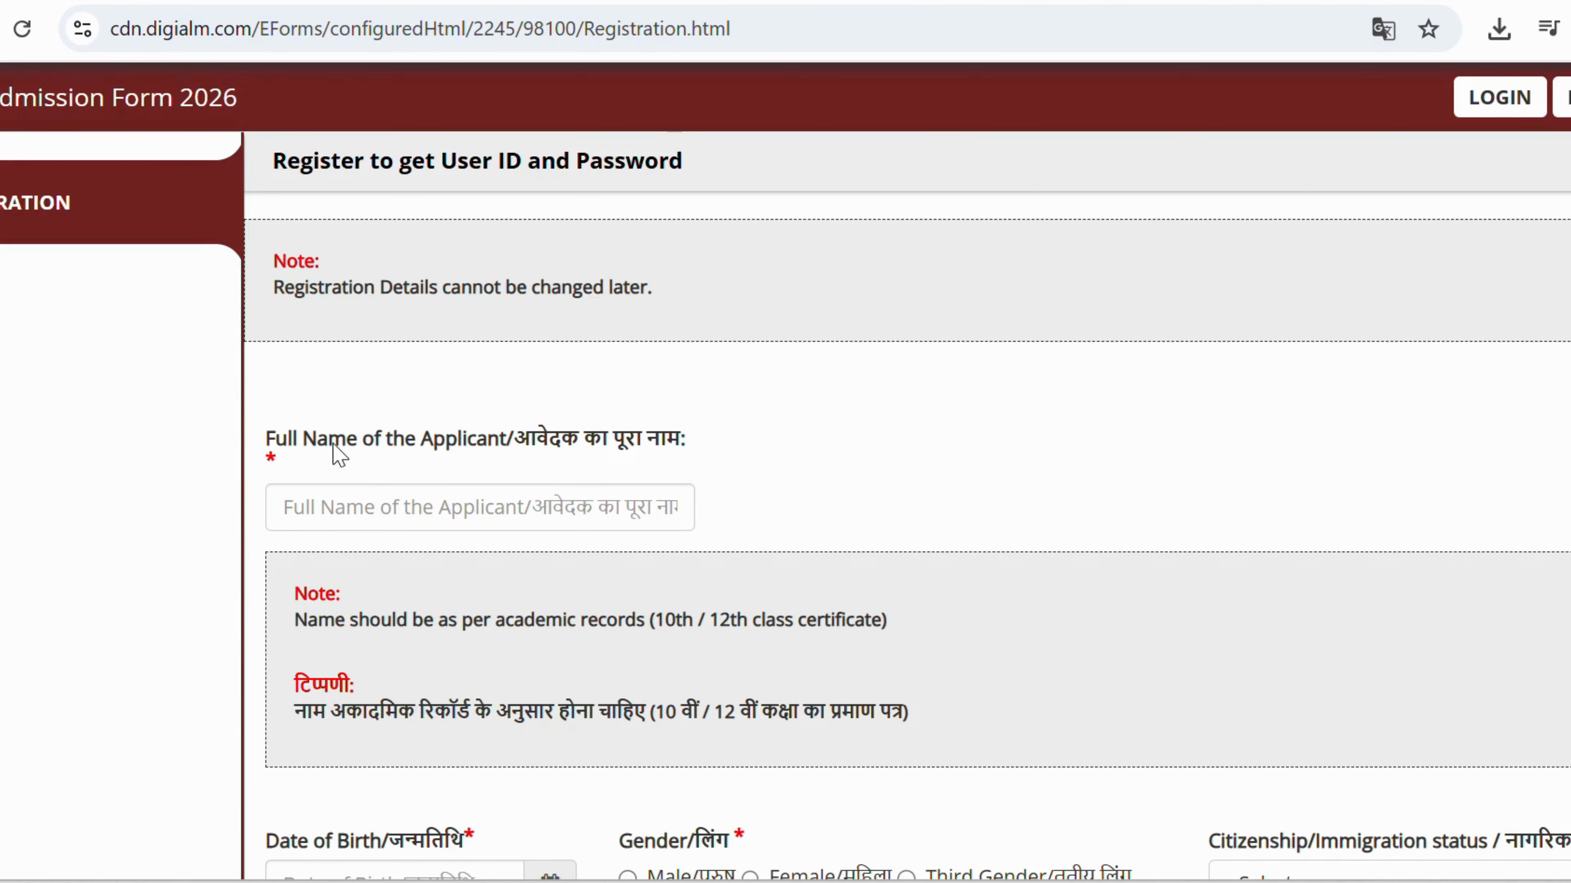
# Enter the applicant's full name in the Full Name field.
pyautogui.click(391, 511)
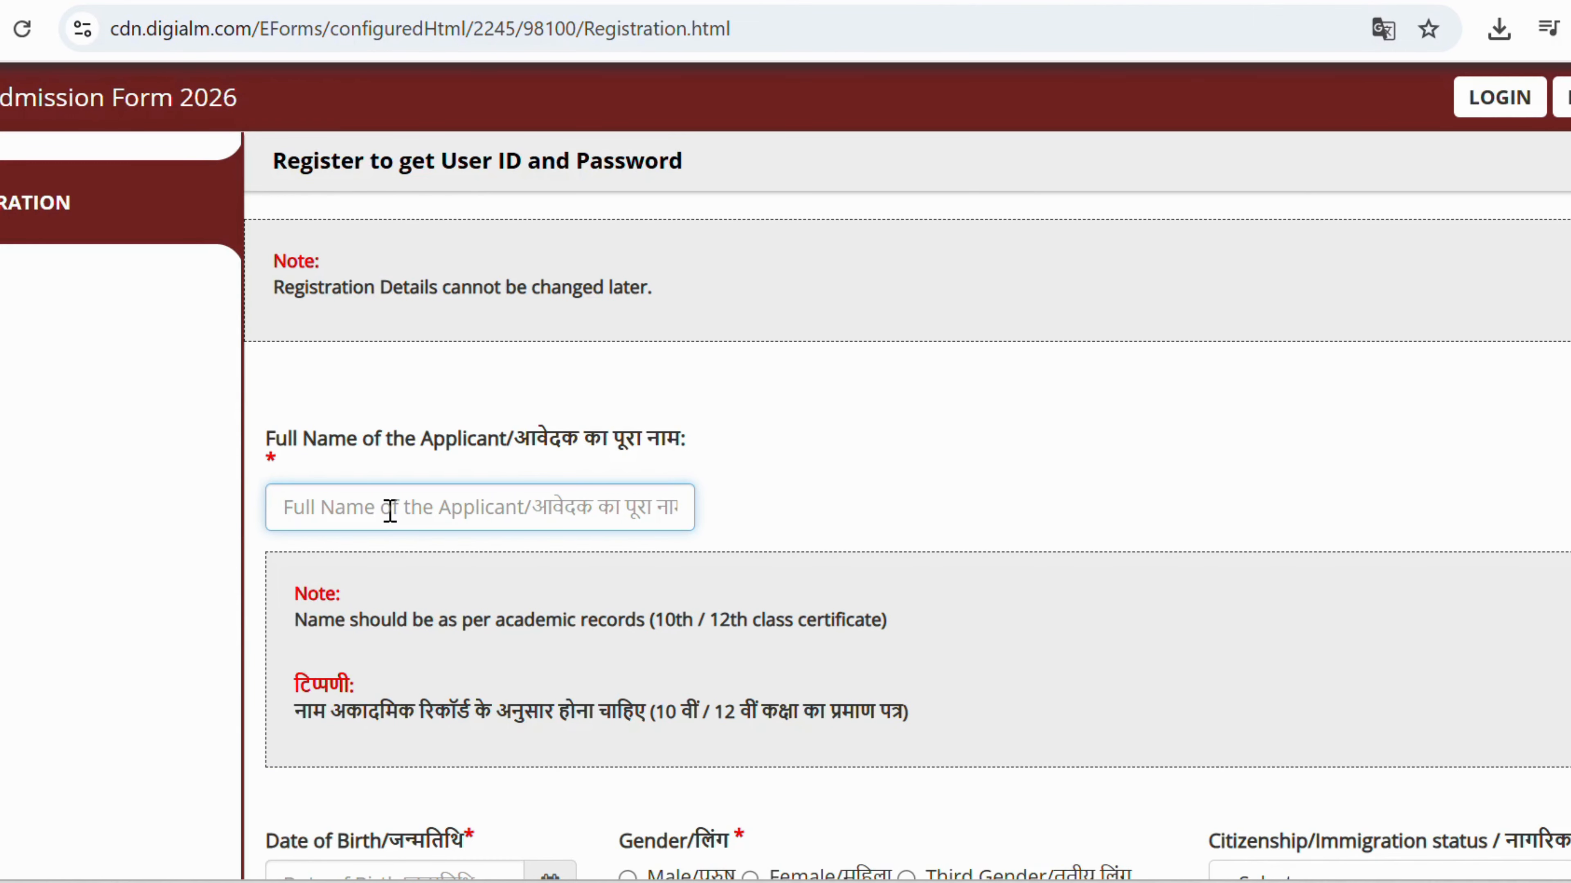
pyautogui.write('VA')
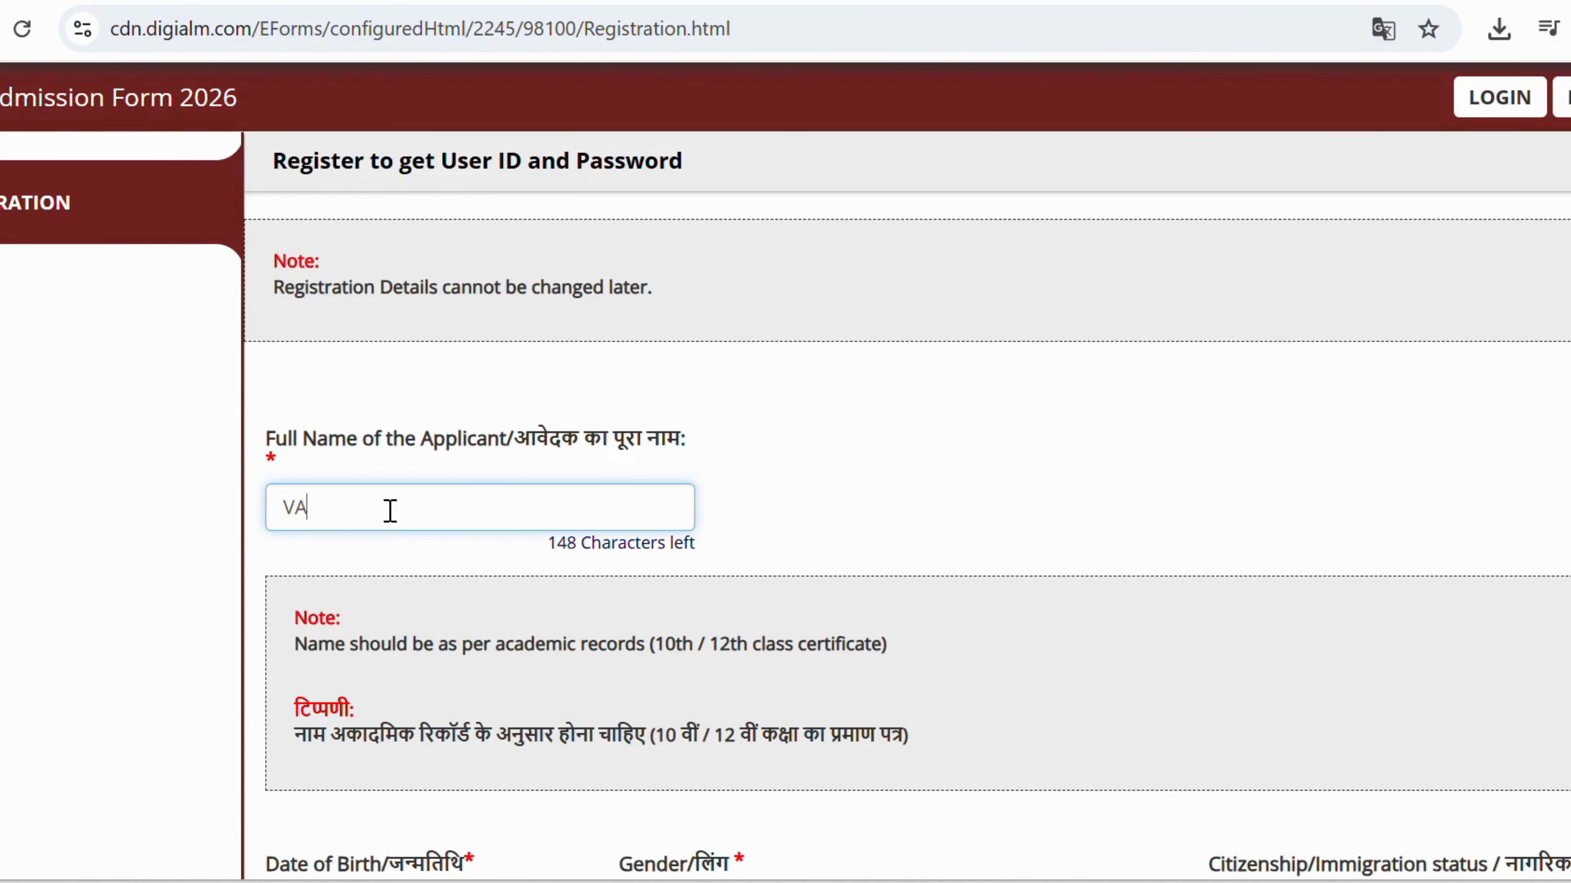
pyautogui.write('SUKI FOUNDATION')
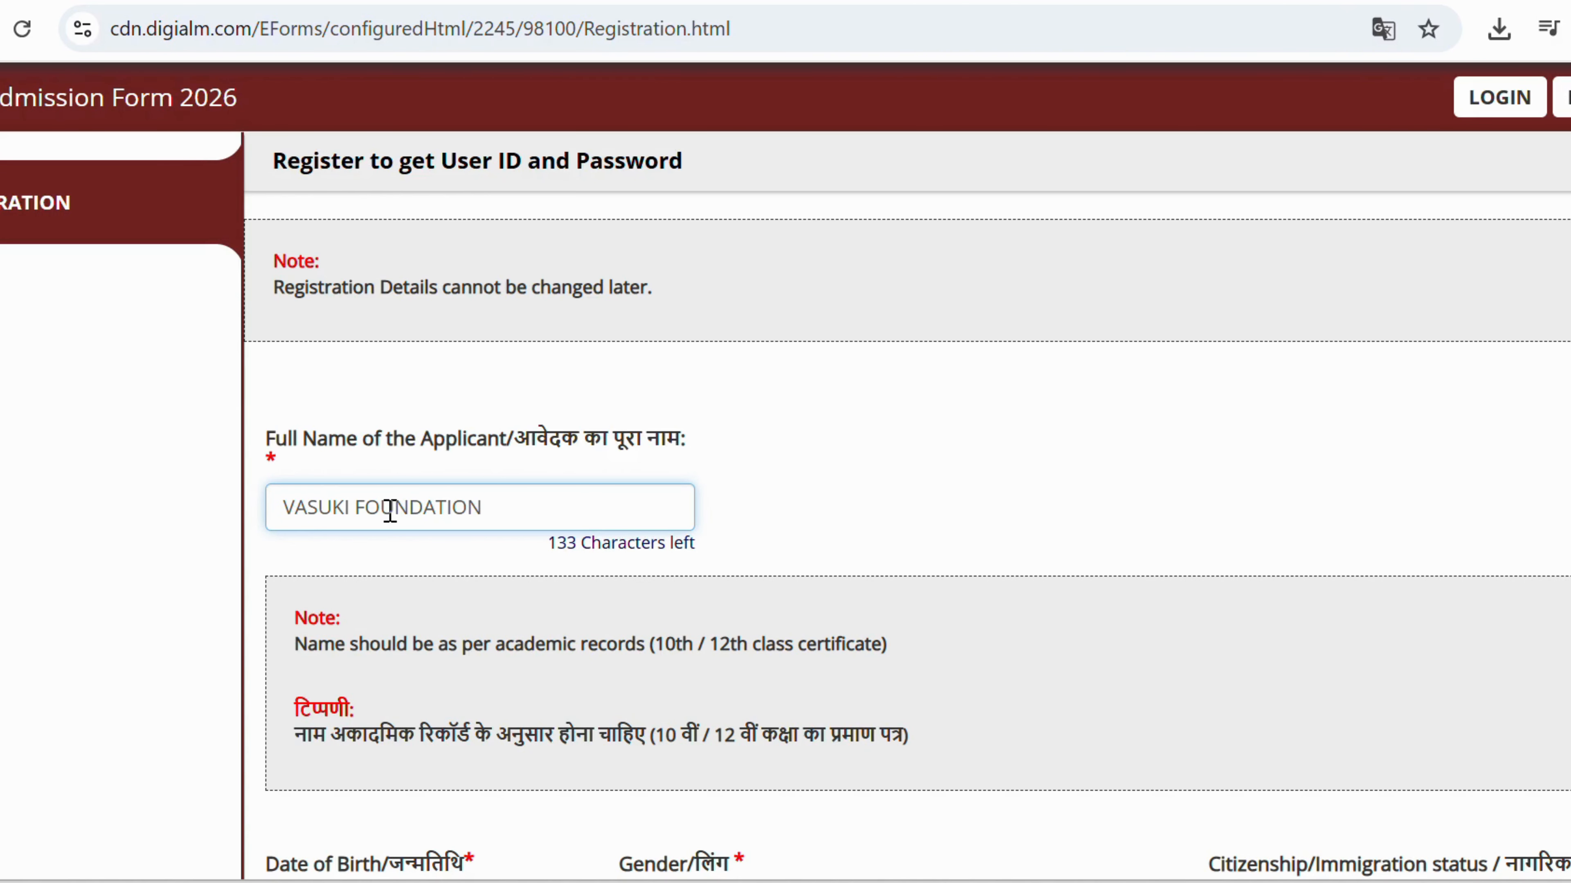
pyautogui.scroll(-6, 390, 510)
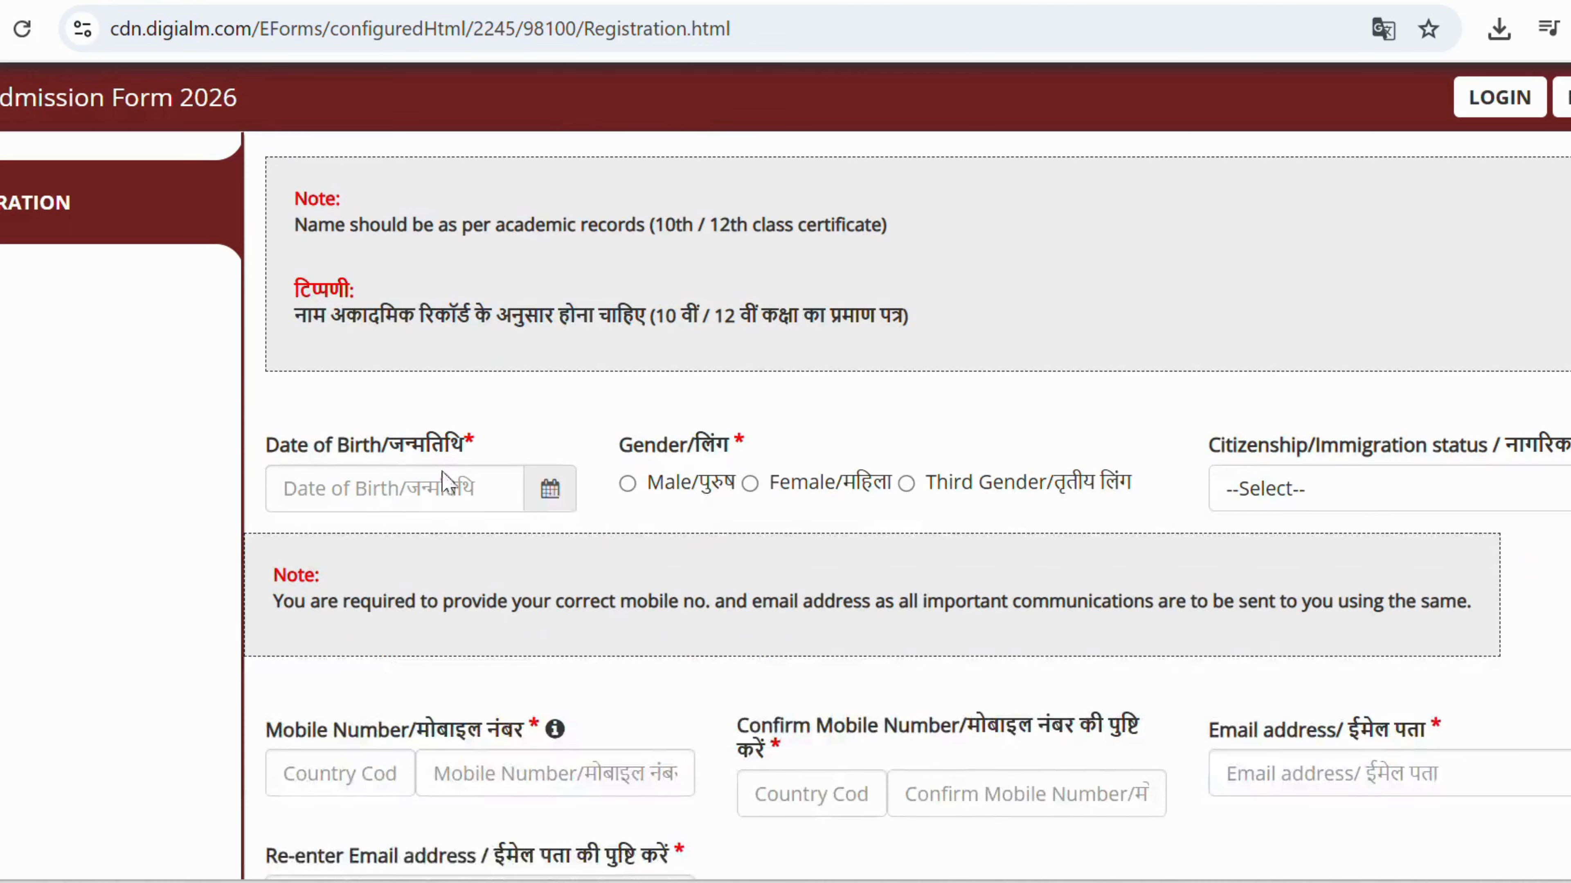
# Pick 01/01/2005 as the date of birth in the calendar, going to January 2005.
pyautogui.click(550, 465)
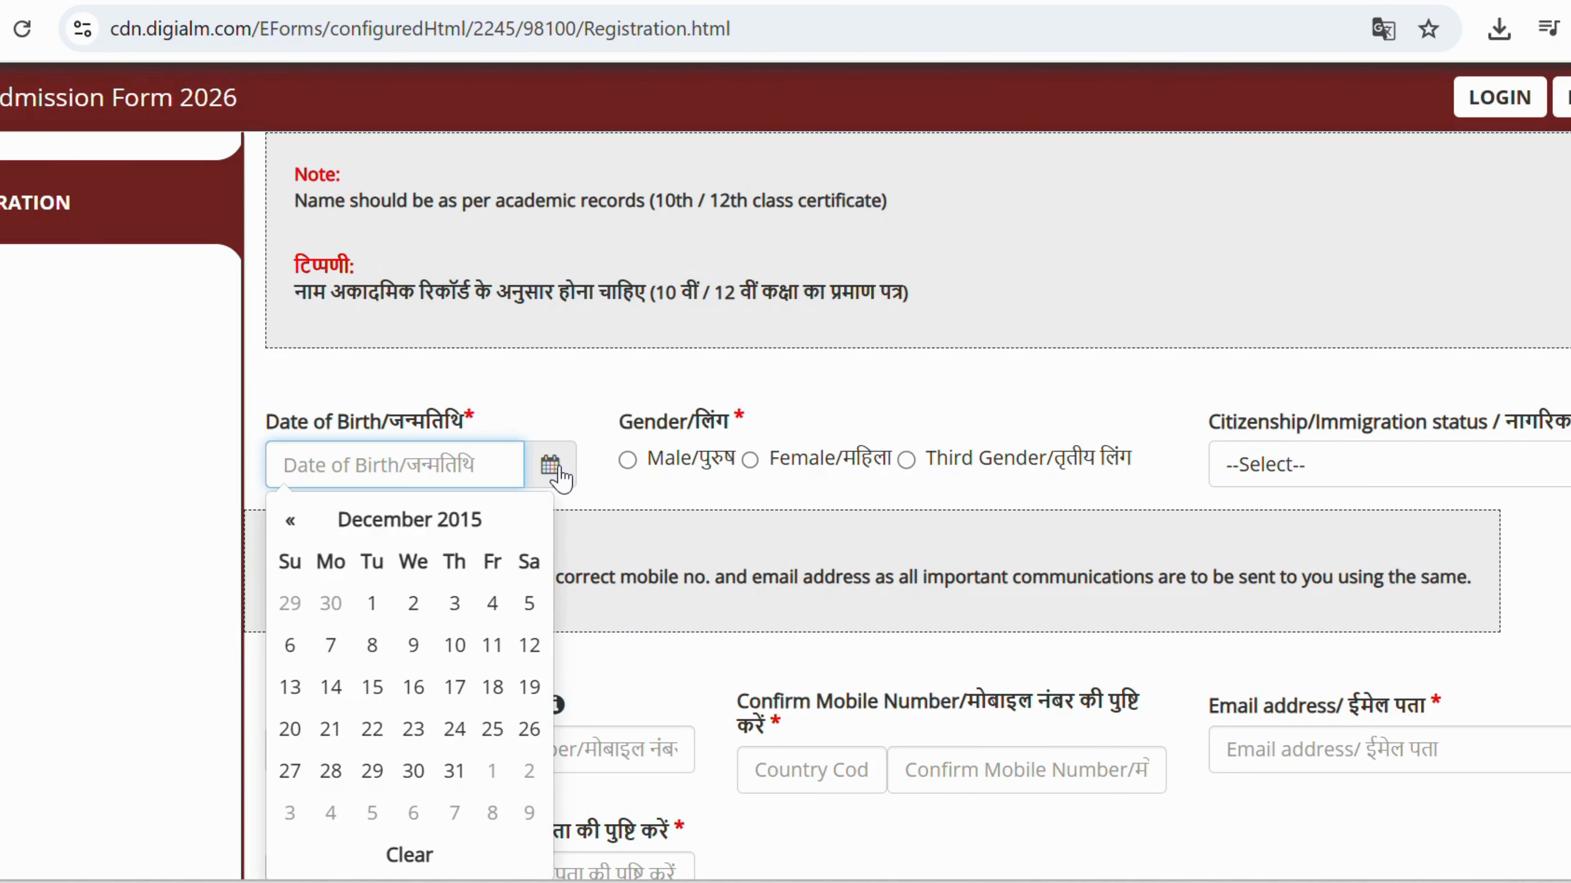
pyautogui.click(359, 528)
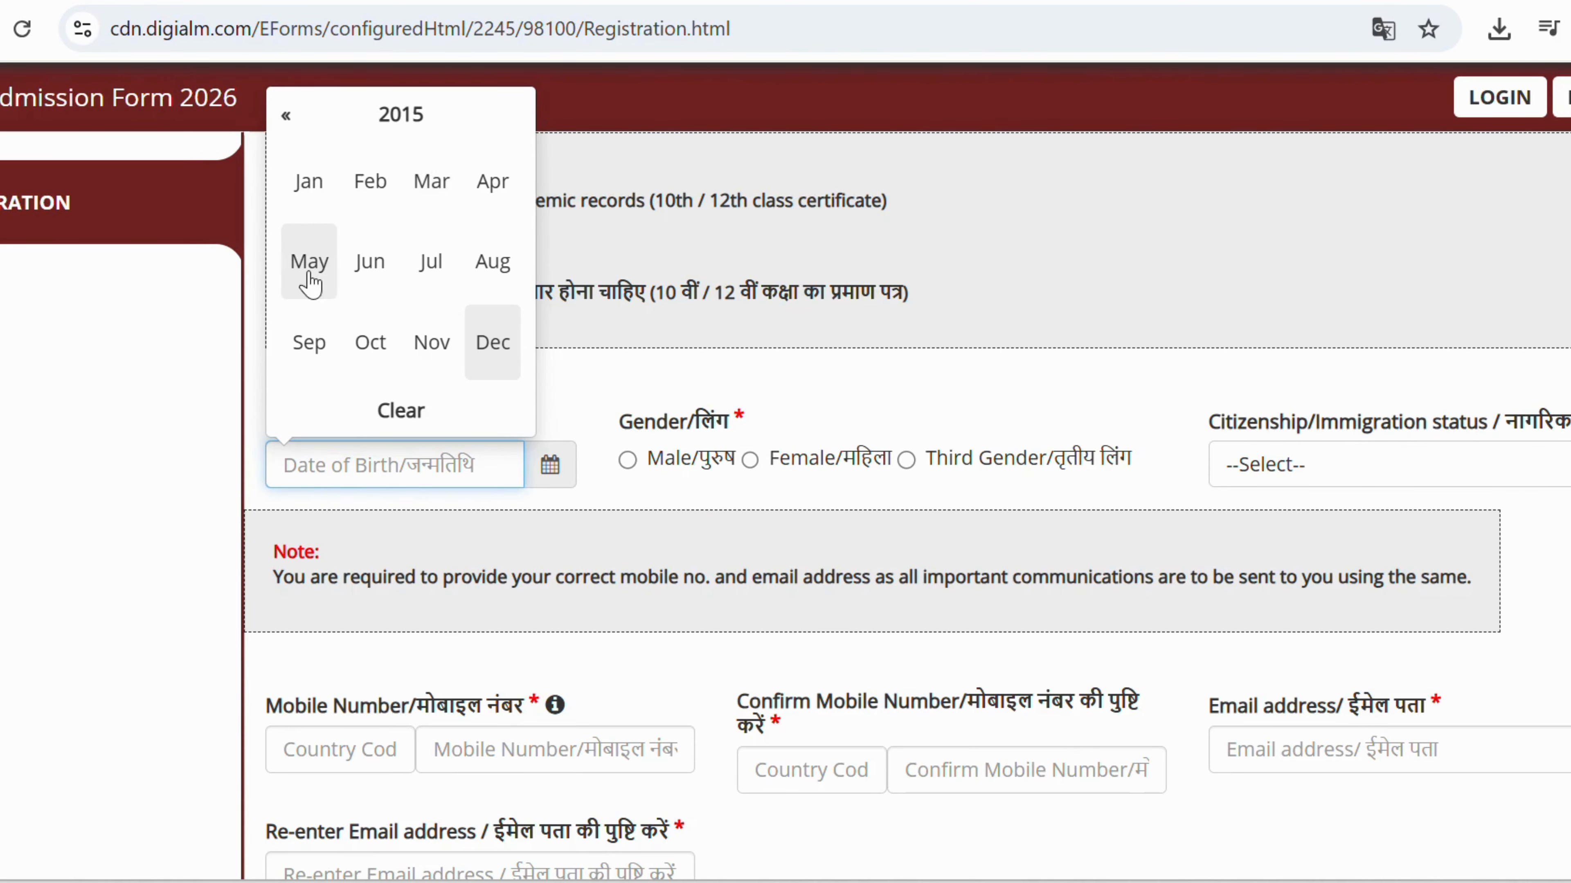
pyautogui.click(308, 179)
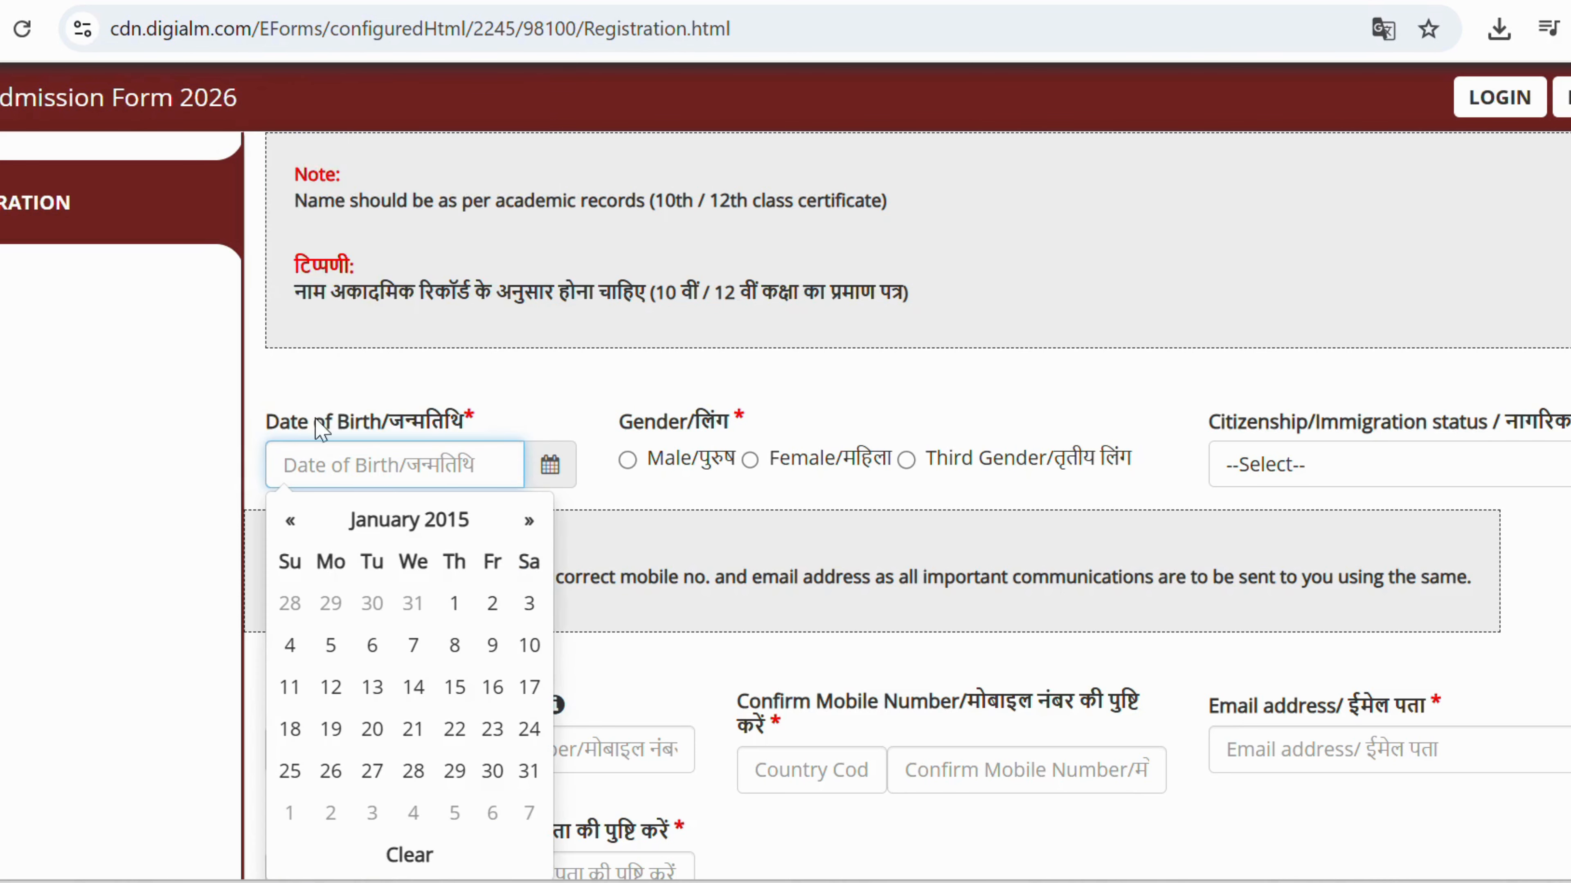
pyautogui.click(290, 521)
pyautogui.click(290, 521)
pyautogui.click(290, 522)
pyautogui.click(290, 522)
pyautogui.click(290, 521)
pyautogui.click(290, 521)
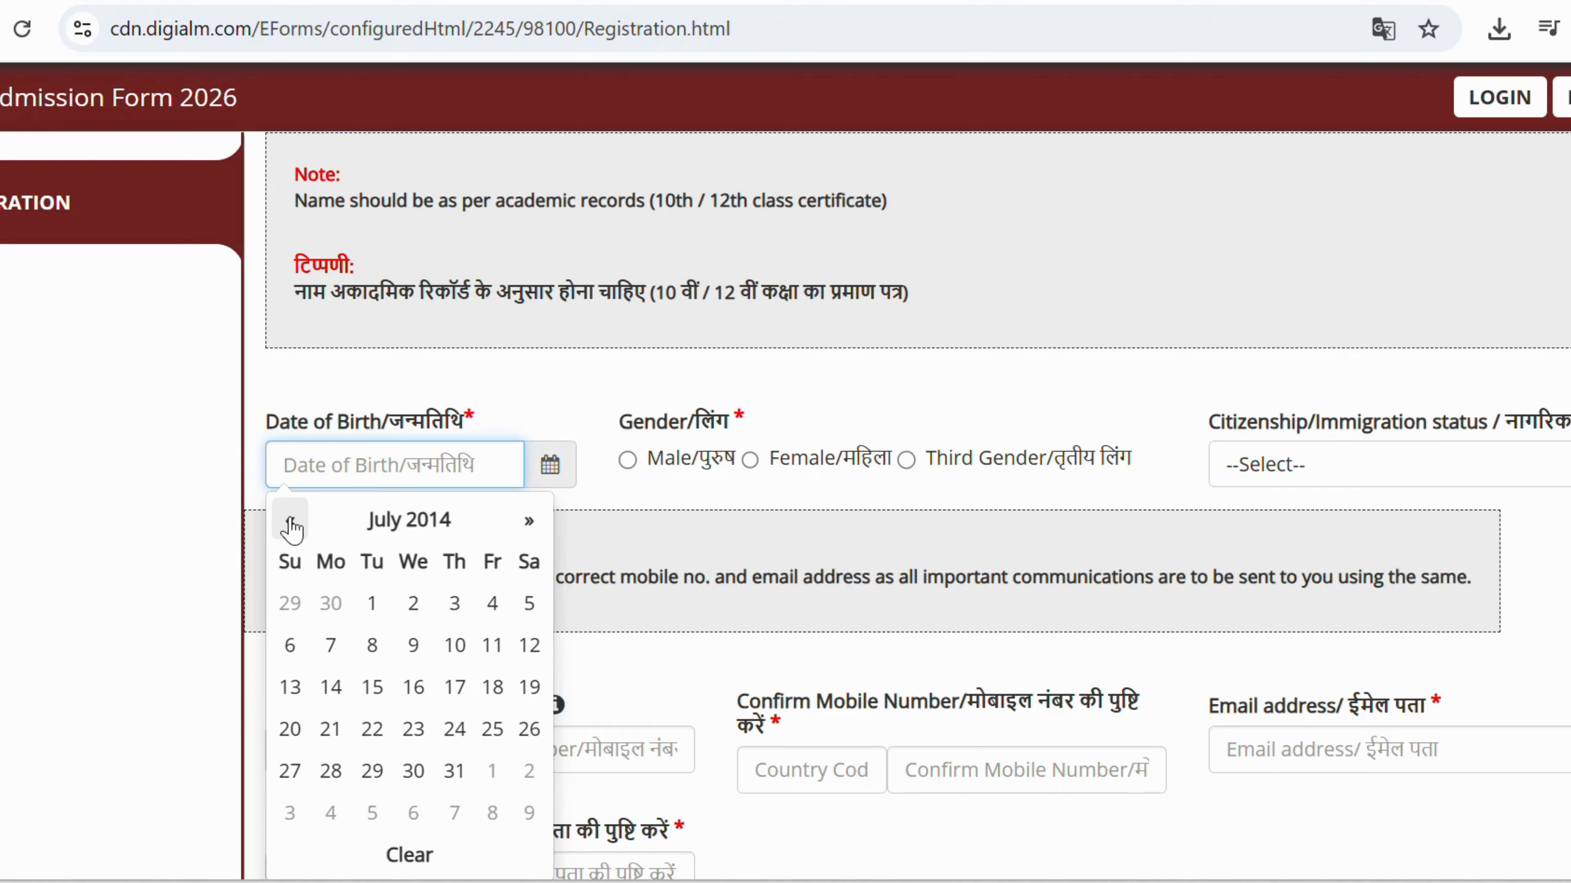
pyautogui.click(409, 520)
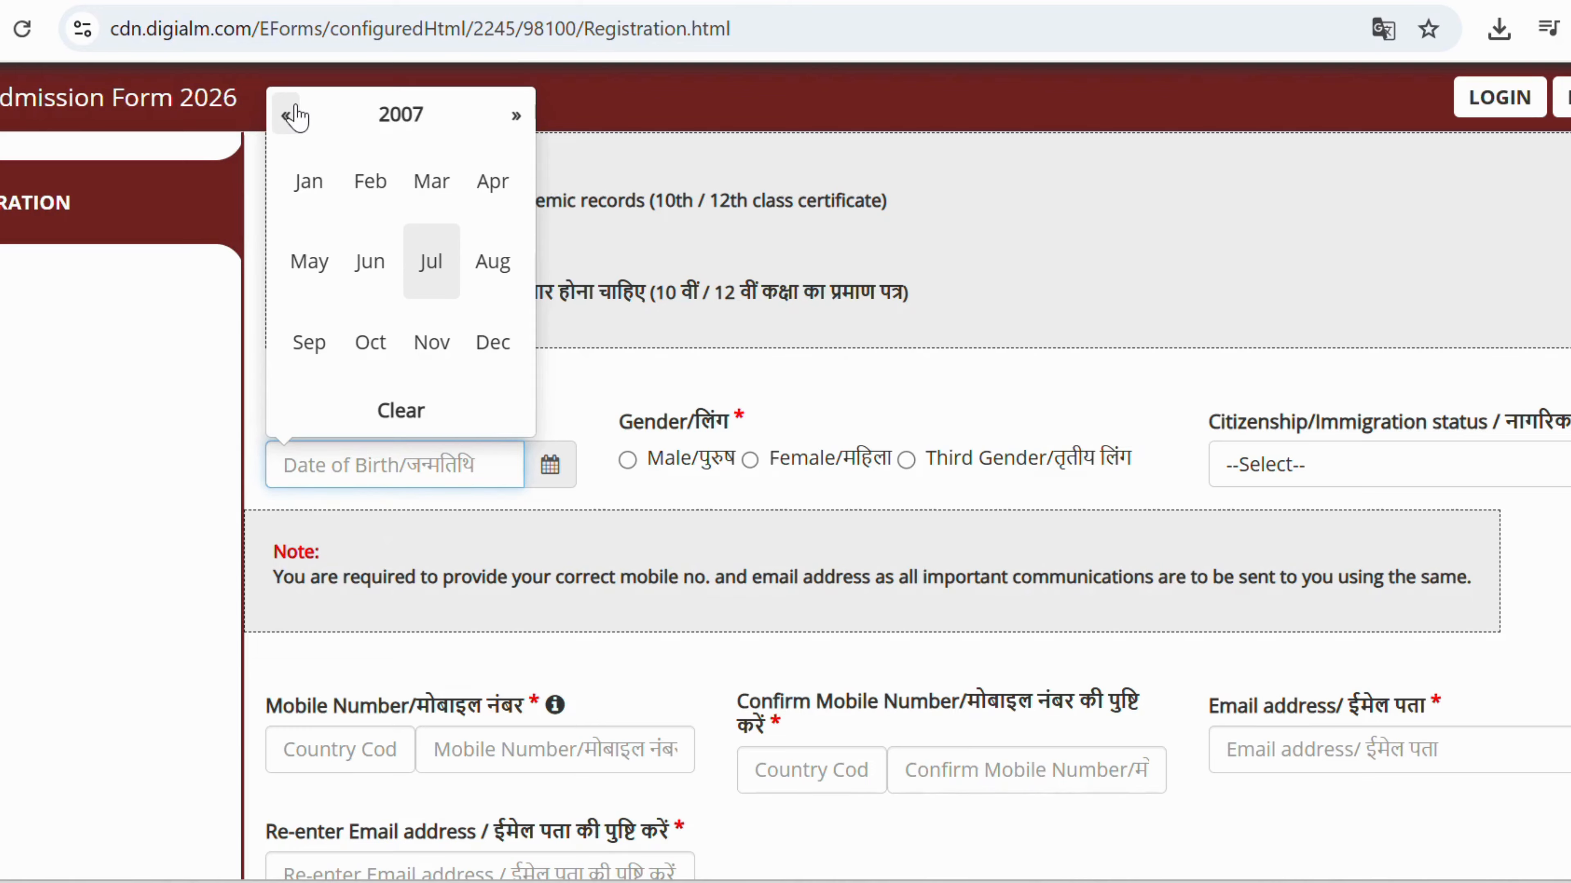
pyautogui.click(401, 115)
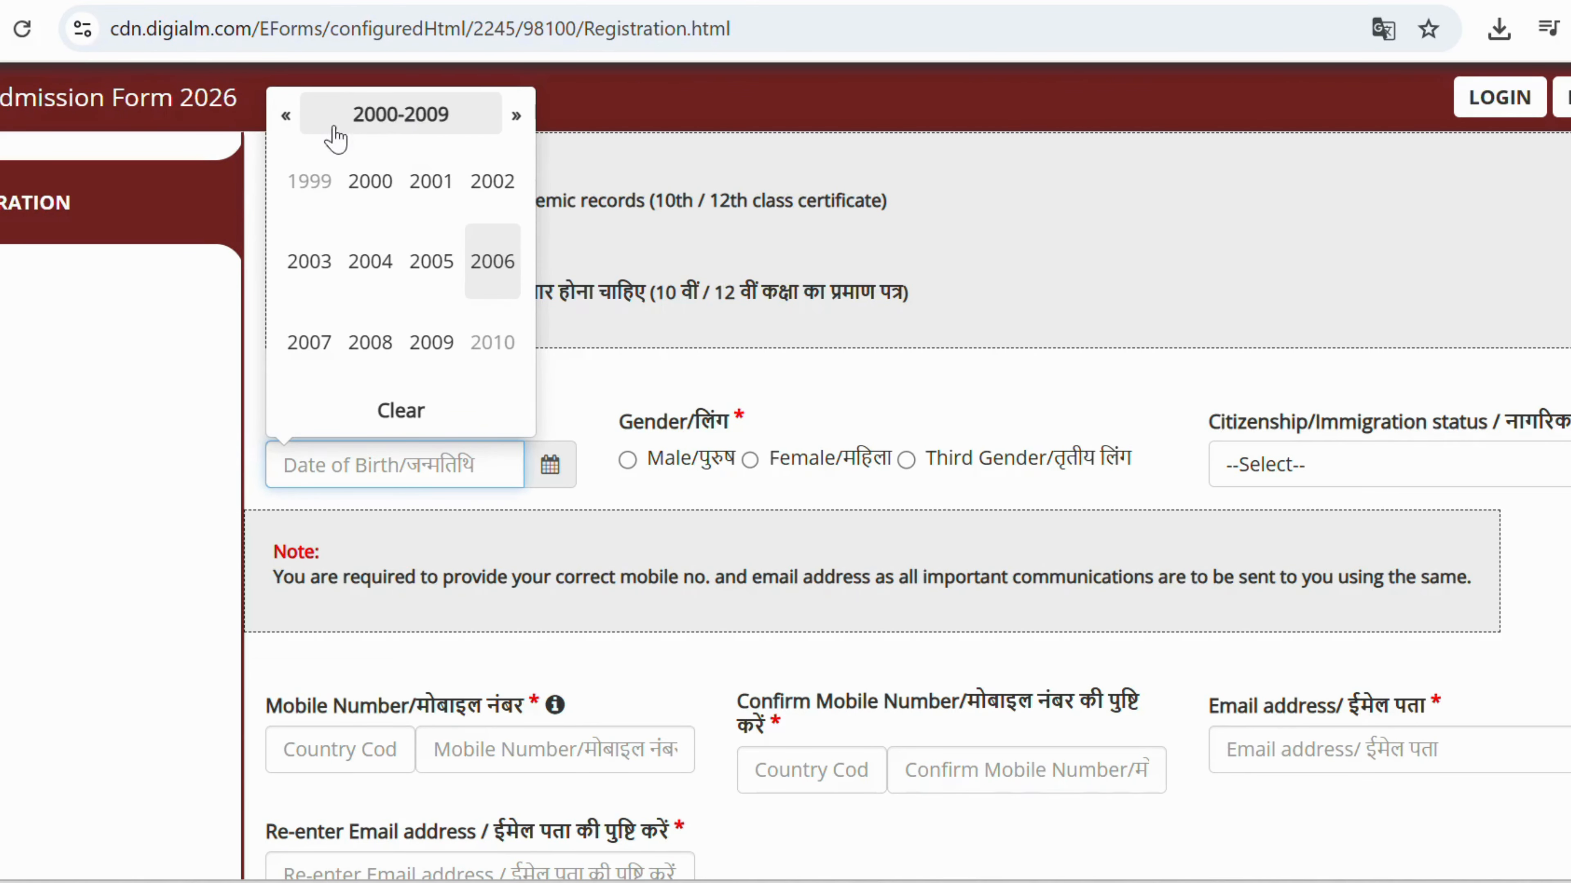
pyautogui.click(431, 261)
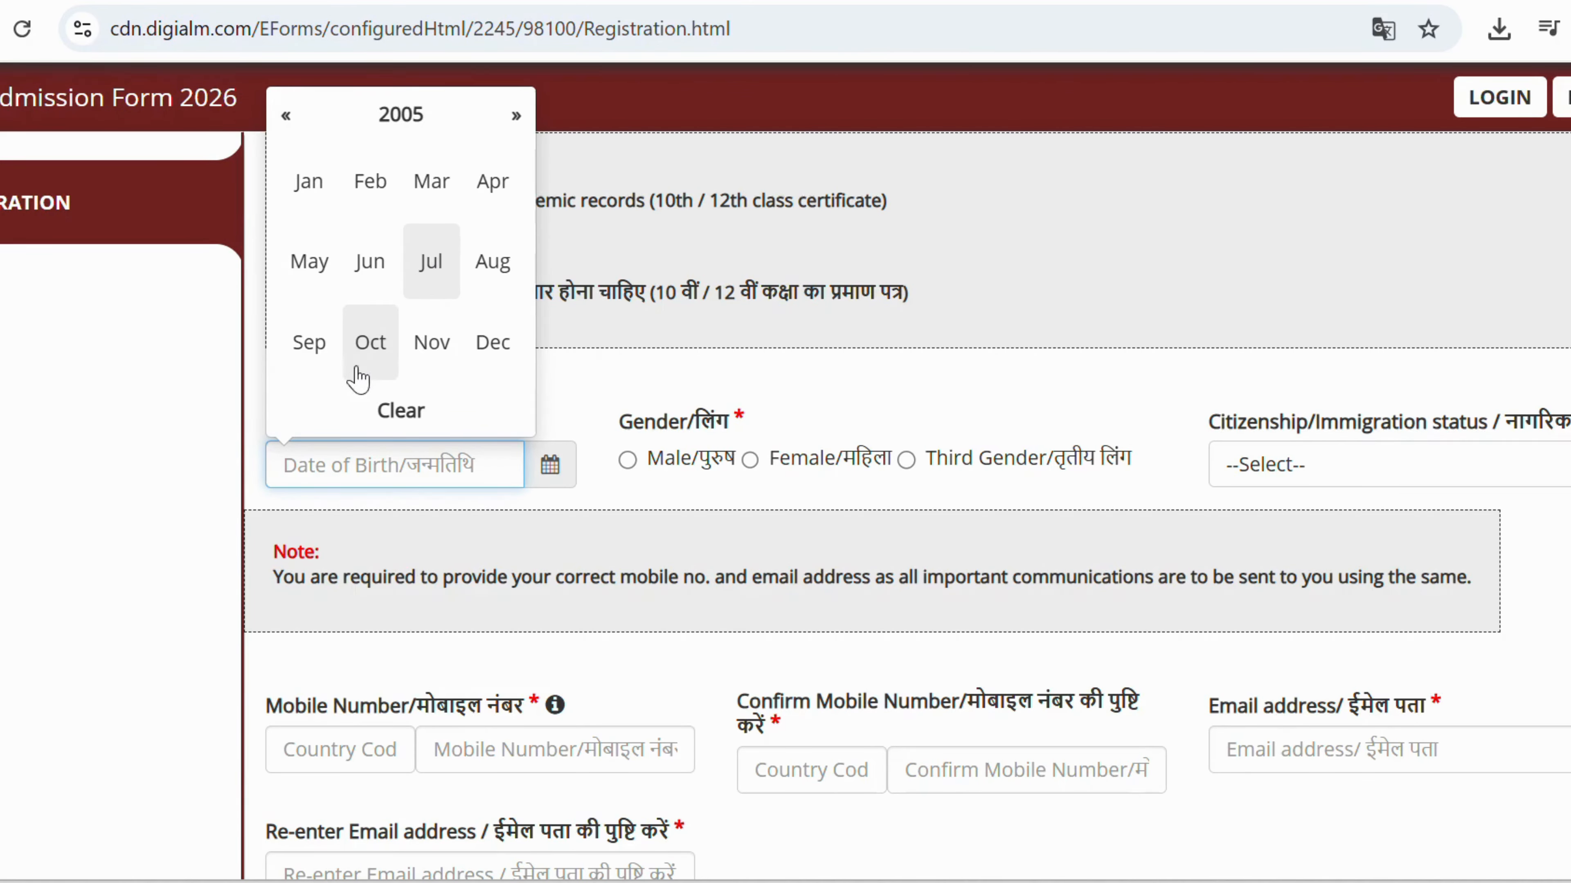
pyautogui.click(309, 182)
pyautogui.click(525, 603)
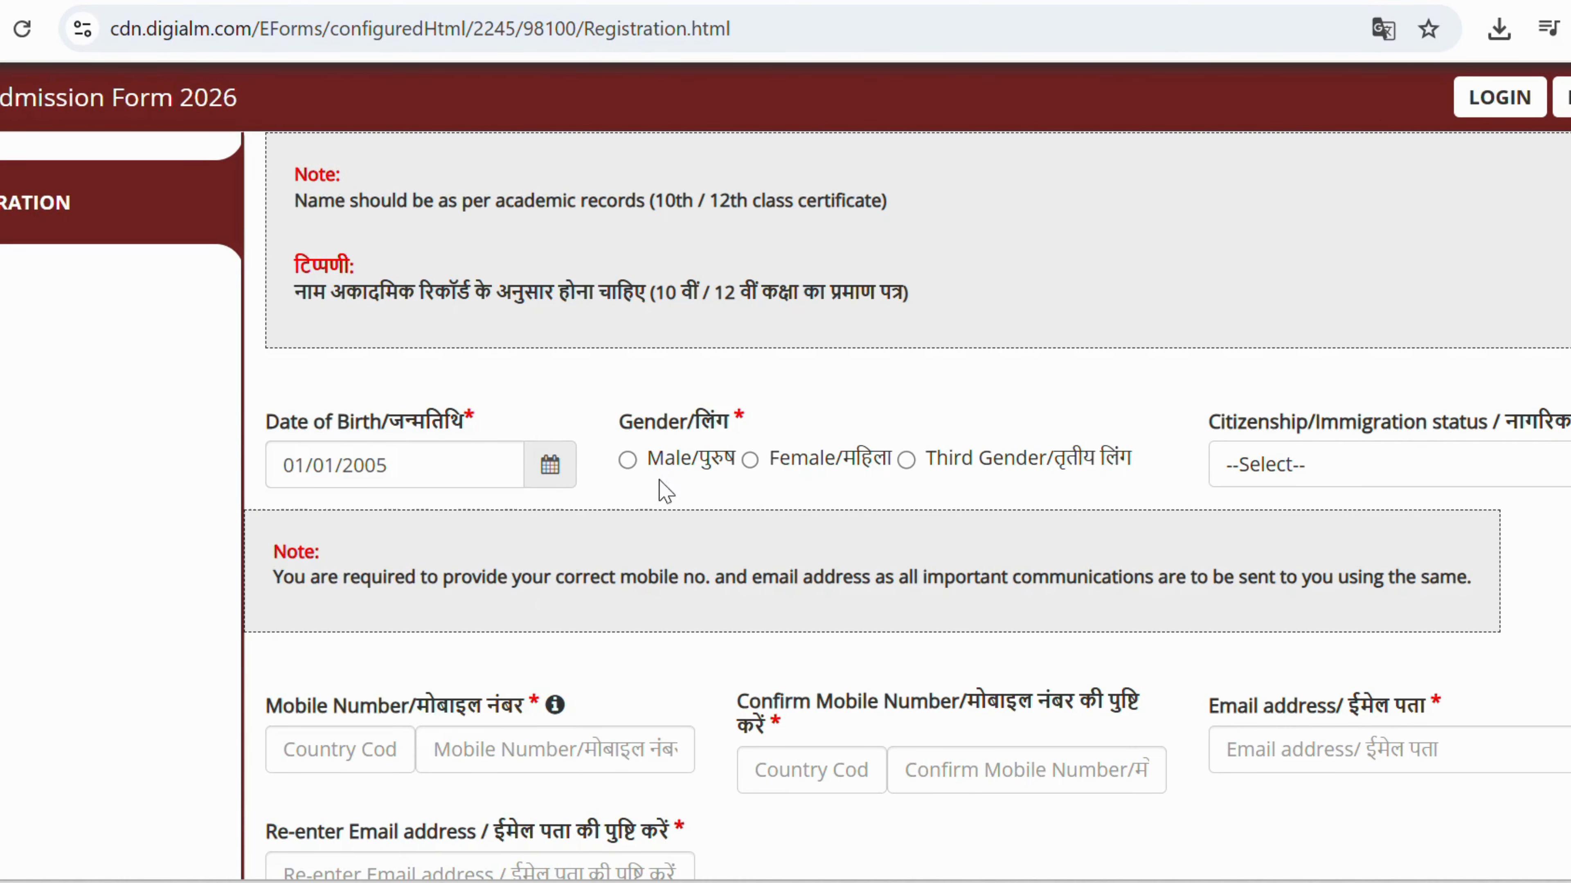
# Set gender to Male and citizenship to Indian Citizen.
pyautogui.click(628, 459)
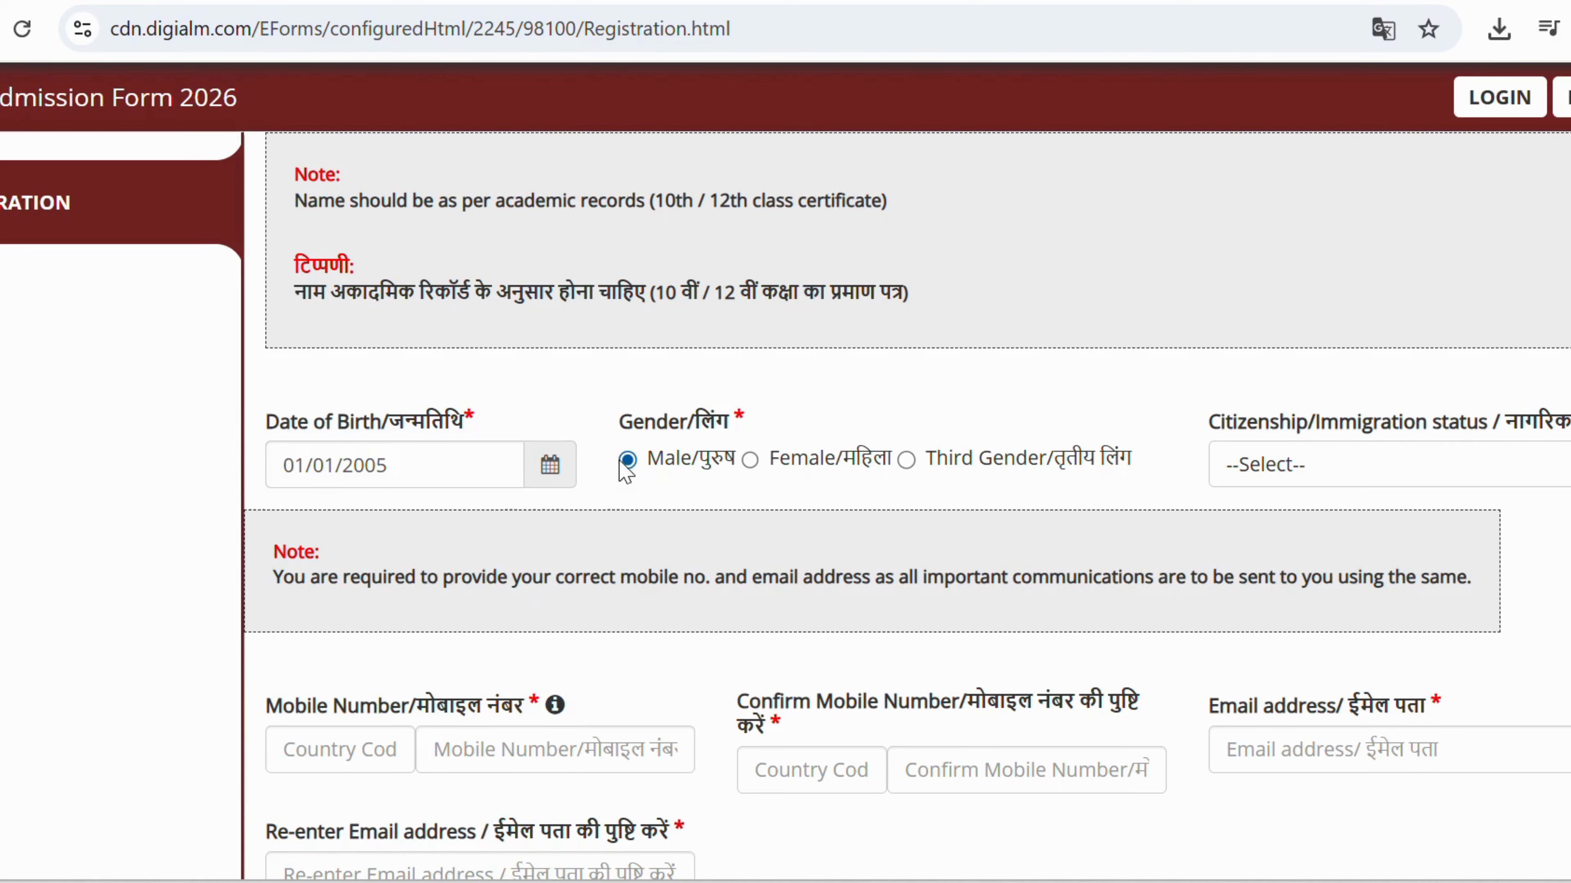
pyautogui.click(1357, 475)
pyautogui.click(1298, 613)
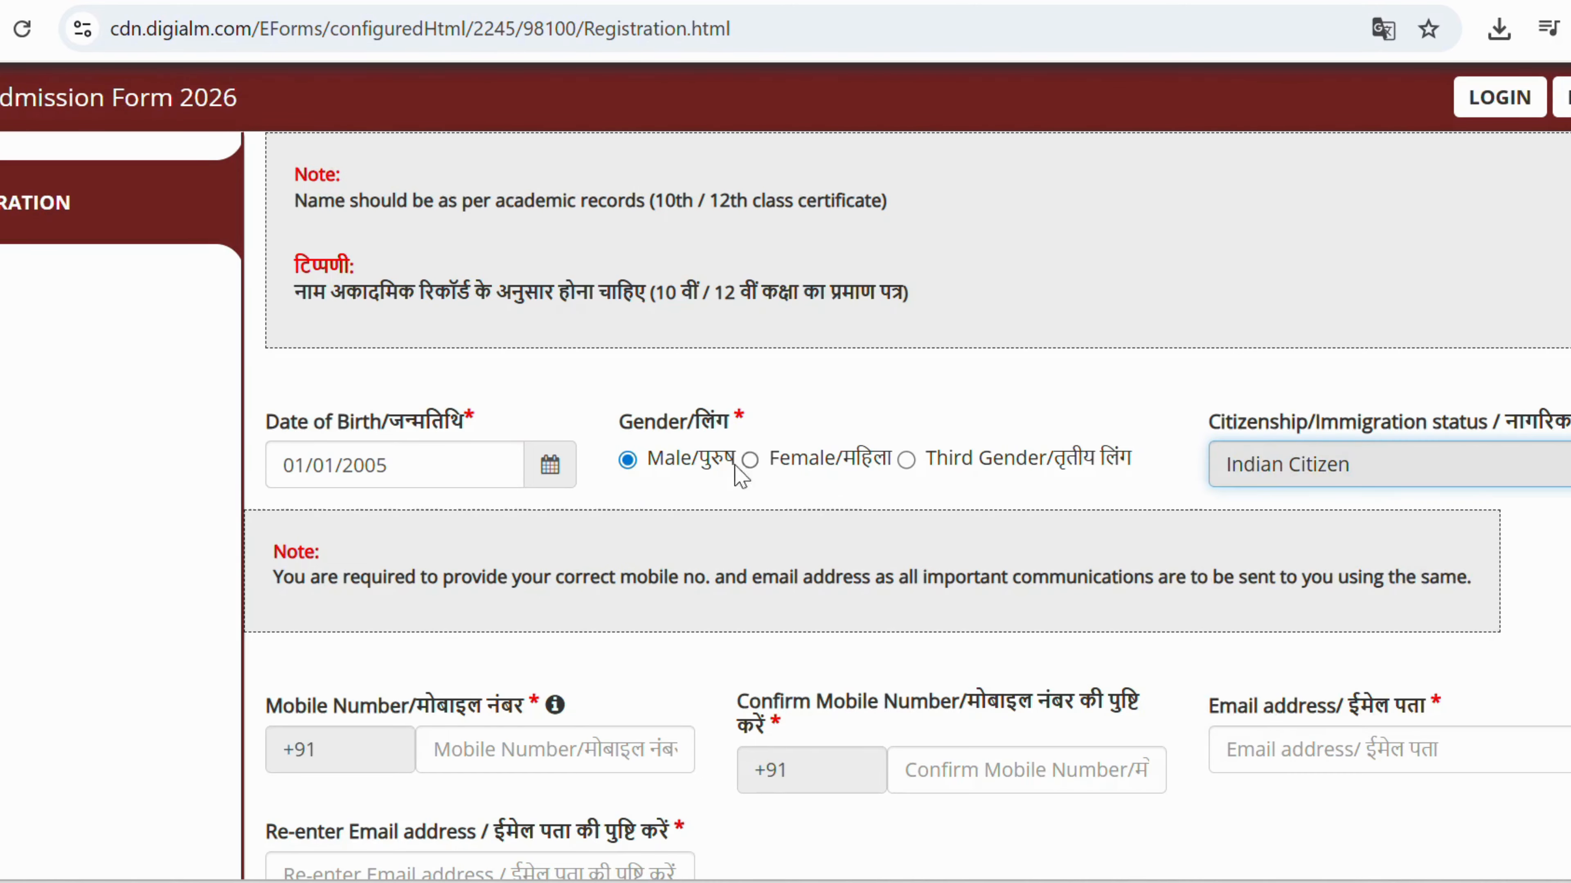
pyautogui.scroll(-4, 724, 470)
pyautogui.scroll(-2, 723, 471)
# Enter the applicant's mobile number and repeat it in the confirm mobile field.
pyautogui.click(555, 317)
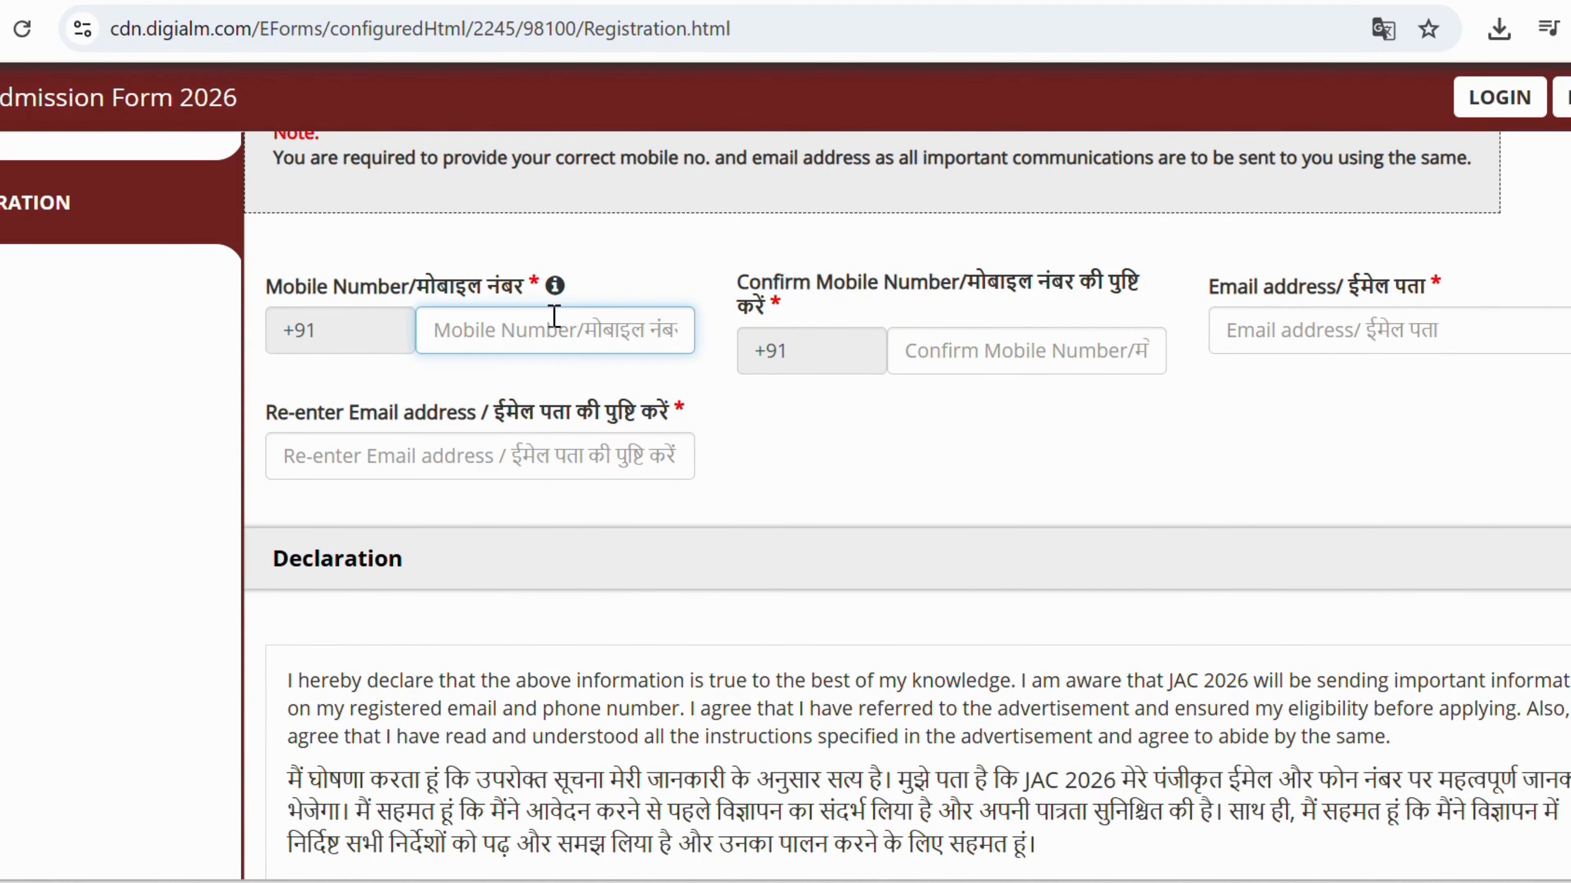
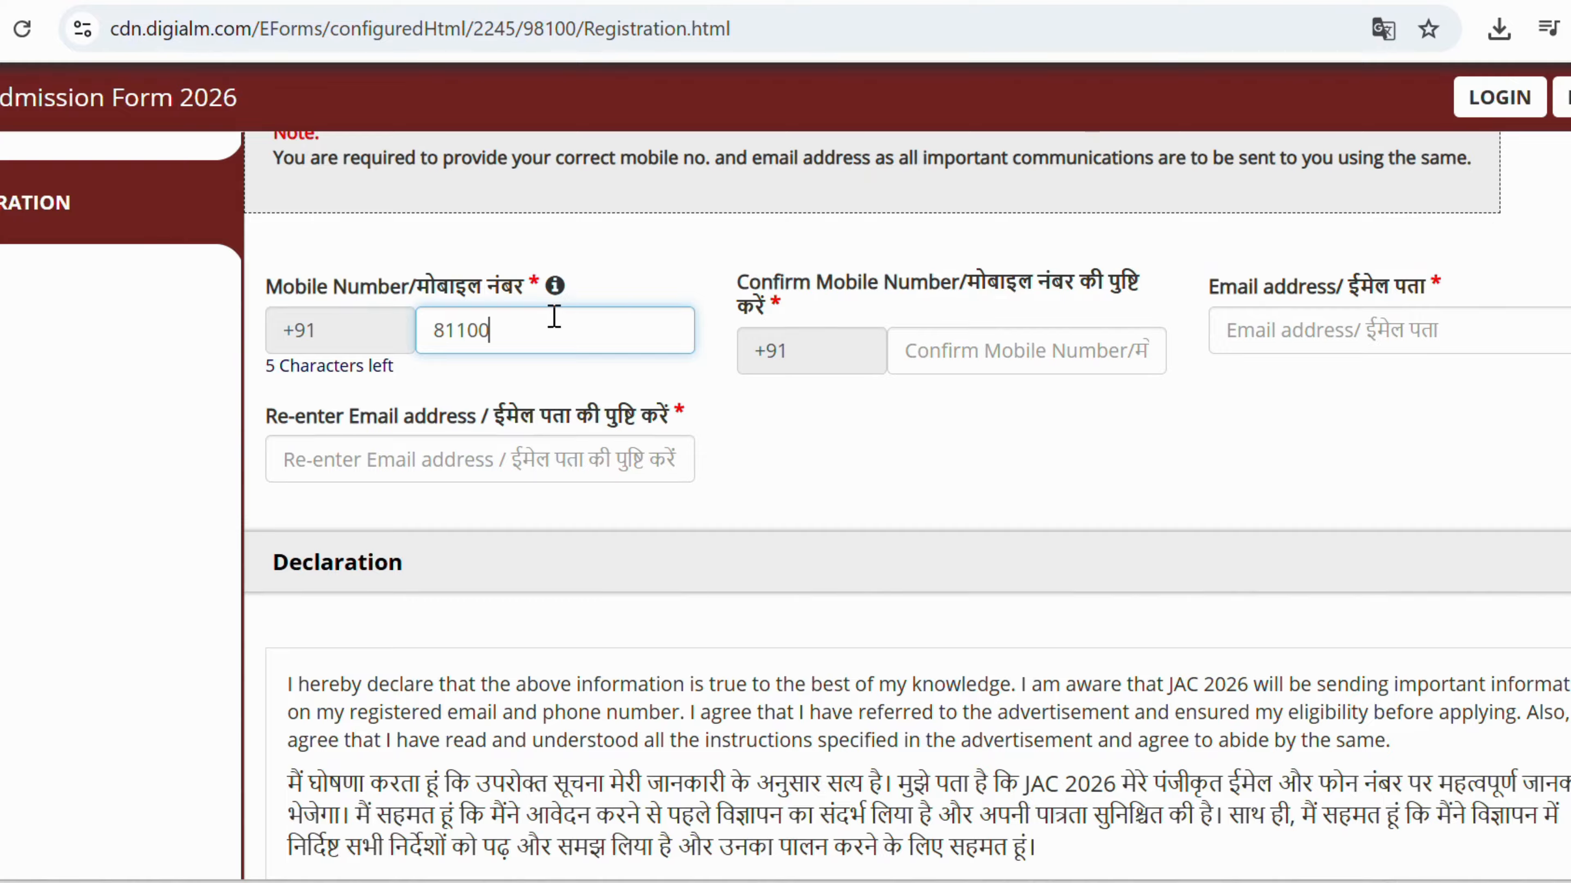
pyautogui.press('Tab')
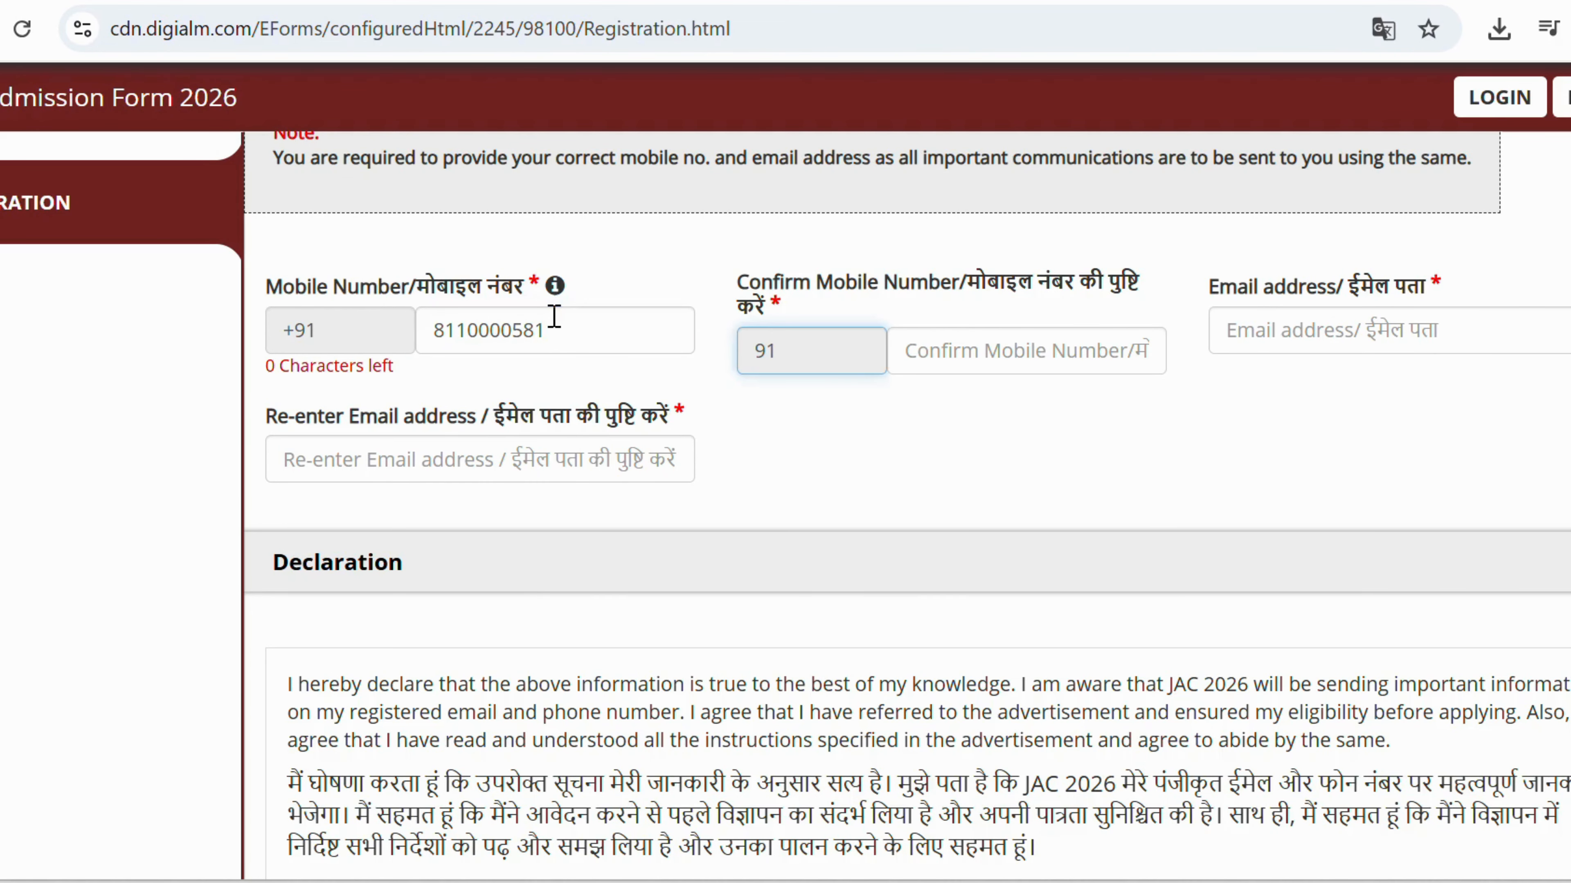
pyautogui.press('Tab')
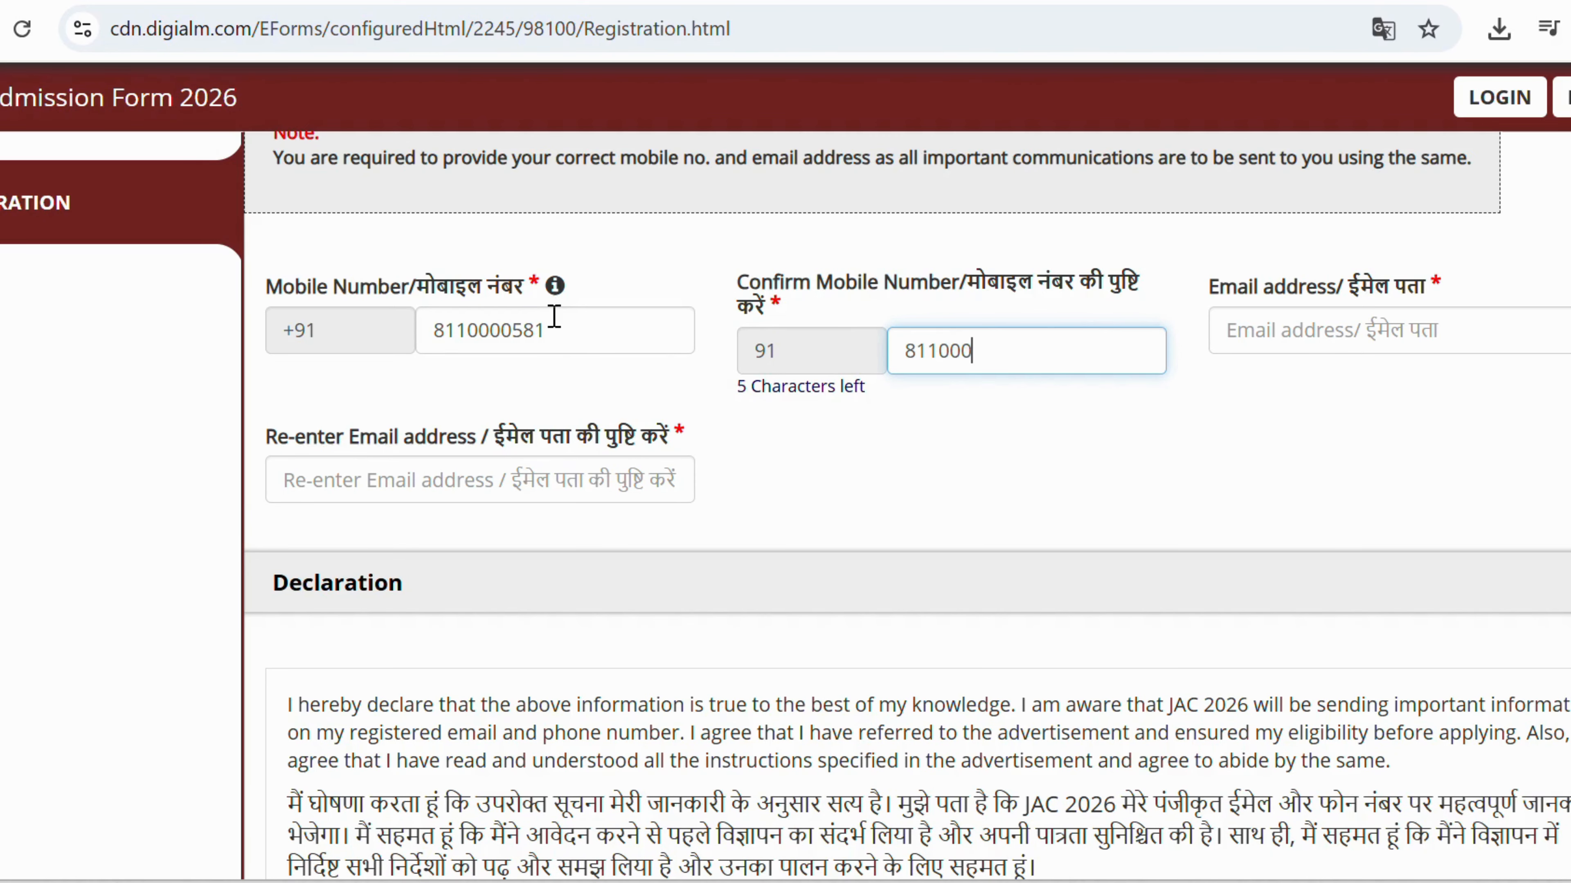
# Enter the applicant's e-mail address and re-enter it for confirmation.
pyautogui.click(1319, 330)
pyautogui.write('V')
pyautogui.press('BackSpace')
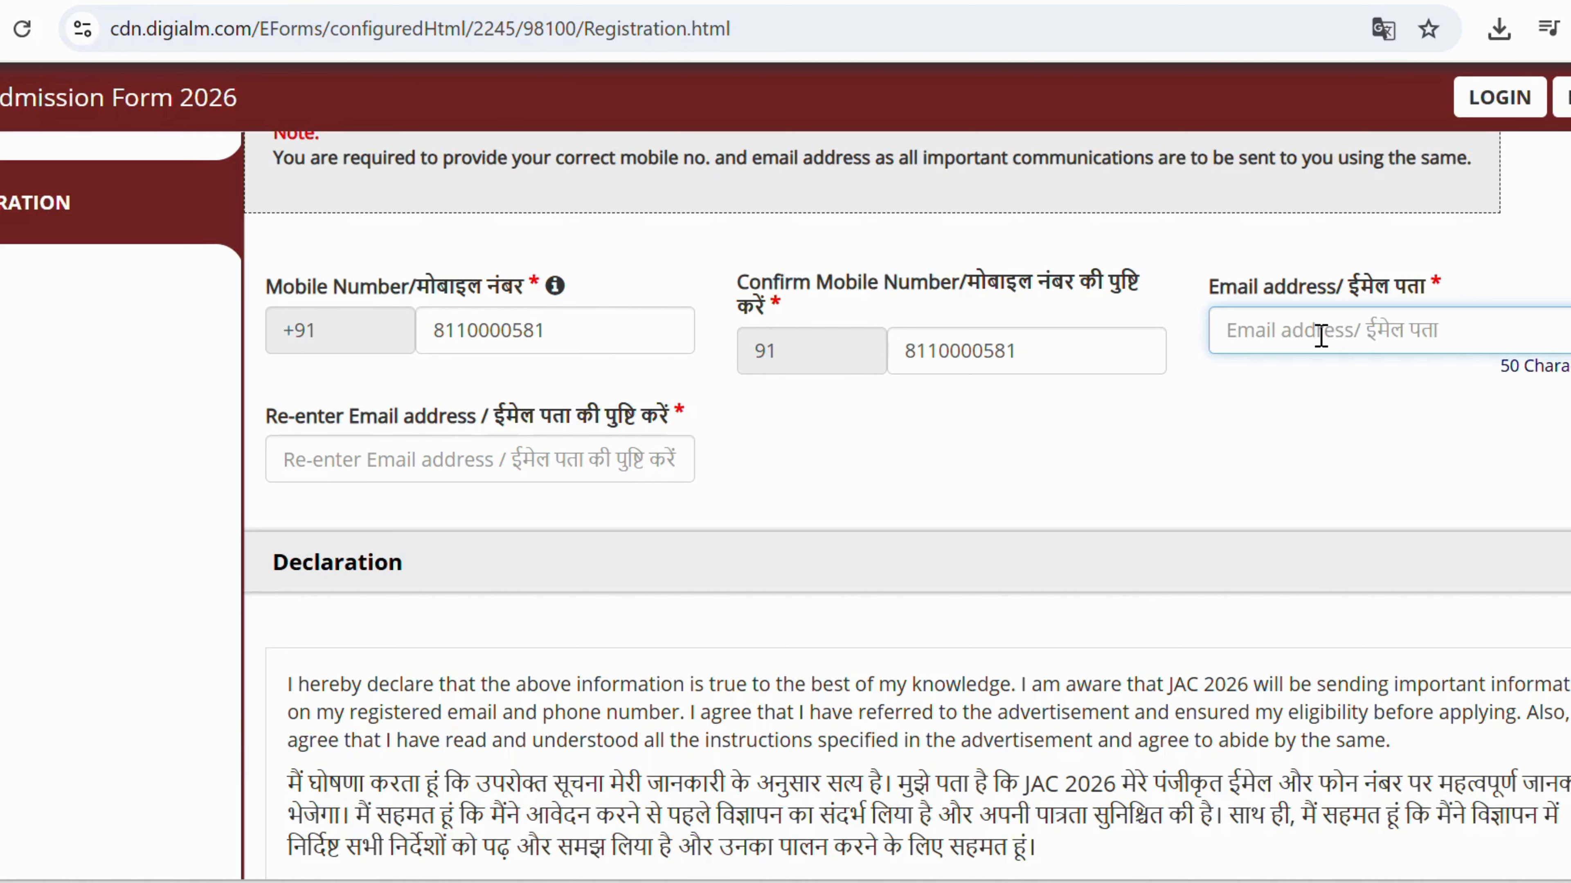
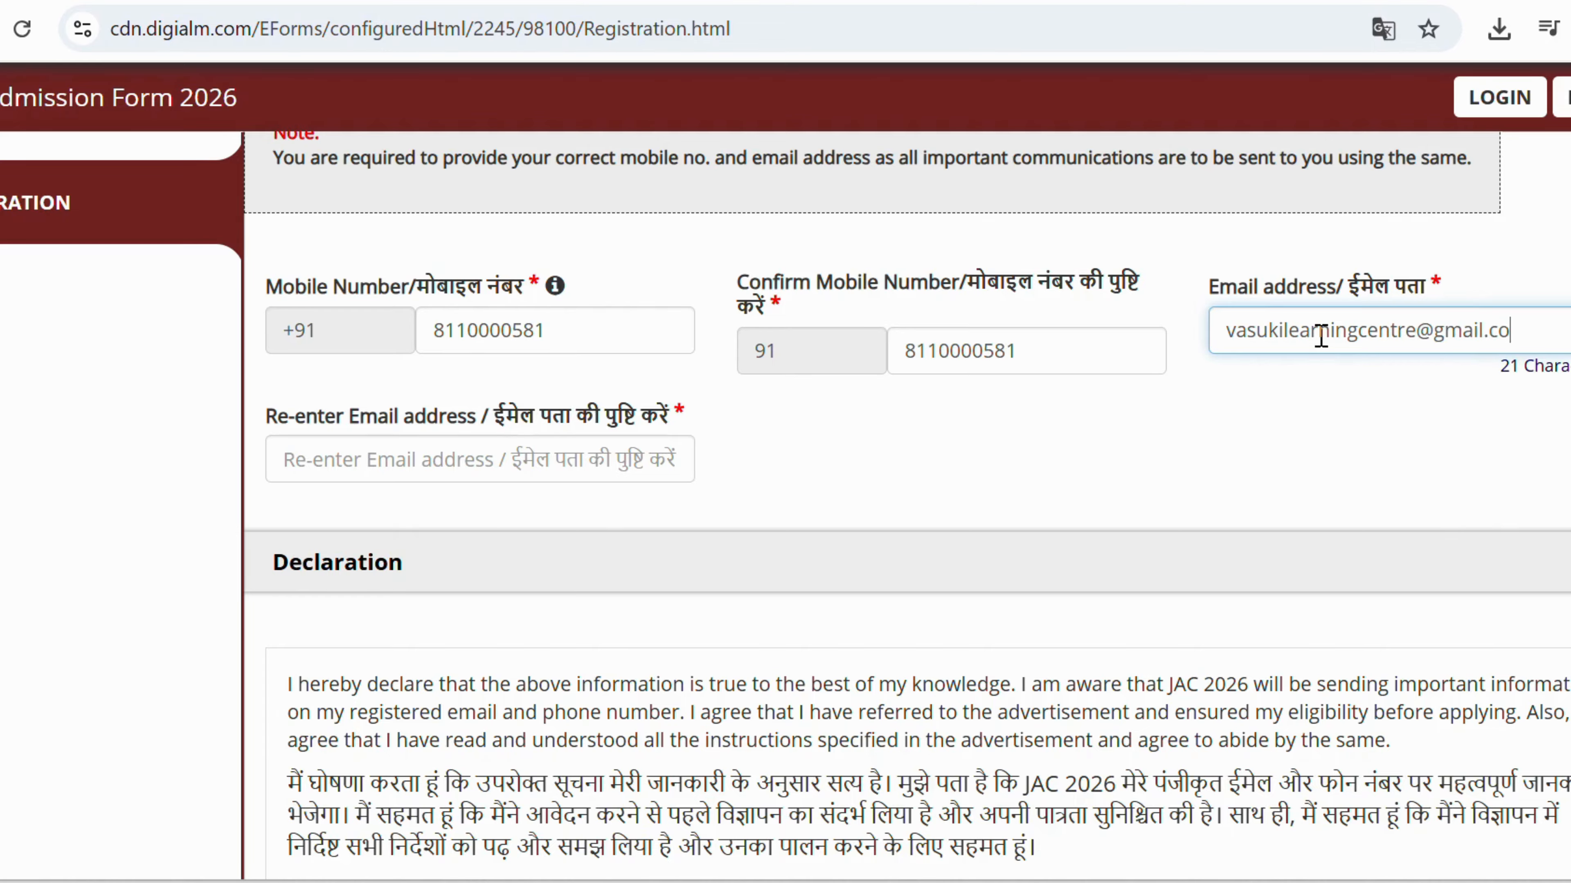
pyautogui.press('Tab')
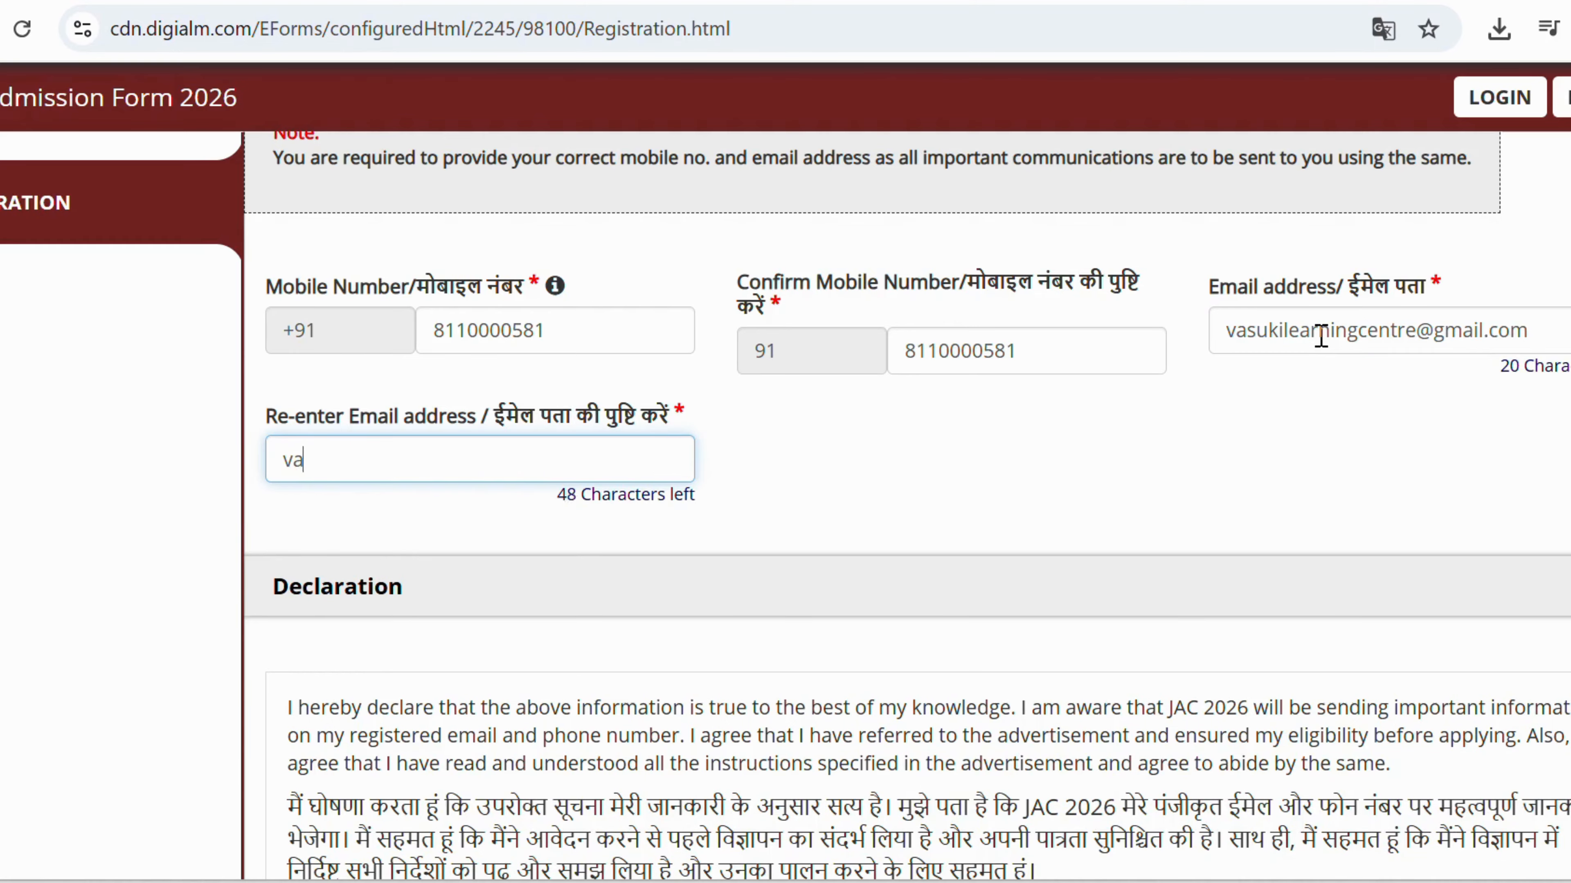
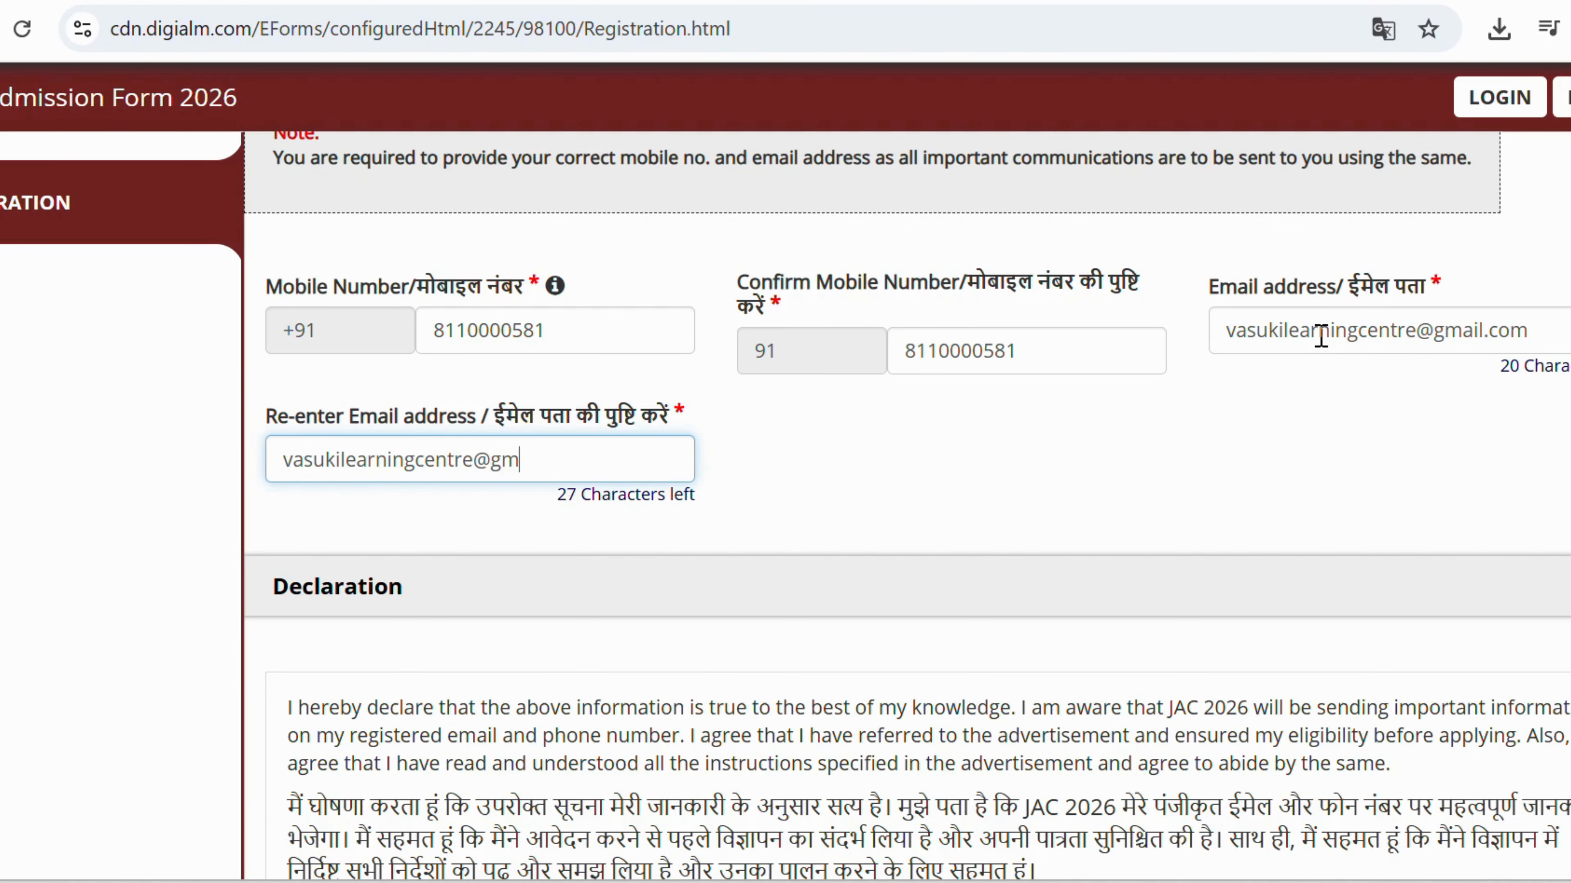
pyautogui.scroll(-4, 1113, 390)
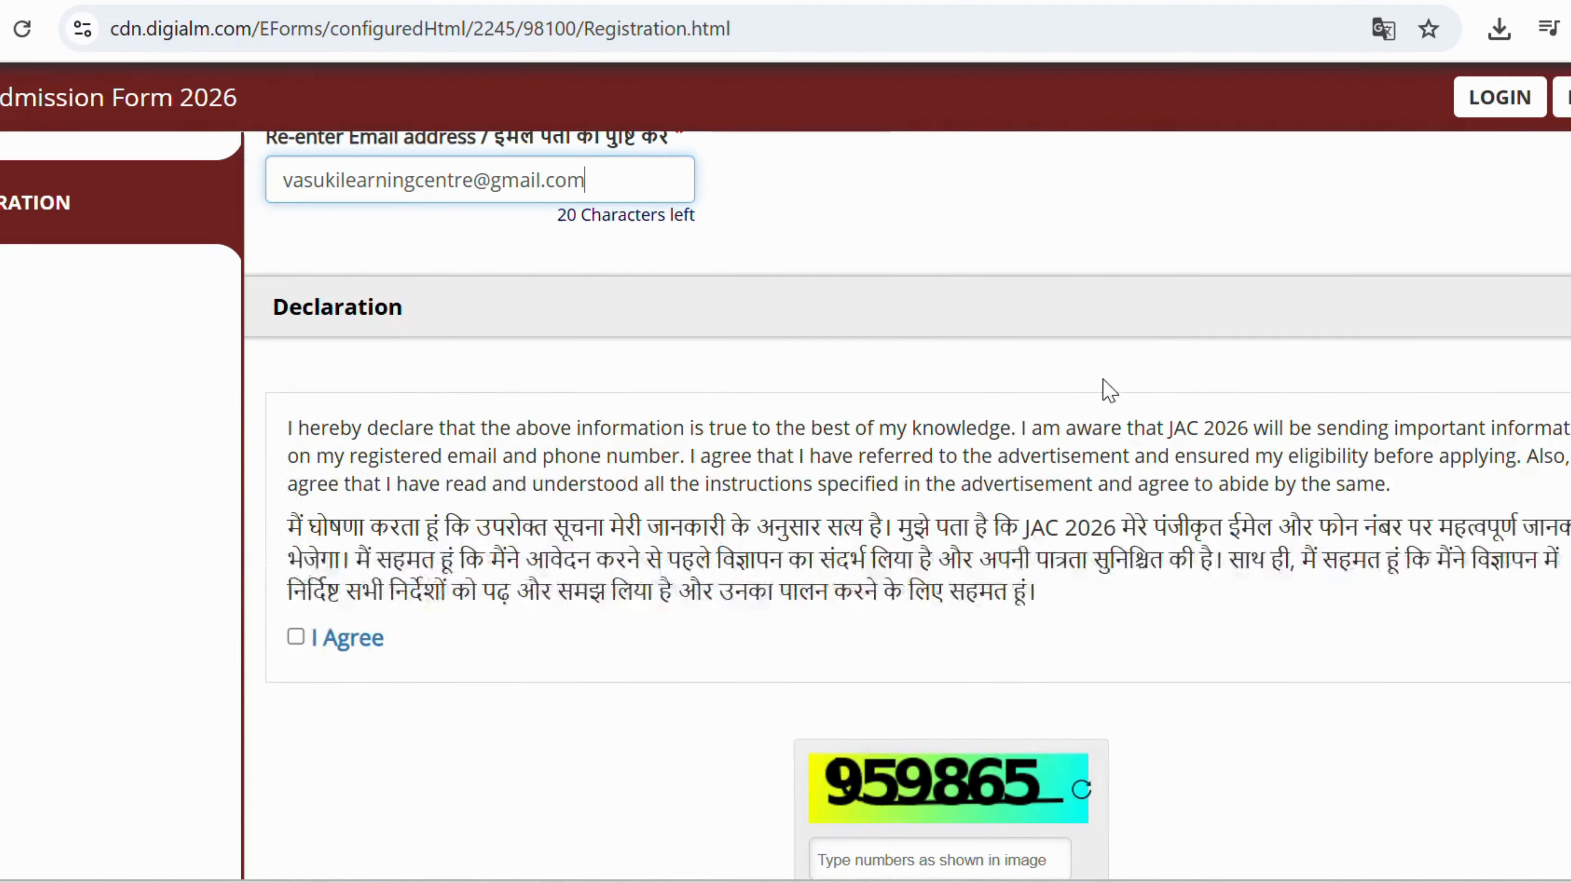
# Accept the declaration, enter the captcha and submit the details for verification.
pyautogui.scroll(-1, 334, 661)
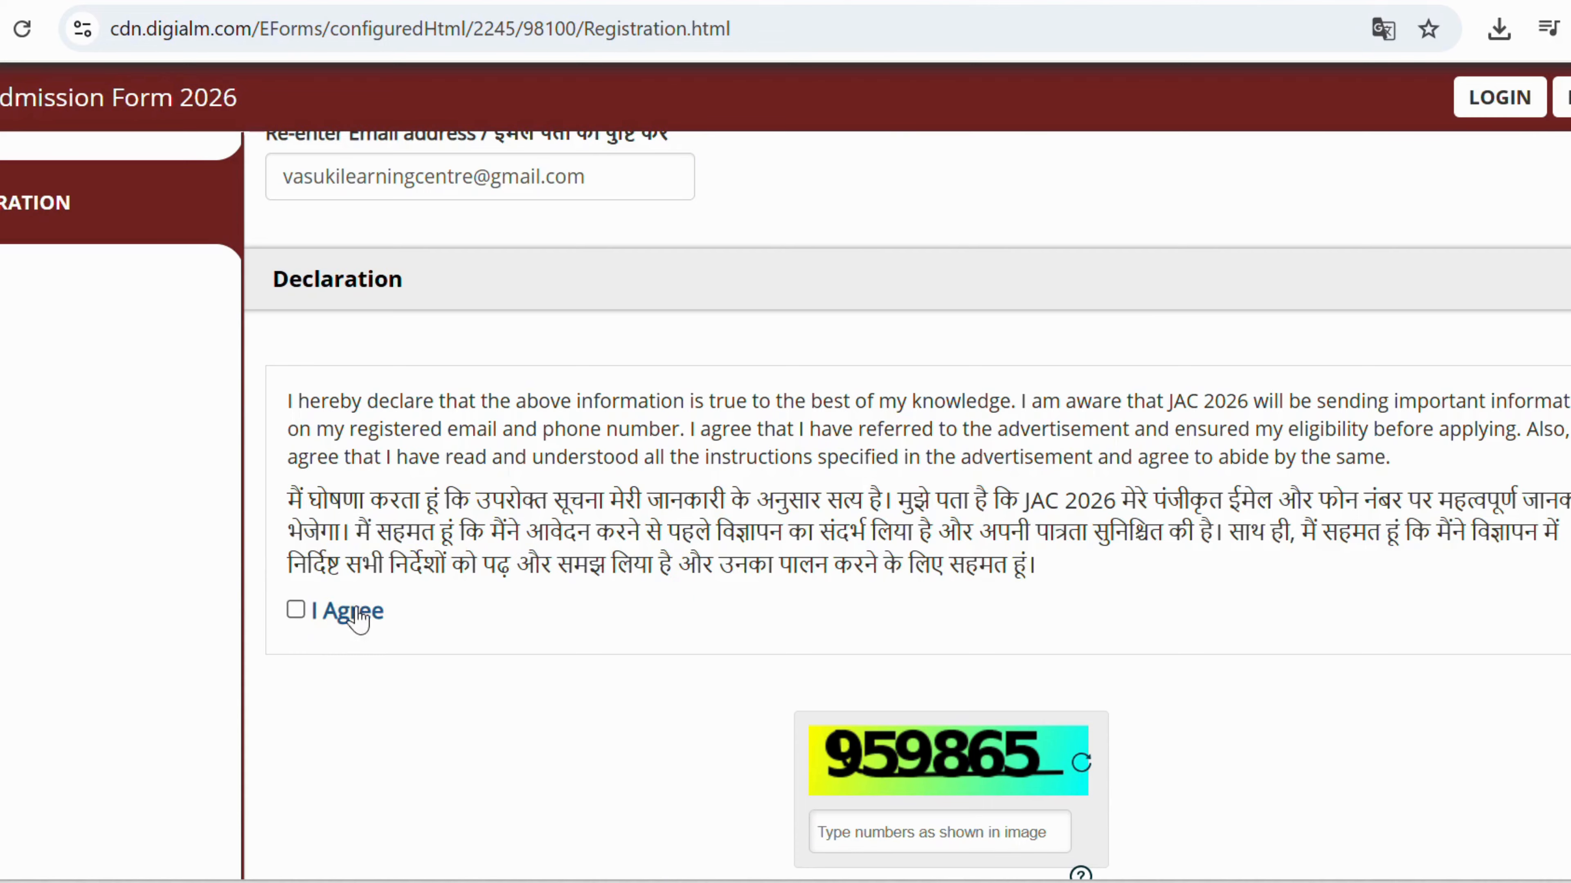
pyautogui.click(296, 609)
pyautogui.scroll(-3, 814, 507)
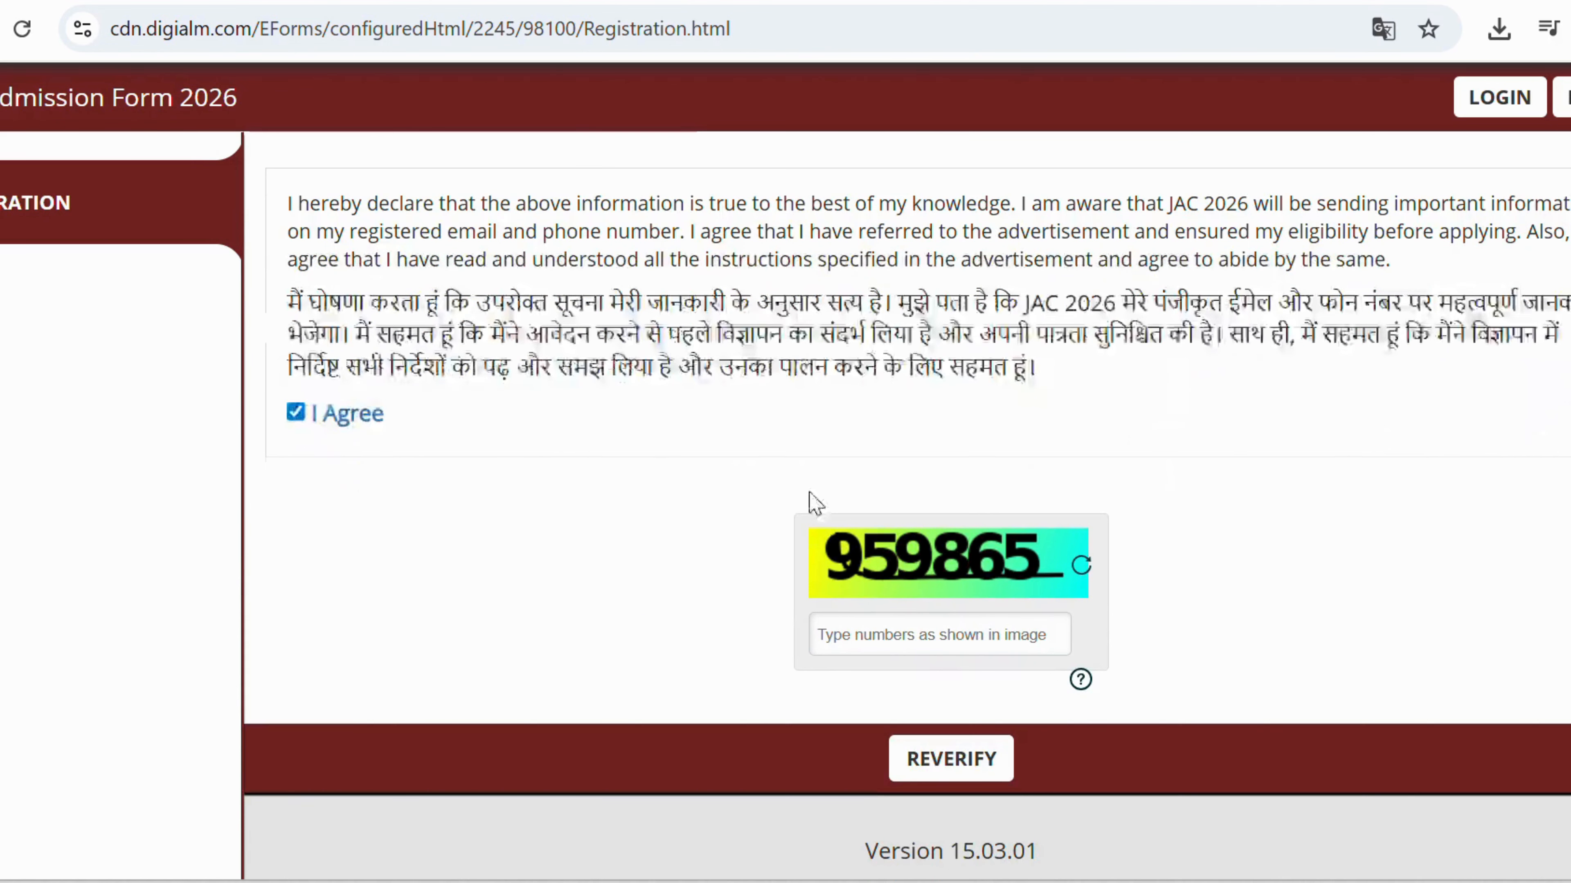
pyautogui.click(913, 637)
pyautogui.write('959865')
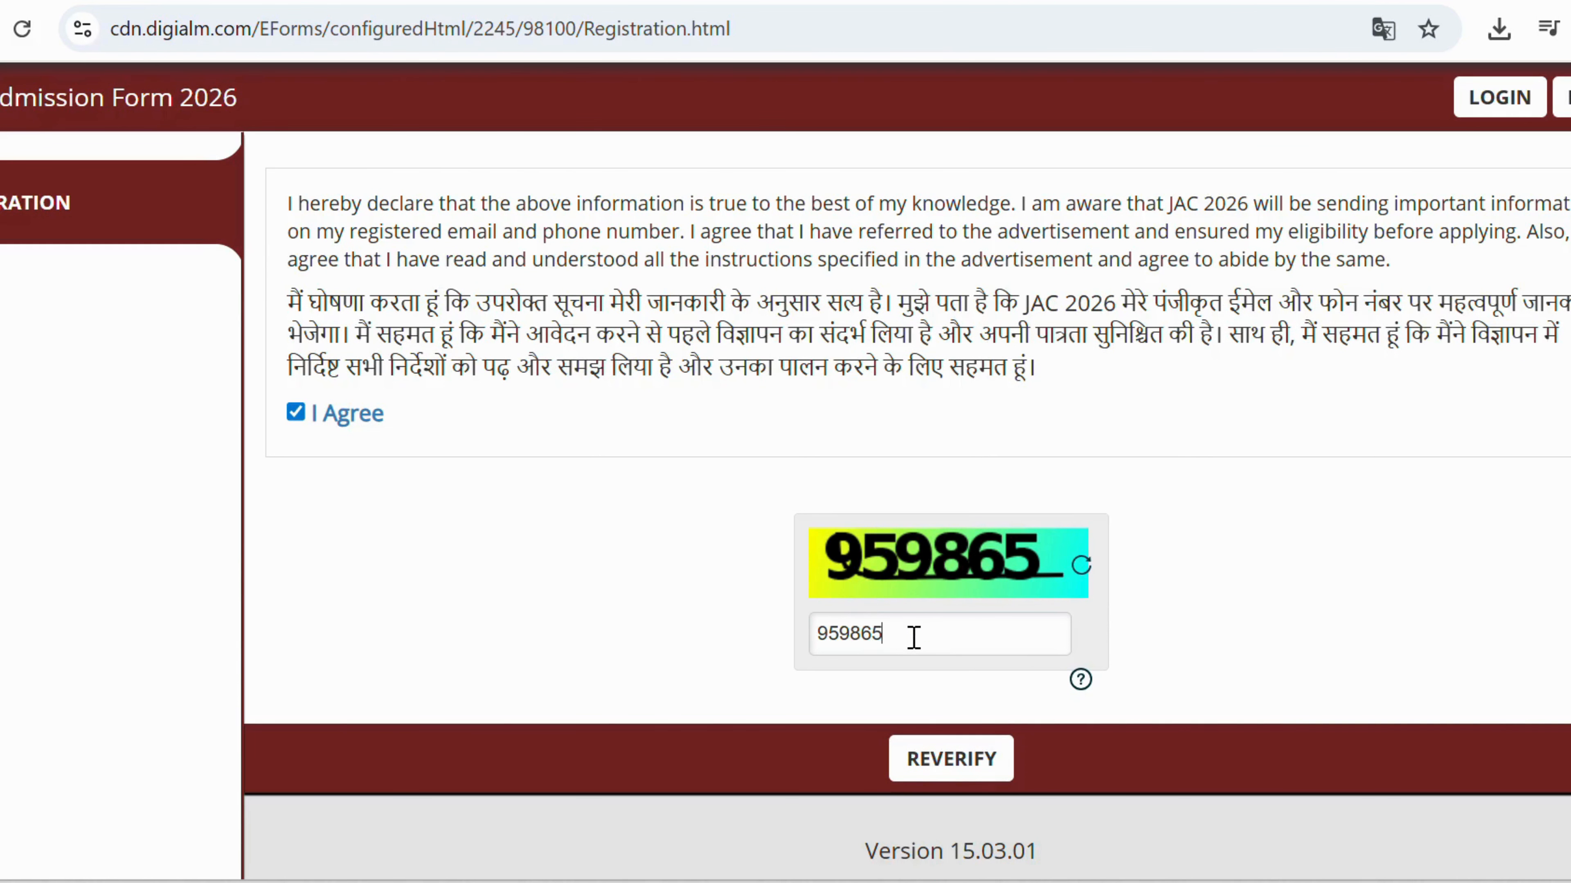
pyautogui.click(971, 777)
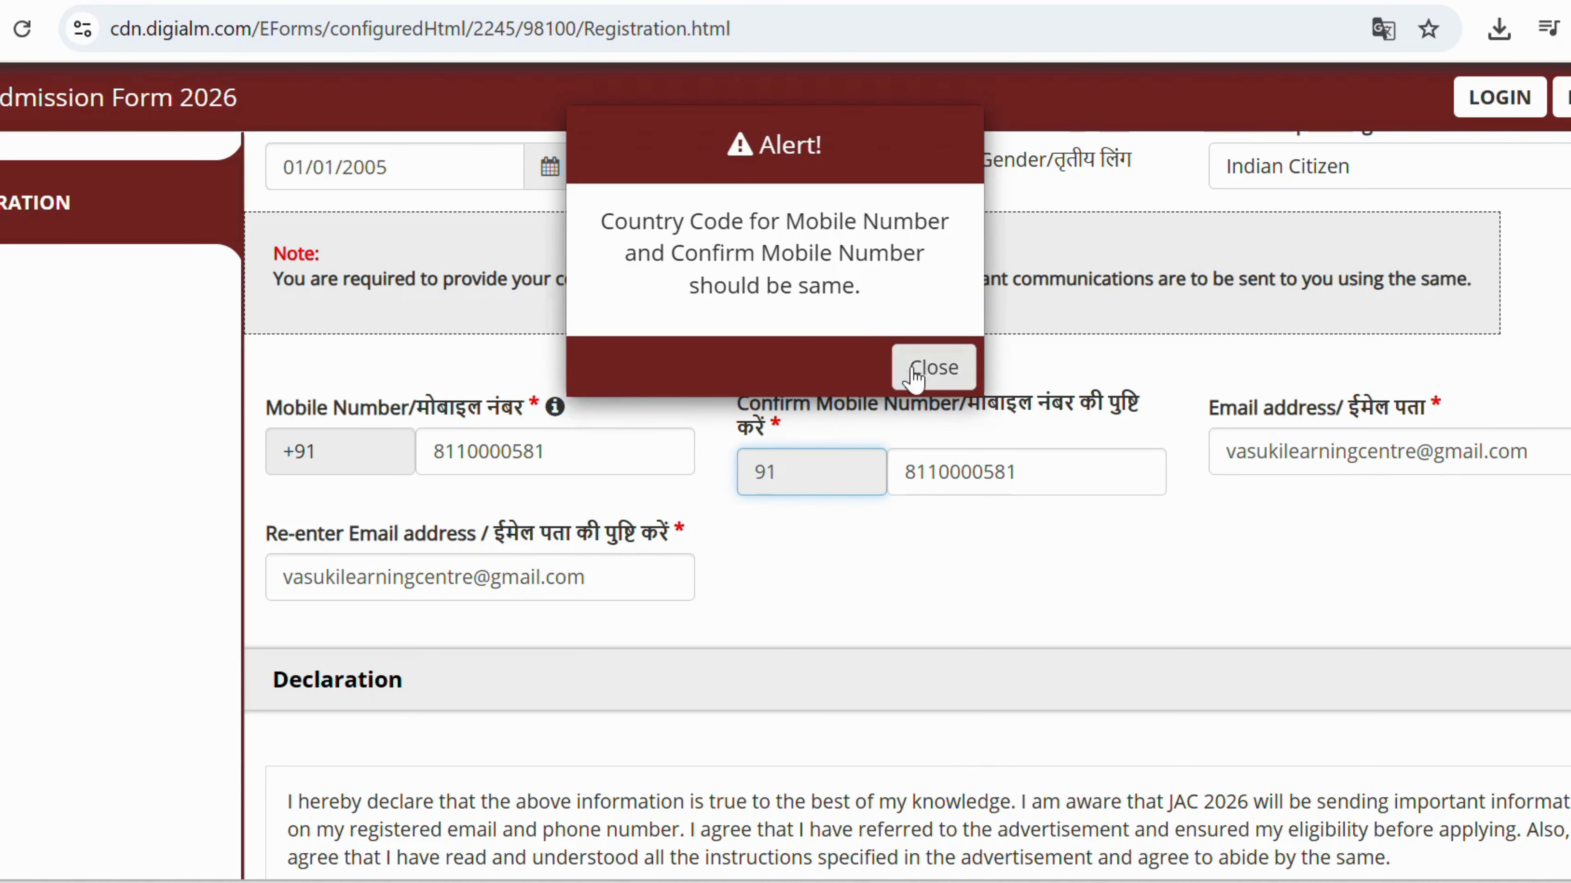
# Dismiss the country code mismatch alert, try editing the confirm code, and recheck.
pyautogui.click(929, 367)
pyautogui.scroll(-4, 848, 531)
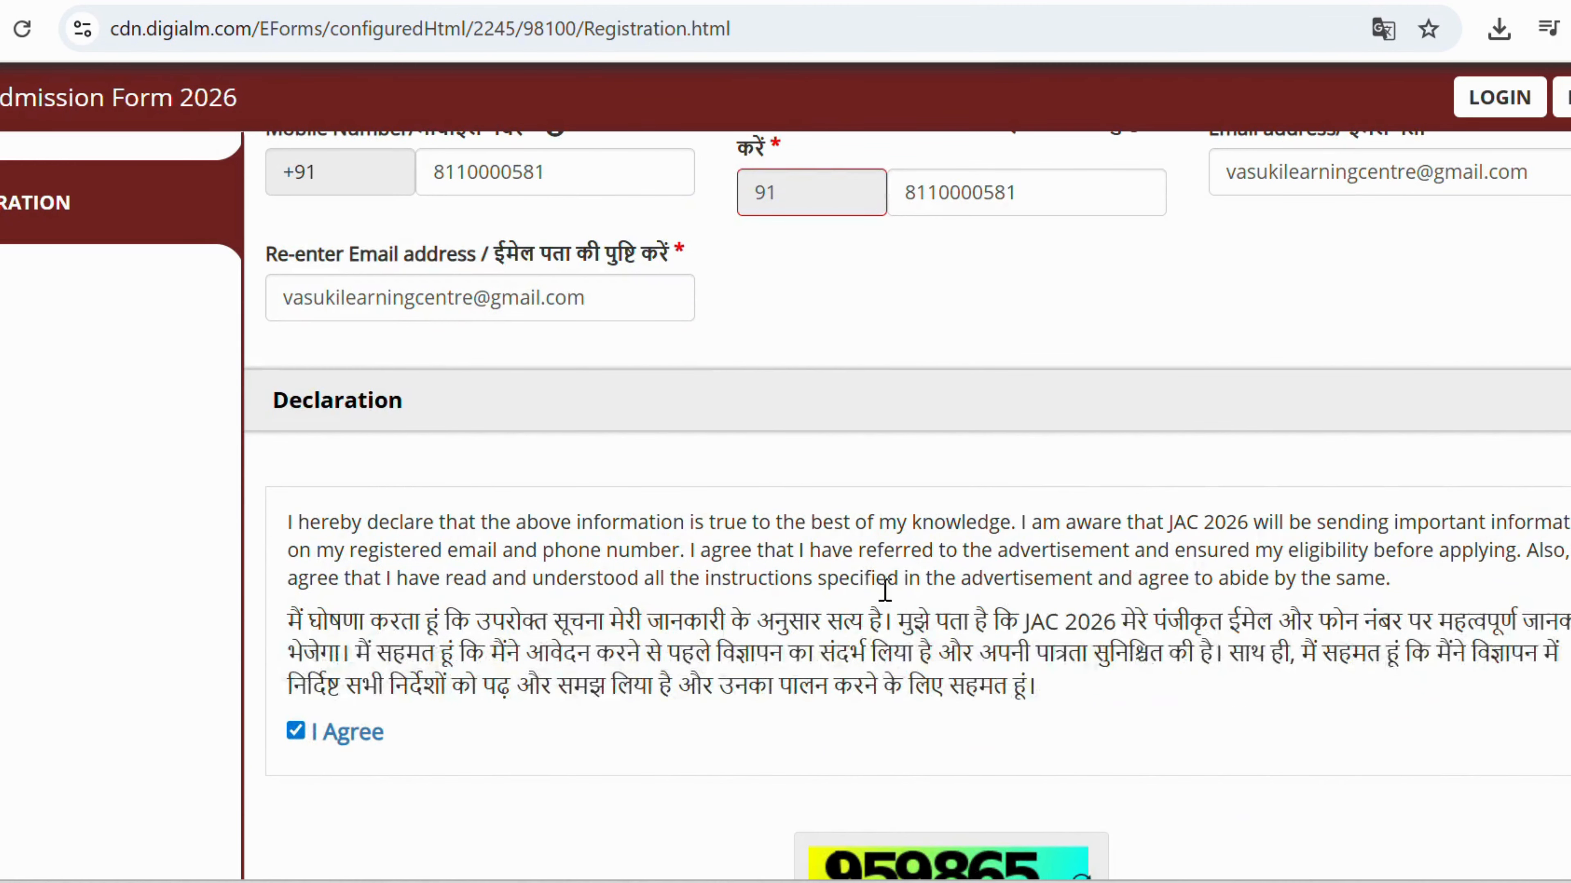
pyautogui.click(790, 194)
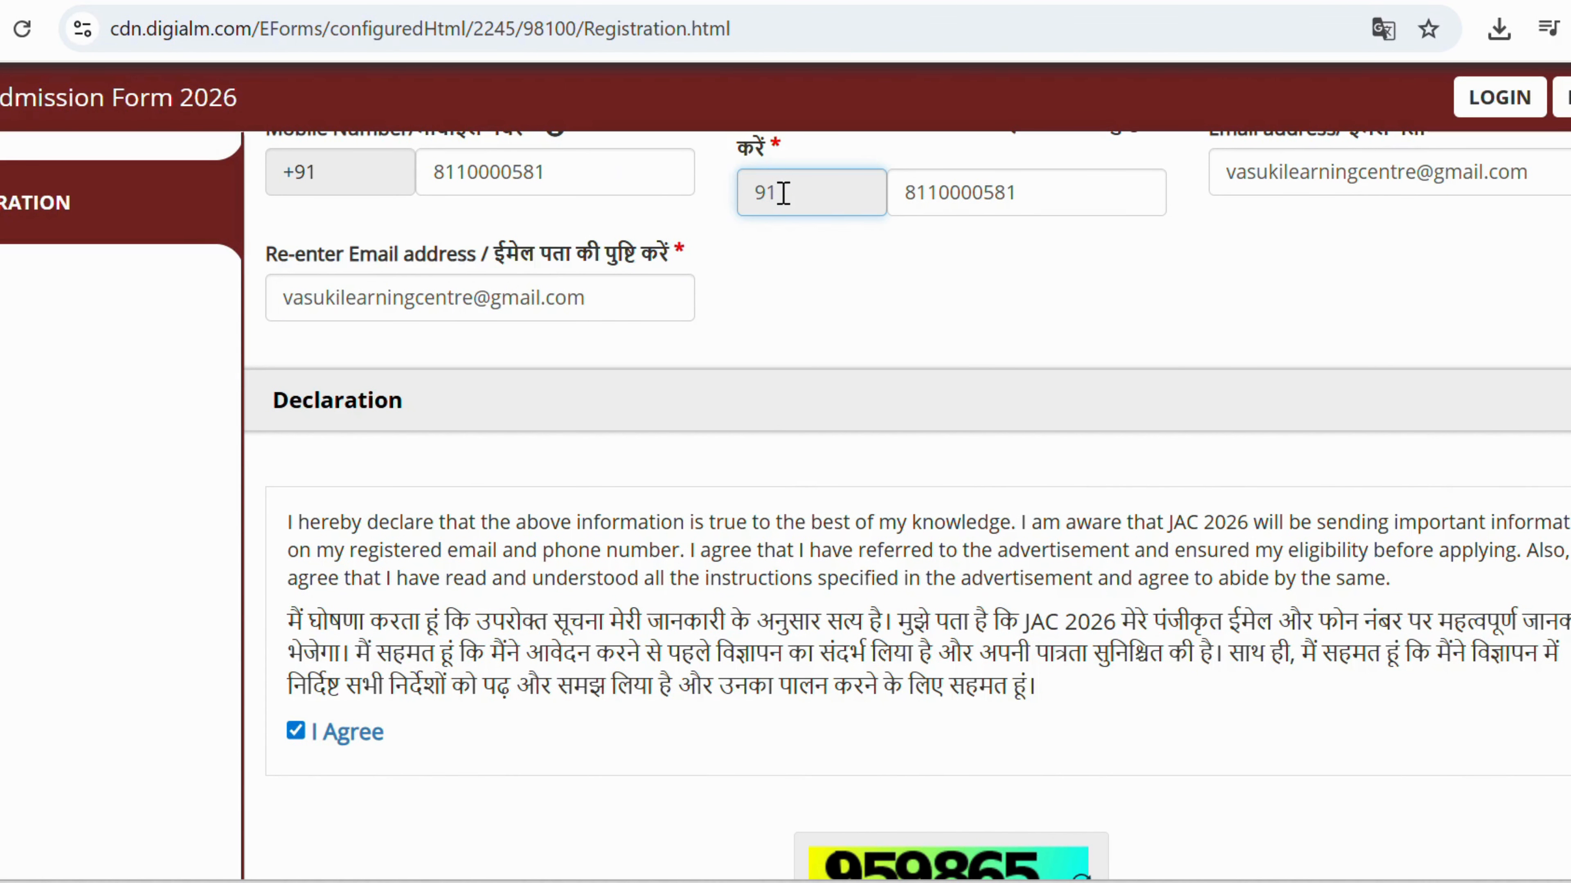
pyautogui.doubleClick(784, 193)
pyautogui.scroll(-4, 804, 495)
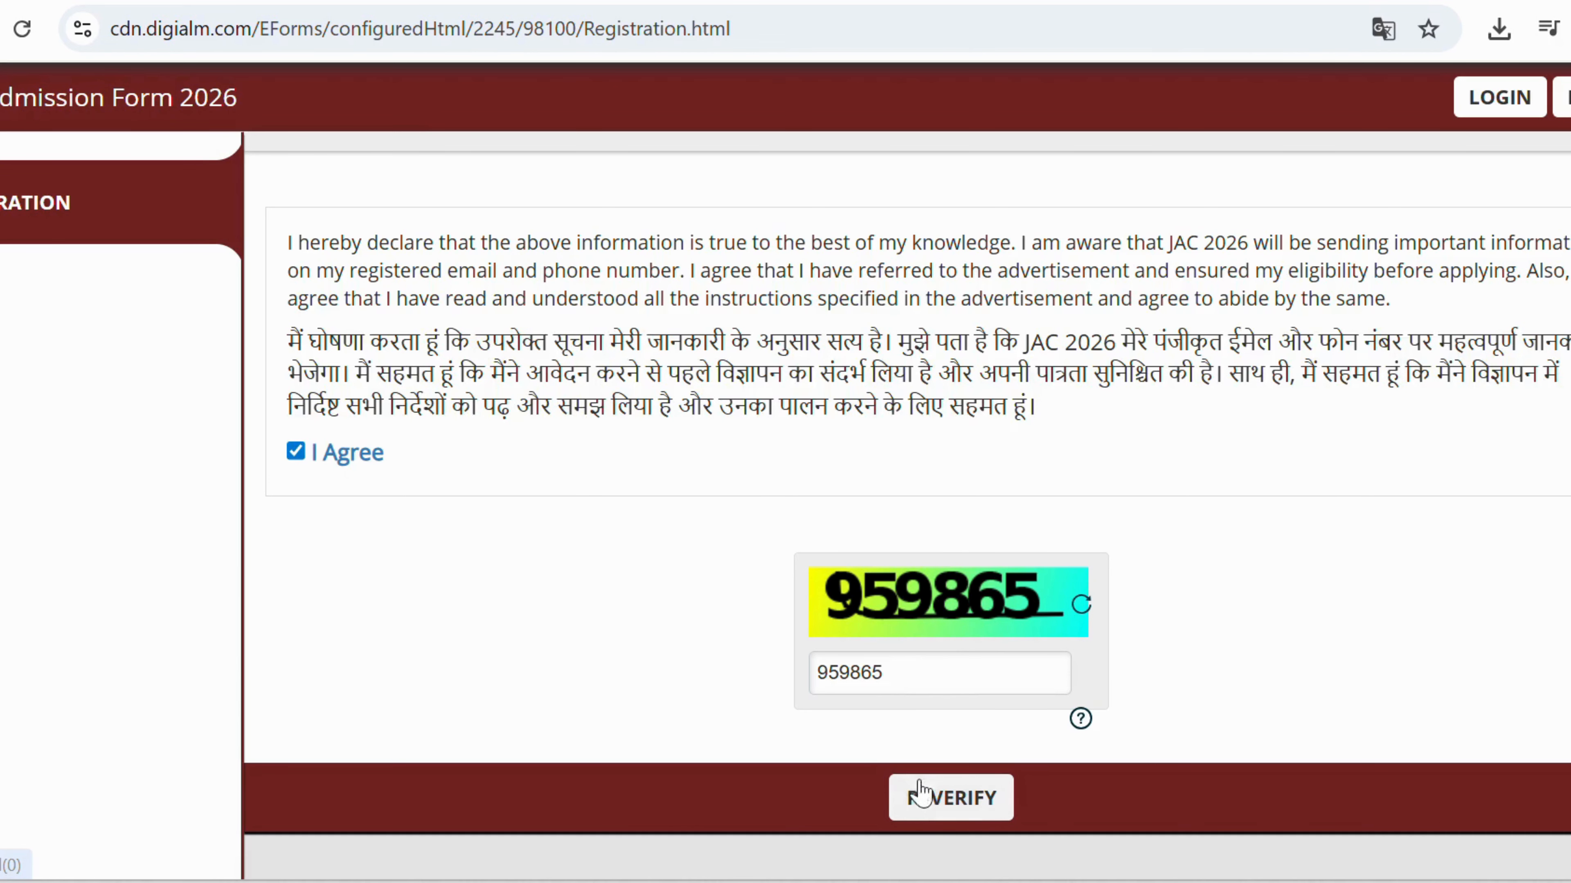
pyautogui.click(922, 796)
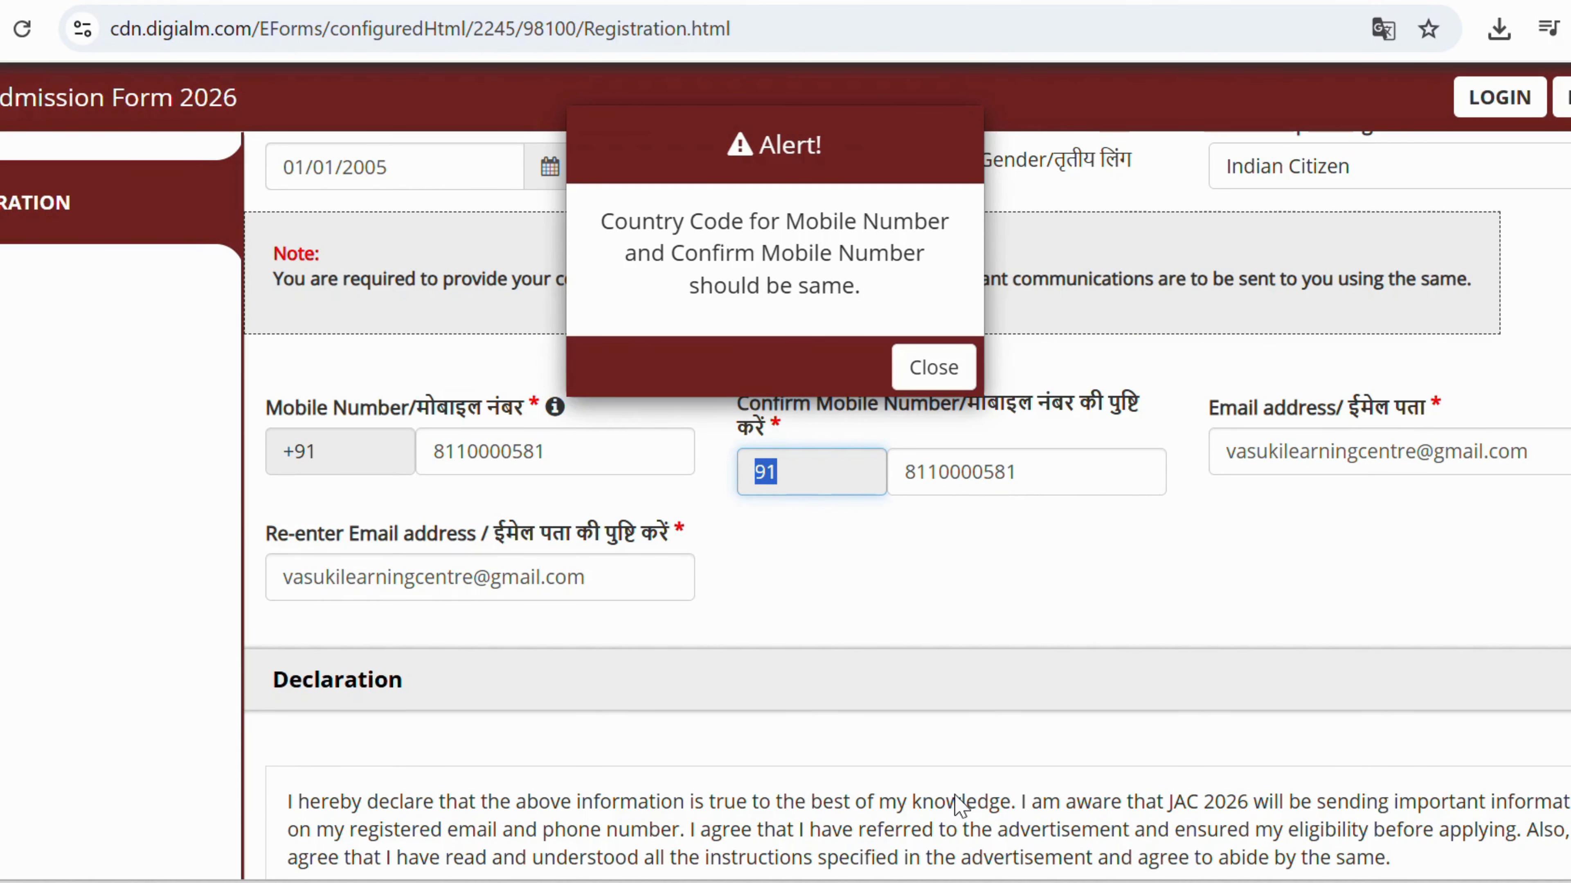
pyautogui.click(930, 366)
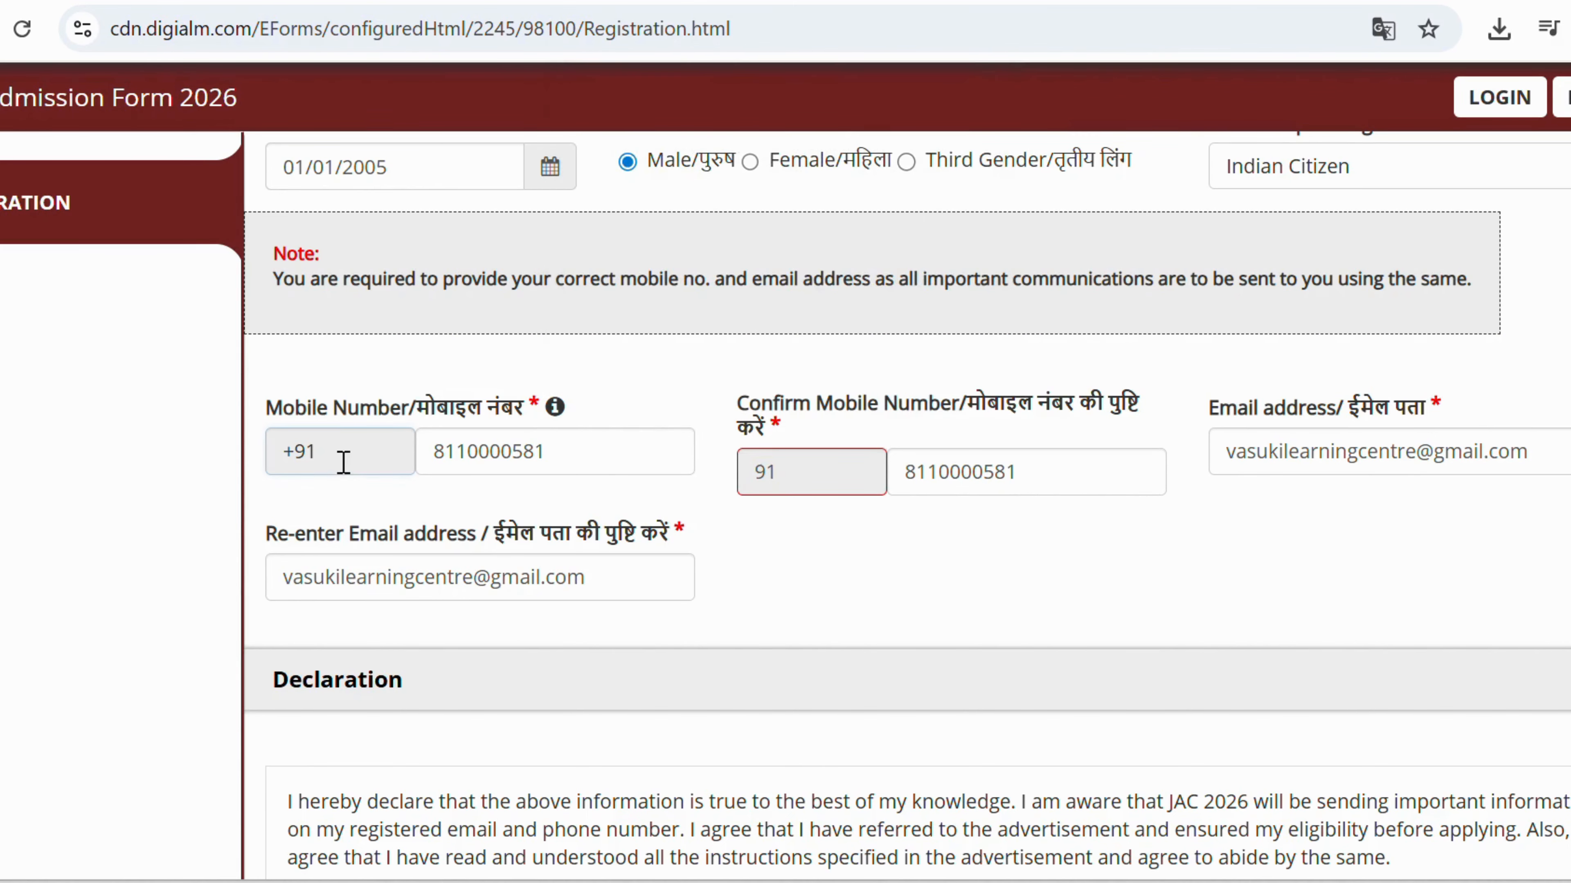
# Copy +91 from the mobile country code into the confirm country code field.
pyautogui.doubleClick(314, 450)
pyautogui.click(763, 475)
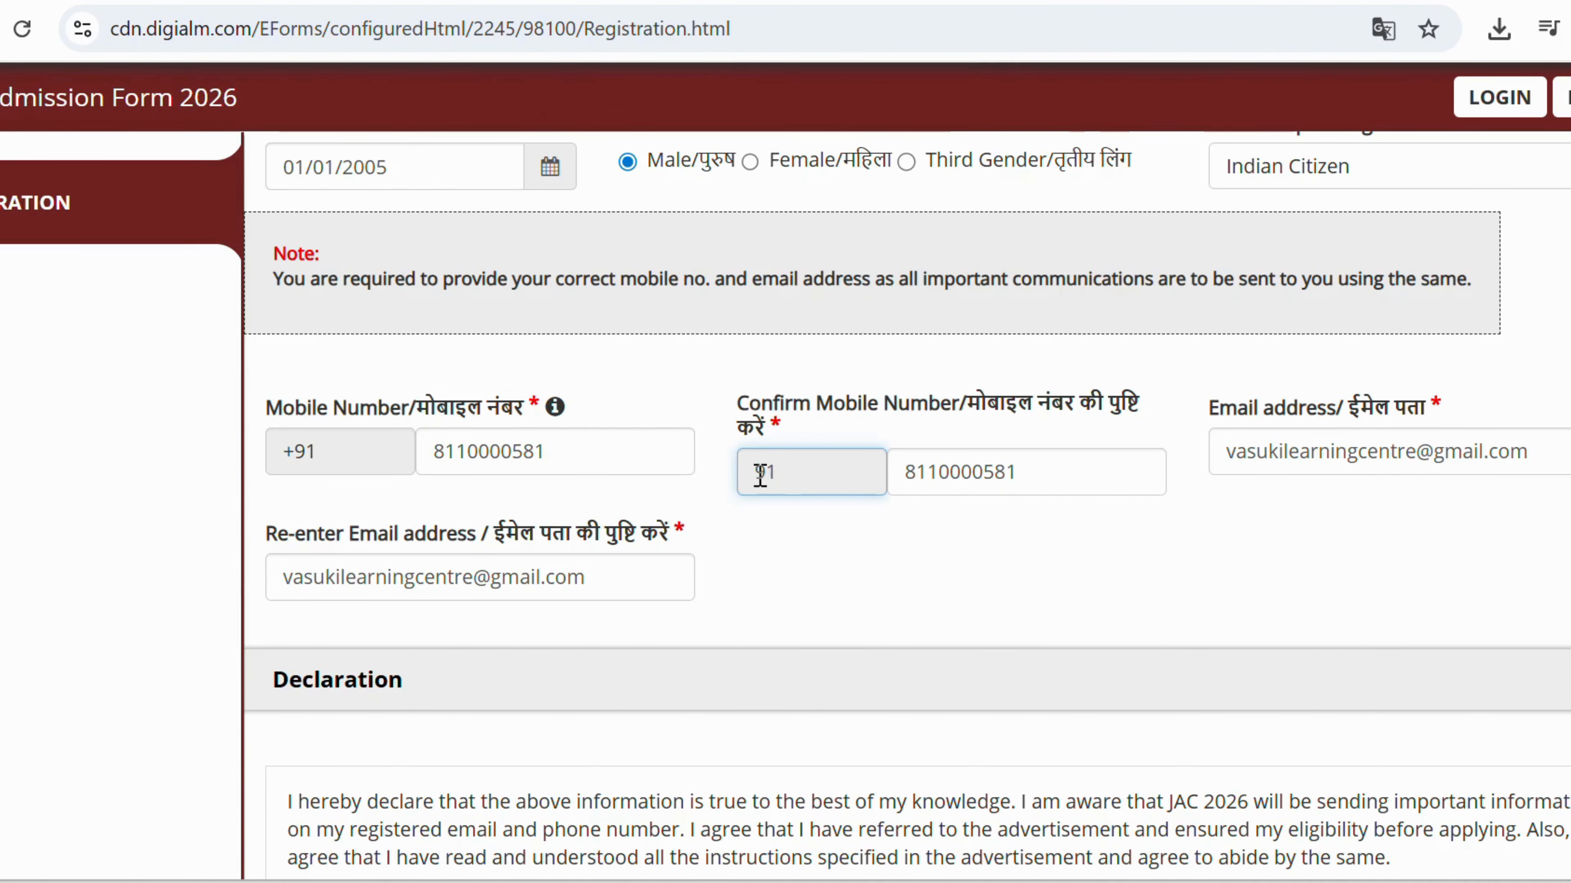
pyautogui.doubleClick(844, 480)
pyautogui.scroll(4, 847, 488)
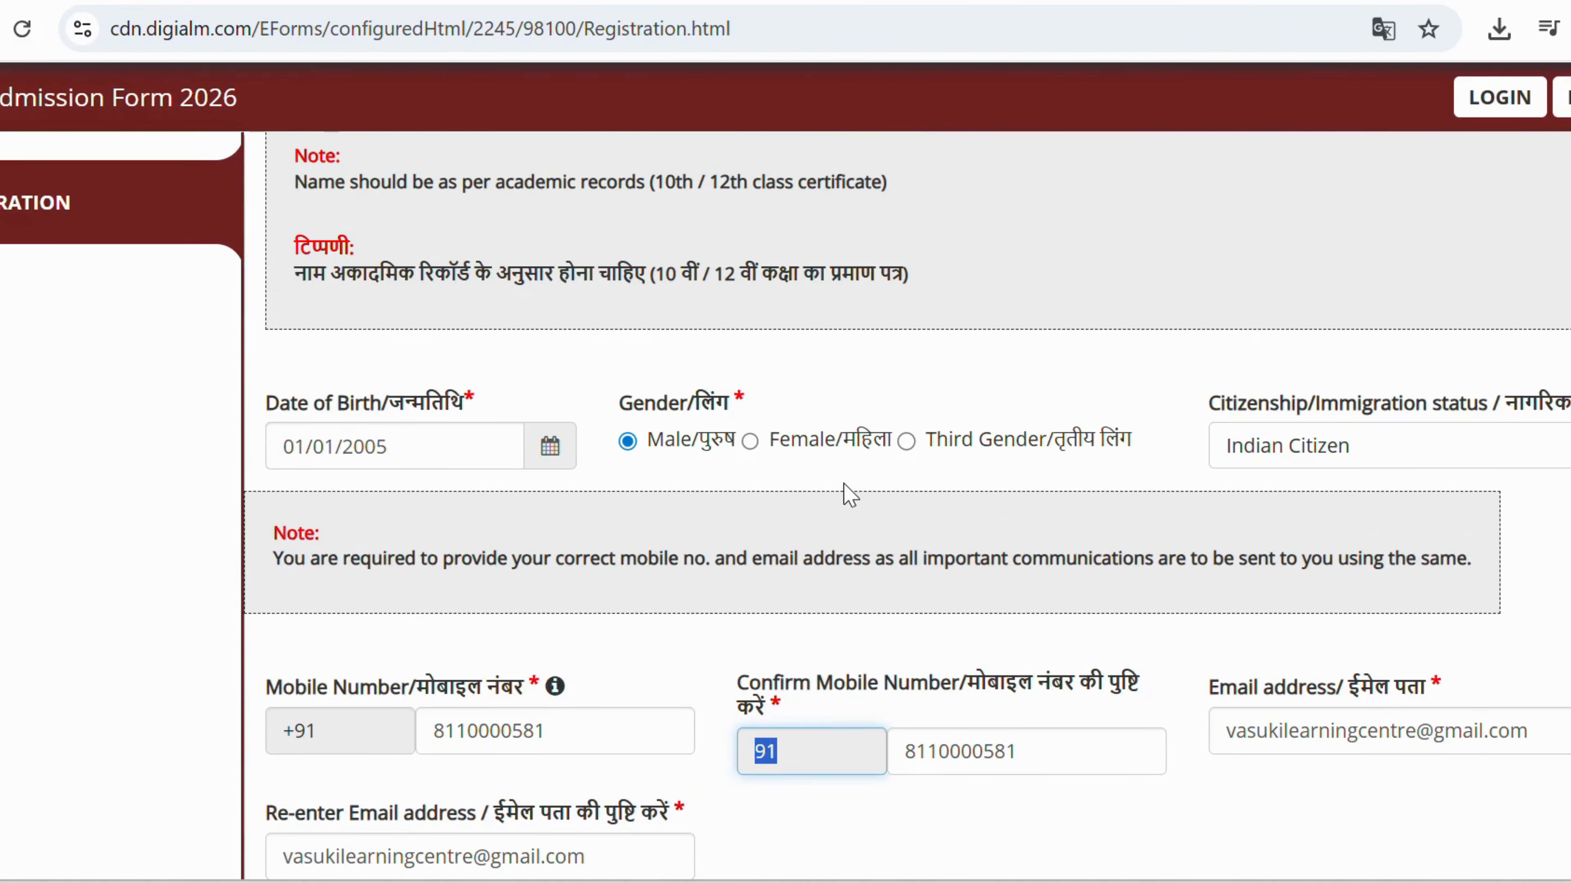
pyautogui.scroll(-2, 845, 622)
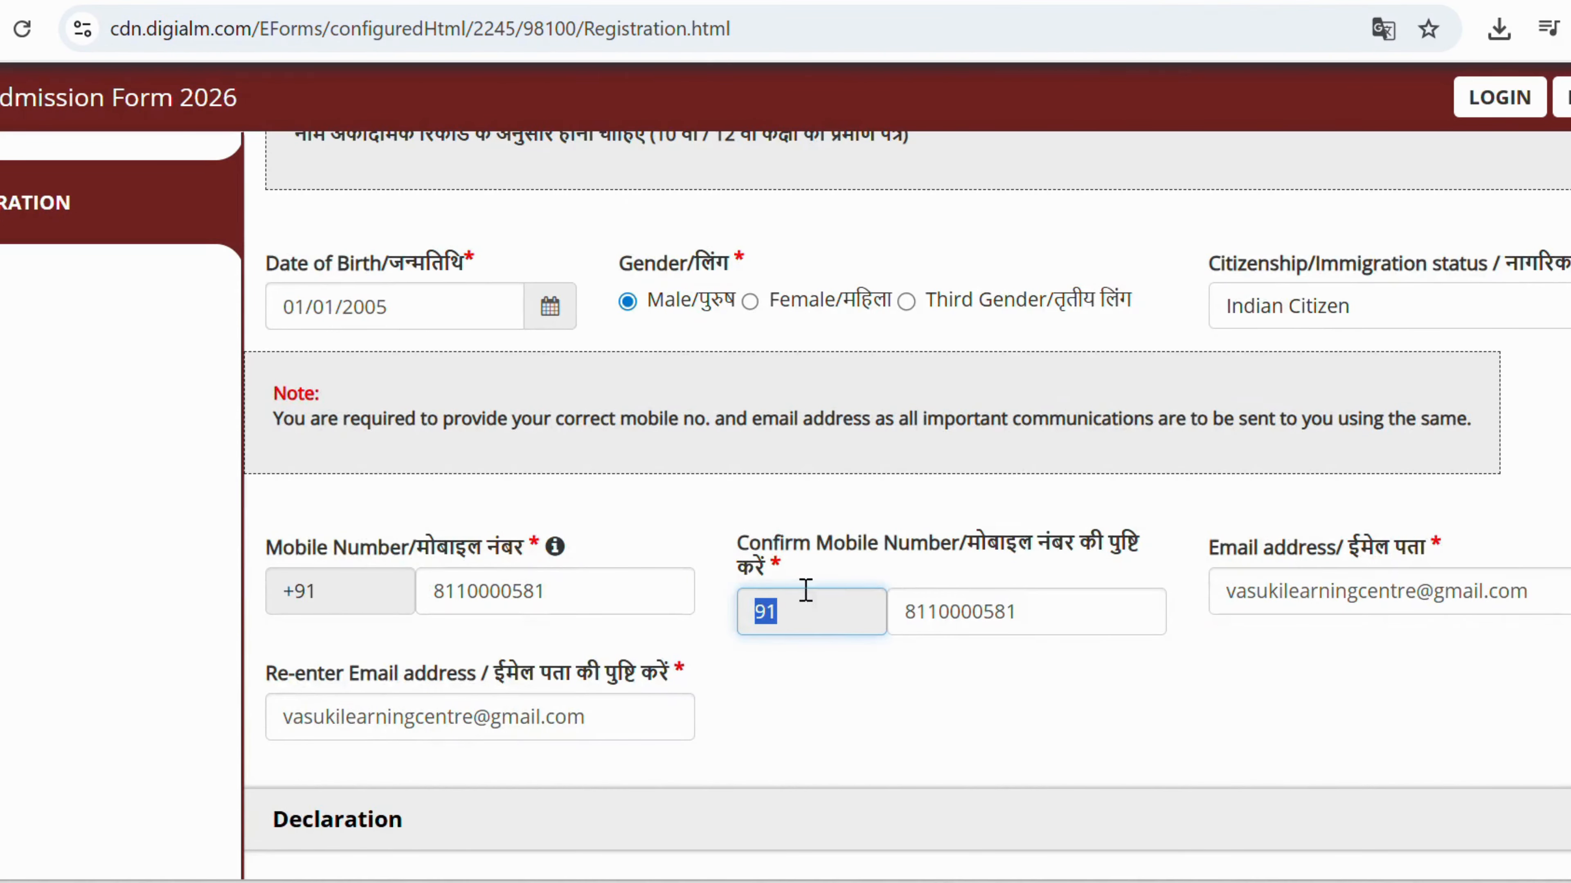
pyautogui.write('+91')
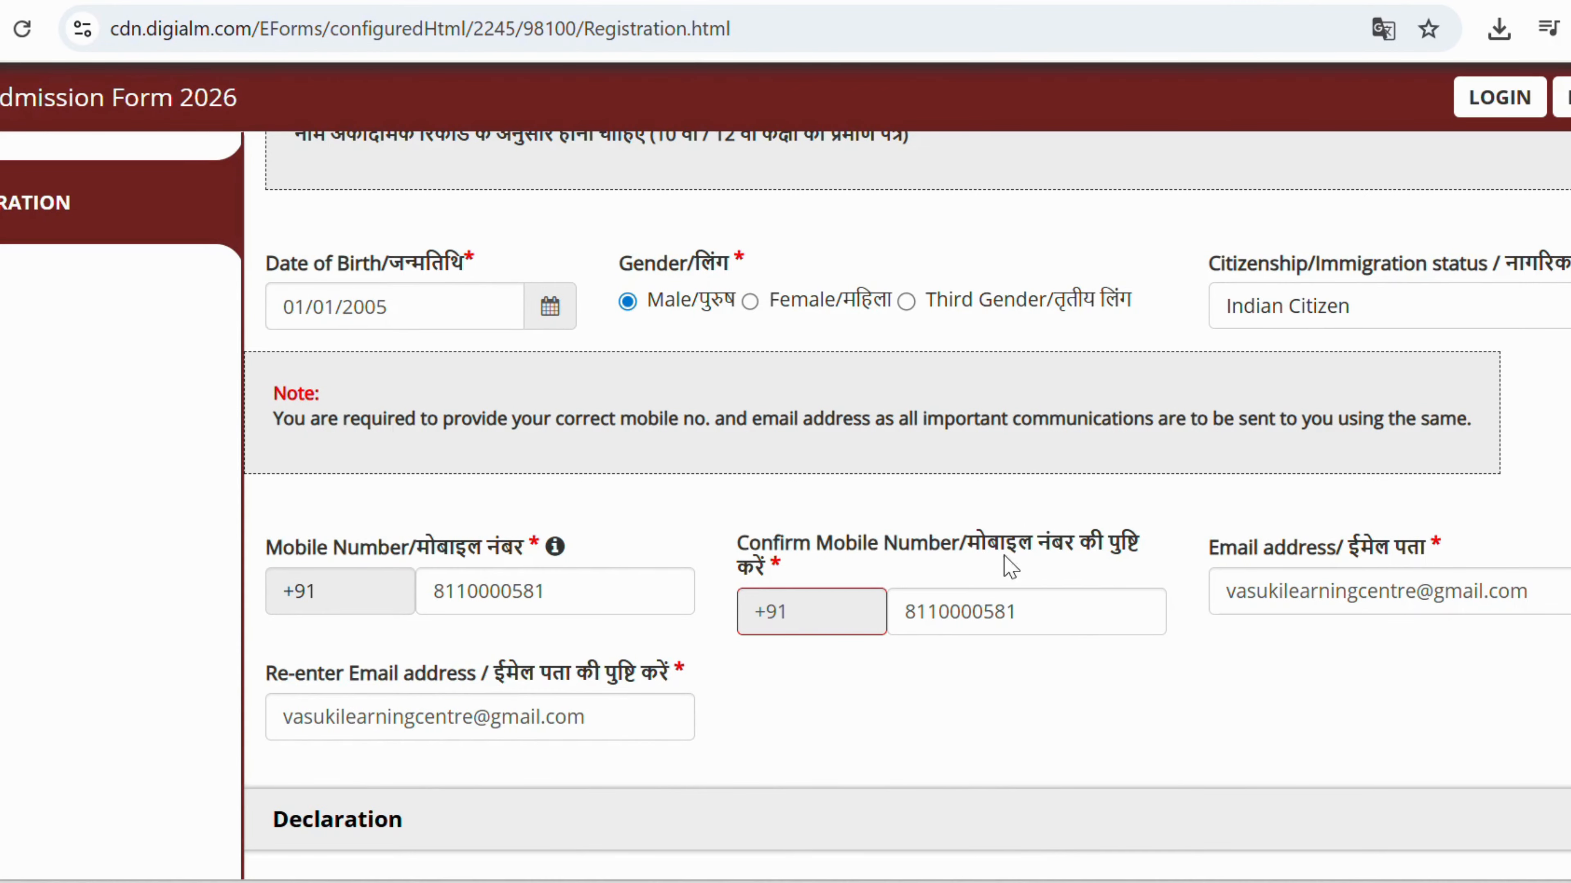
pyautogui.click(988, 609)
pyautogui.hotkey('ctrl', 'a')
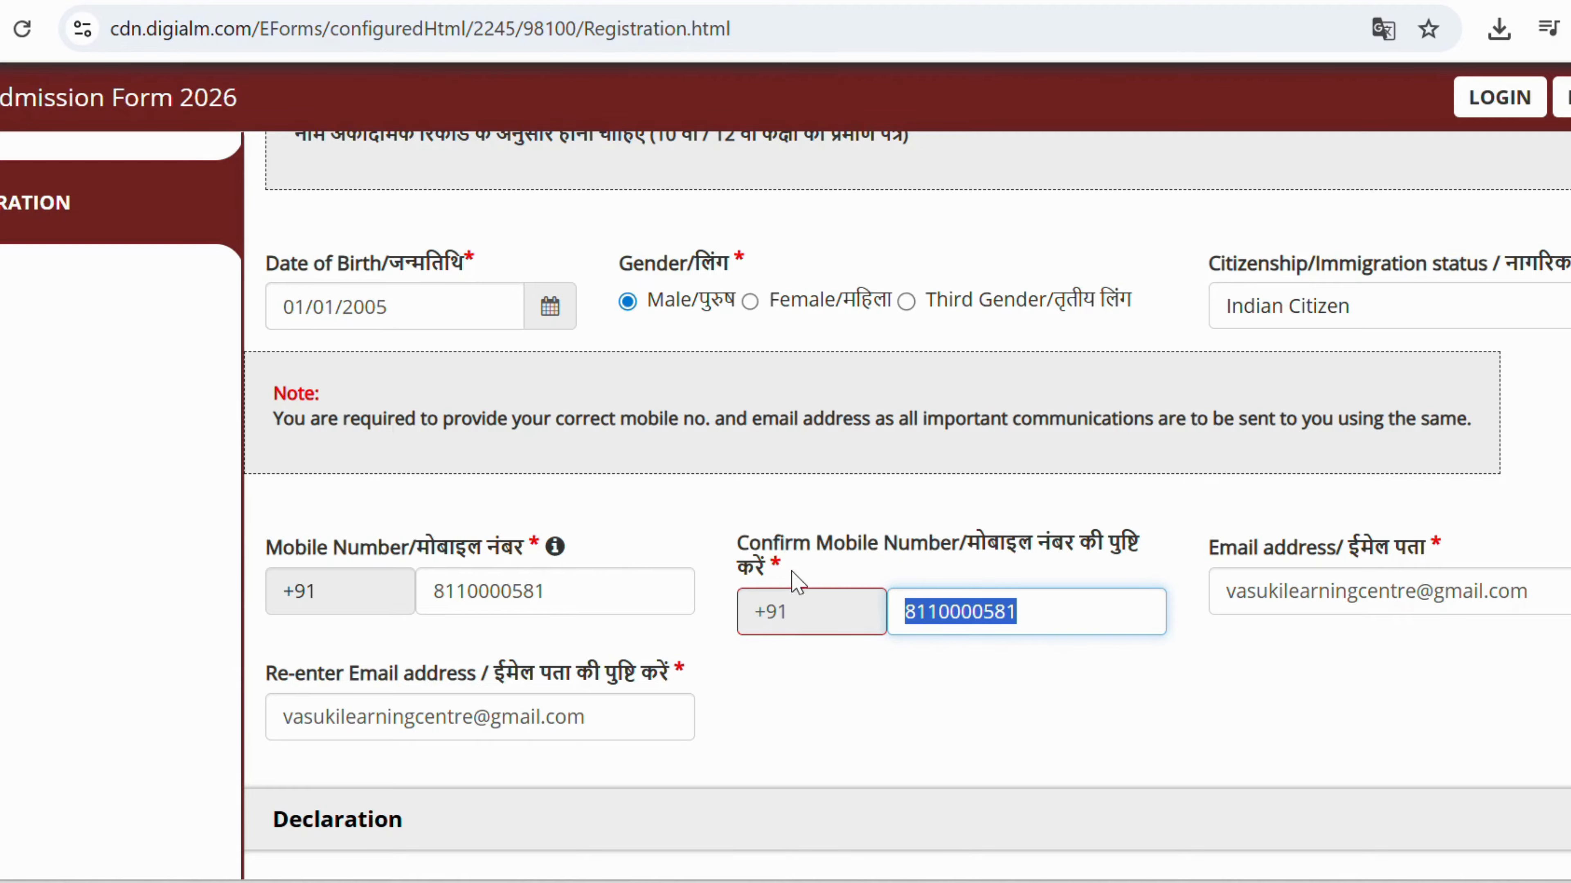
pyautogui.scroll(-10, 686, 543)
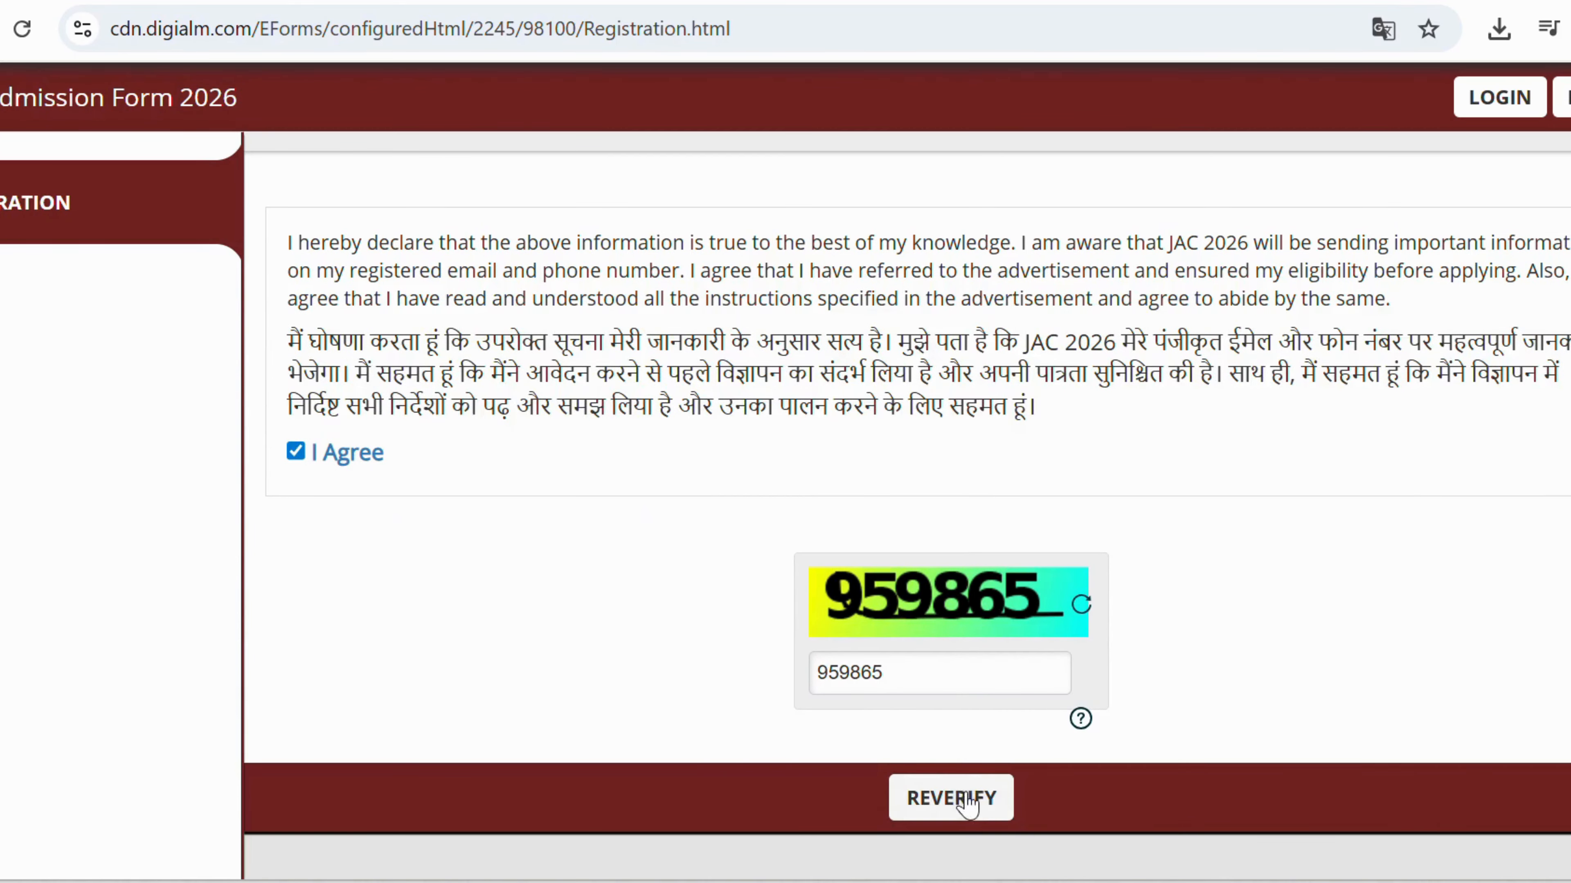
# Reverify and tick the checkboxes for name, date of birth, gender, mobile and e-mail.
pyautogui.click(967, 804)
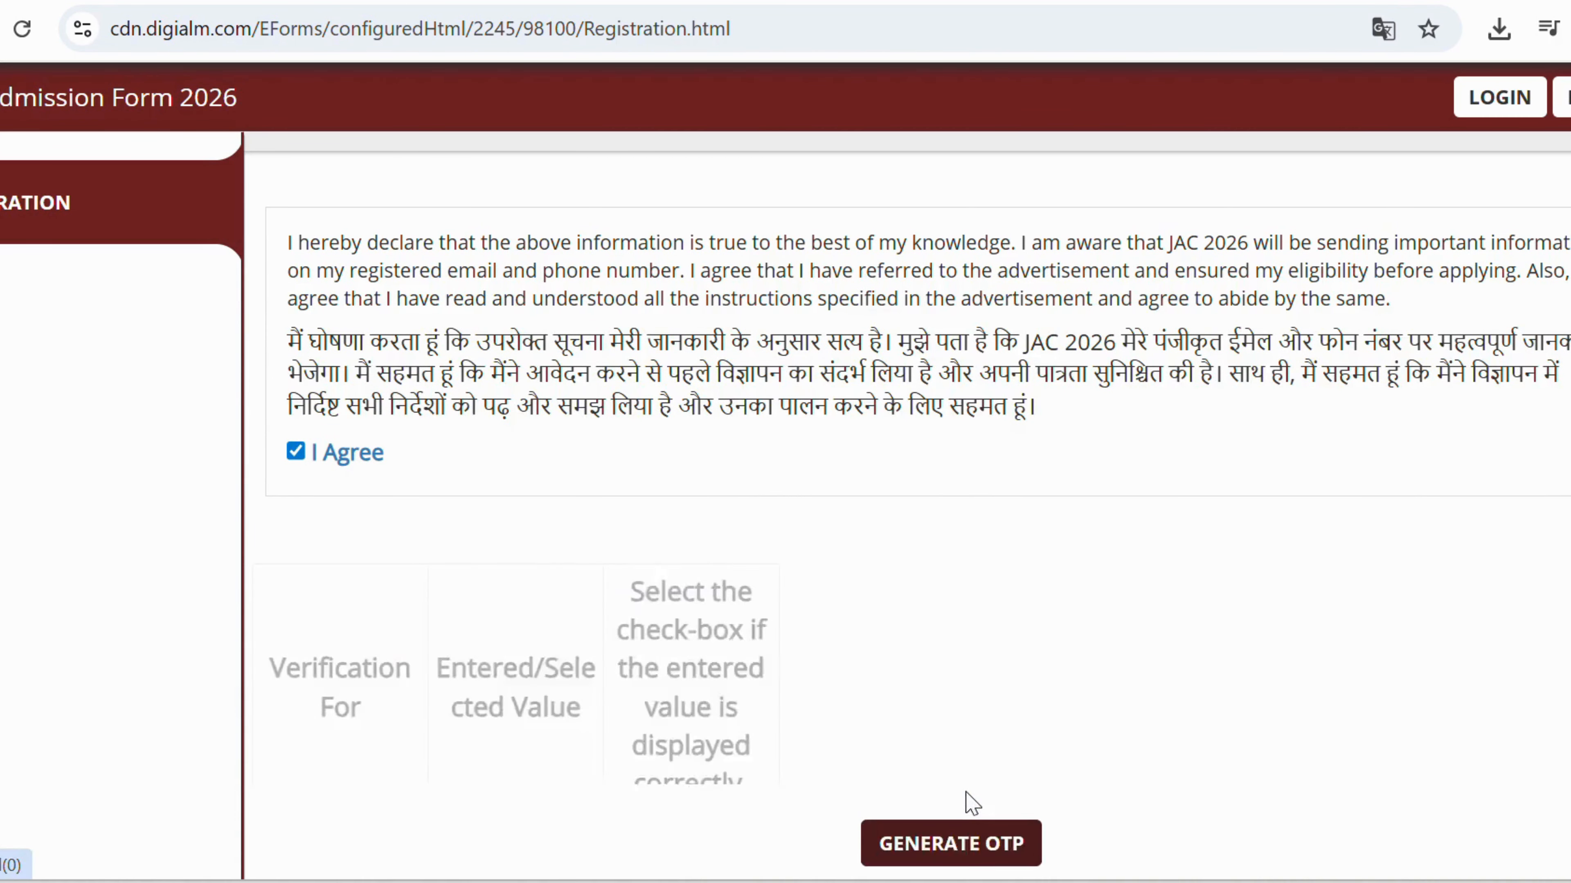
pyautogui.scroll(-4, 668, 414)
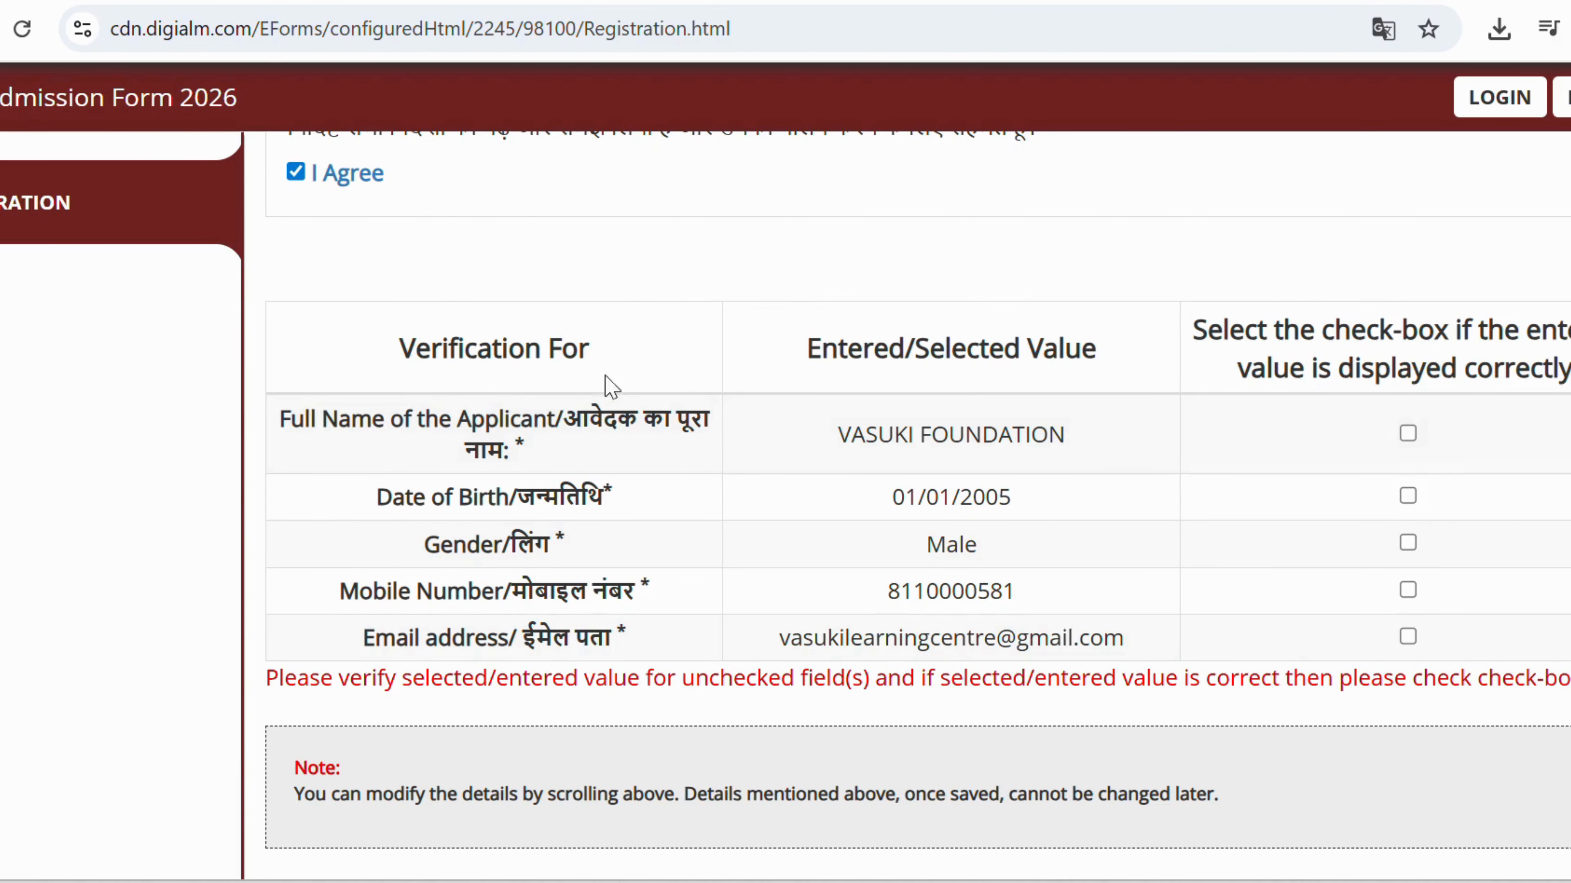
pyautogui.click(1408, 434)
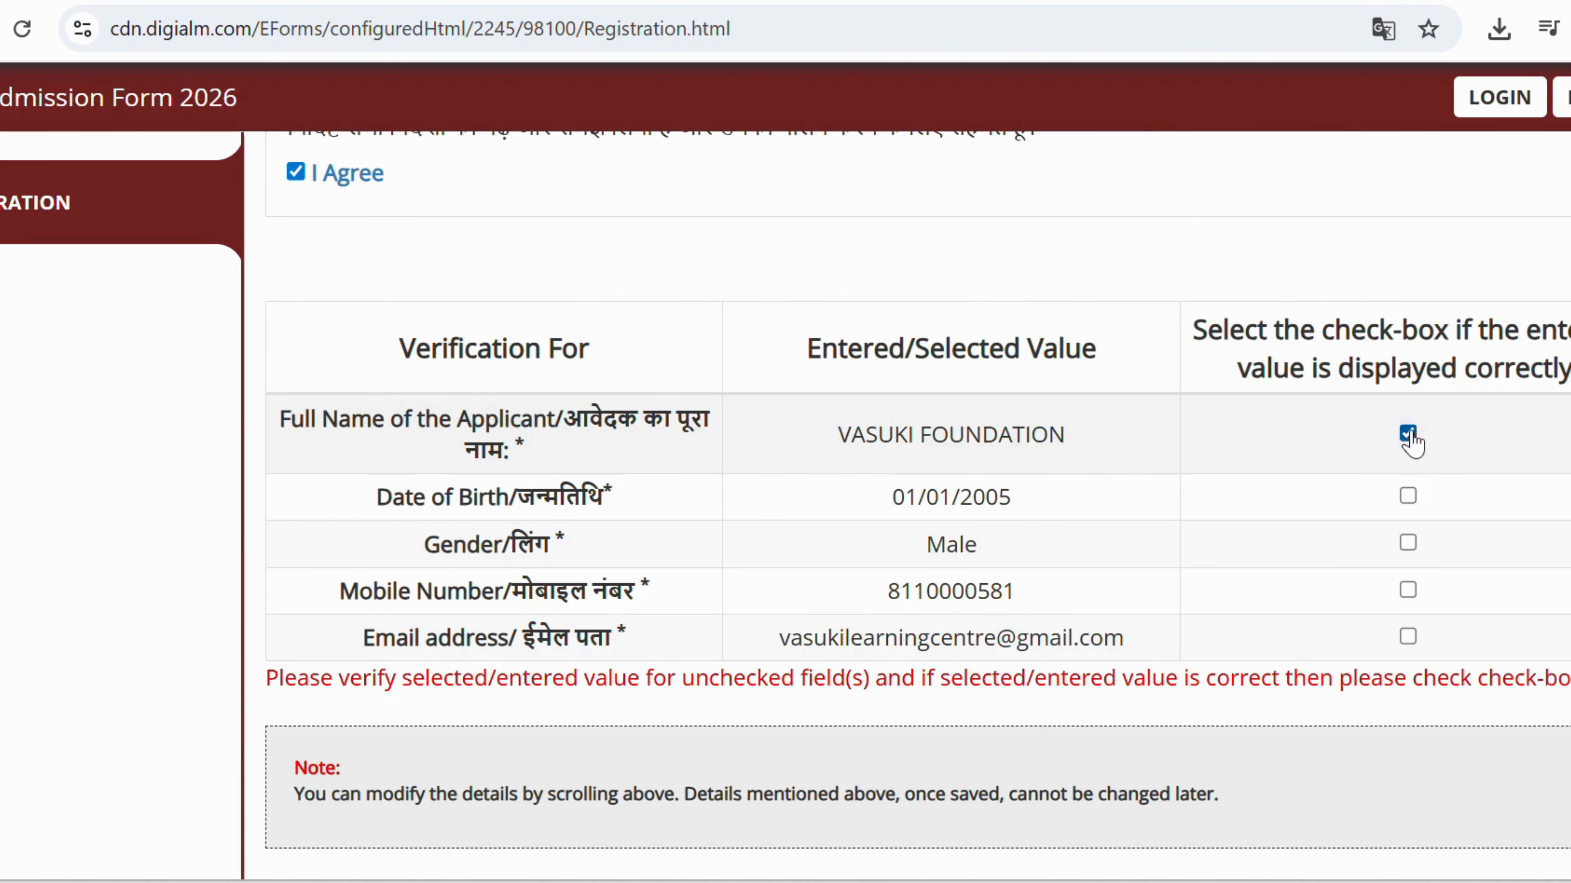
pyautogui.click(1408, 497)
pyautogui.click(1408, 543)
pyautogui.click(1407, 591)
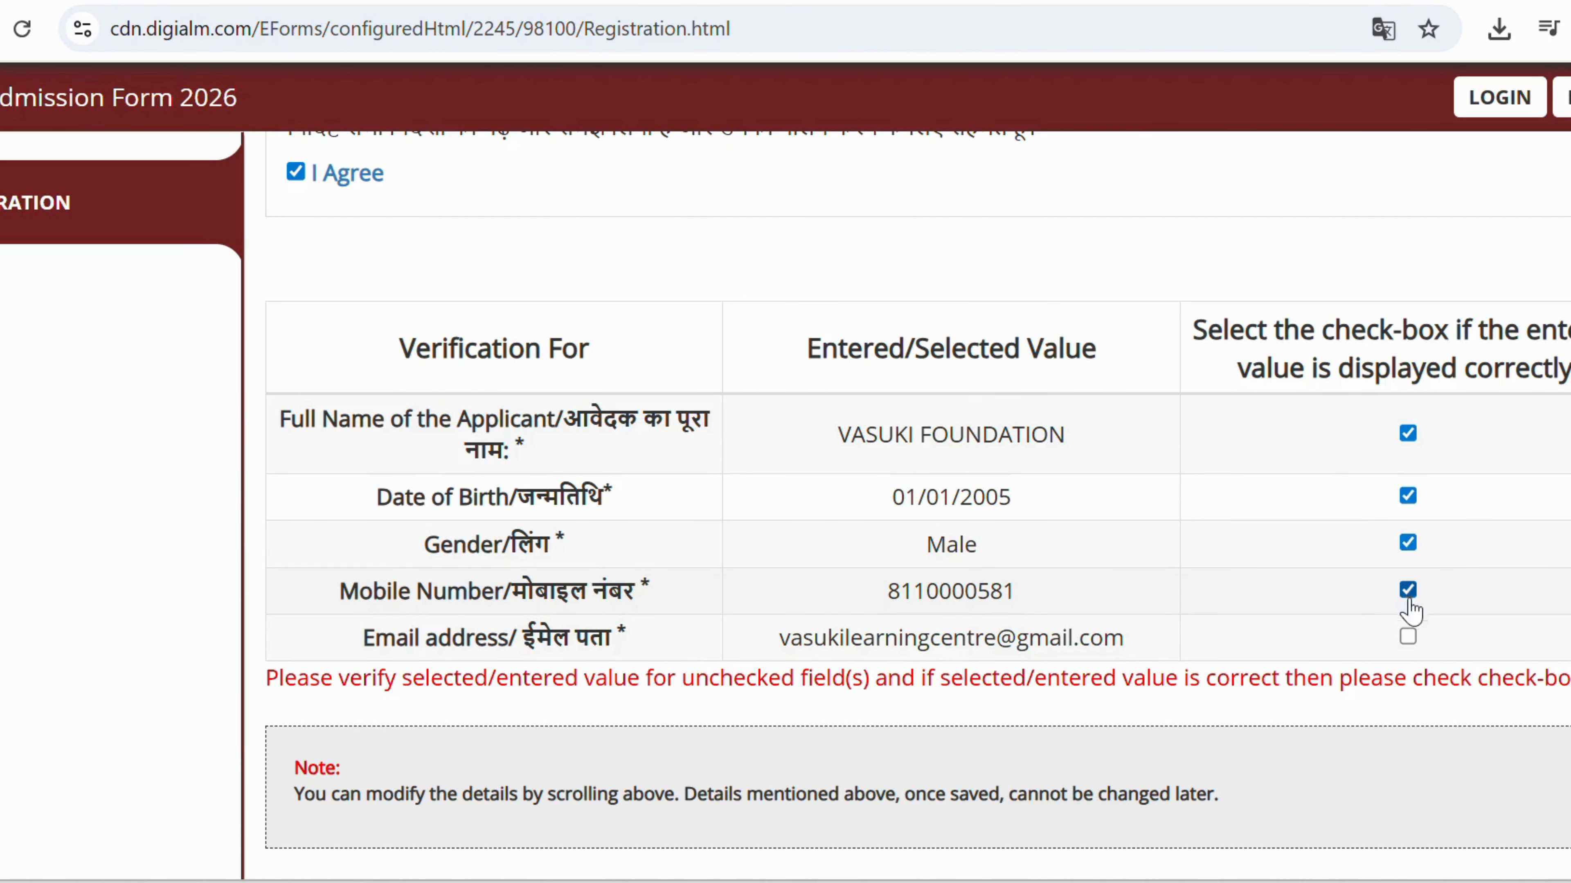
pyautogui.click(1407, 636)
# Request the OTPs with GENERATE OTP and enter the dialog's captcha.
pyautogui.scroll(-6, 989, 526)
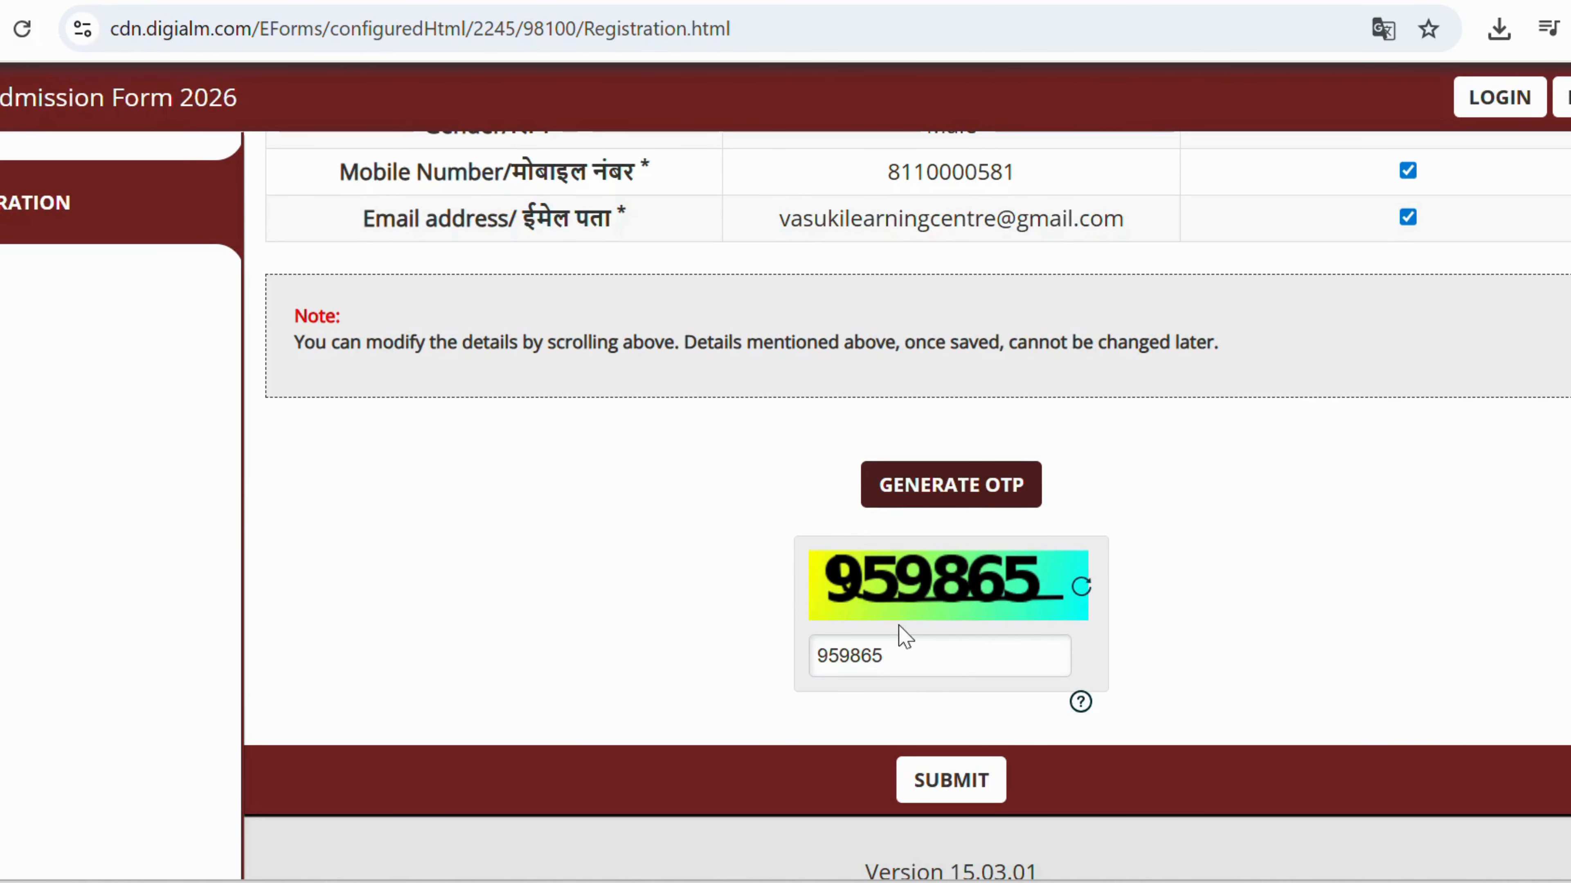
pyautogui.click(937, 488)
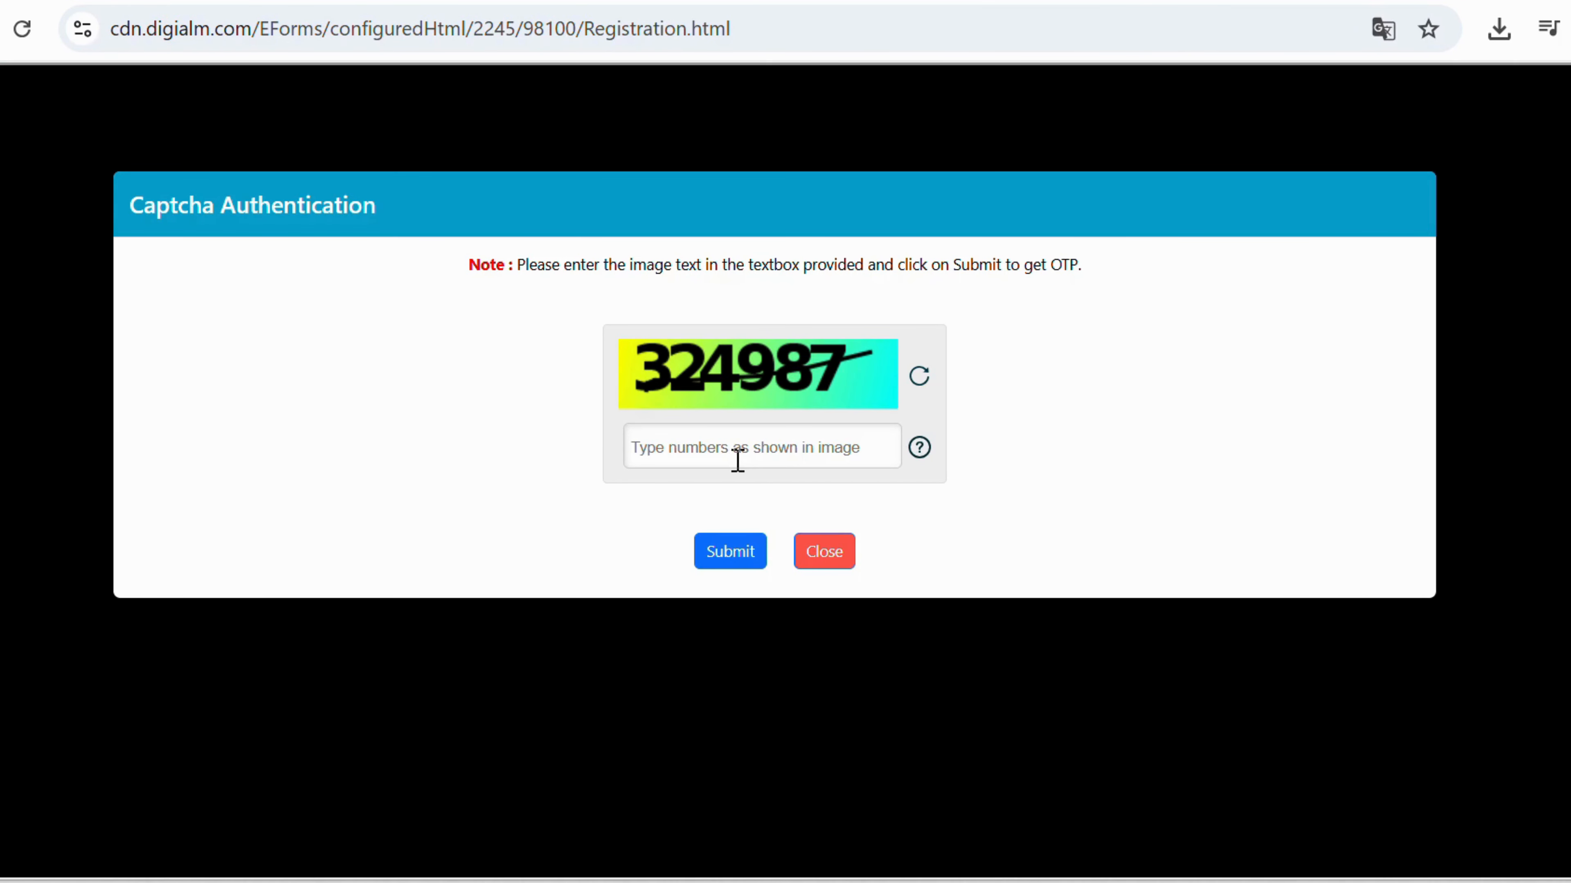
pyautogui.write('324987')
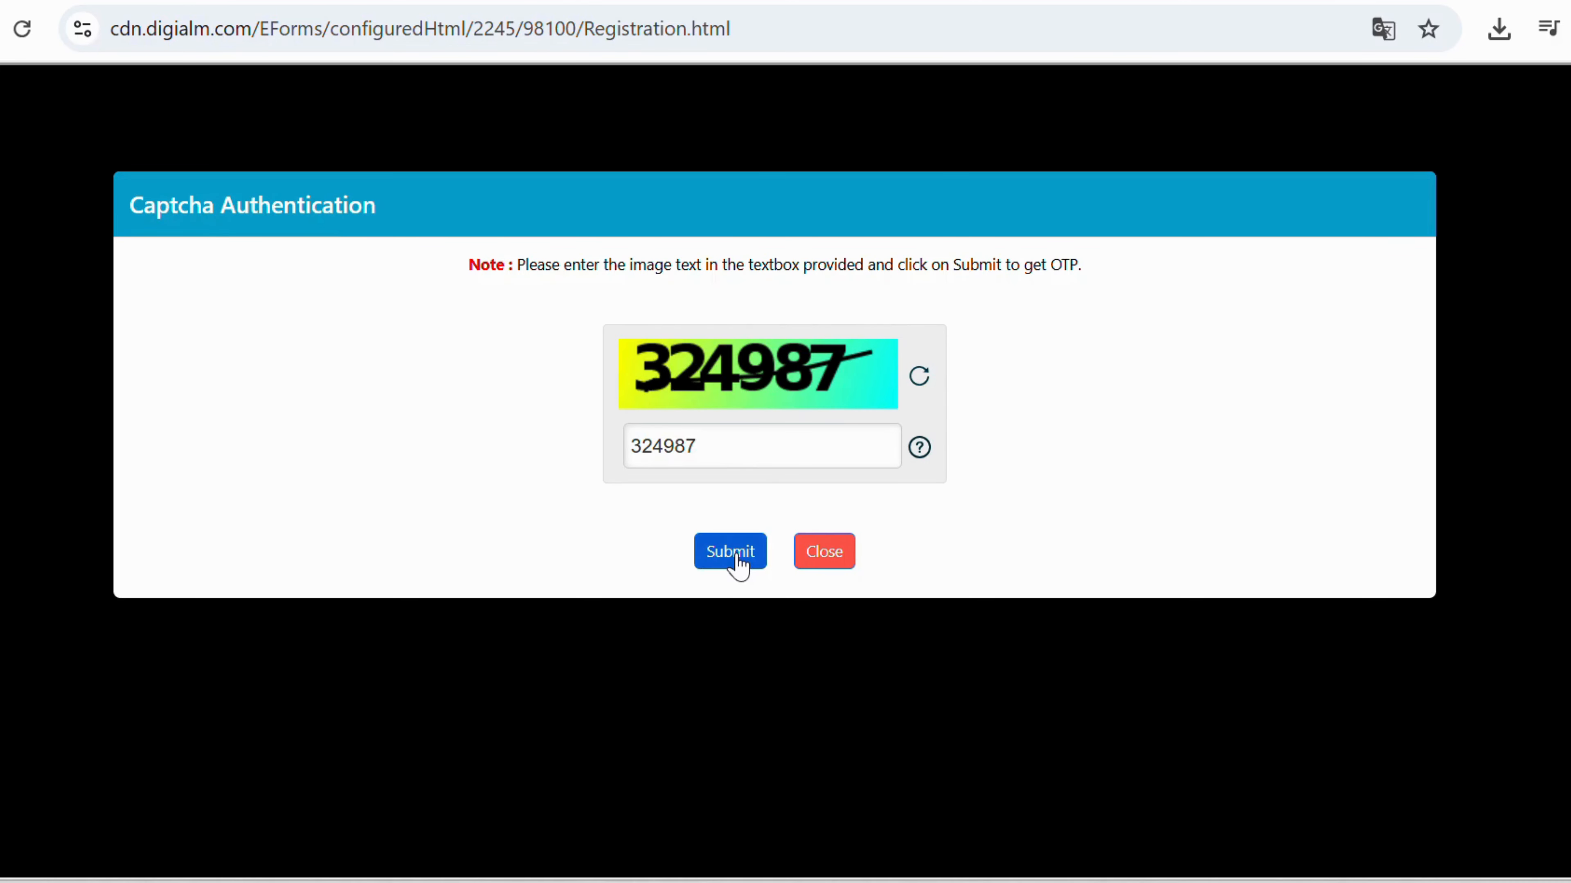
# Submit the captcha to send the OTPs, then enter and validate the mobile OTP.
pyautogui.click(737, 554)
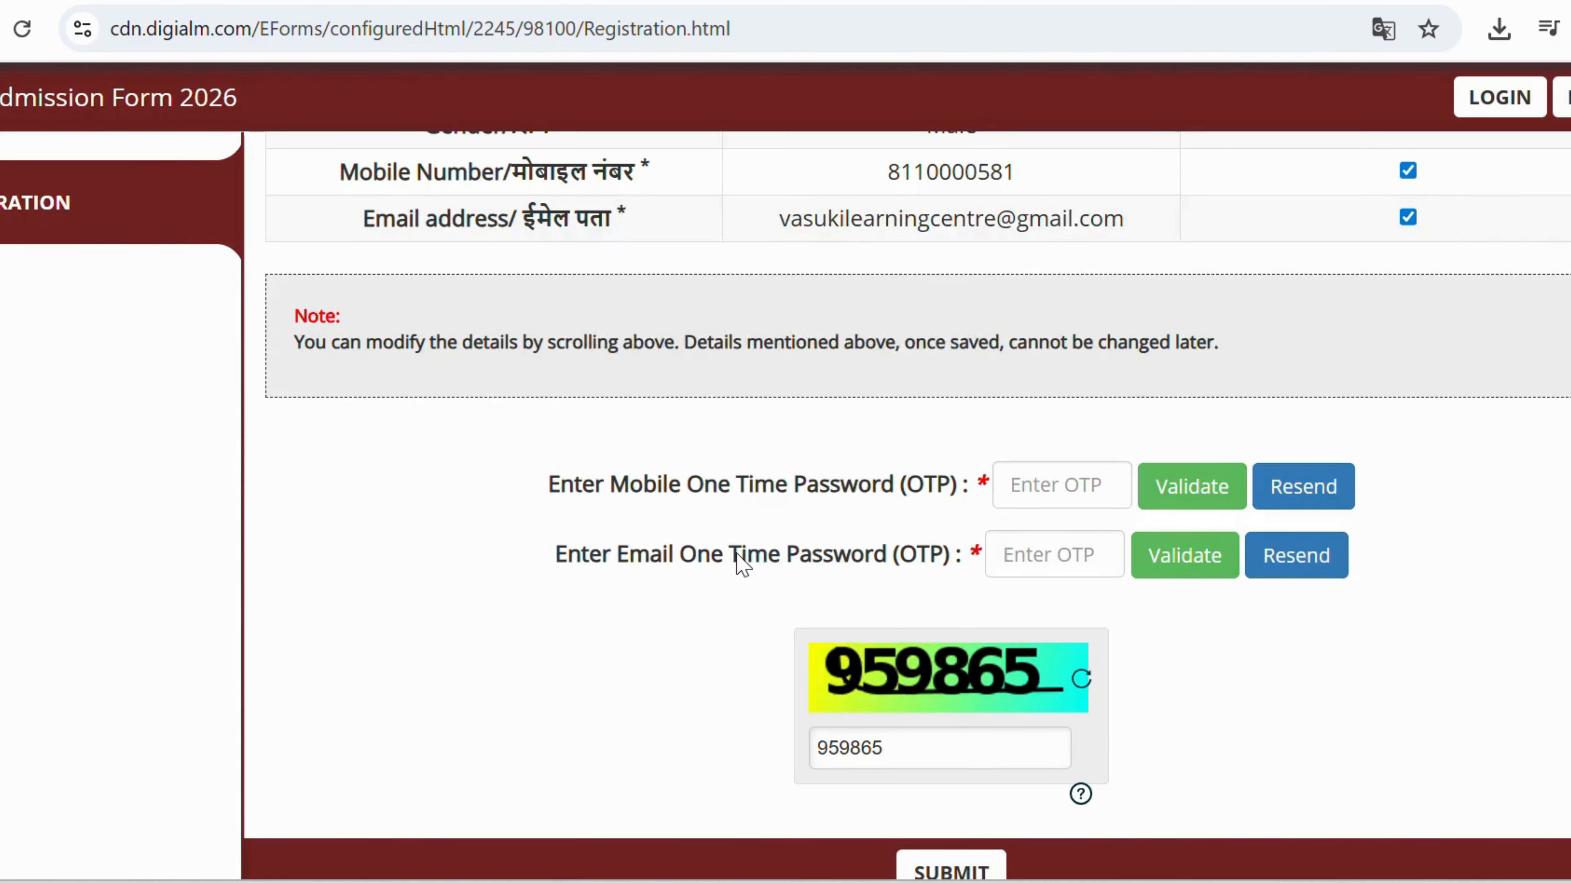
pyautogui.click(946, 336)
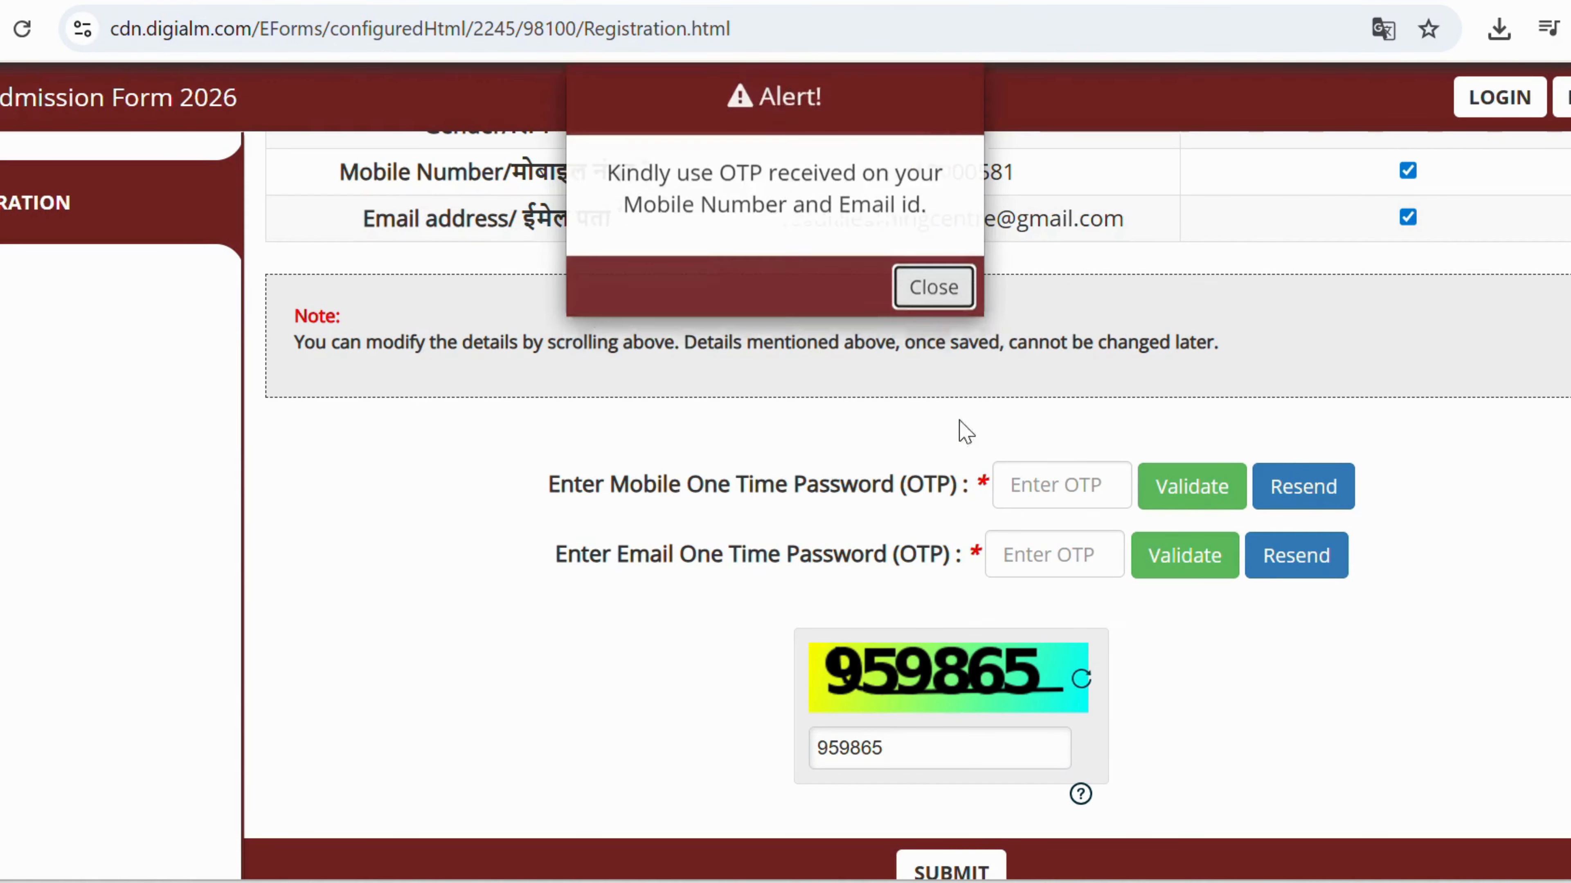
pyautogui.click(1045, 490)
pyautogui.scroll(-2, 1047, 493)
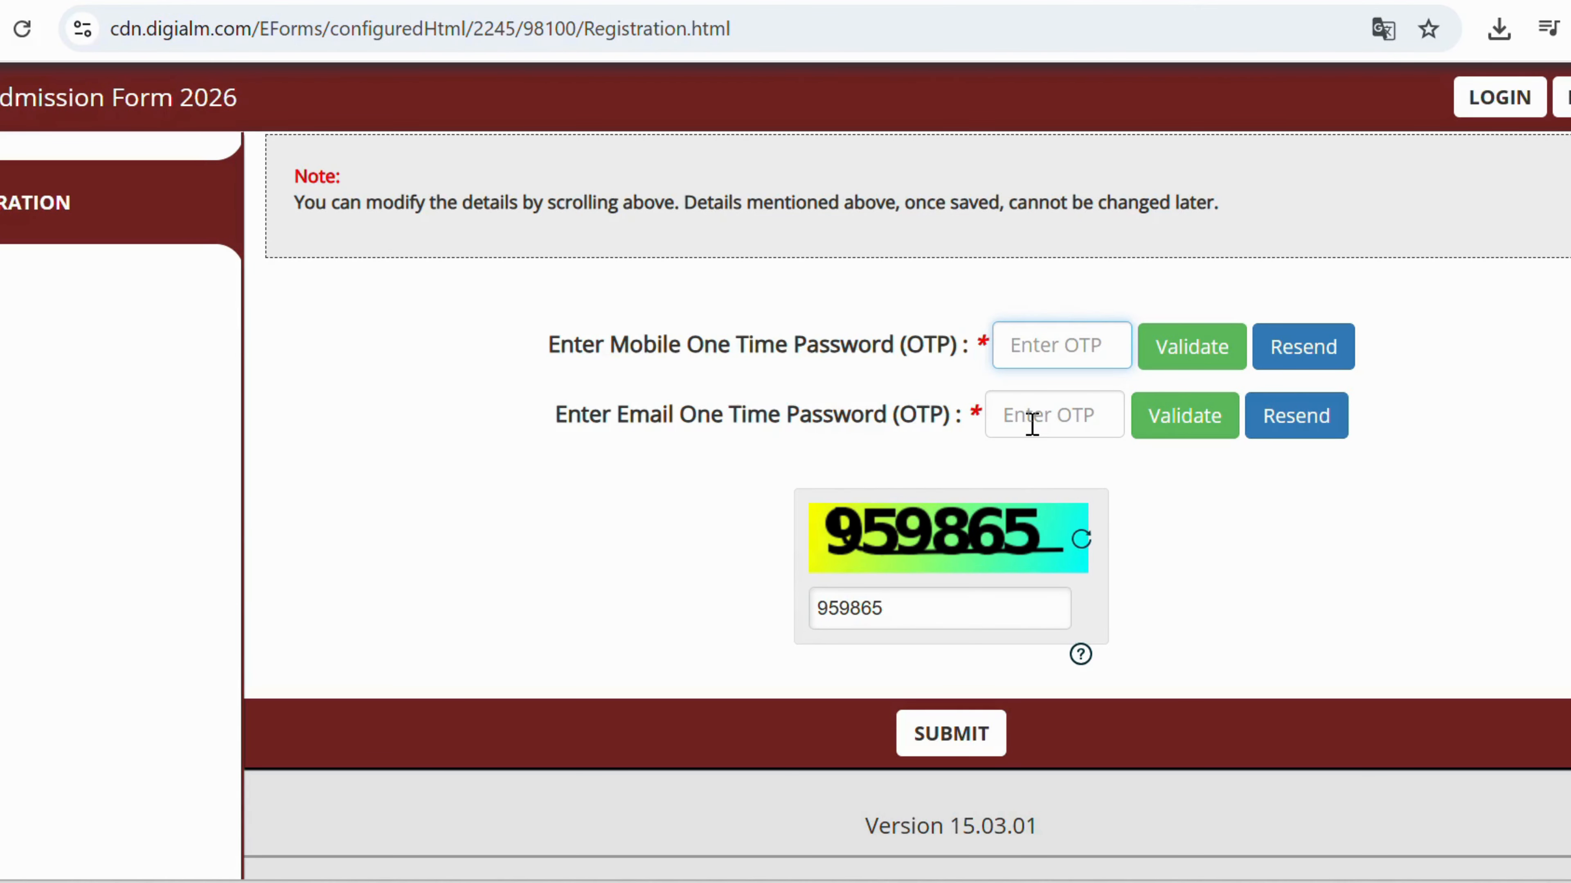
pyautogui.write('1')
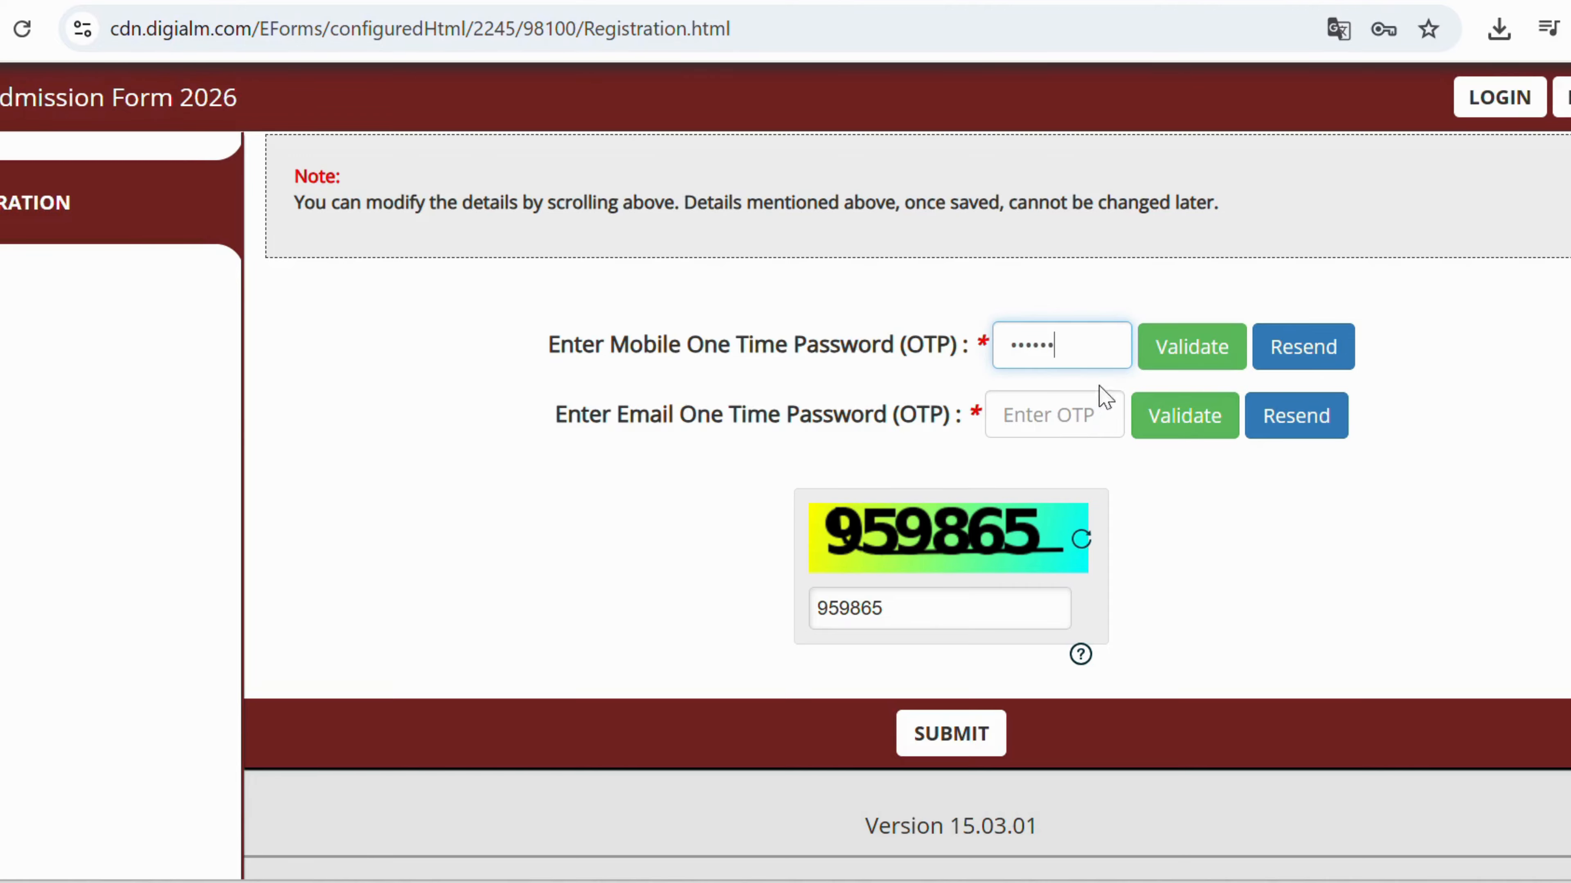
pyautogui.click(1207, 350)
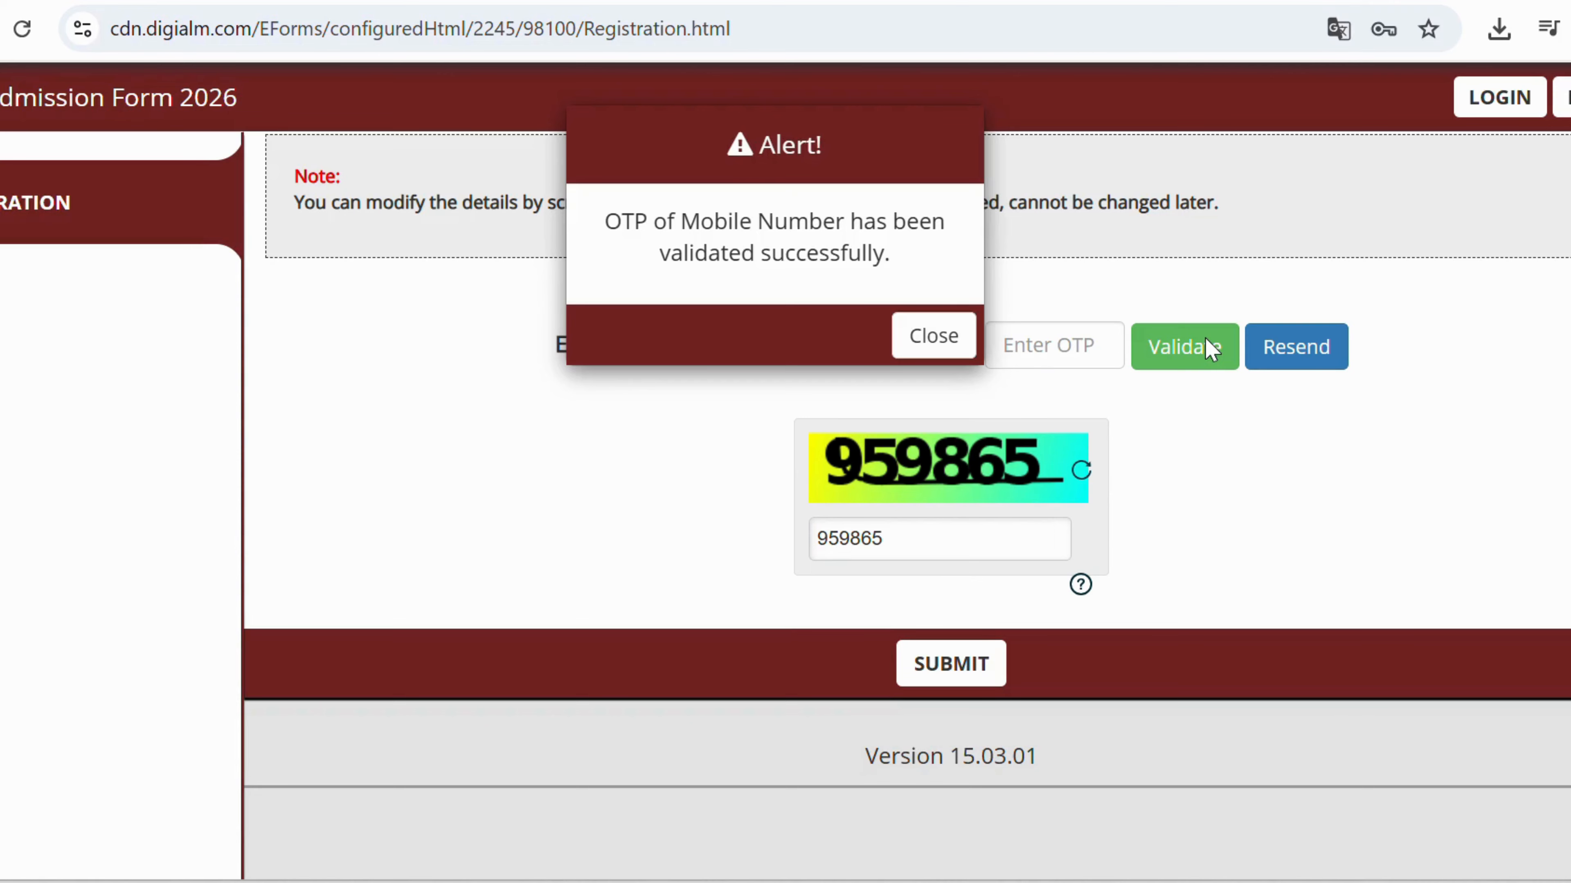
pyautogui.click(934, 335)
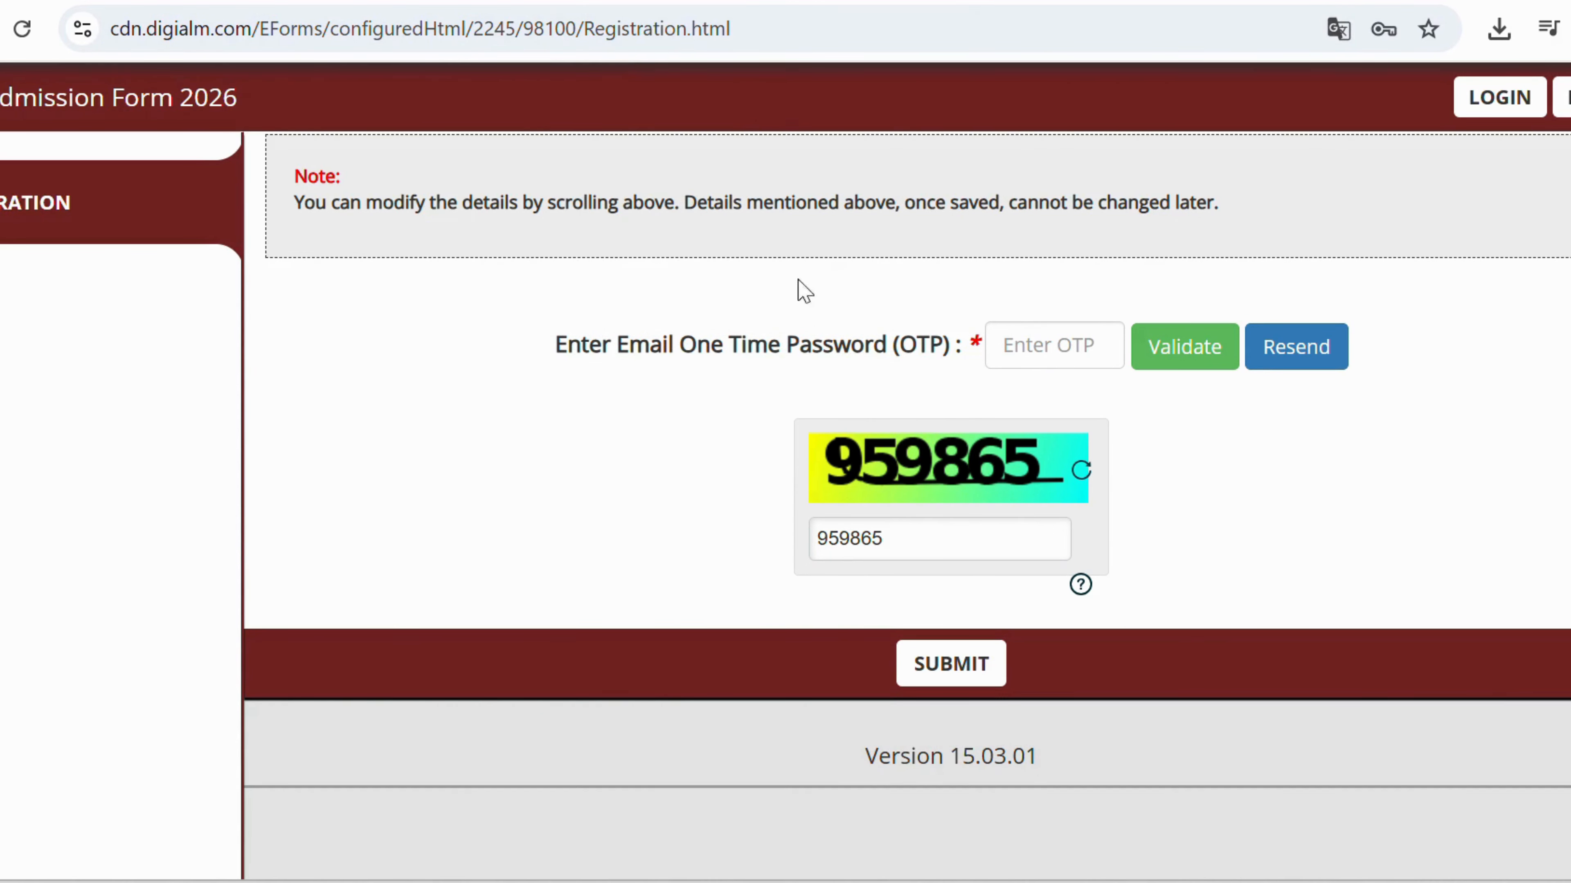
# Enter and validate the e-mail OTP, closing the success alert.
pyautogui.click(1012, 345)
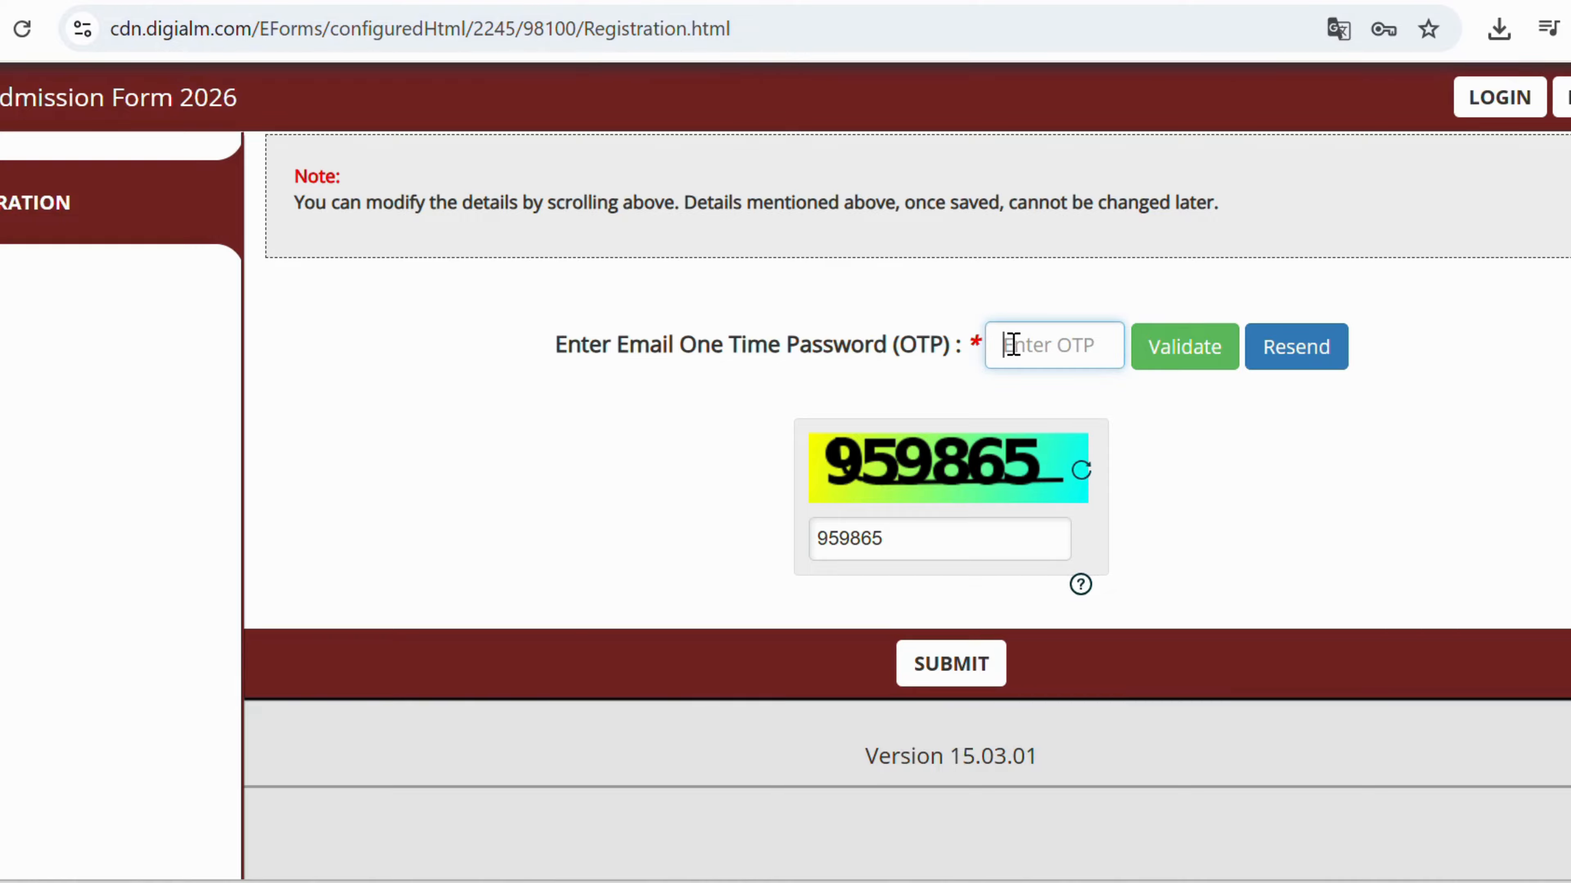
pyautogui.write('1')
pyautogui.click(1190, 353)
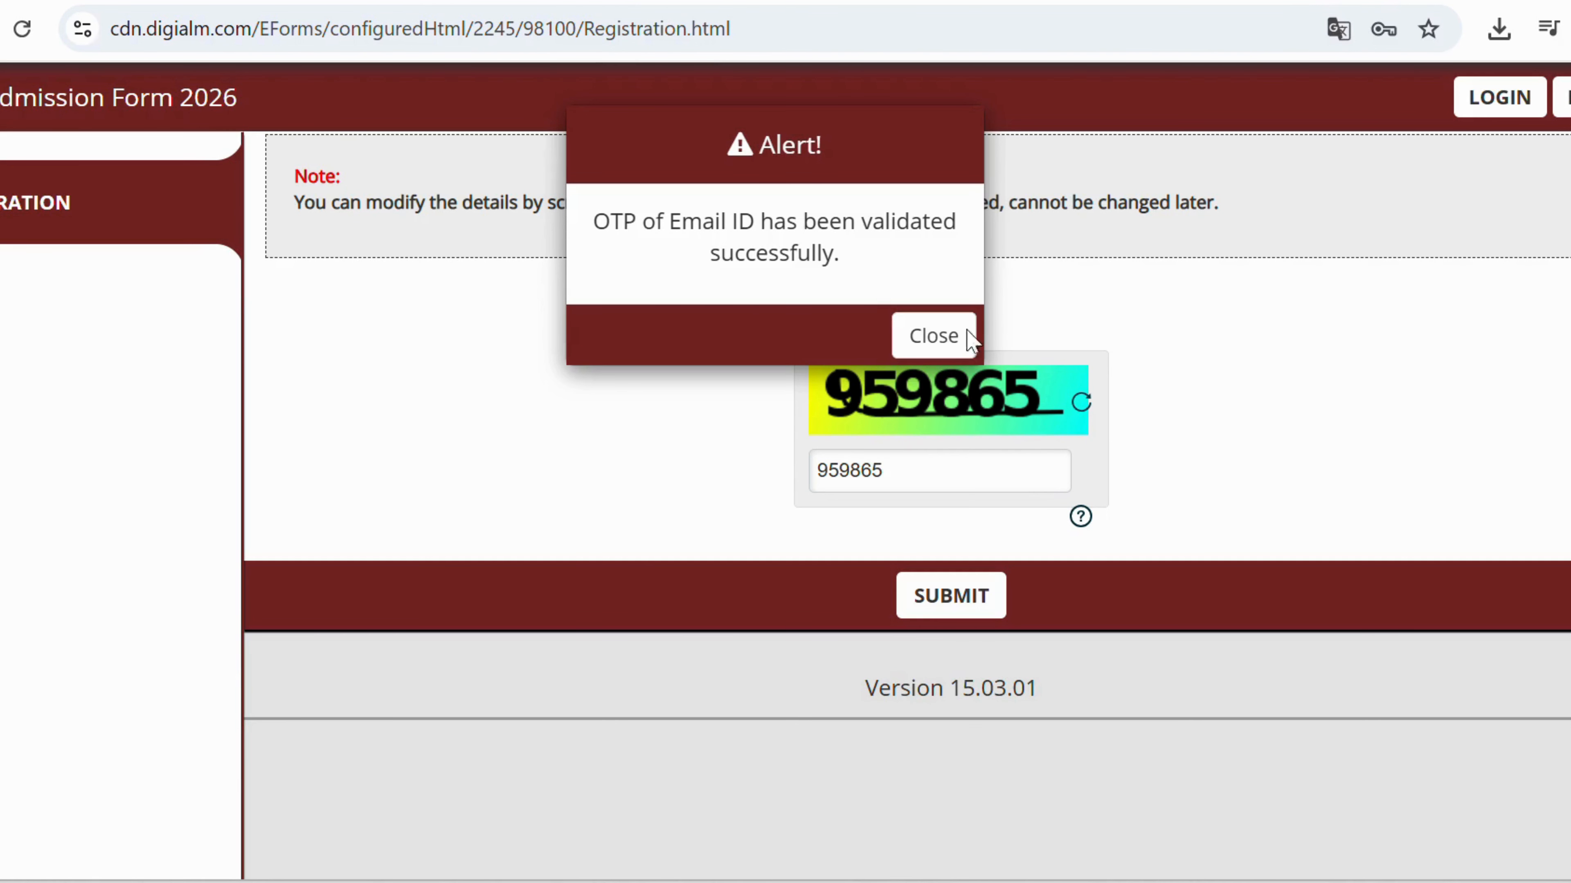
pyautogui.click(918, 337)
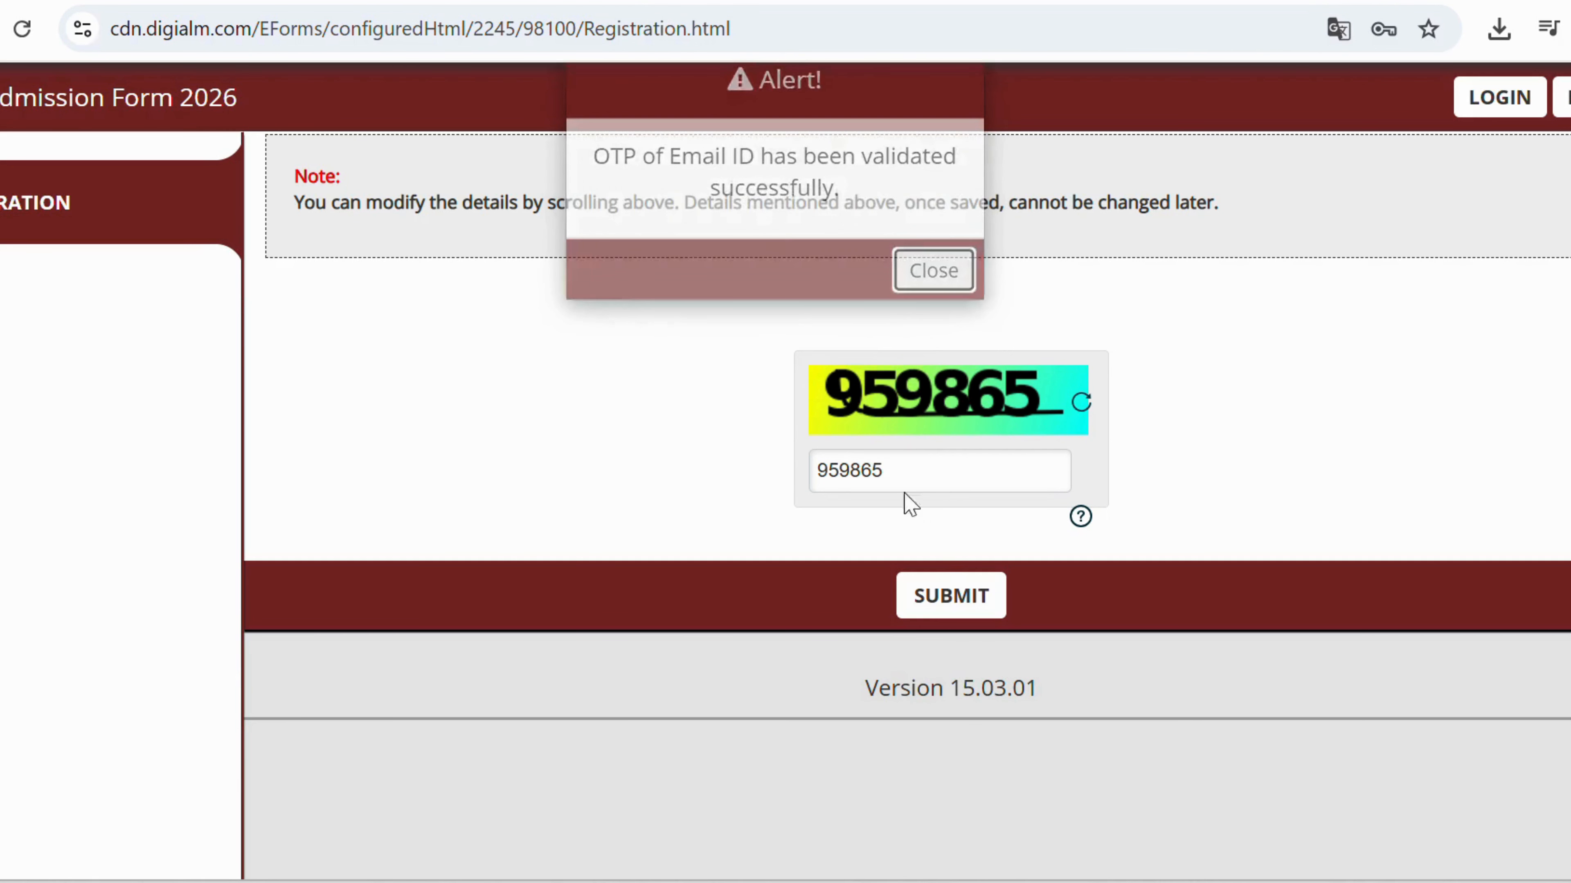
# Submit and confirm the registration, decline saving the password, and proceed to the personal details form.
pyautogui.click(956, 591)
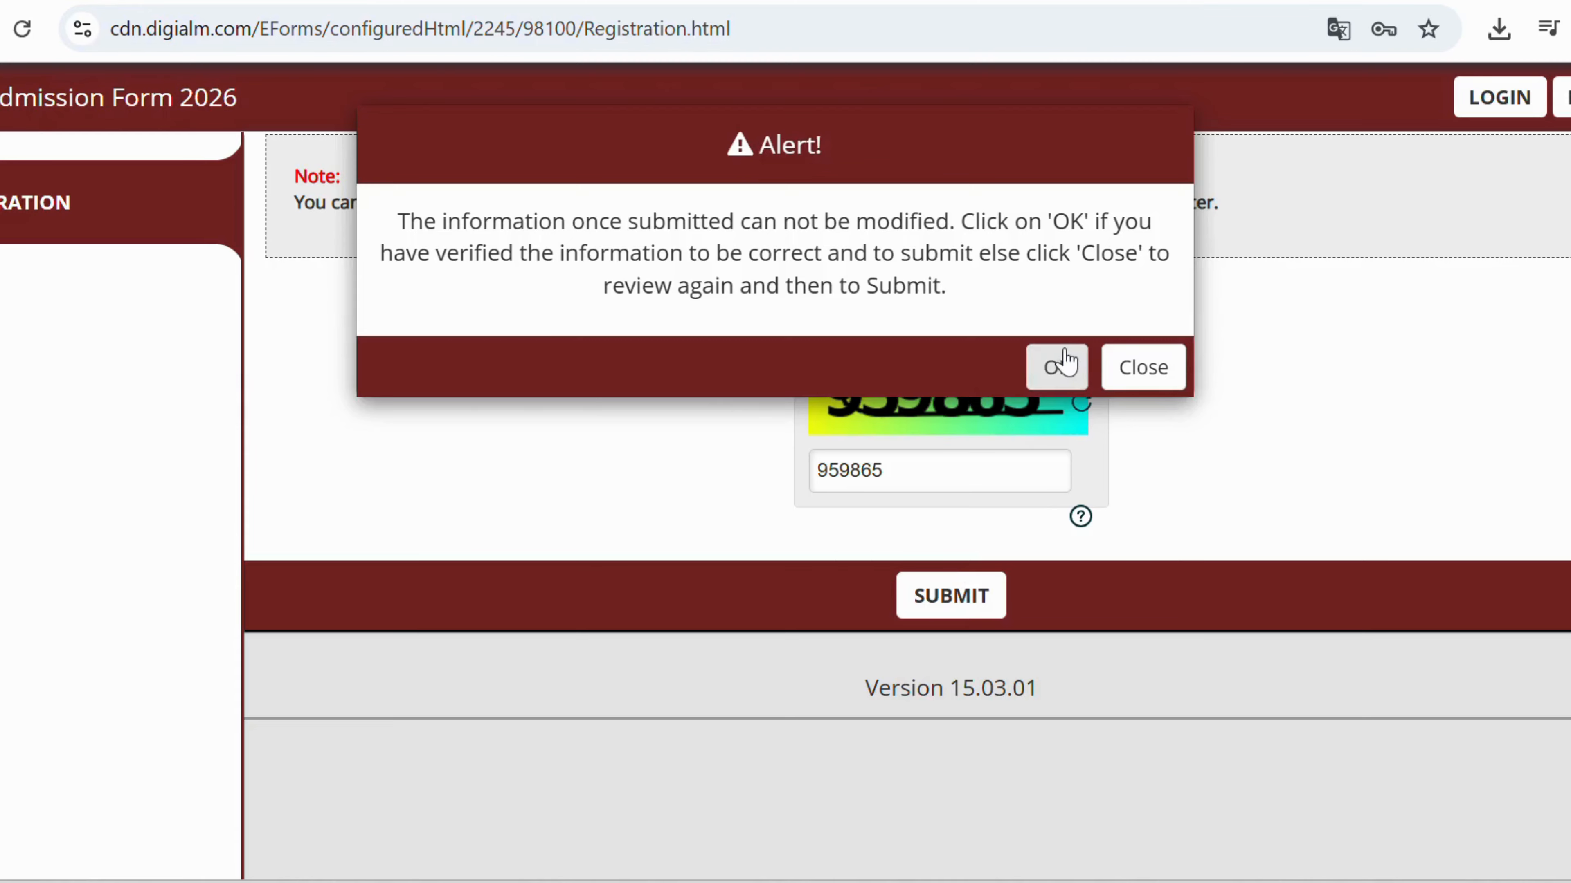
pyautogui.click(1059, 366)
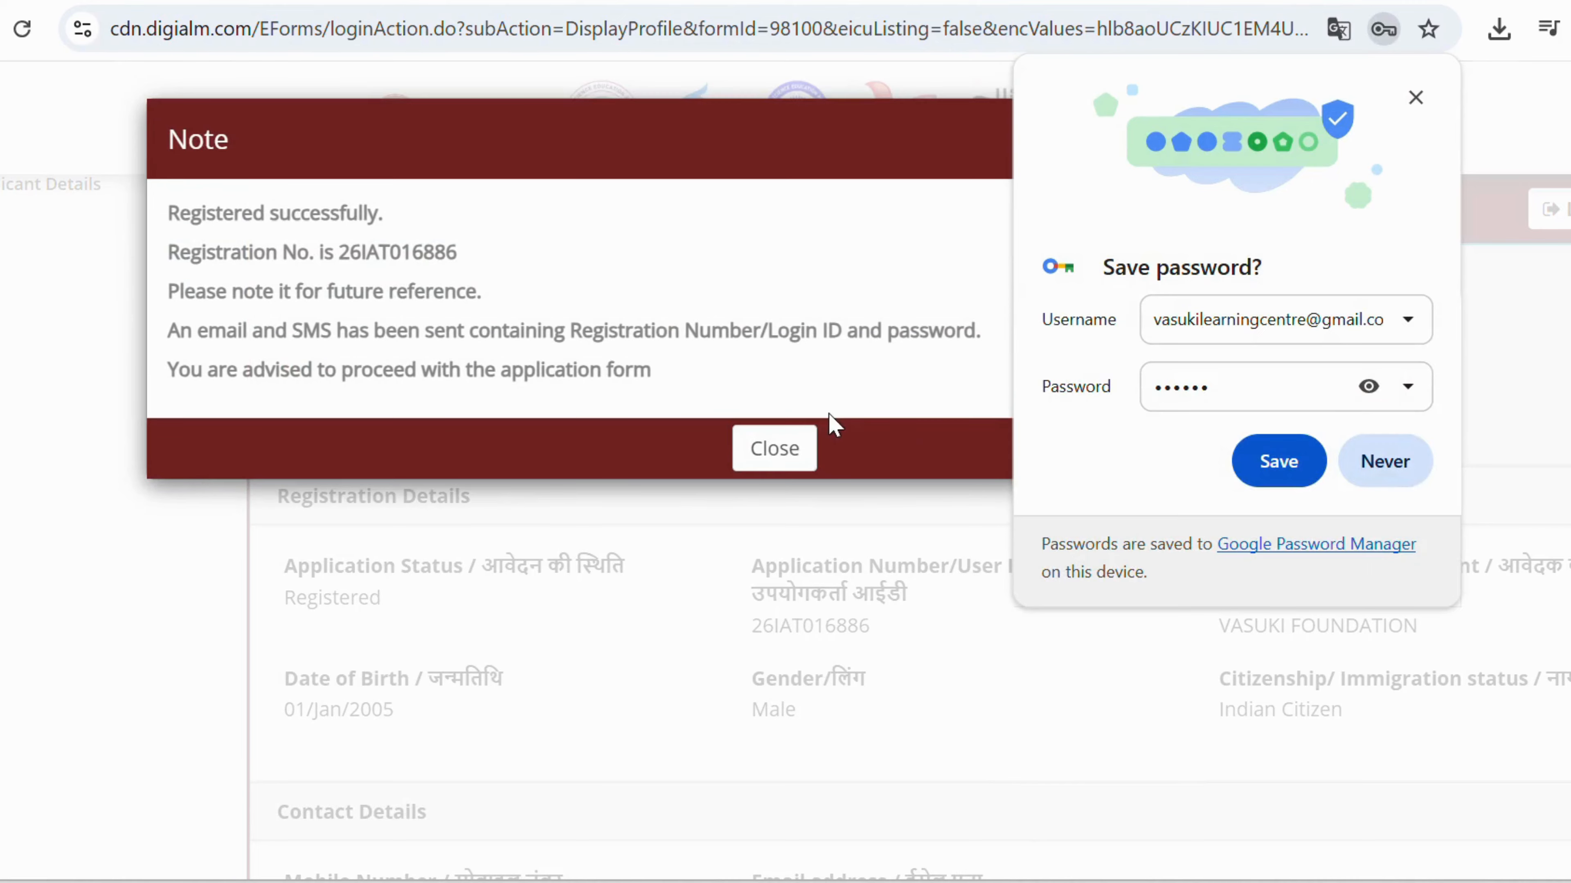
pyautogui.click(1371, 476)
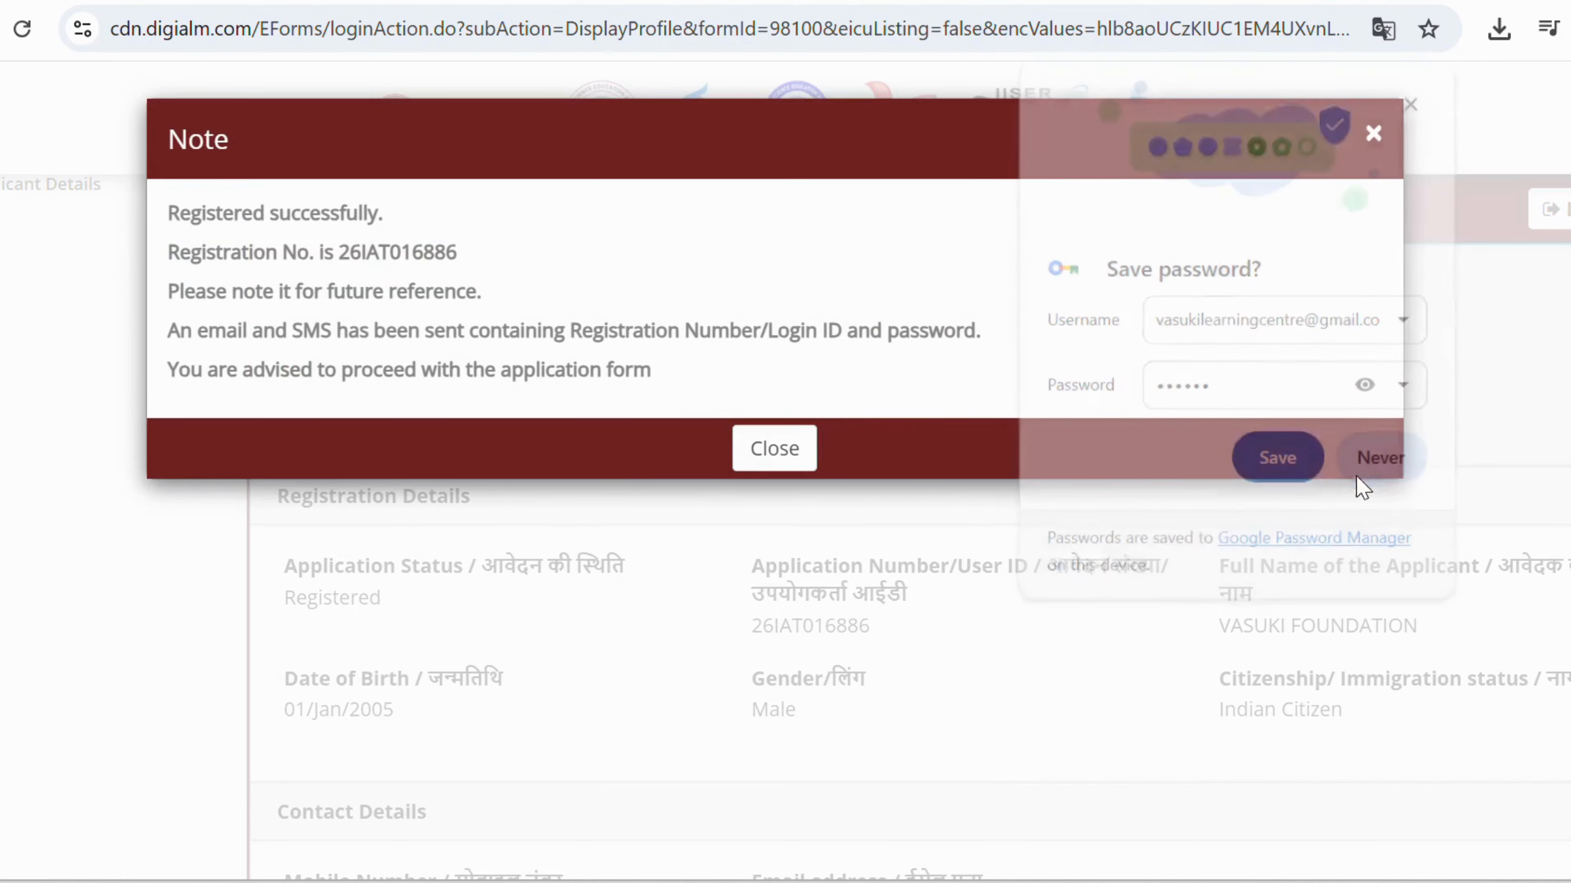
pyautogui.click(774, 454)
pyautogui.scroll(-5, 646, 505)
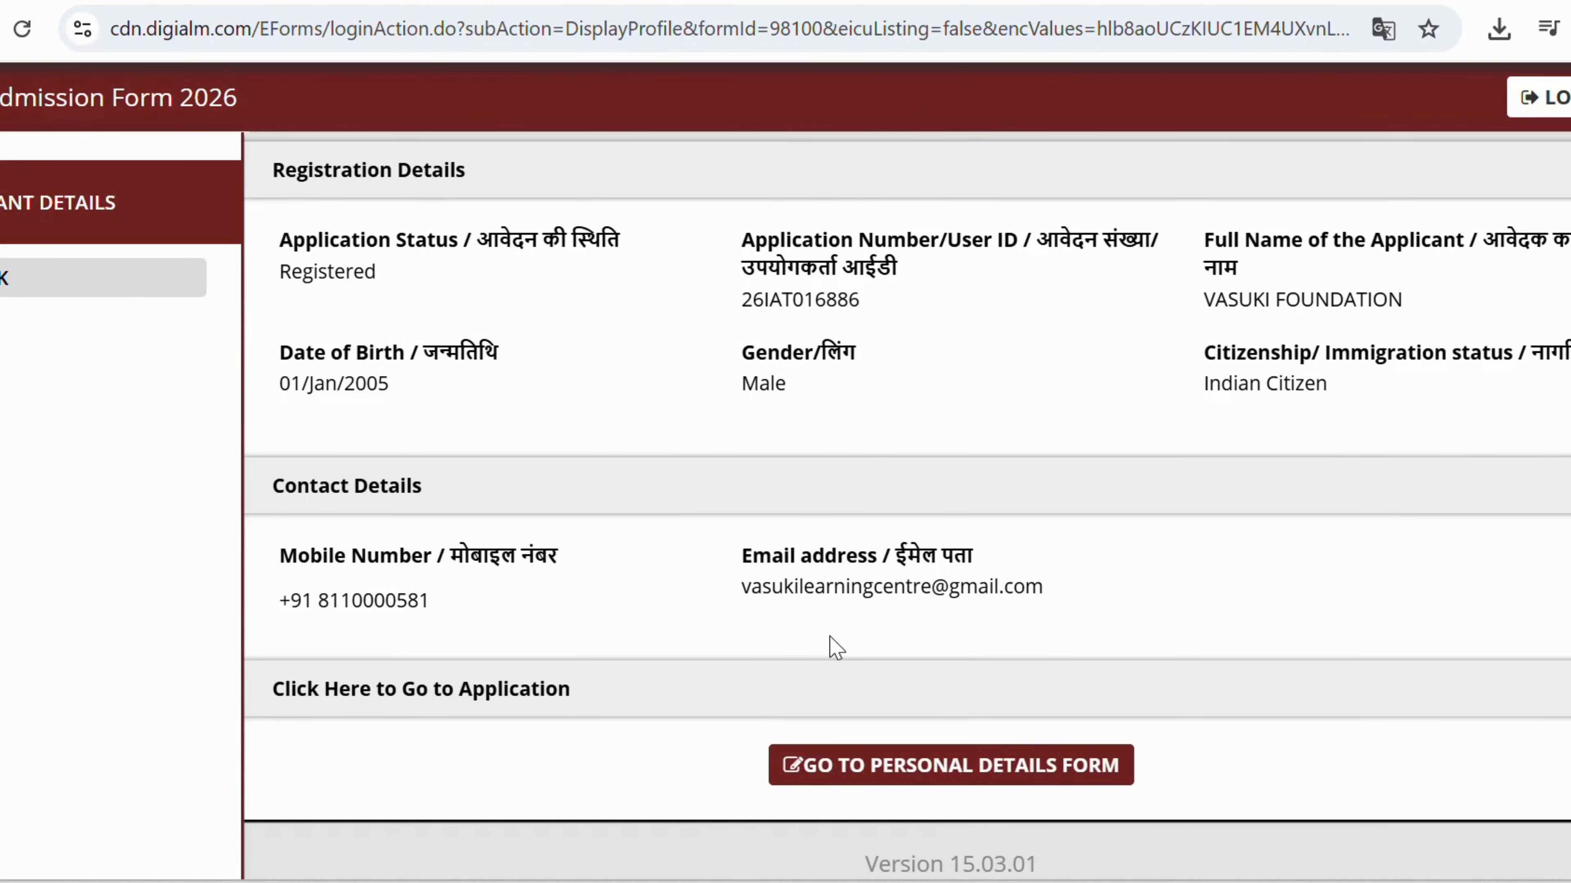
pyautogui.click(875, 763)
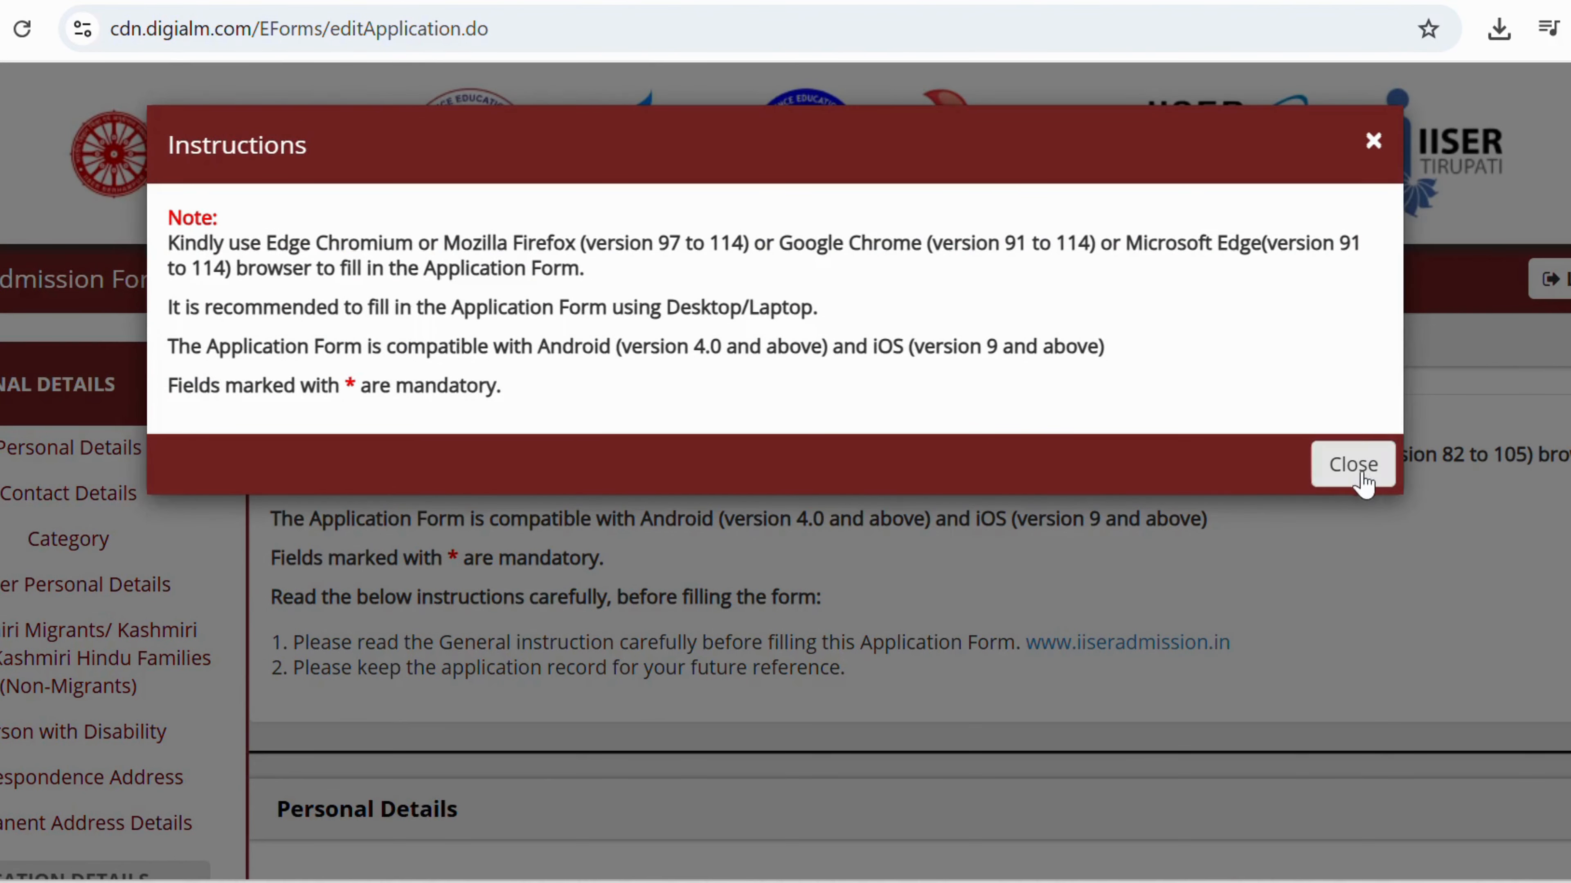
# Close the instructions and enter an alternate mobile number differing from the main number.
pyautogui.click(1351, 461)
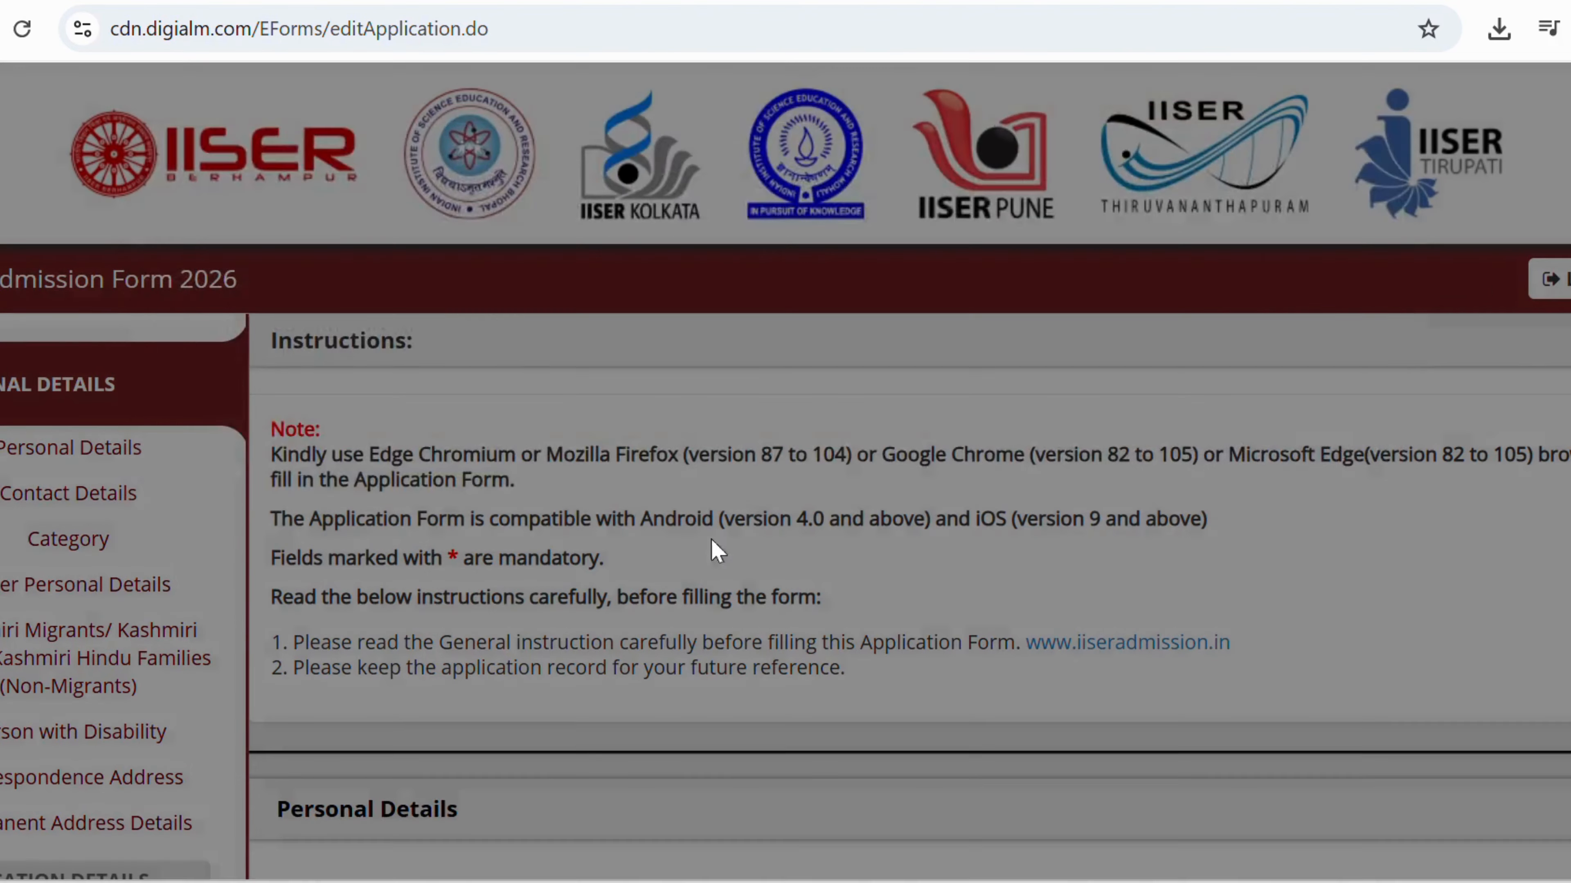
pyautogui.scroll(-15, 718, 551)
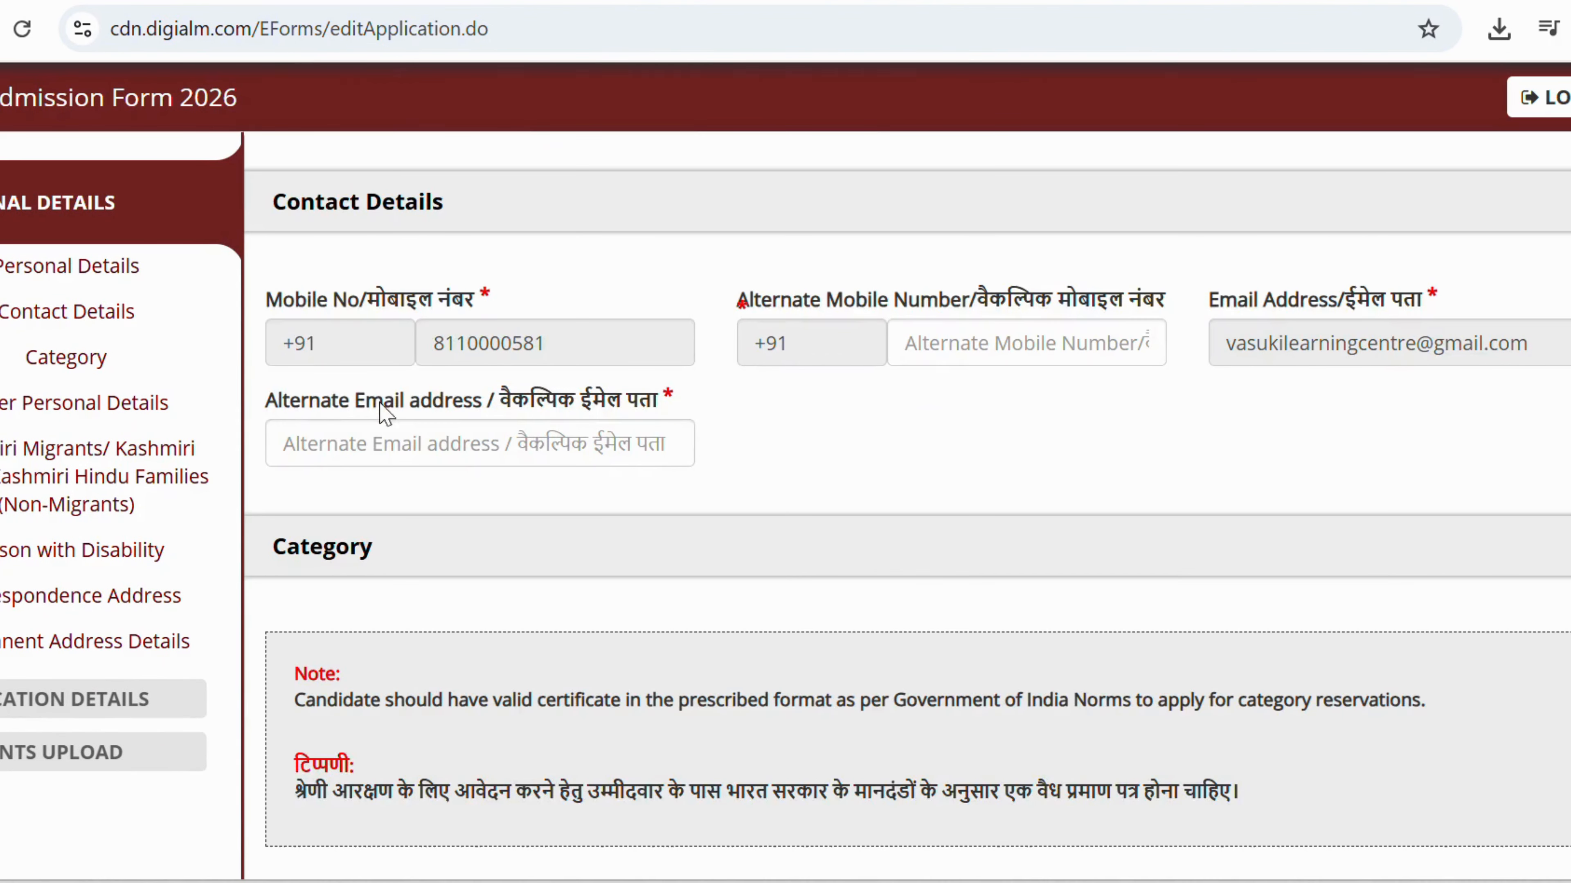
pyautogui.click(1007, 337)
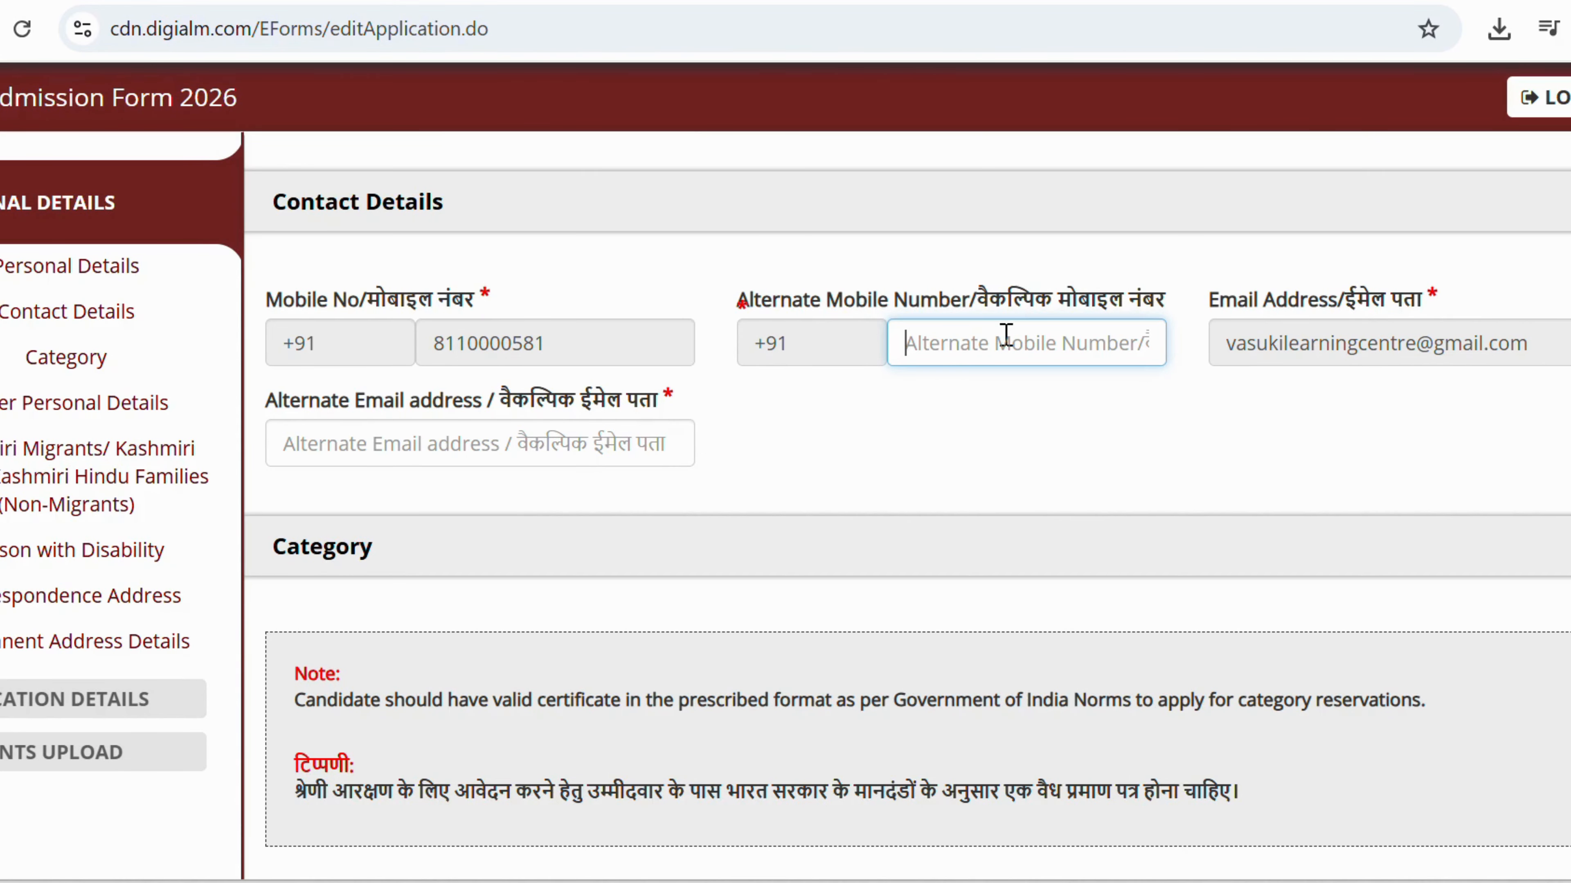
pyautogui.write('81')
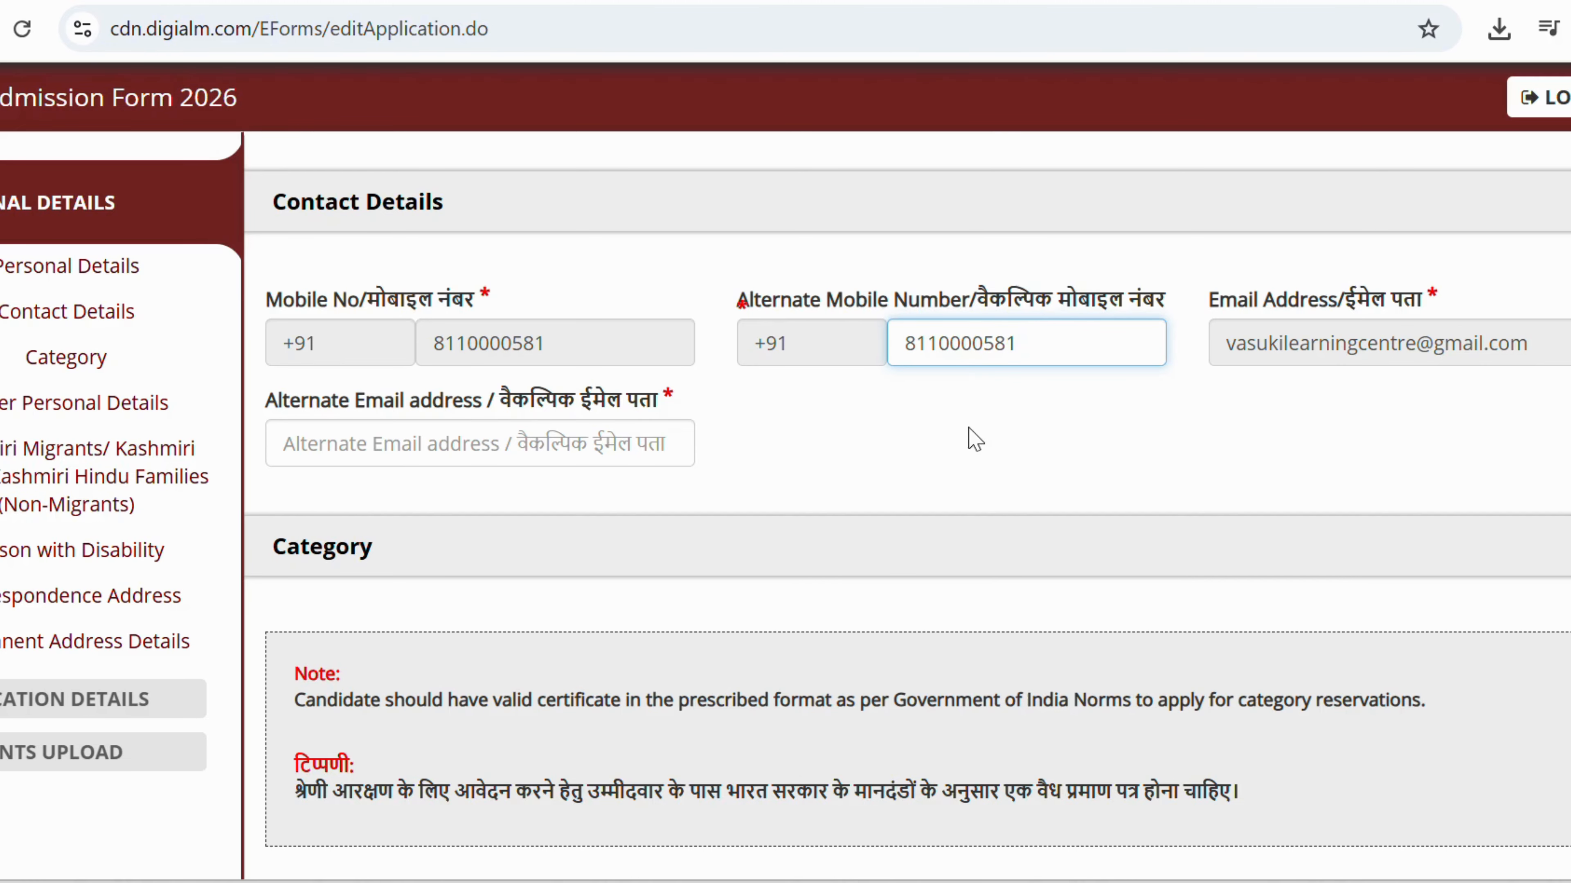
pyautogui.click(971, 335)
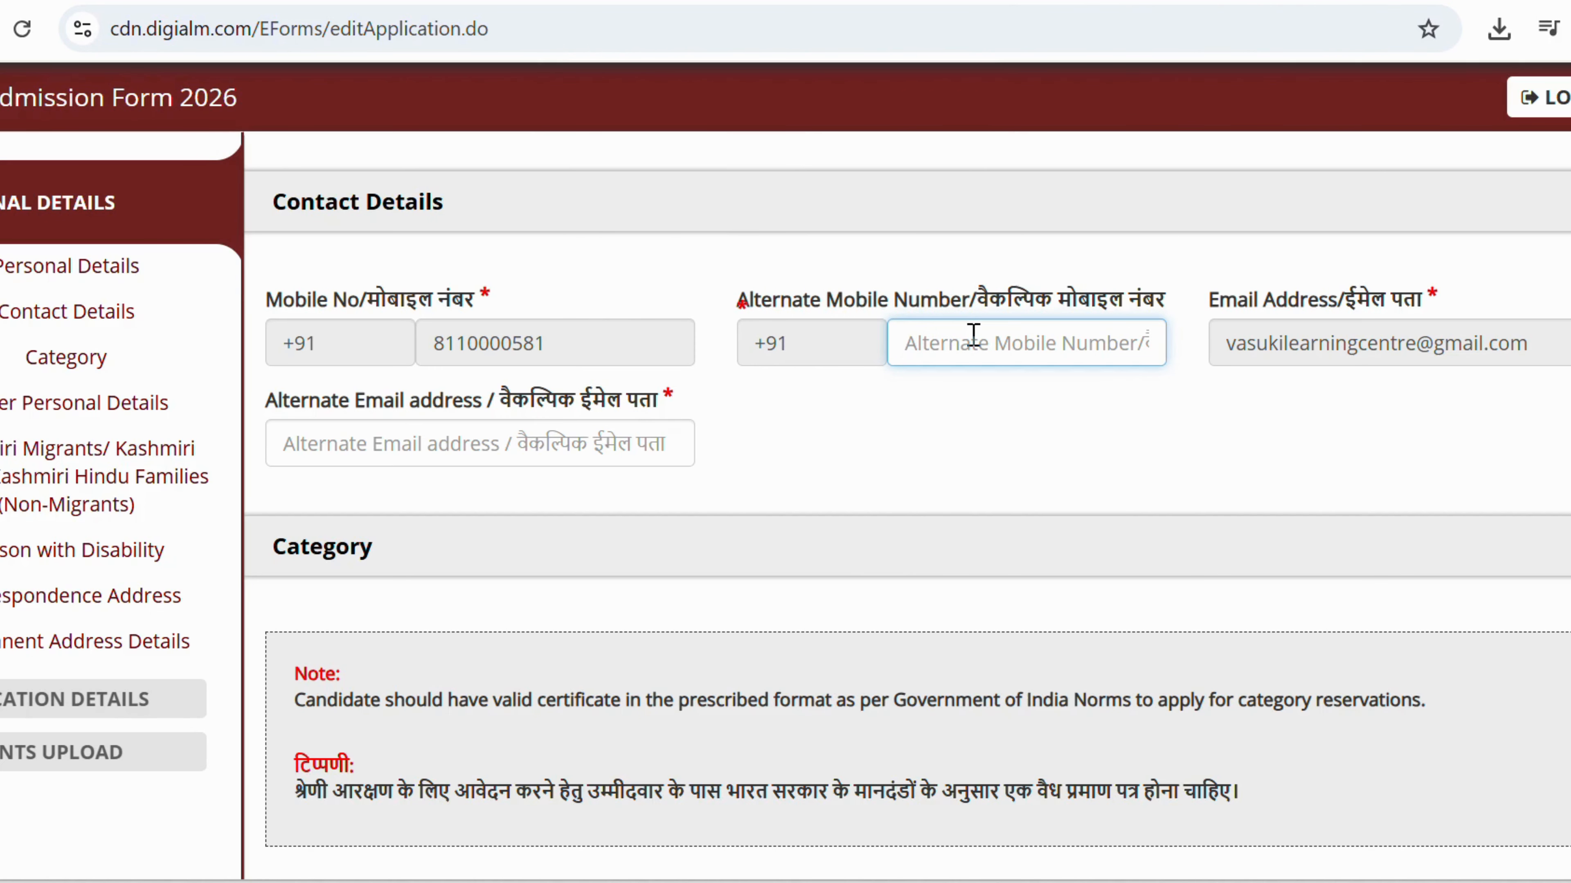
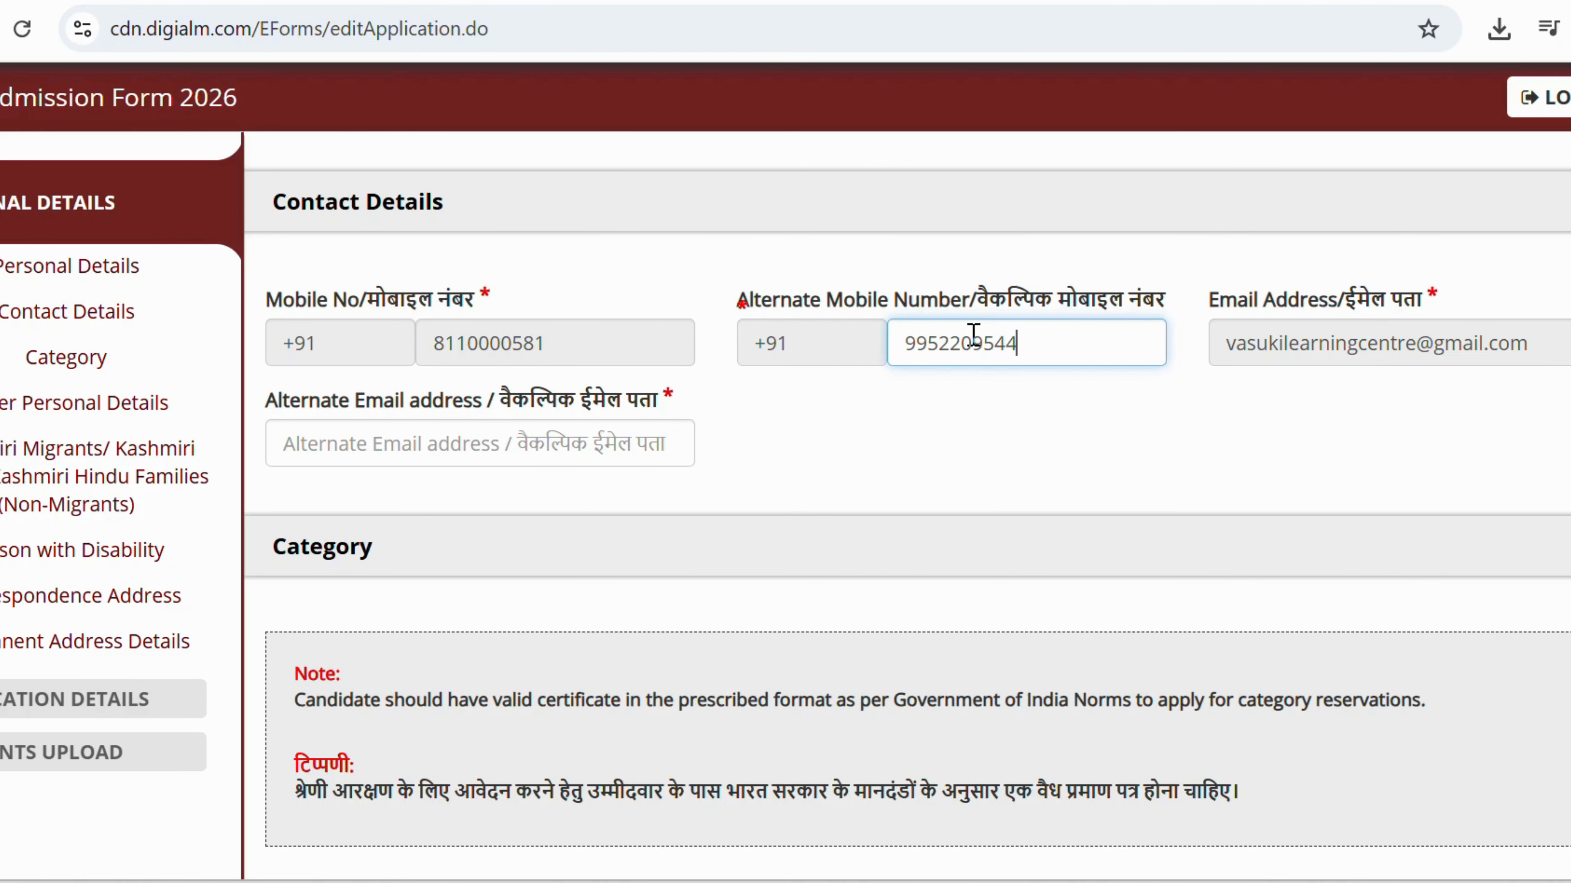
pyautogui.click(909, 436)
pyautogui.scroll(-10, 904, 434)
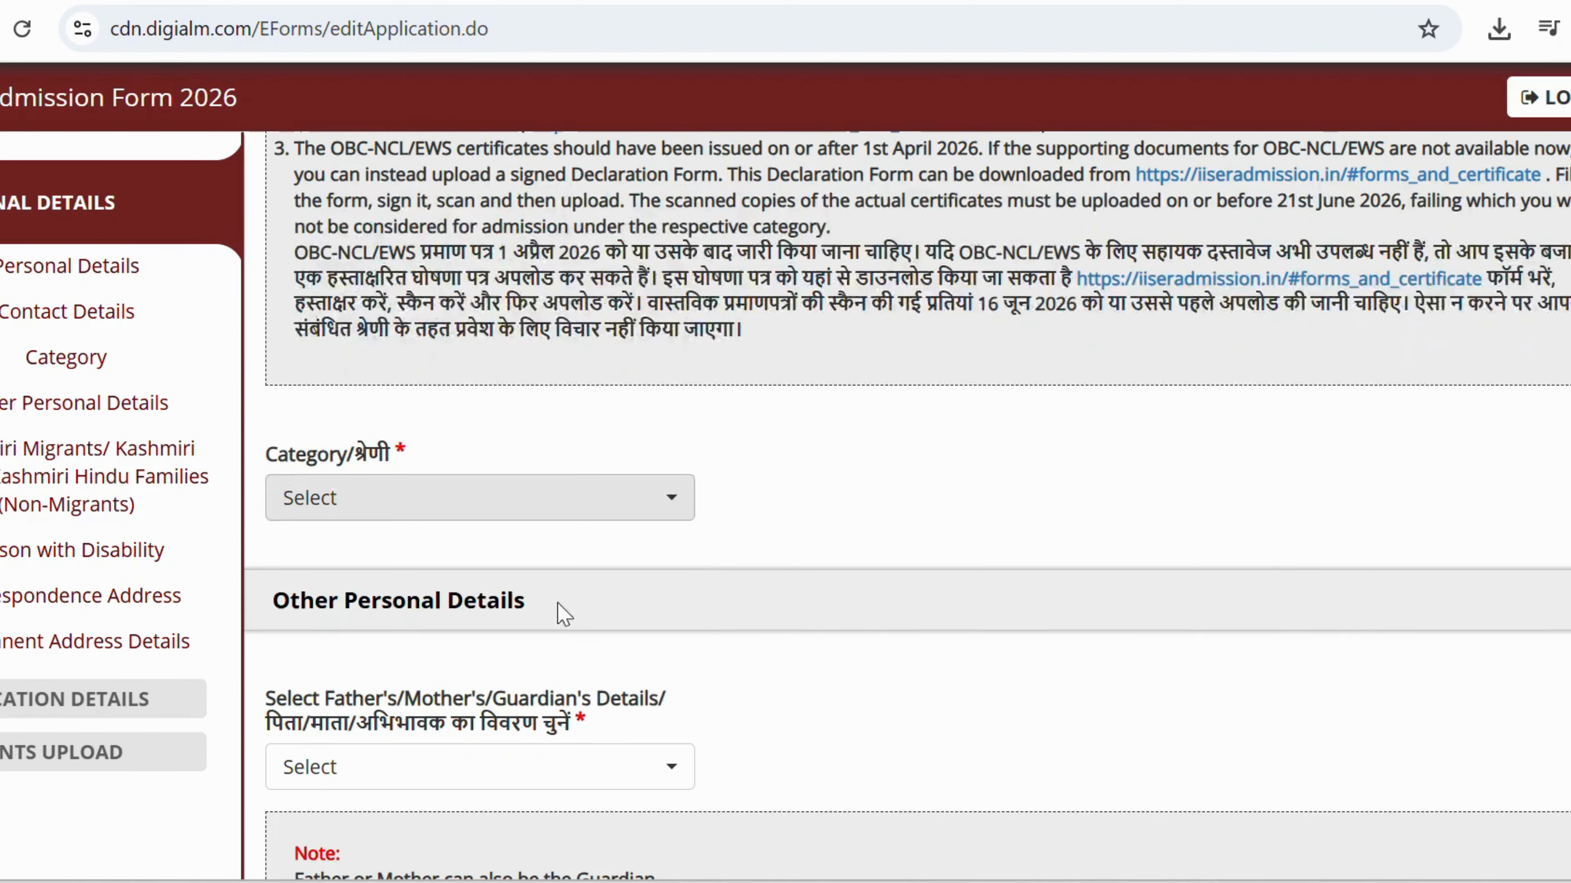
# Choose the candidate's category, select Father as parent, and enter his full name.
pyautogui.click(330, 500)
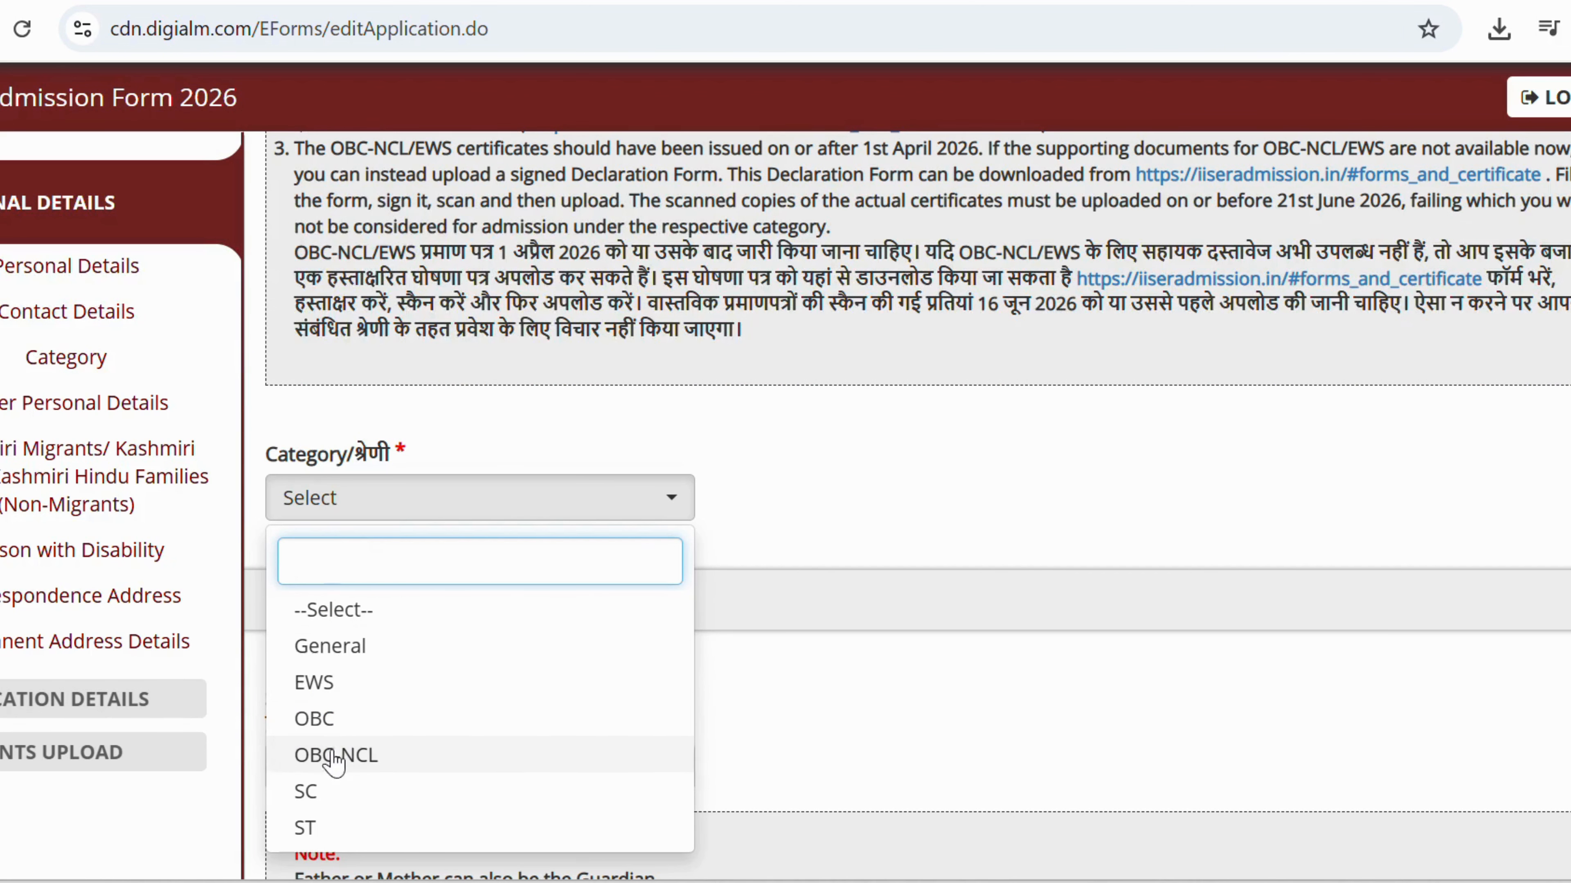
pyautogui.click(328, 822)
pyautogui.scroll(-9, 385, 303)
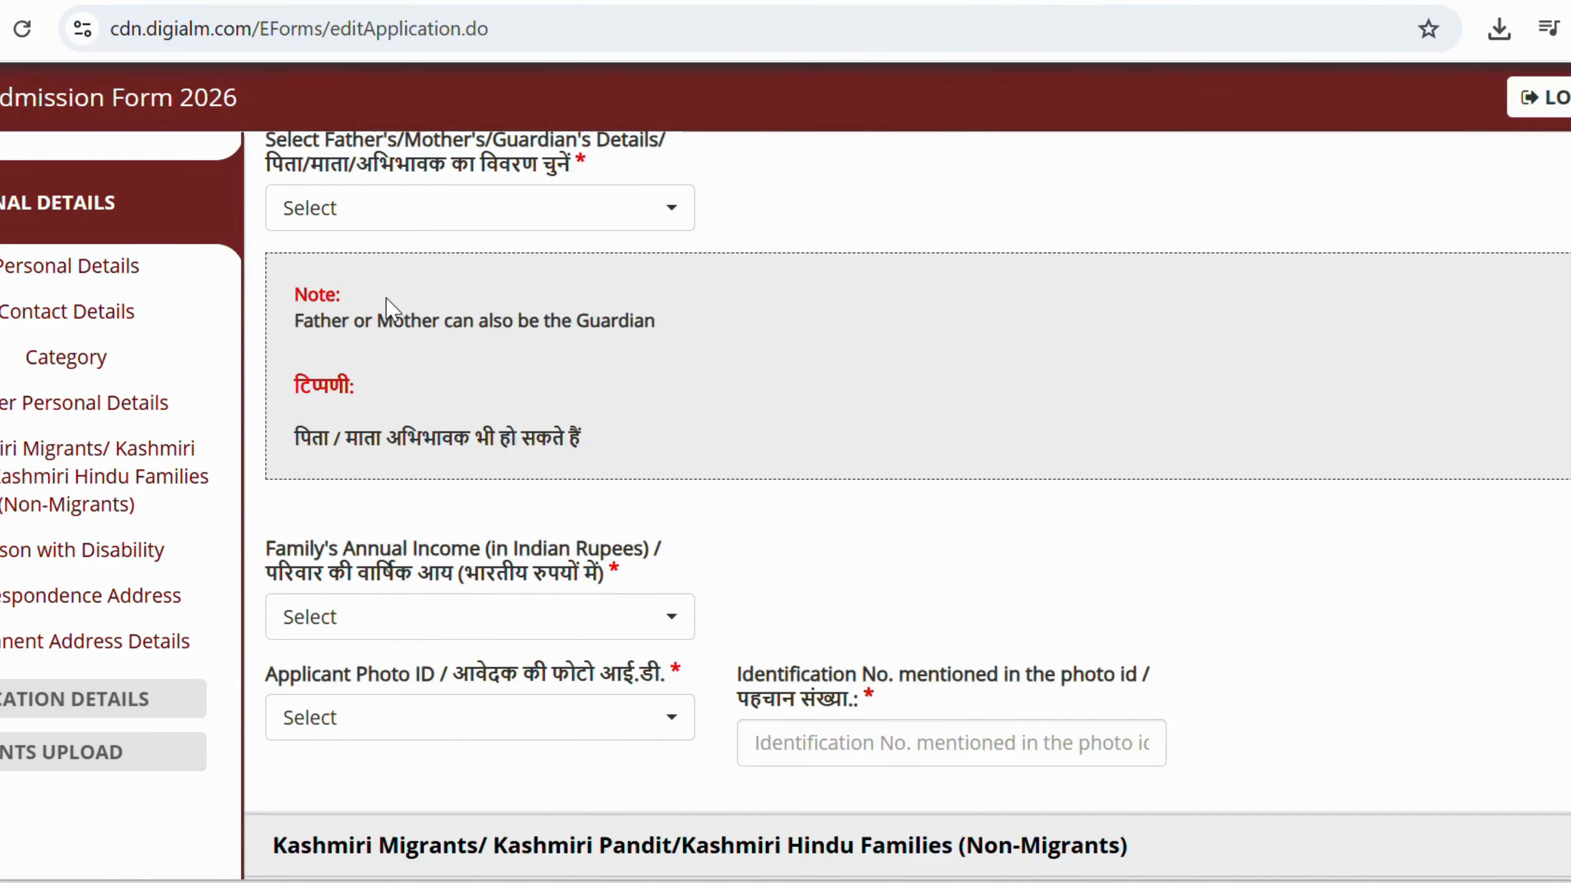
pyautogui.scroll(2, 385, 304)
pyautogui.click(377, 348)
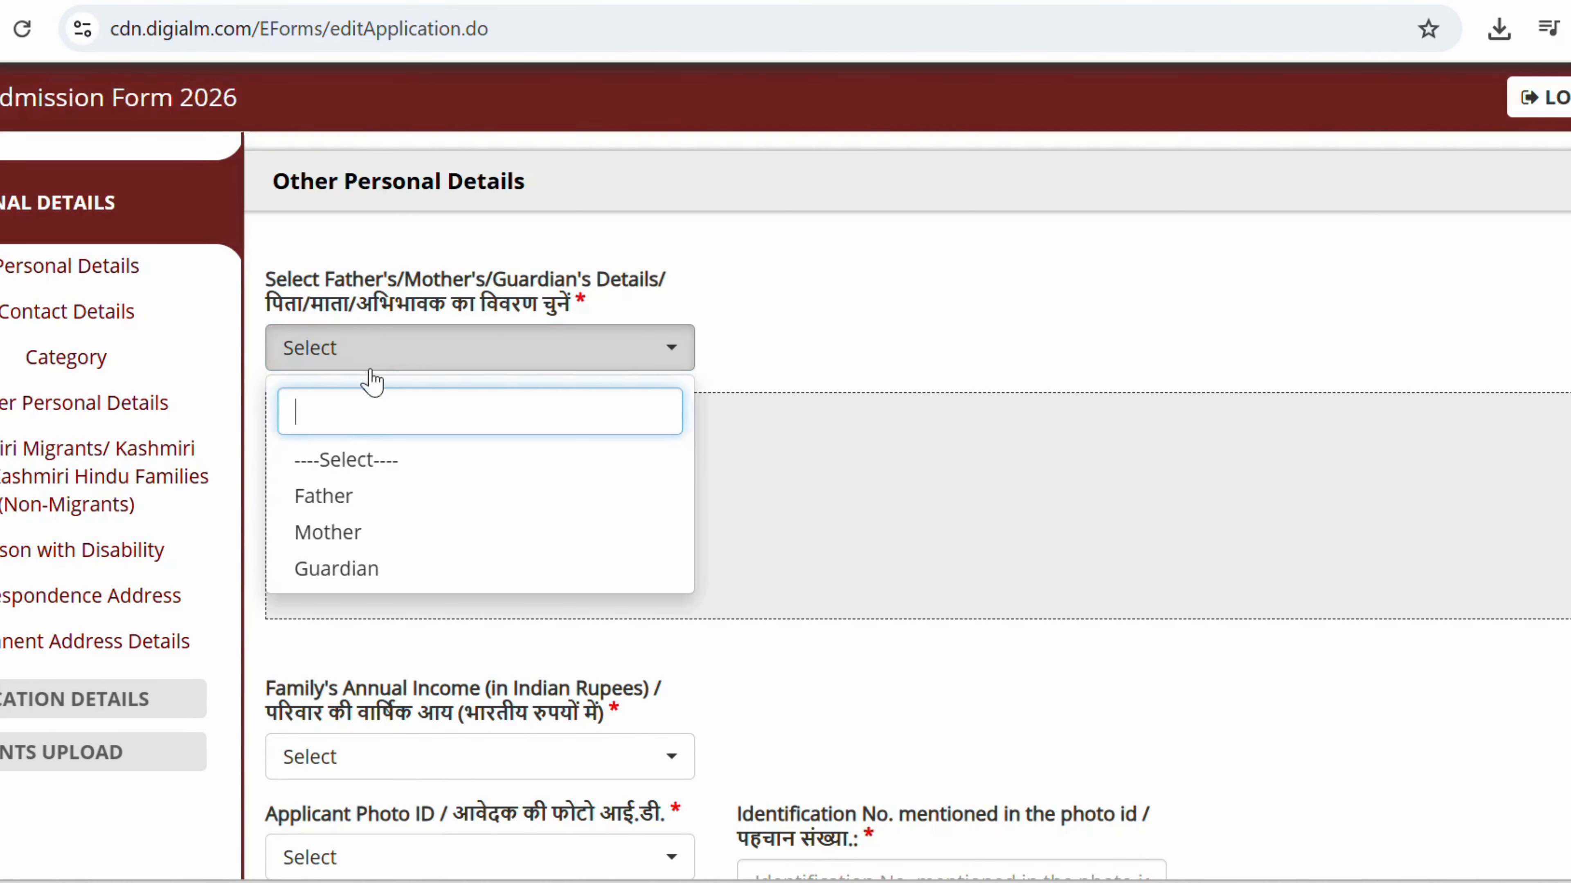
pyautogui.click(337, 502)
pyautogui.scroll(-2, 396, 336)
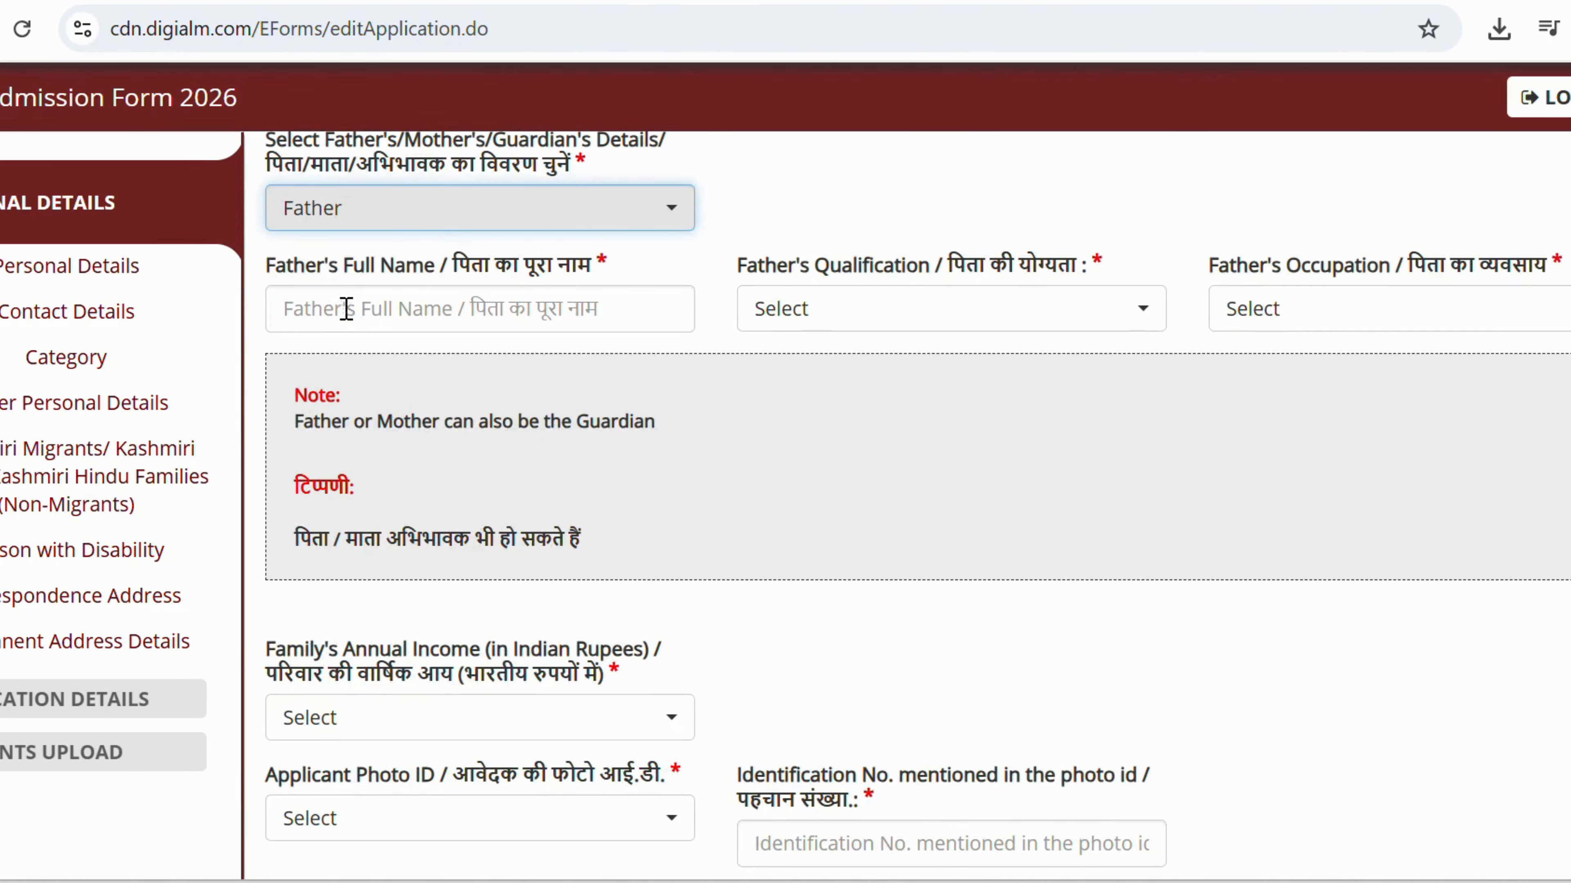
pyautogui.click(350, 309)
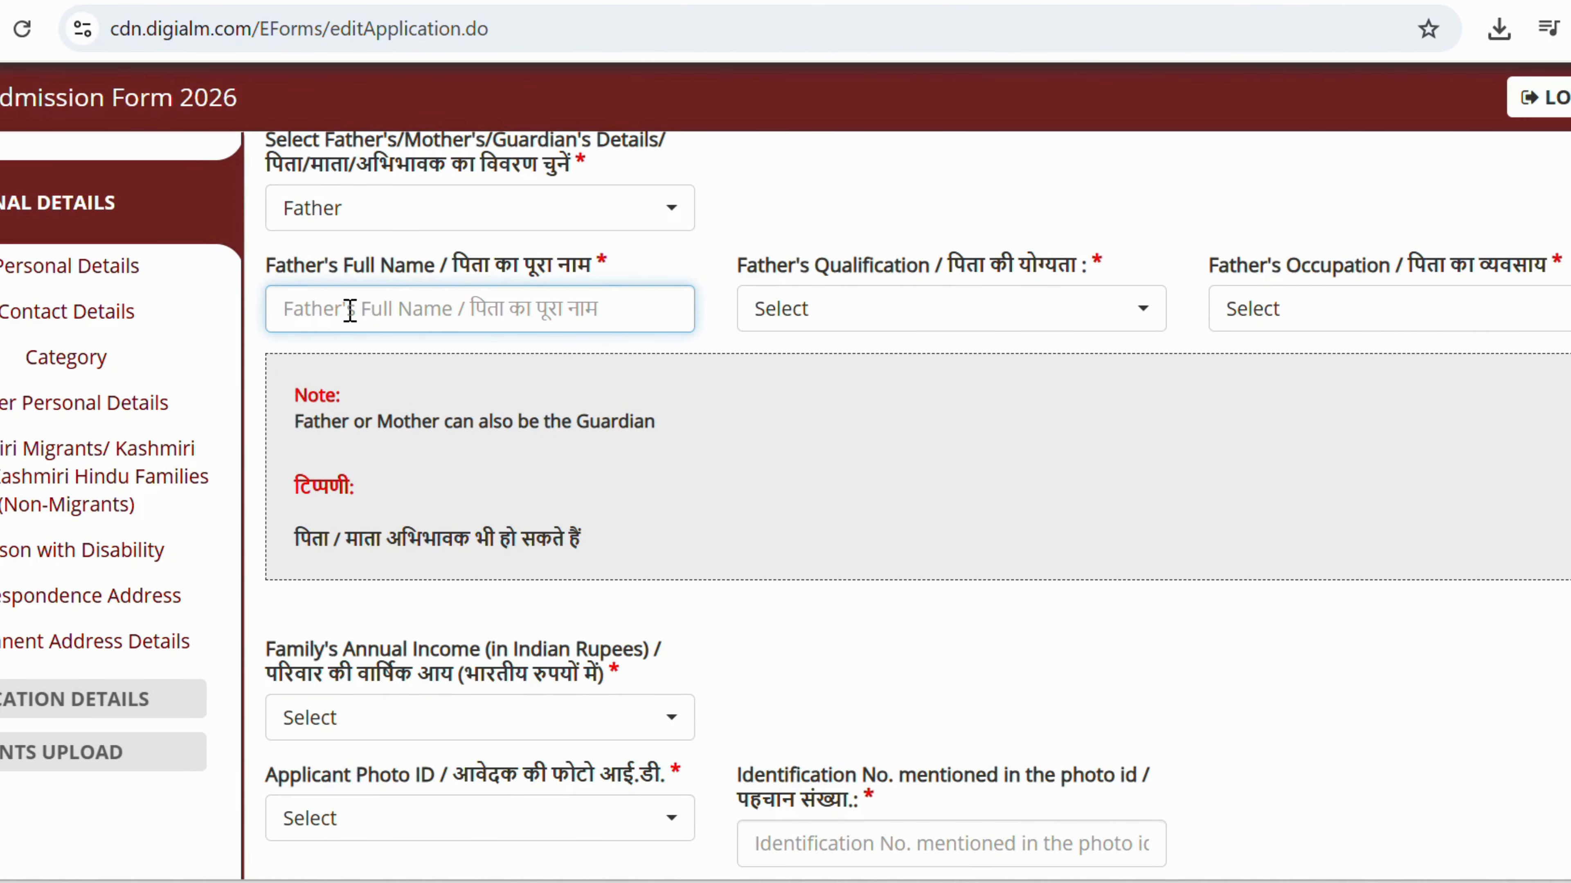
pyautogui.write('KURUKSHETRA ')
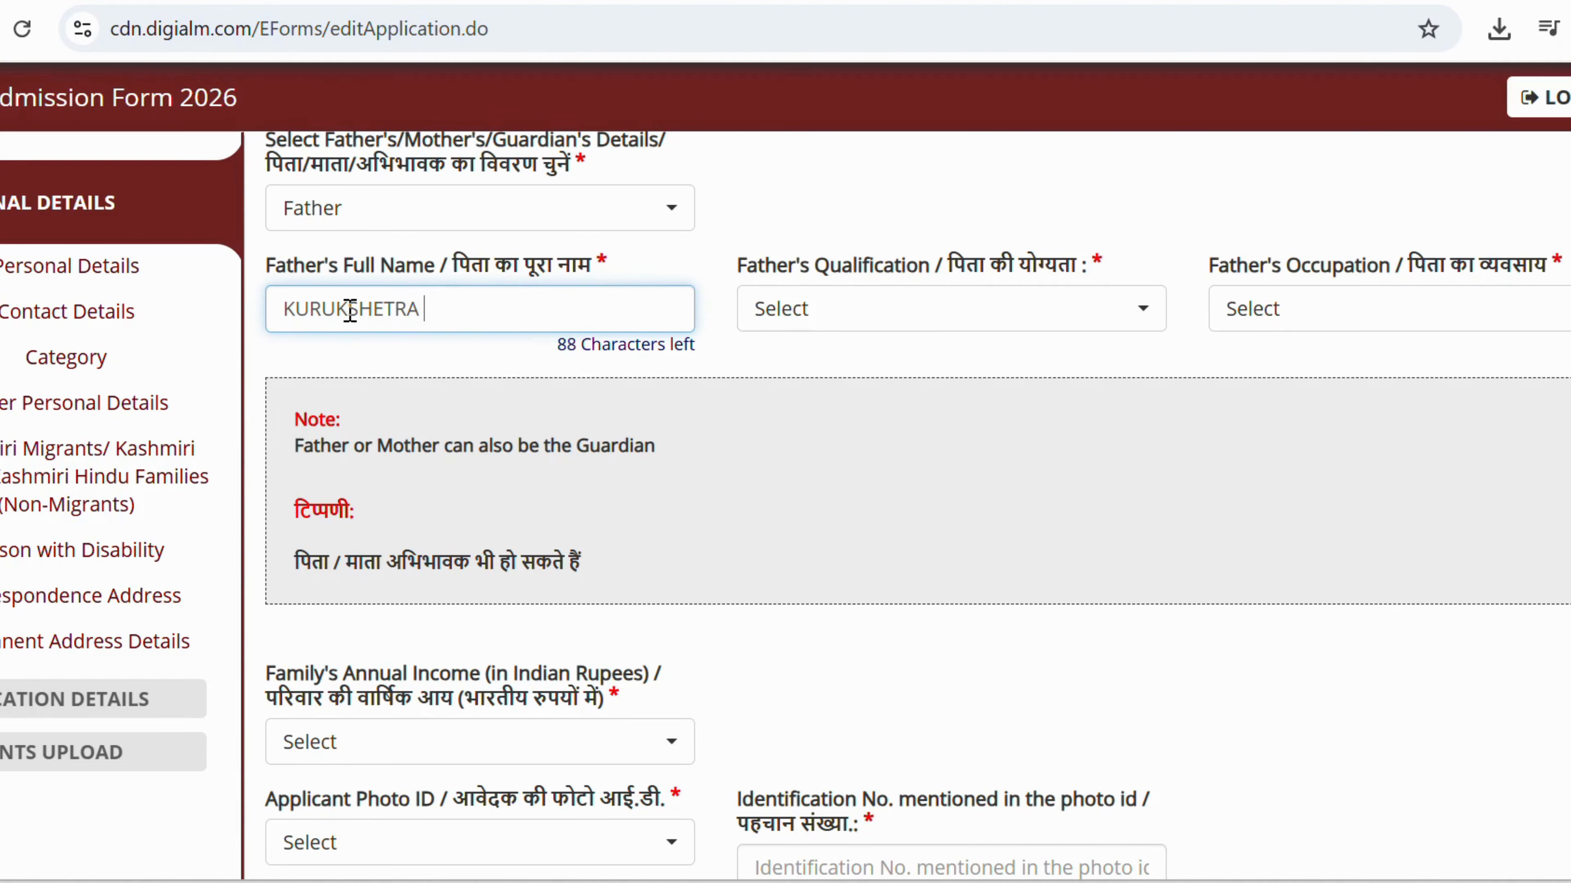
pyautogui.write('IAS')
pyautogui.press('Tab')
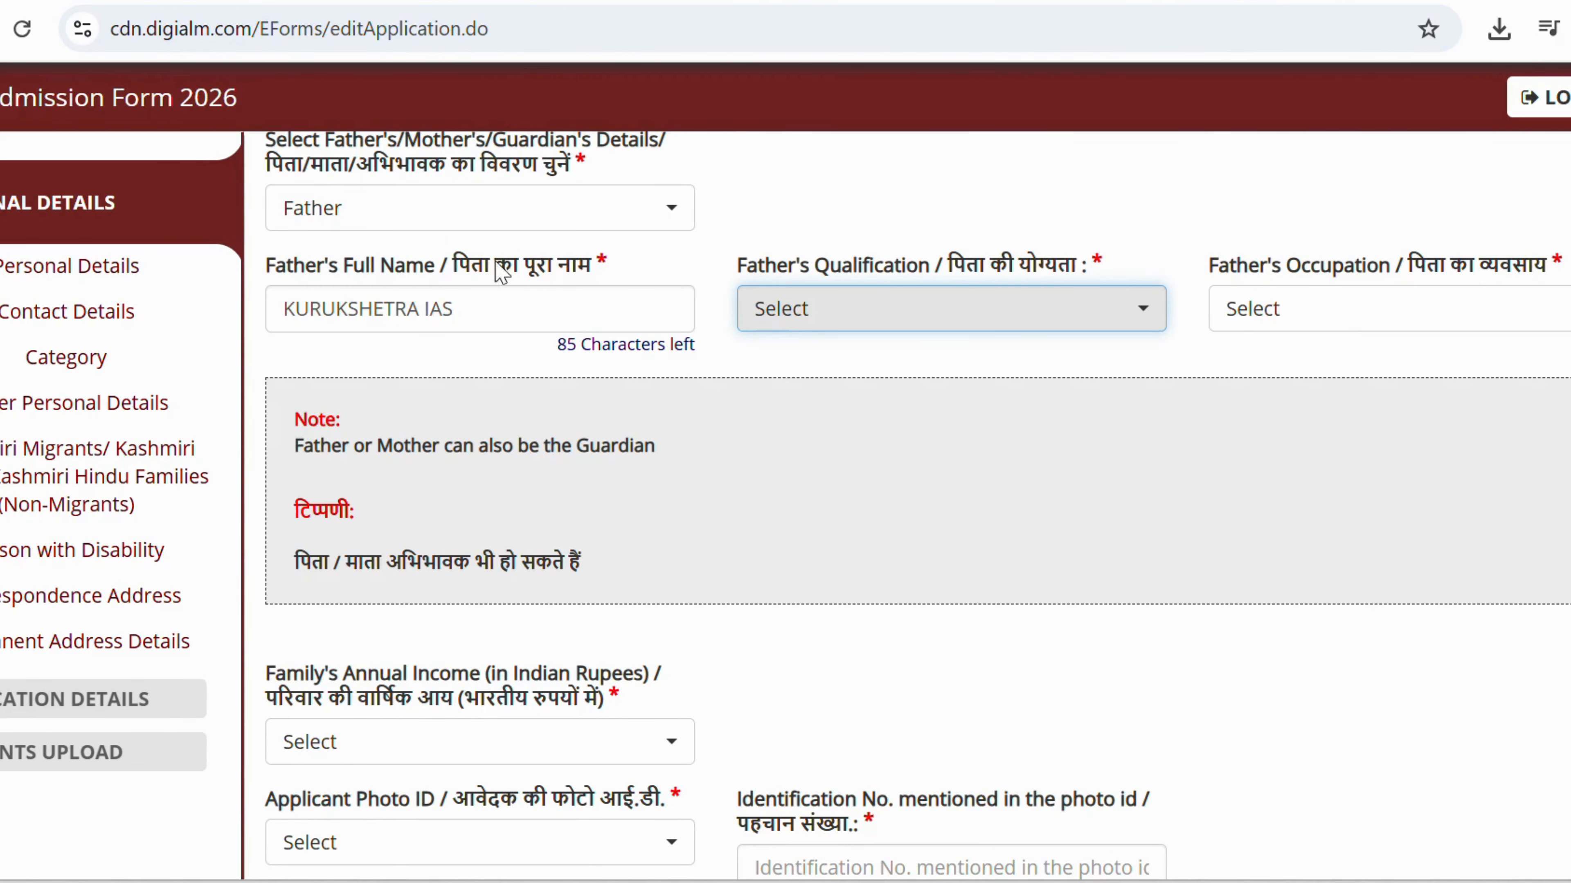
# Set the father's qualification to Others (NOT APPLICABLE) and occupation to Self-Employed.
pyautogui.click(799, 322)
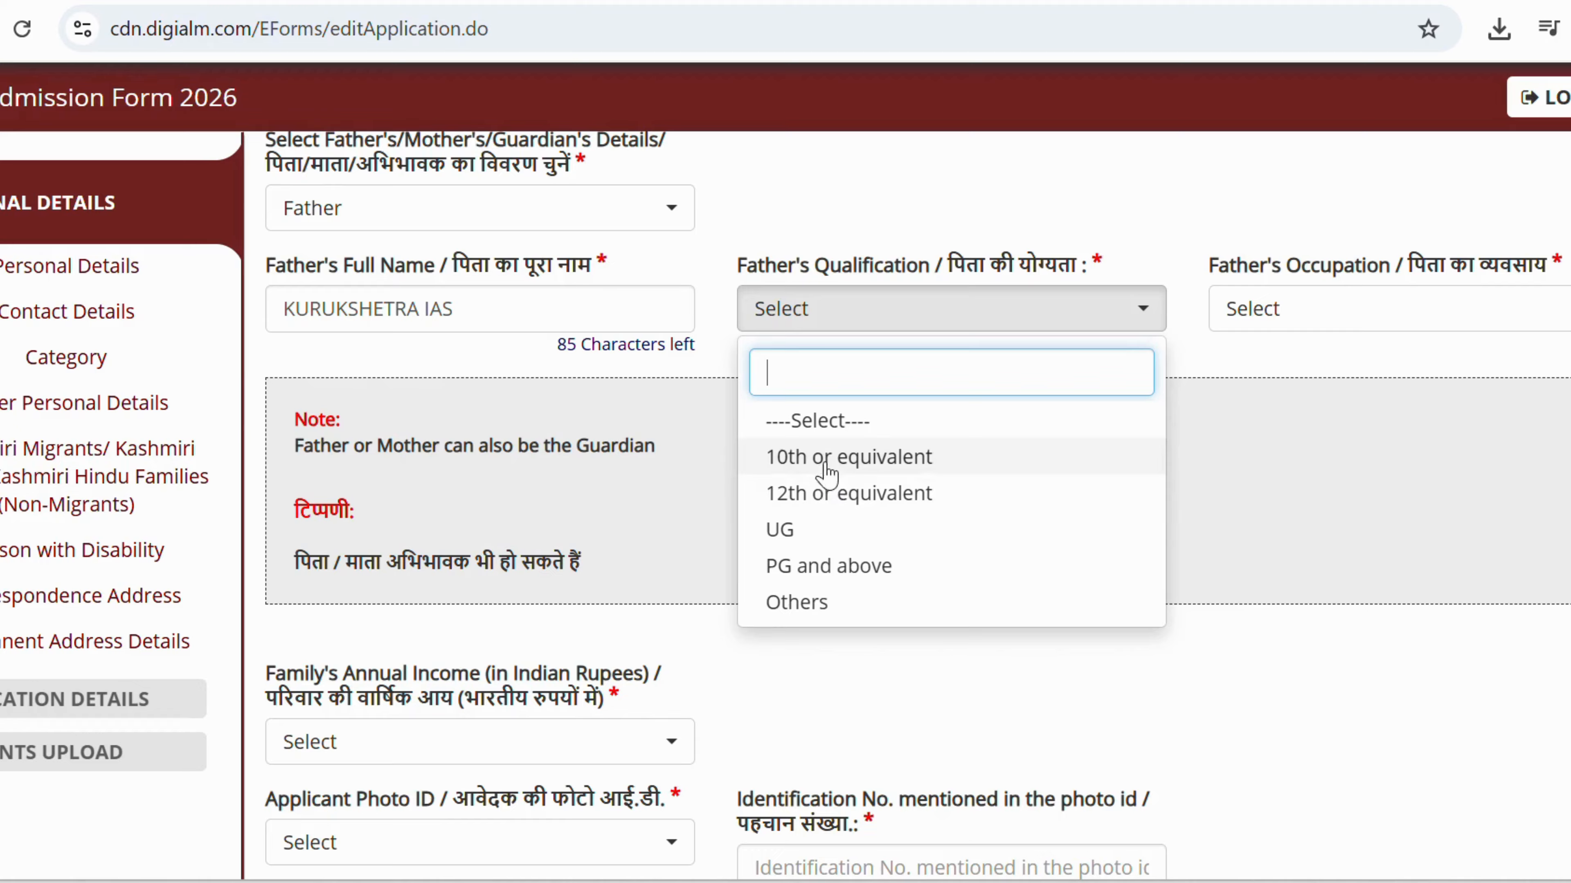
pyautogui.click(798, 602)
pyautogui.click(1249, 307)
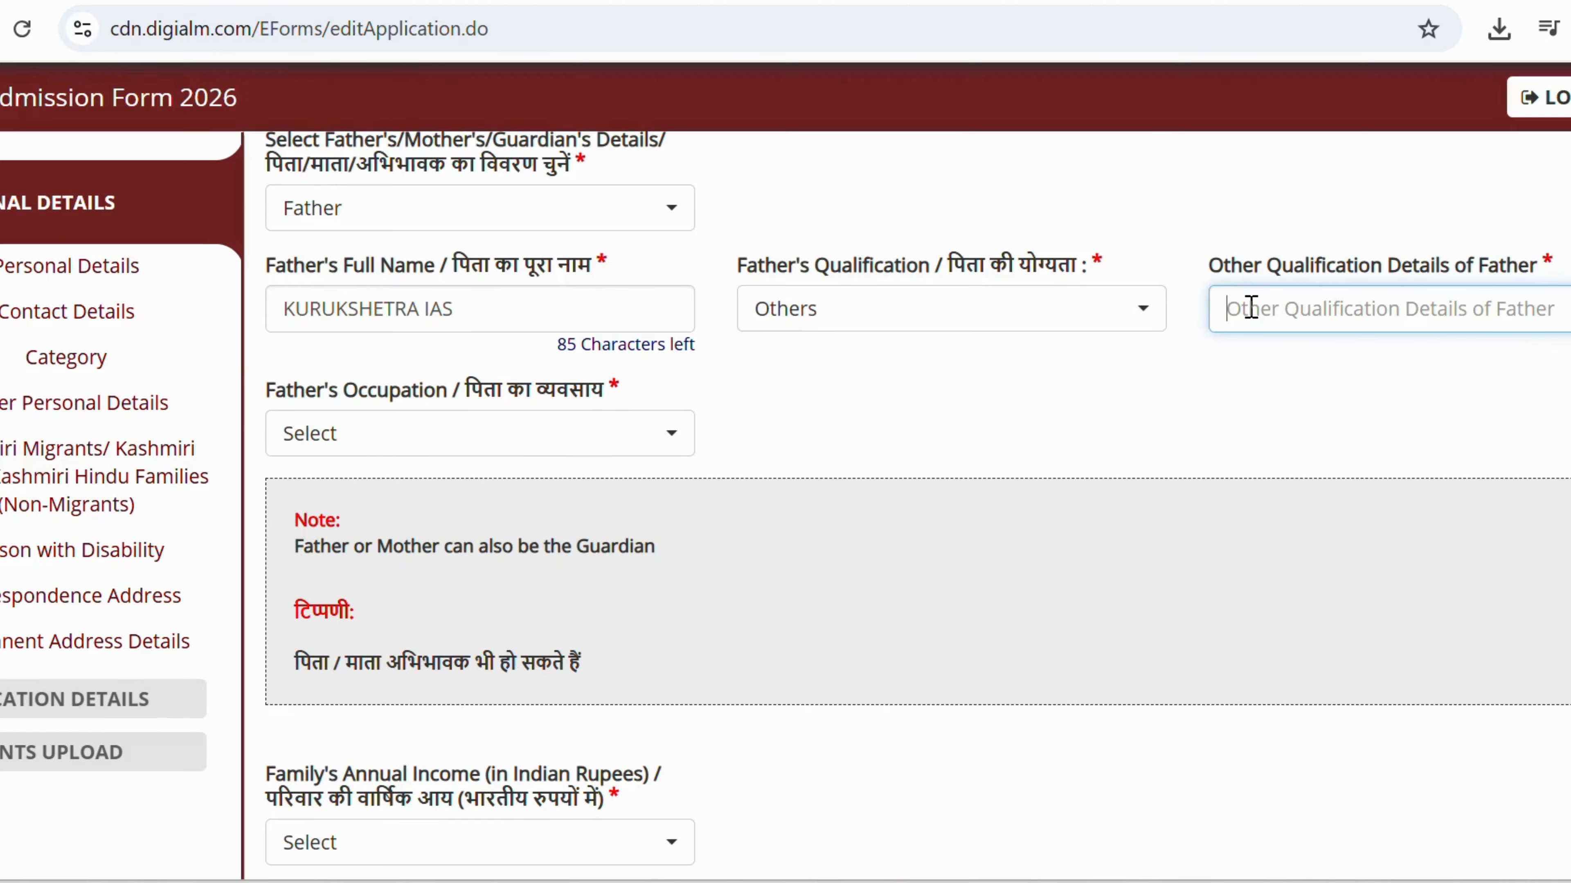
pyautogui.write('A')
pyautogui.press('BackSpace')
pyautogui.press('BackSpace')
pyautogui.press('BackSpace')
pyautogui.click(997, 316)
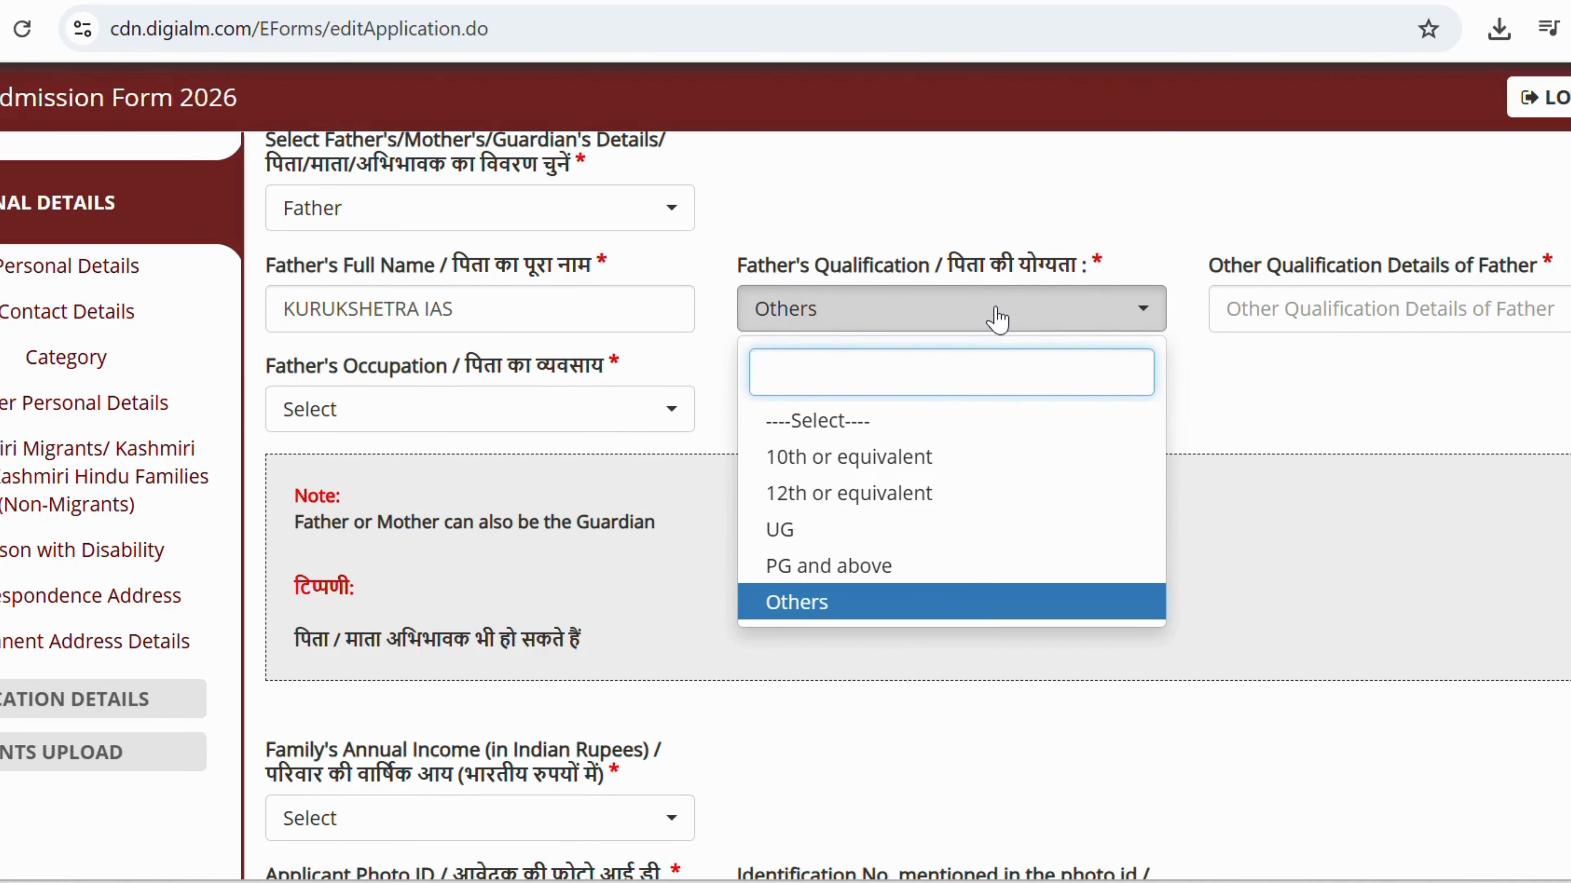
pyautogui.click(997, 317)
pyautogui.click(1269, 316)
pyautogui.write('NOT')
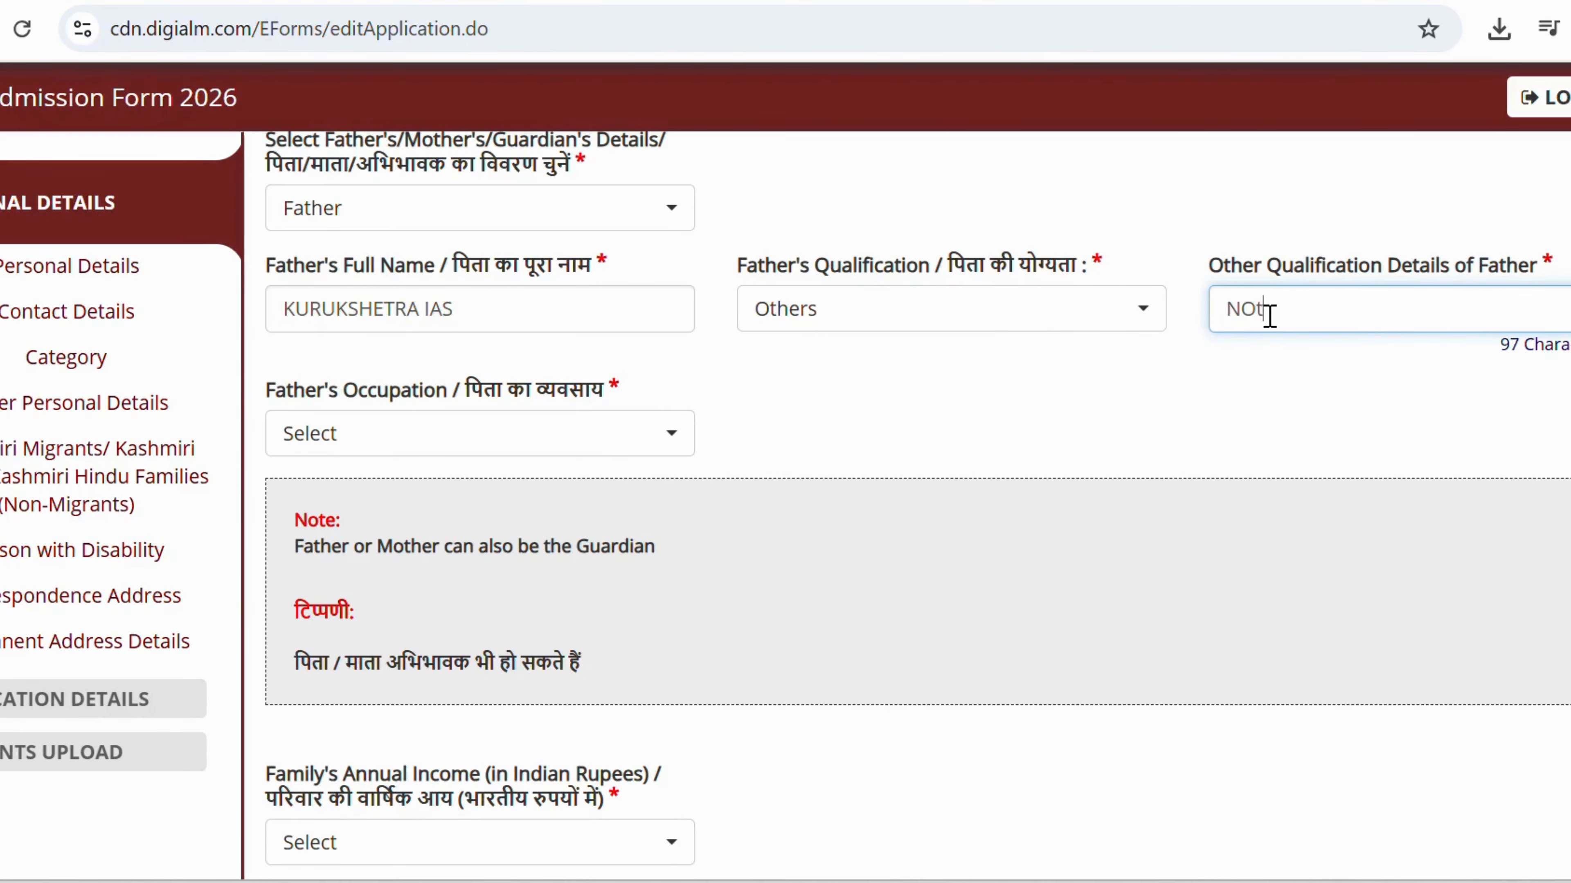
pyautogui.write(' APPLICABLE')
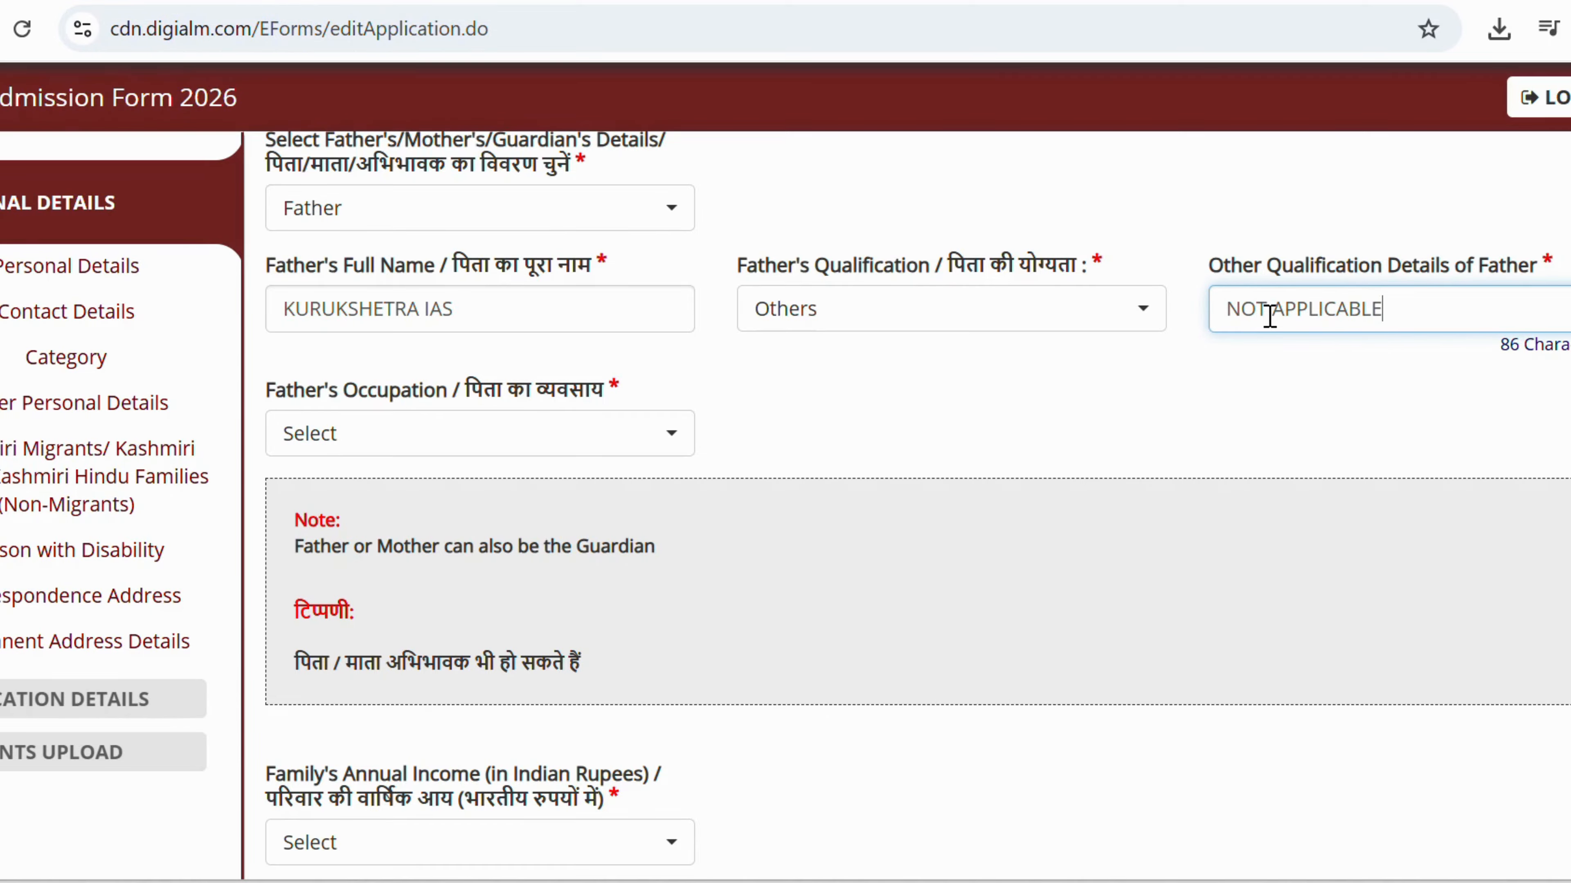
pyautogui.click(375, 448)
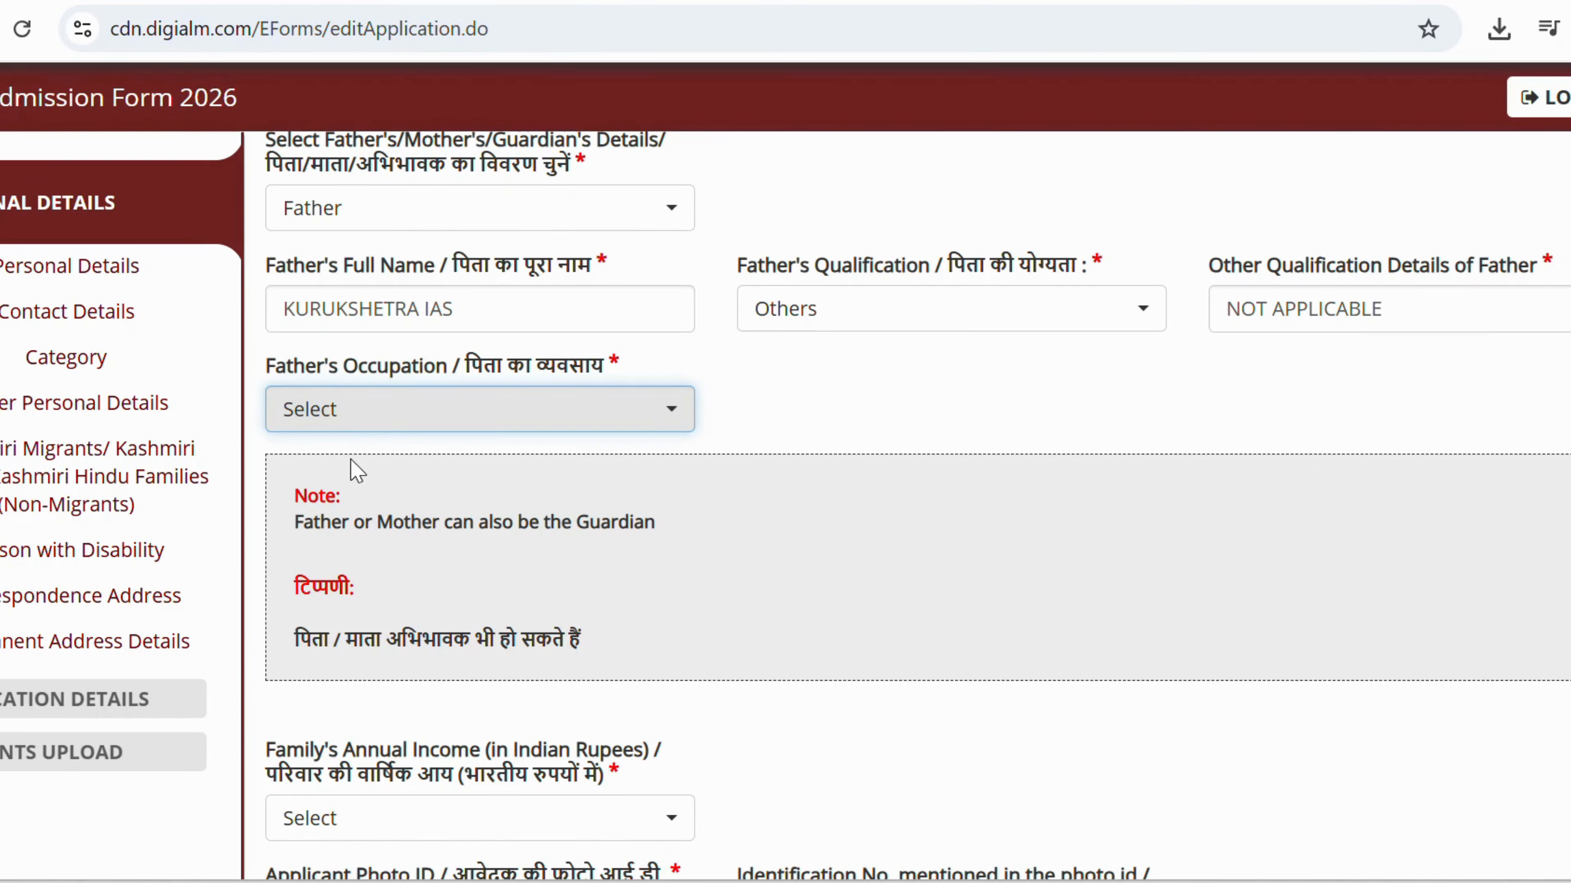
pyautogui.click(356, 426)
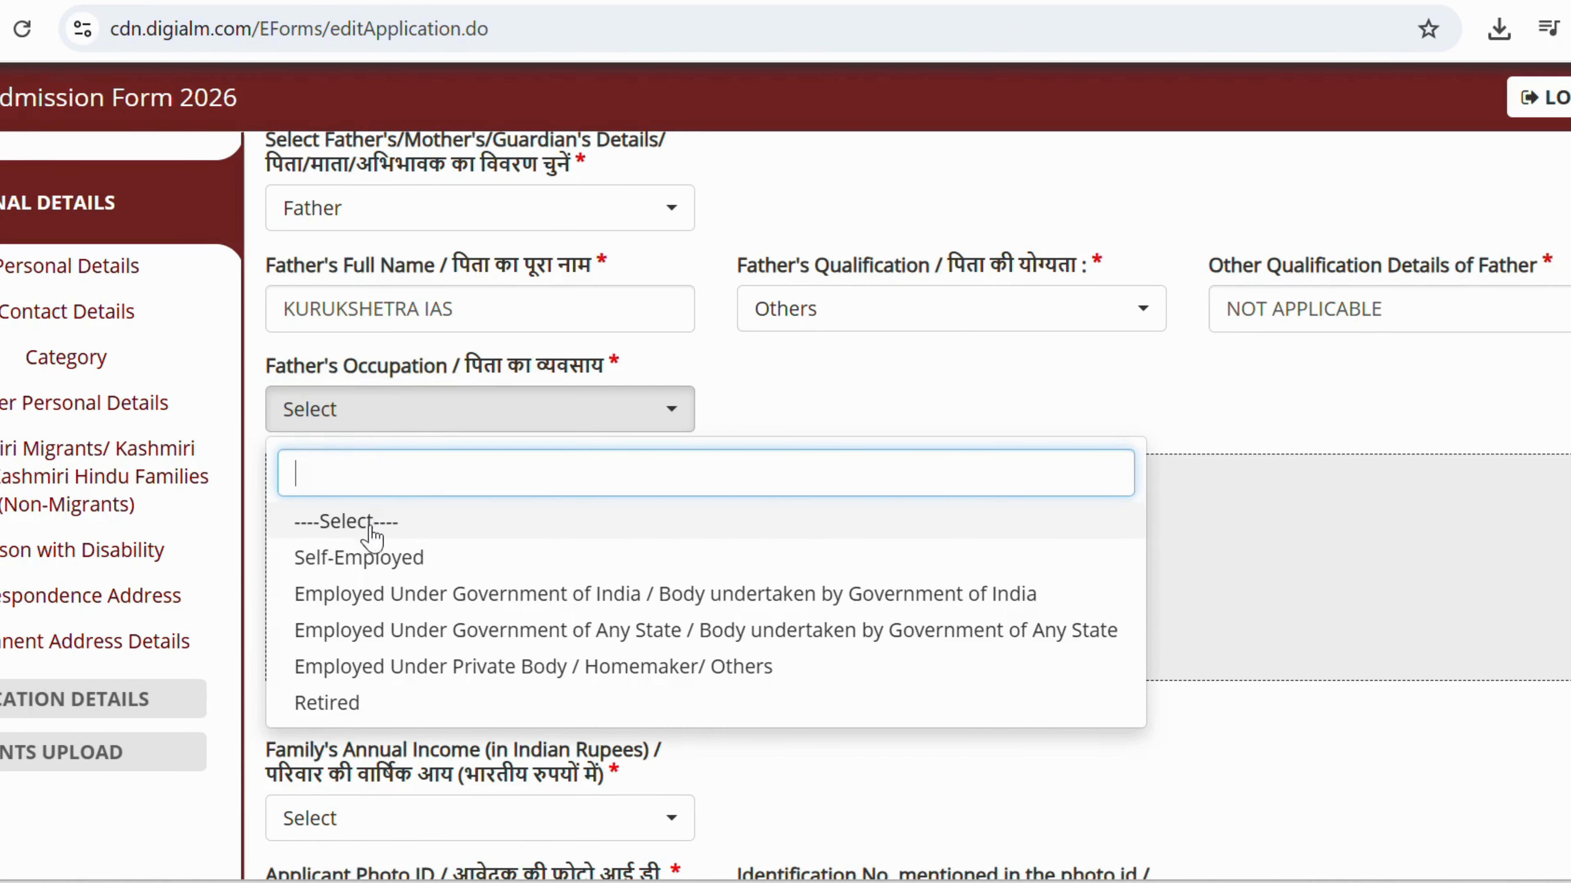
pyautogui.click(382, 560)
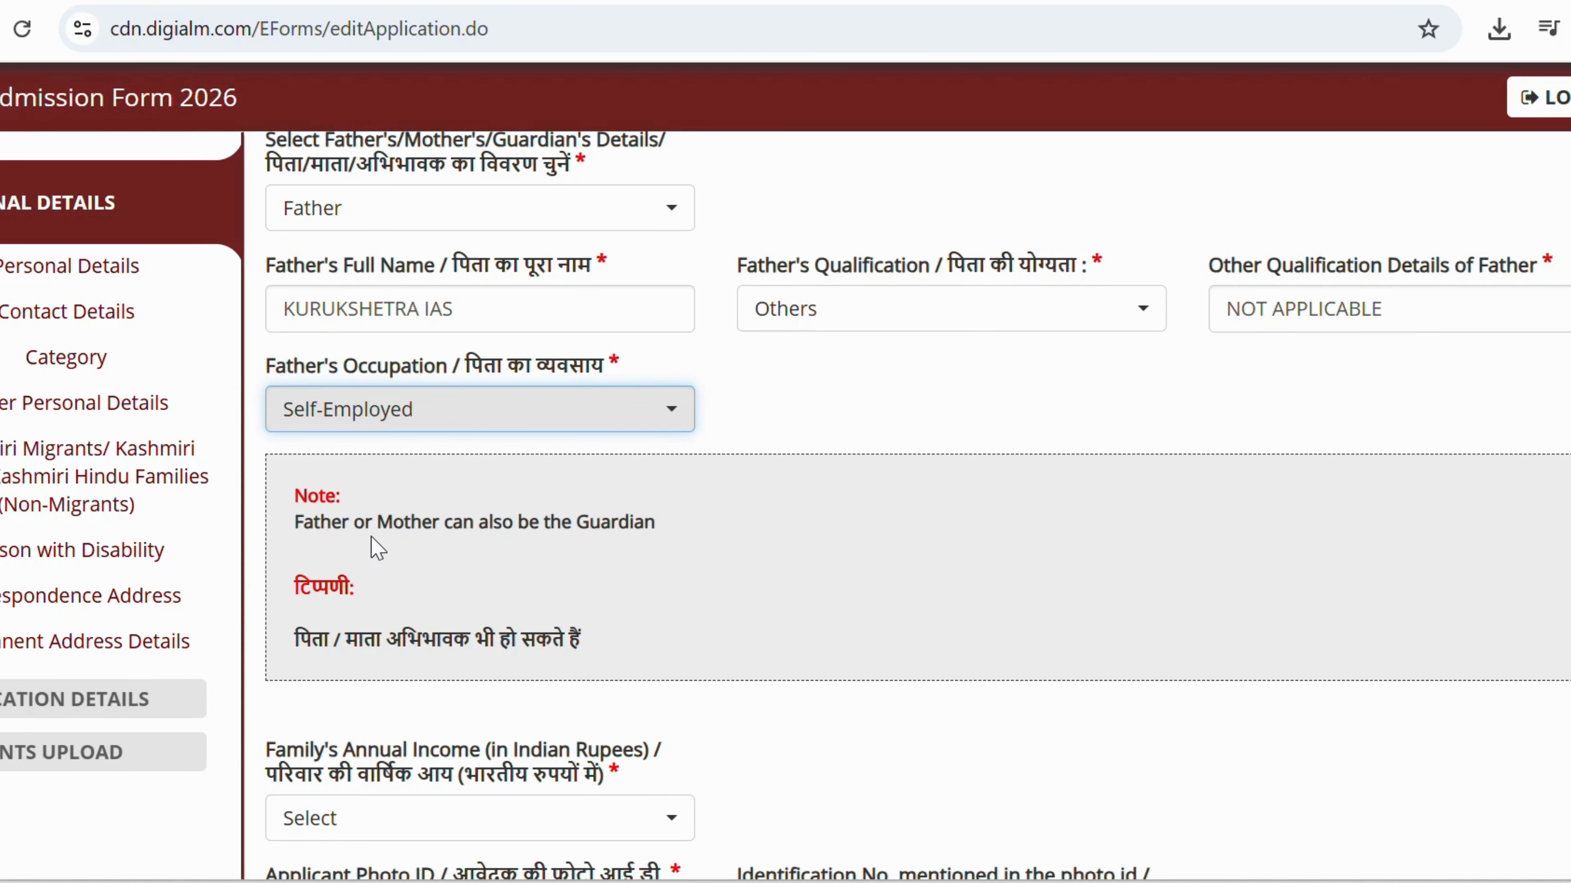
pyautogui.scroll(-9, 378, 480)
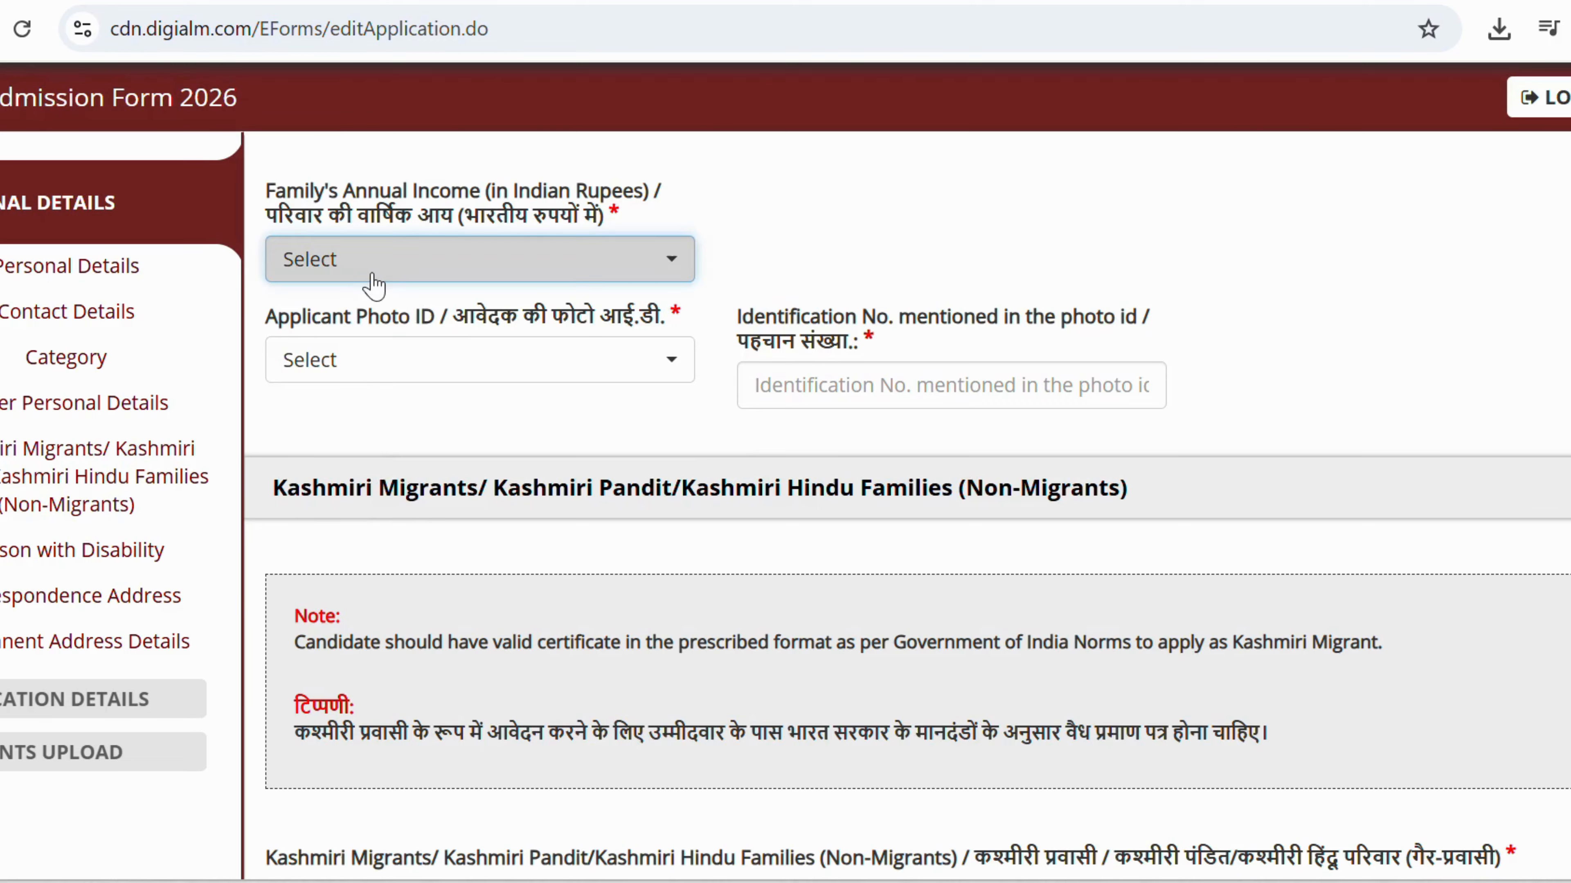
# Set family income to 0-50,000 and photo ID to 10th, 12th Mark Sheet with Photo.
pyautogui.click(374, 272)
pyautogui.click(364, 412)
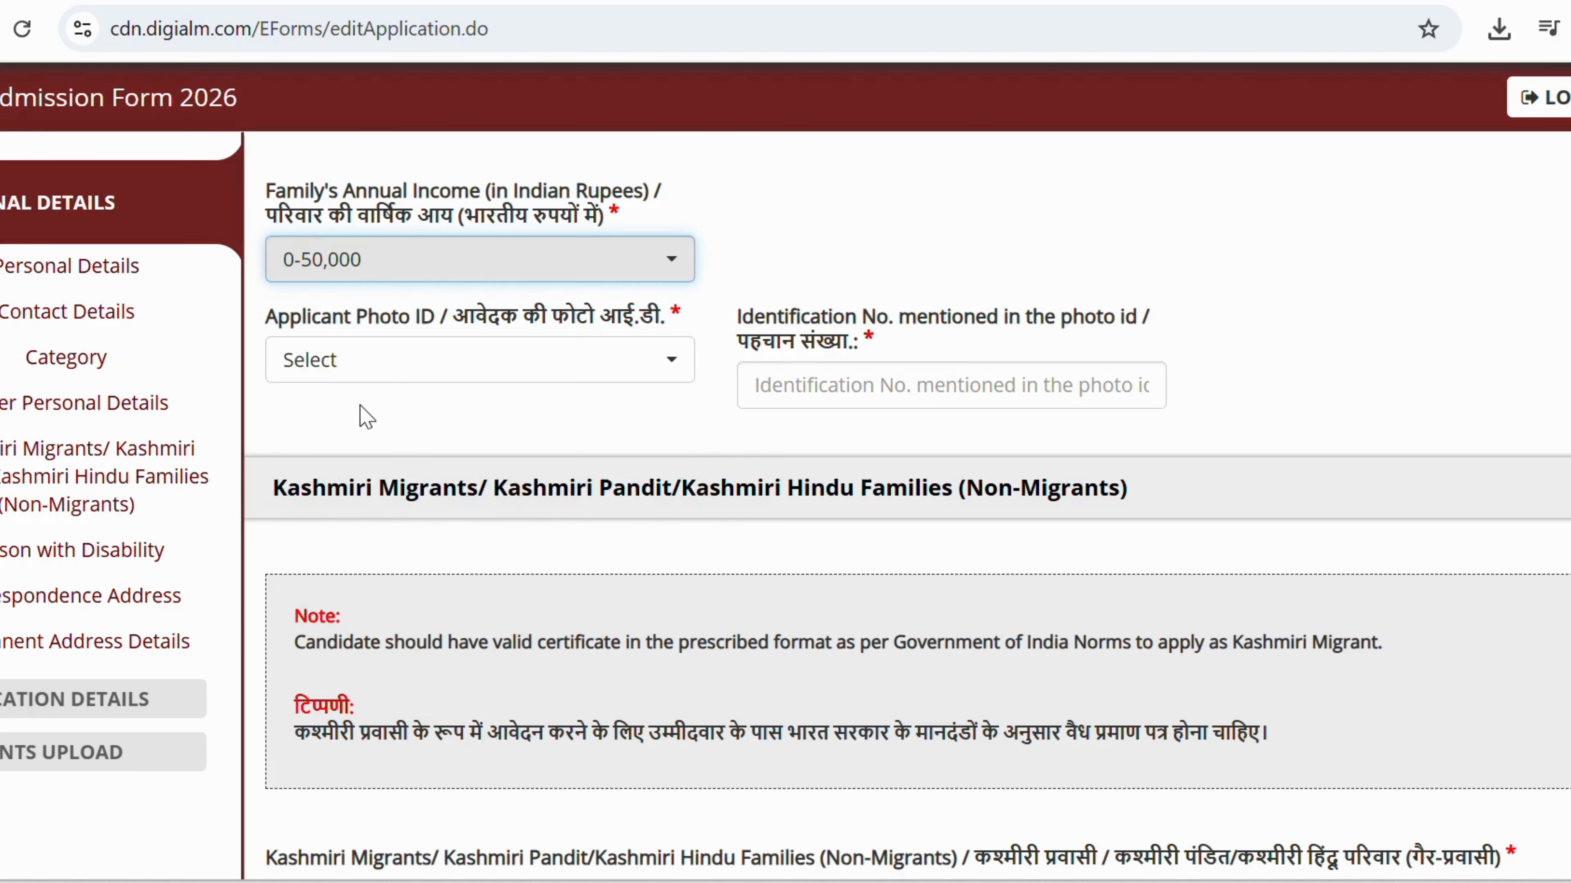
pyautogui.click(364, 365)
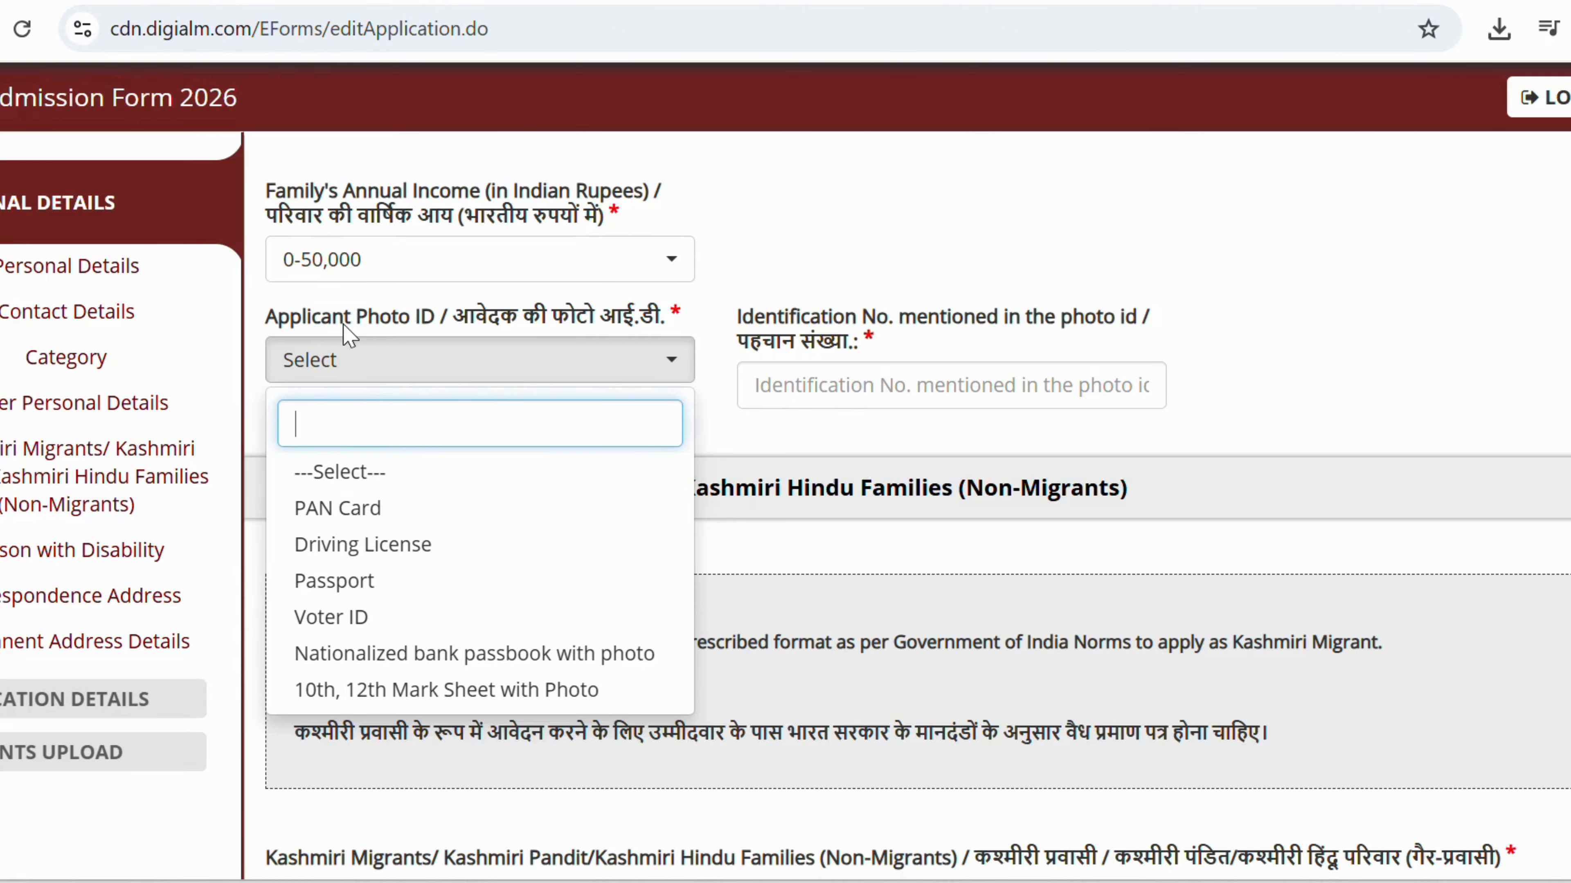
pyautogui.scroll(-2, 349, 335)
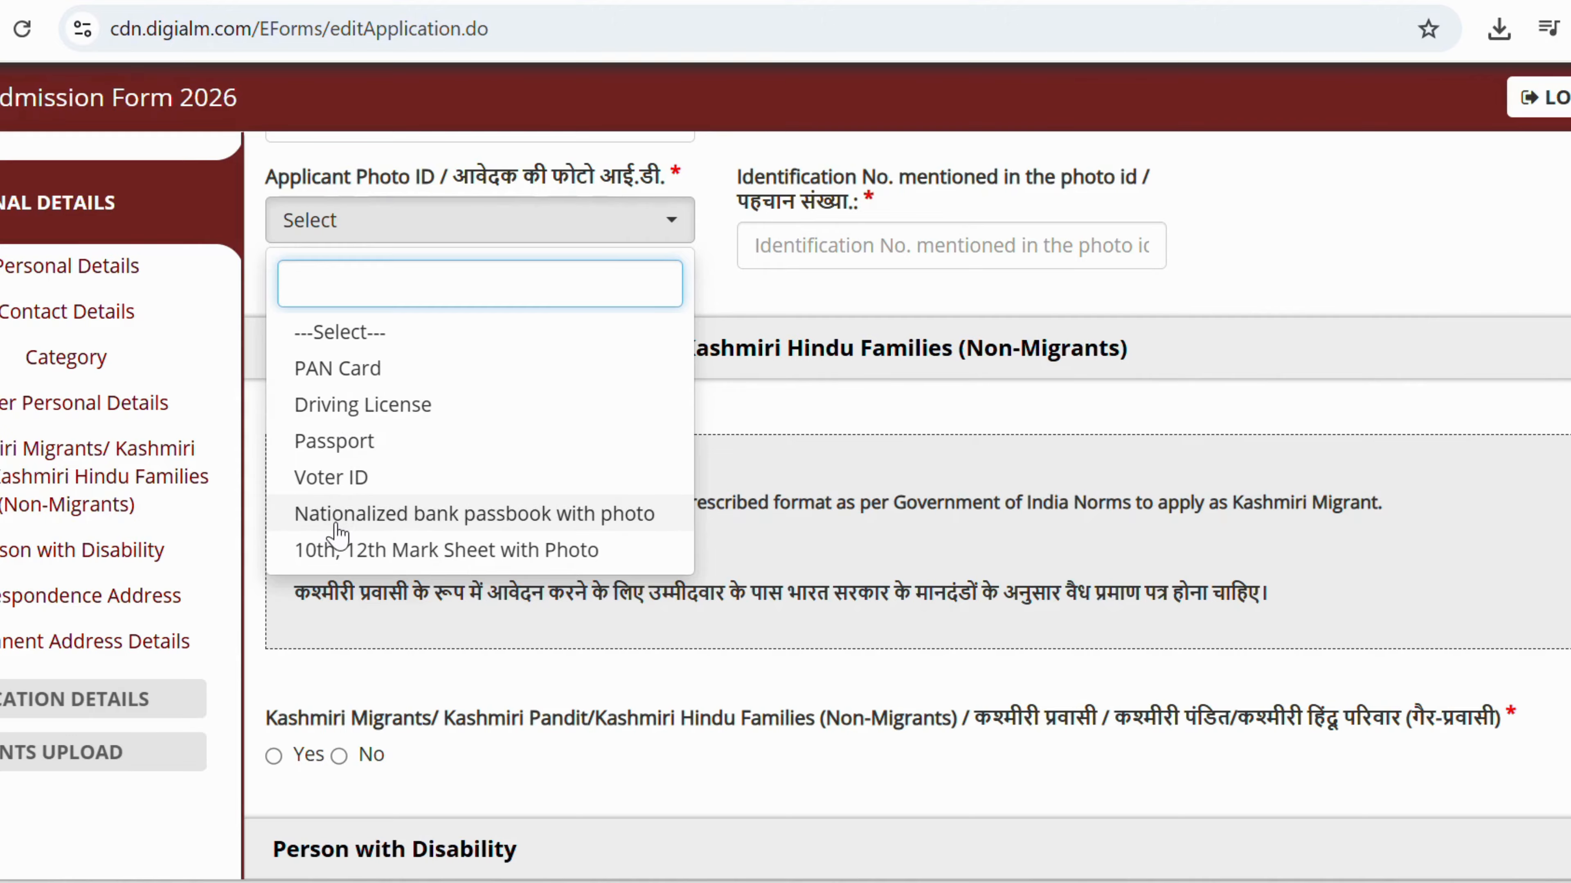
pyautogui.click(405, 557)
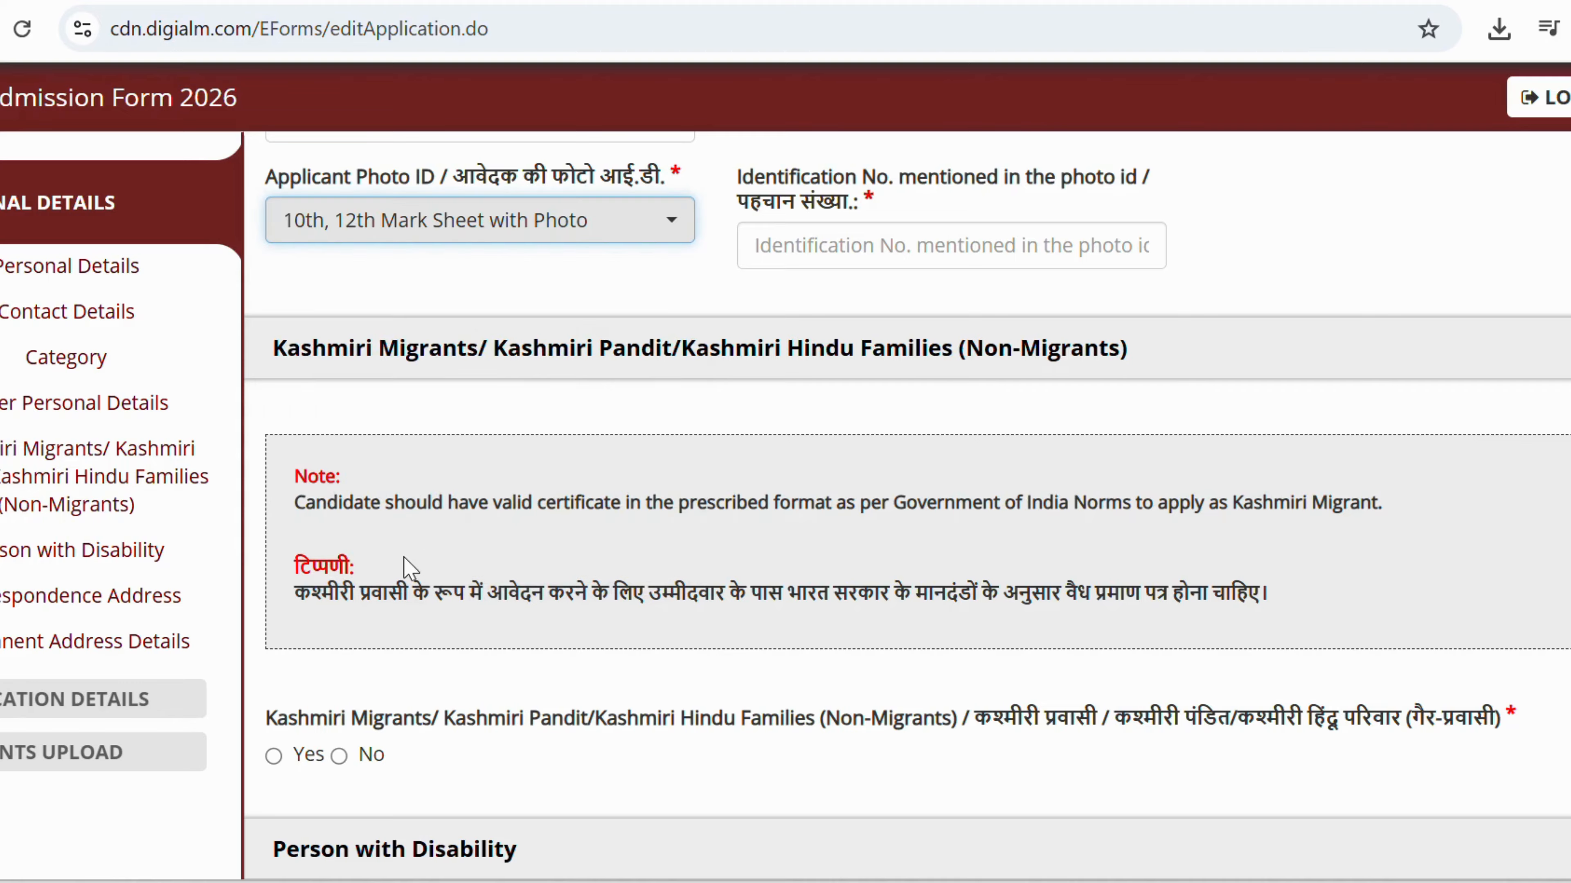
pyautogui.click(410, 223)
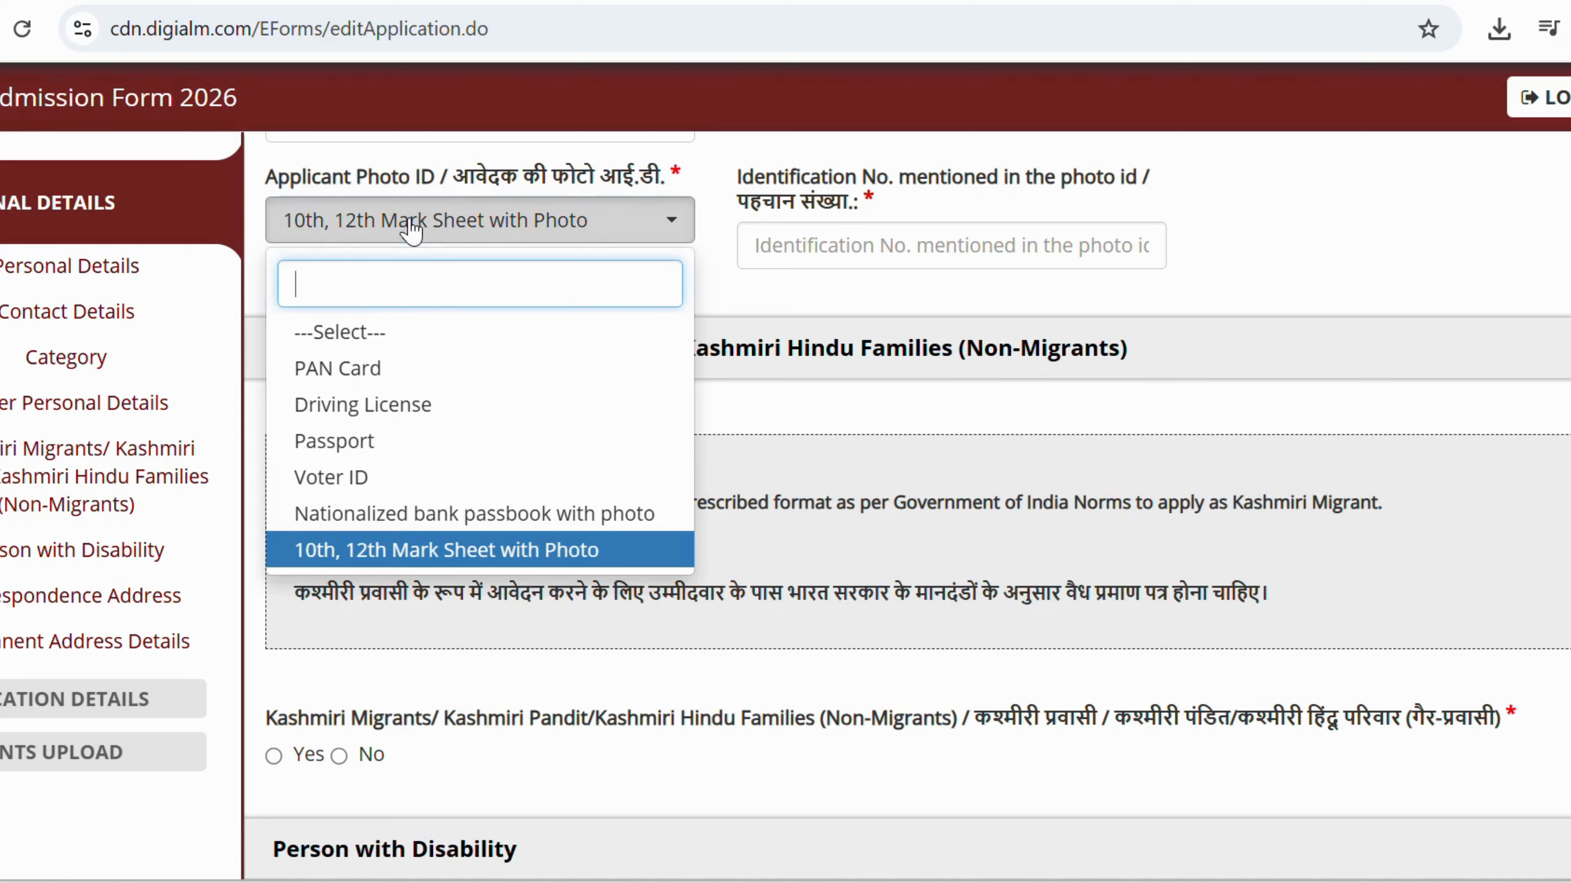
pyautogui.click(337, 553)
# Enter the photo ID number and answer No for Kashmiri Migrant.
pyautogui.click(856, 243)
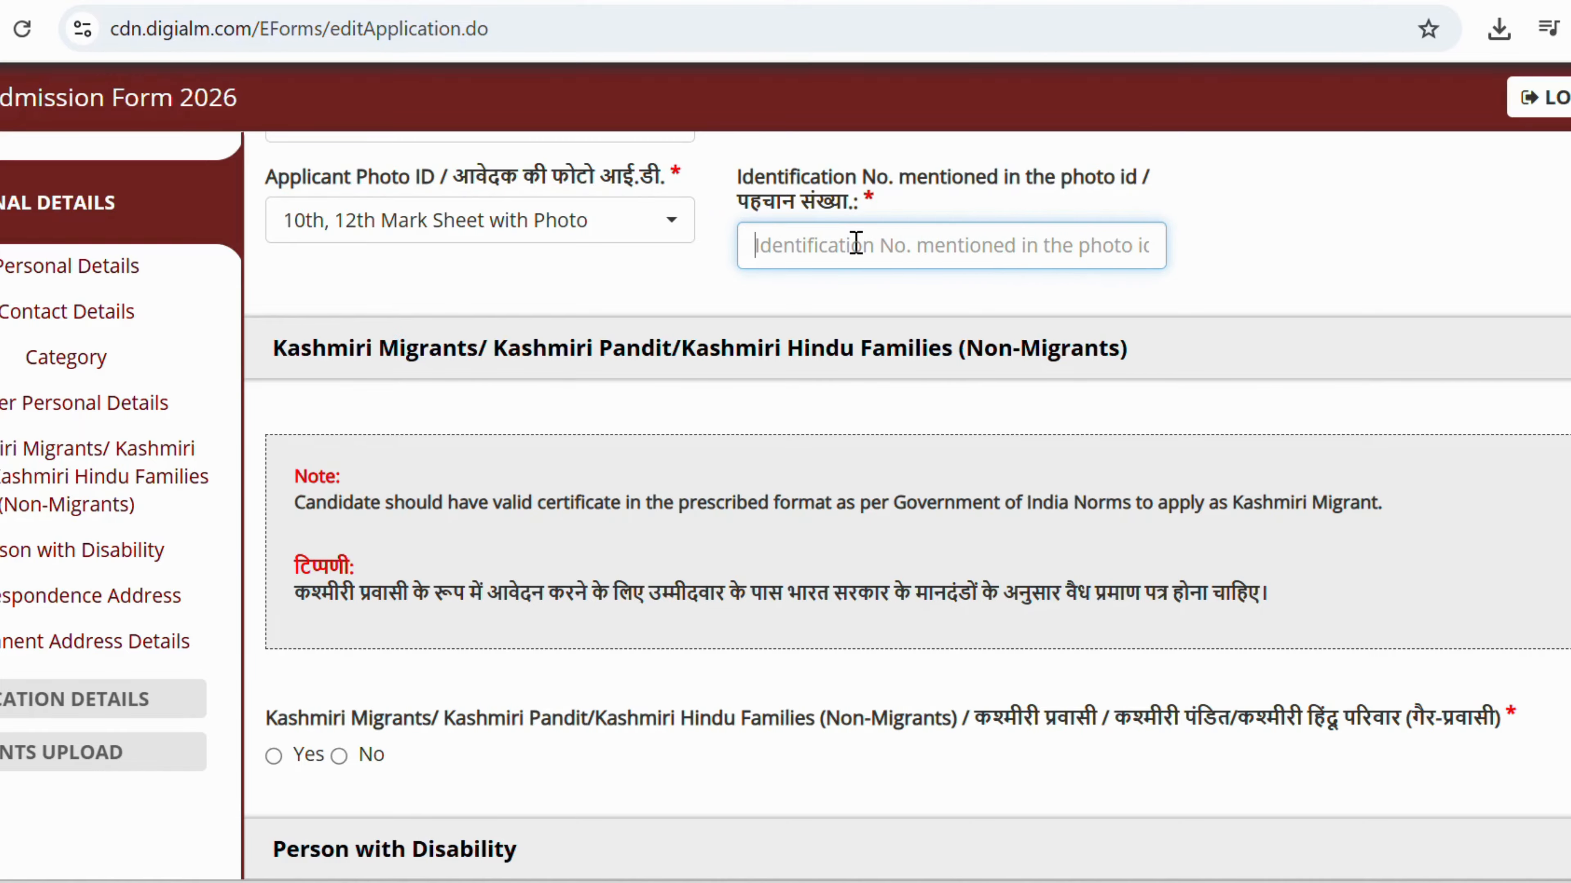
pyautogui.write('1234567')
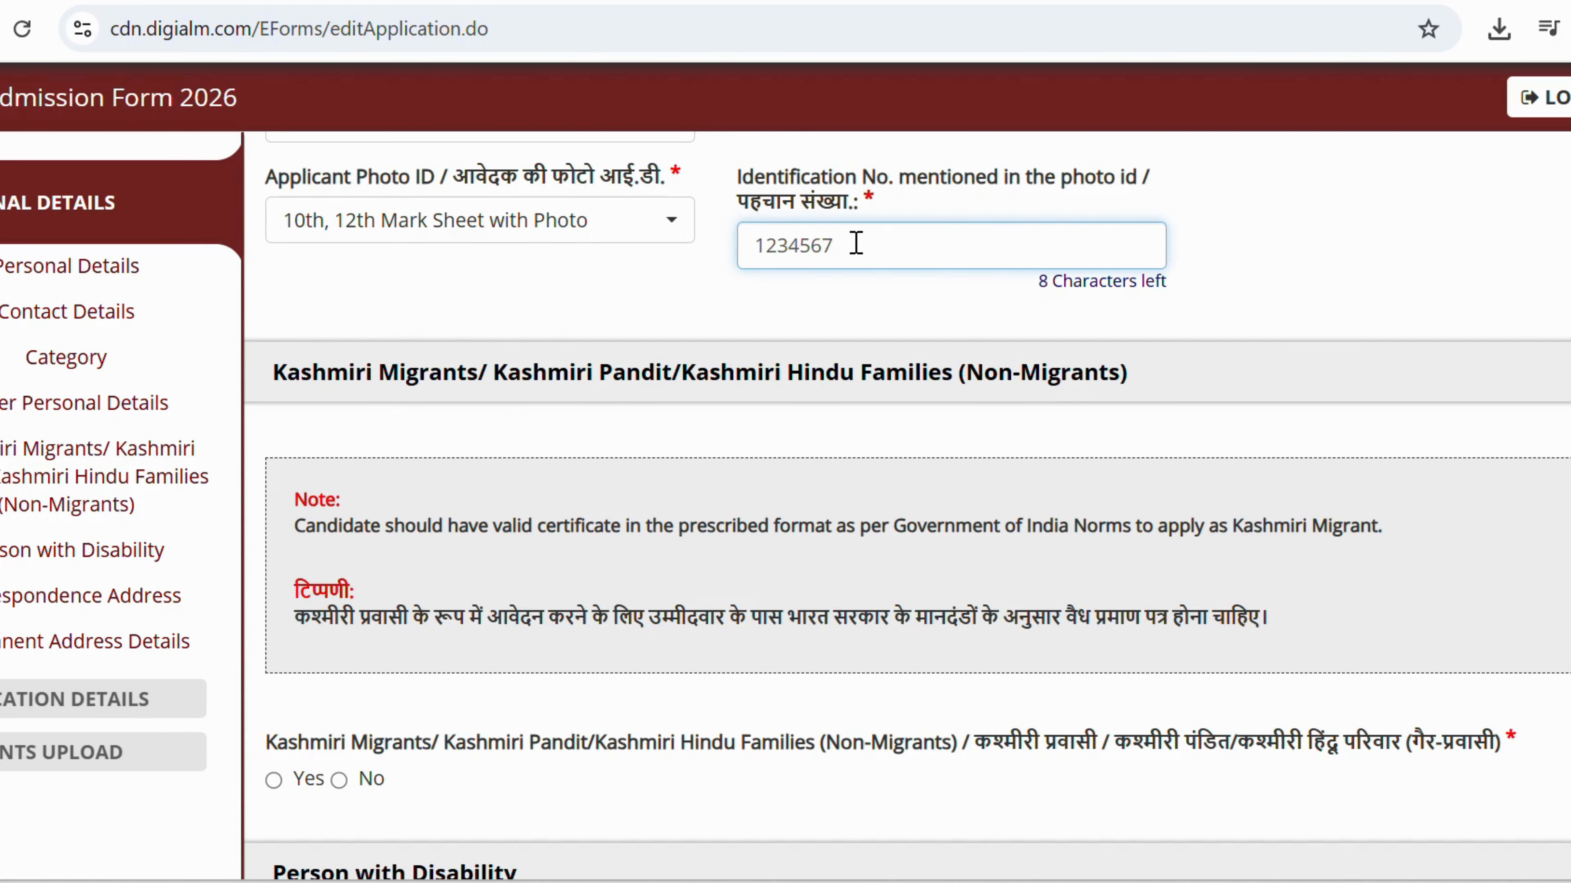
pyautogui.click(1227, 212)
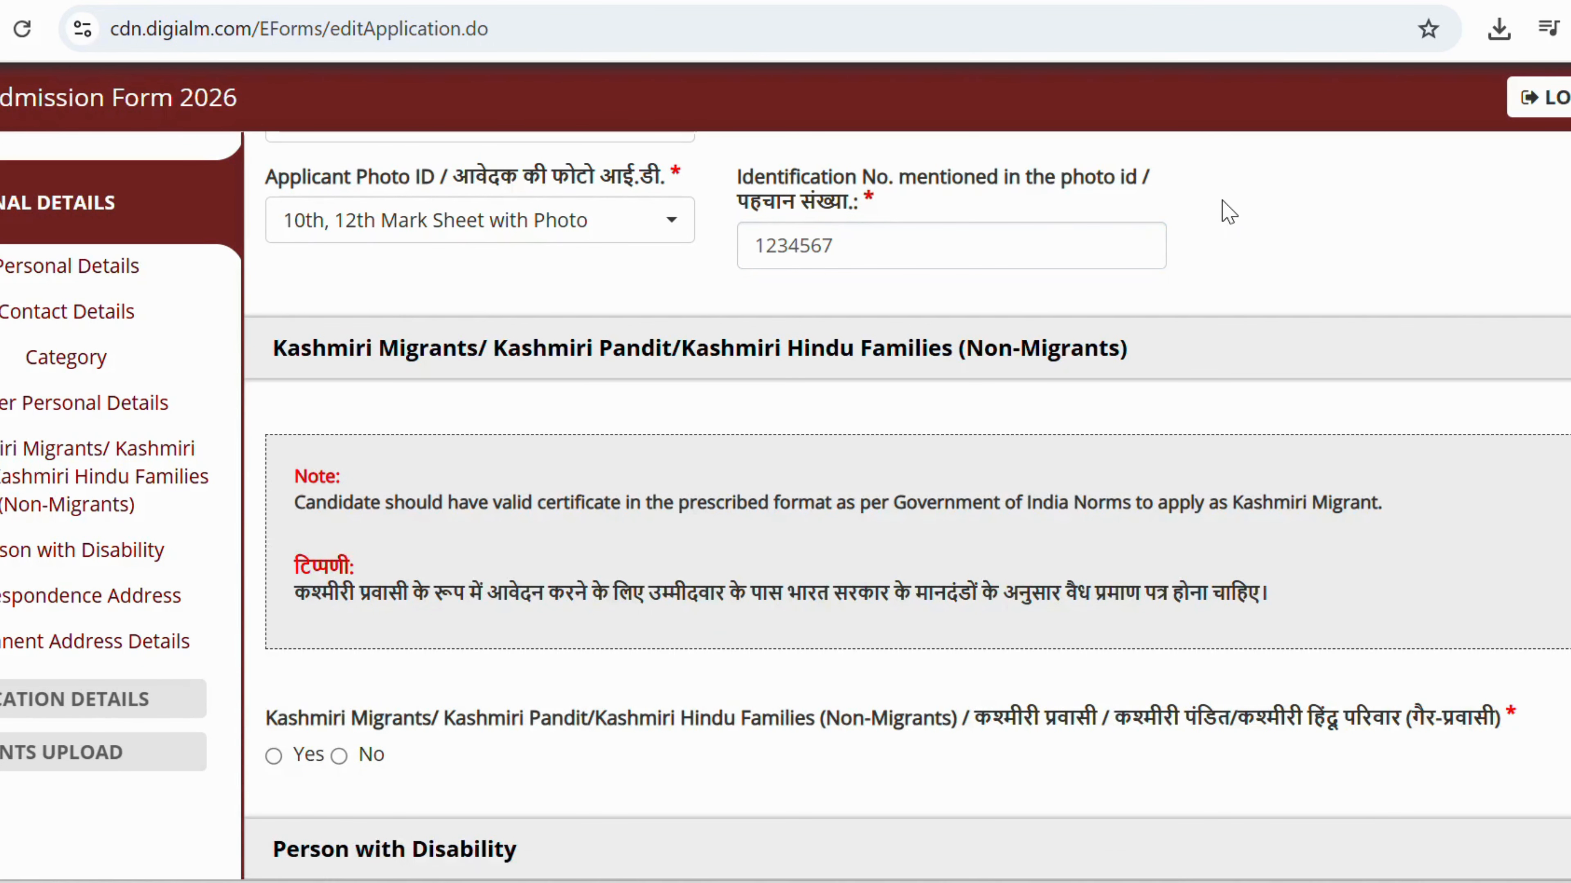
pyautogui.scroll(-5, 1138, 246)
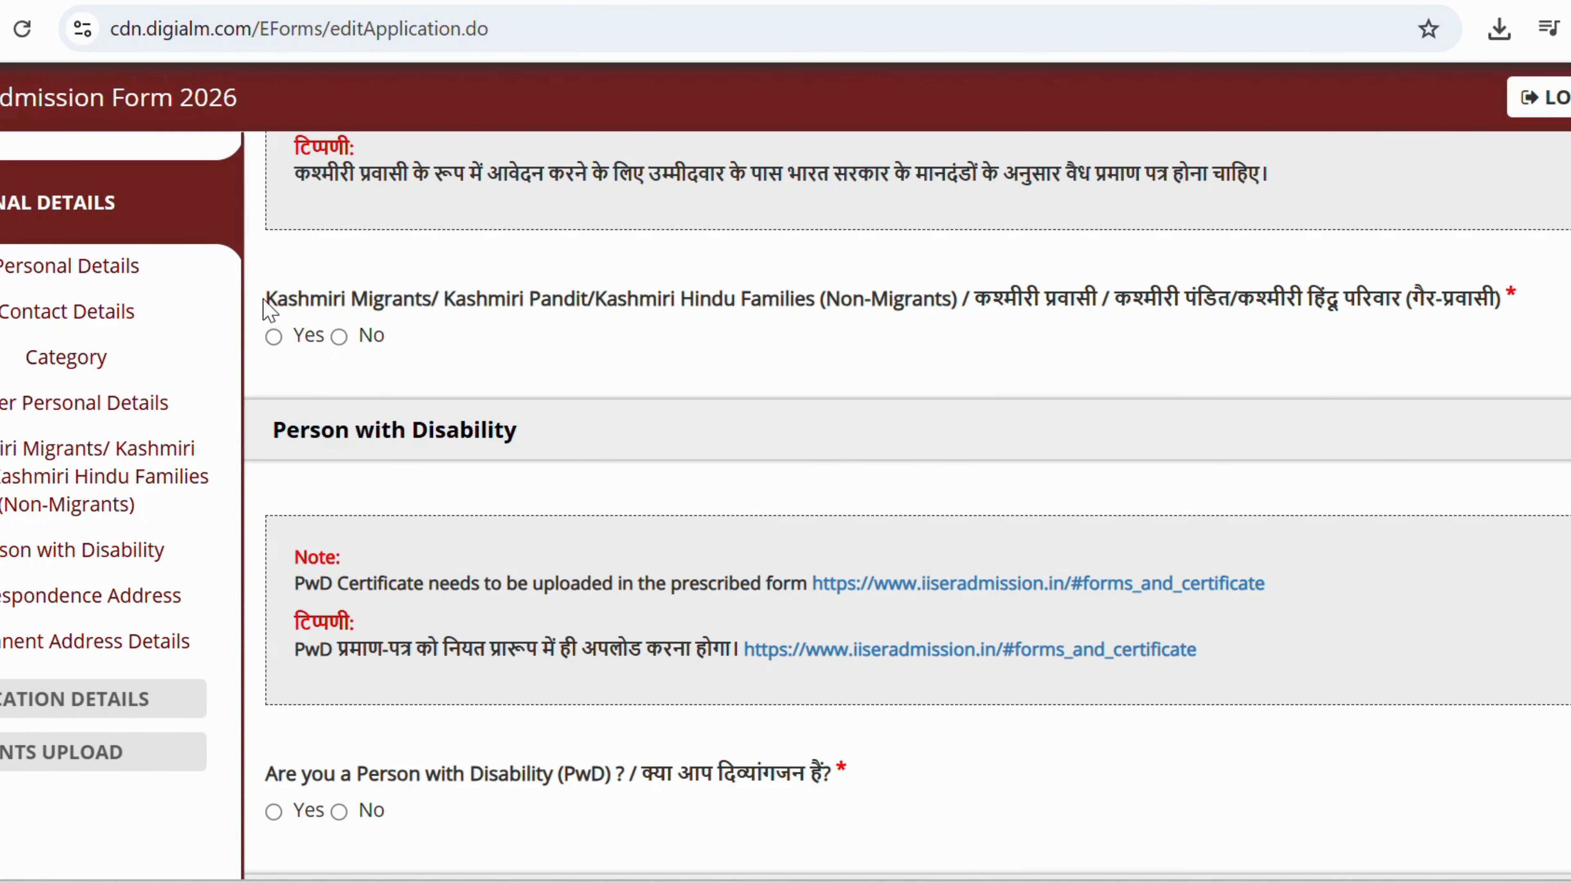
pyautogui.moveTo(264, 299); pyautogui.dragTo(759, 302)
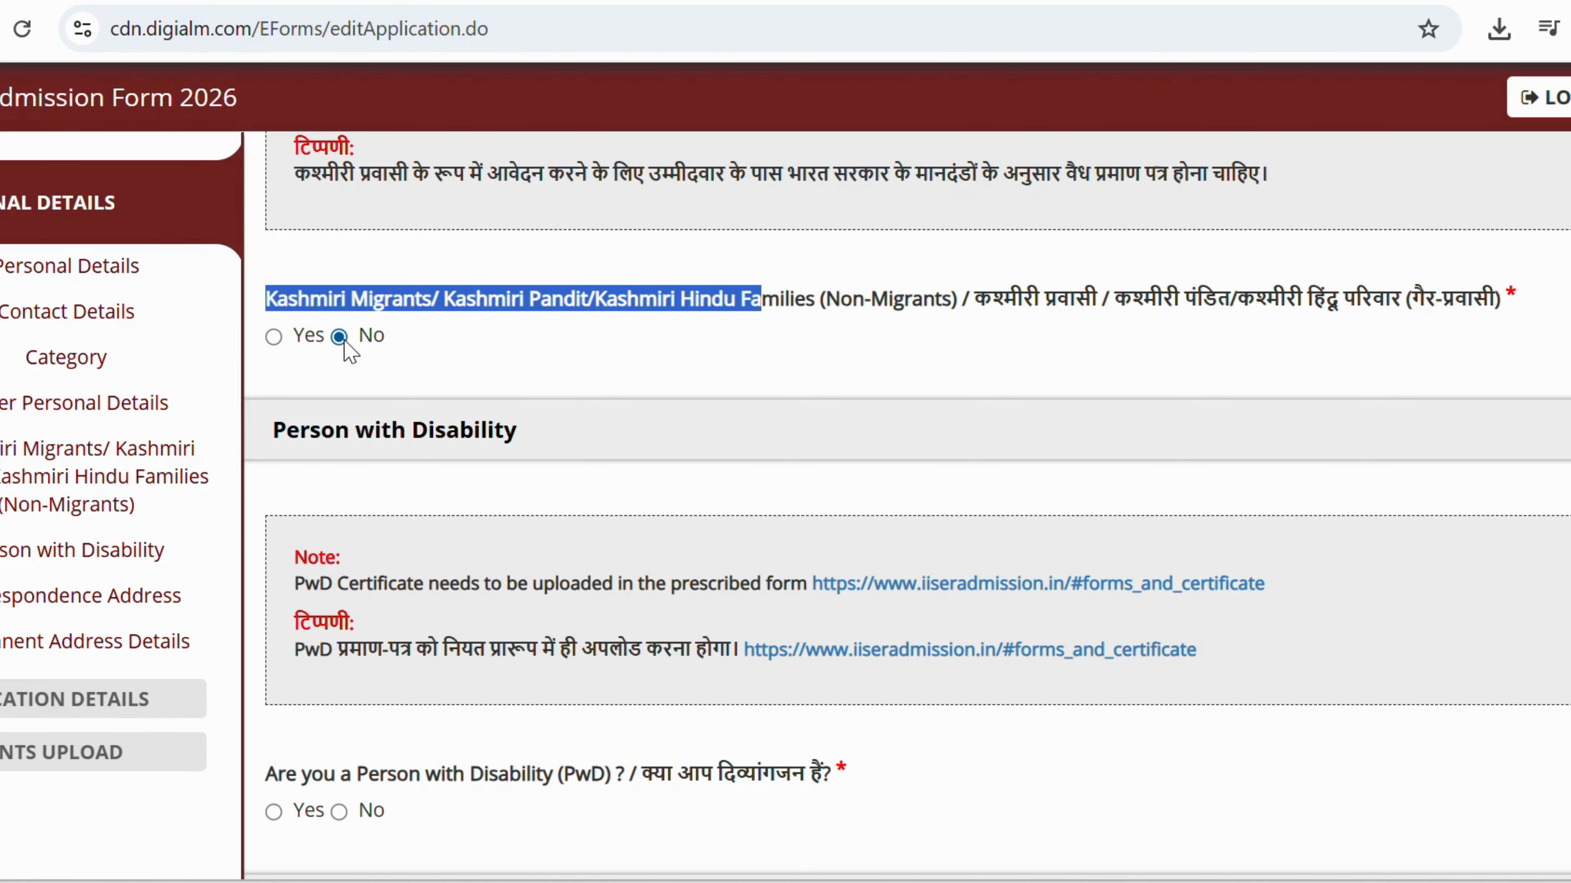
pyautogui.scroll(-5, 350, 351)
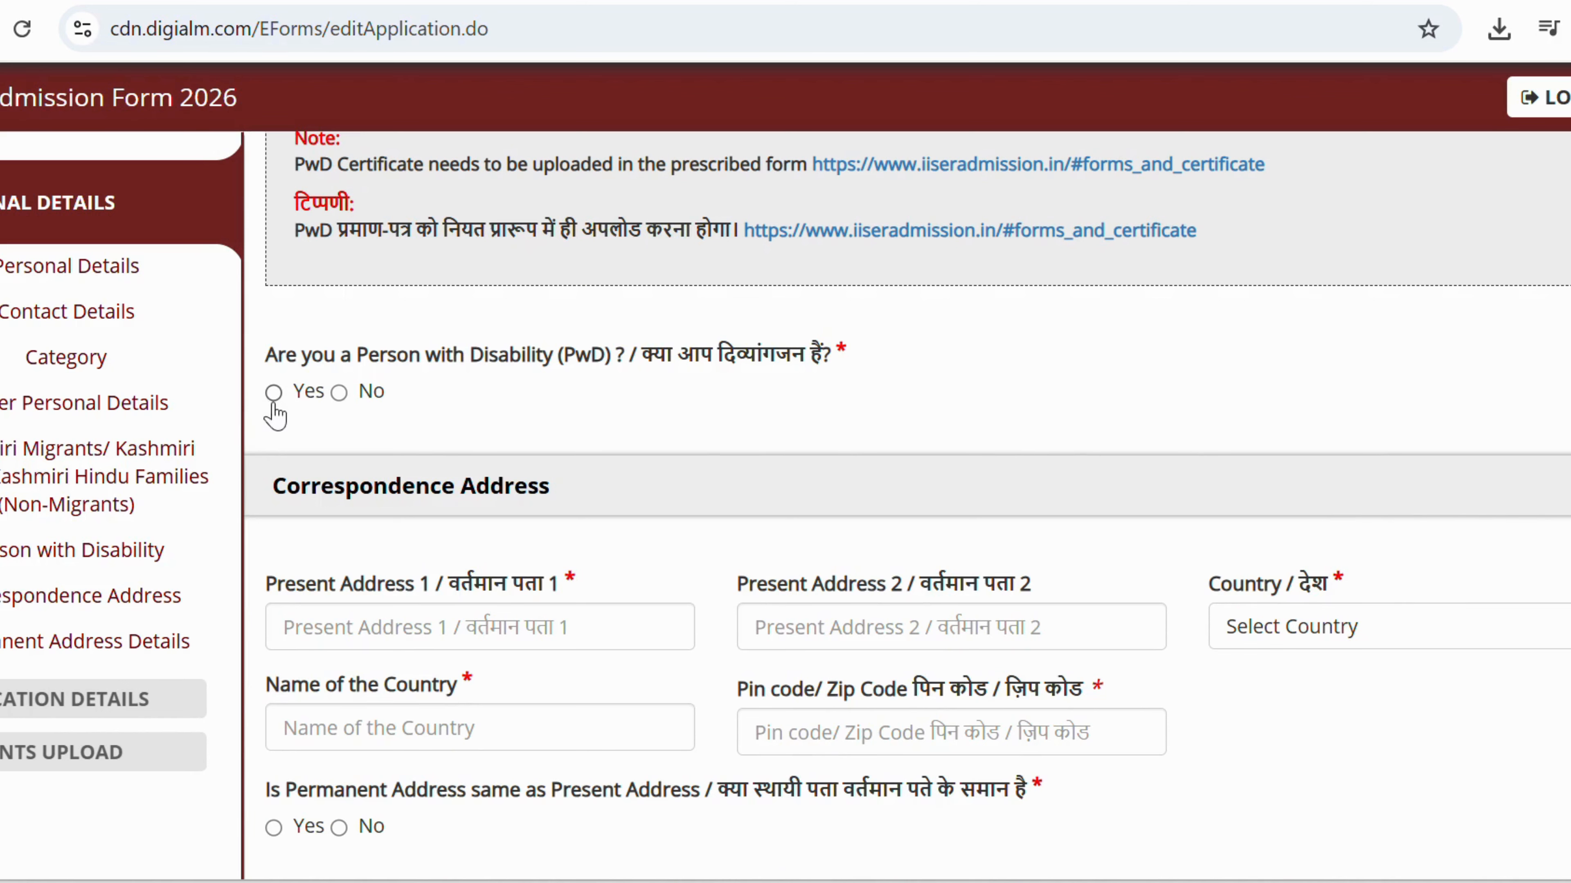
# Enter CHENNAI as present address line 1, then select India, Tamil Nadu and Chennai district.
pyautogui.scroll(-3, 338, 417)
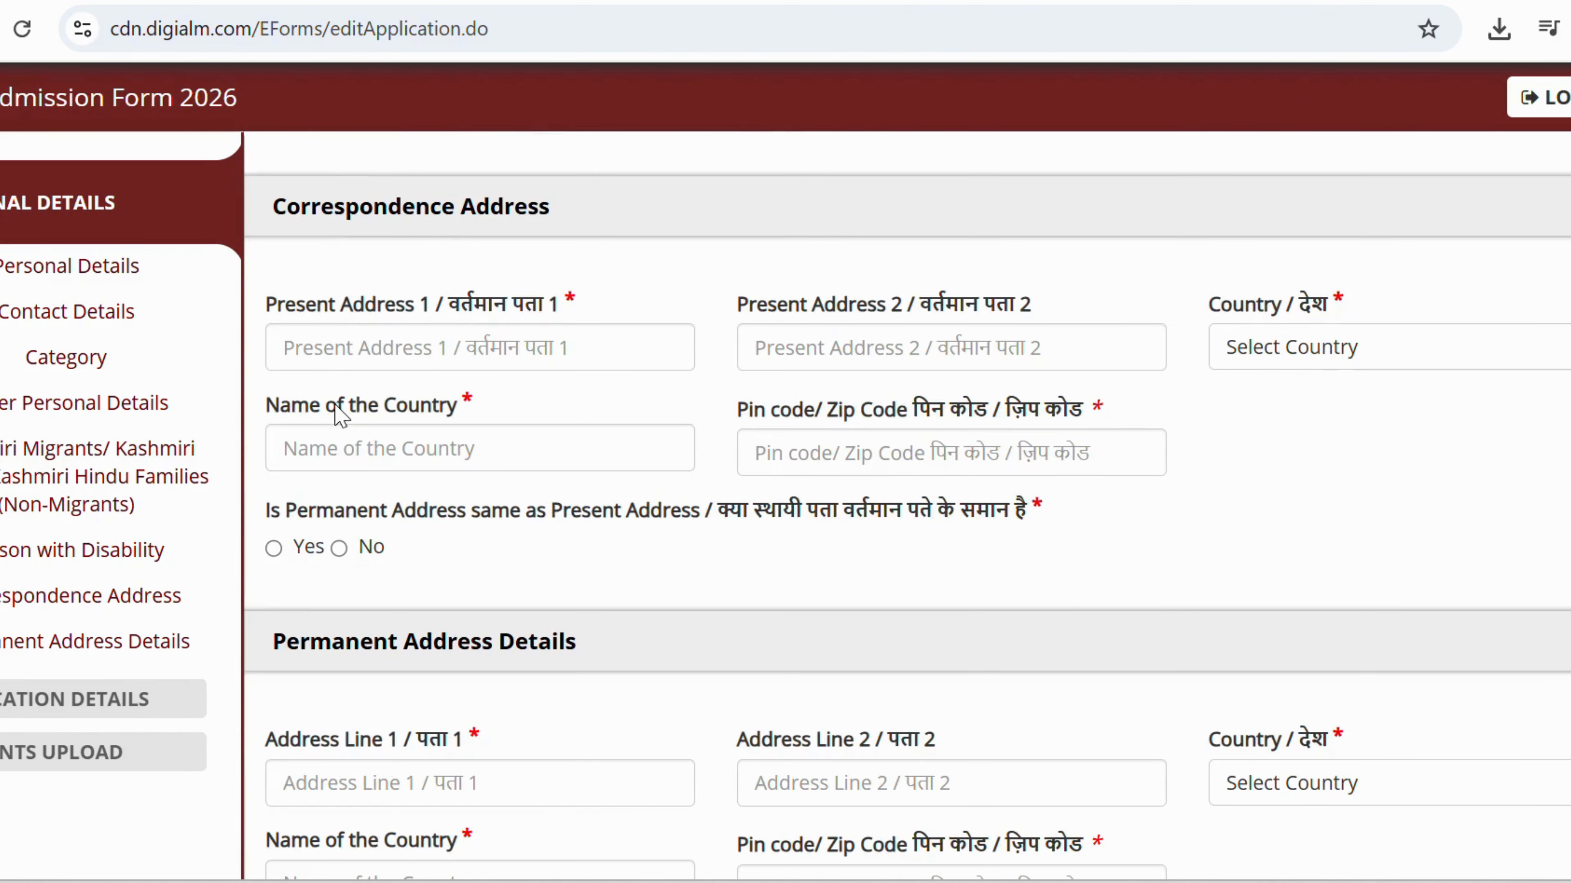
pyautogui.click(359, 337)
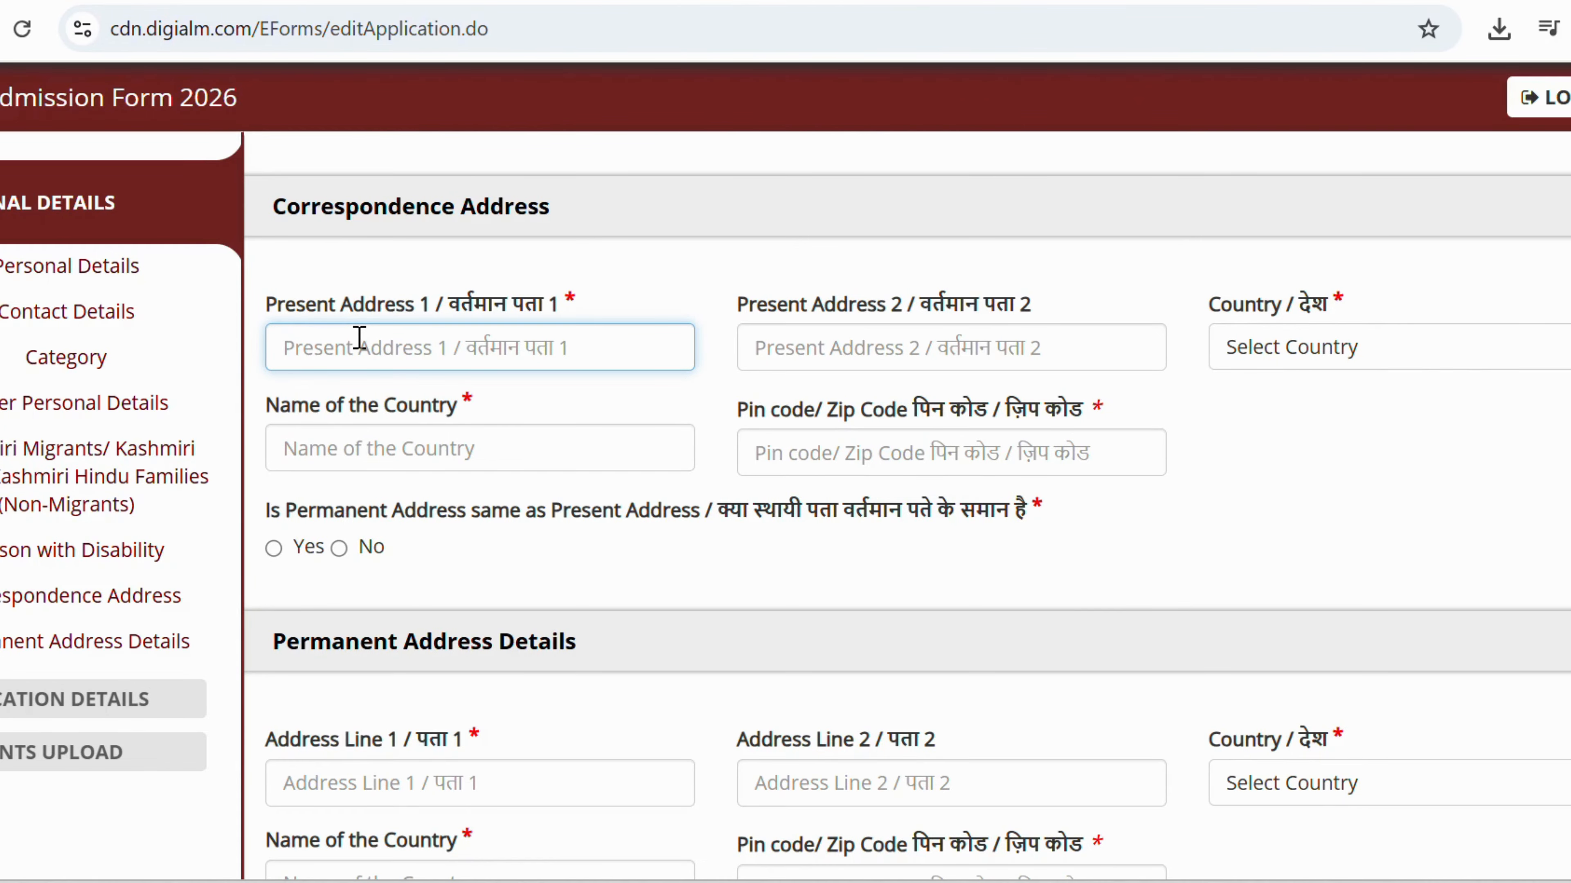
pyautogui.write('chennai')
pyautogui.press('Tab')
pyautogui.press('Tab')
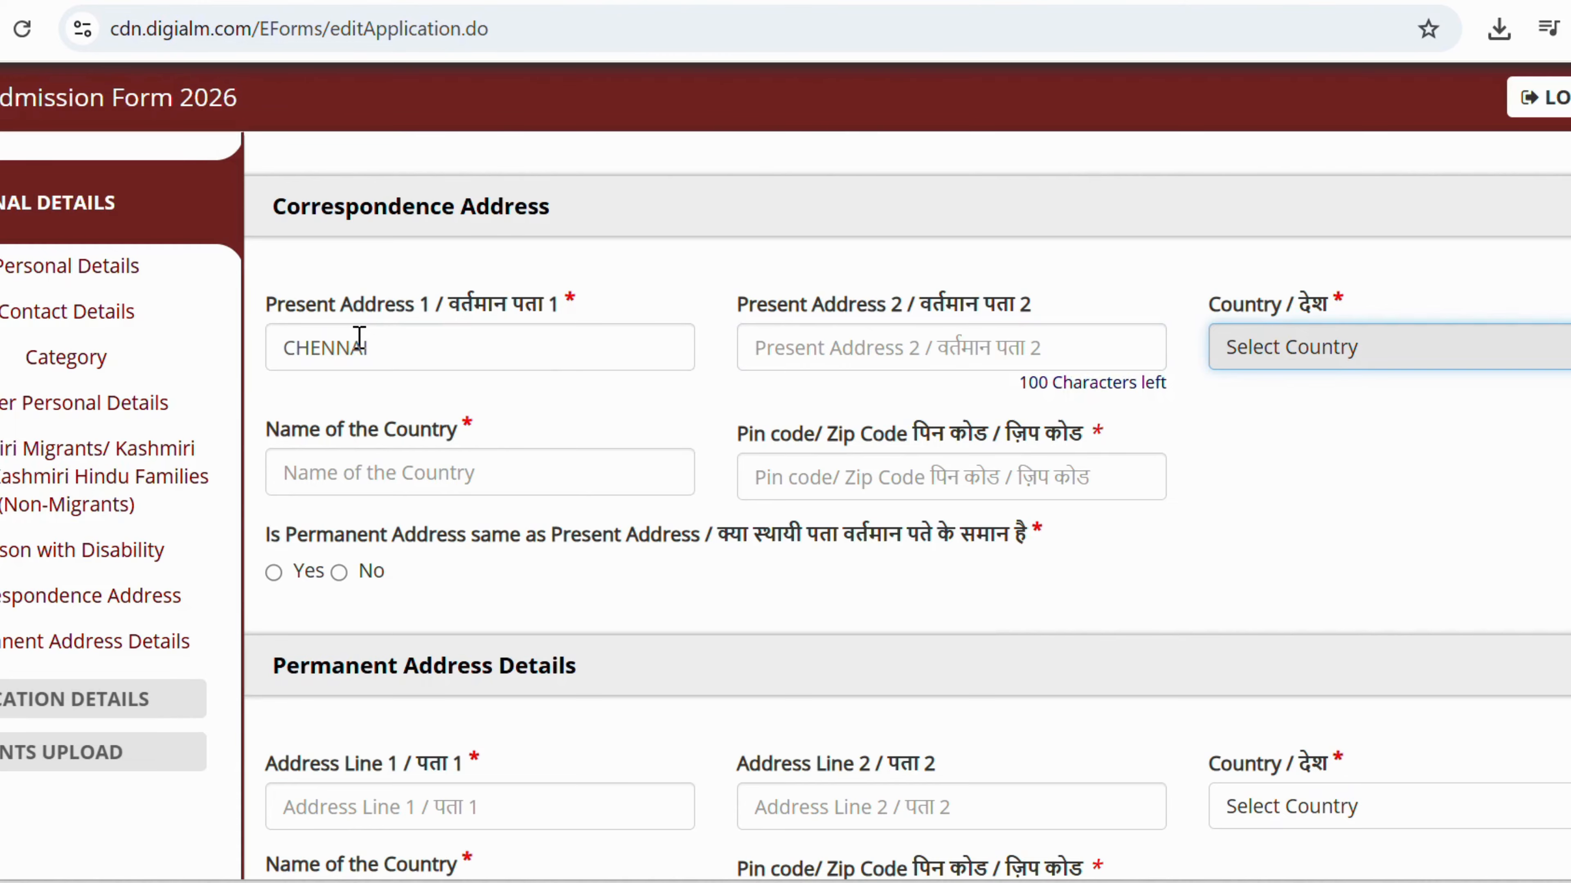
pyautogui.write('i')
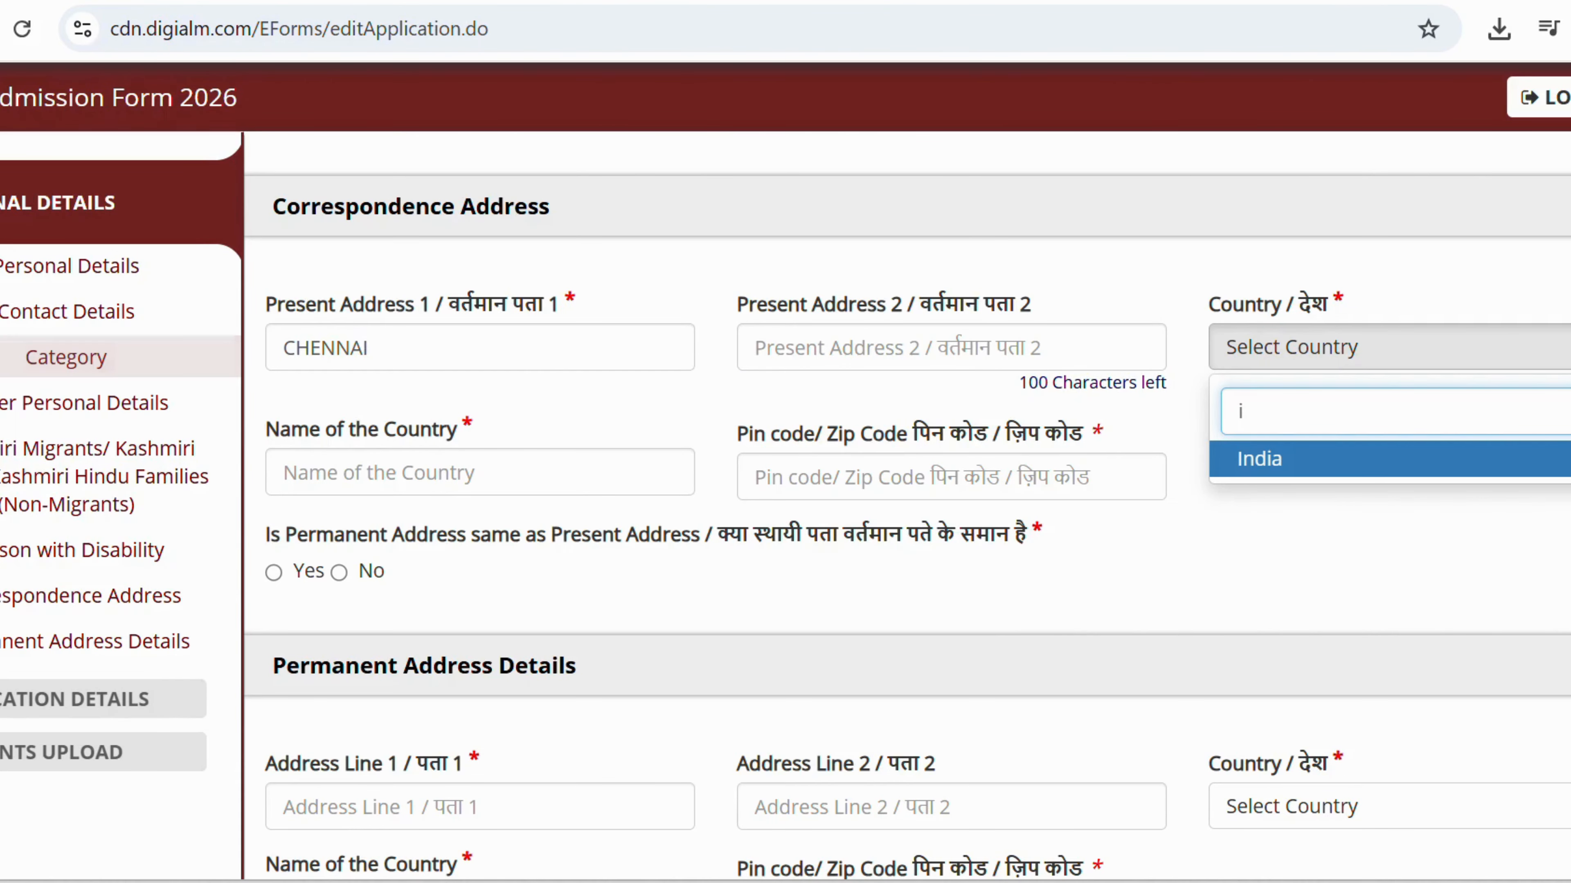
pyautogui.click(1300, 461)
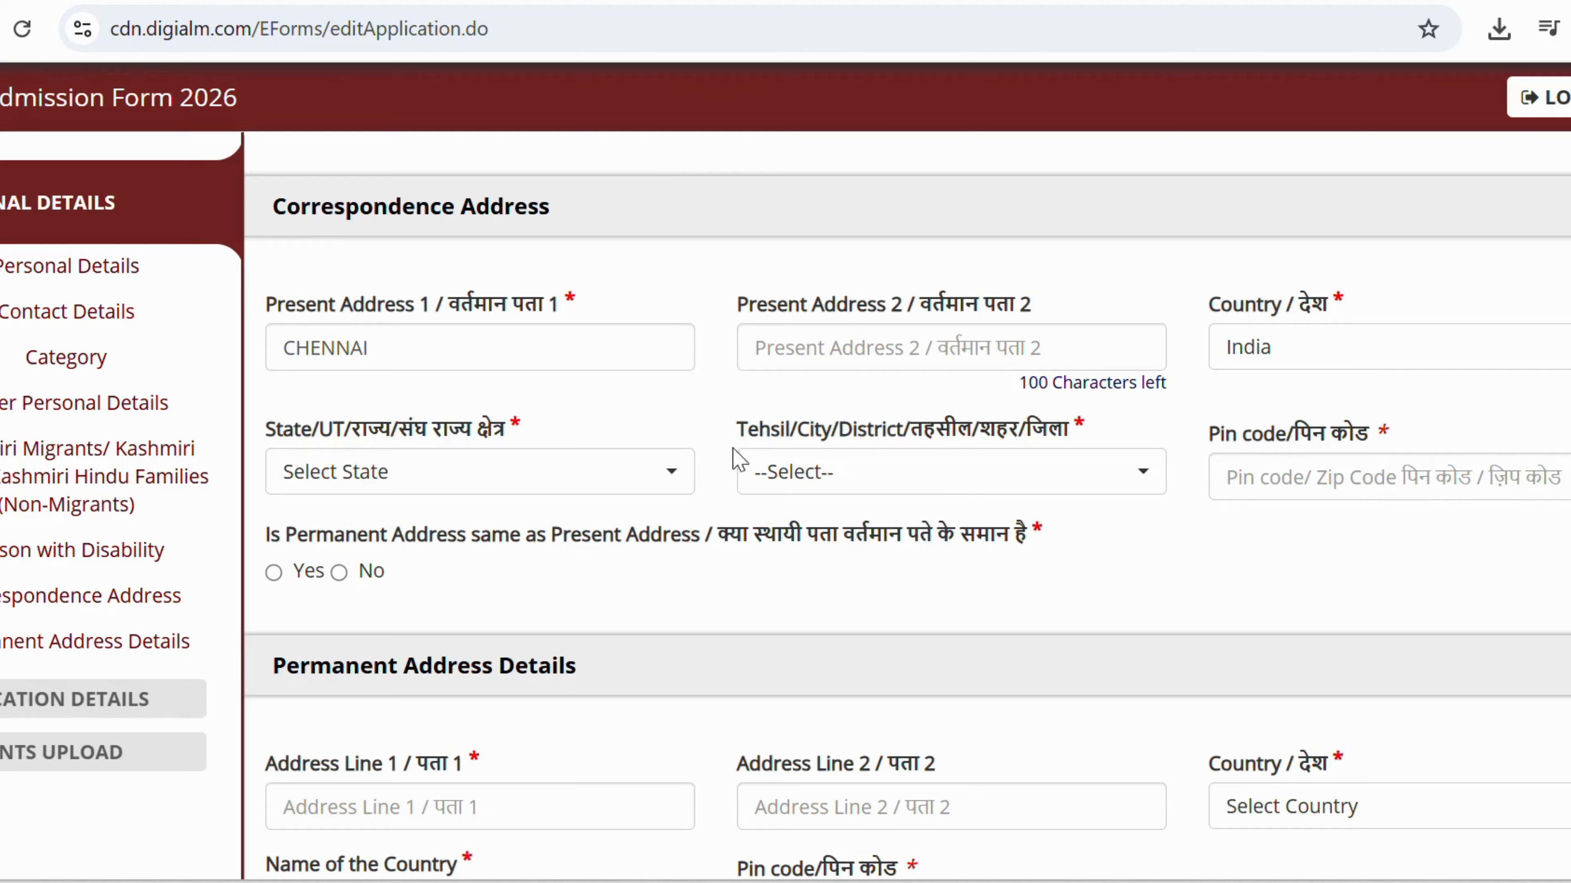
pyautogui.click(533, 486)
pyautogui.scroll(-5, 316, 210)
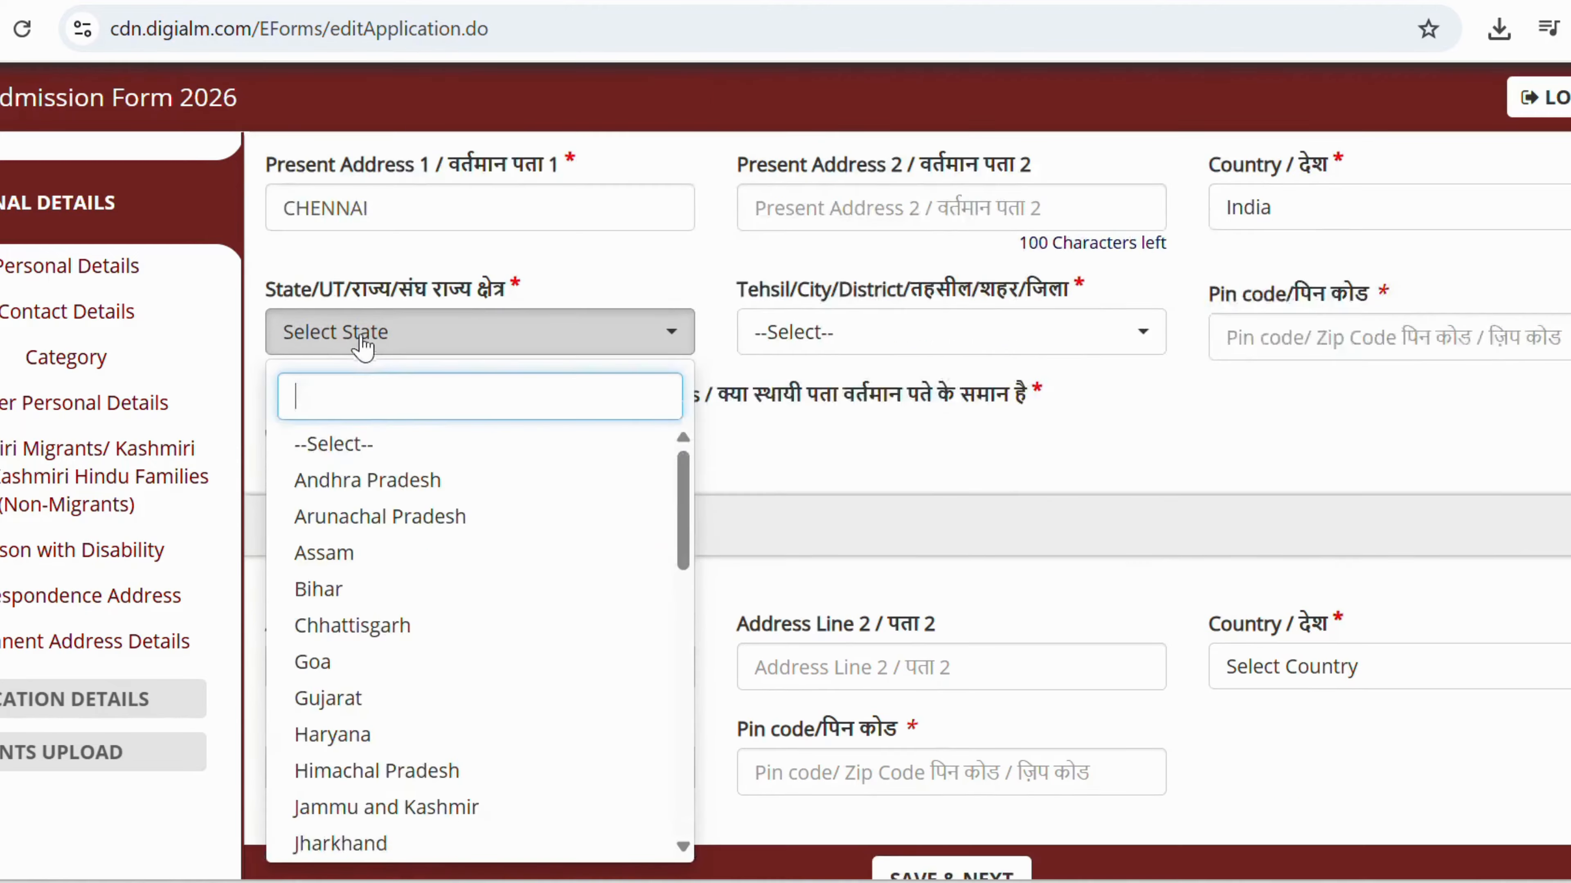
pyautogui.scroll(-10, 321, 365)
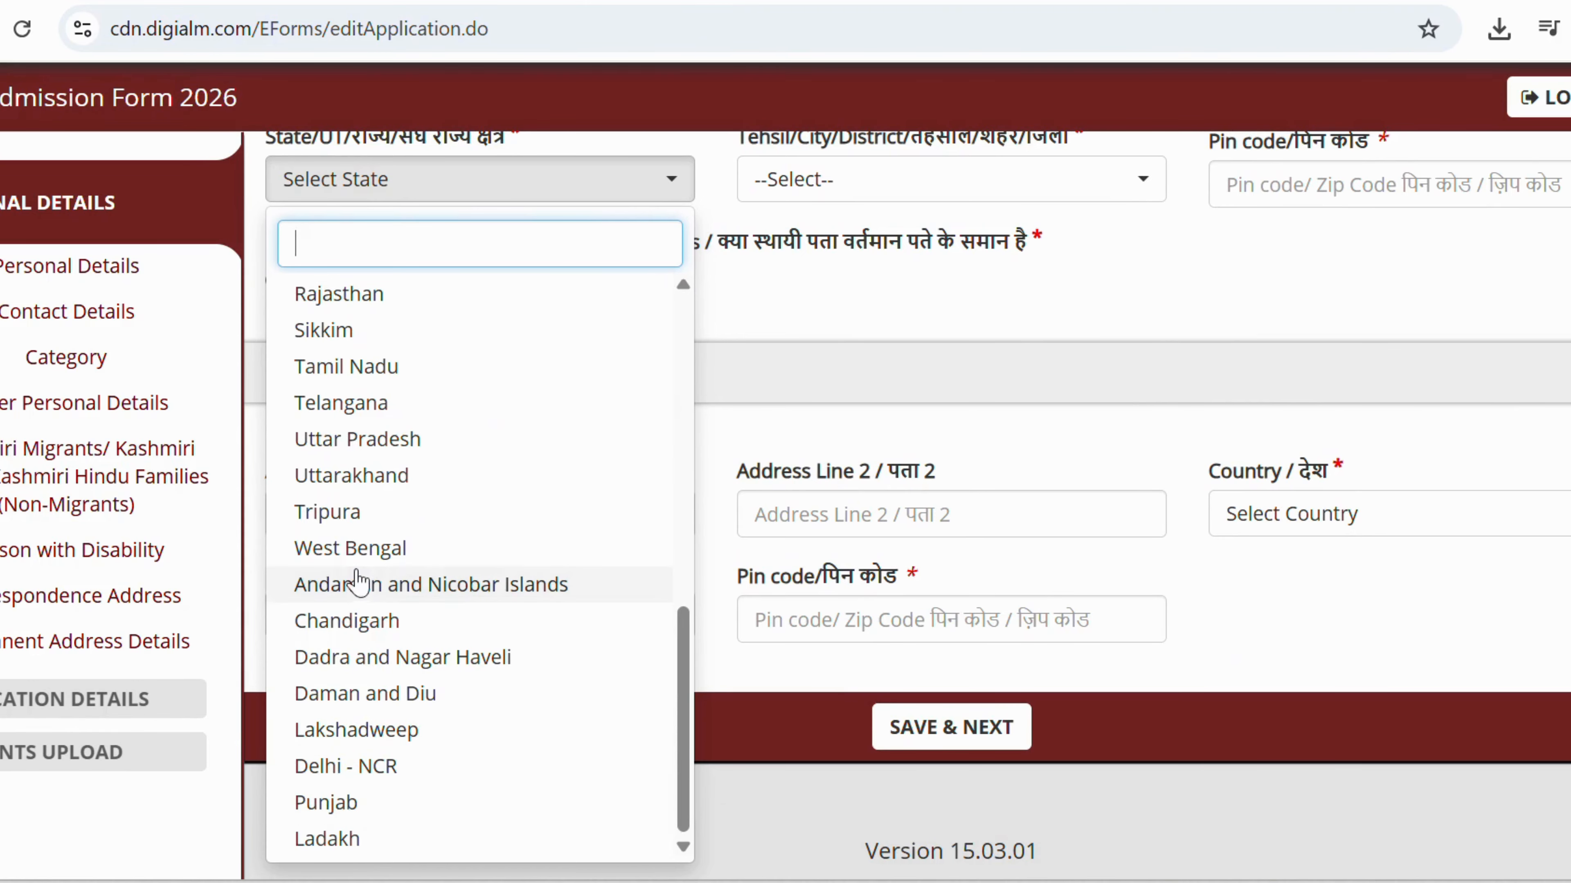
pyautogui.click(348, 368)
pyautogui.click(777, 179)
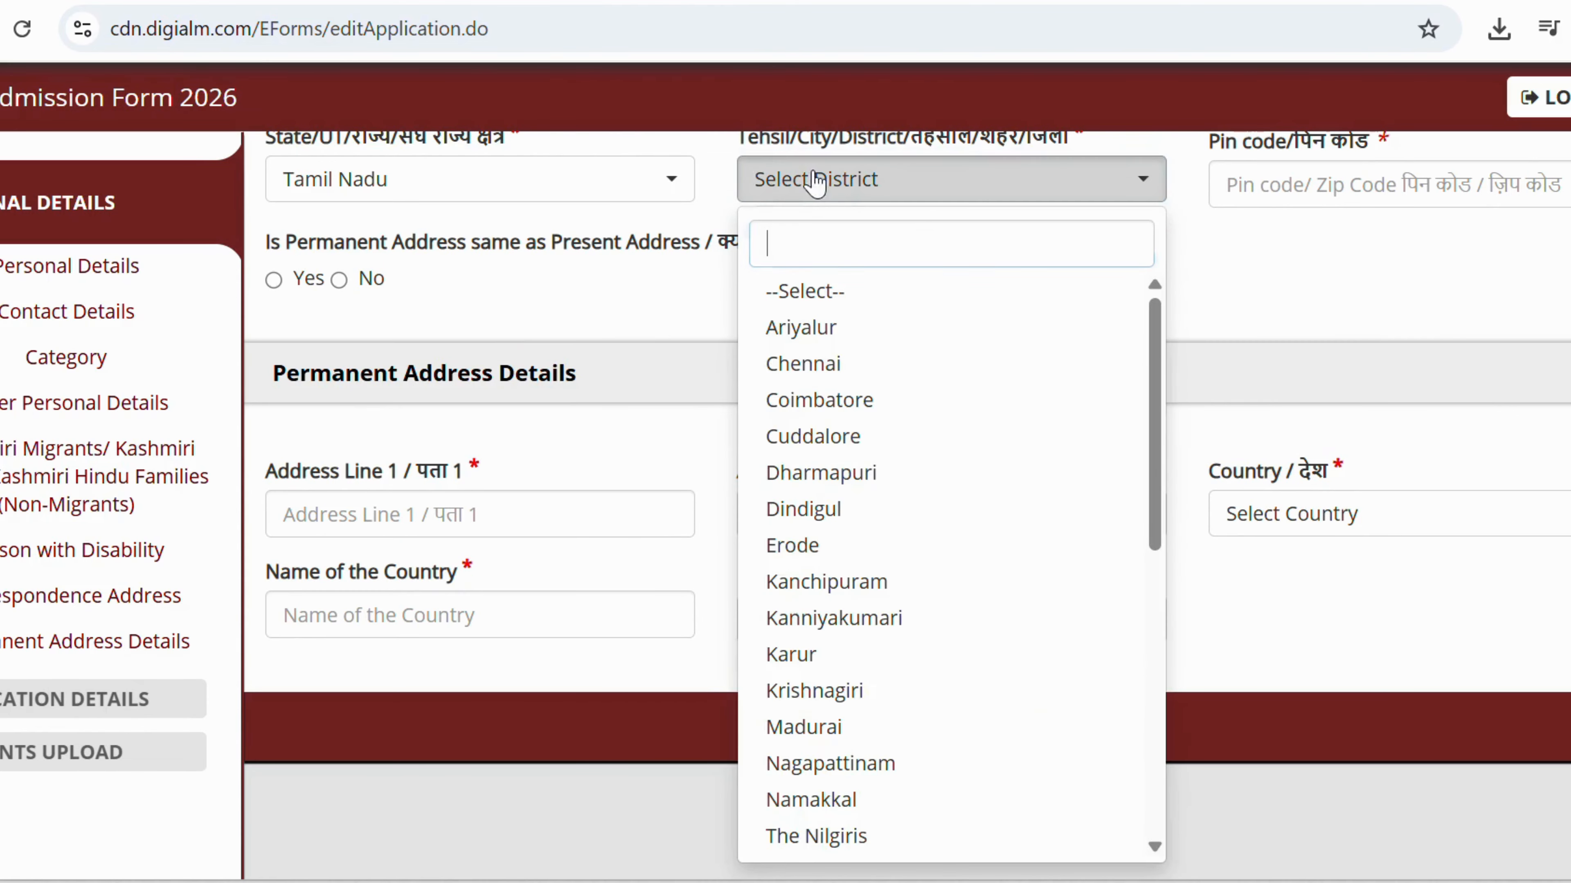
pyautogui.click(778, 365)
# Enter pin code 600040, mark the permanent address same as present, and save.
pyautogui.click(1302, 197)
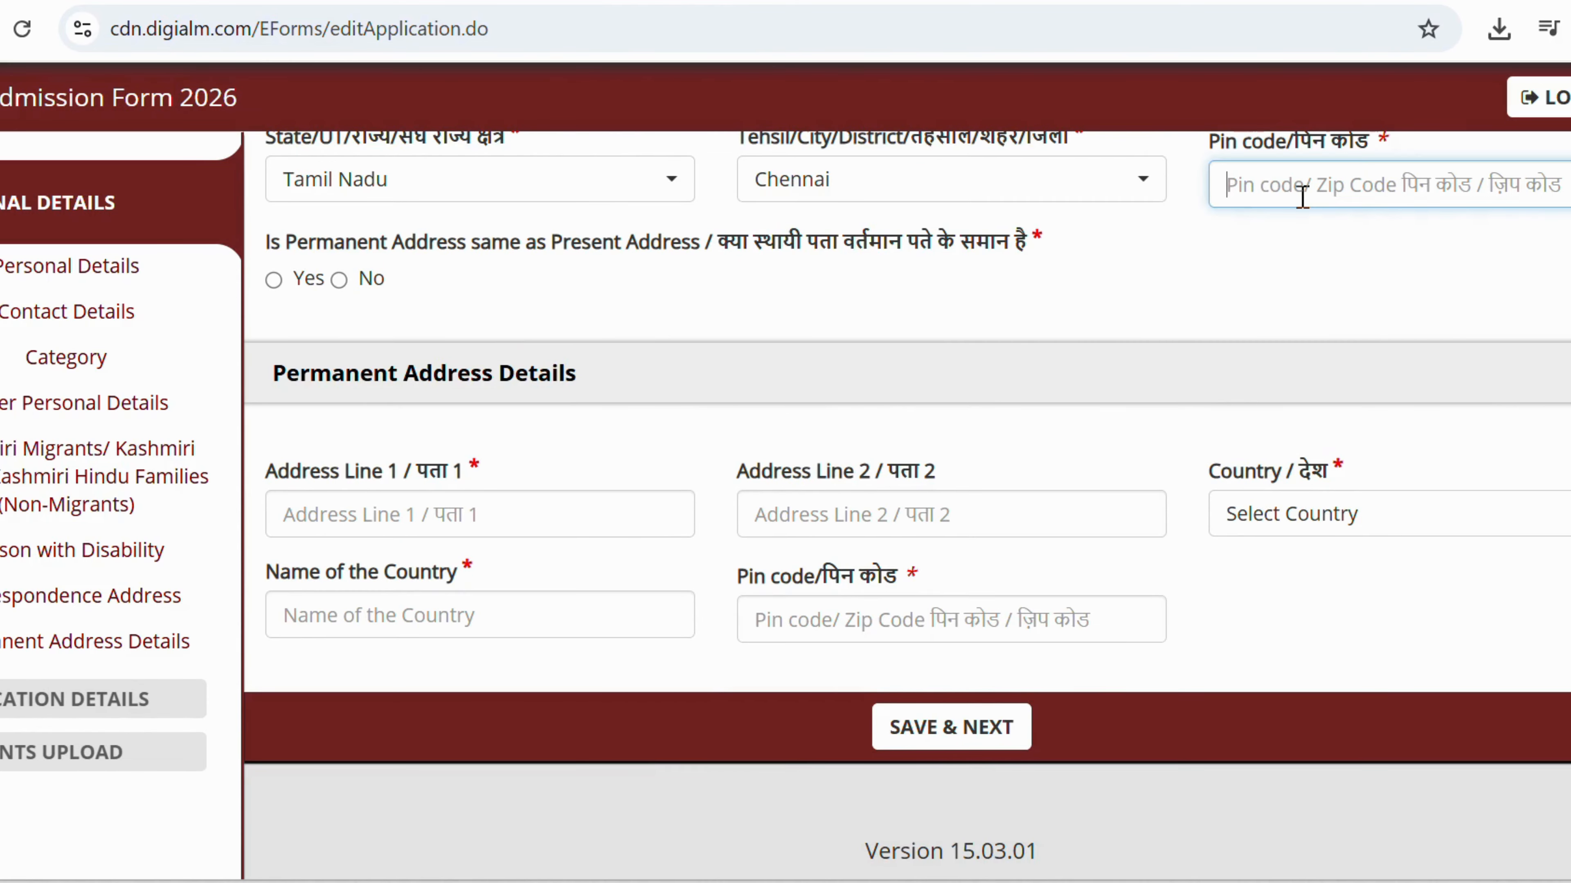
pyautogui.write('600040')
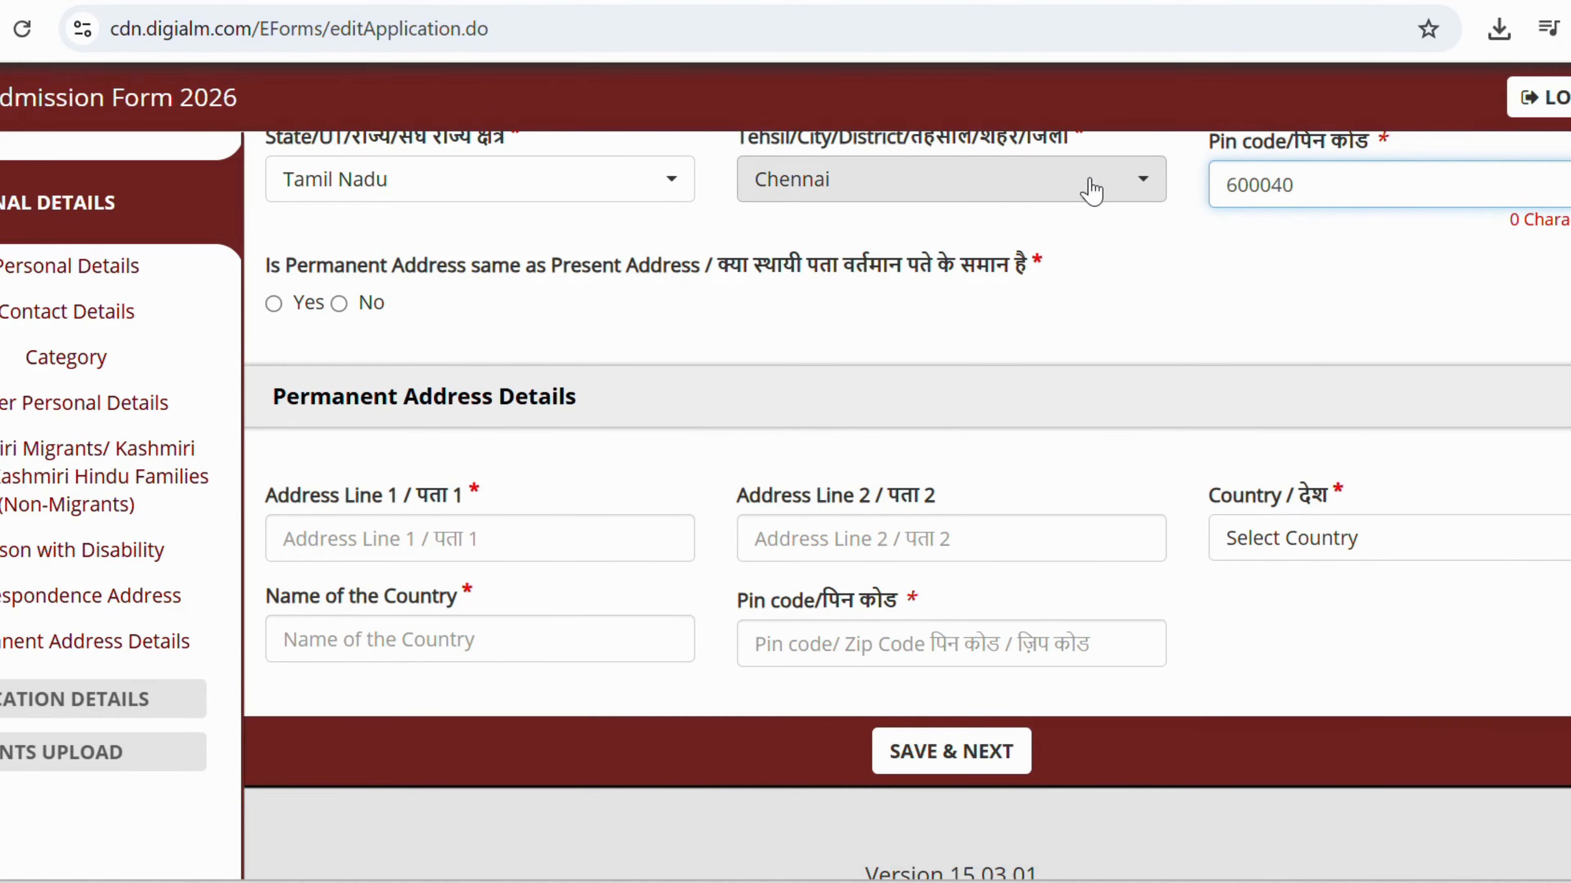
pyautogui.click(279, 314)
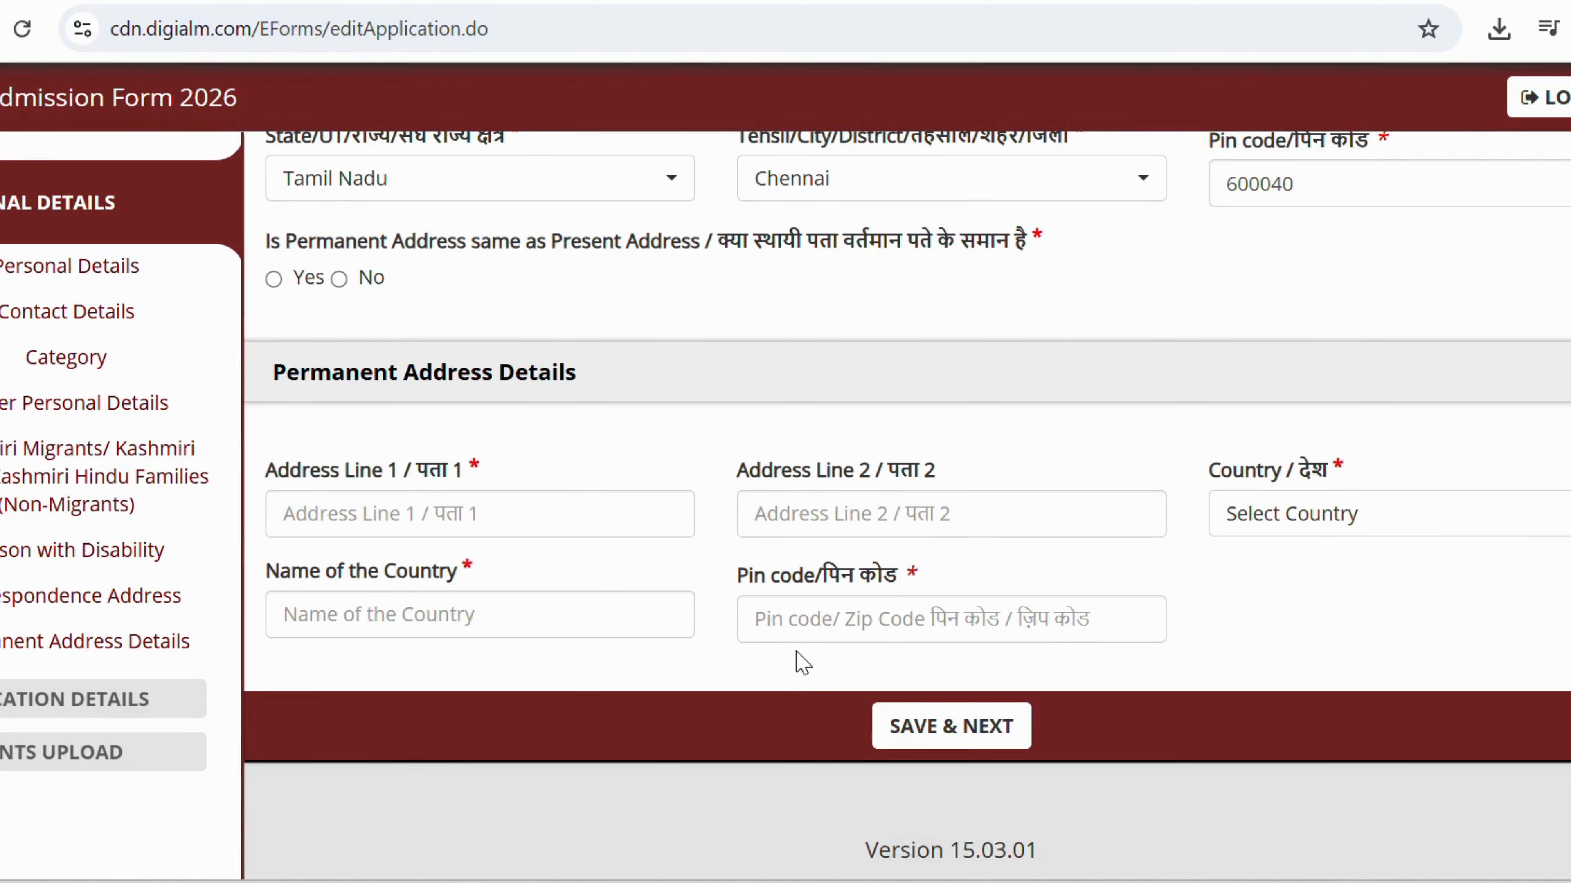
pyautogui.click(273, 279)
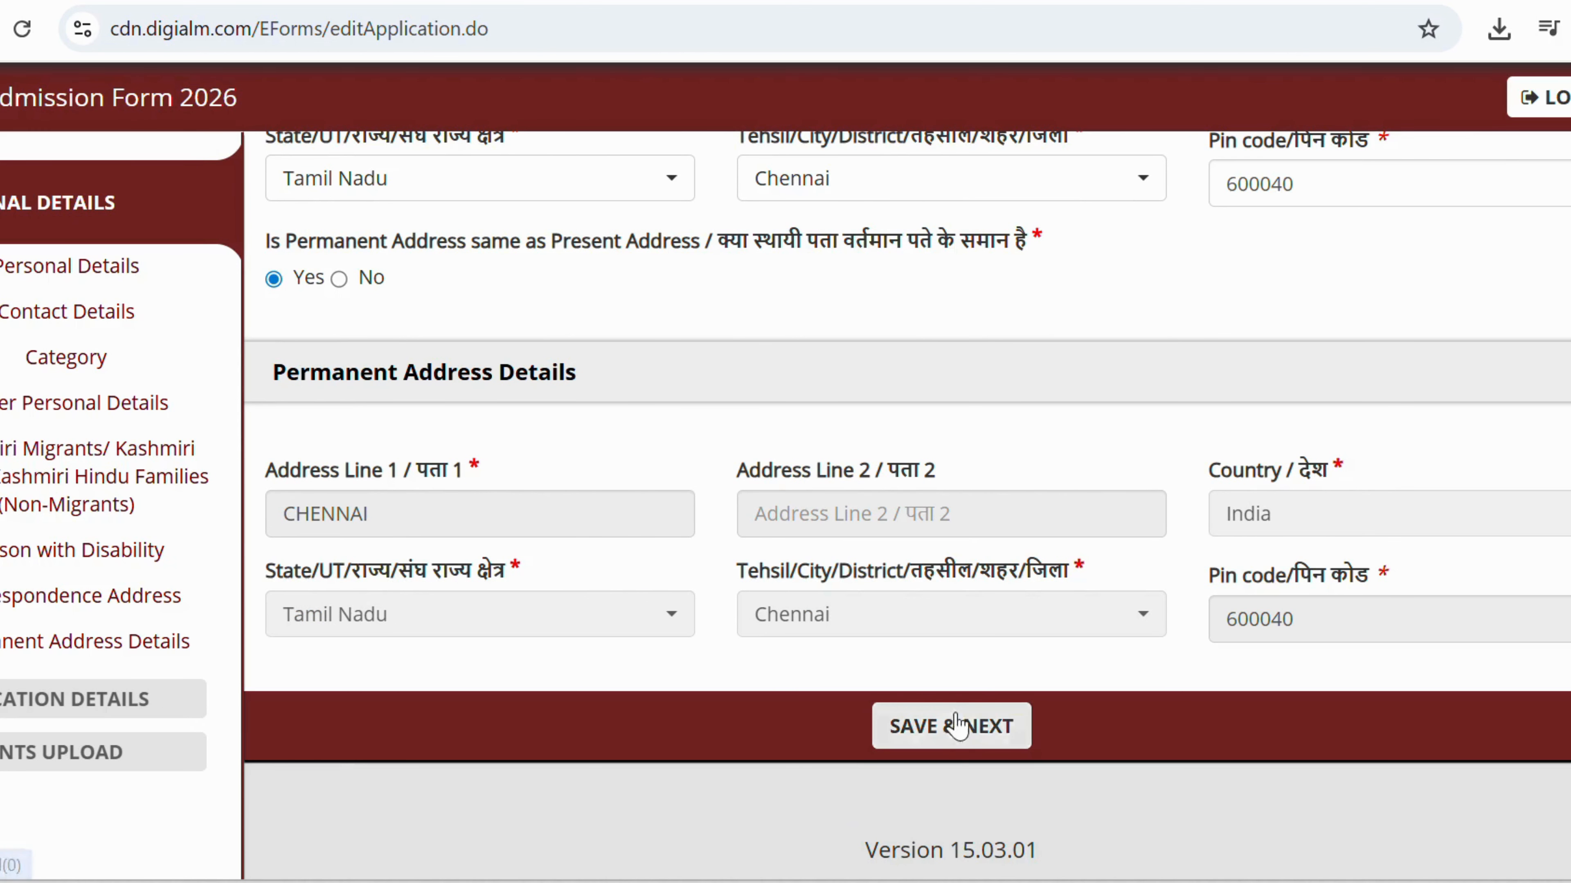
pyautogui.click(932, 726)
# Dismiss the alert, fill in the alternate e-mail address, and save the personal details.
pyautogui.click(933, 337)
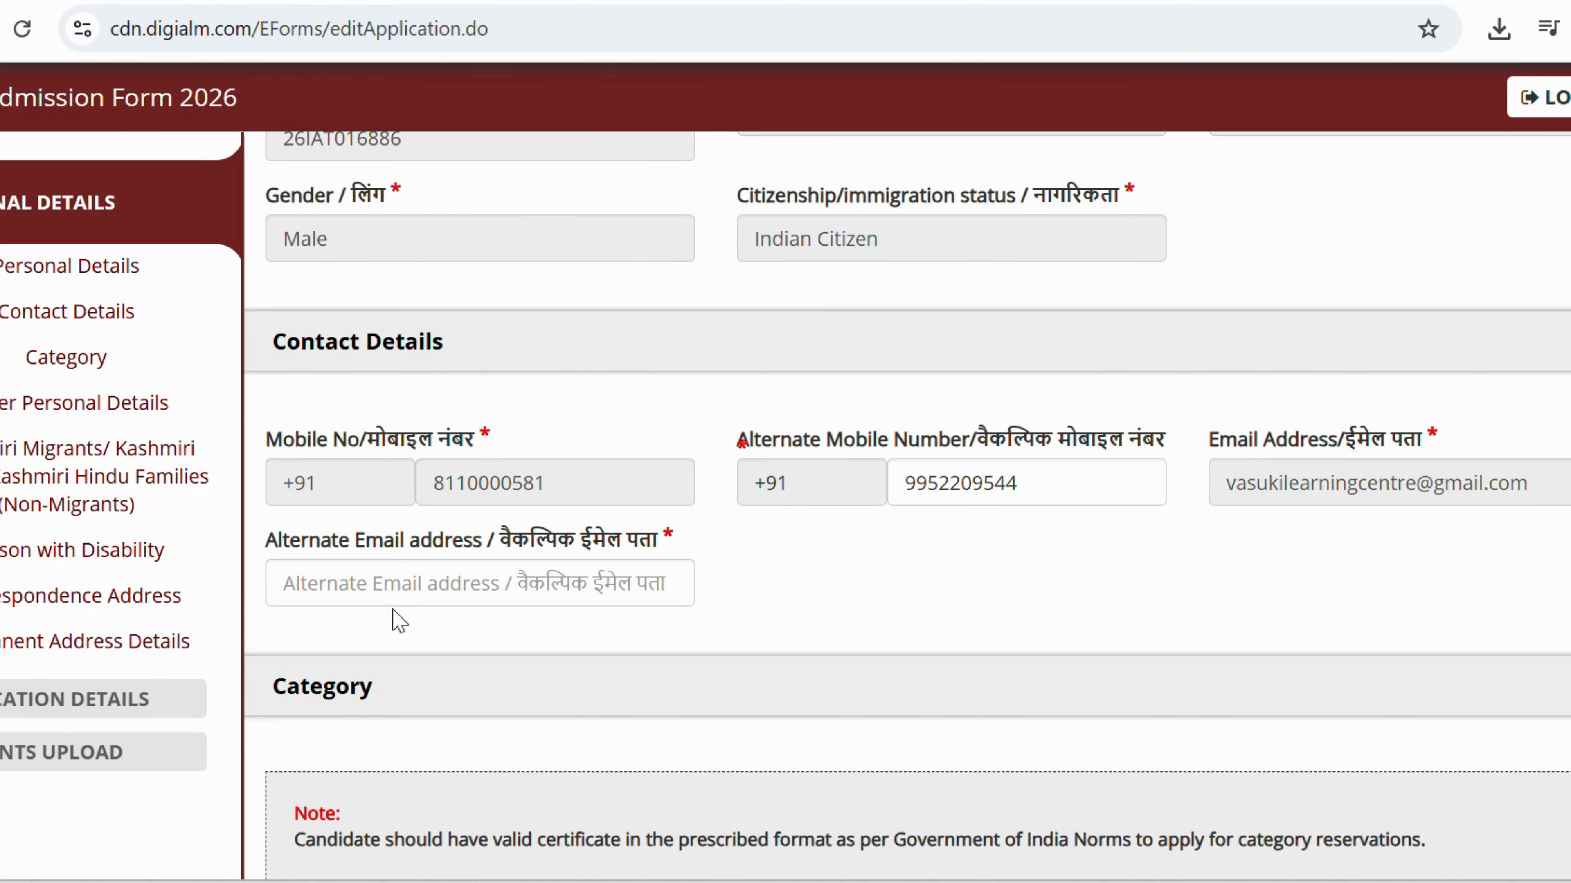
pyautogui.click(396, 598)
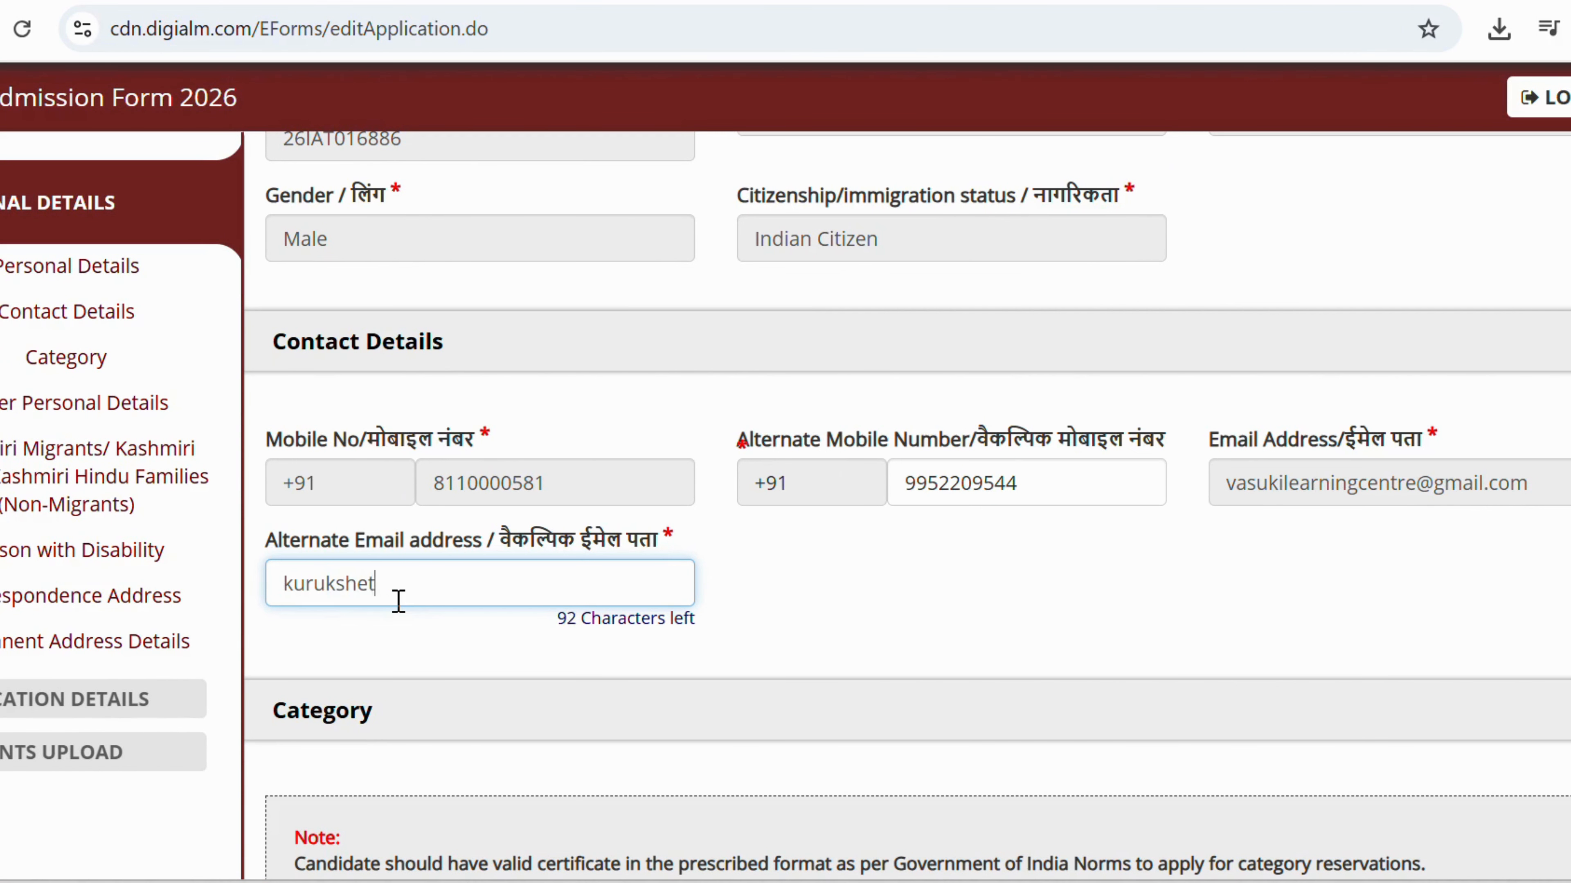
pyautogui.scroll(-15, 347, 411)
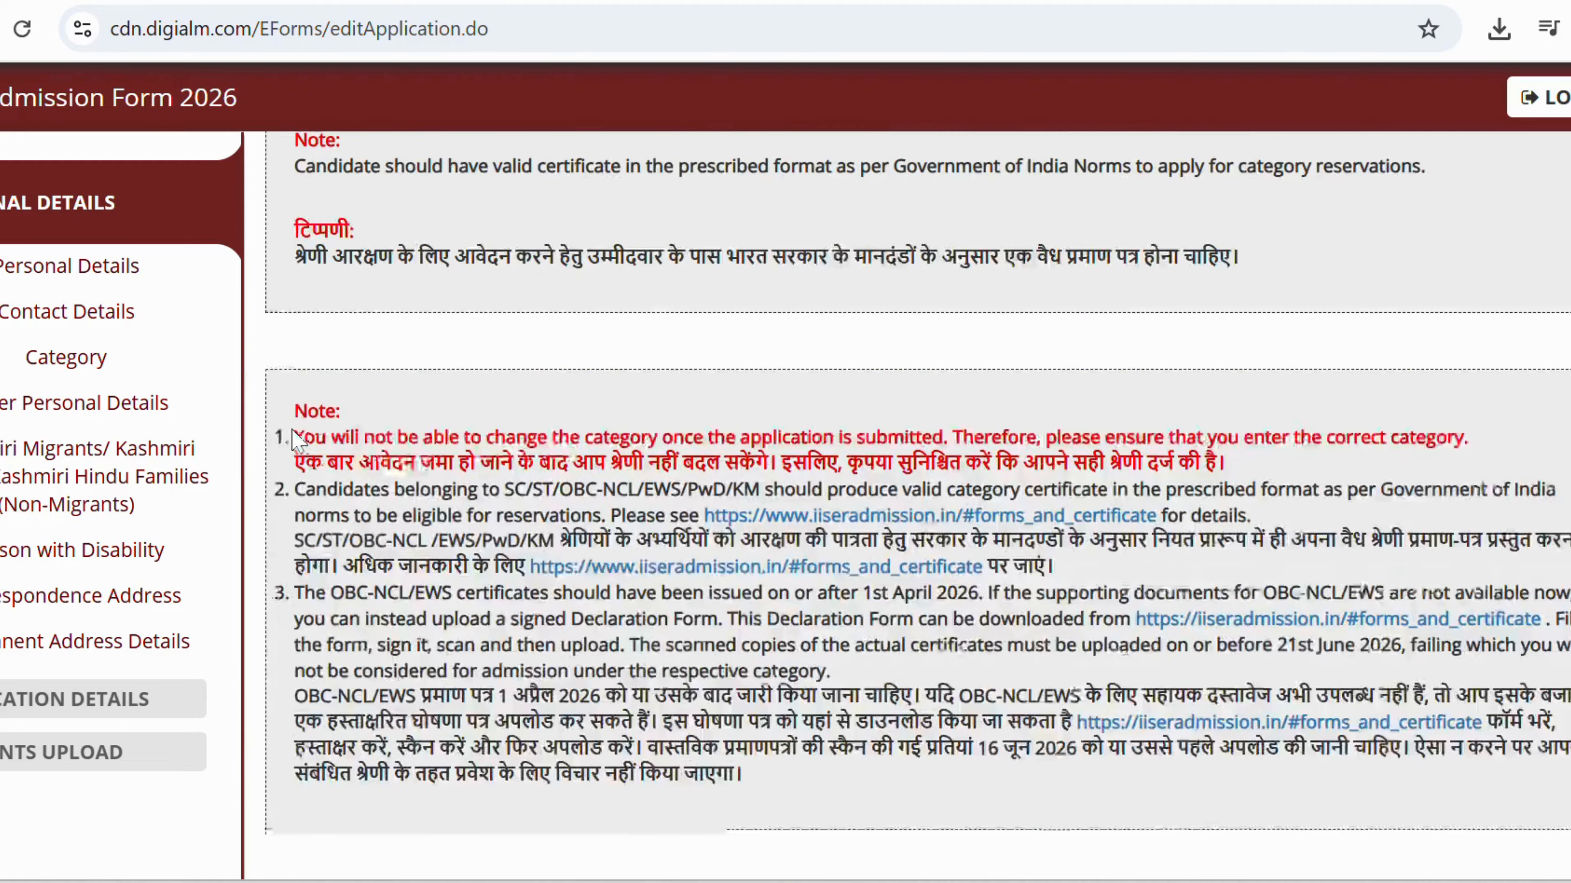
pyautogui.scroll(-20, 347, 412)
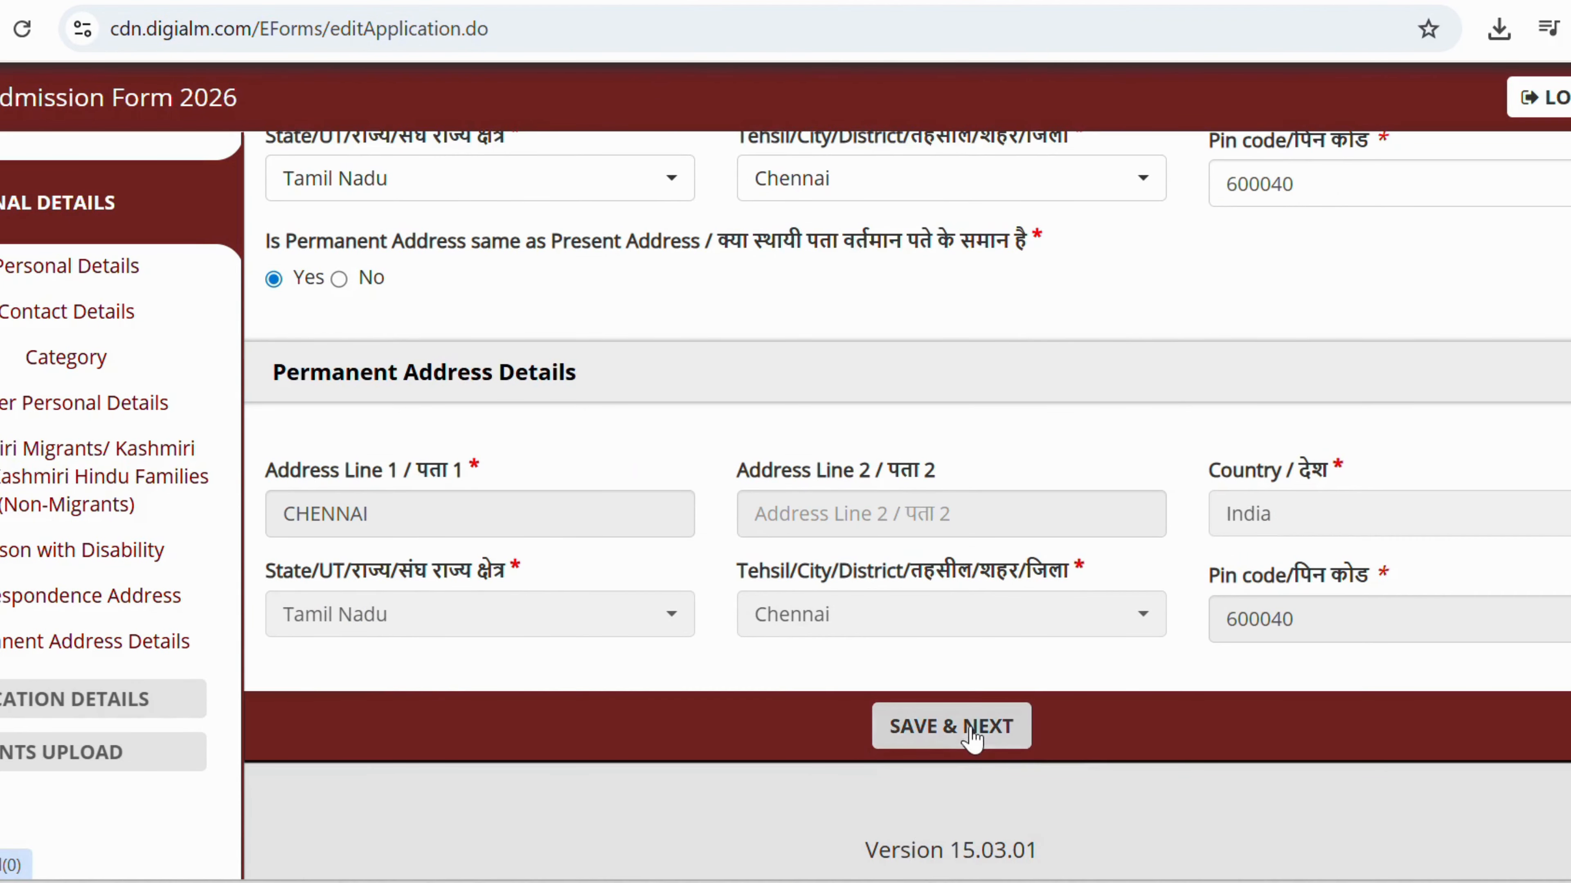
pyautogui.click(972, 728)
pyautogui.click(1051, 229)
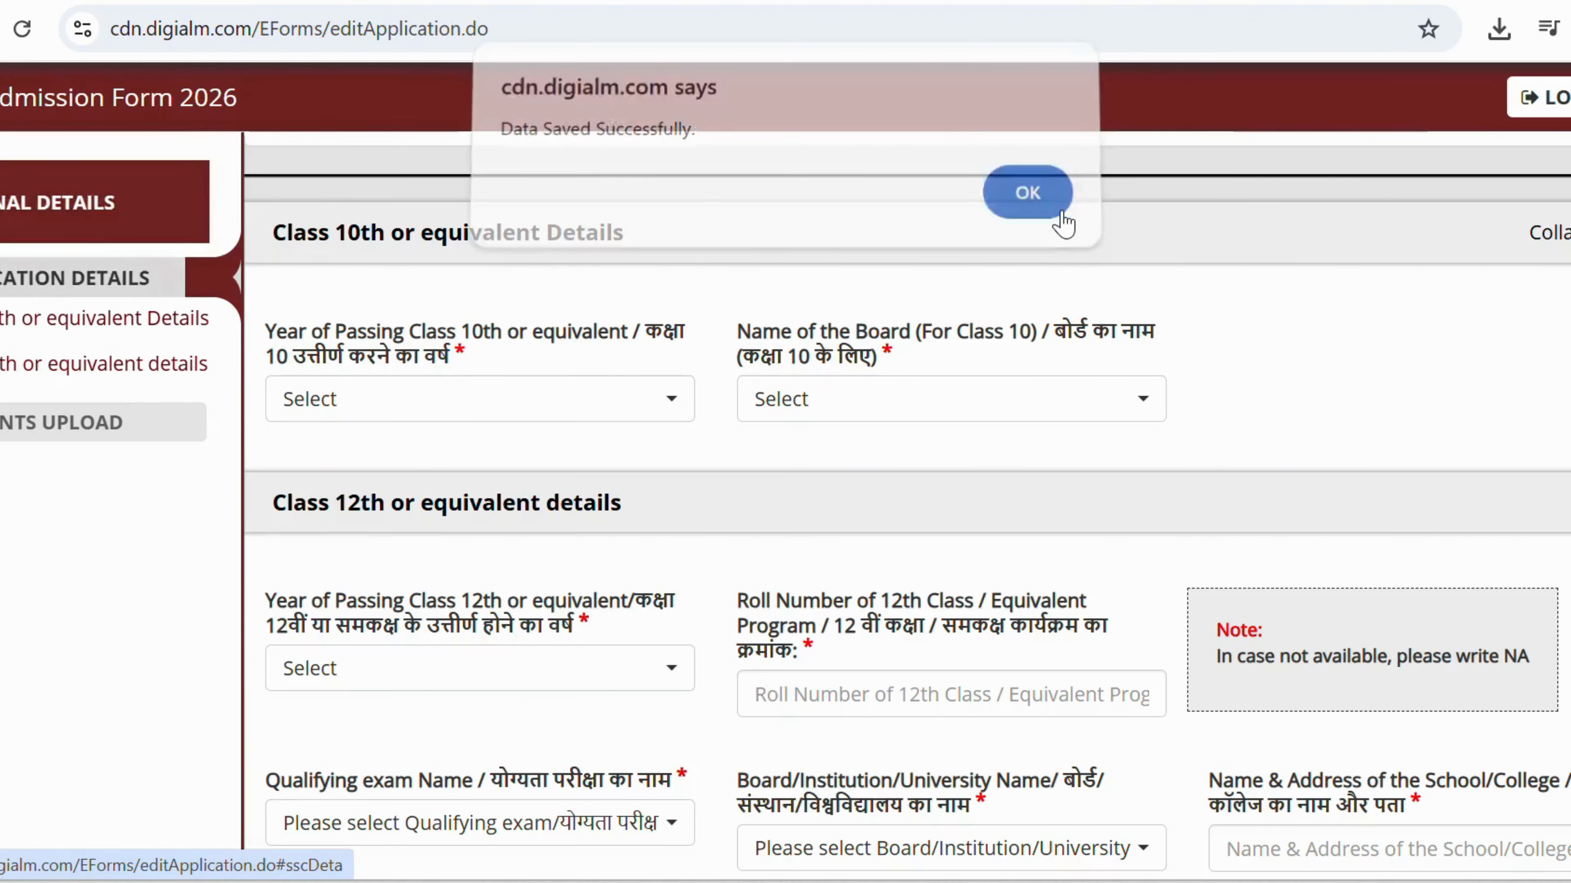
# Set Class 10th passing year 2024, board Others, and type 'State Board of School Examinat' as the board name.
pyautogui.click(464, 408)
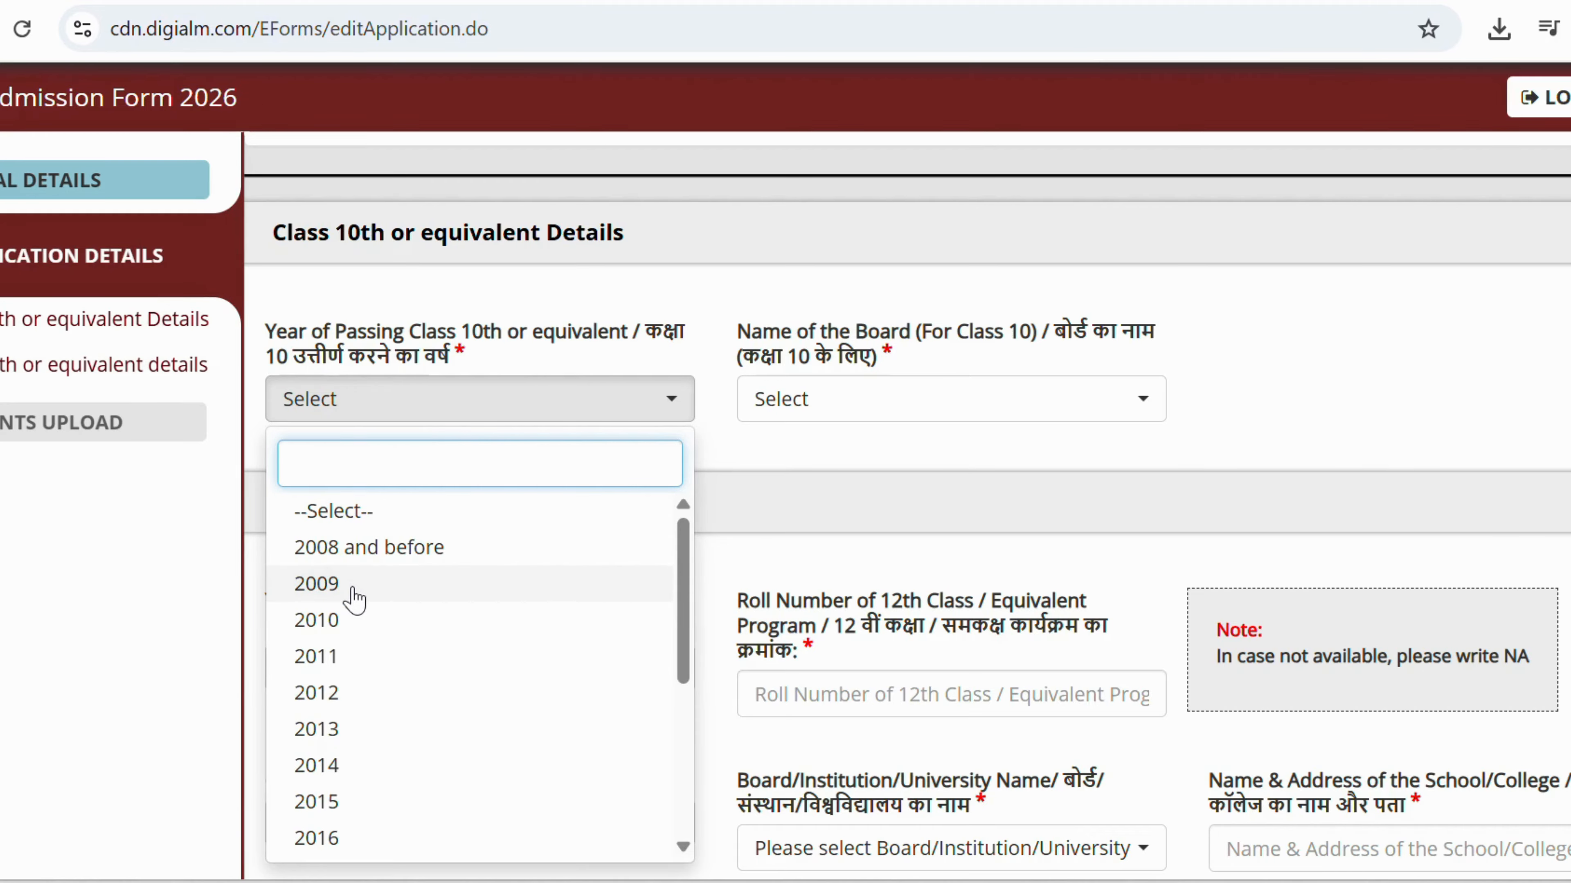
pyautogui.scroll(-5, 351, 600)
pyautogui.click(327, 803)
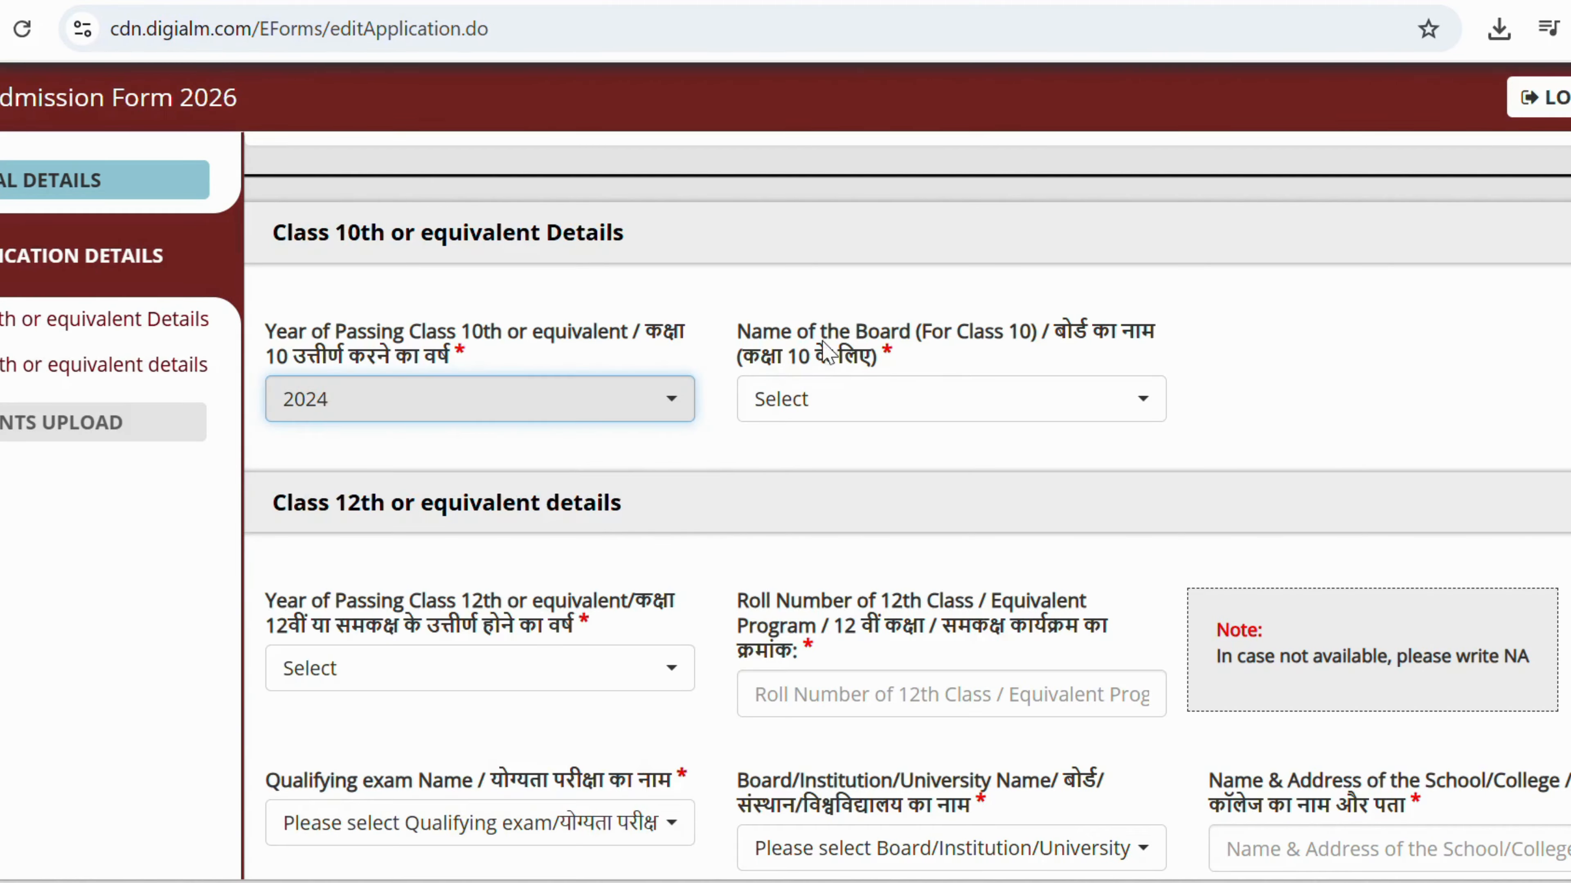
pyautogui.click(903, 408)
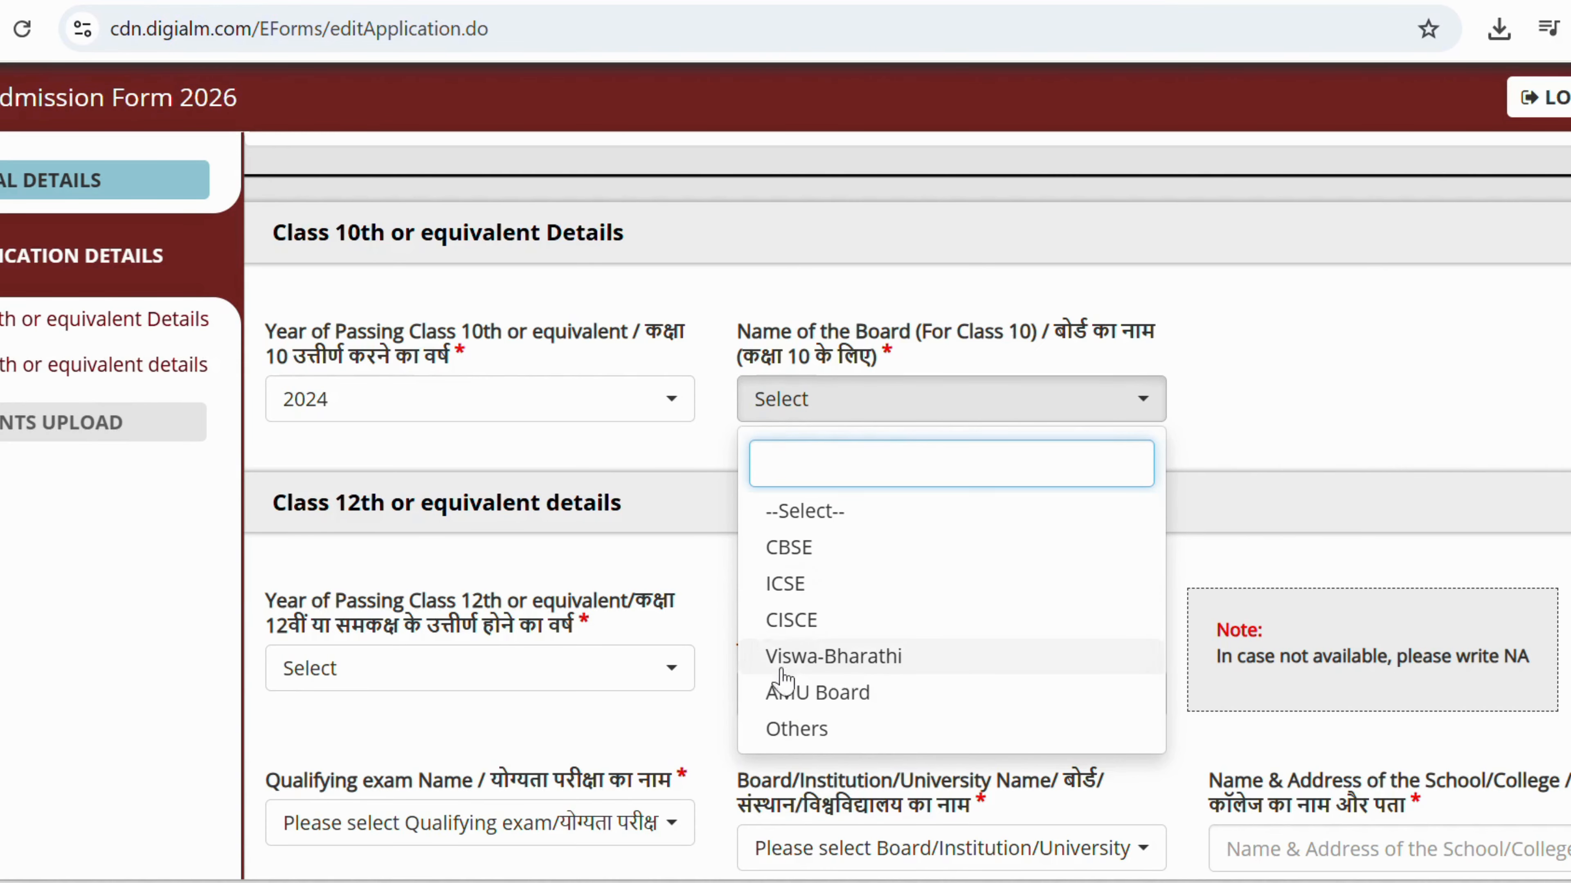
pyautogui.click(784, 736)
pyautogui.click(1294, 379)
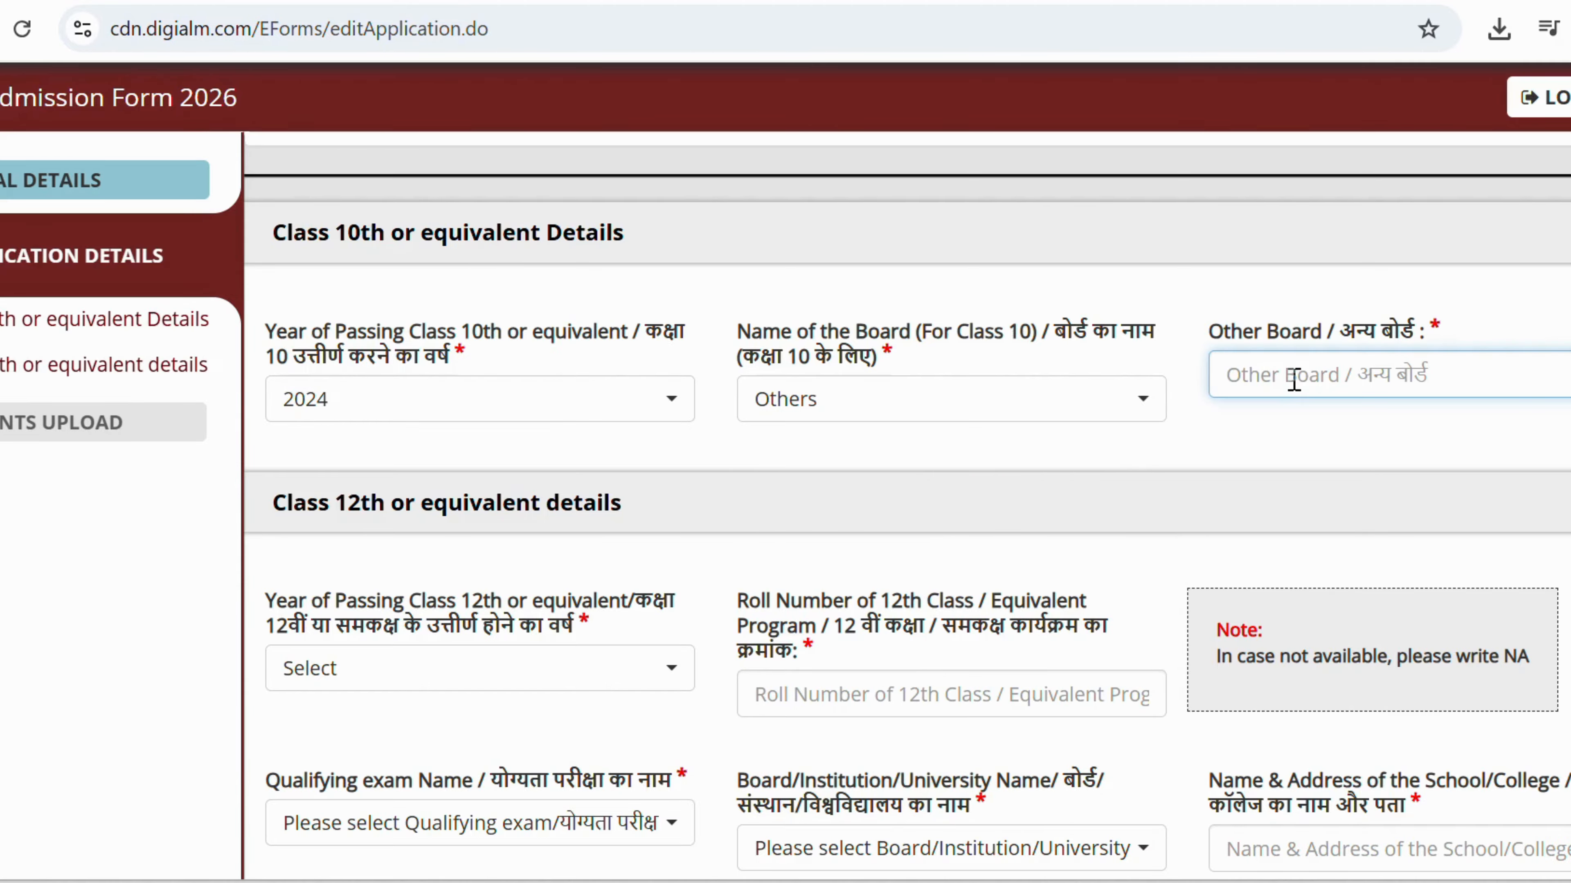
pyautogui.write('St')
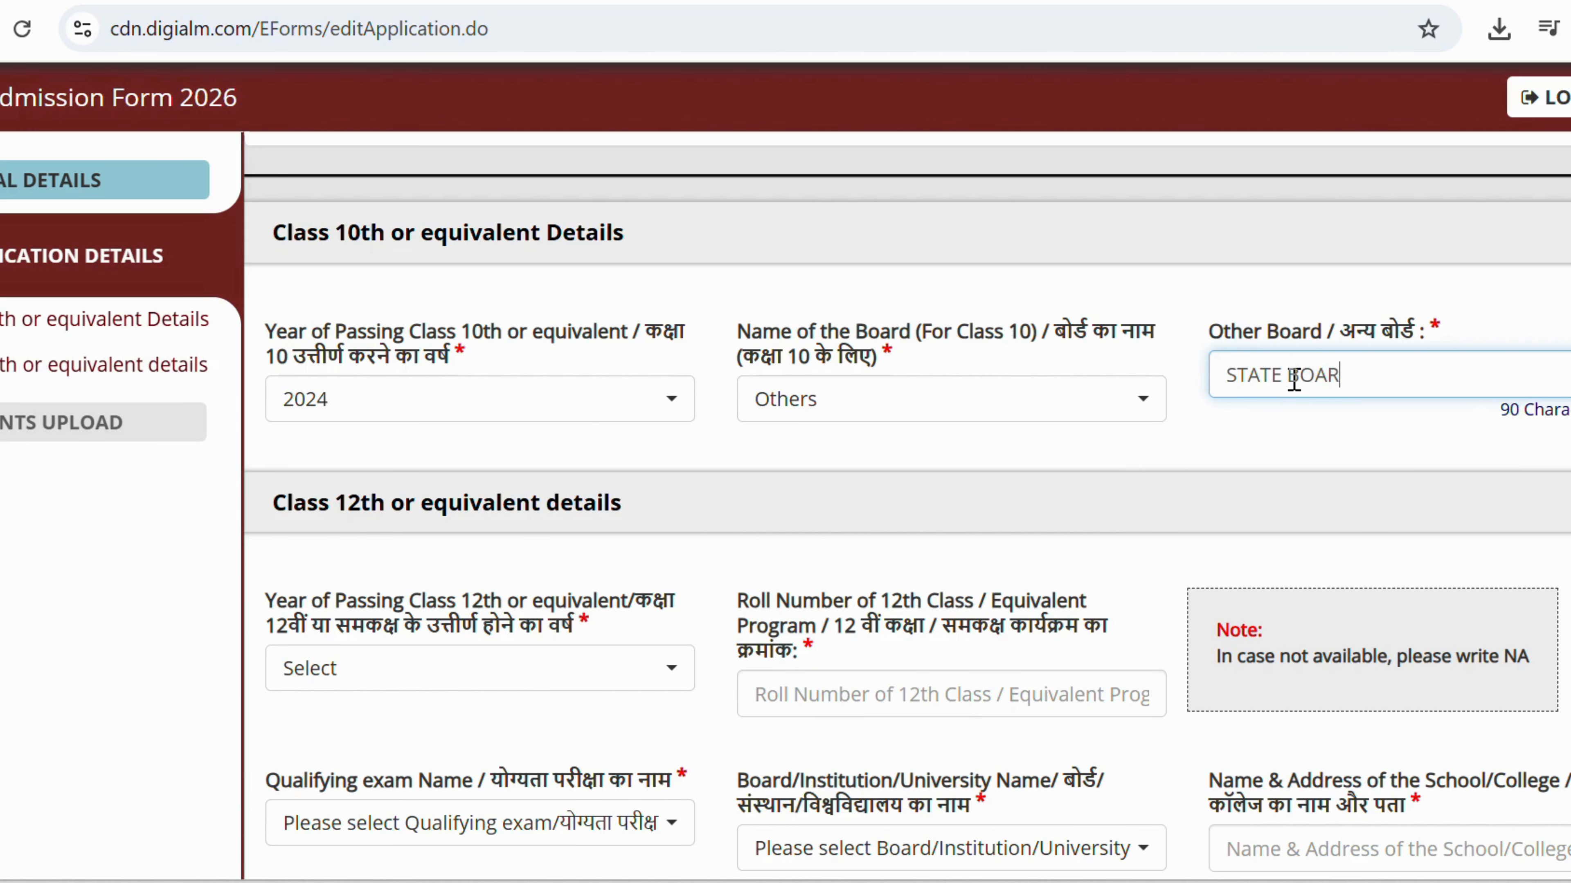
pyautogui.write('ATE BOARD OF SChOOL E')
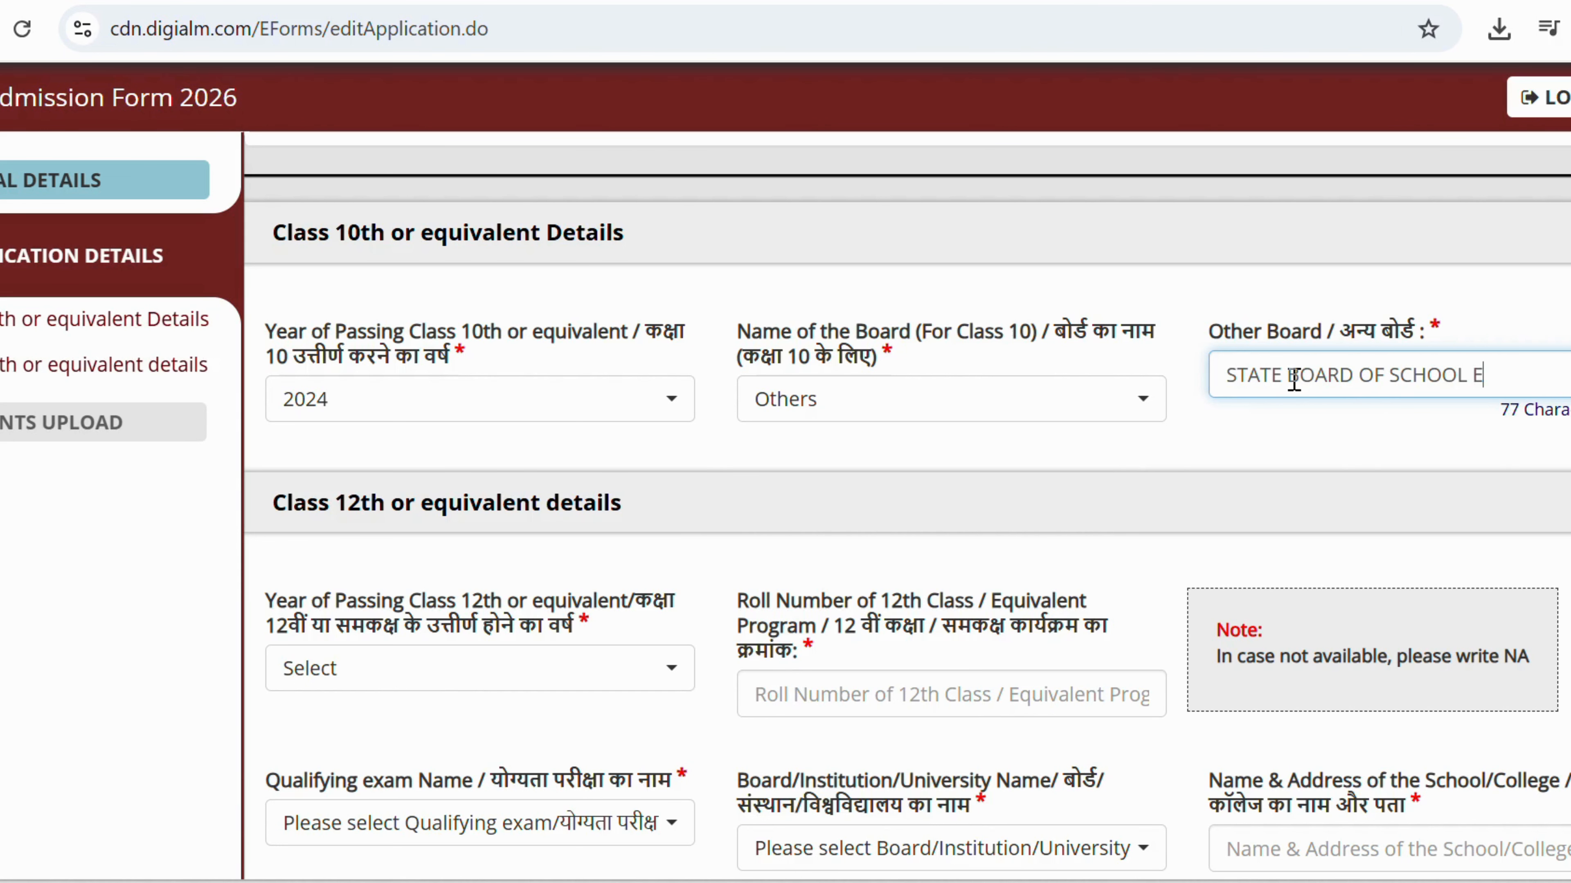
pyautogui.write('XAMINATI')
pyautogui.scroll(-5, 526, 512)
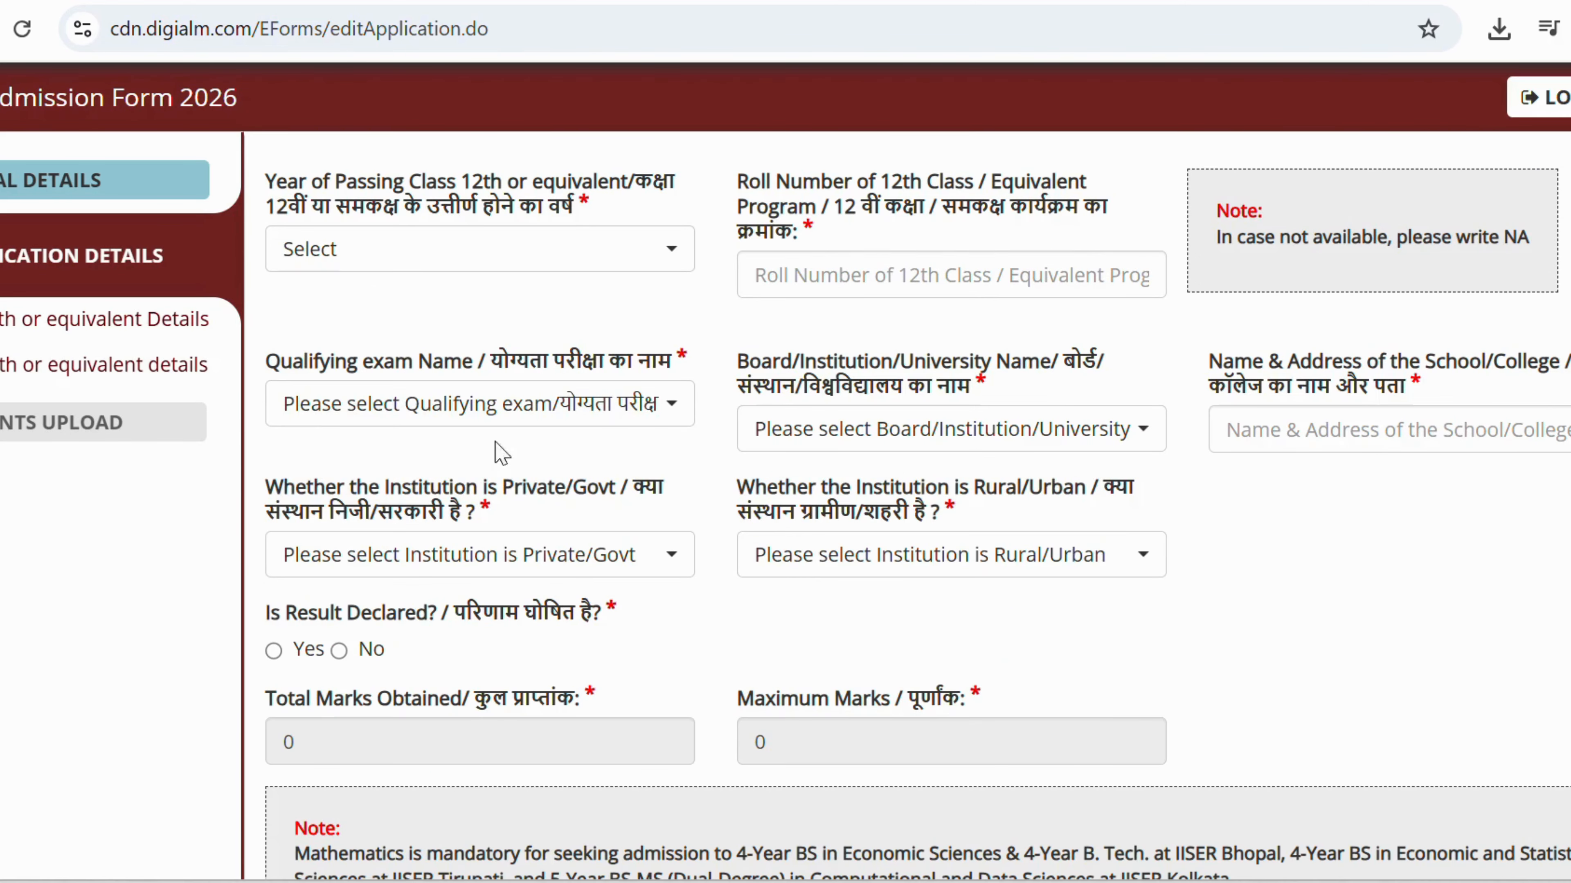
# Set Class 12th passing year to 2026 (appearing), enter the roll number, and choose 12th as qualifying exam.
pyautogui.click(393, 257)
pyautogui.click(344, 471)
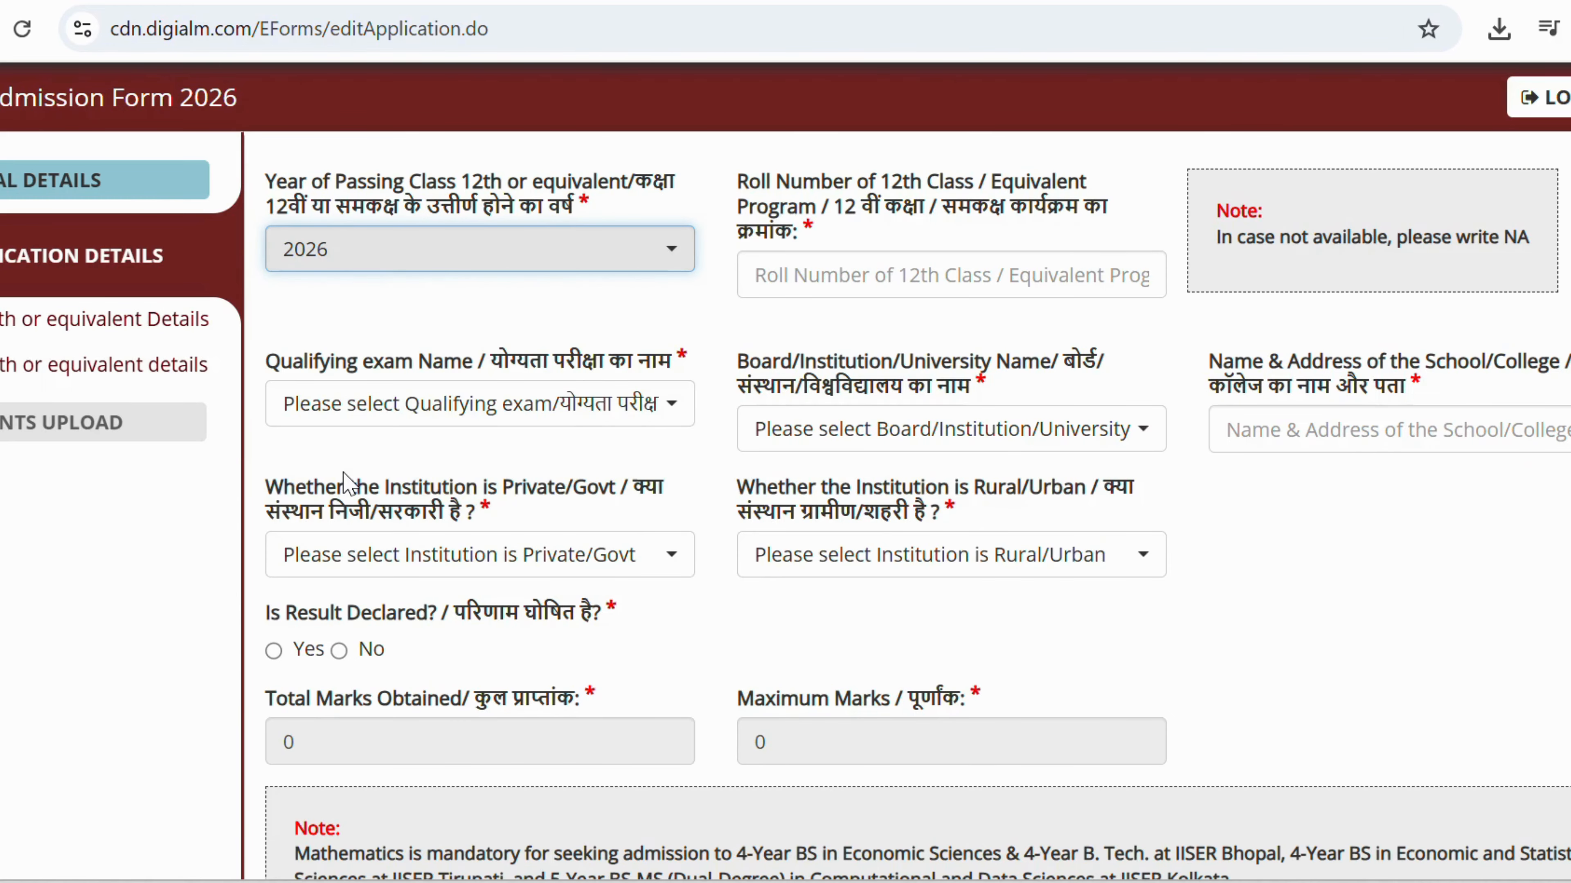
pyautogui.click(369, 272)
pyautogui.click(339, 505)
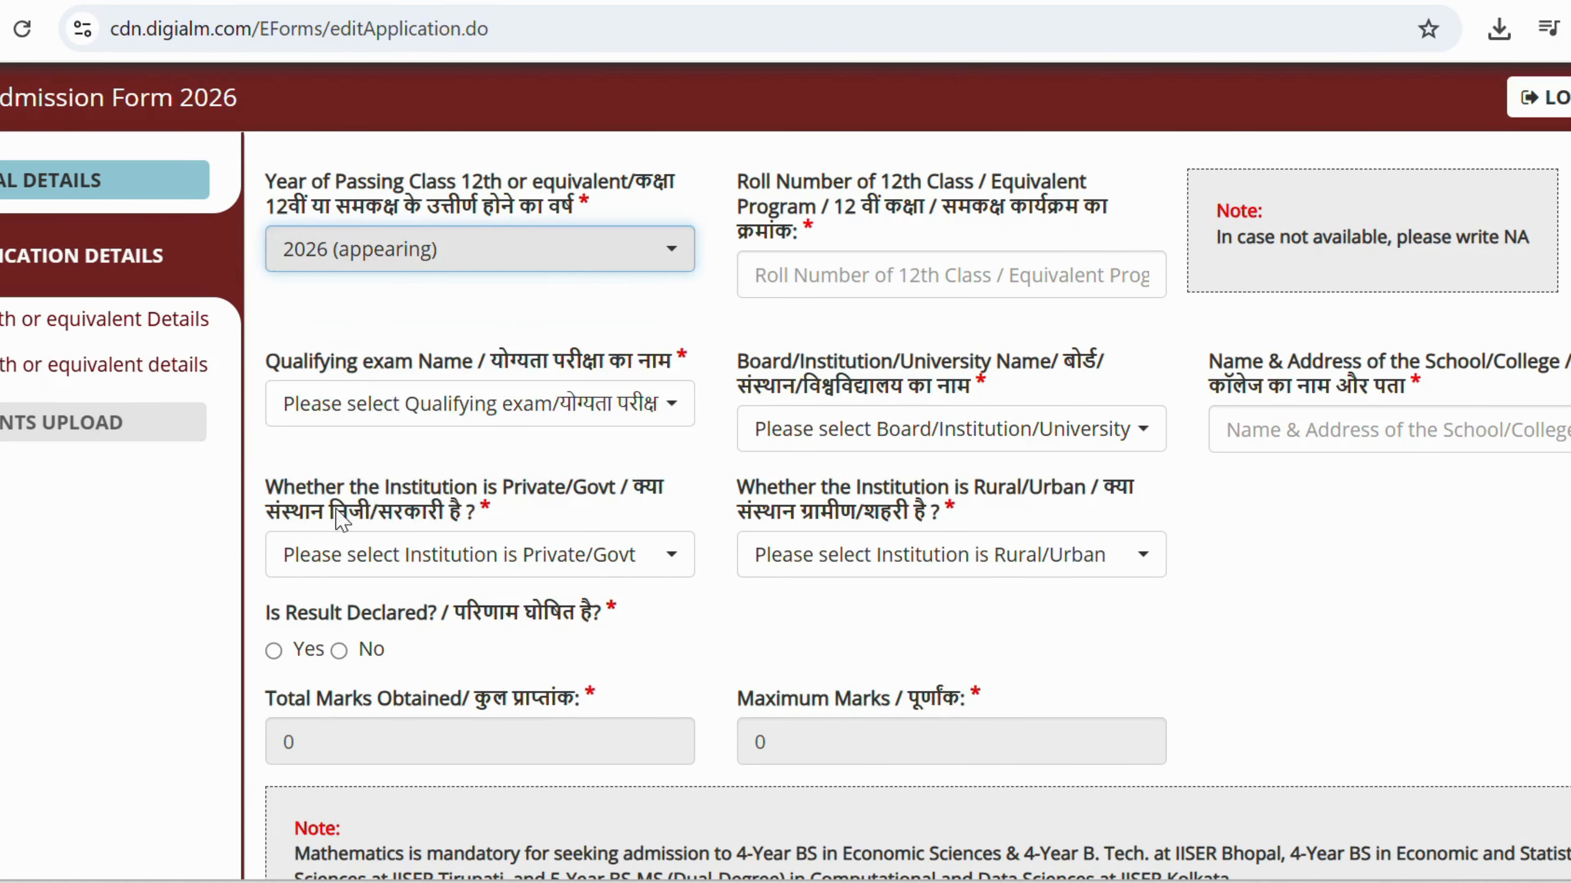
pyautogui.click(852, 287)
pyautogui.write('1234567')
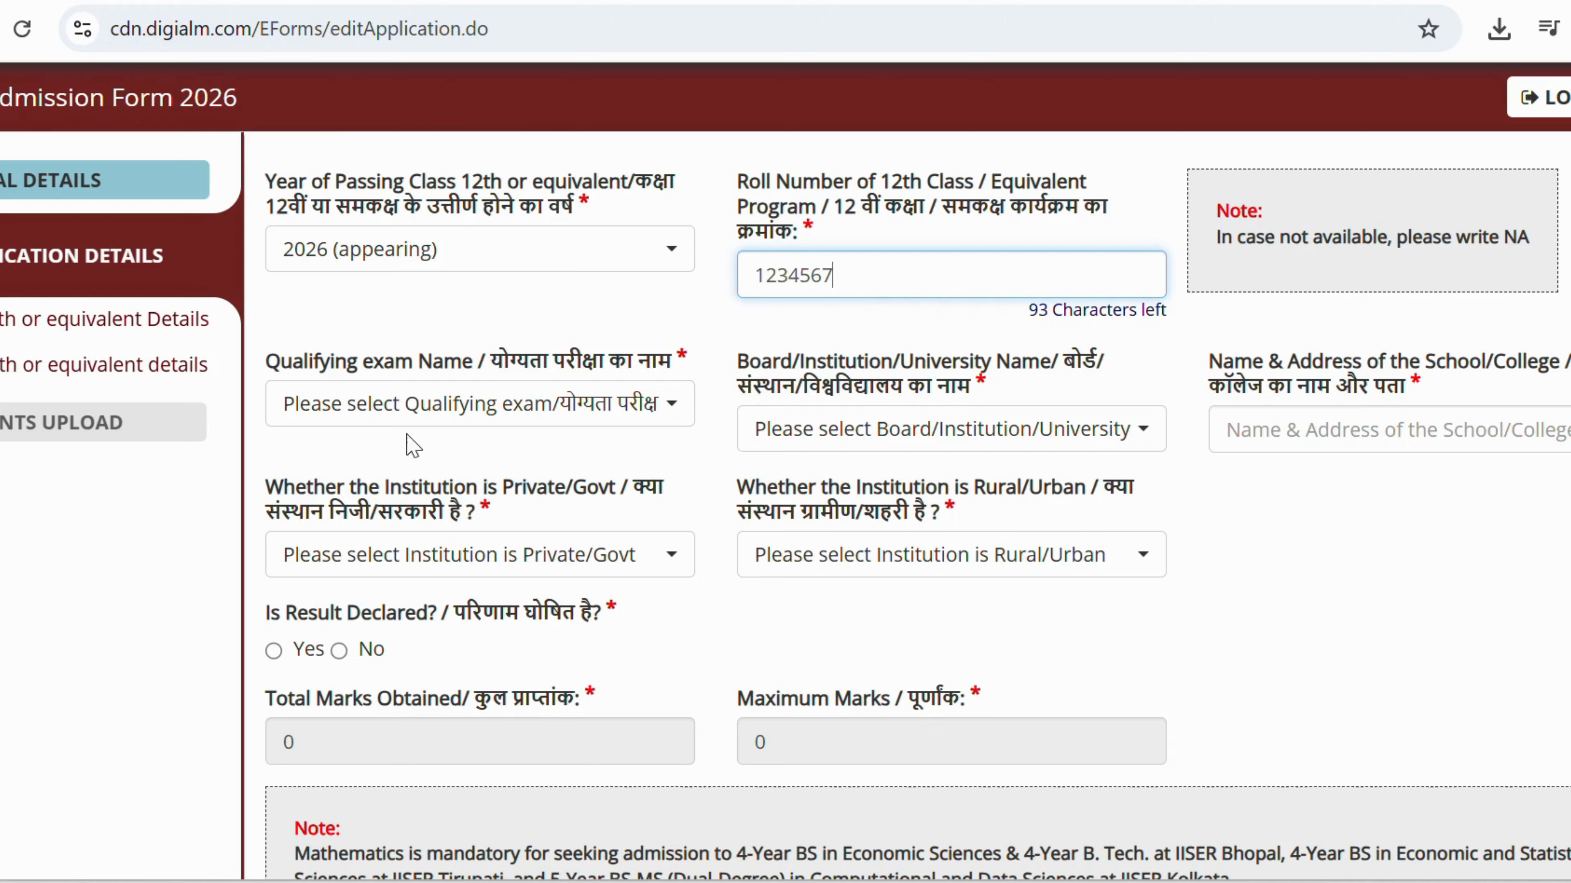
pyautogui.click(411, 405)
pyautogui.click(337, 568)
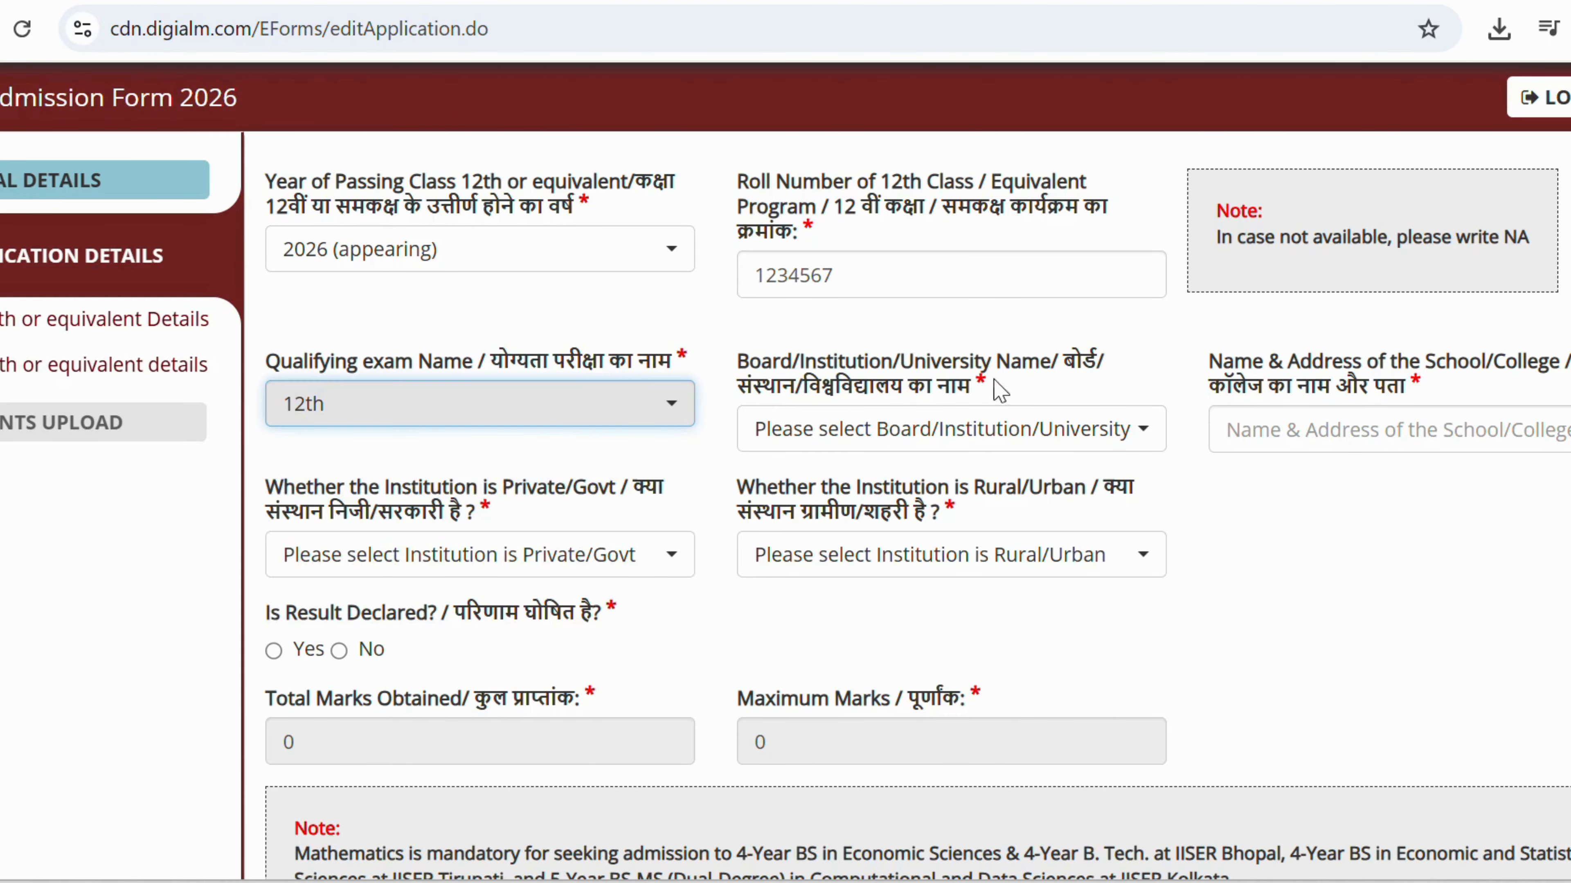
# Choose Tamil Nadu Board of Higher Secondary Education, school EMRS, Government and Rural.
pyautogui.click(924, 428)
pyautogui.write('ta')
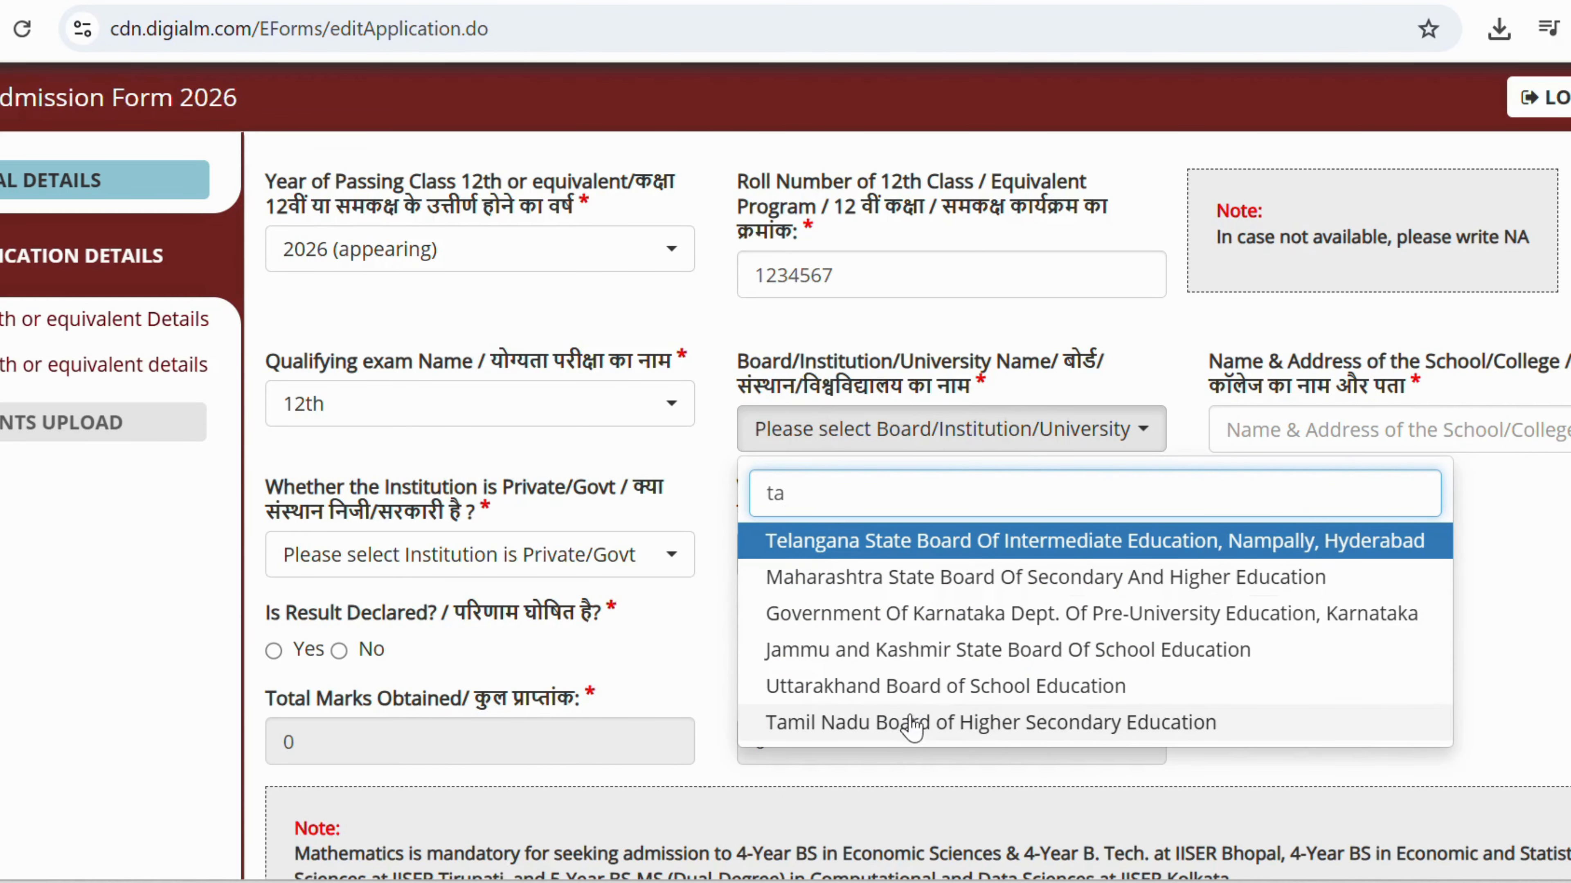
pyautogui.click(913, 722)
pyautogui.click(1336, 427)
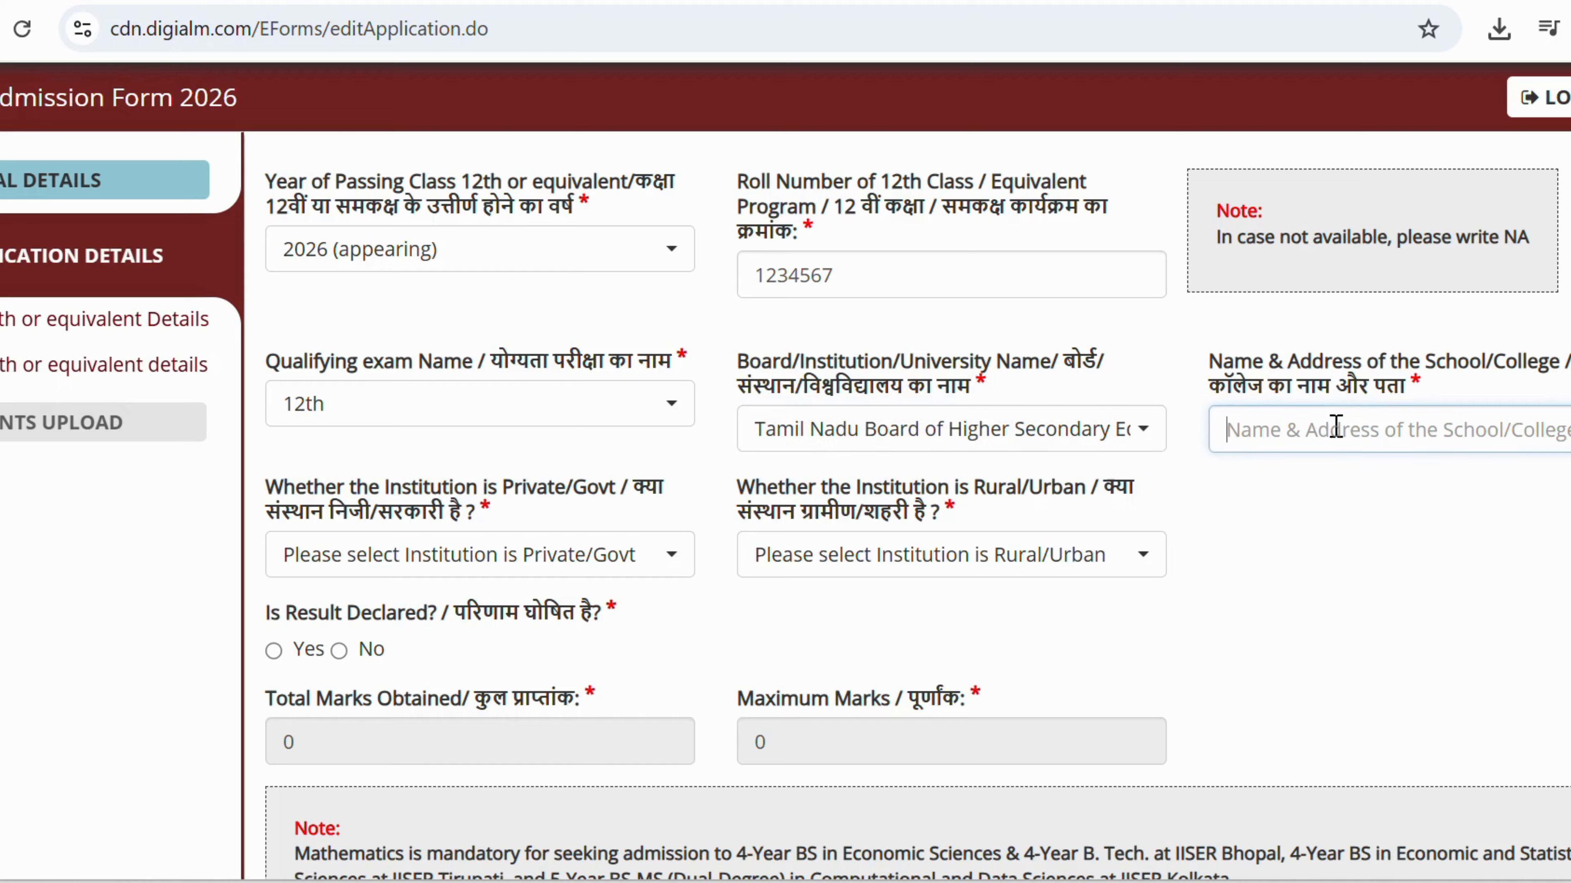
pyautogui.write('EMRS')
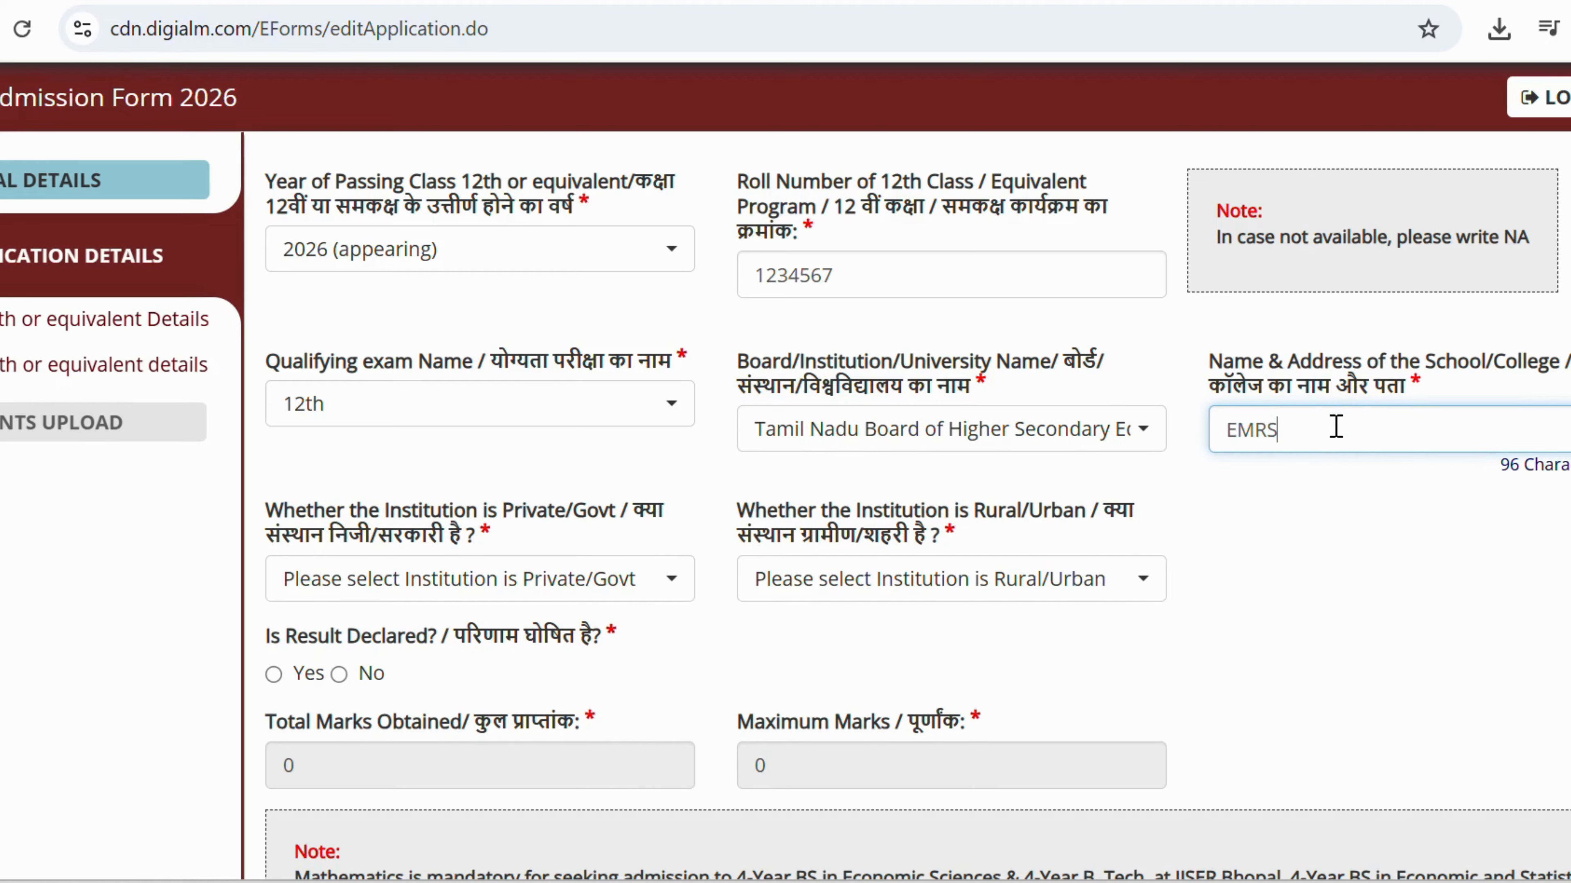
pyautogui.click(507, 580)
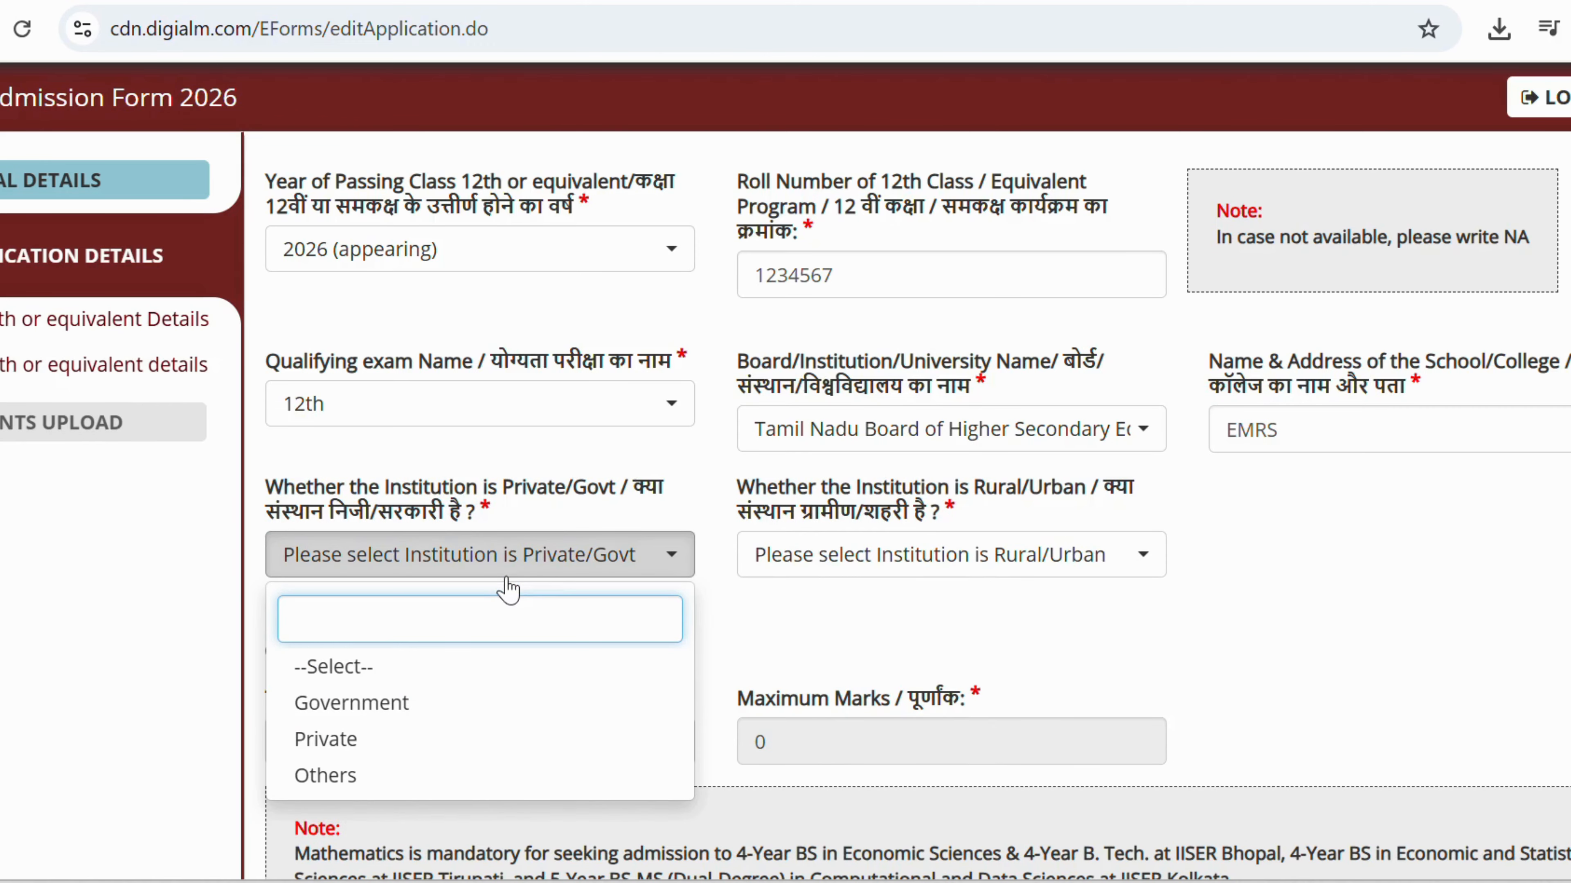
pyautogui.click(394, 705)
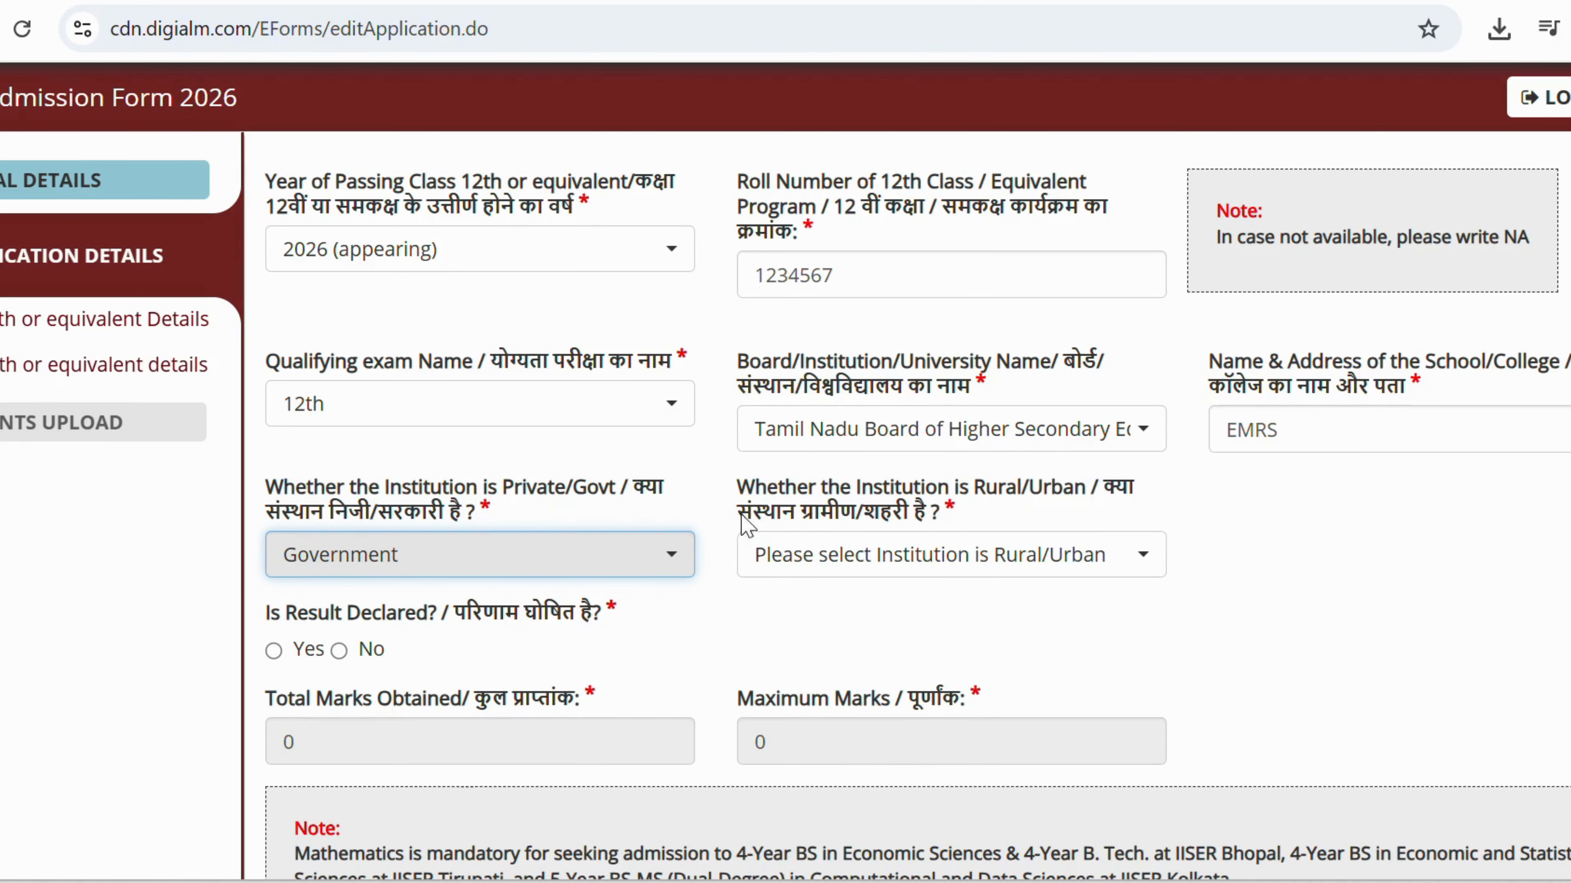
pyautogui.click(819, 555)
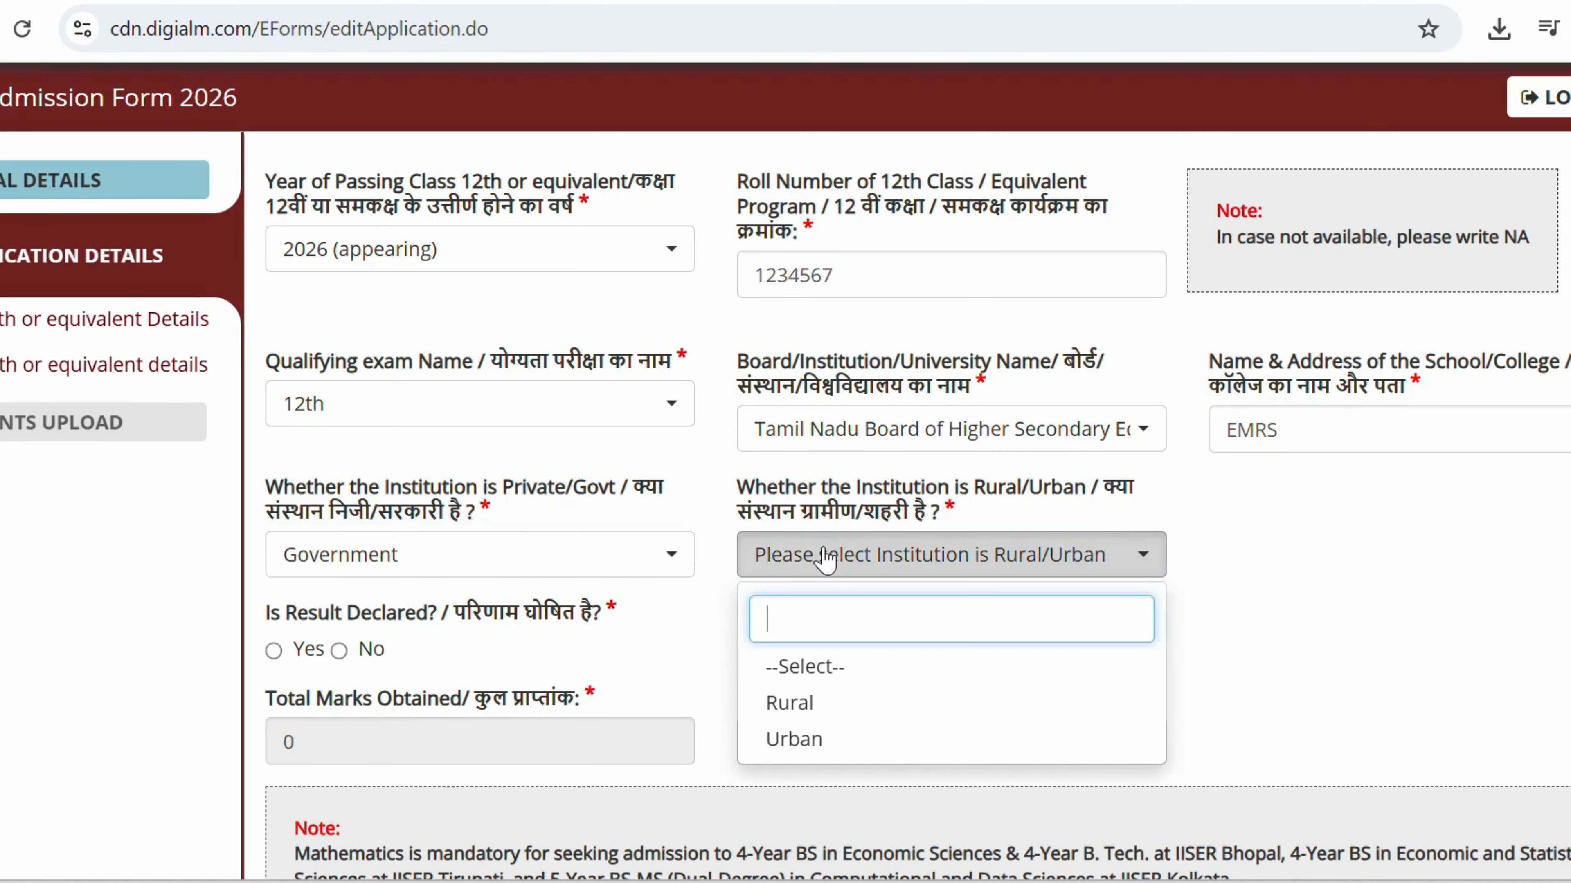
pyautogui.click(813, 705)
# Mark result declared No, Mathematics studied Yes with result Result Awaited, and save the qualification details.
pyautogui.scroll(-5, 544, 464)
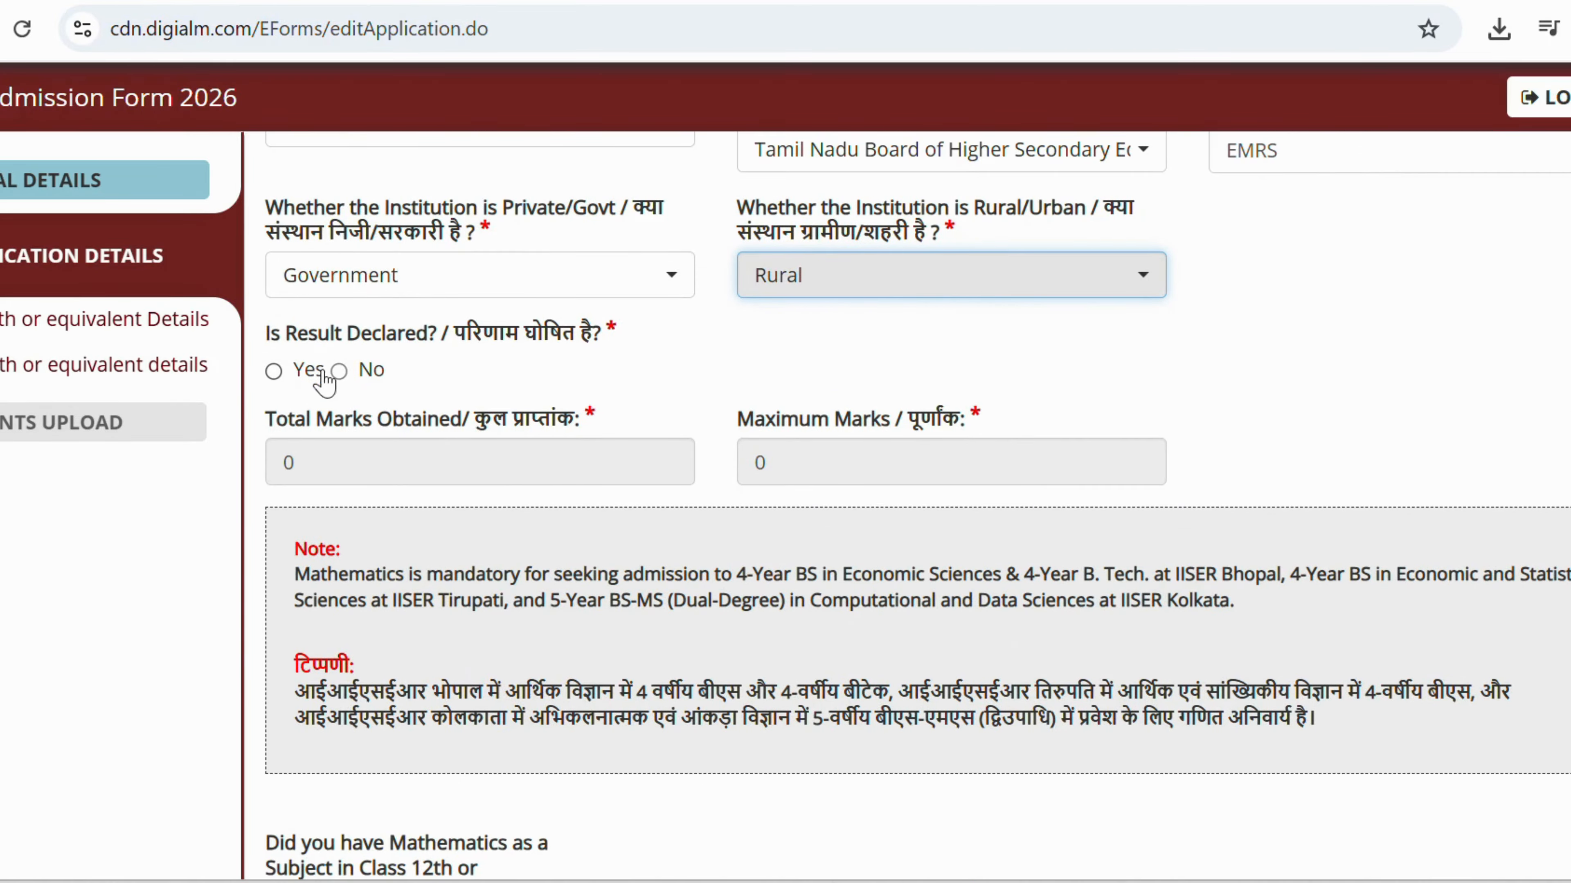
pyautogui.click(338, 371)
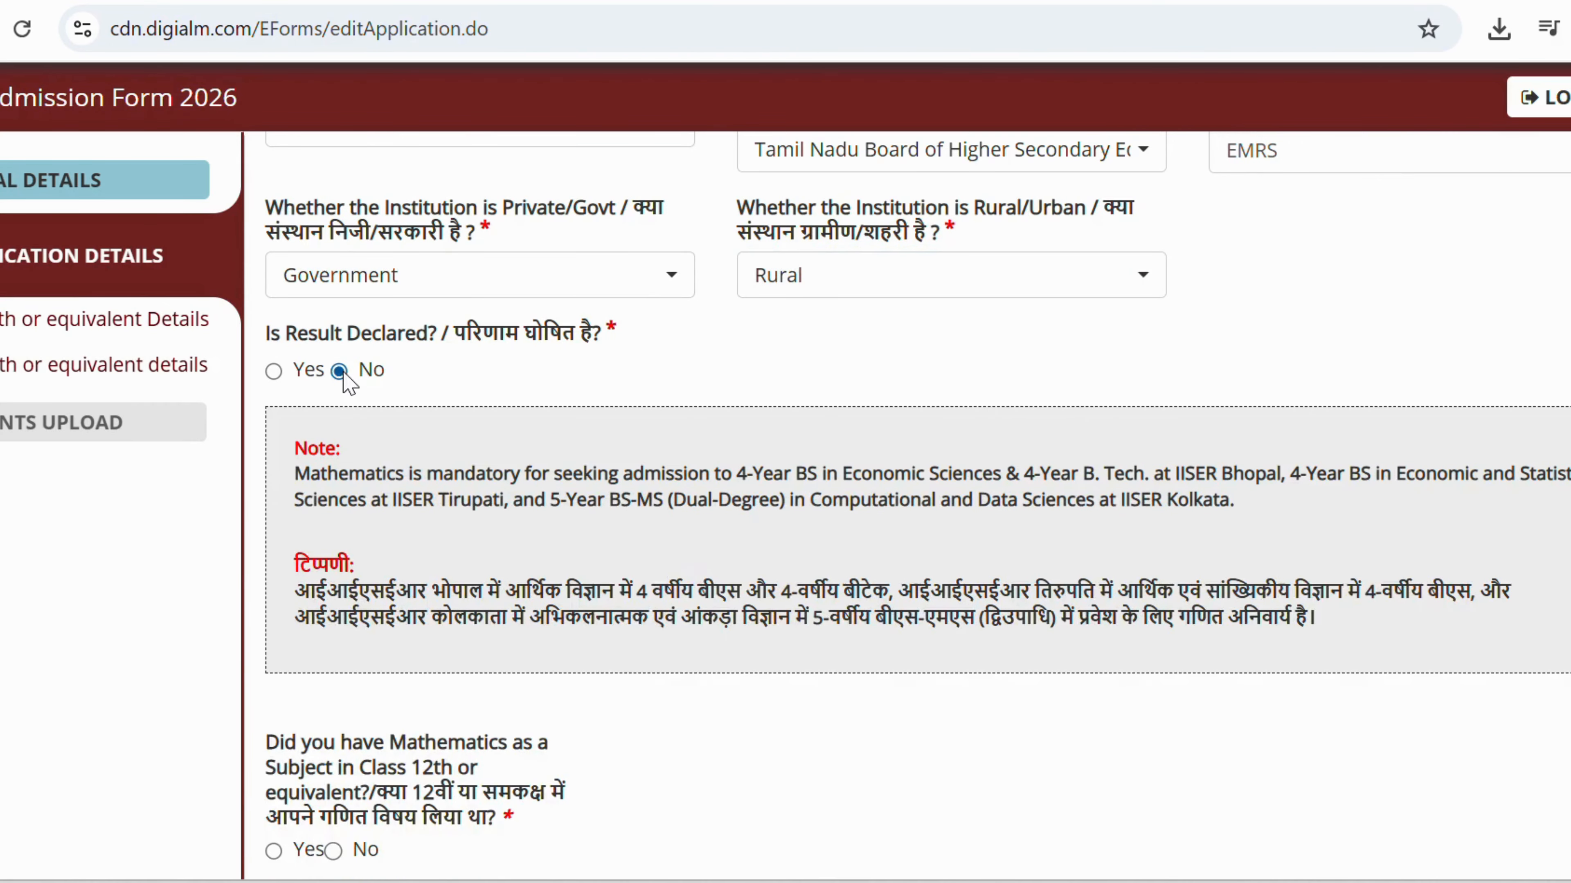
pyautogui.scroll(-4, 389, 472)
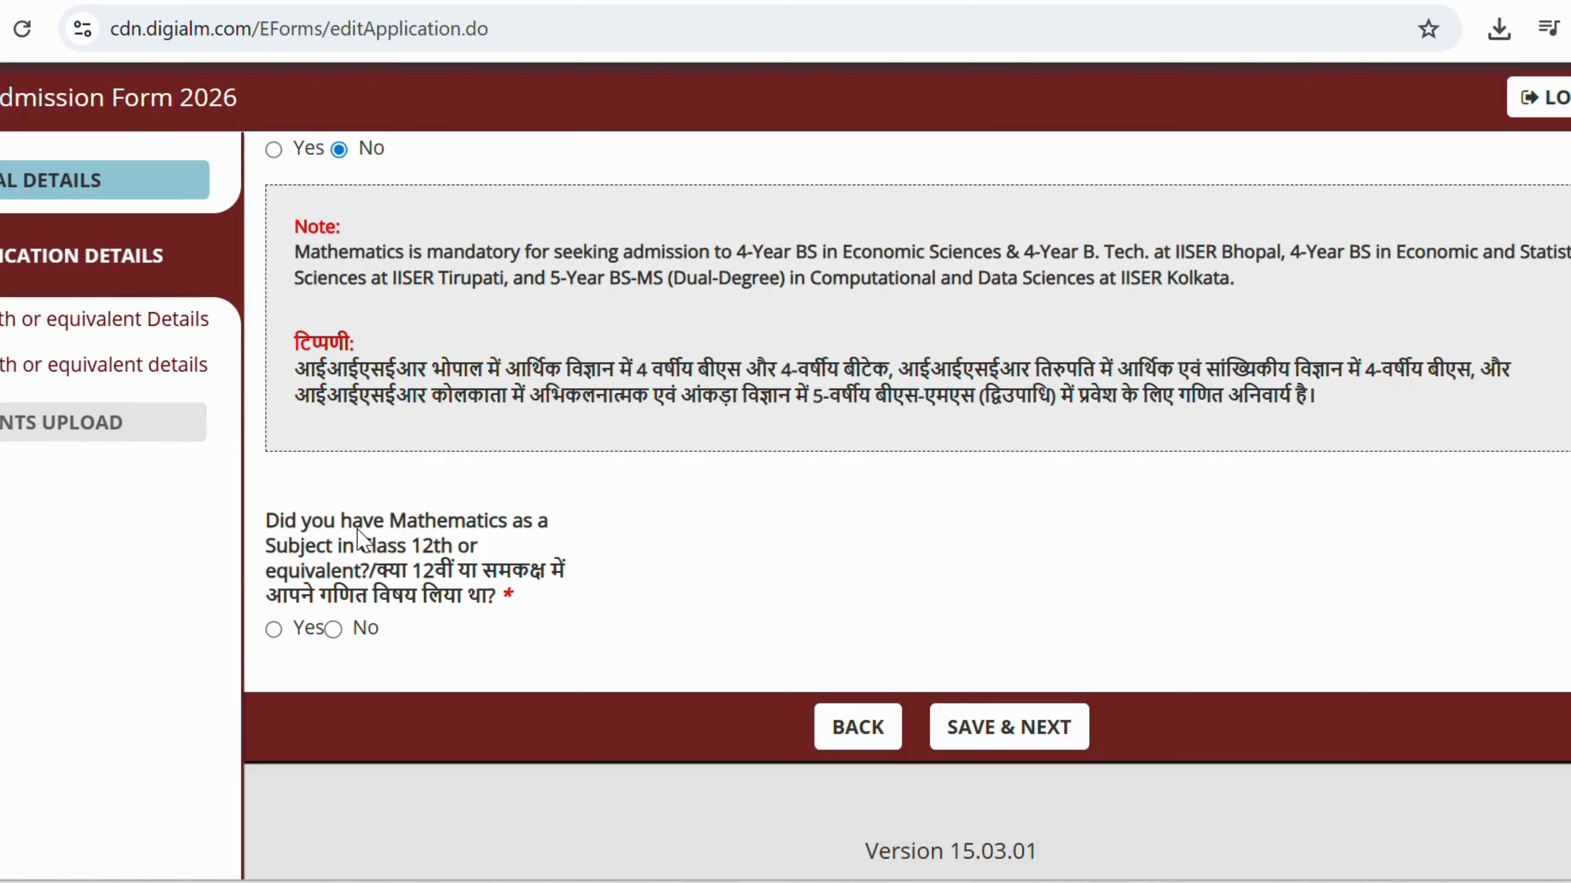
pyautogui.click(273, 631)
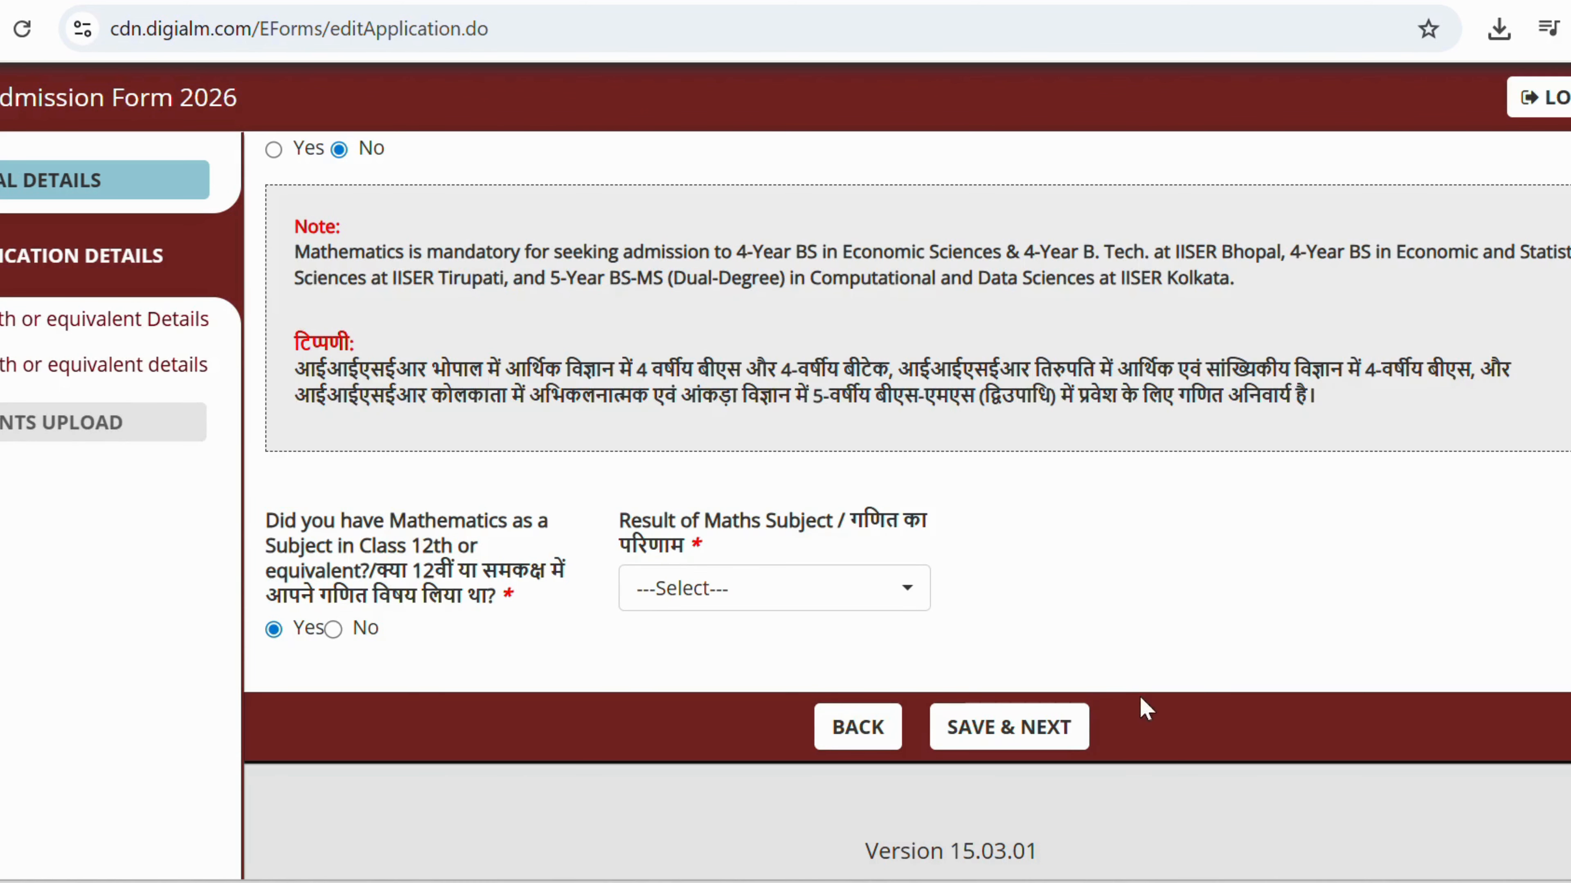
pyautogui.click(770, 612)
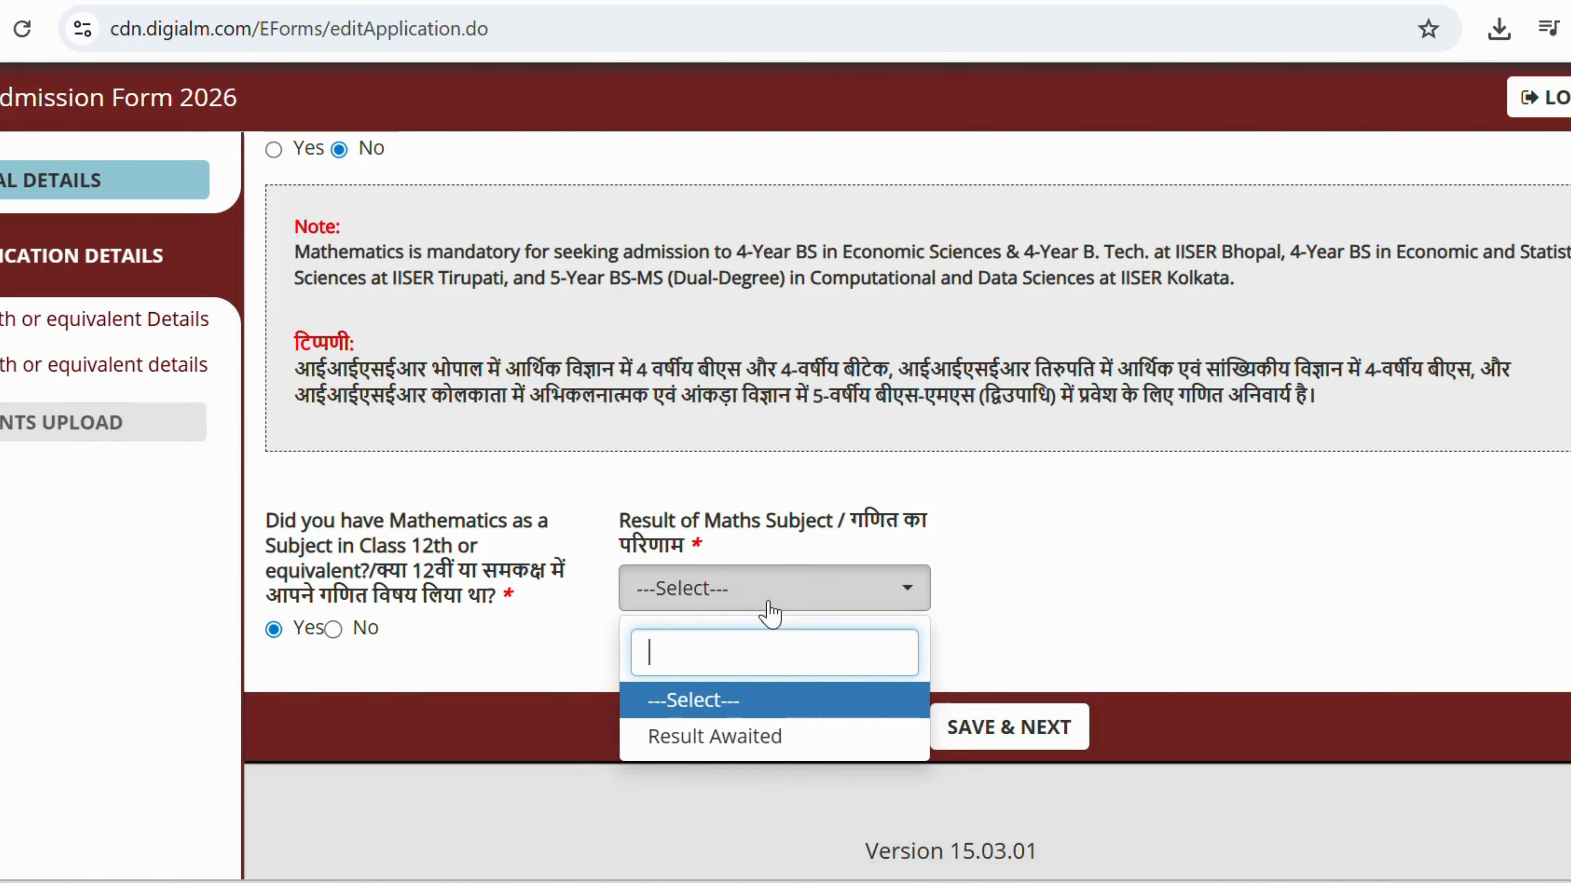
pyautogui.click(729, 731)
pyautogui.click(1012, 729)
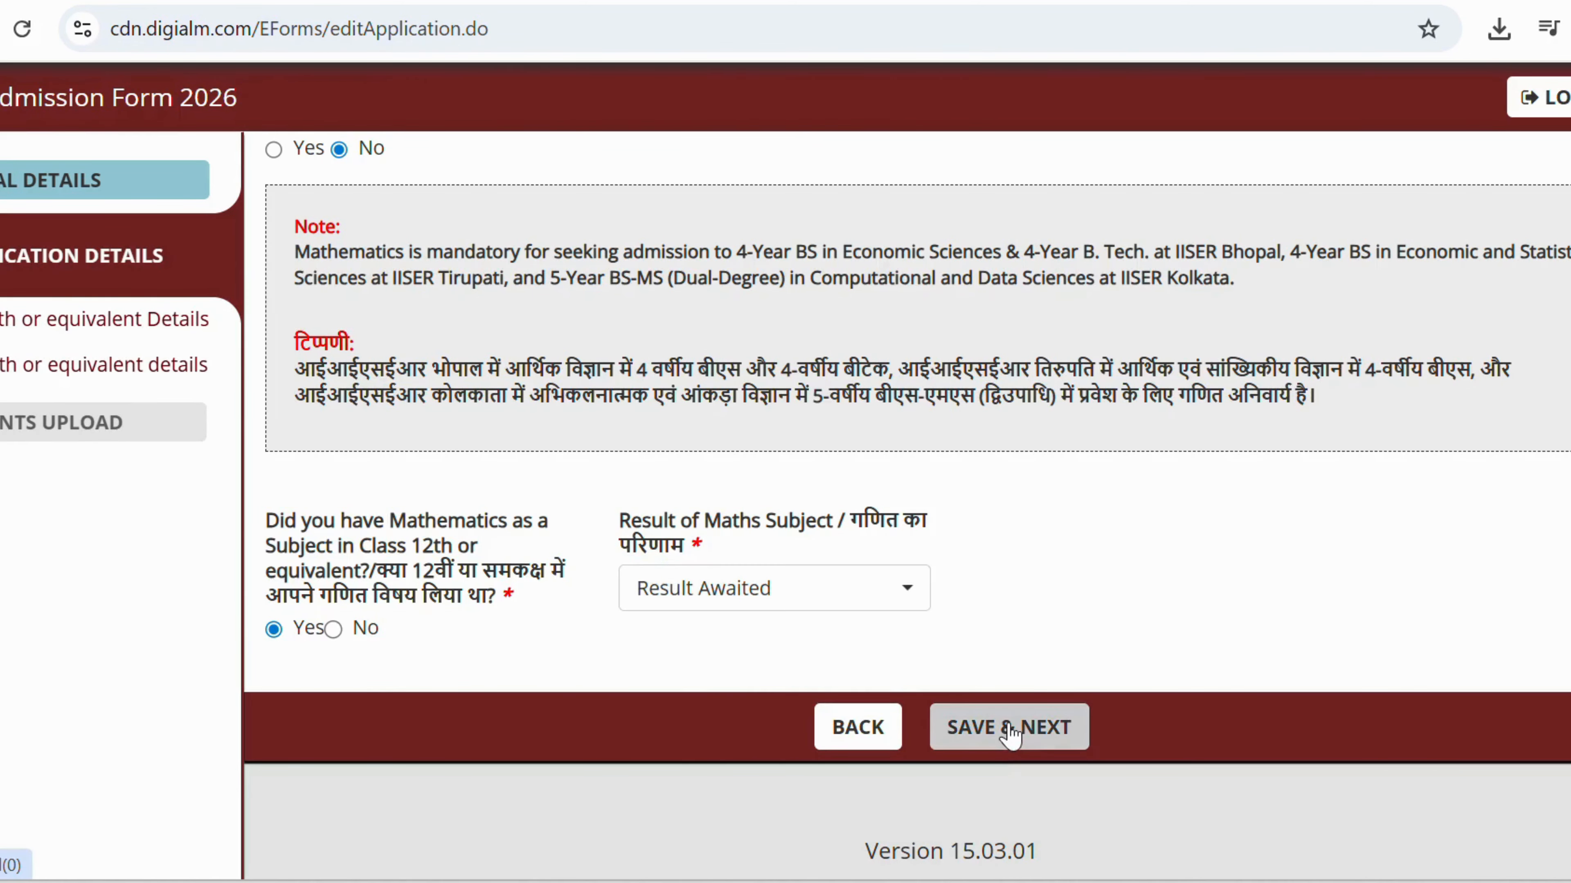
# Dismiss the saved confirmation and try uploading a photo image from Downloads as the candidate photograph.
pyautogui.click(1024, 206)
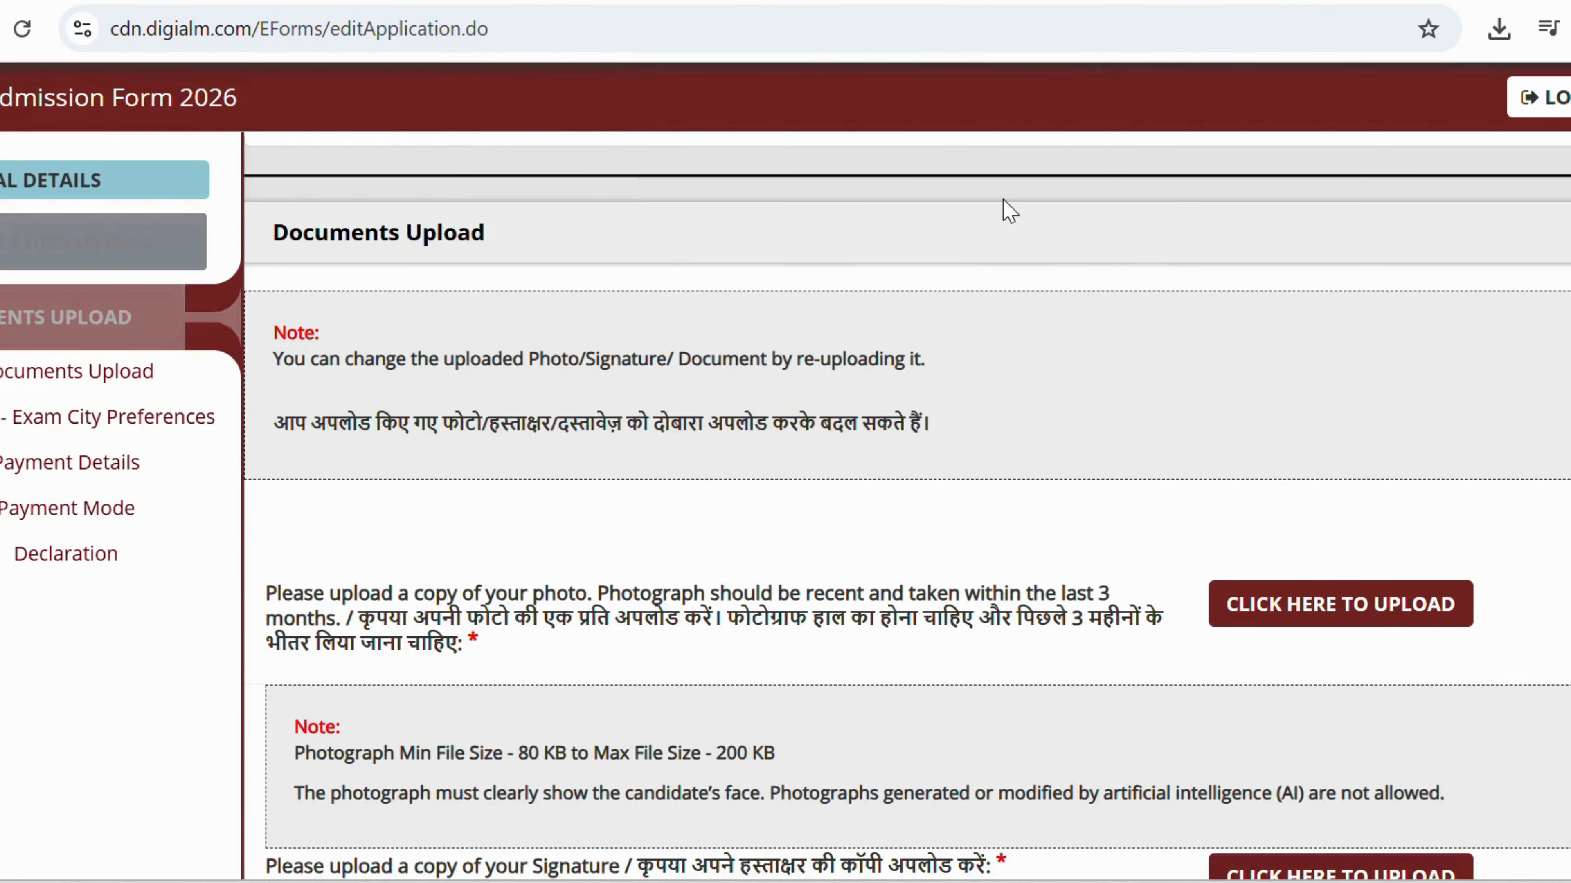
pyautogui.scroll(4, 493, 431)
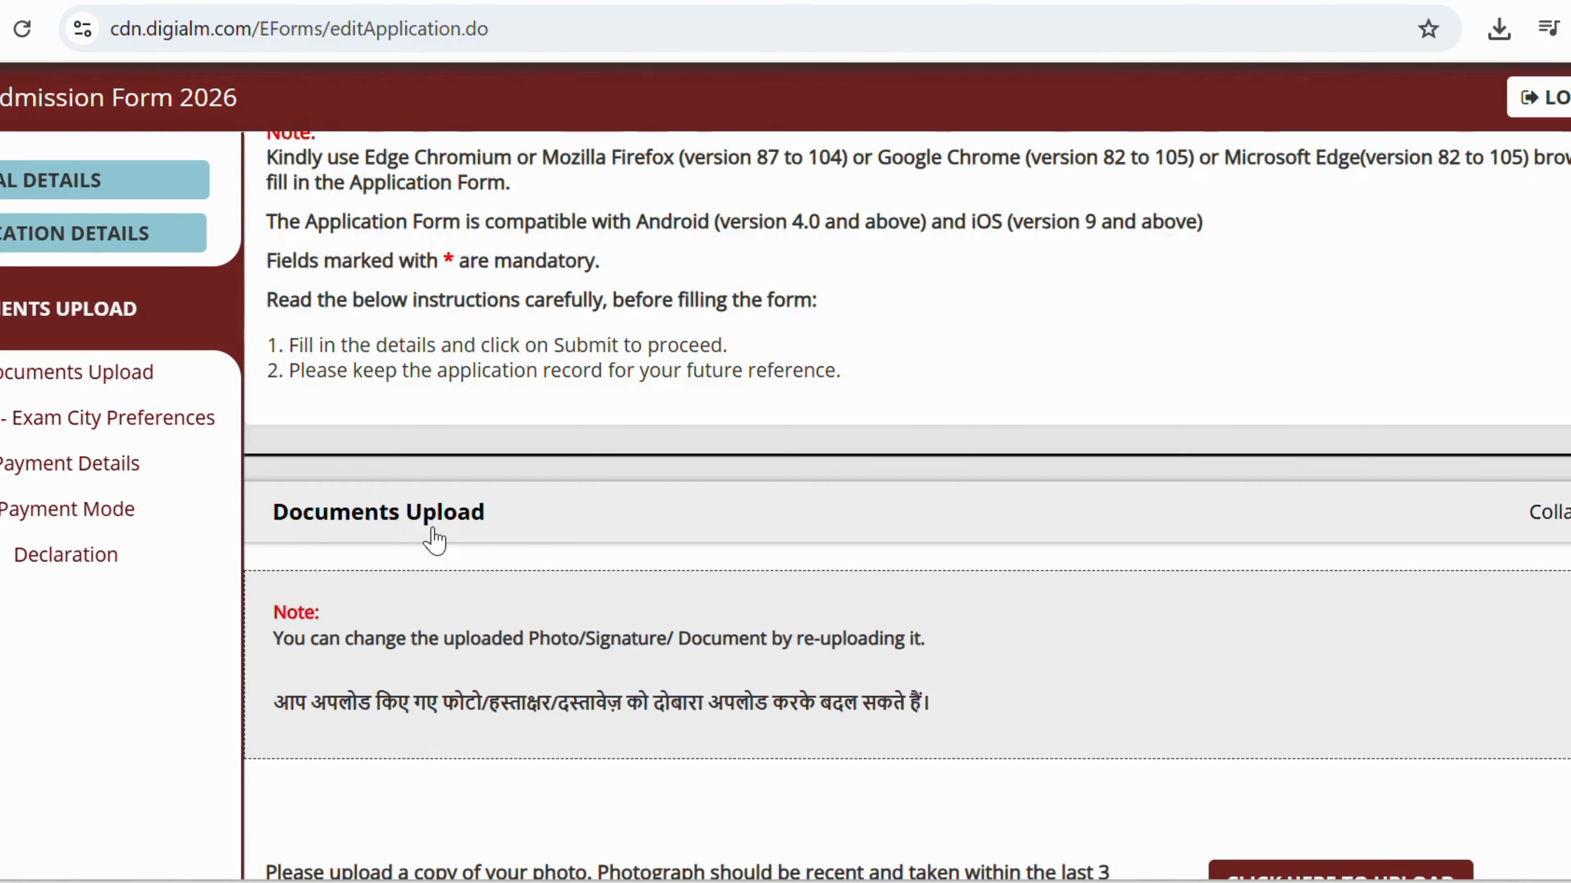
pyautogui.scroll(5, 449, 536)
pyautogui.scroll(-5, 480, 559)
pyautogui.scroll(-5, 480, 560)
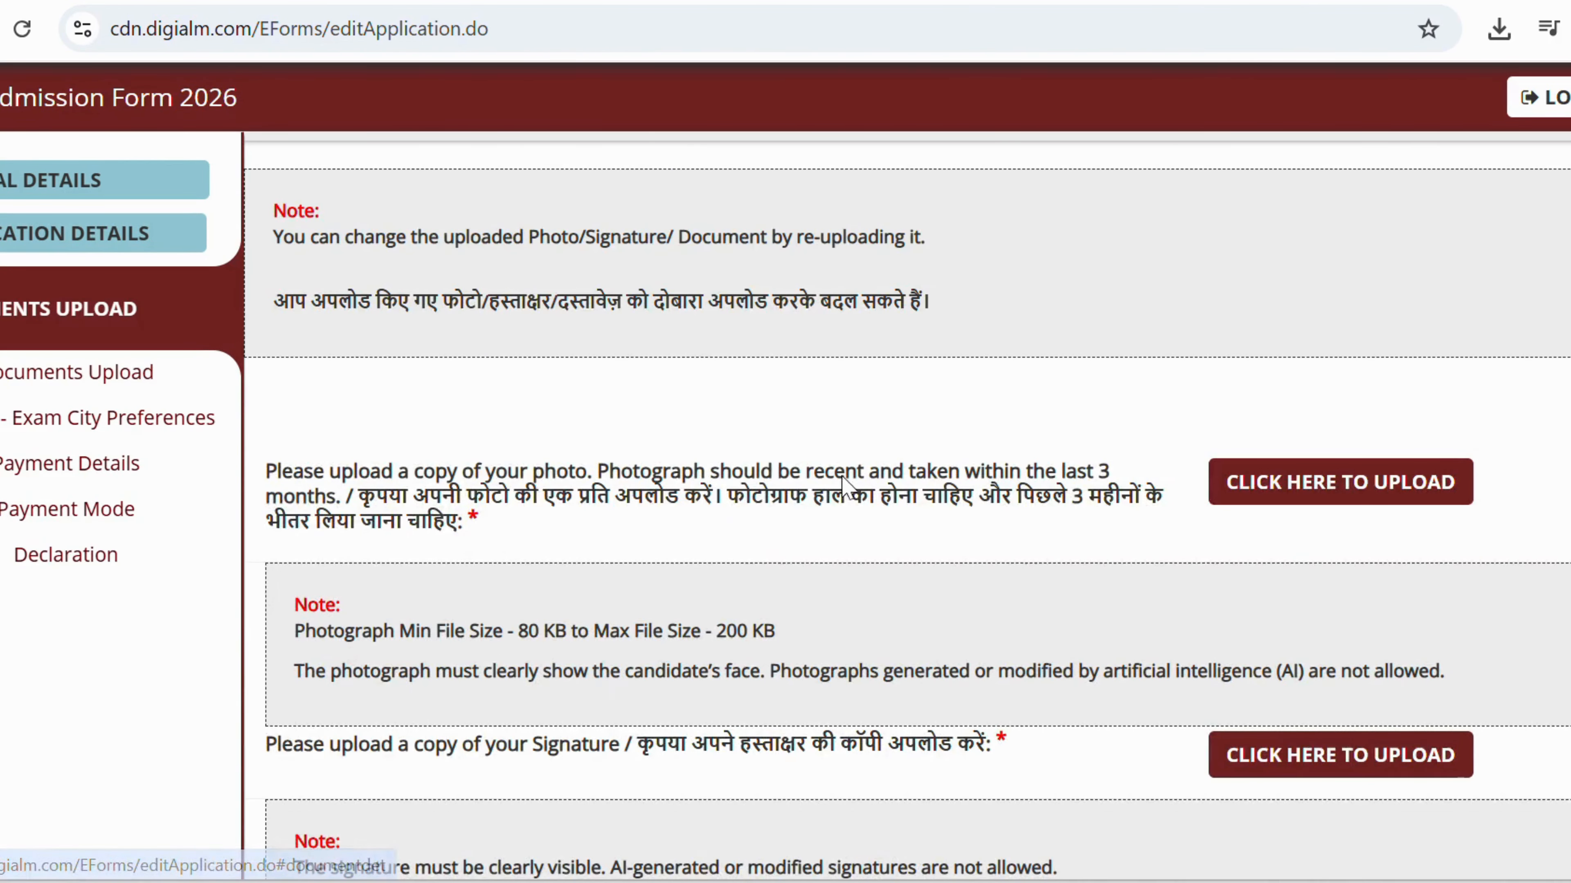
pyautogui.click(1261, 486)
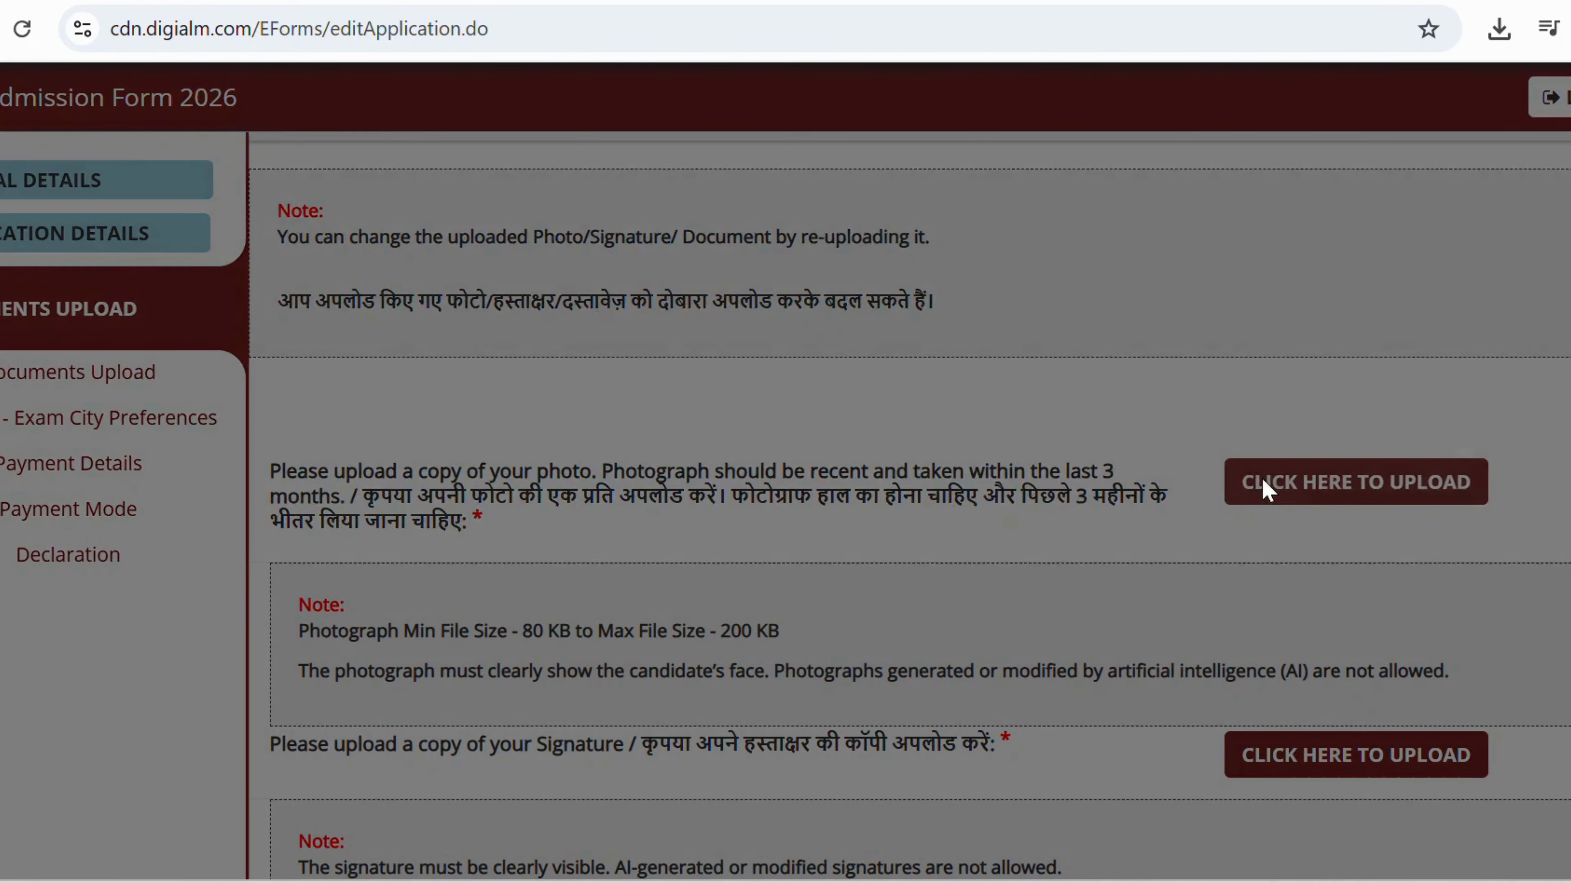
pyautogui.click(656, 388)
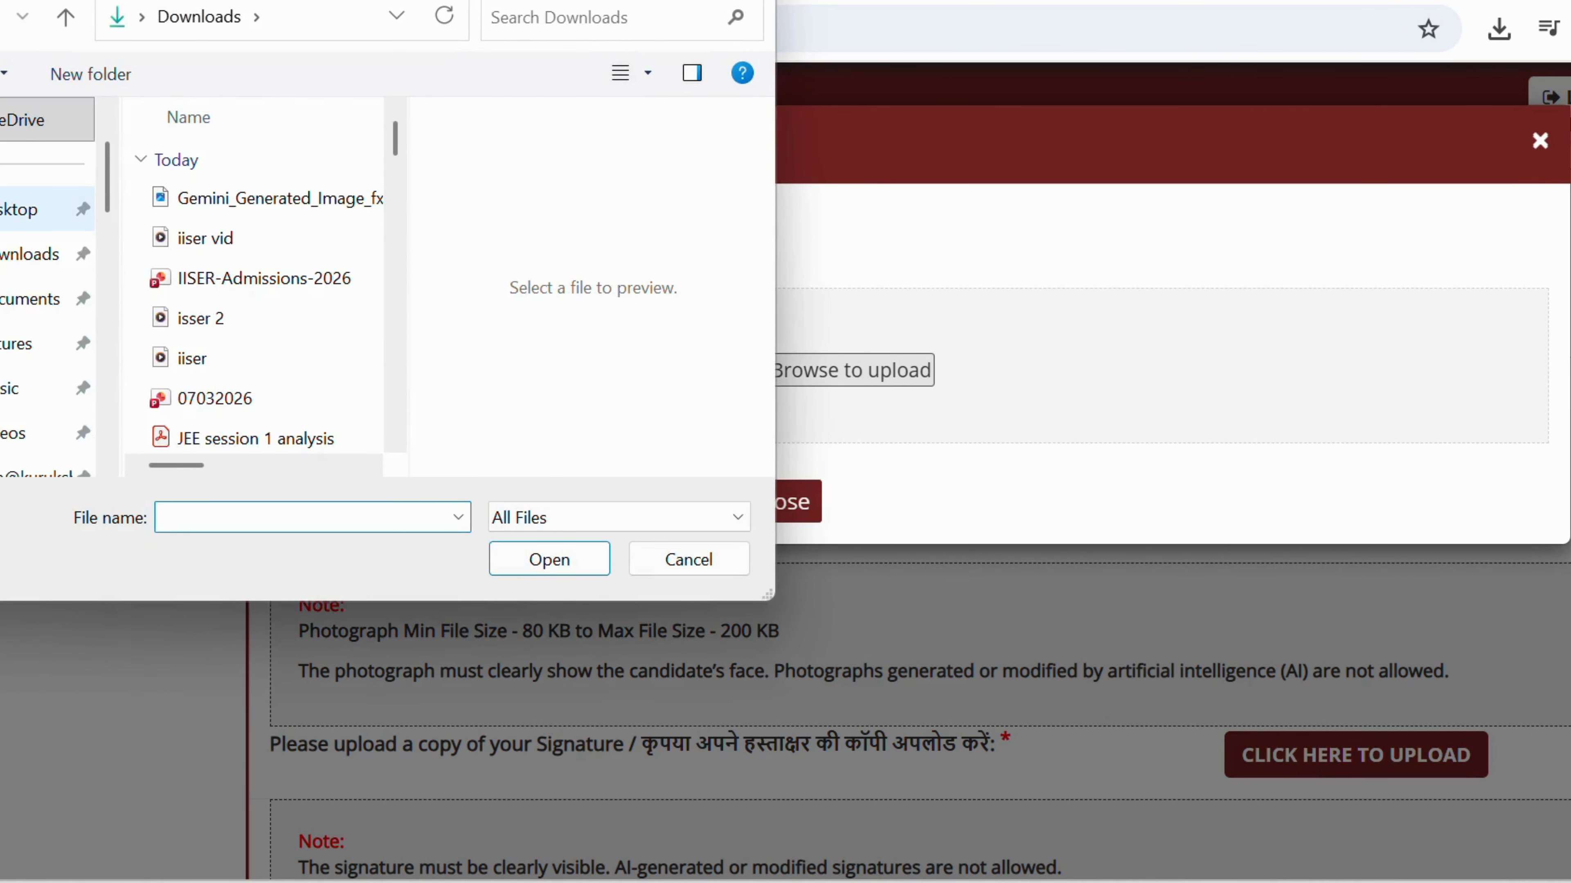
pyautogui.click(28, 254)
pyautogui.scroll(-1, 250, 263)
pyautogui.scroll(-3, 253, 263)
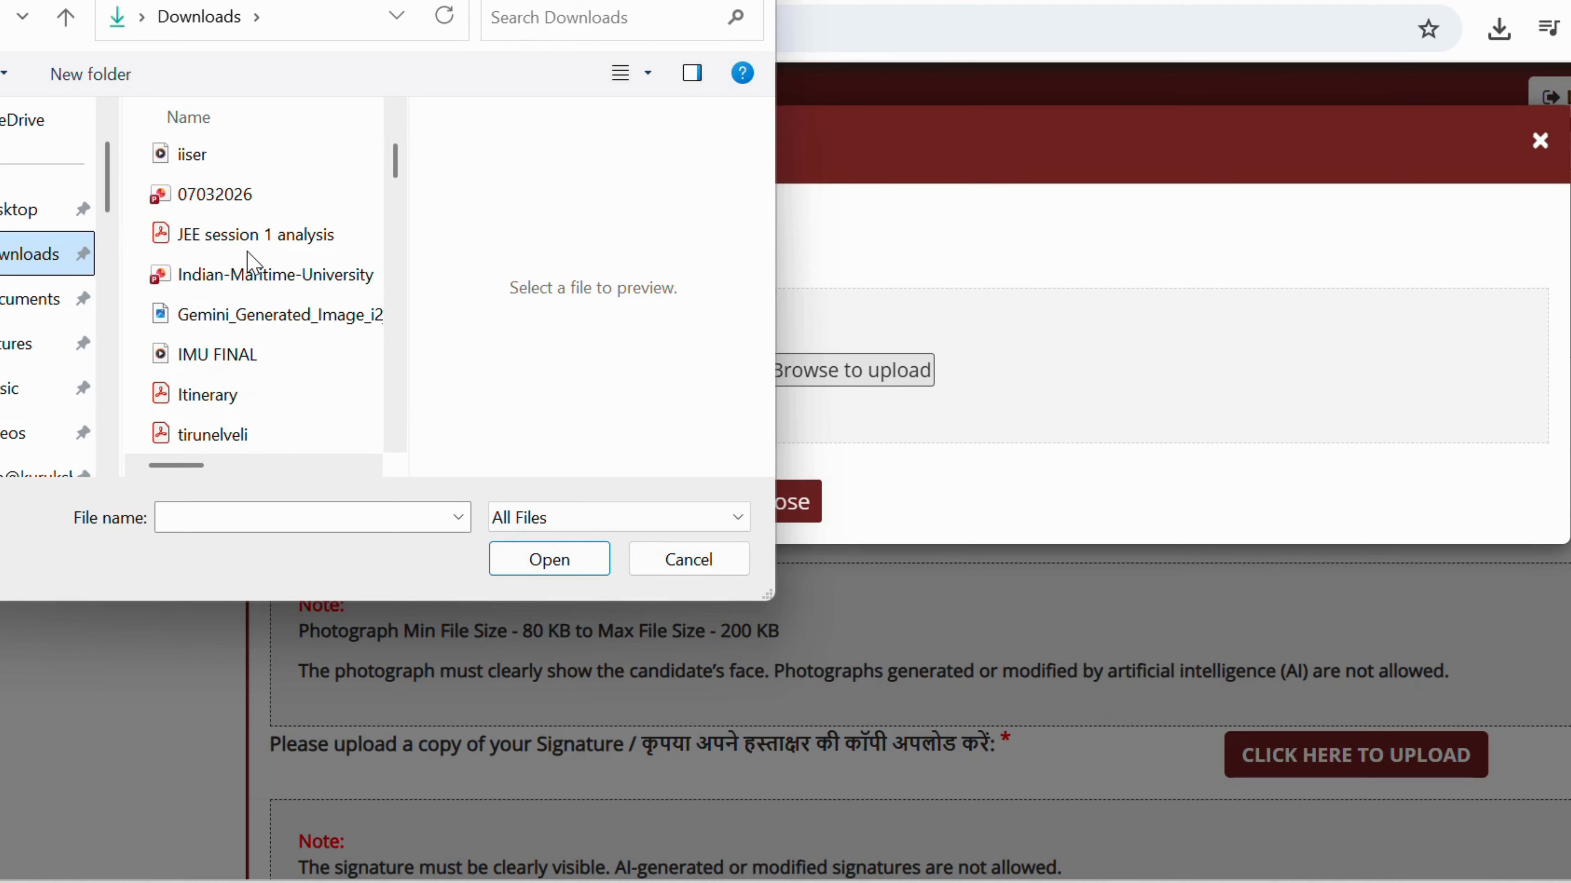
pyautogui.scroll(-5, 254, 263)
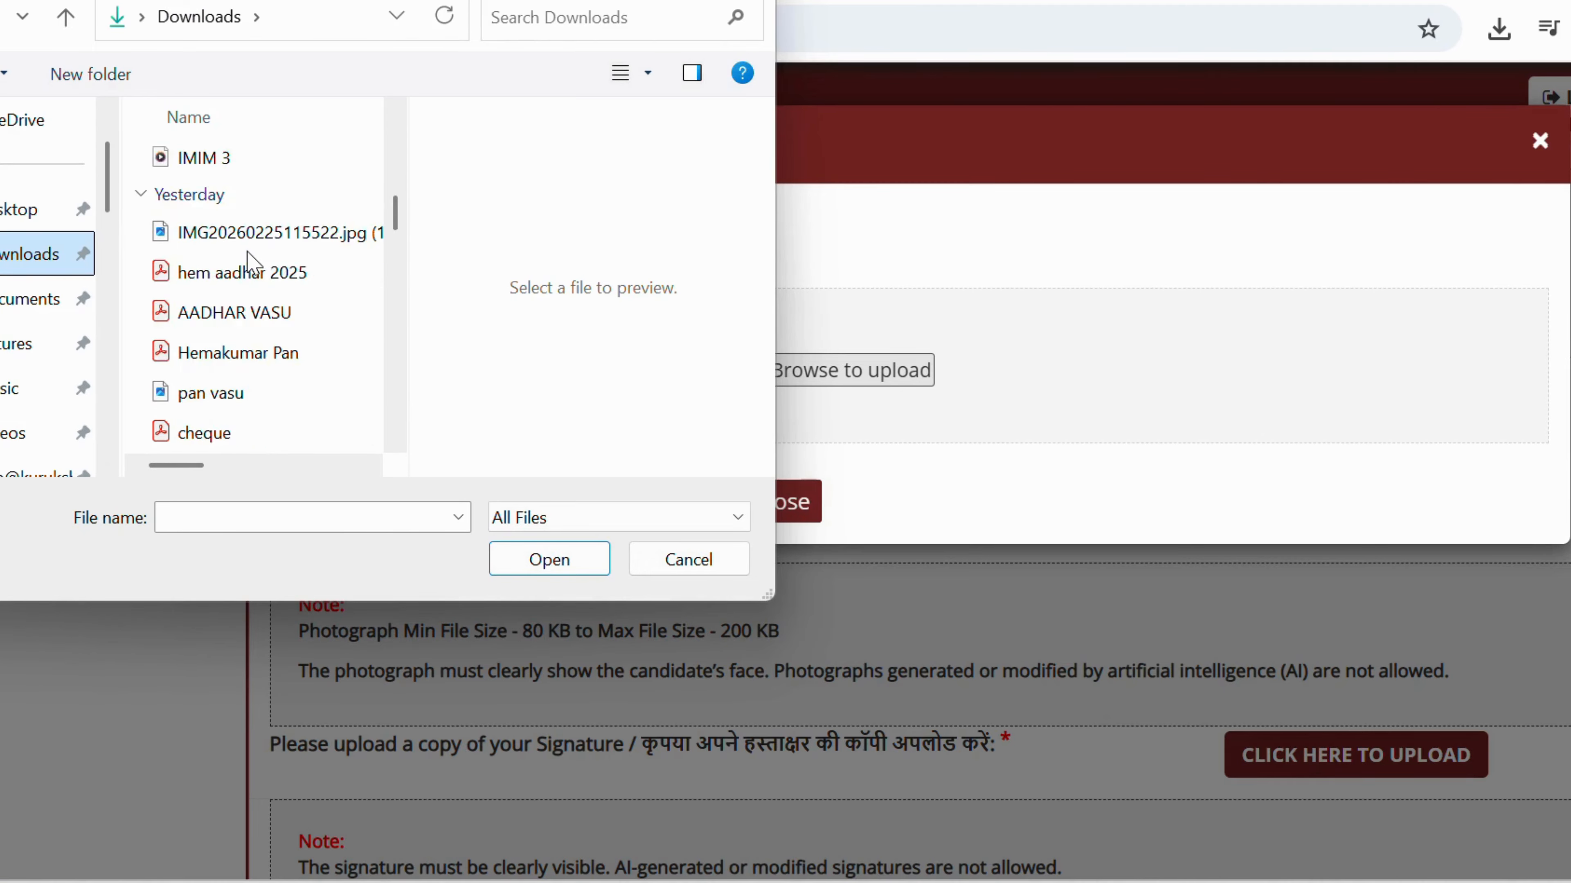
pyautogui.scroll(-1, 251, 263)
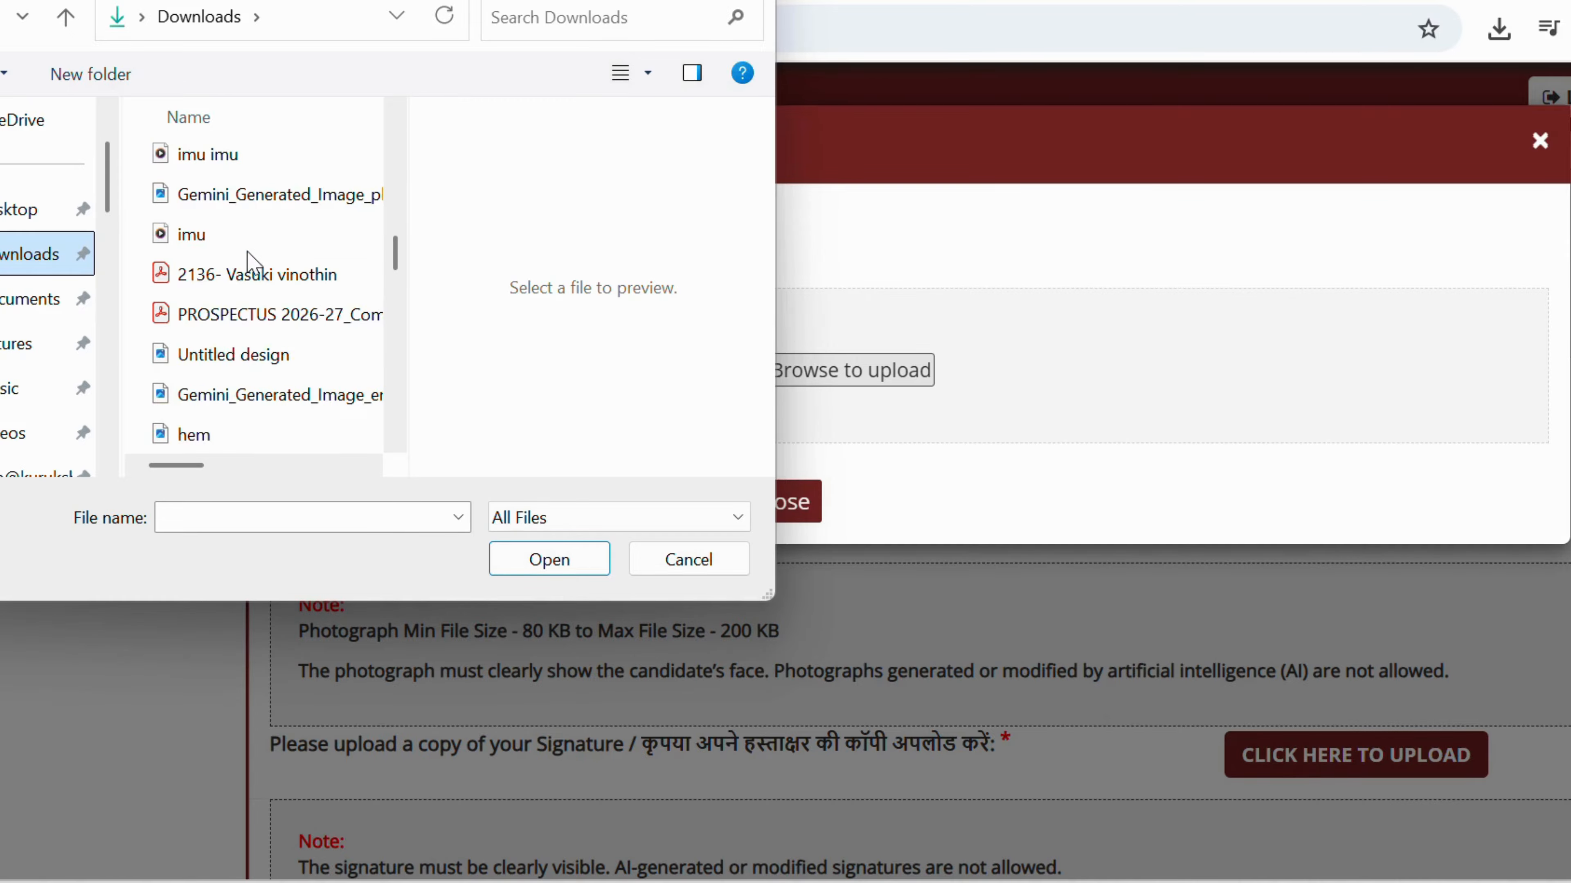
pyautogui.scroll(-2, 247, 259)
pyautogui.click(221, 243)
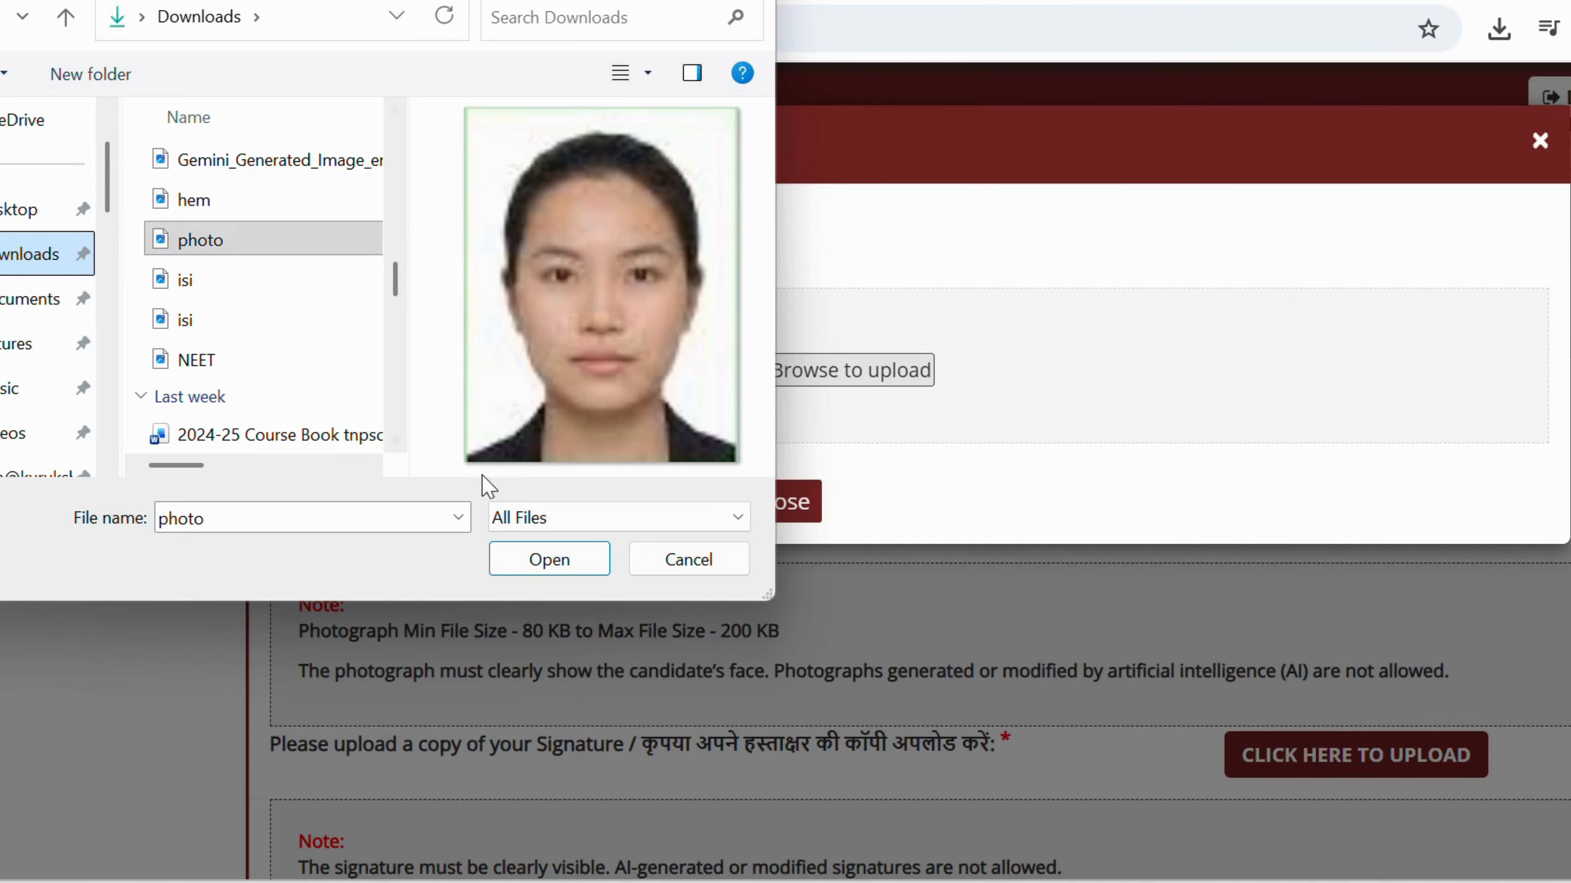
pyautogui.click(544, 560)
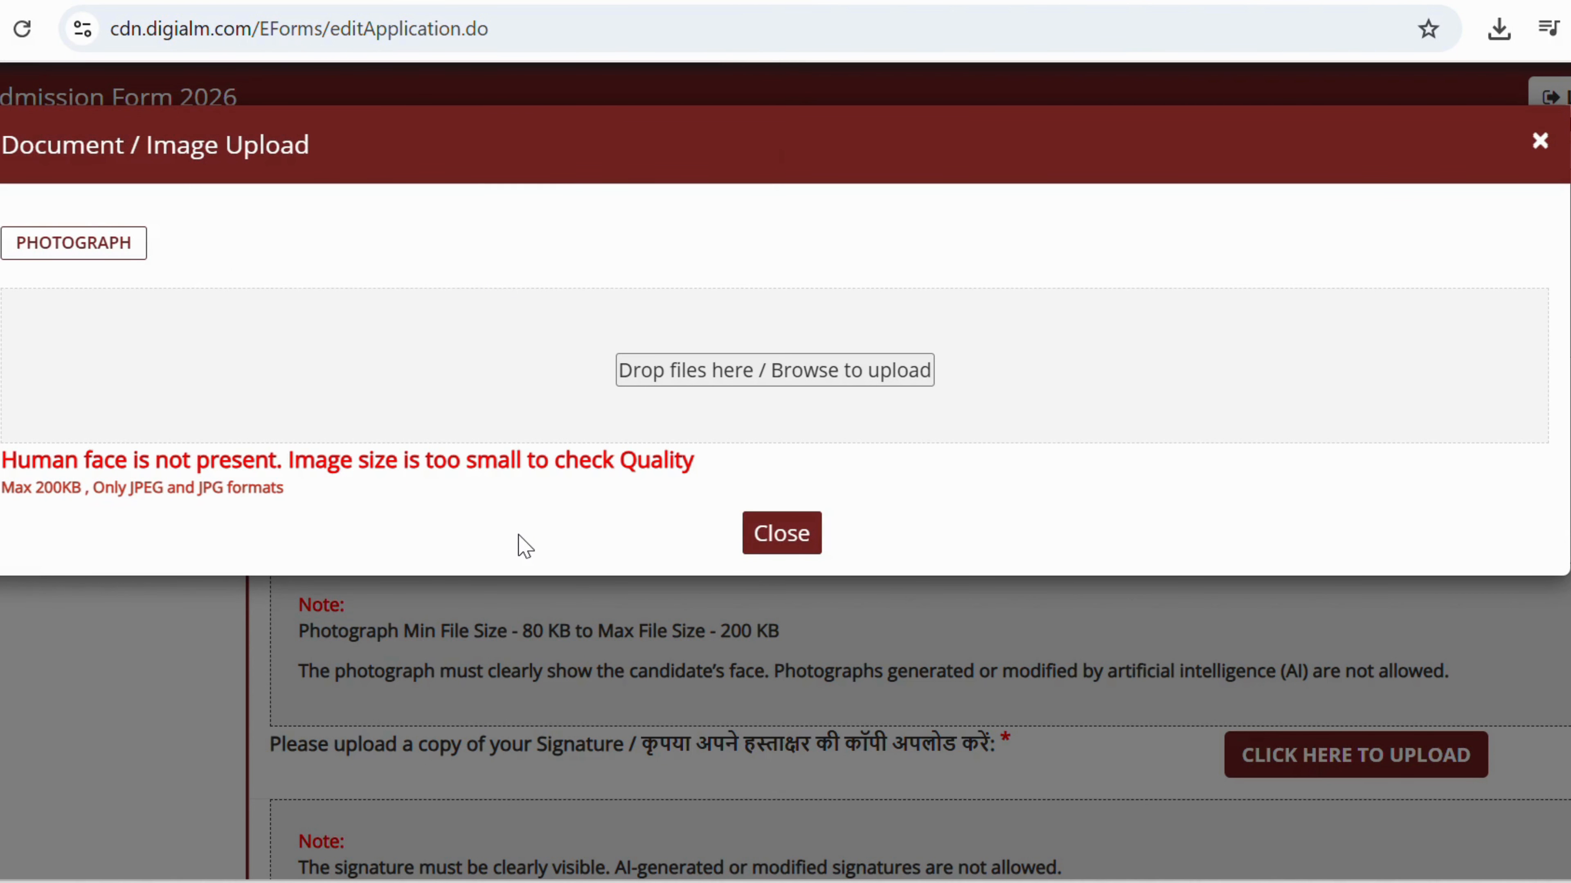
# Try uploading a different portrait image file as the photograph.
pyautogui.click(726, 375)
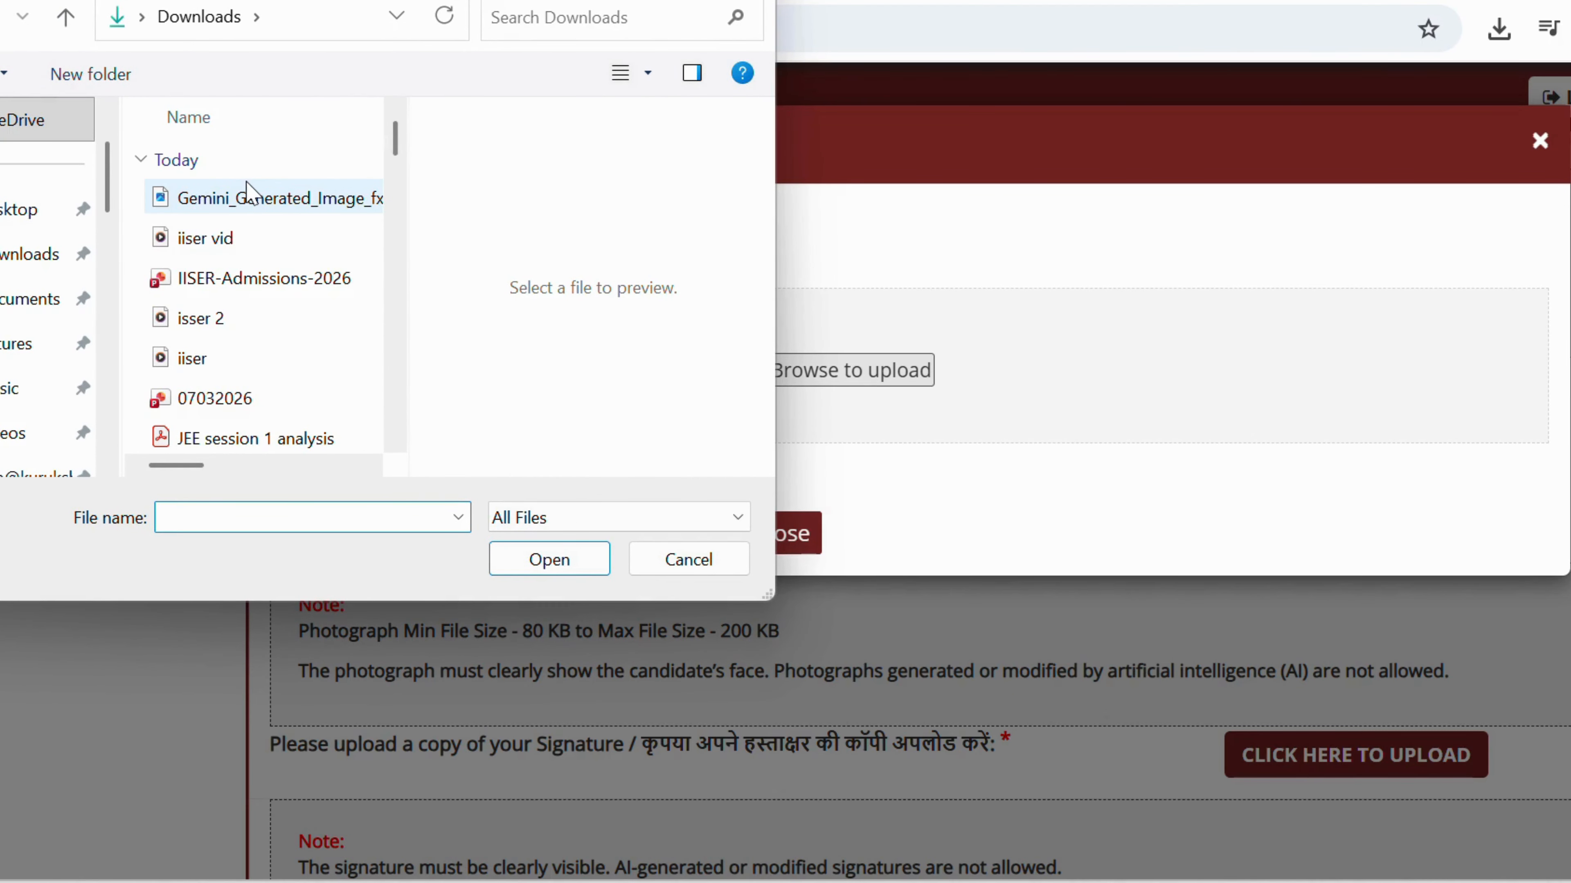
pyautogui.scroll(-4, 247, 191)
pyautogui.scroll(-4, 250, 195)
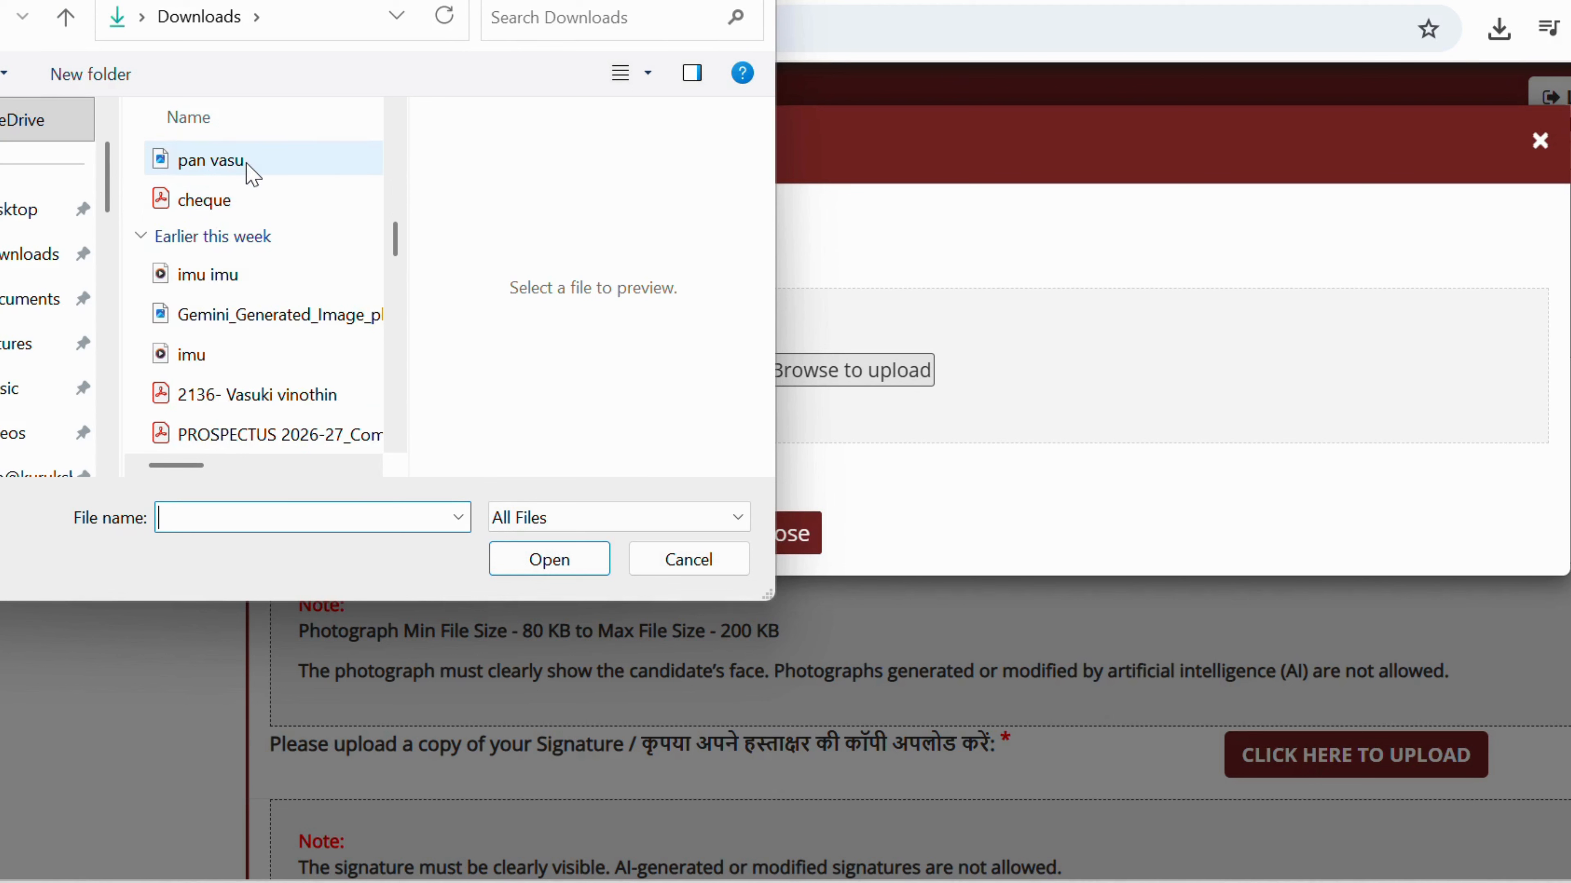
pyautogui.scroll(-2, 250, 175)
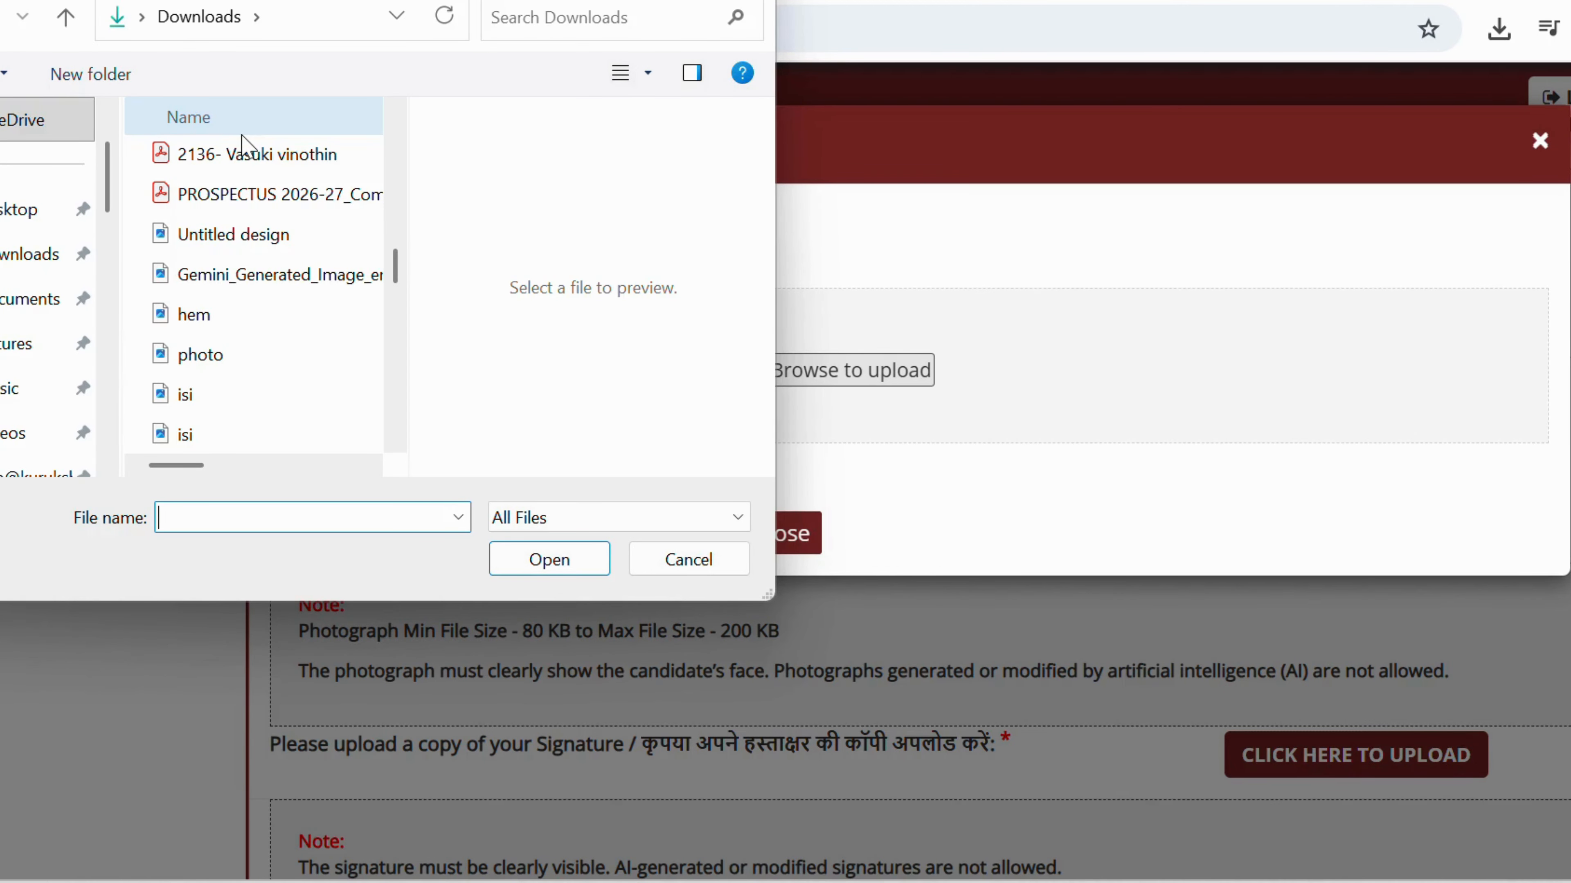
pyautogui.click(219, 315)
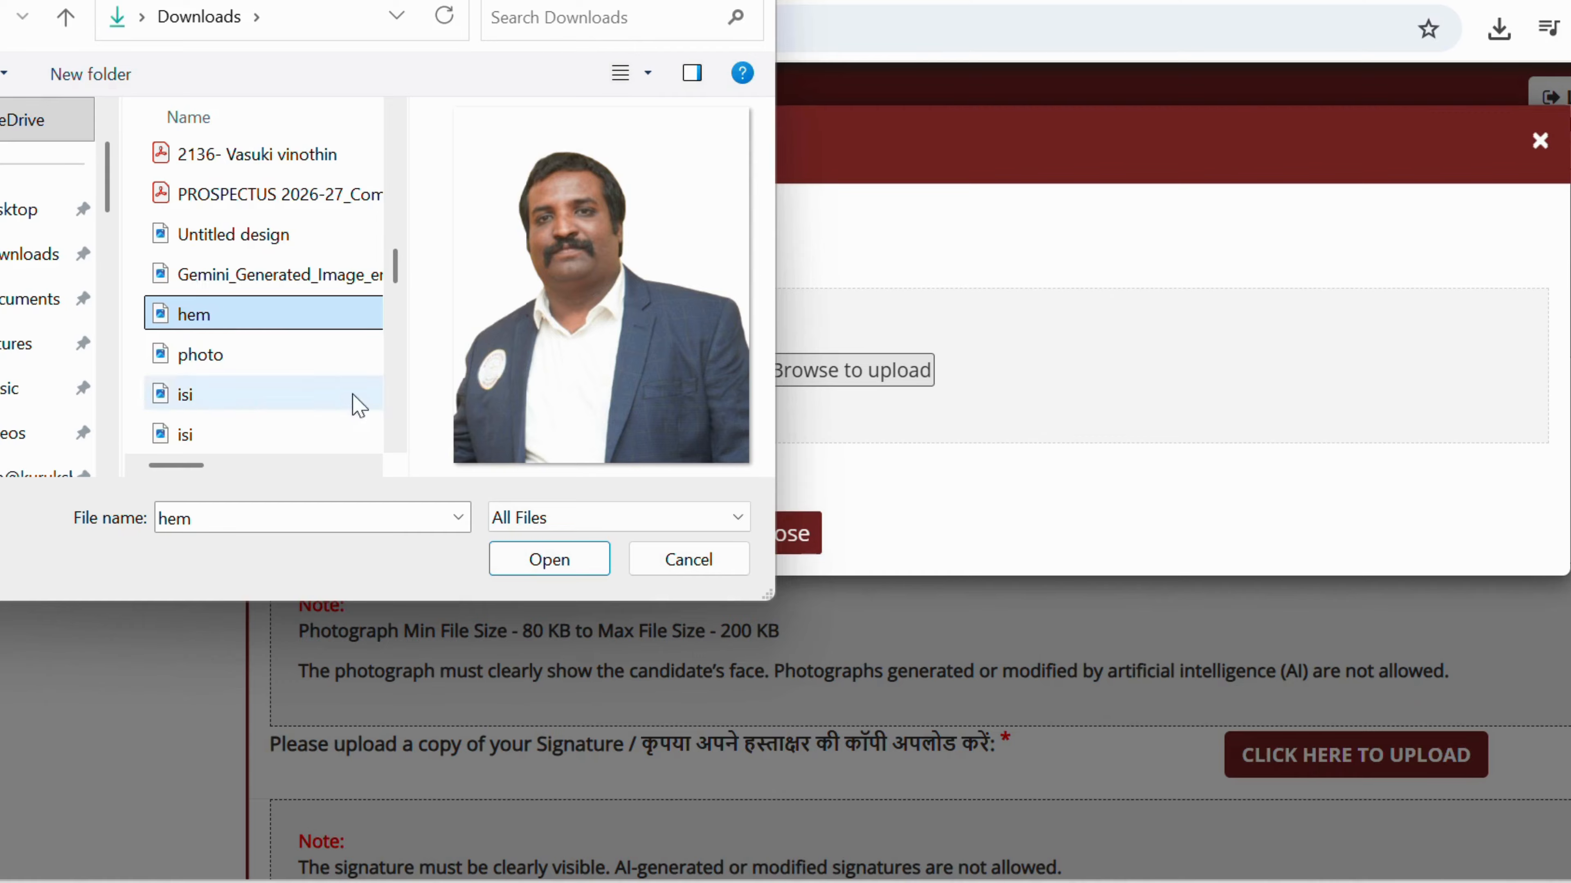
pyautogui.click(543, 559)
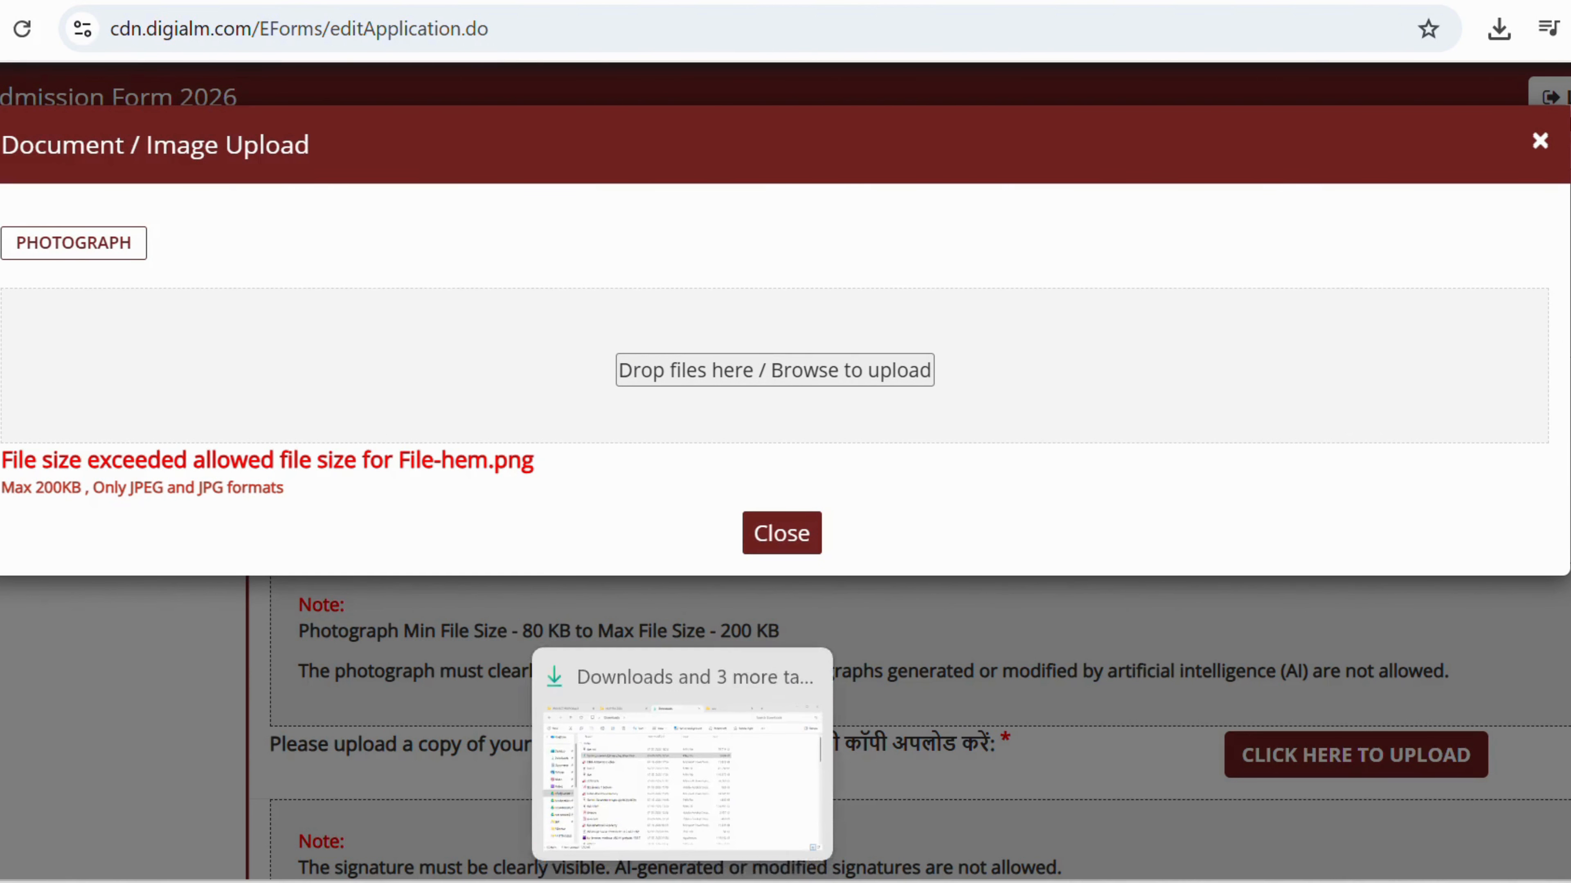
# Open the 230 KB portrait PNG from the Downloads folder in Paint.
pyautogui.click(684, 789)
pyautogui.scroll(-2, 301, 501)
pyautogui.scroll(-2, 301, 501)
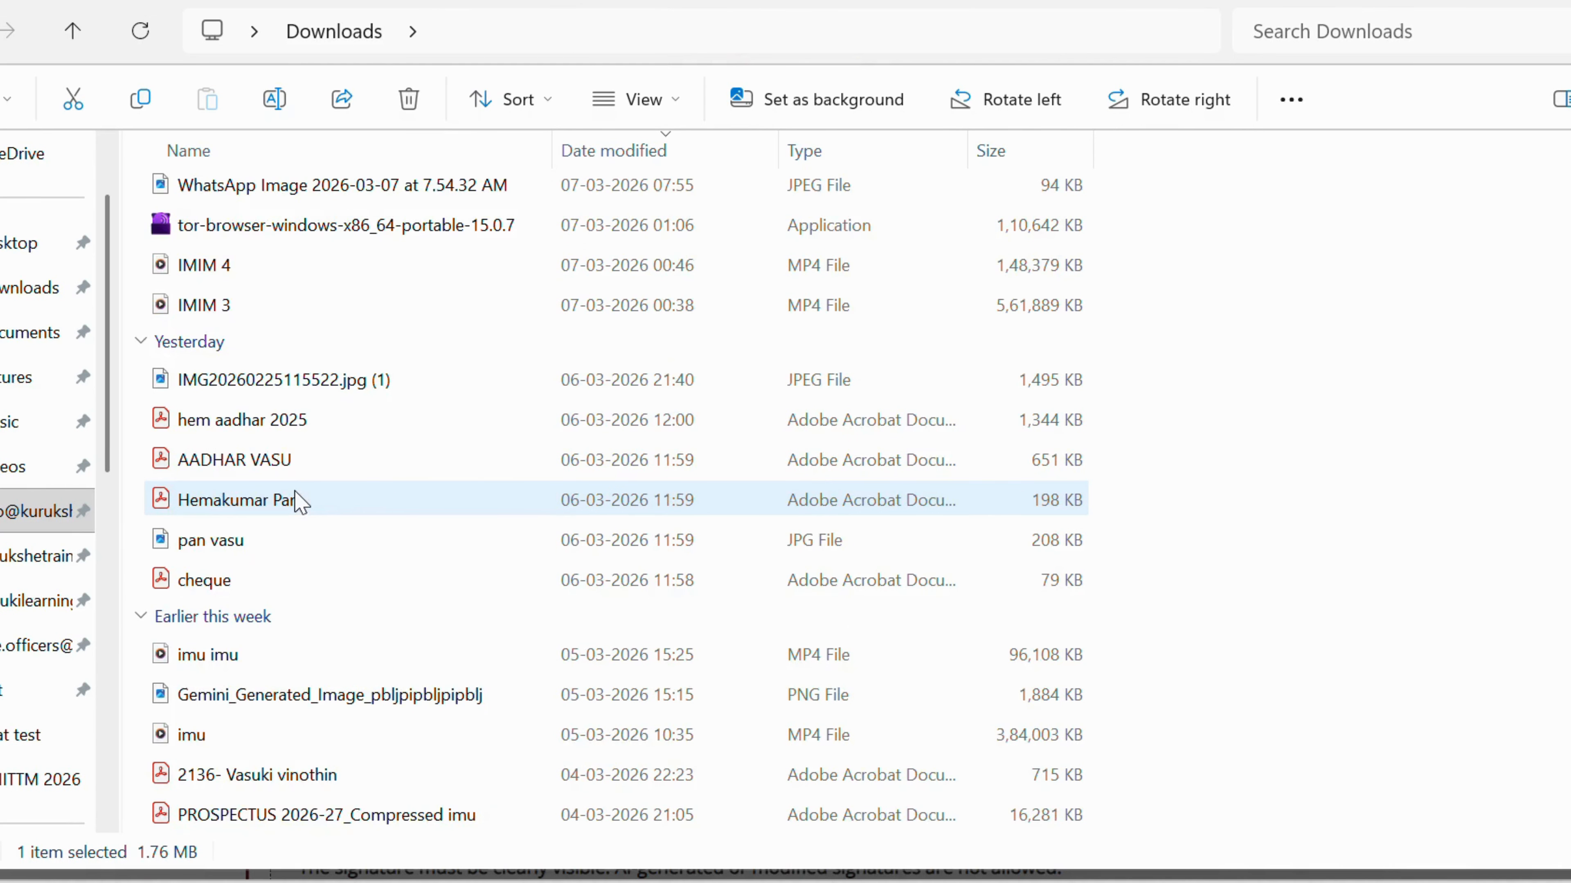
pyautogui.scroll(-2, 281, 456)
pyautogui.click(194, 695)
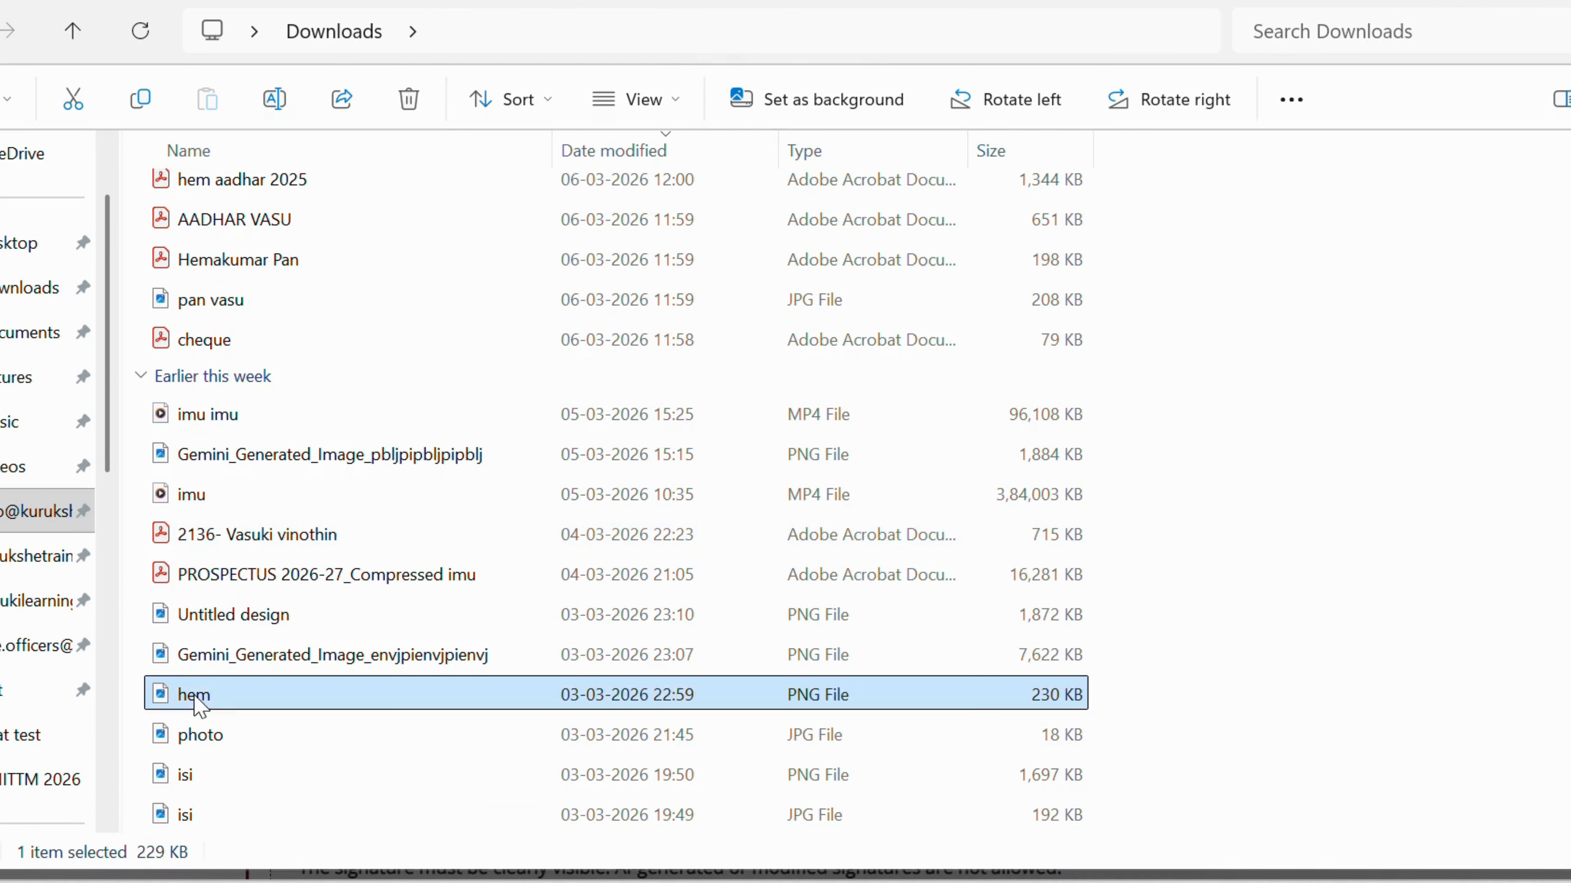
pyautogui.rightClick(194, 695)
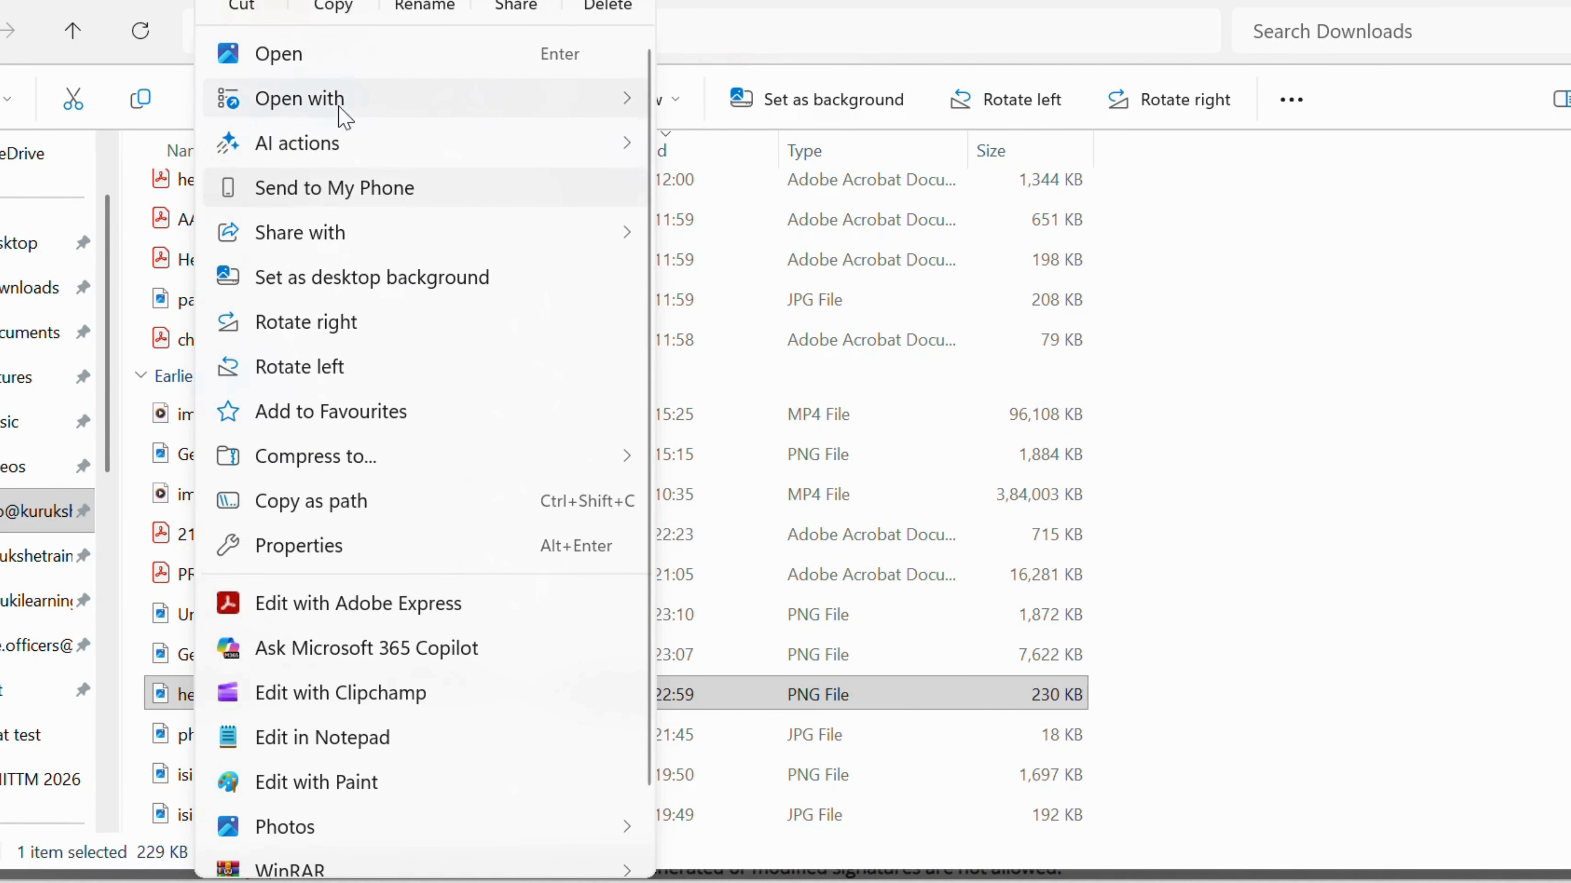
pyautogui.moveTo(531, 97)
pyautogui.click(748, 195)
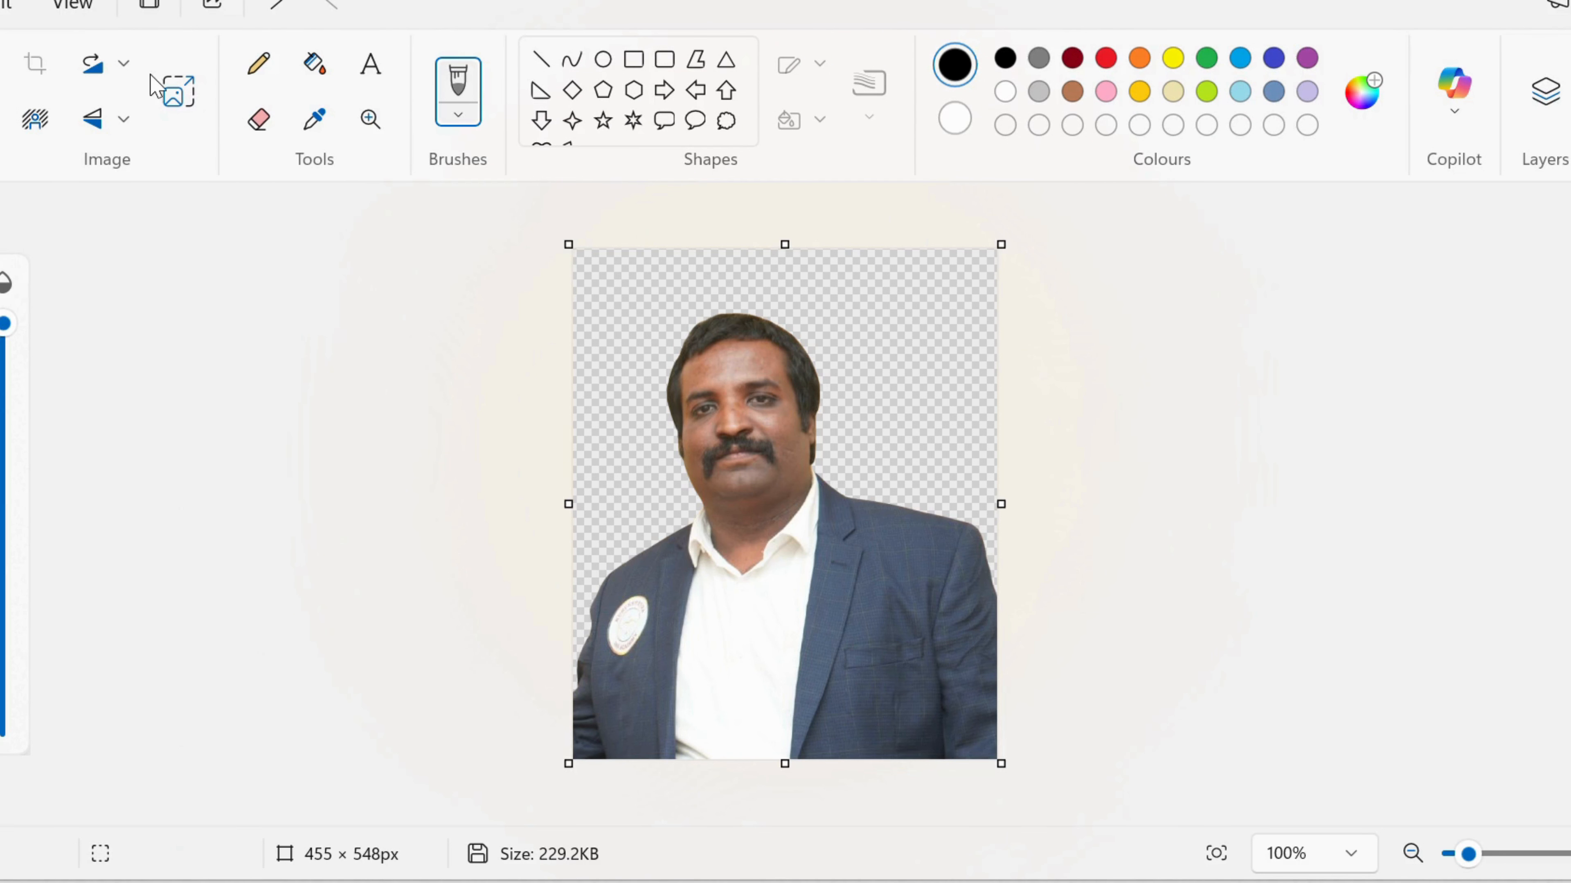
# Resize the portrait in Paint to 70%, giving 318×383px.
pyautogui.click(176, 92)
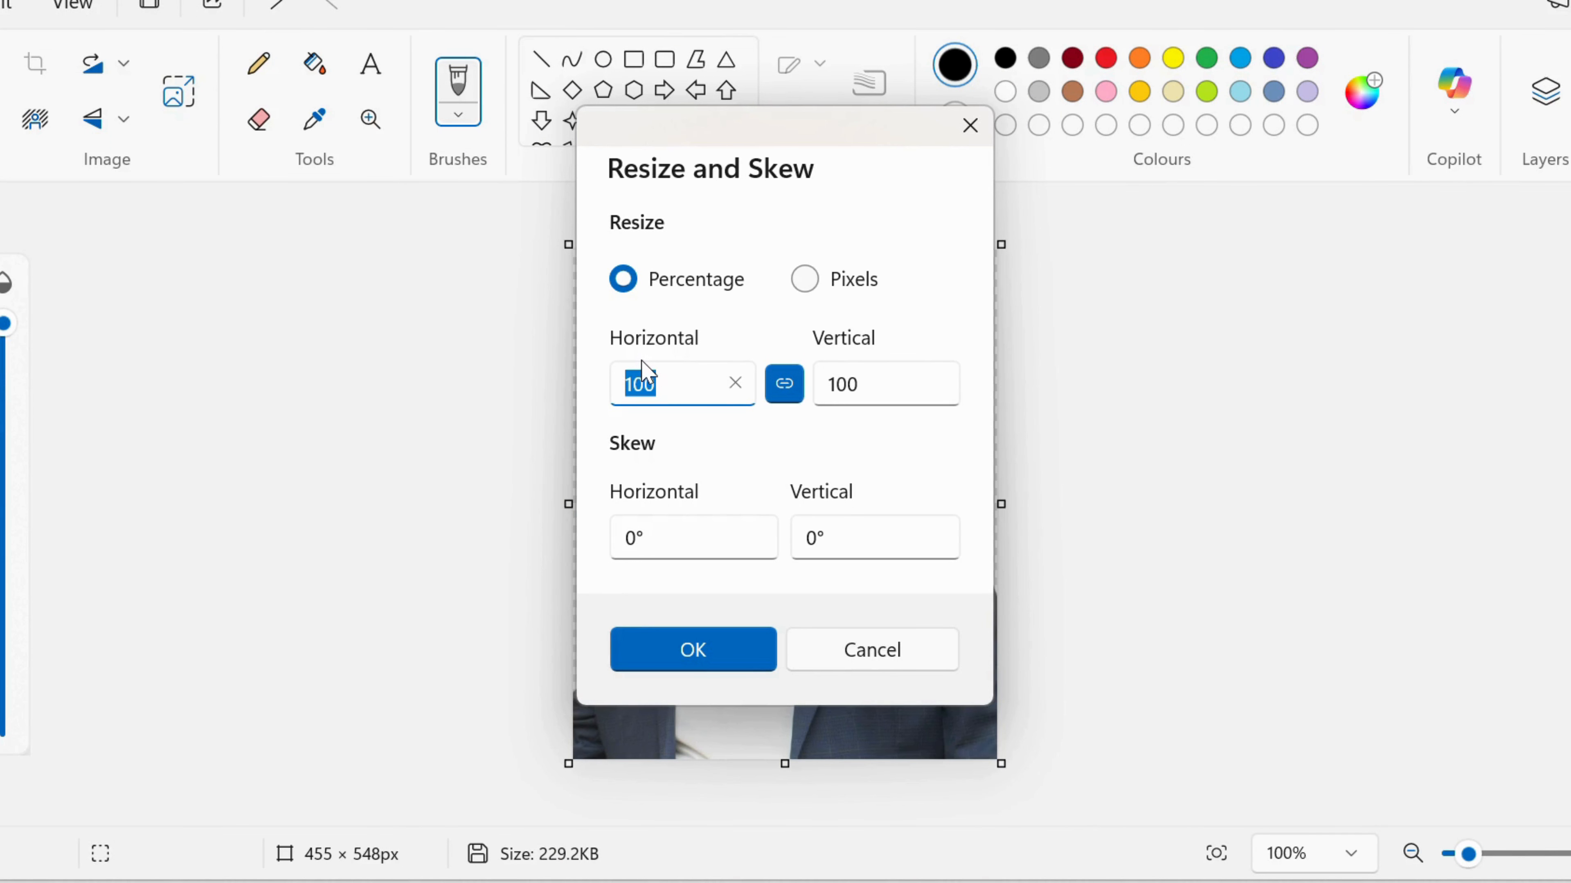
pyautogui.write('70')
pyautogui.press('Return')
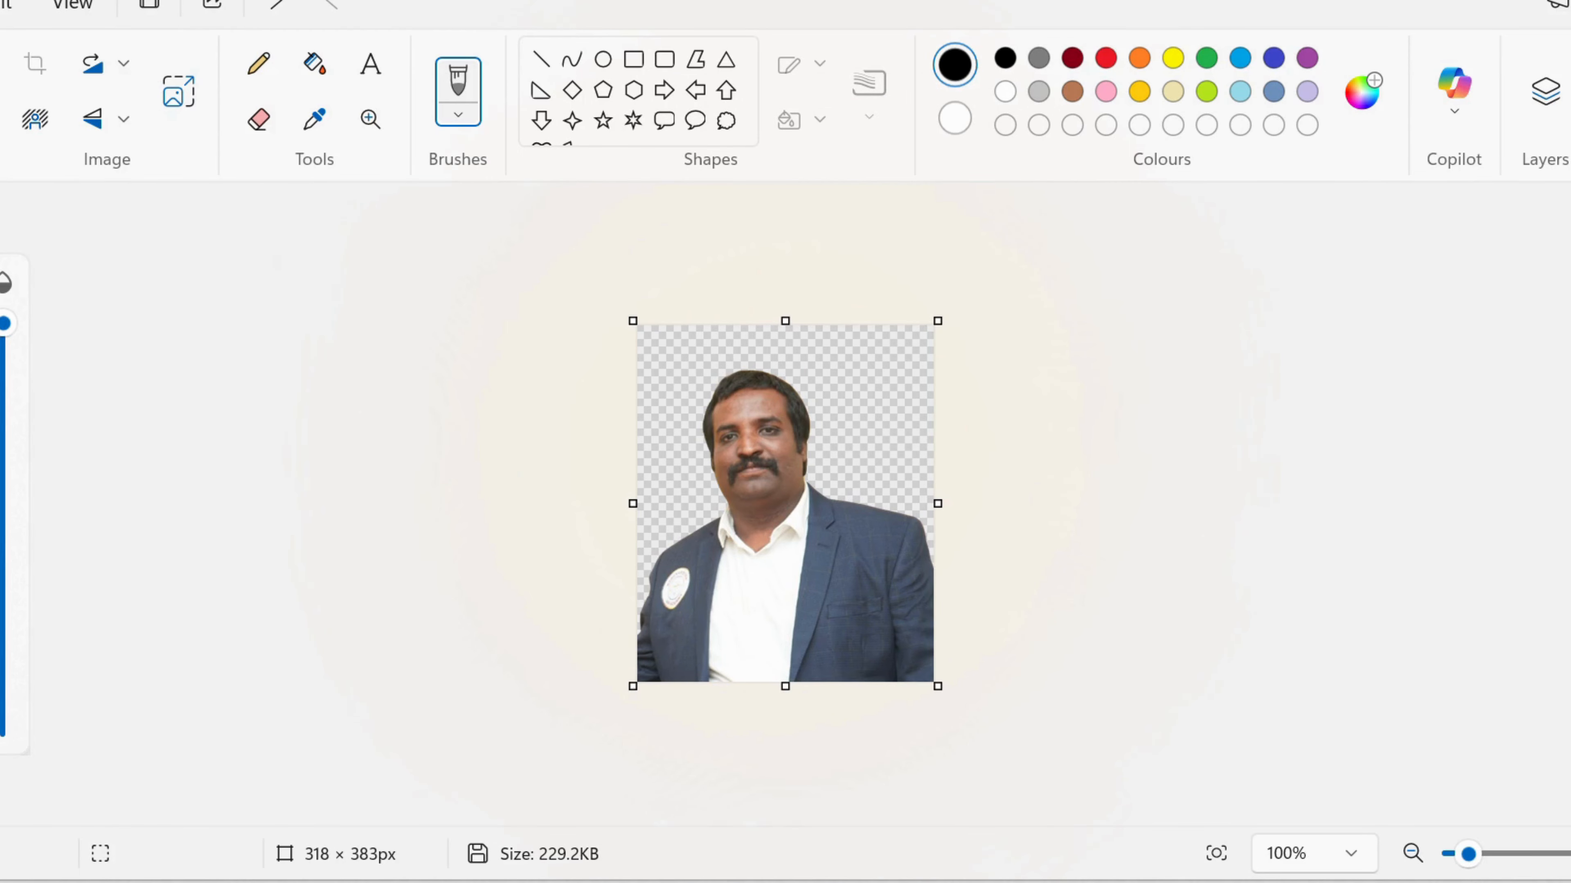
# Save the resized image as JPEG named 'hem photo' and return to the upload window.
pyautogui.click(2, 4)
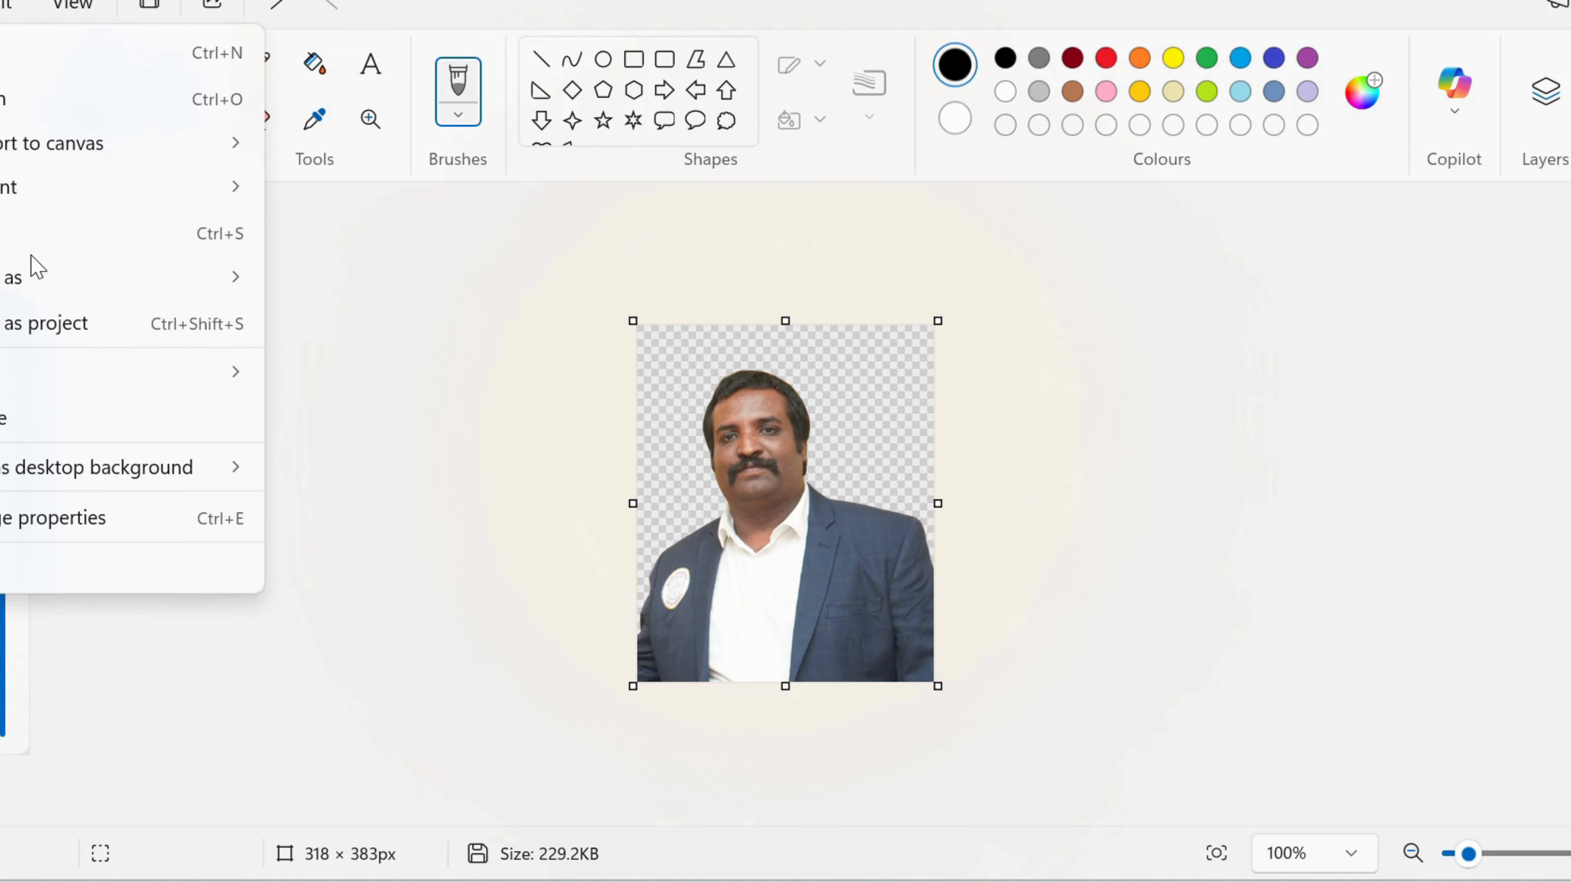
pyautogui.moveTo(68, 288)
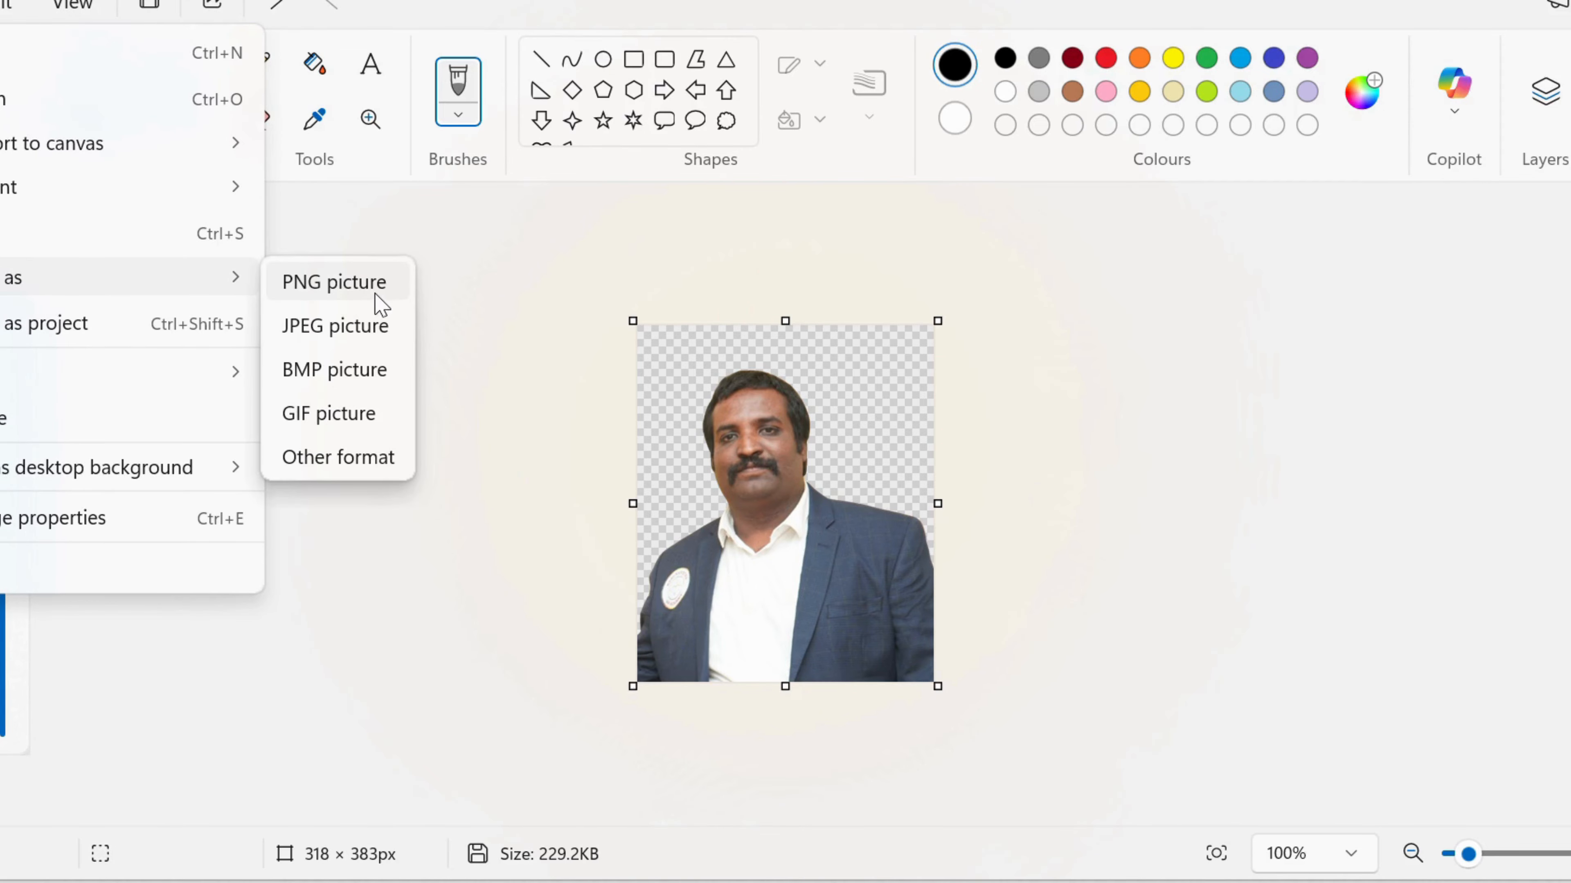
pyautogui.click(362, 333)
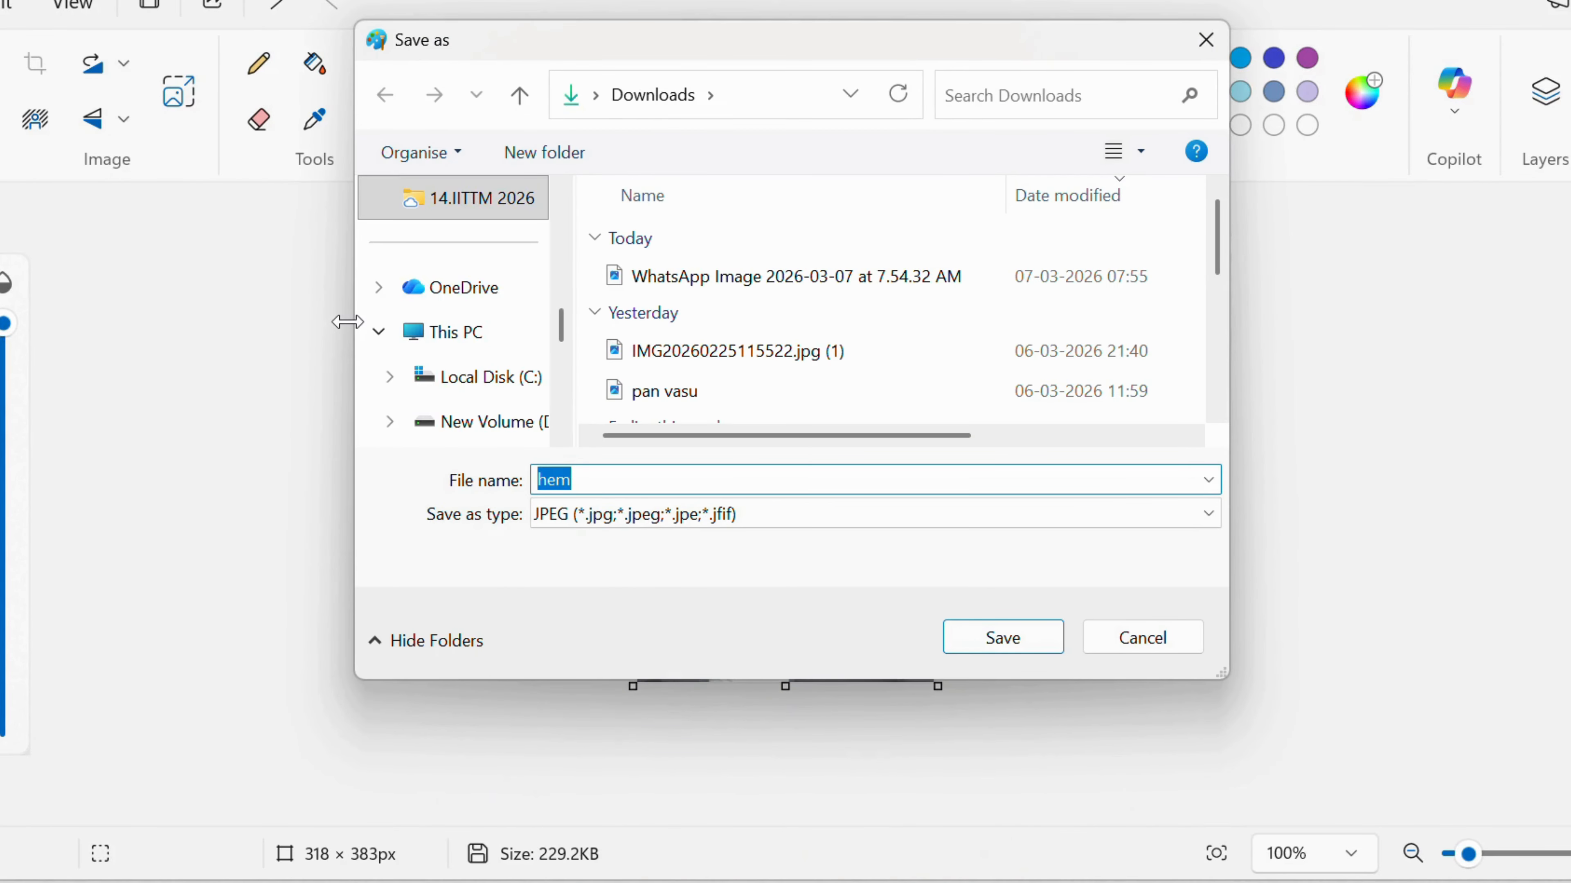
pyautogui.write('hem photo')
pyautogui.press('Return')
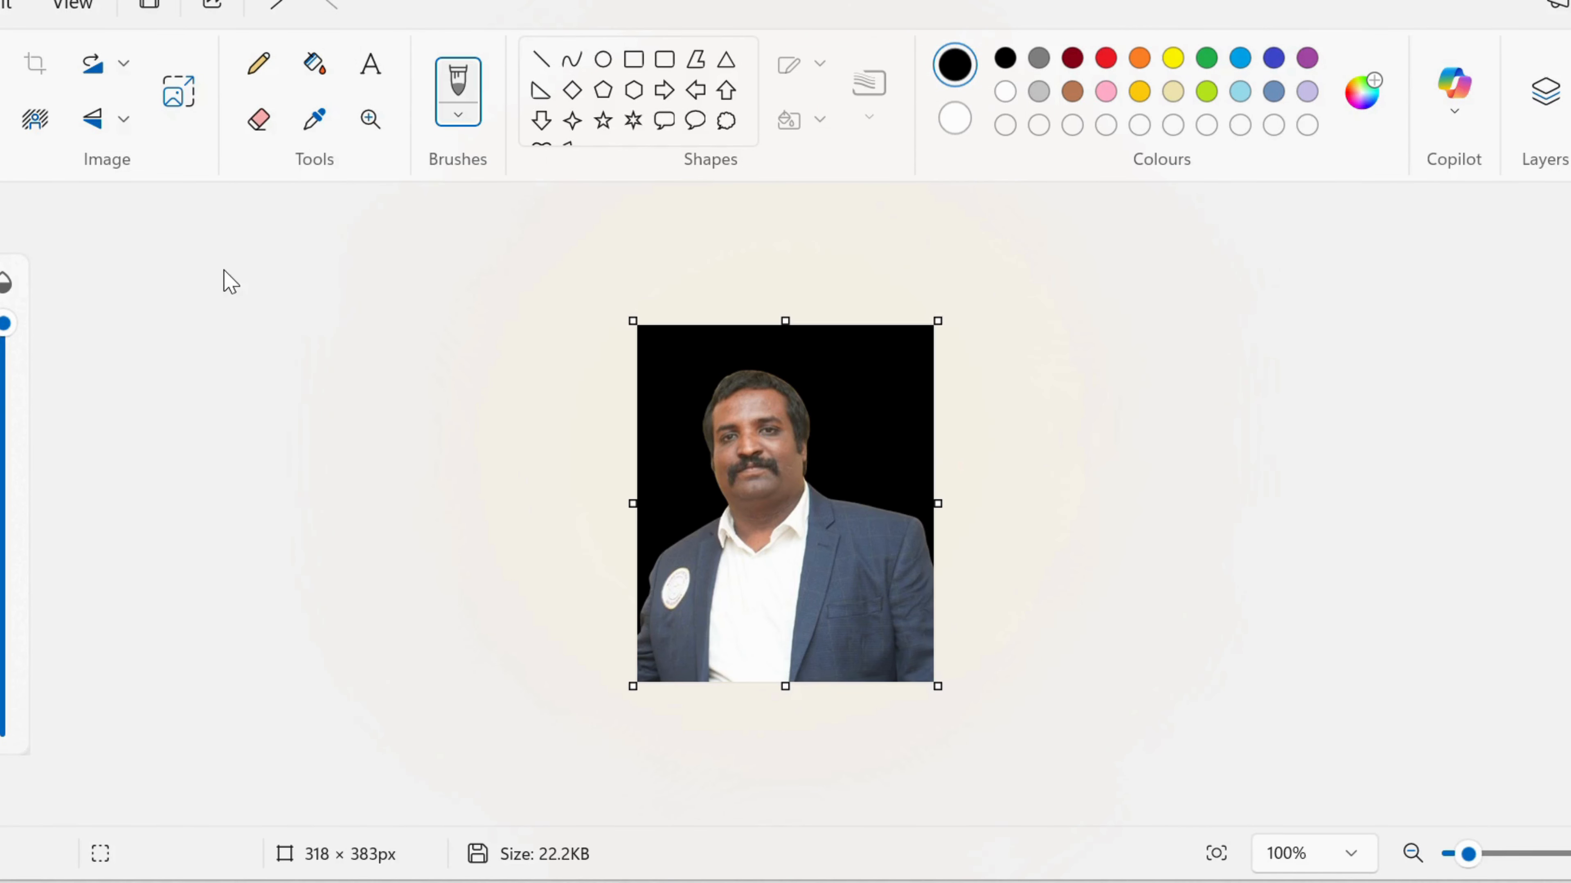
pyautogui.hotkey('alt', 'Tab')
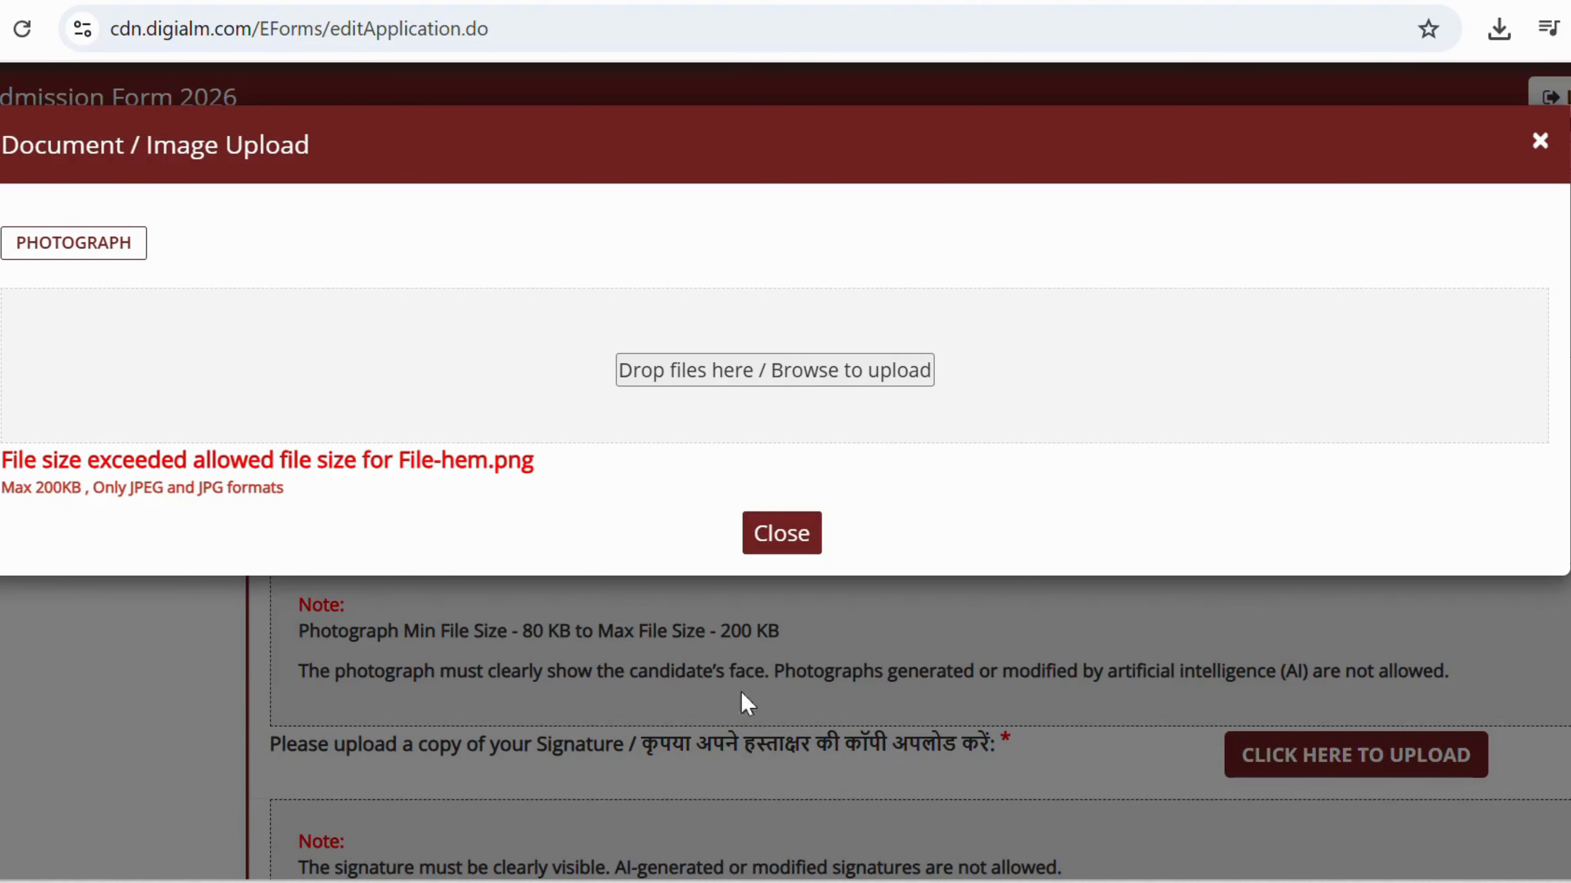
# Upload 'hem photo' from Downloads as the candidate photograph.
pyautogui.click(736, 372)
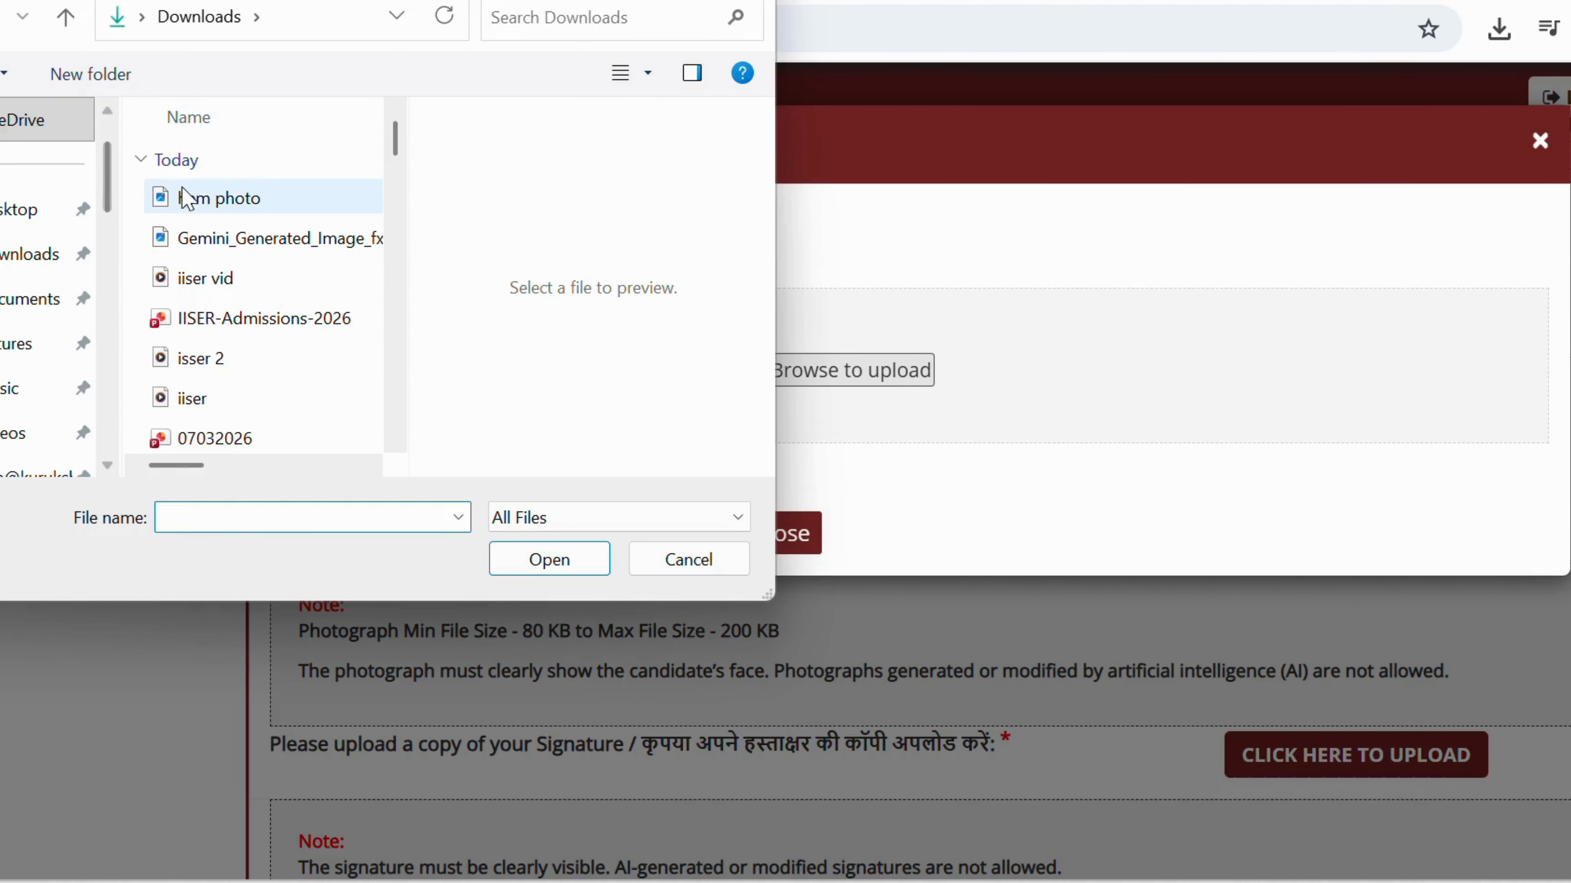
pyautogui.click(186, 200)
pyautogui.click(554, 559)
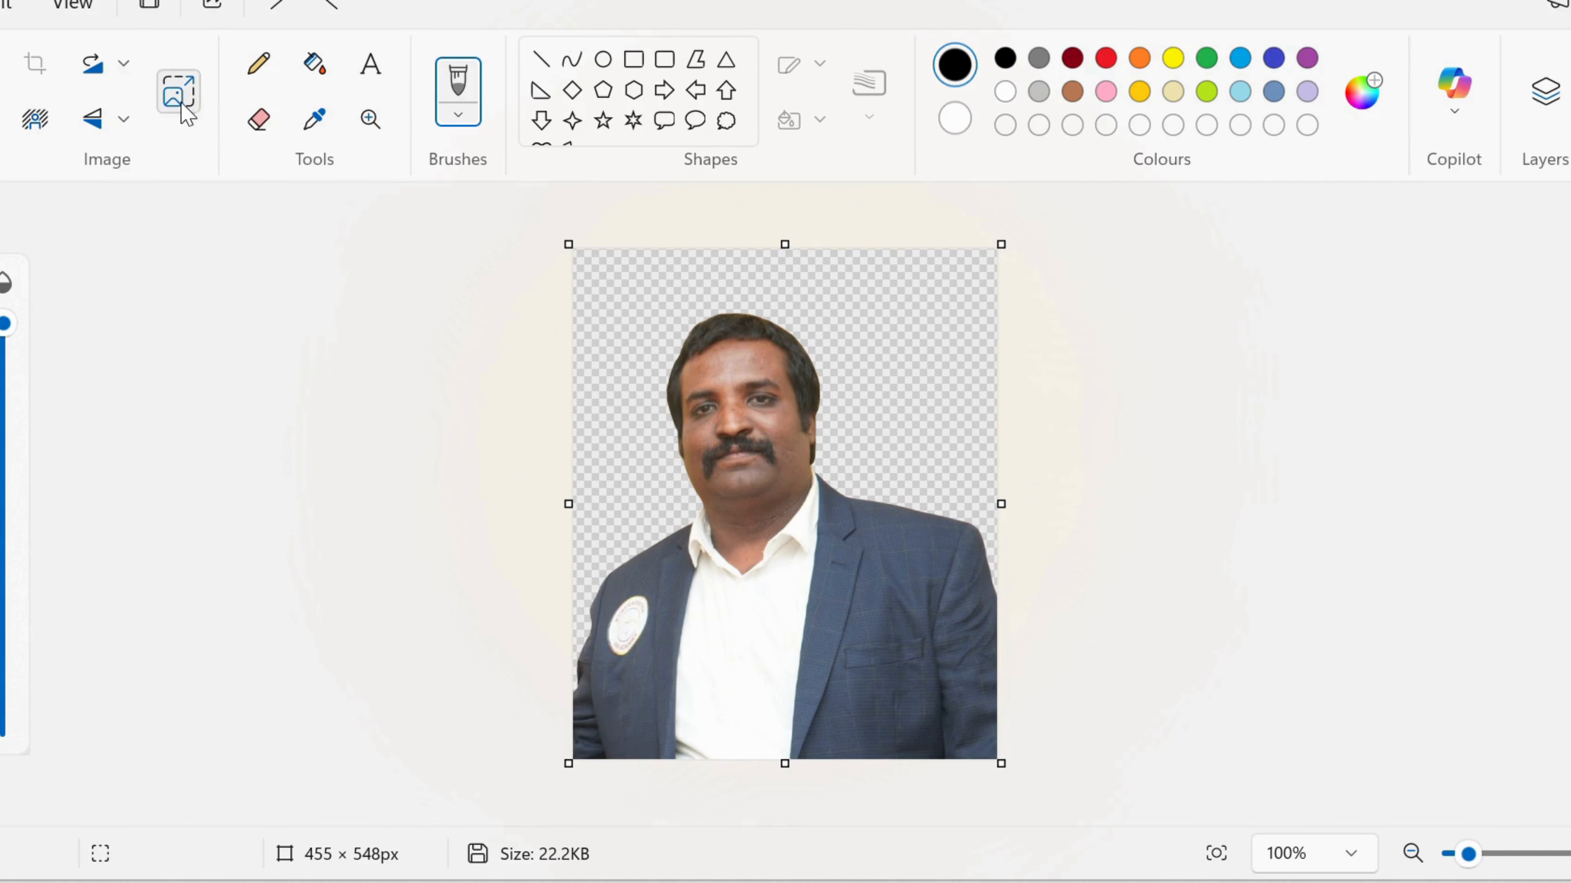
# Resize the Paint portrait to 90%, making it 409×493px.
pyautogui.click(178, 91)
pyautogui.write('90')
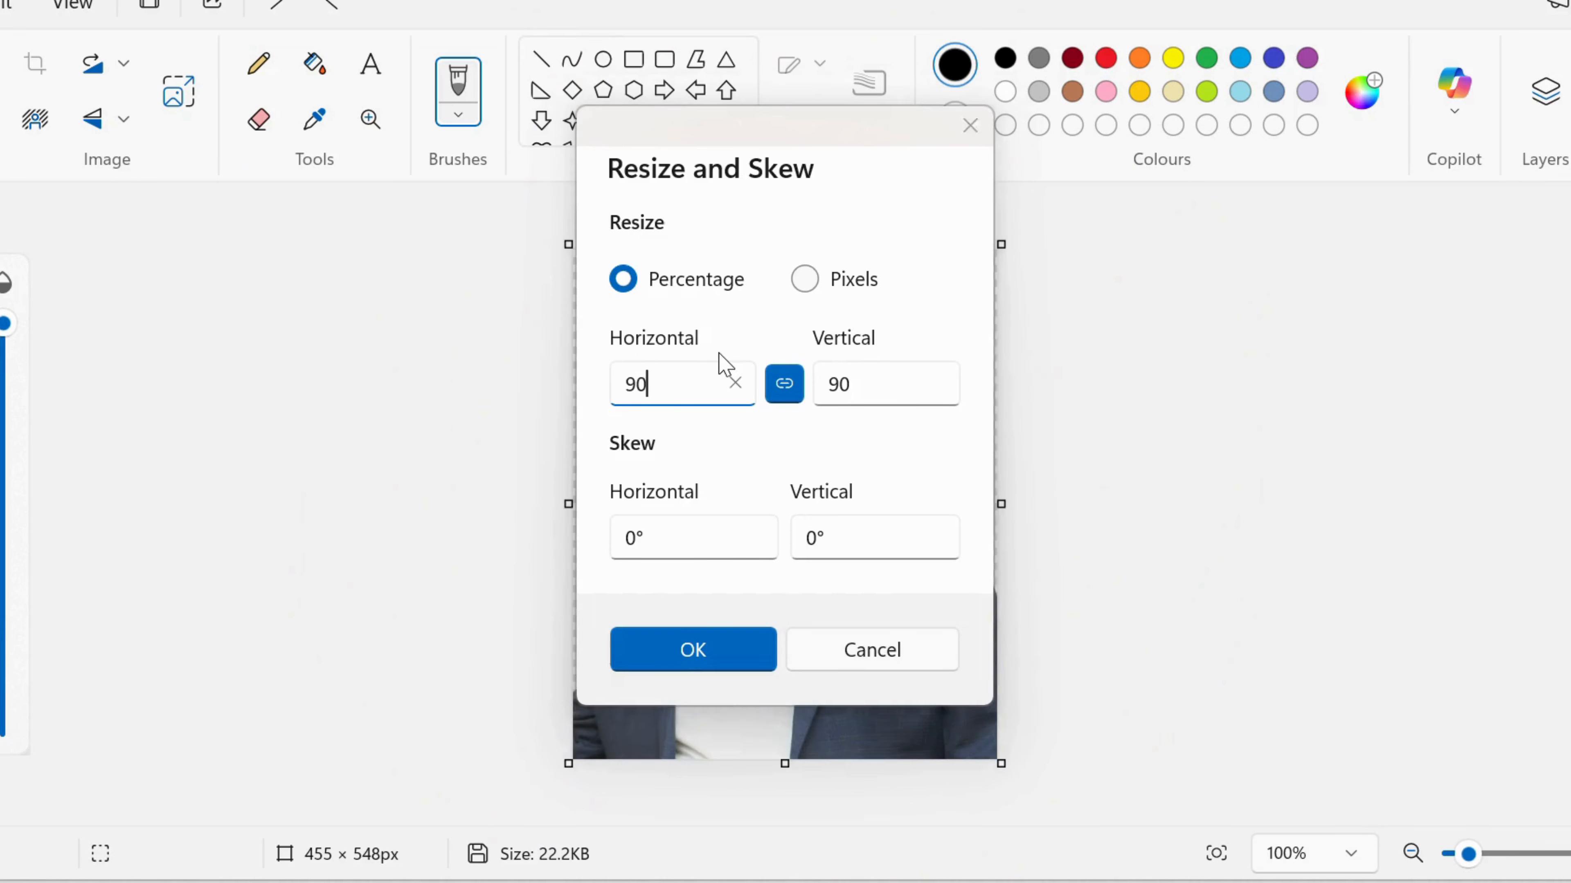
pyautogui.press('Return')
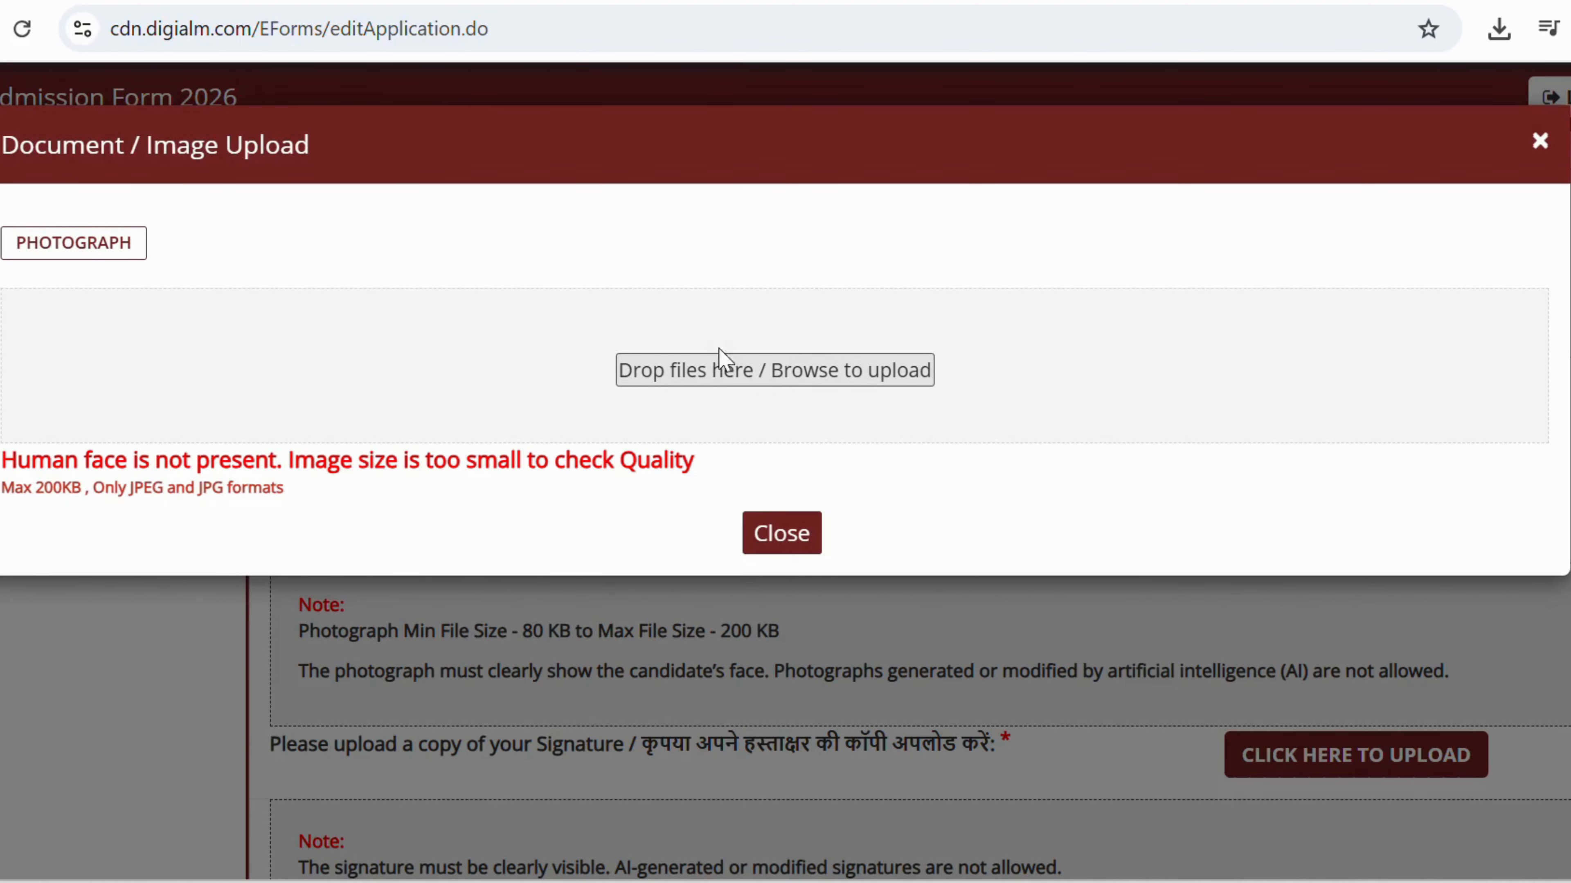
# Upload the resized 'hem photo' as the photograph and close the upload window once accepted.
pyautogui.click(719, 365)
pyautogui.click(189, 197)
pyautogui.click(571, 556)
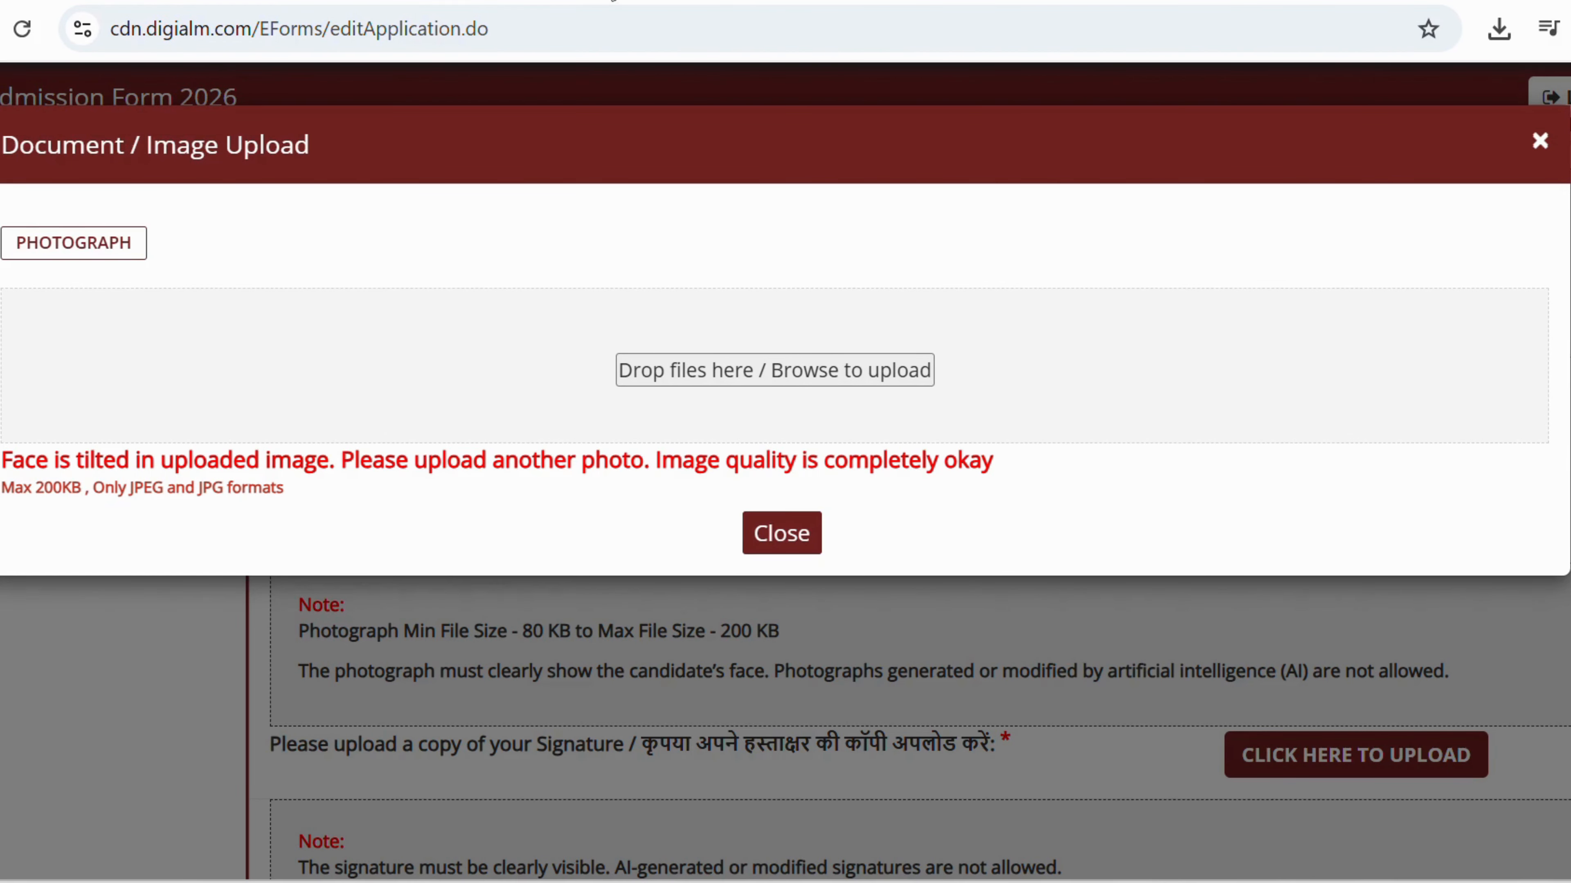
pyautogui.click(781, 532)
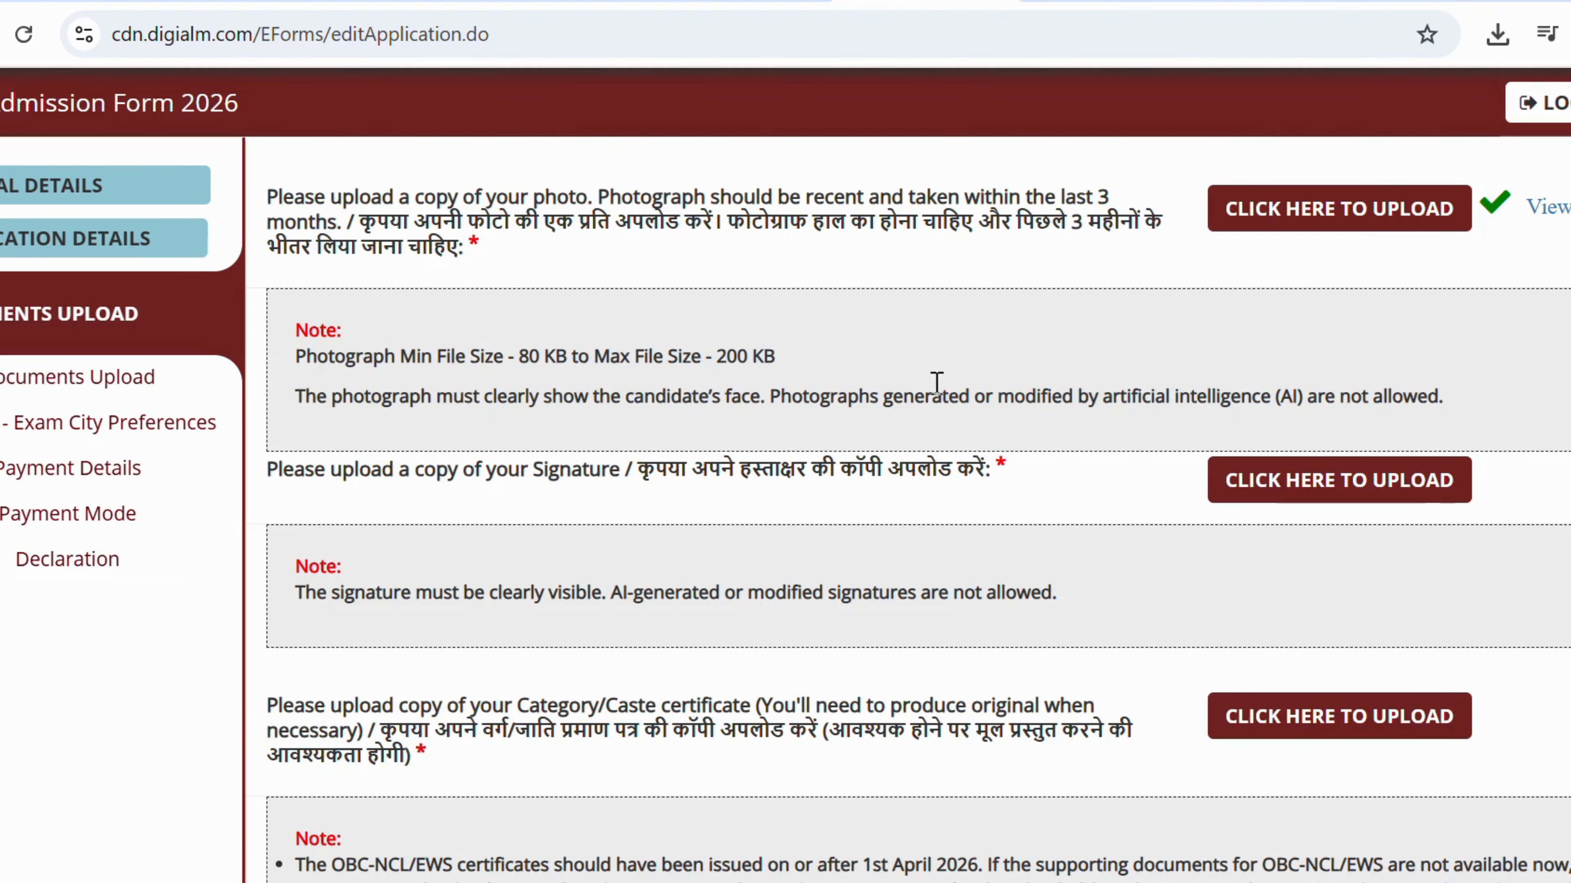
pyautogui.scroll(8, 711, 349)
pyautogui.scroll(-8, 680, 364)
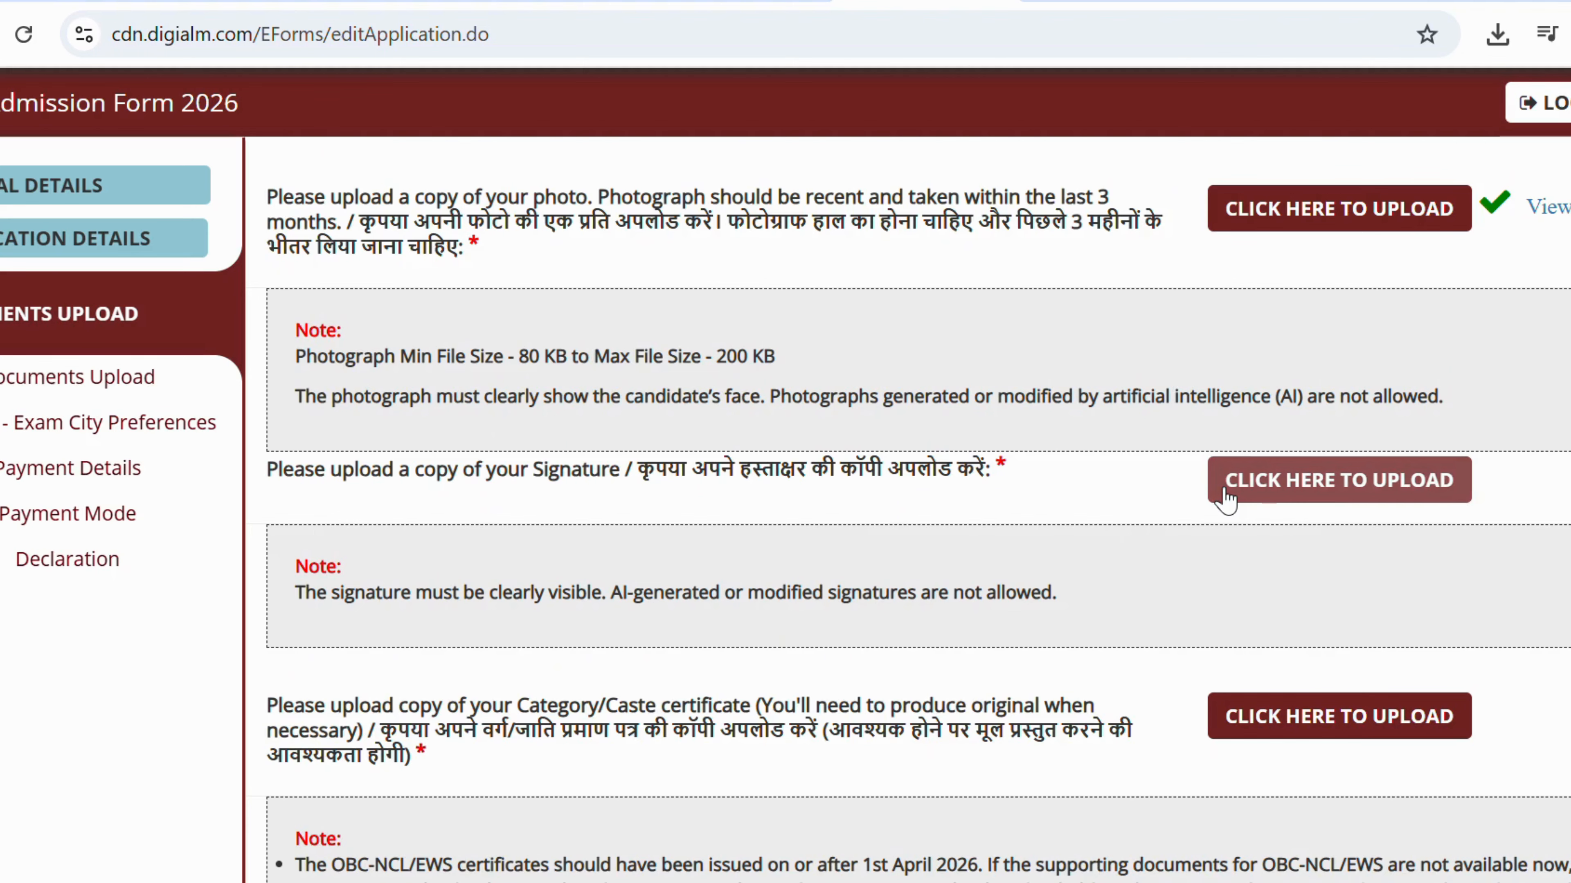
# Upload dum.jpg as the signature and close the upload window.
pyautogui.click(1246, 489)
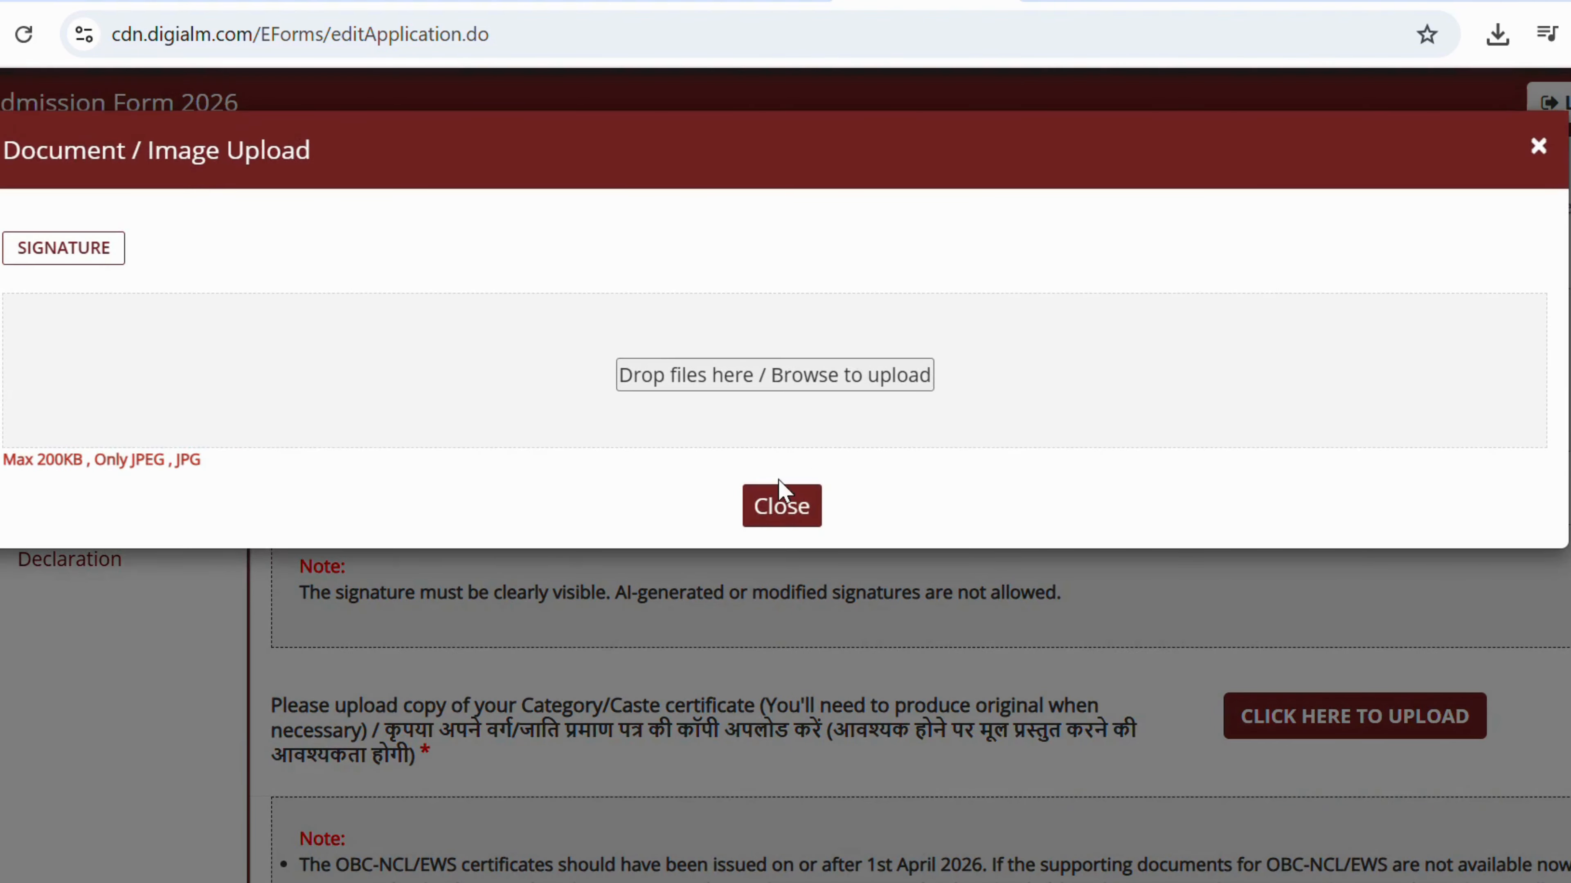
pyautogui.click(744, 384)
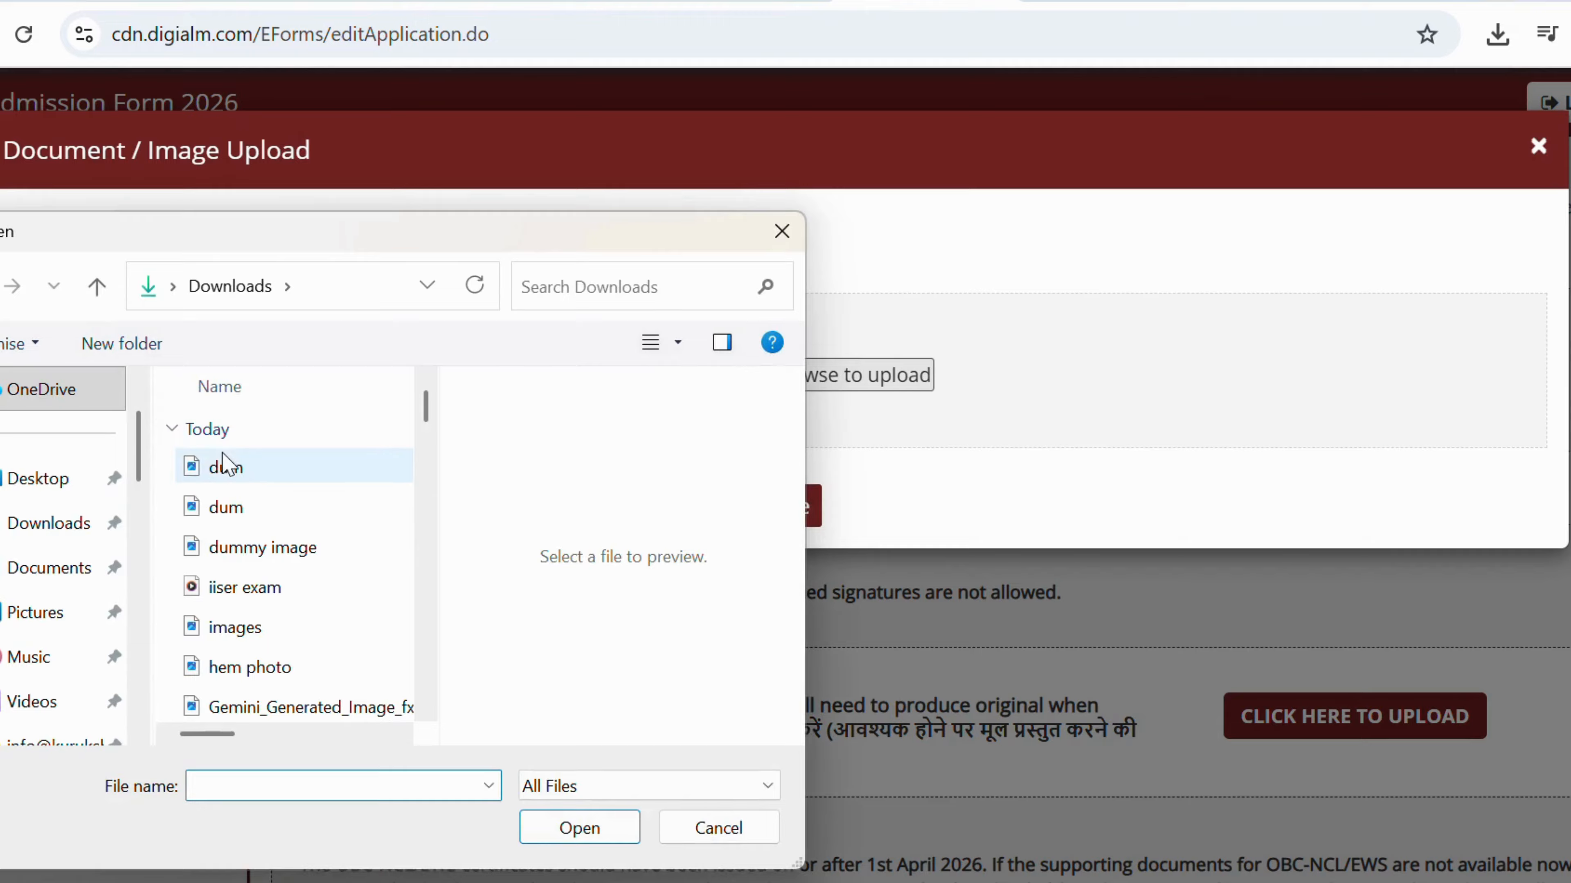
pyautogui.click(226, 467)
pyautogui.click(600, 834)
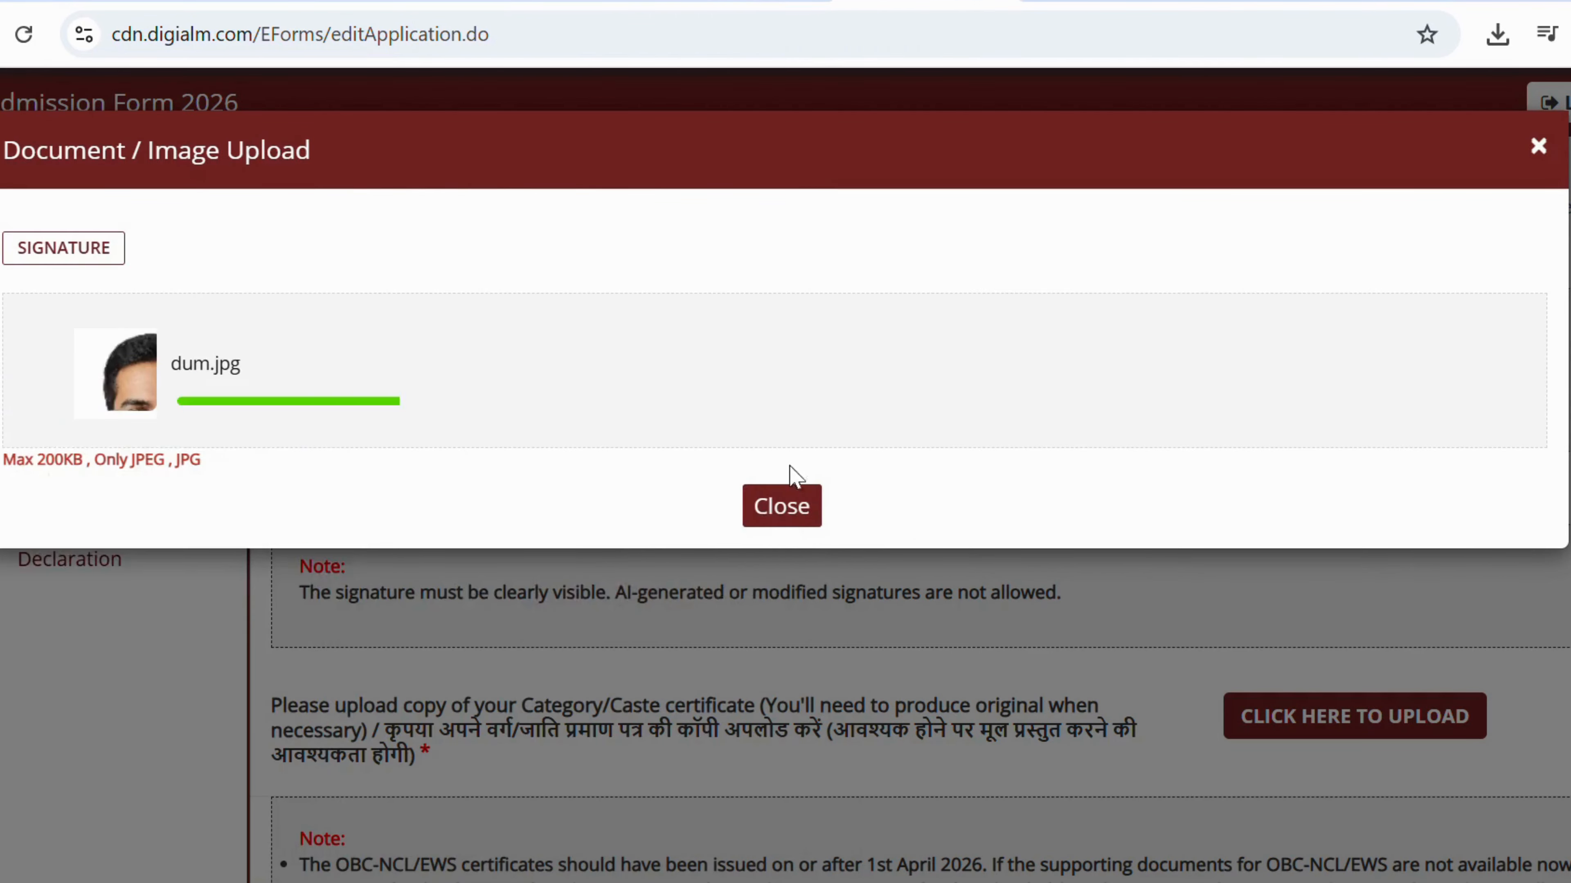
pyautogui.scroll(-1, 760, 564)
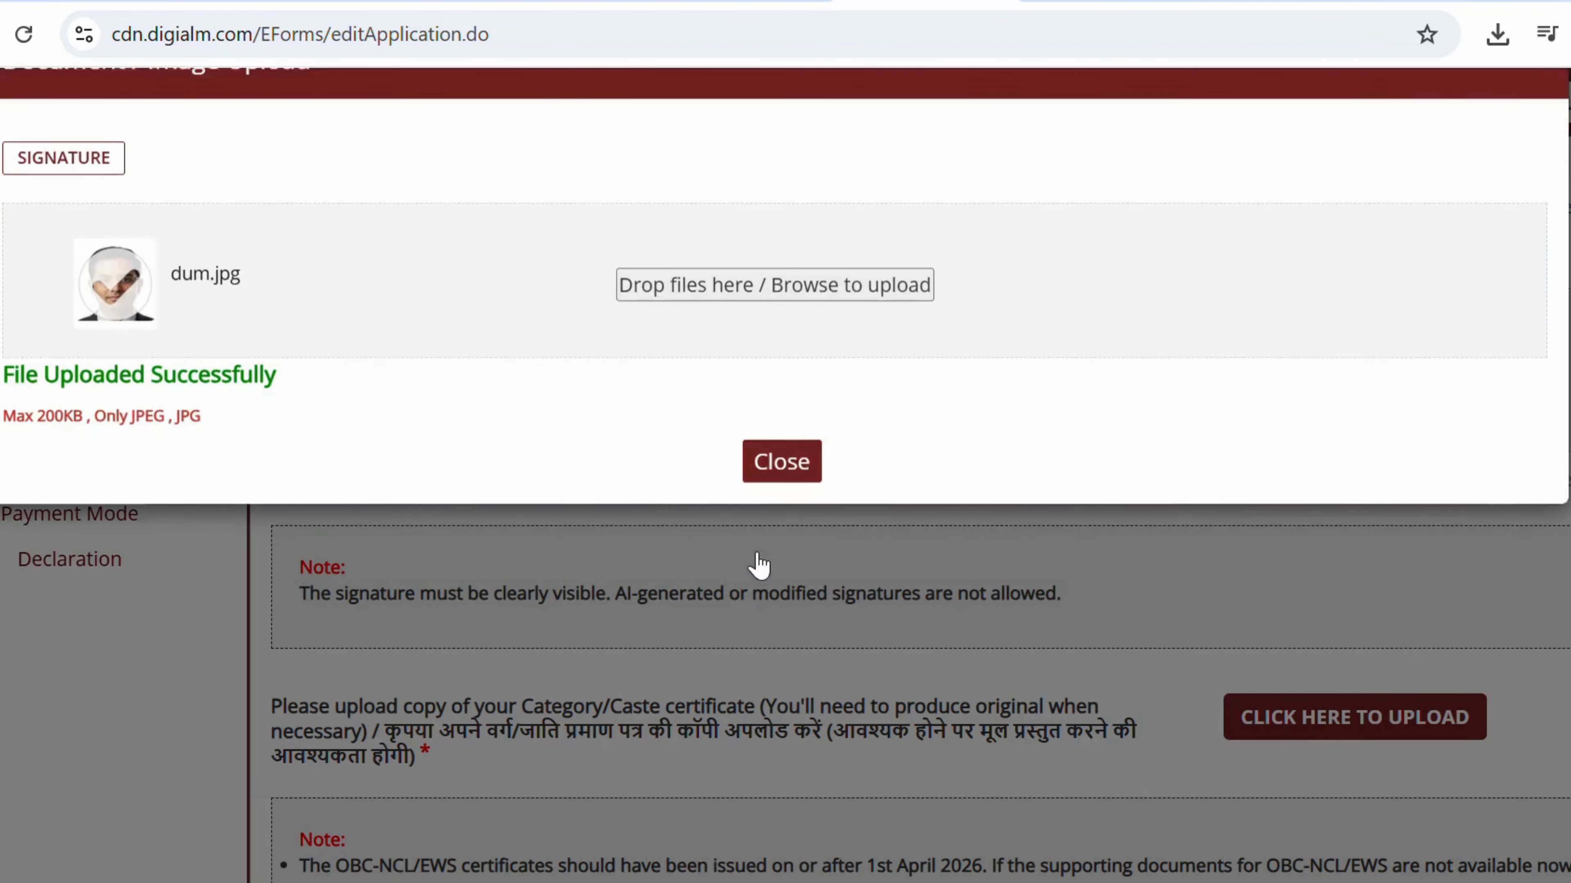
pyautogui.click(760, 564)
pyautogui.scroll(-4, 711, 522)
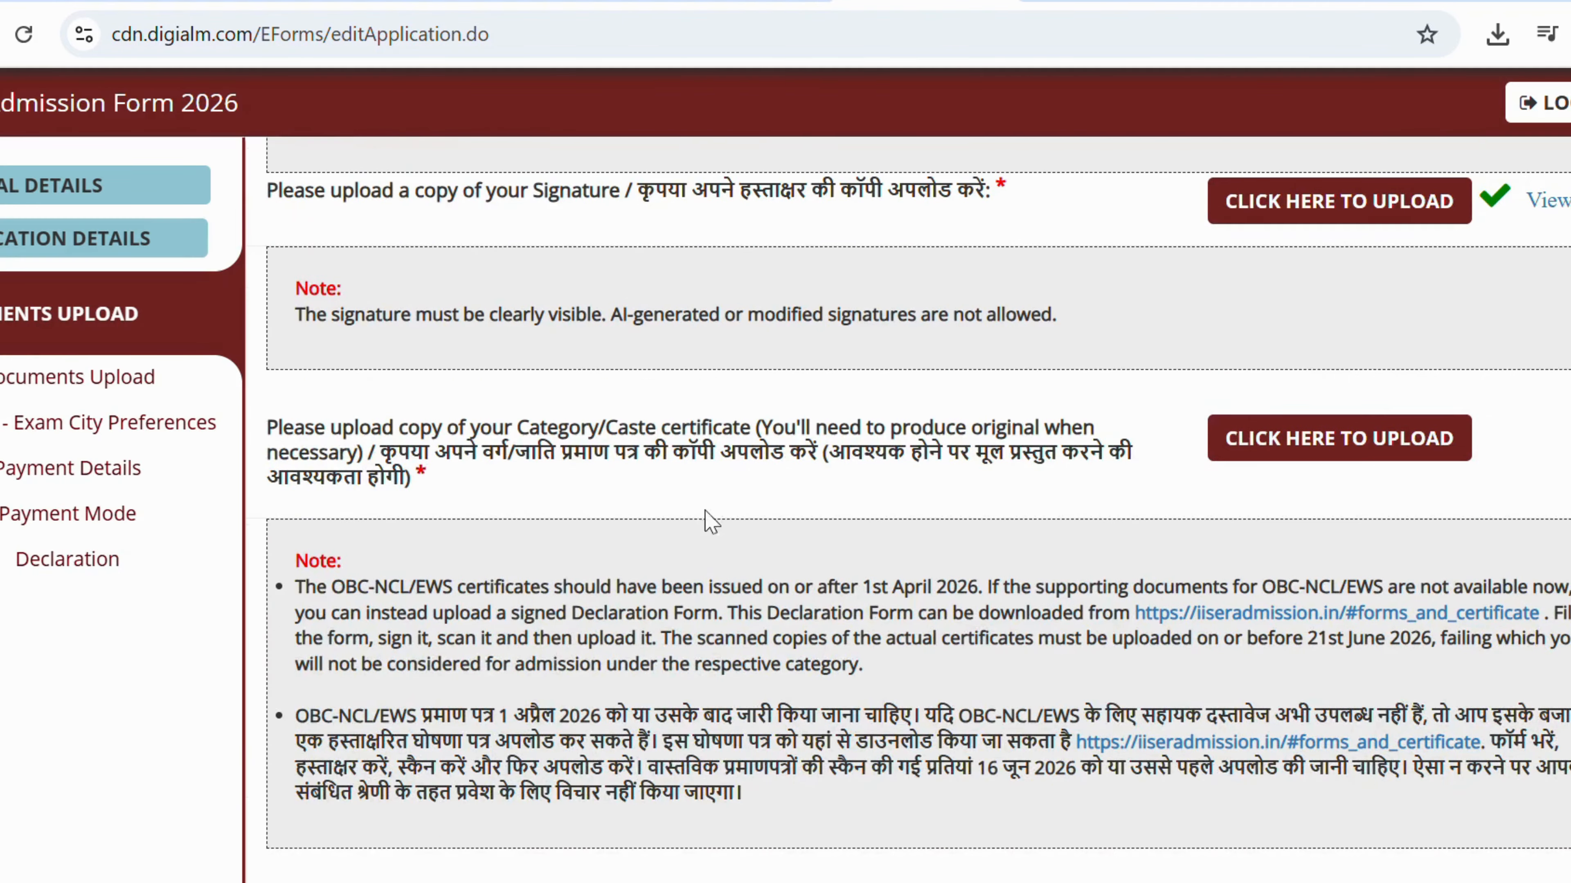
# Upload dum.jpg as the caste certificate and close the upload window.
pyautogui.click(1303, 458)
pyautogui.click(727, 365)
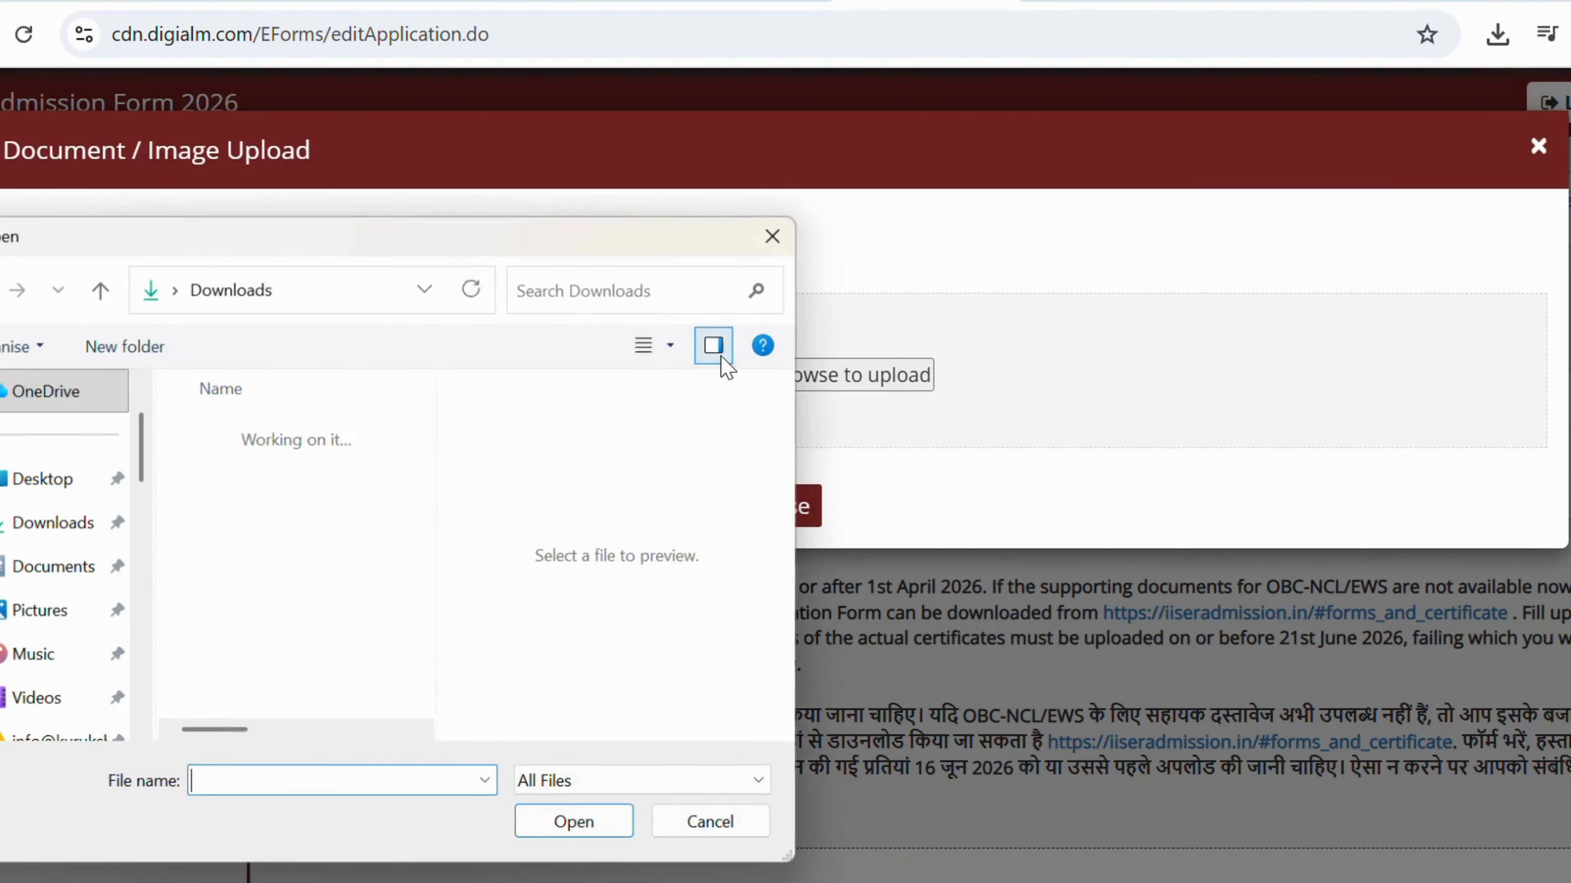
pyautogui.click(248, 473)
pyautogui.click(572, 823)
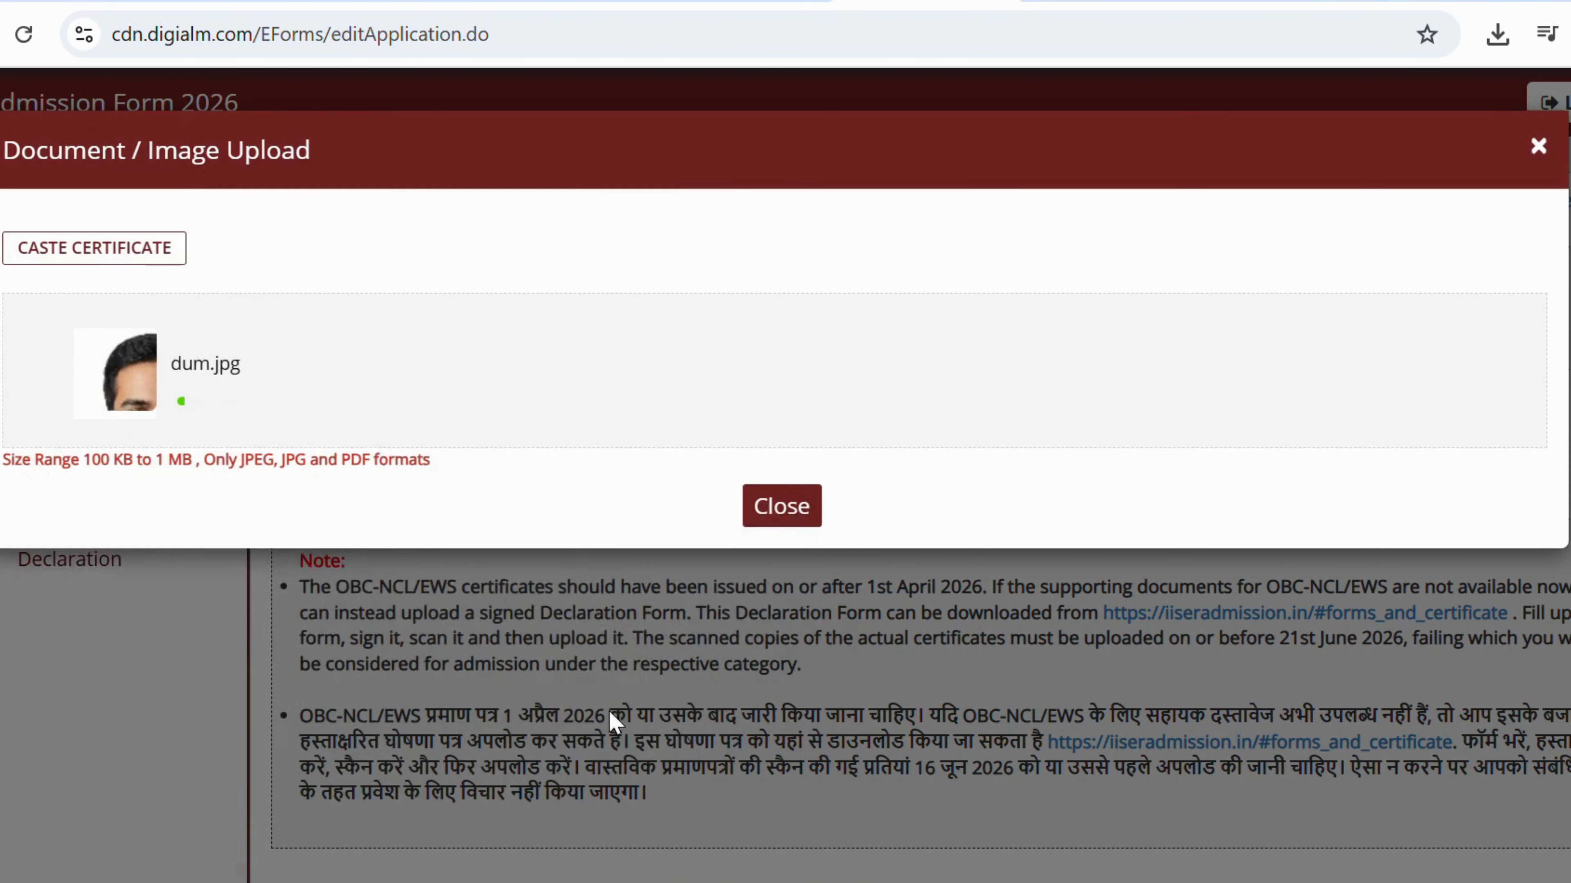
pyautogui.click(765, 568)
pyautogui.scroll(-2, 762, 571)
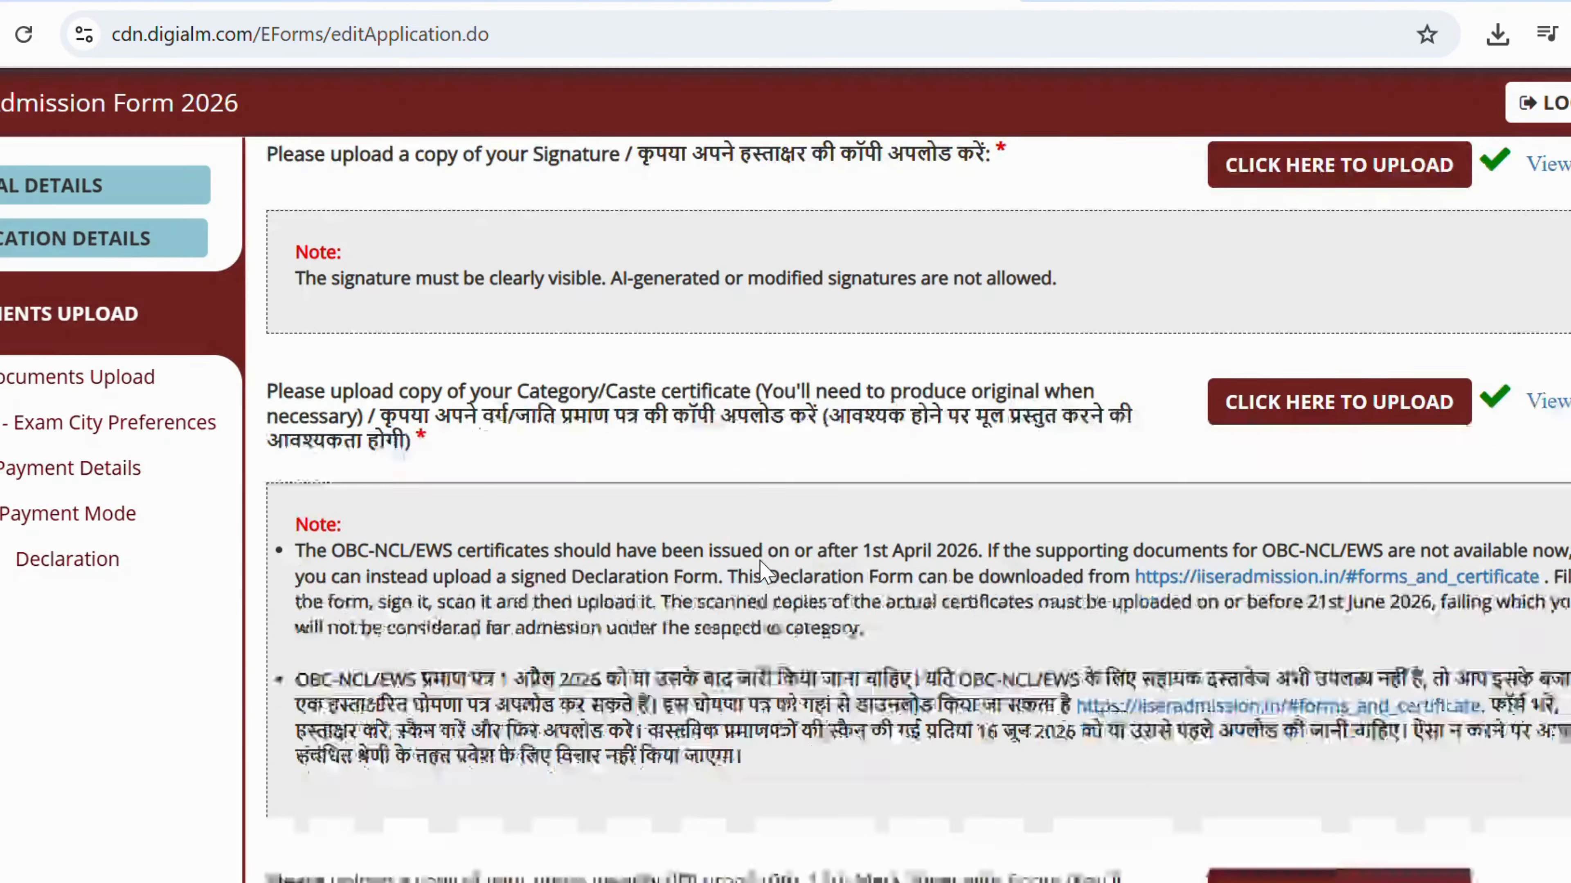
pyautogui.scroll(-2, 764, 568)
pyautogui.scroll(-5, 764, 568)
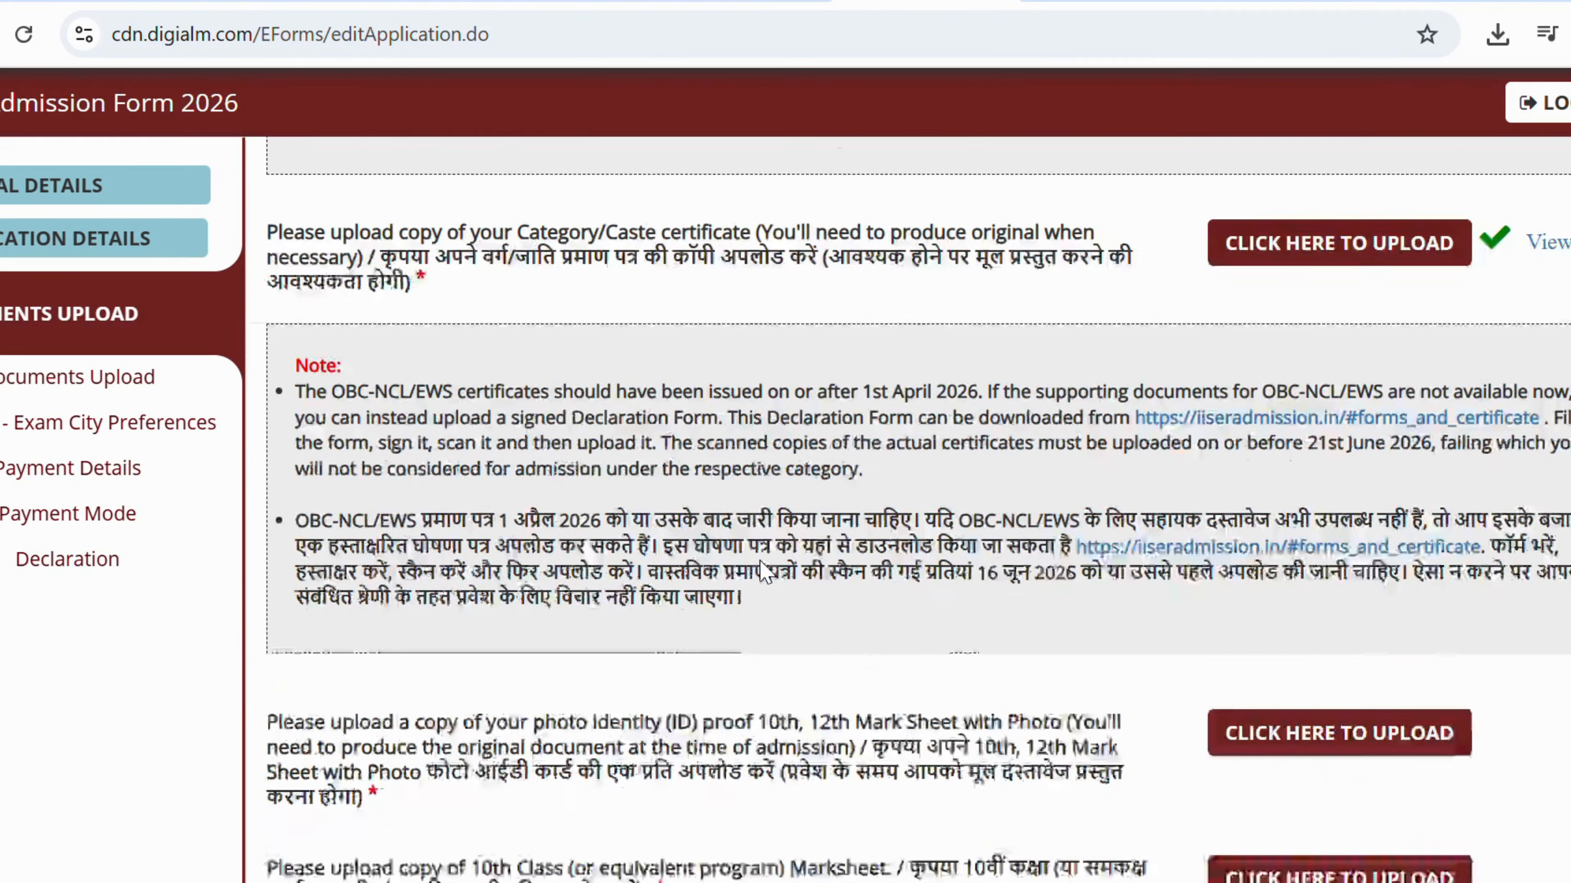
pyautogui.scroll(10, 795, 535)
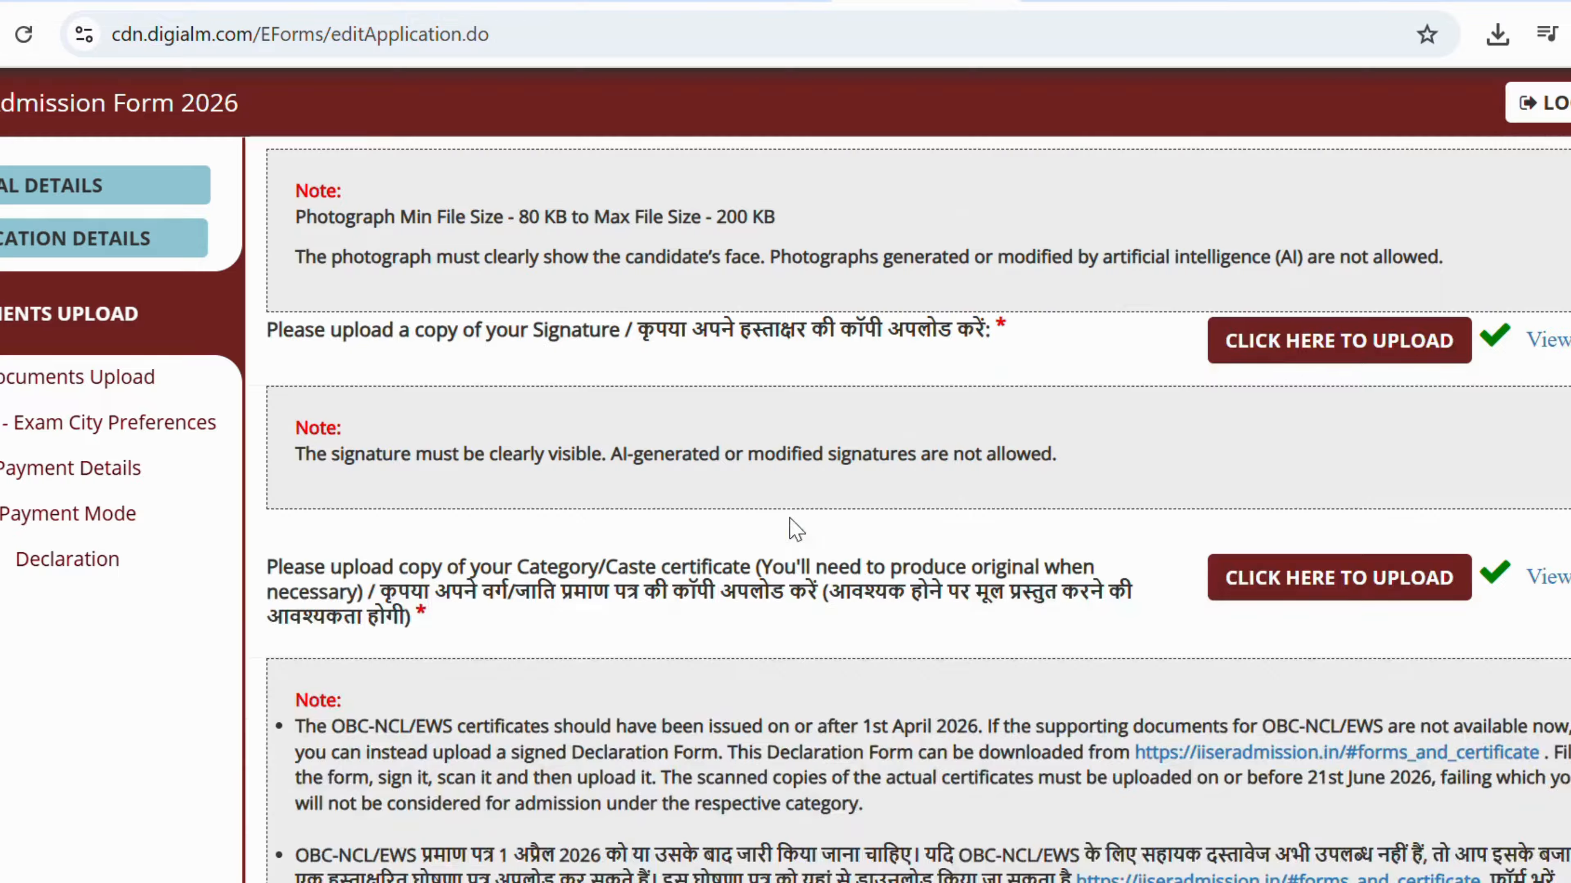
pyautogui.scroll(-5, 697, 612)
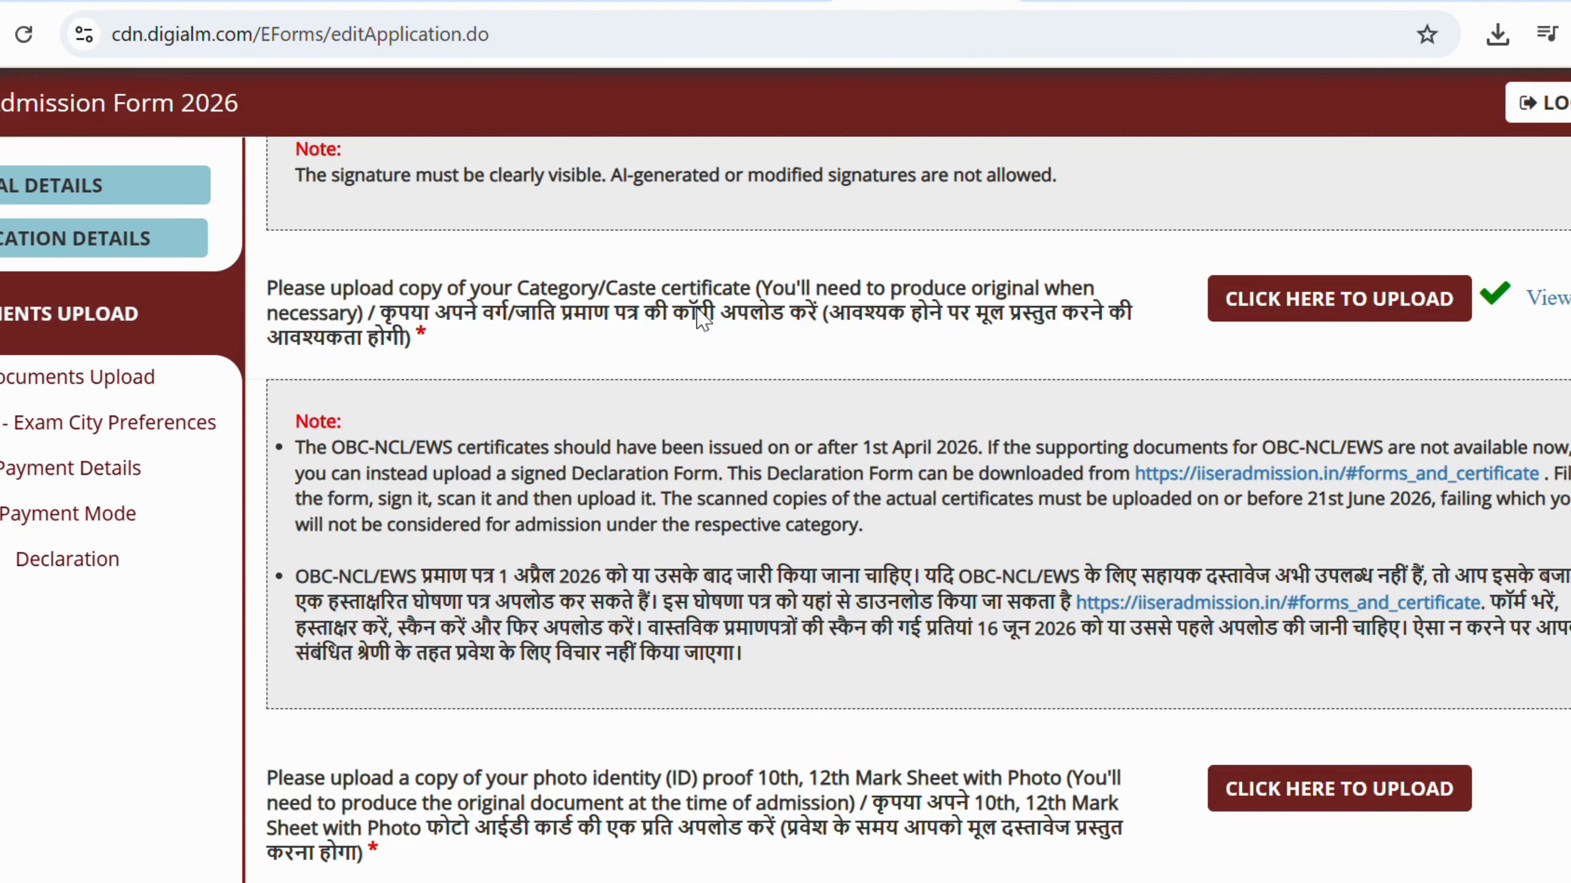
pyautogui.scroll(-5, 699, 318)
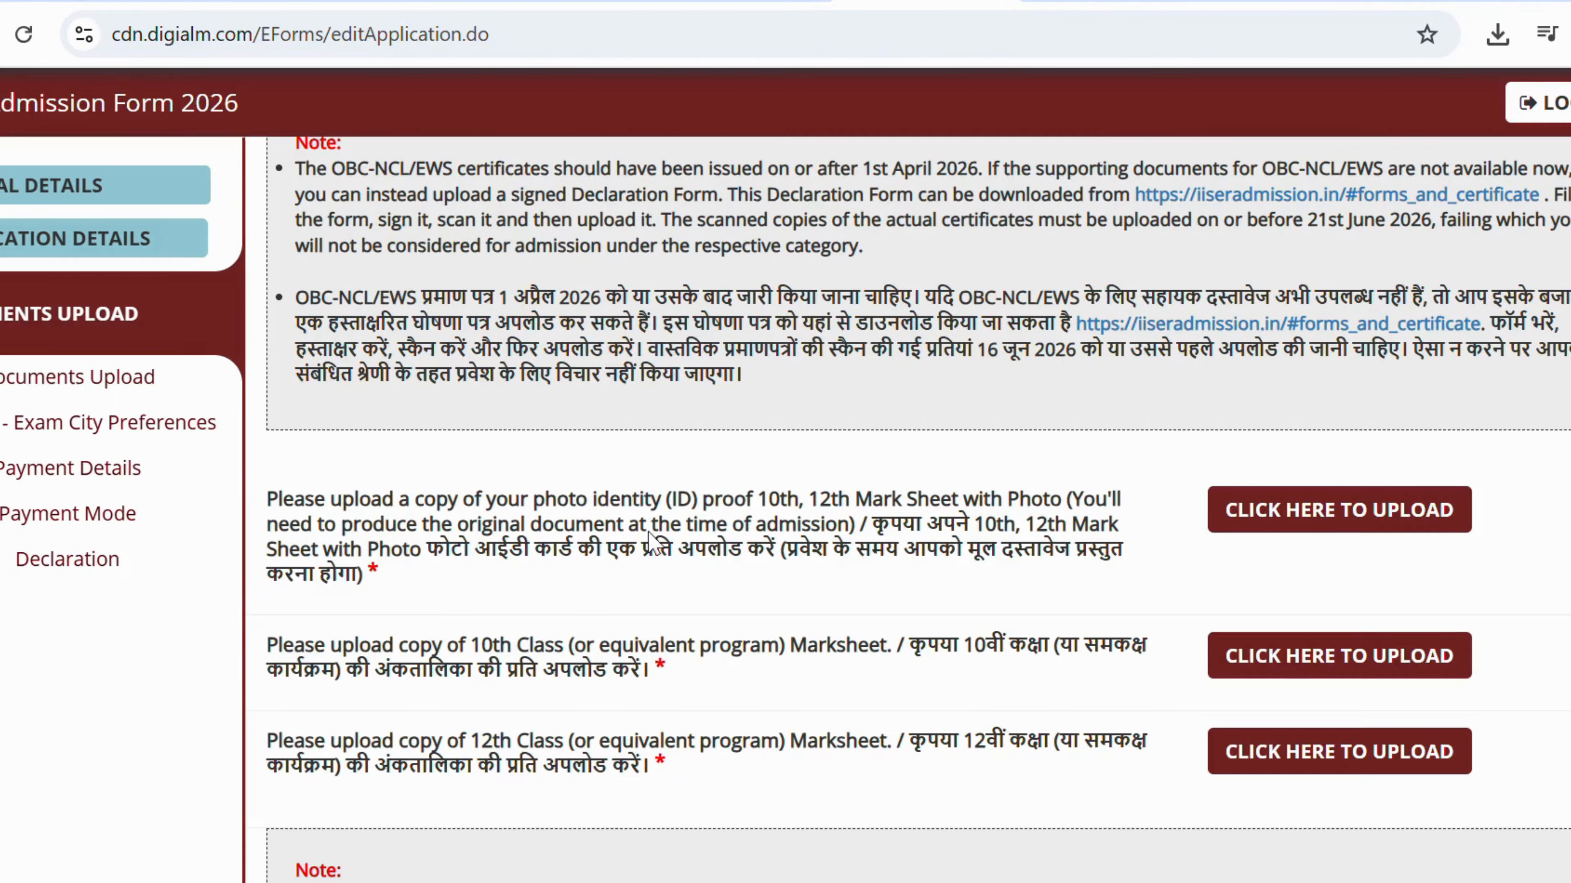
# Upload dum.jpg as the photo ID proof.
pyautogui.click(1262, 514)
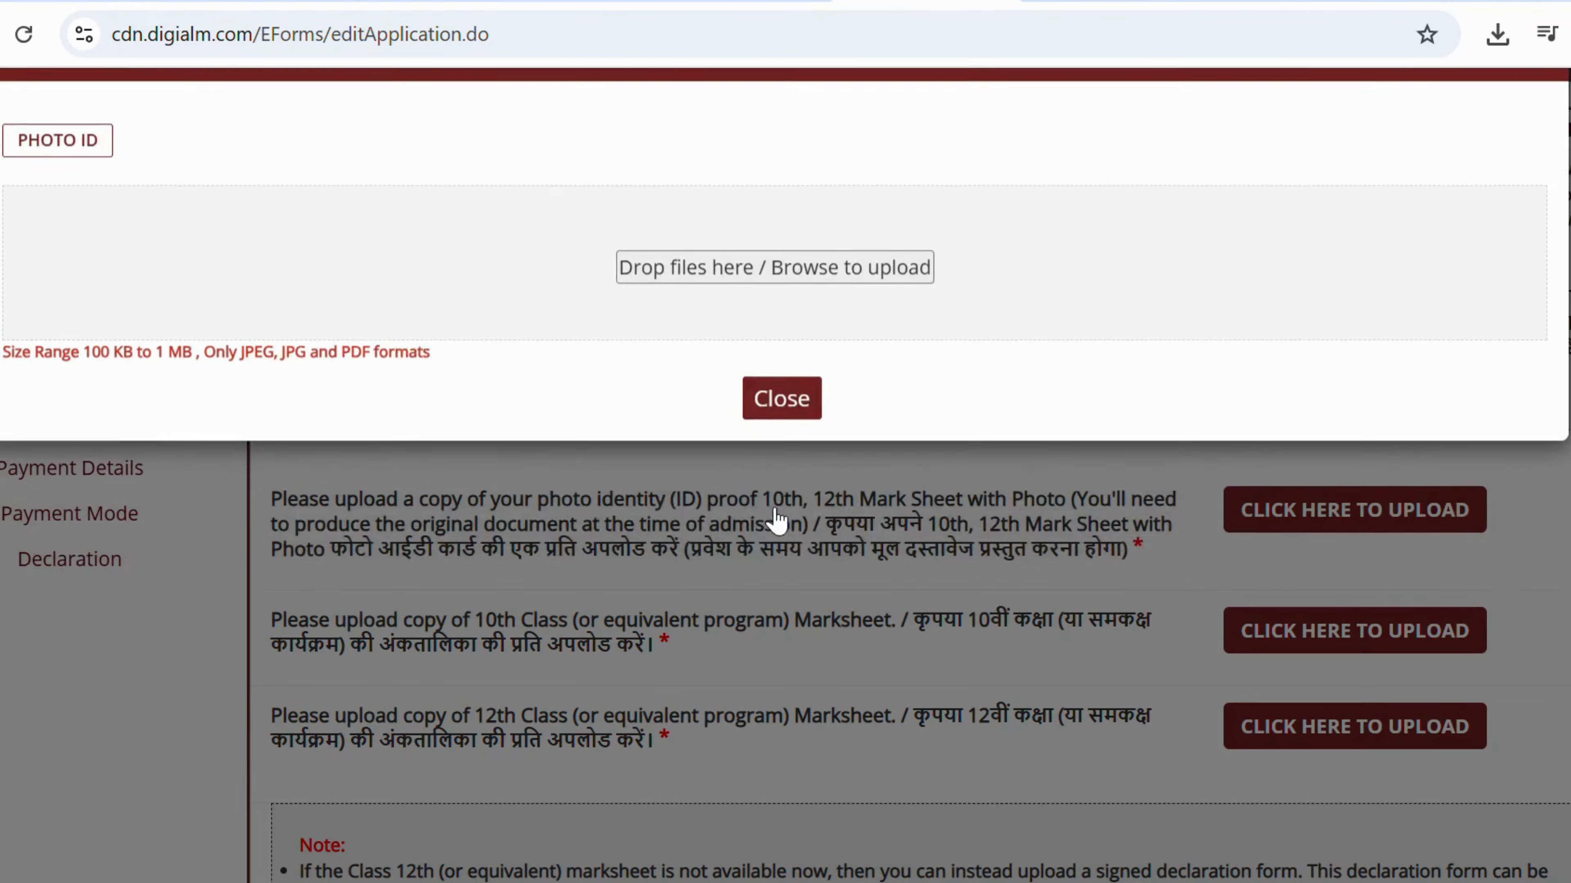
pyautogui.click(776, 520)
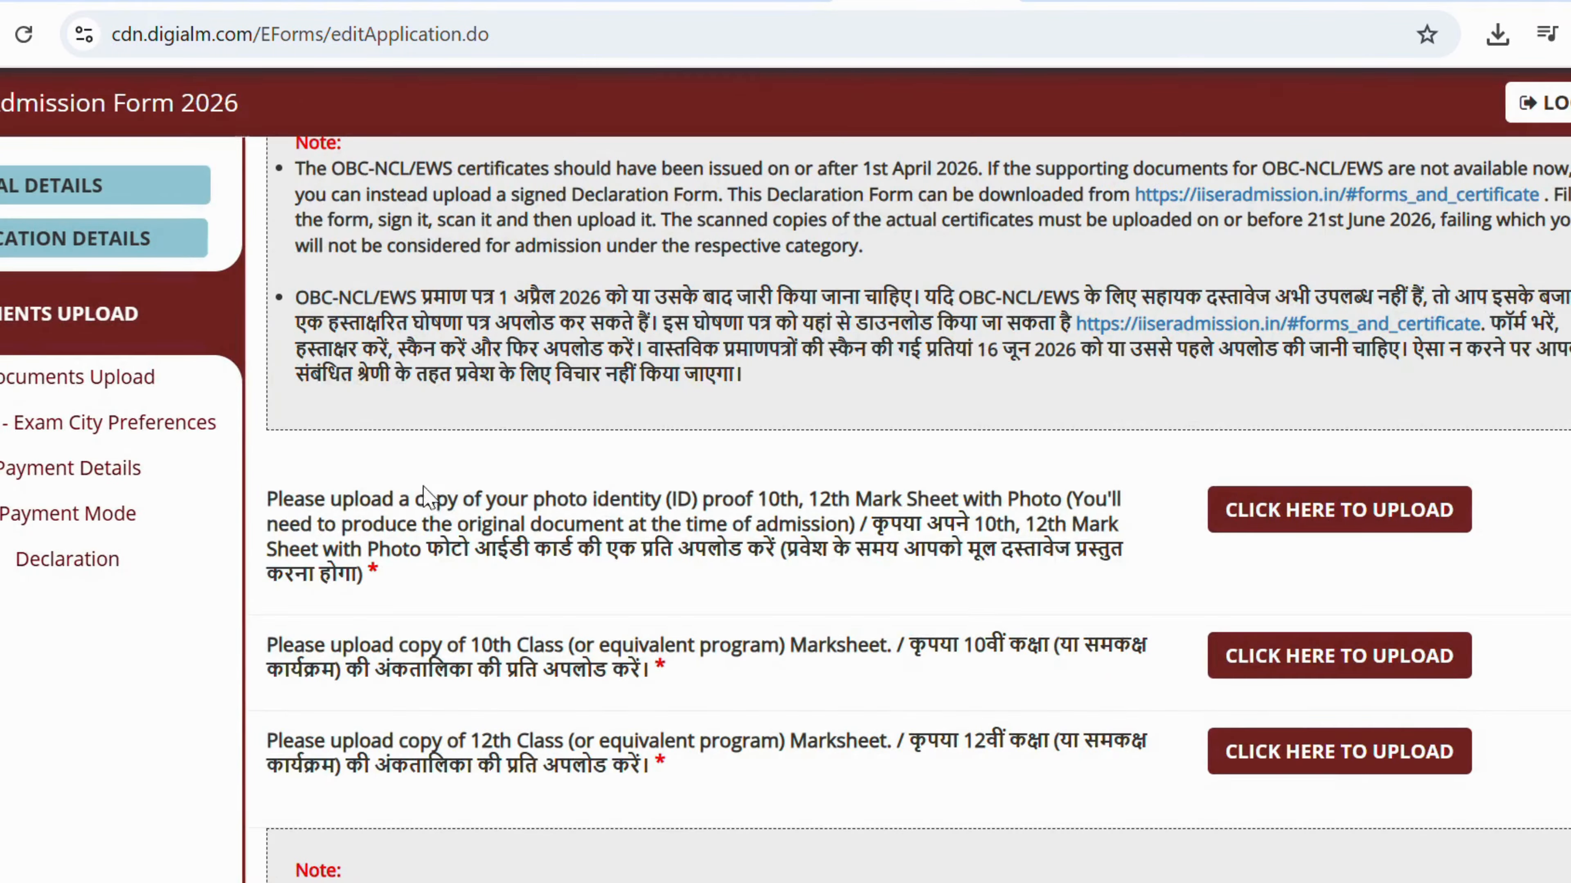
pyautogui.click(1227, 511)
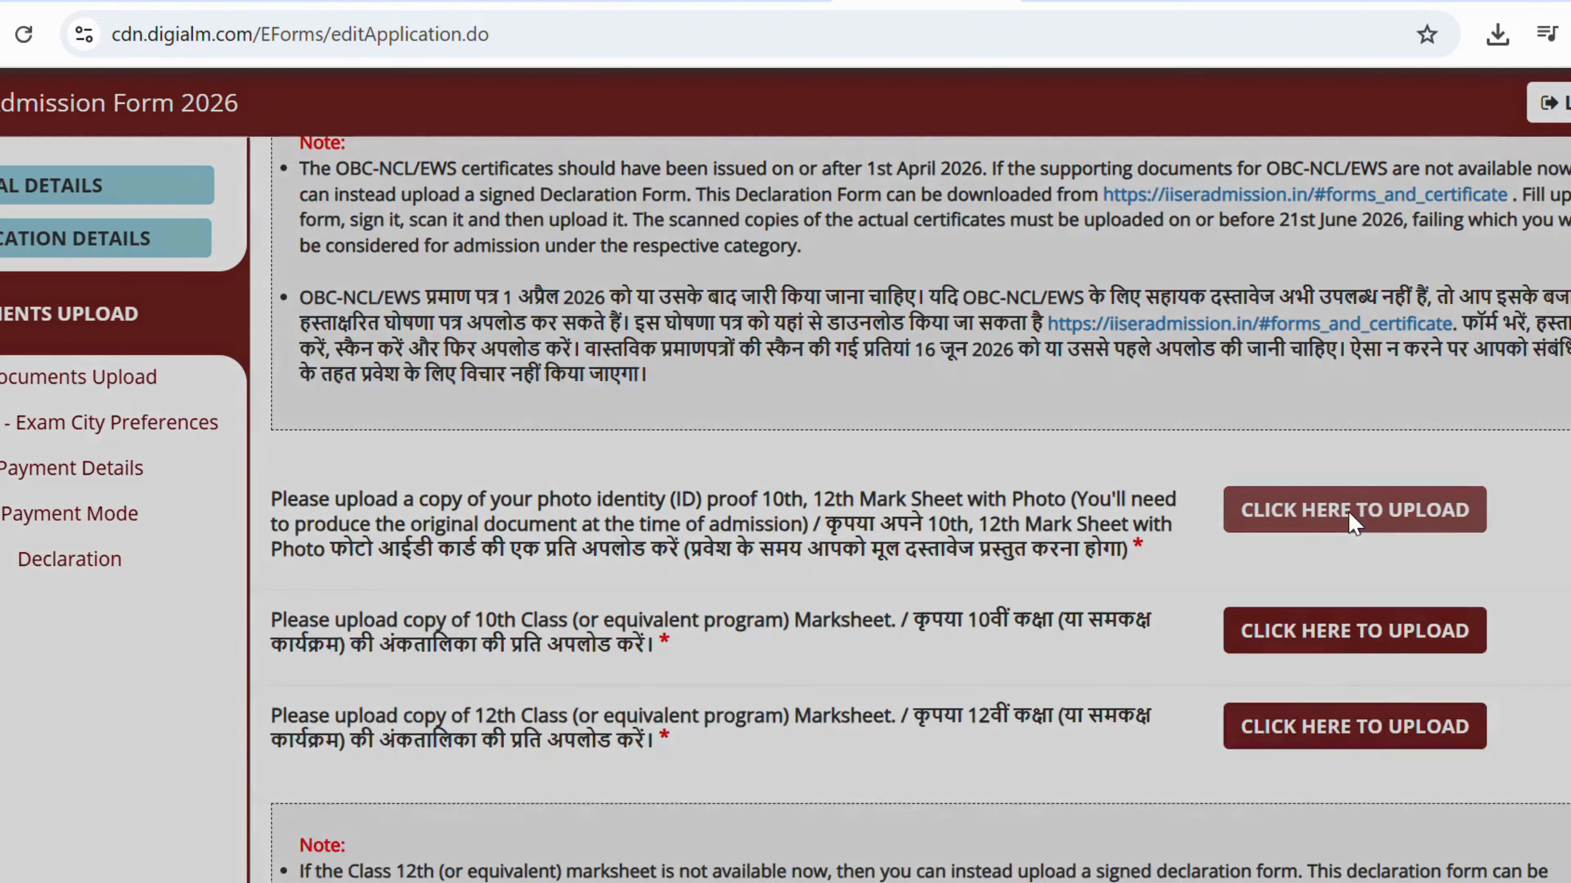
pyautogui.click(784, 378)
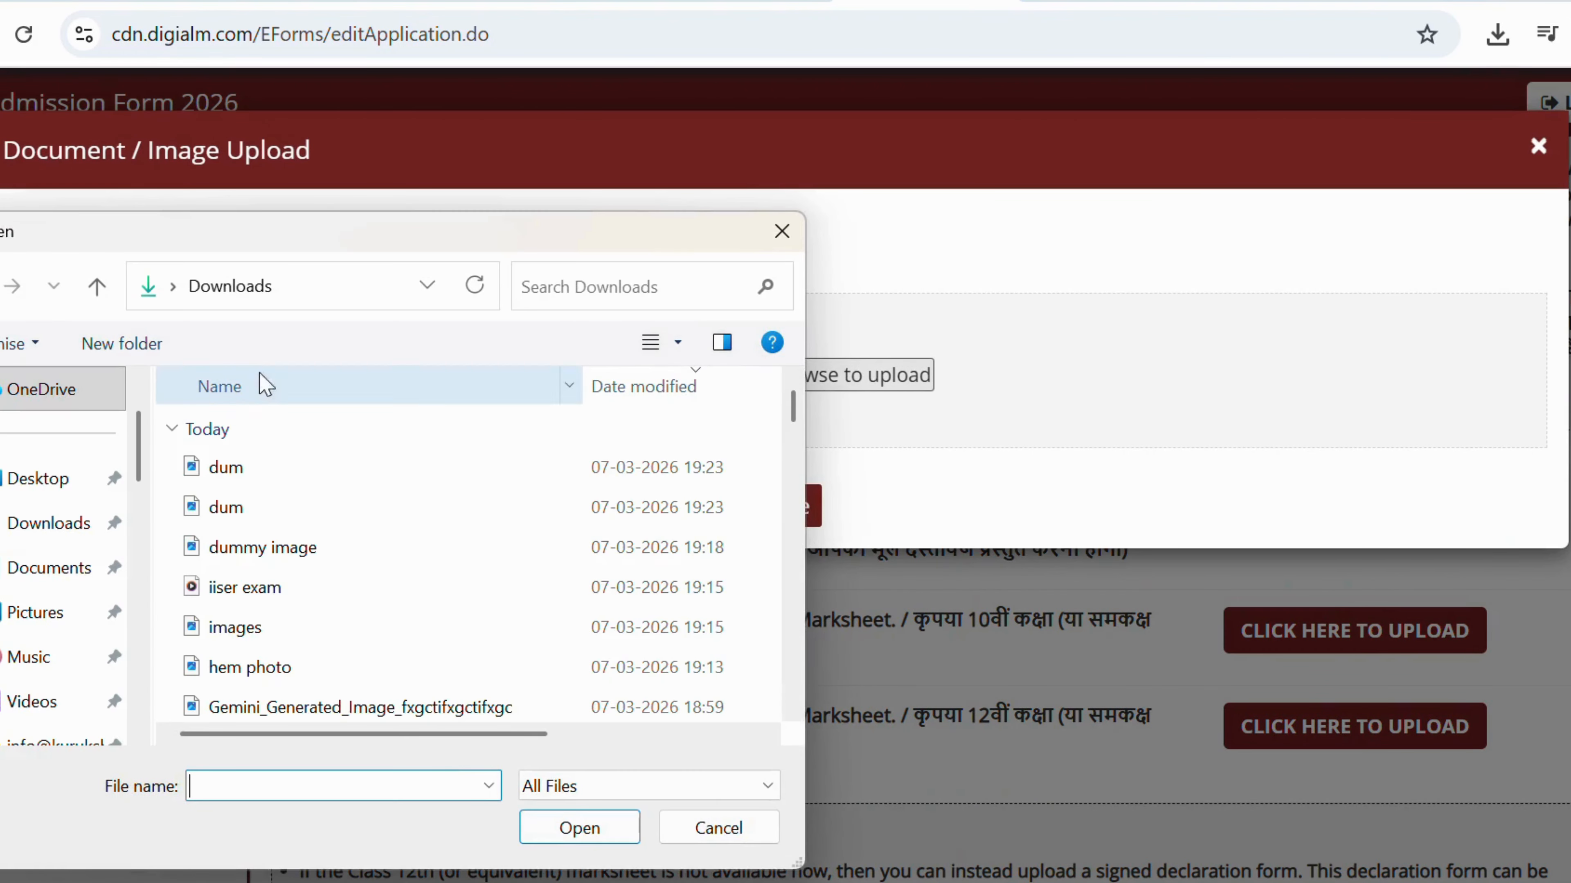
pyautogui.click(251, 467)
pyautogui.click(565, 832)
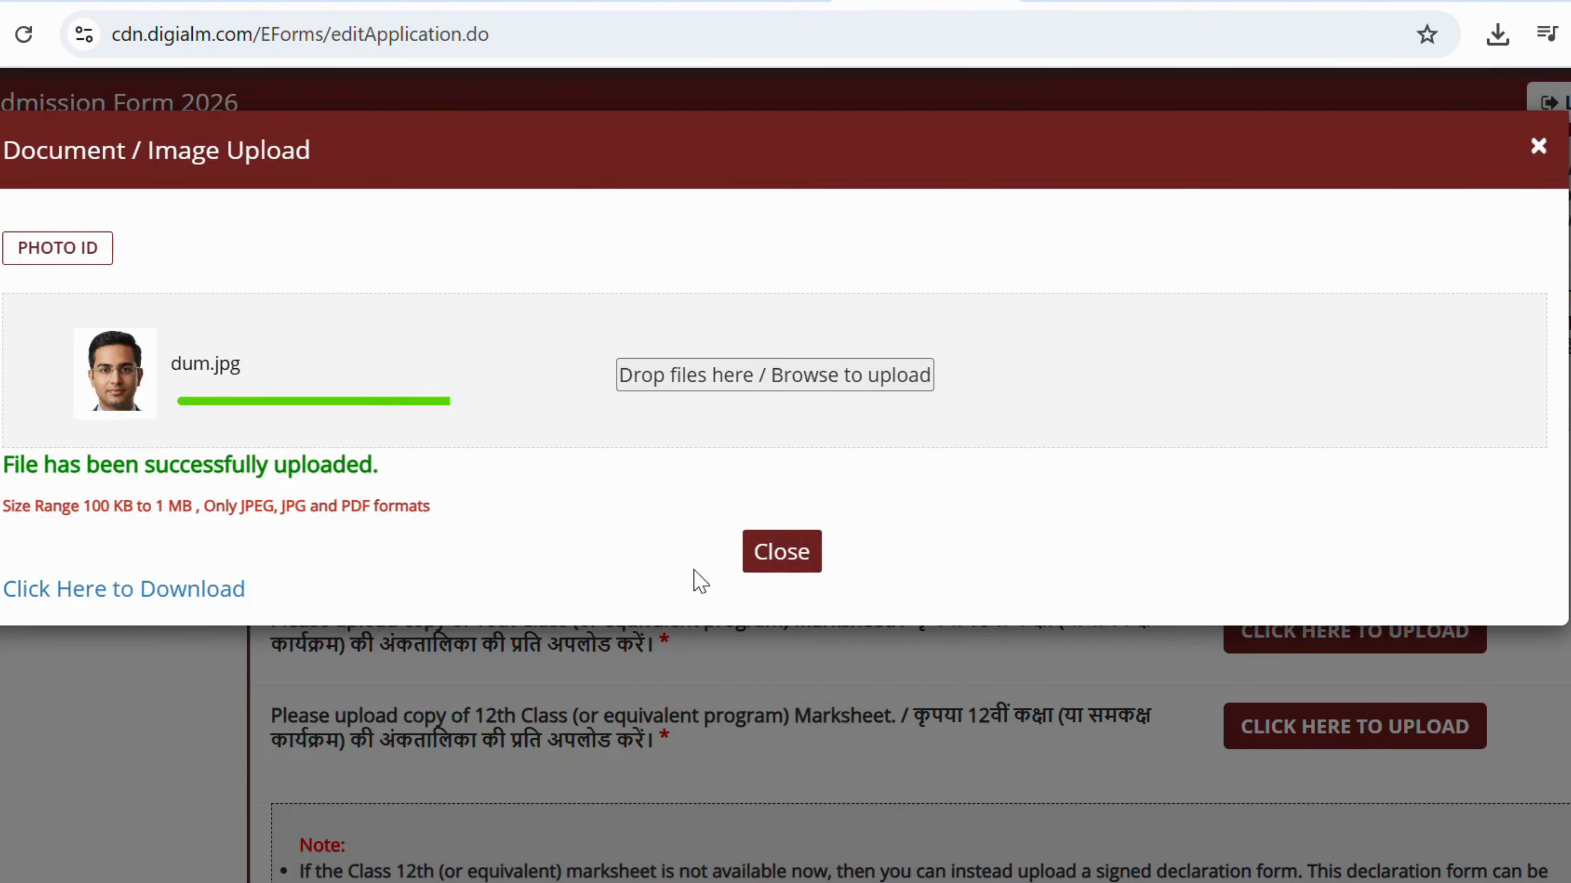
pyautogui.click(782, 549)
pyautogui.scroll(-5, 794, 485)
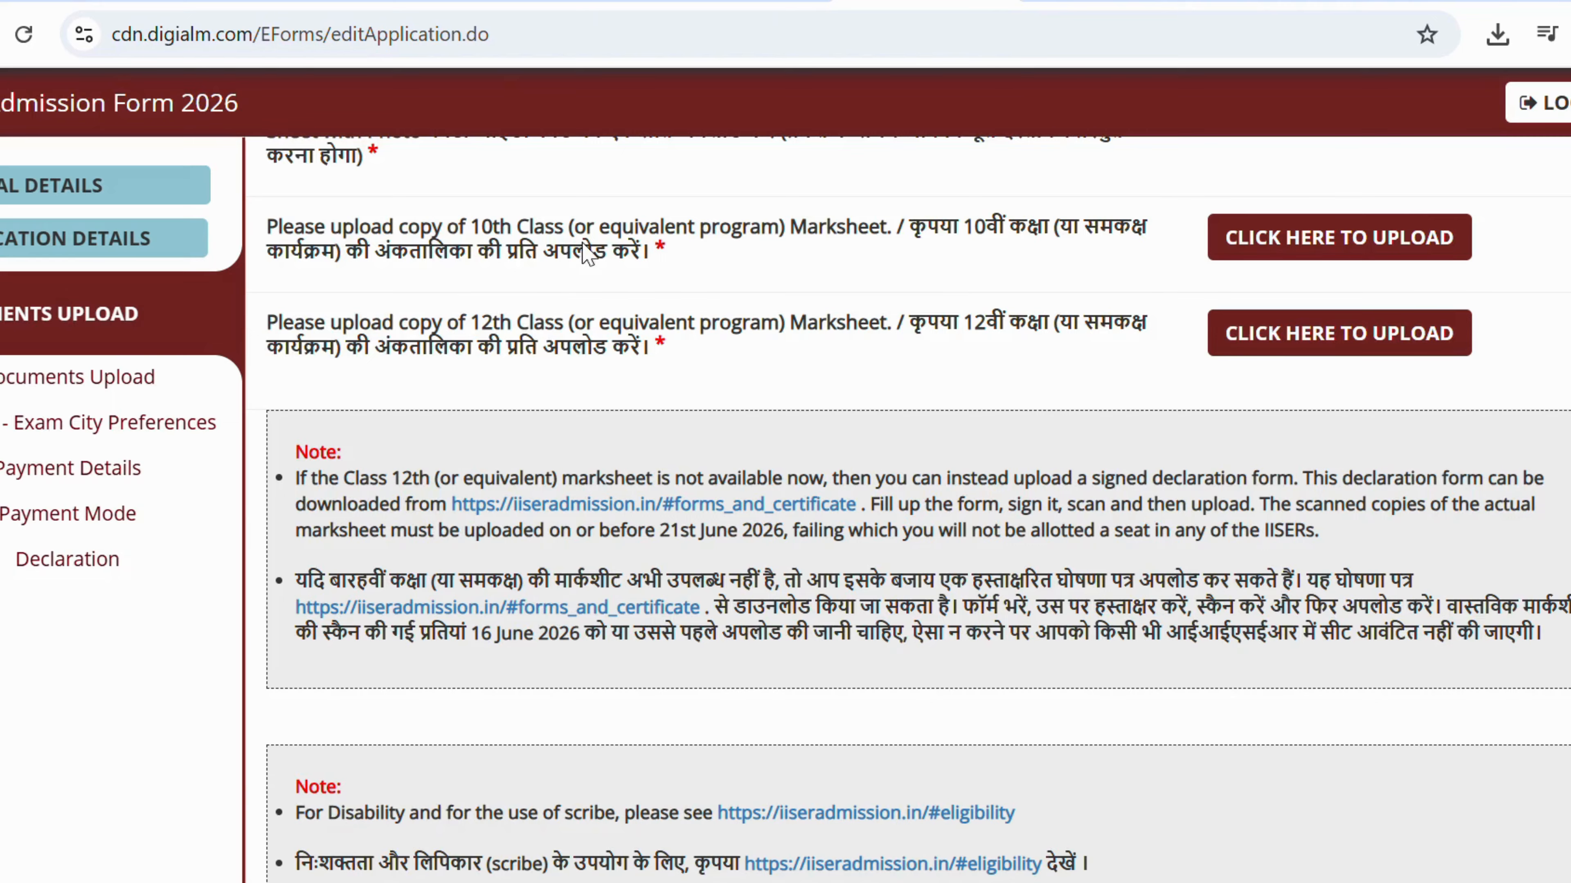
# Upload dum.jpg as the 10th class marksheet and close the upload window.
pyautogui.click(1286, 251)
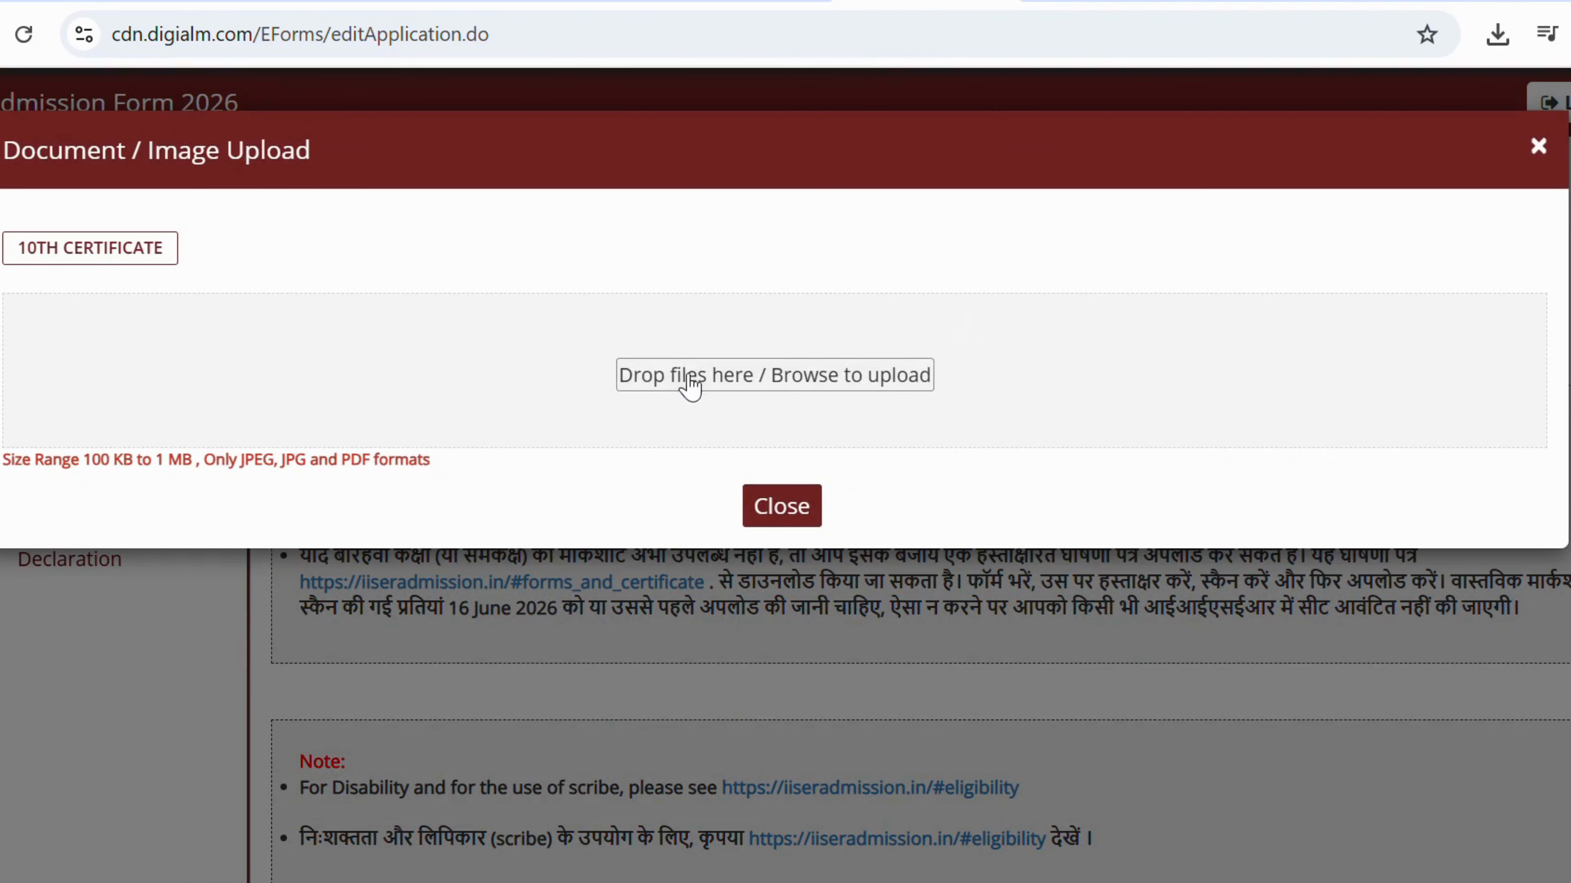
pyautogui.click(690, 386)
pyautogui.click(213, 467)
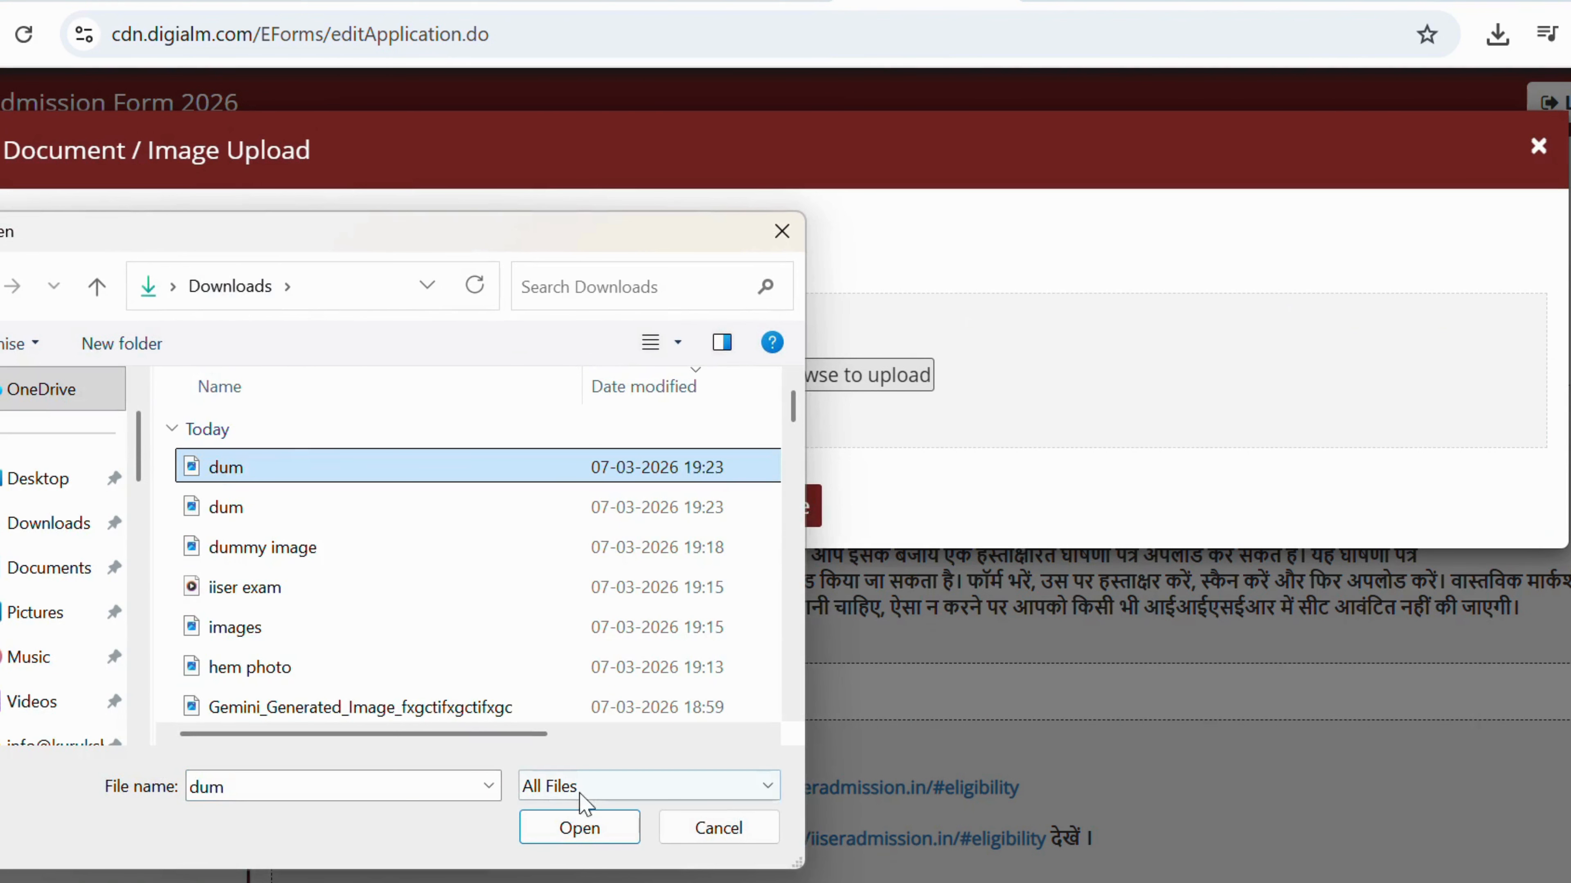
pyautogui.click(575, 827)
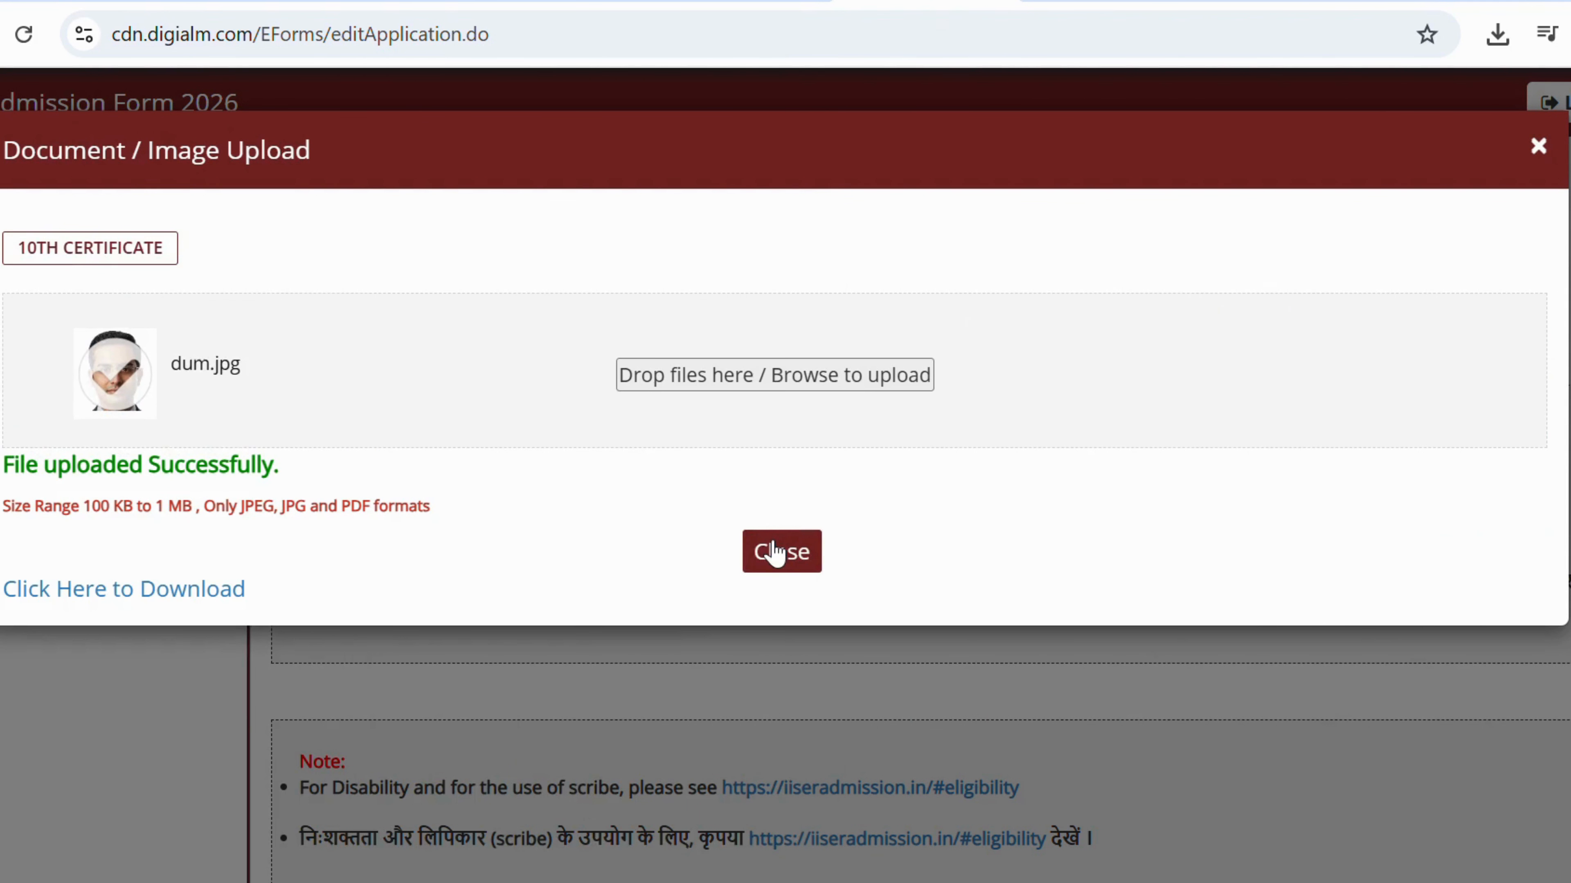
pyautogui.click(774, 551)
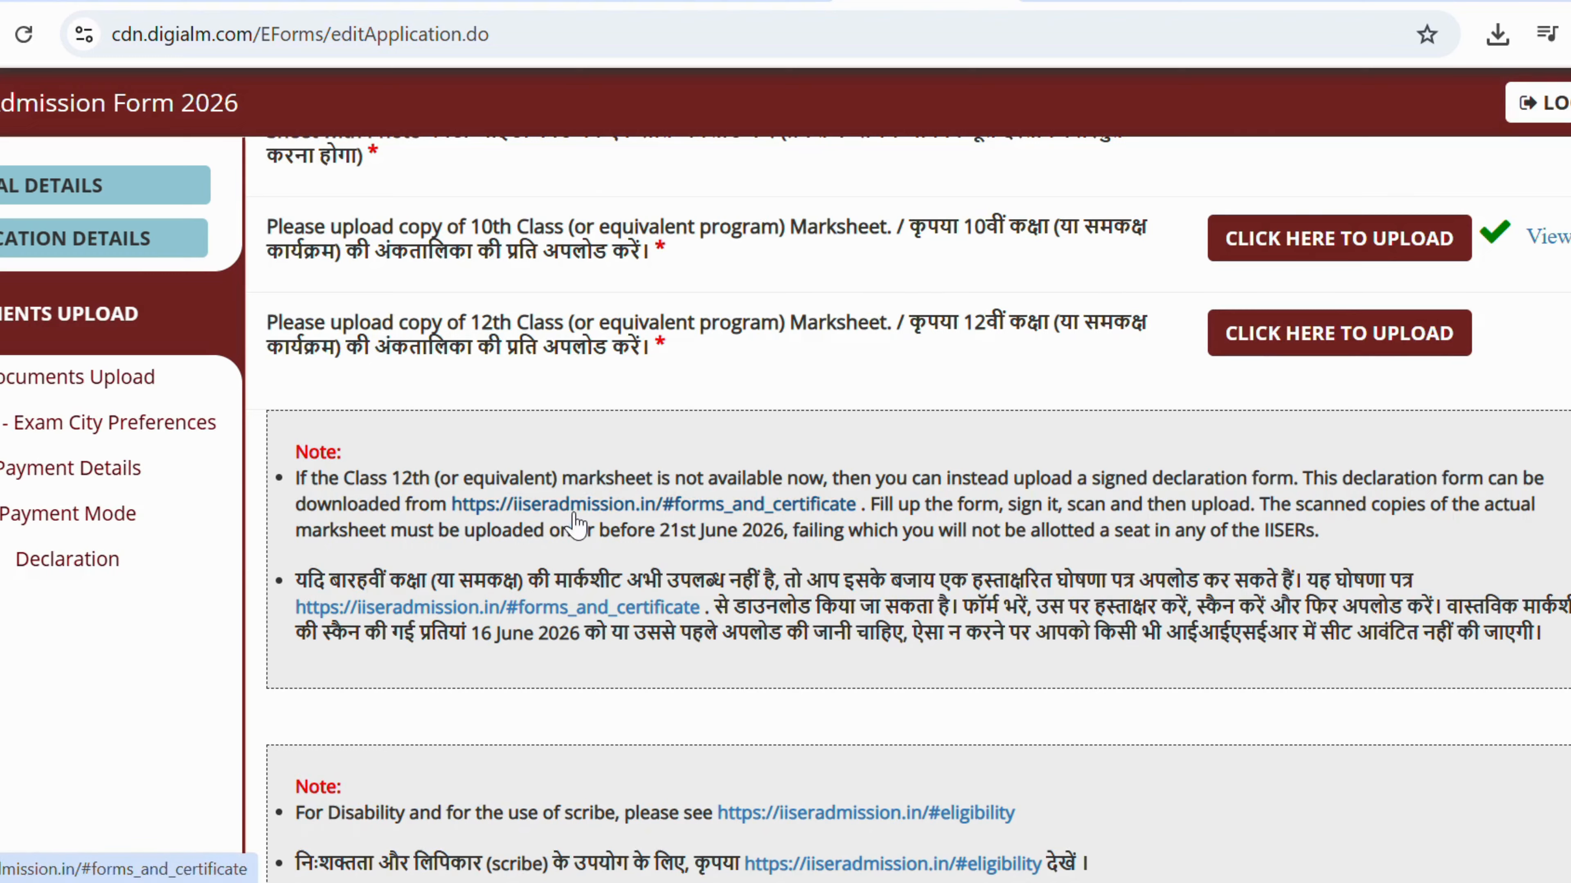
pyautogui.click(678, 513)
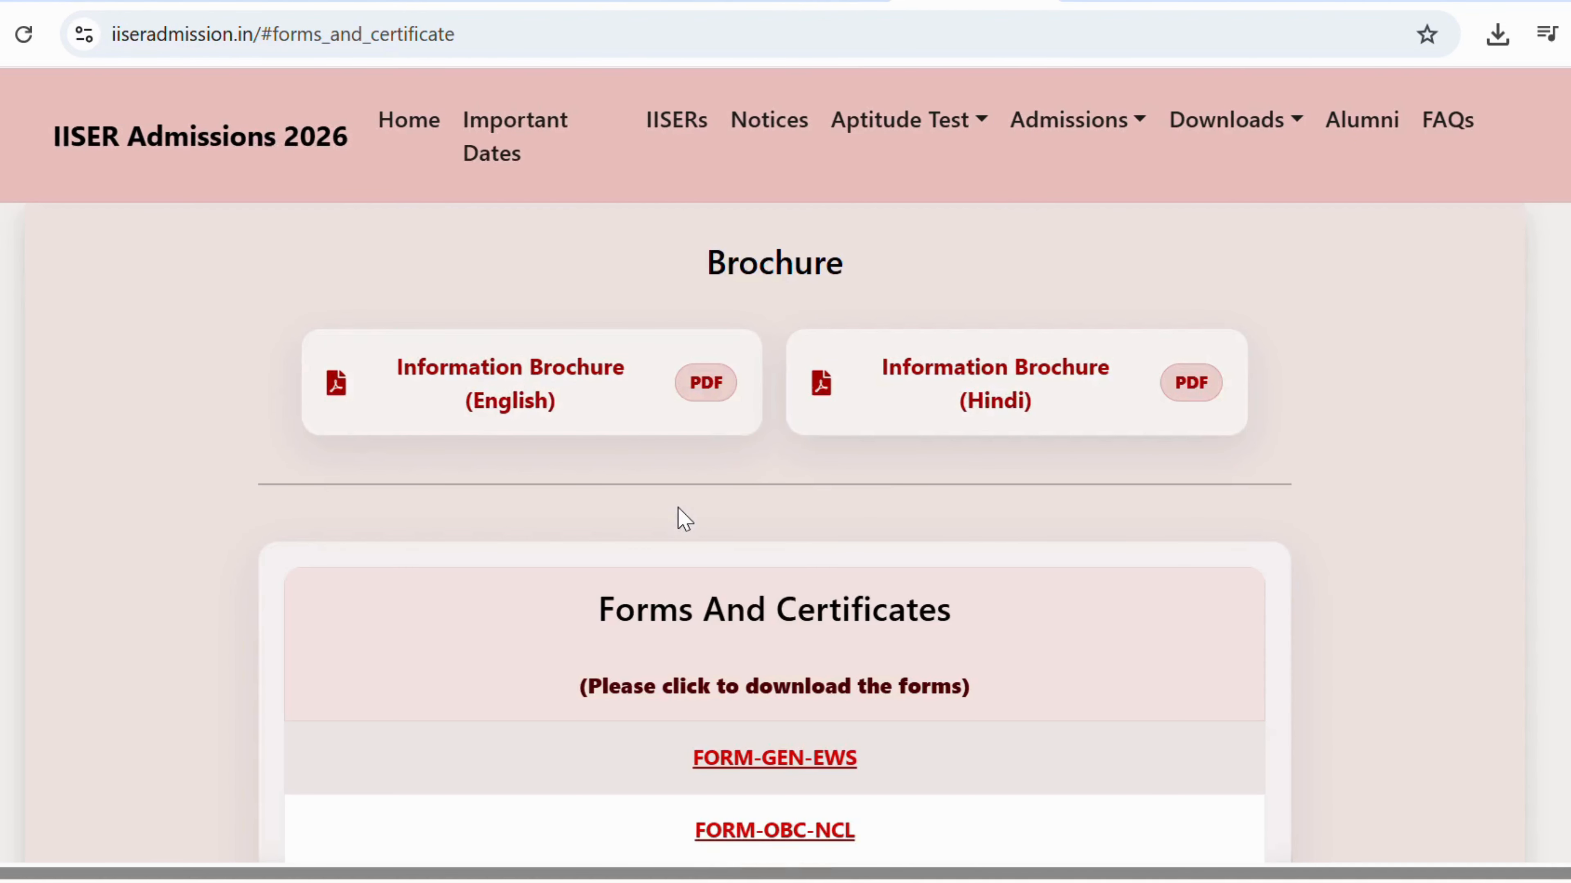
pyautogui.scroll(-10, 680, 516)
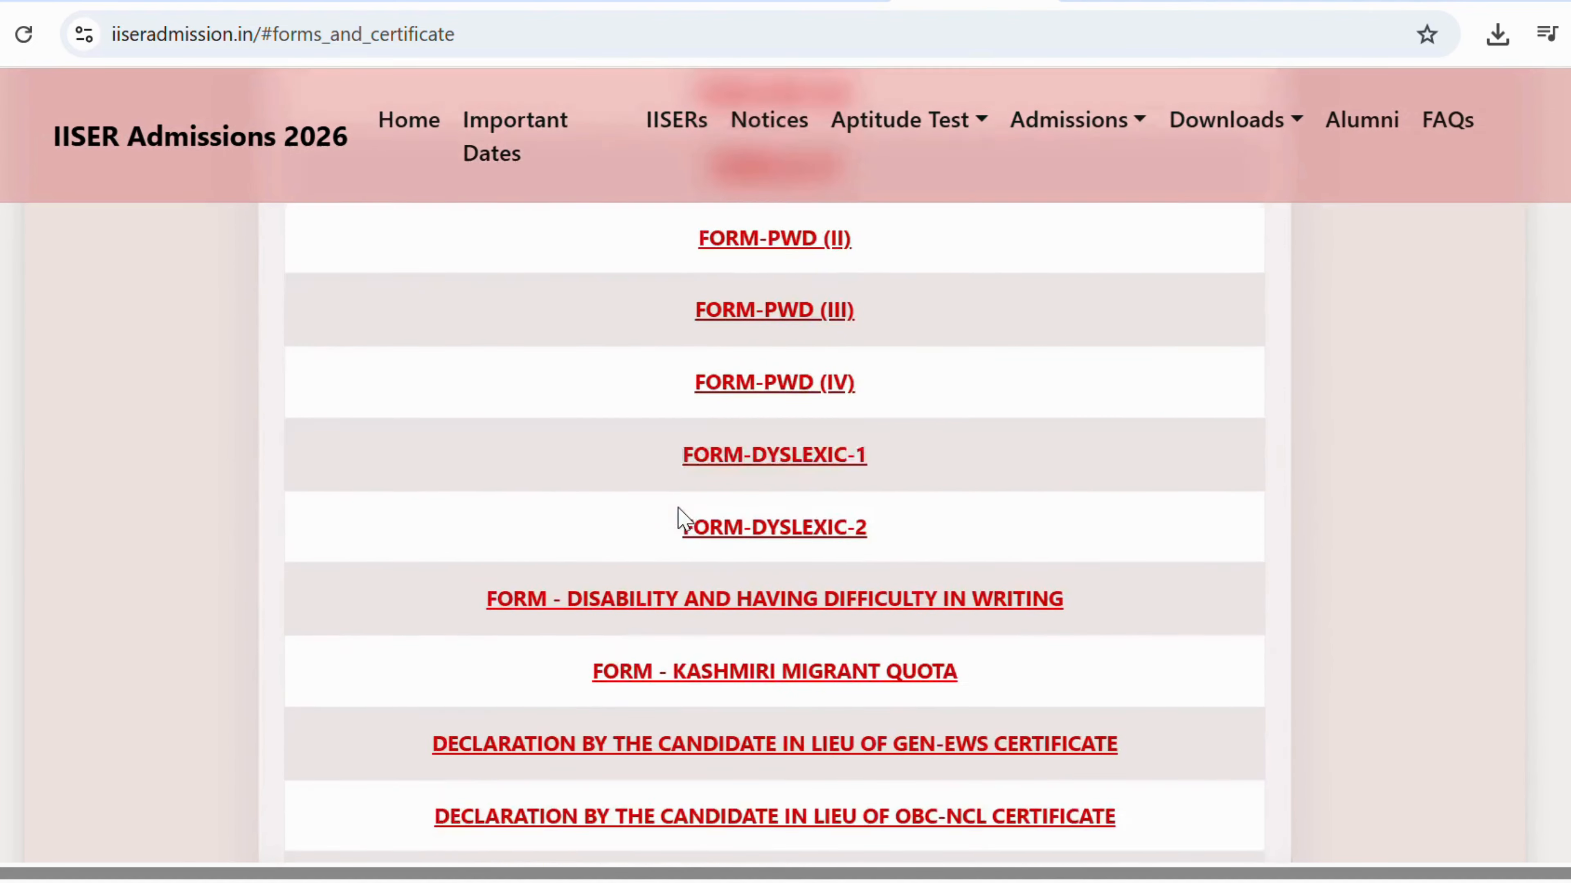
pyautogui.scroll(-3, 680, 516)
pyautogui.scroll(-4, 683, 519)
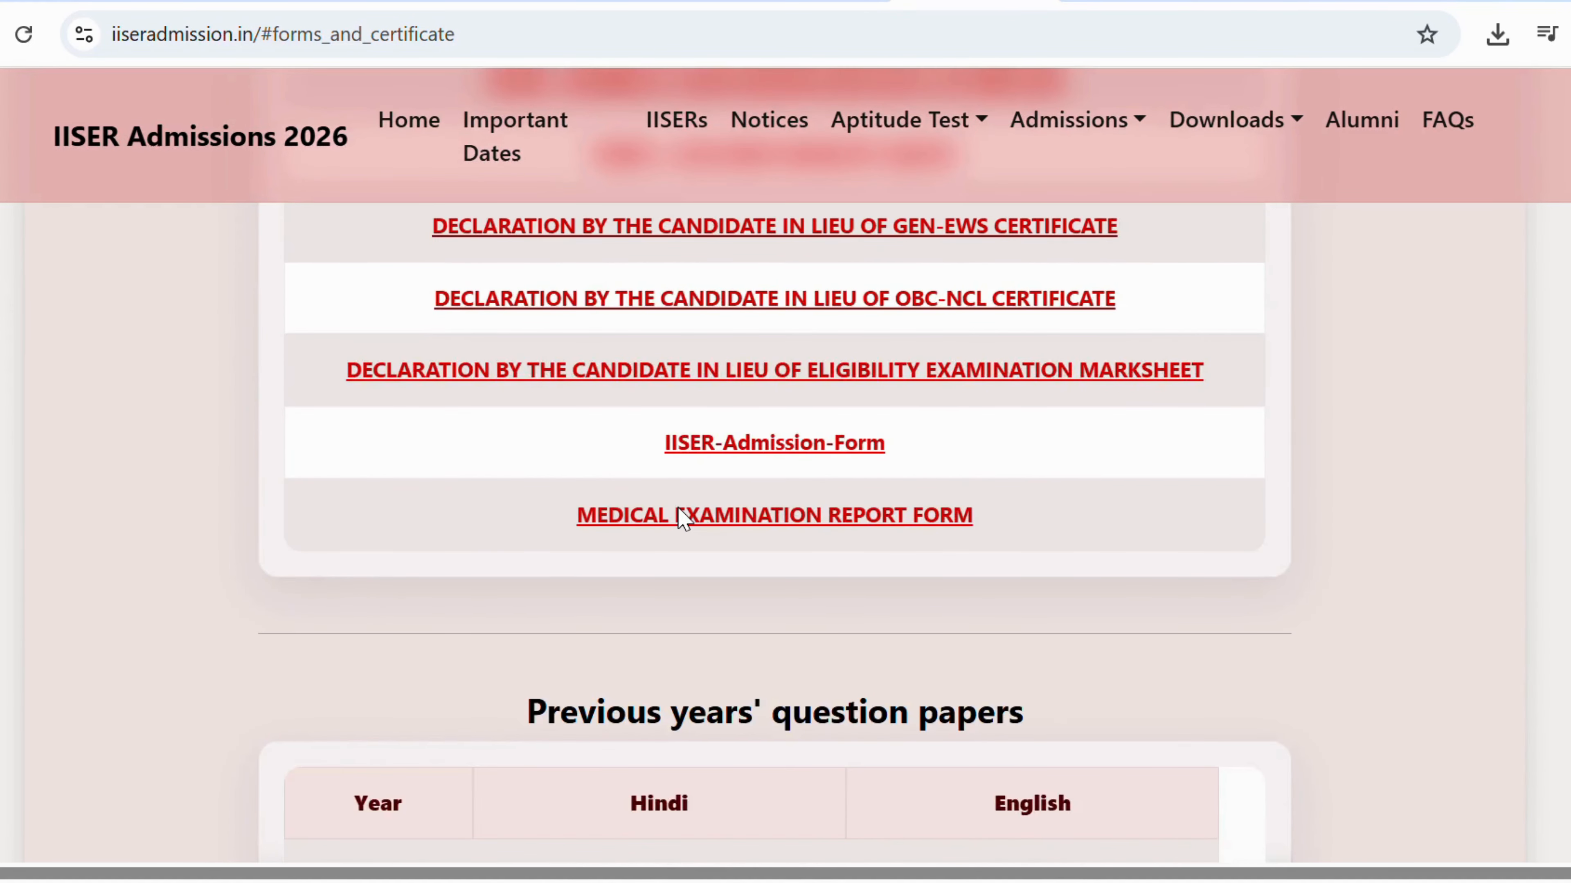
pyautogui.scroll(2, 684, 518)
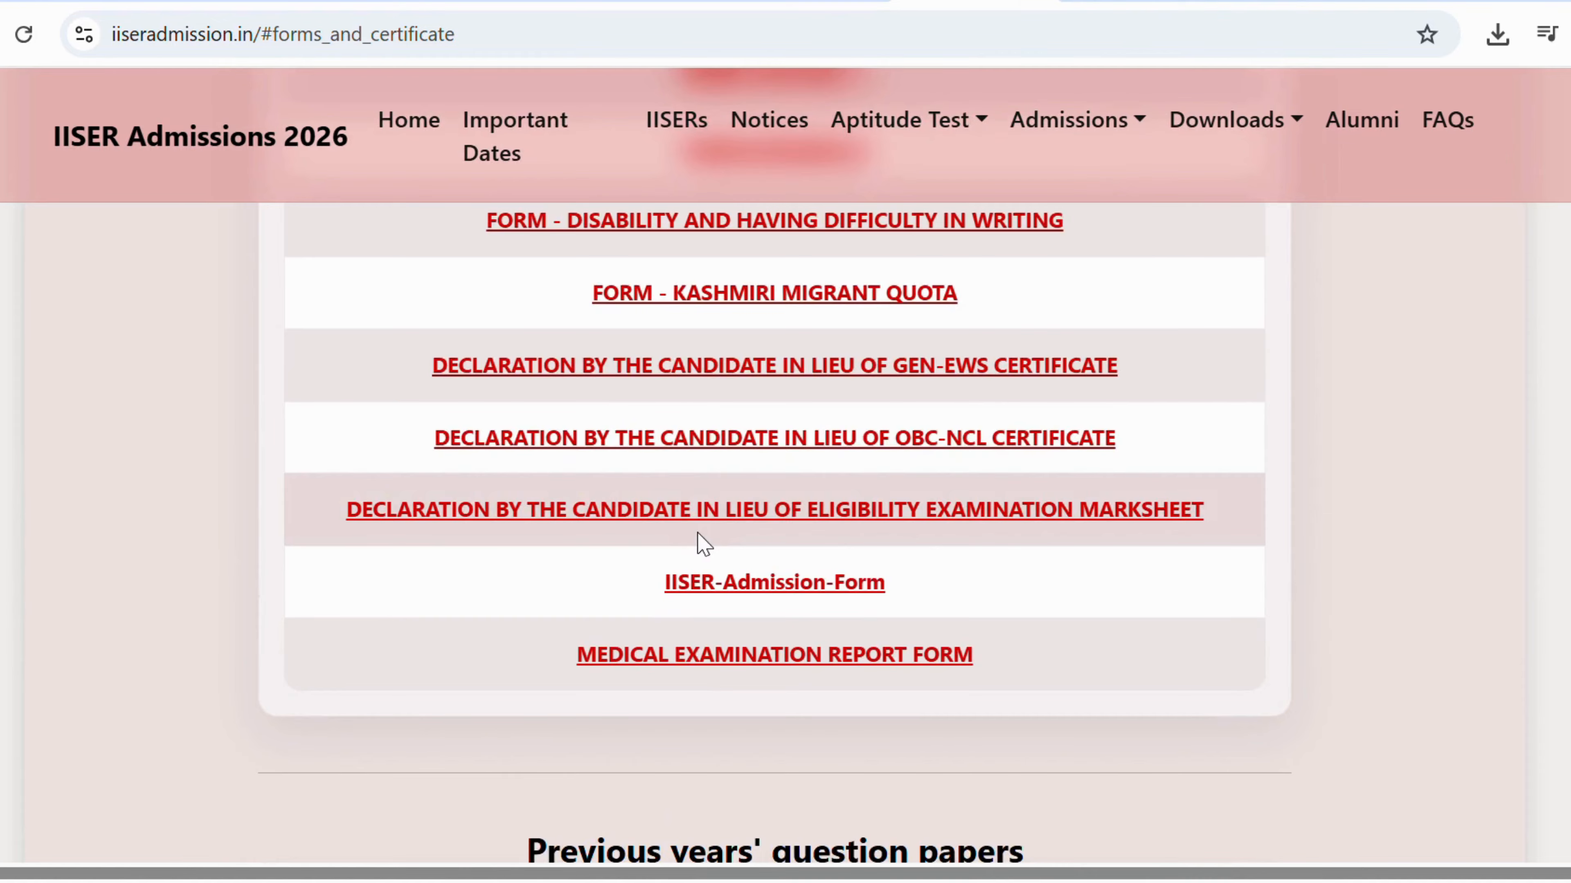
pyautogui.scroll(2, 691, 519)
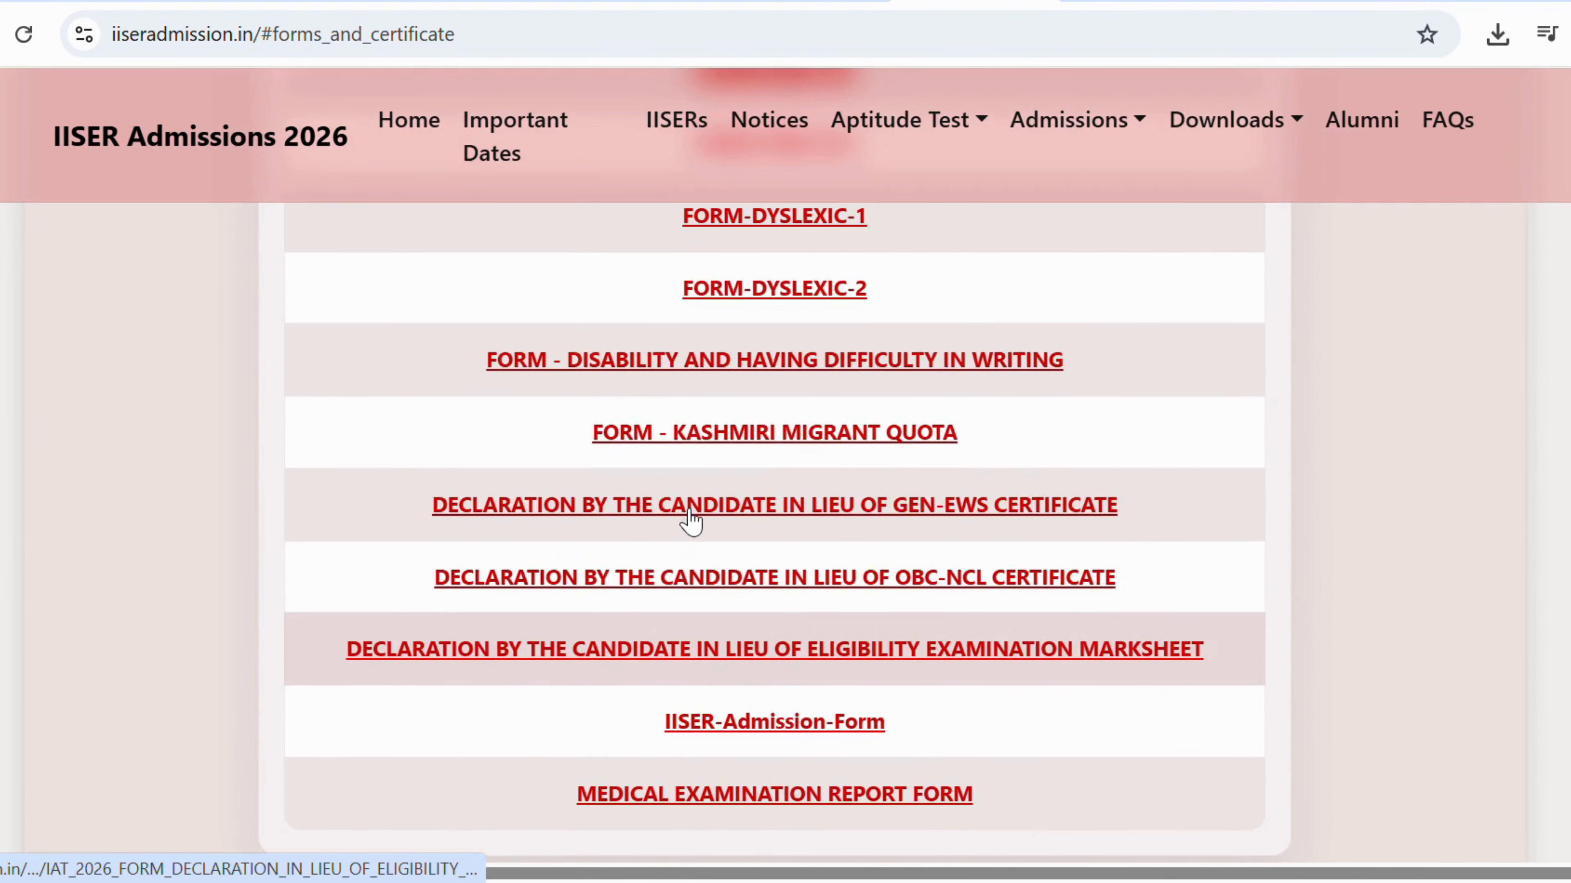
pyautogui.click(798, 657)
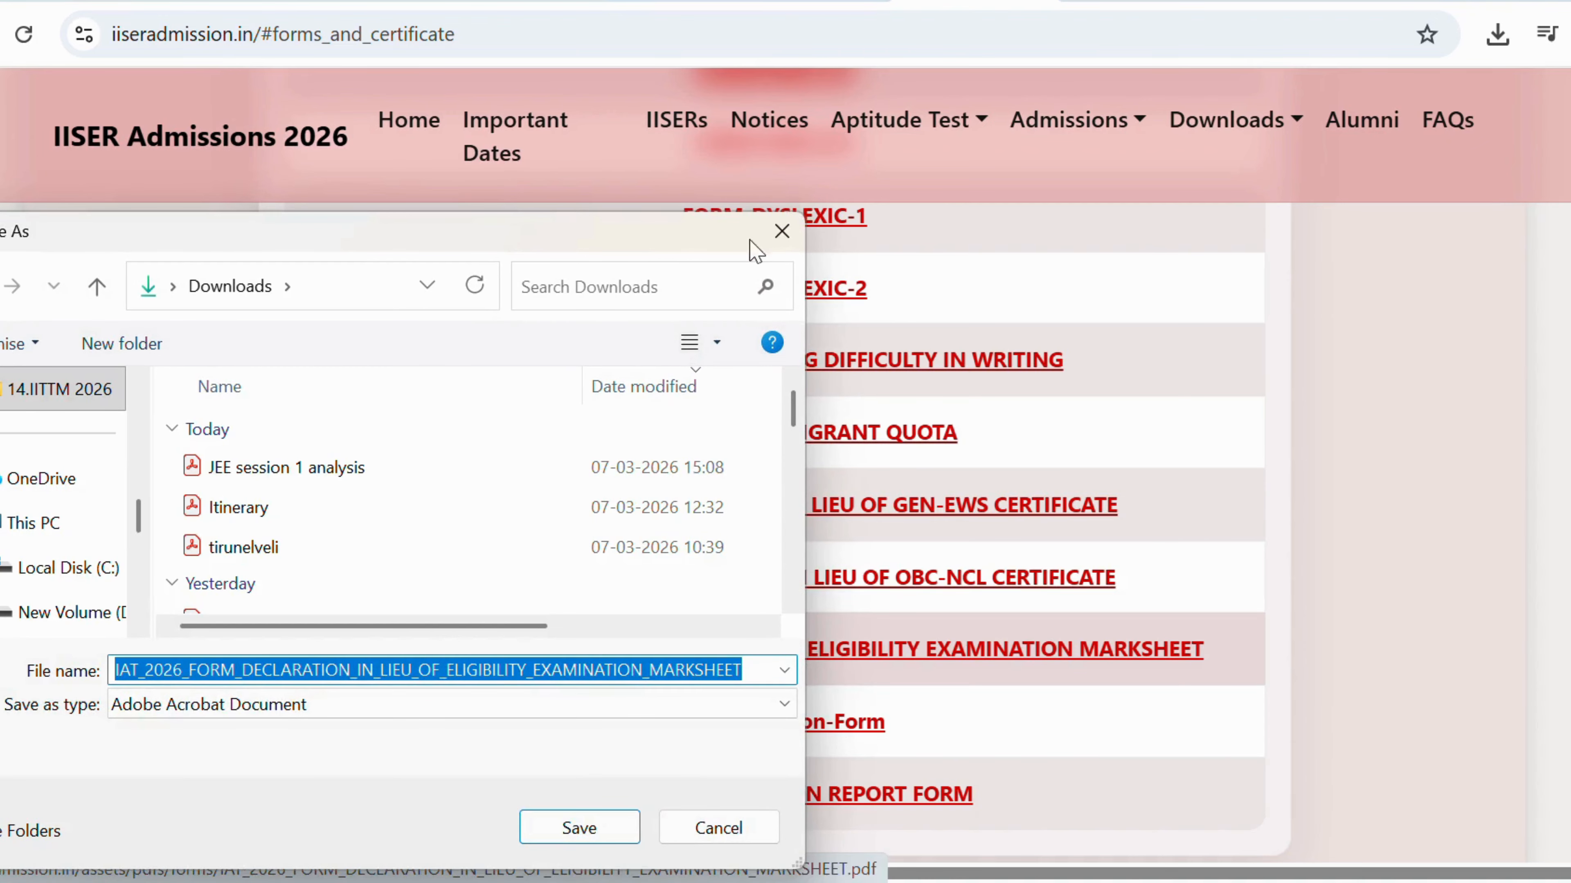
pyautogui.click(781, 232)
pyautogui.scroll(8, 688, 413)
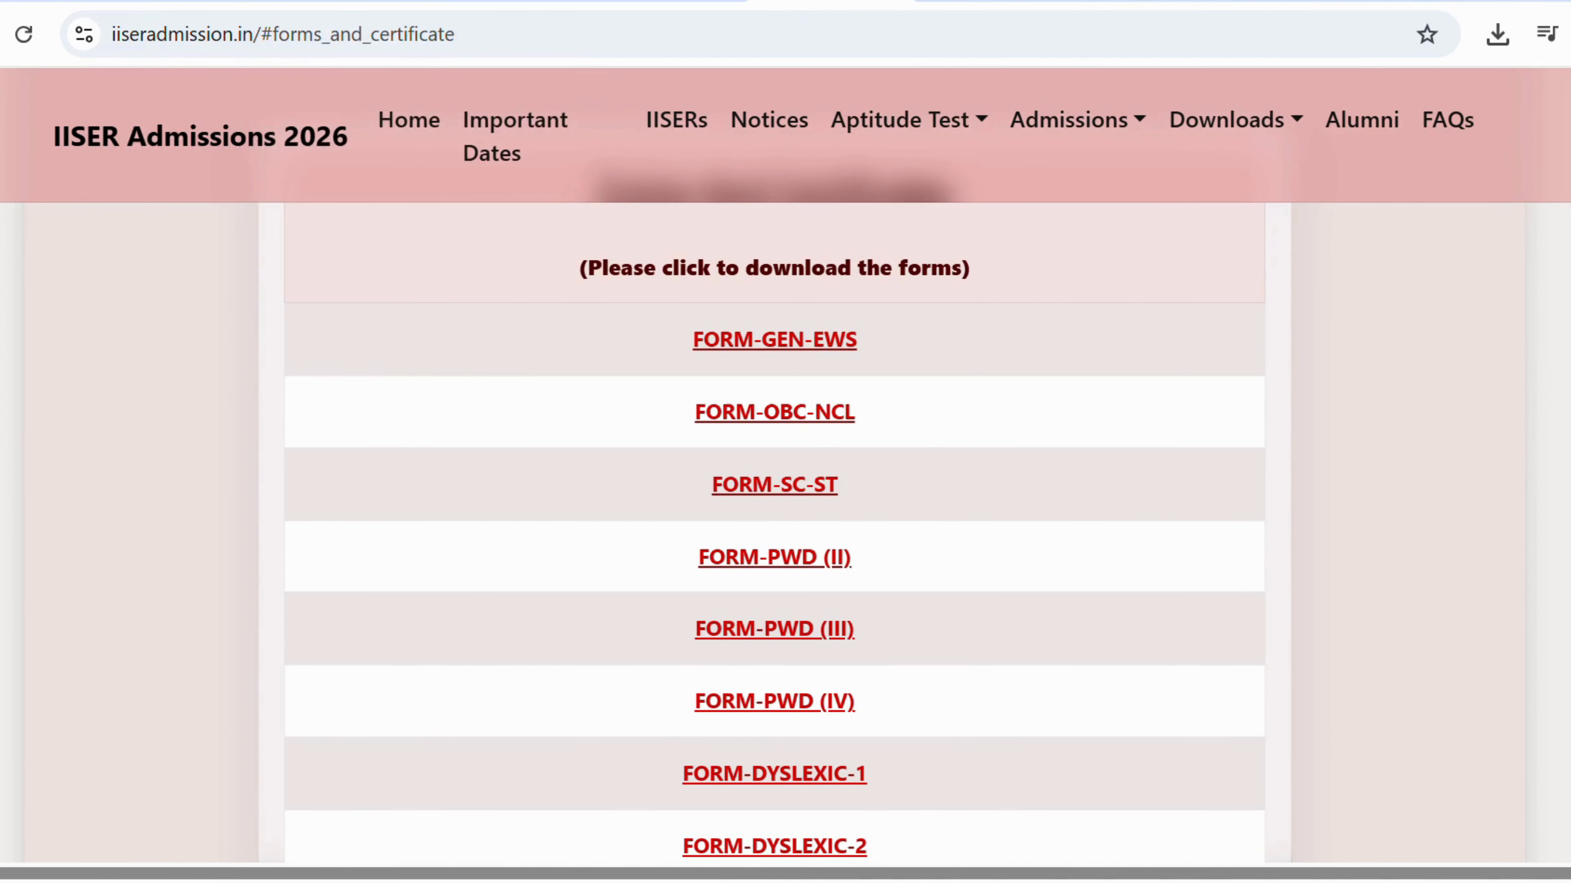
pyautogui.click(363, 1)
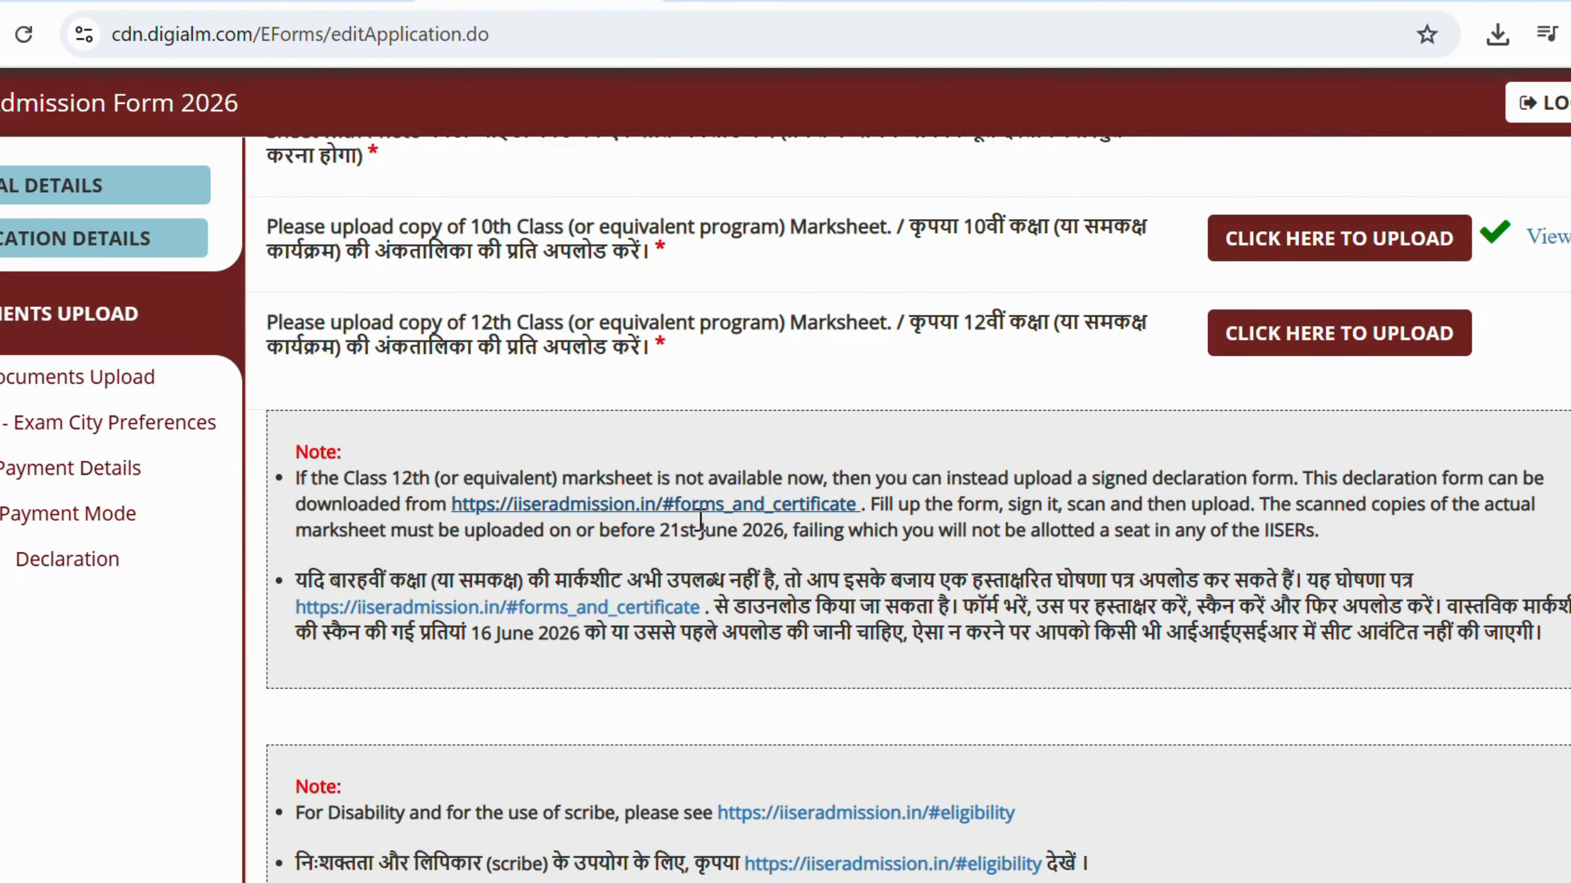
pyautogui.click(701, 506)
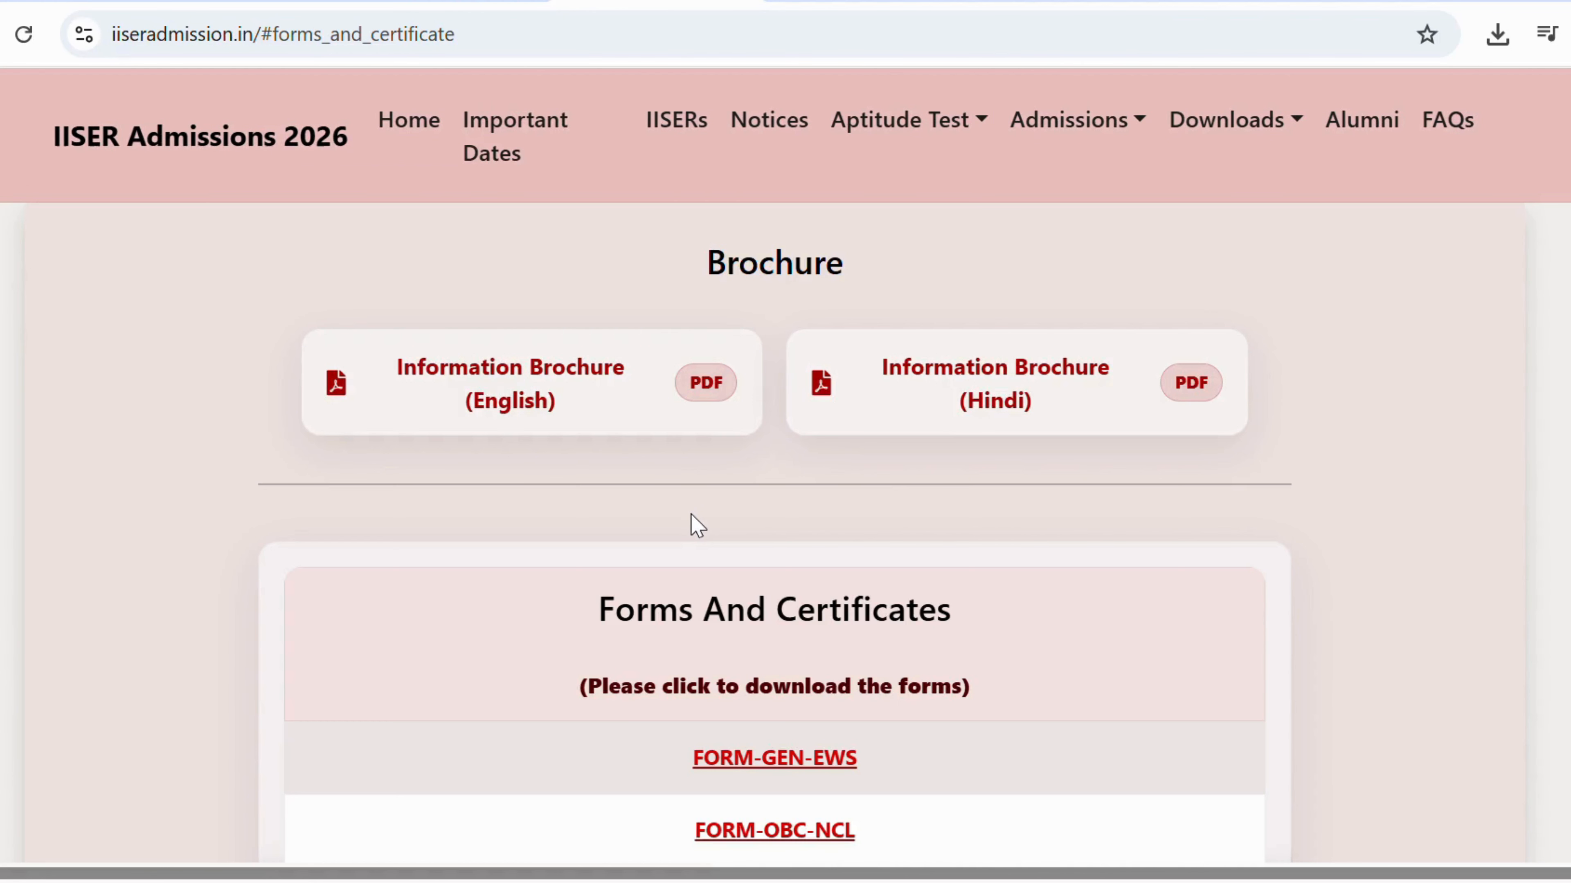
pyautogui.scroll(-8, 690, 530)
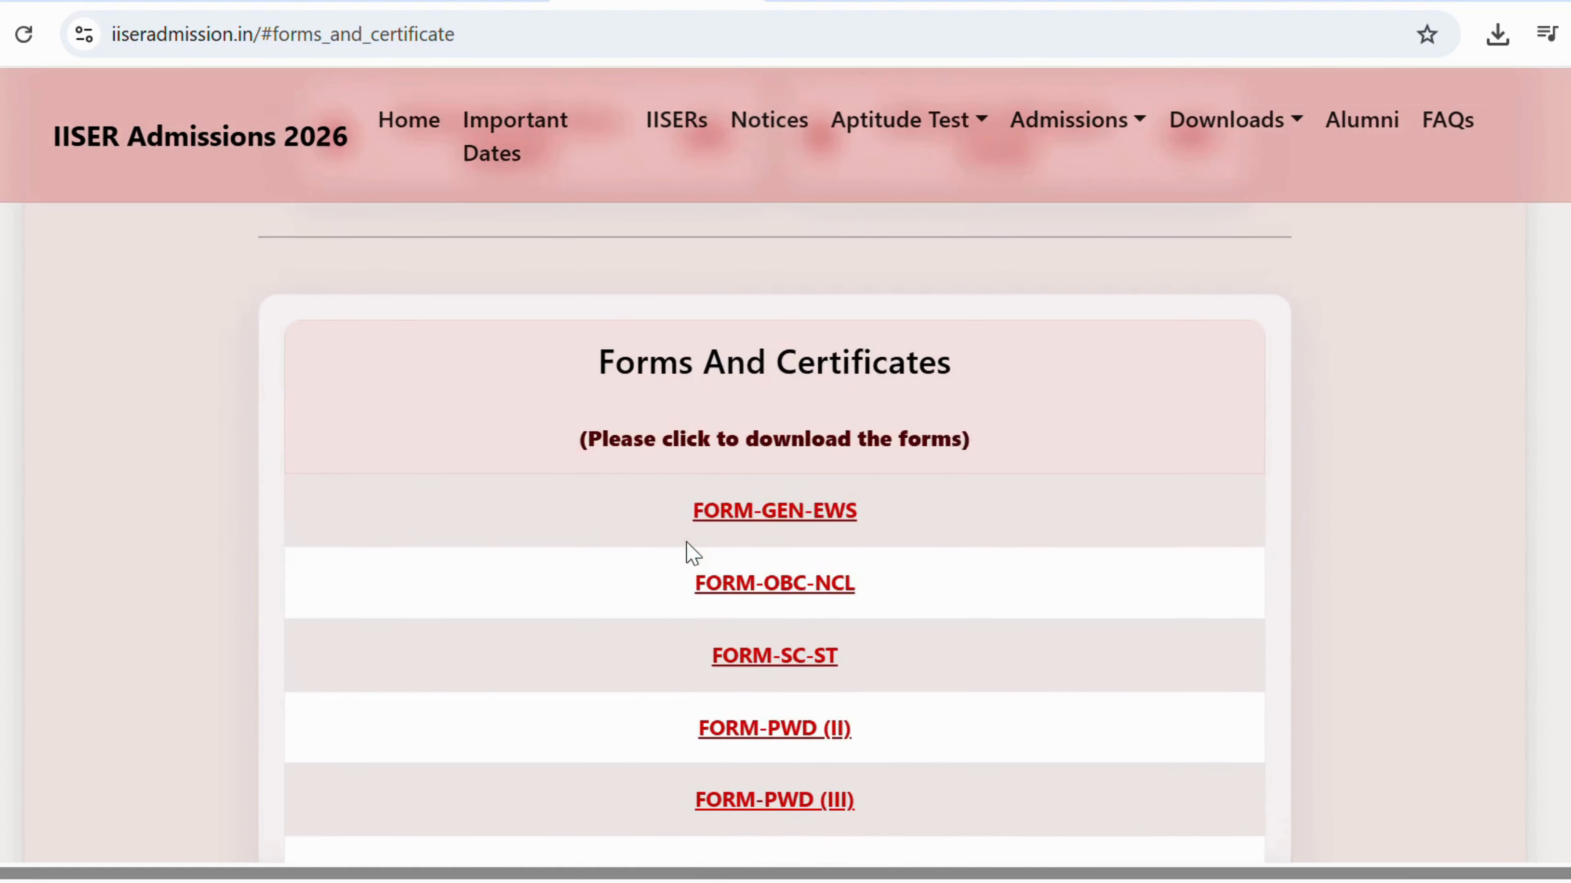
pyautogui.scroll(-5, 688, 543)
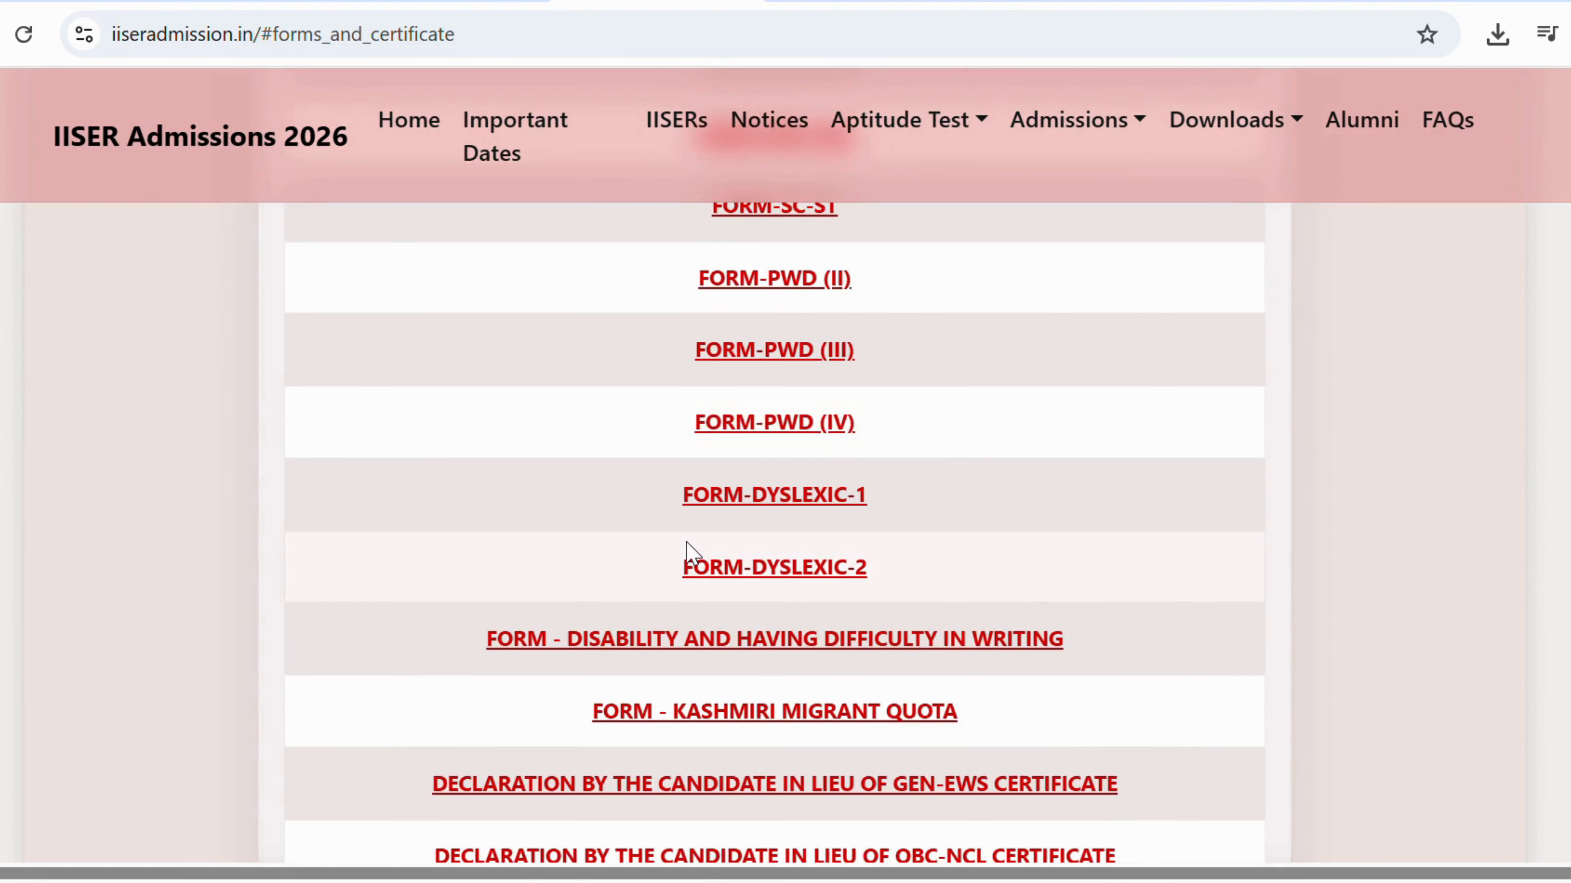
pyautogui.scroll(-1, 693, 553)
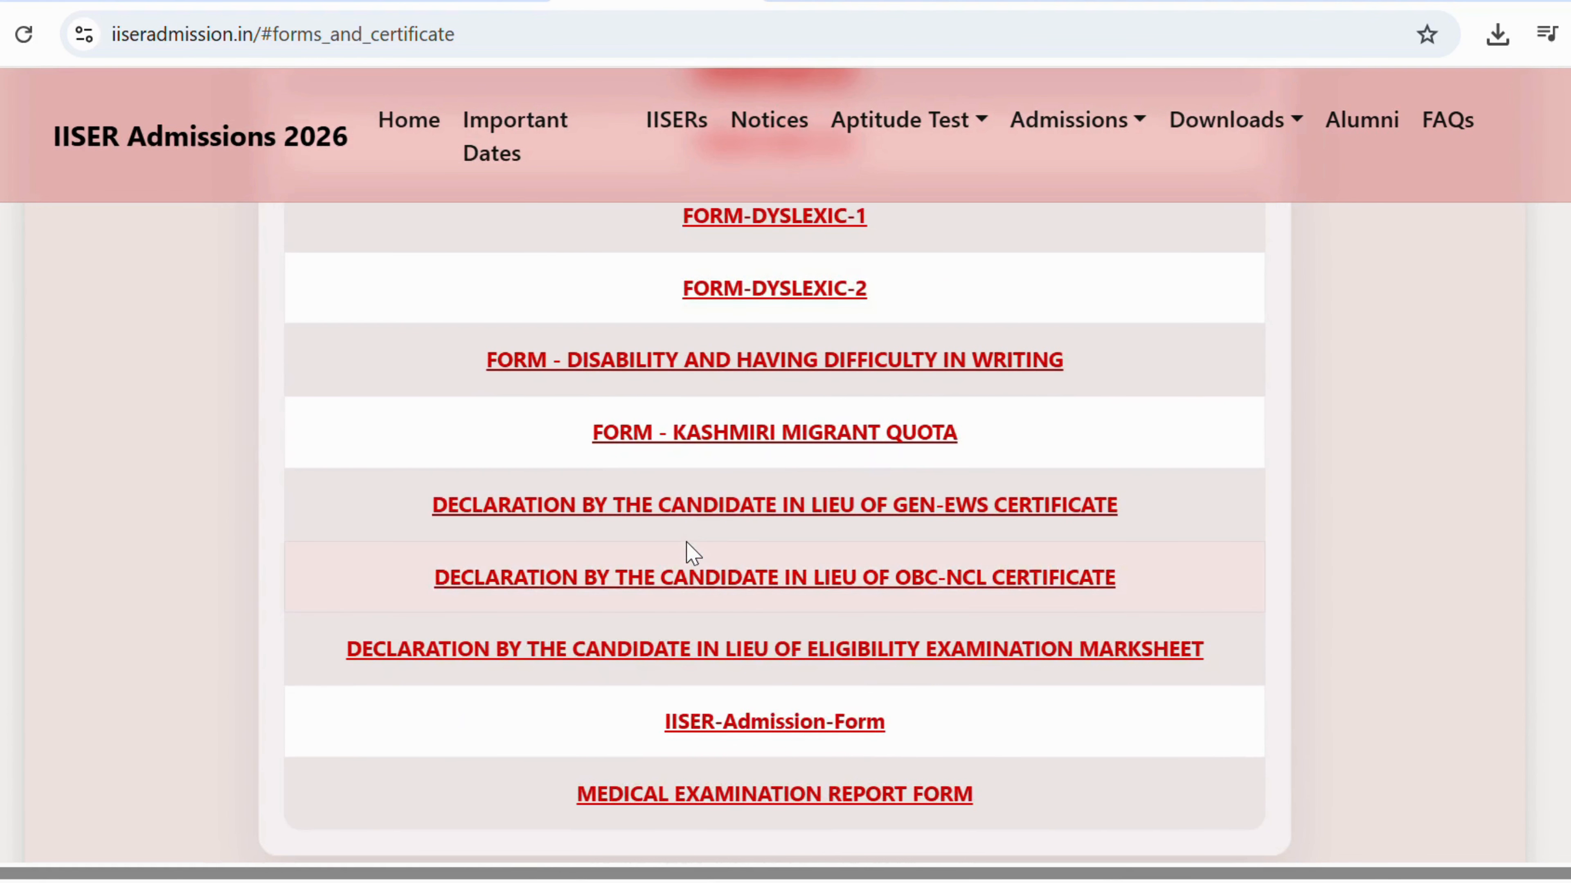
pyautogui.scroll(-2, 693, 553)
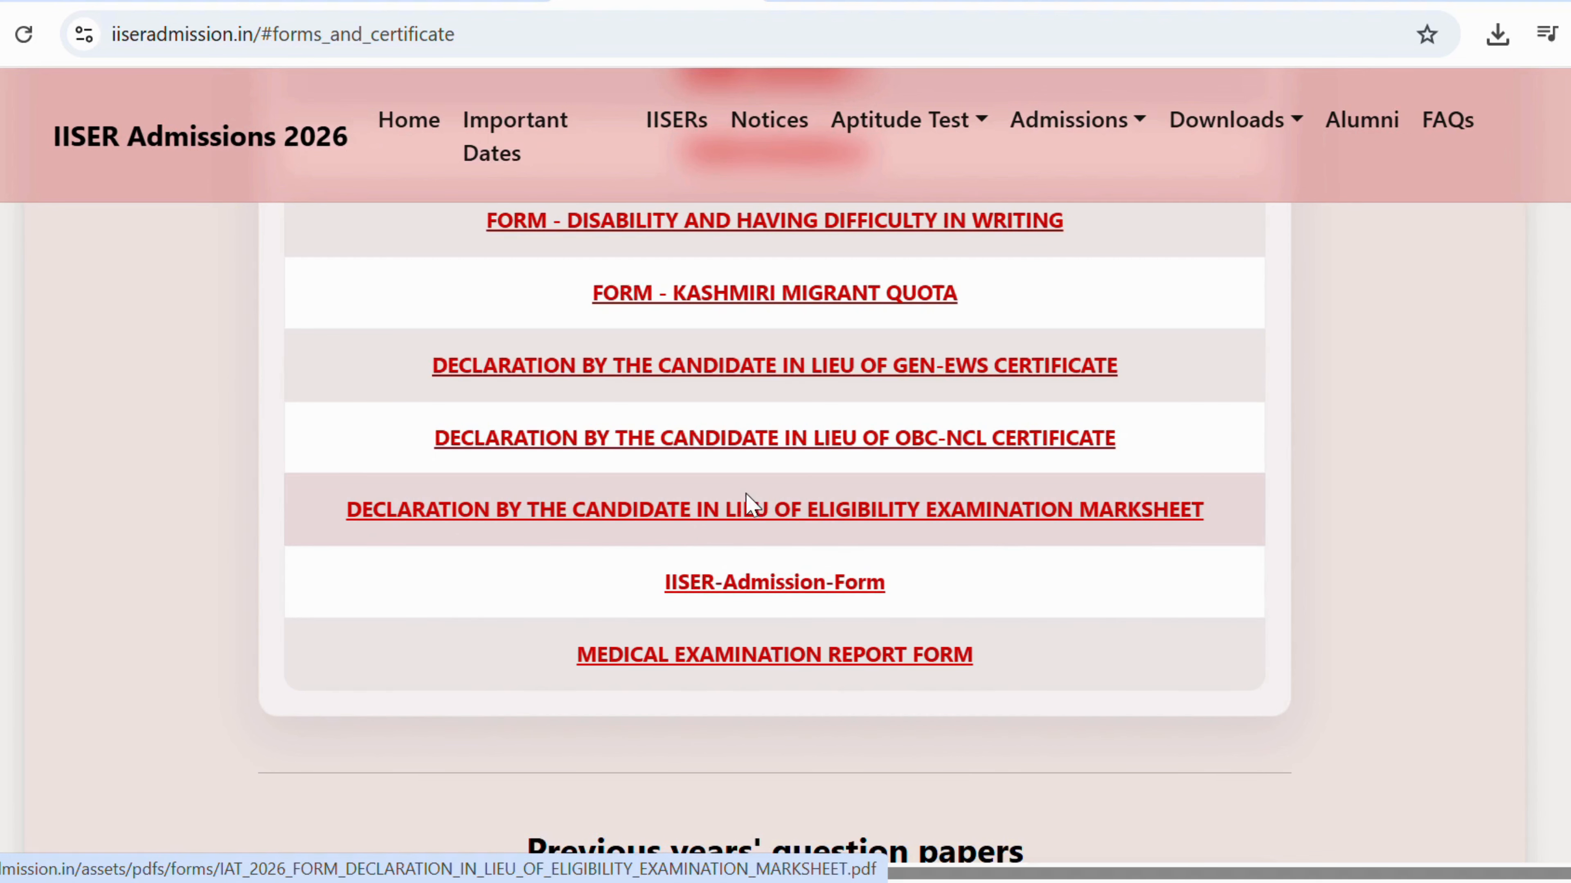
# Save the eligibility-marksheet declaration PDF to Downloads and scroll through it in Acrobat.
pyautogui.click(749, 512)
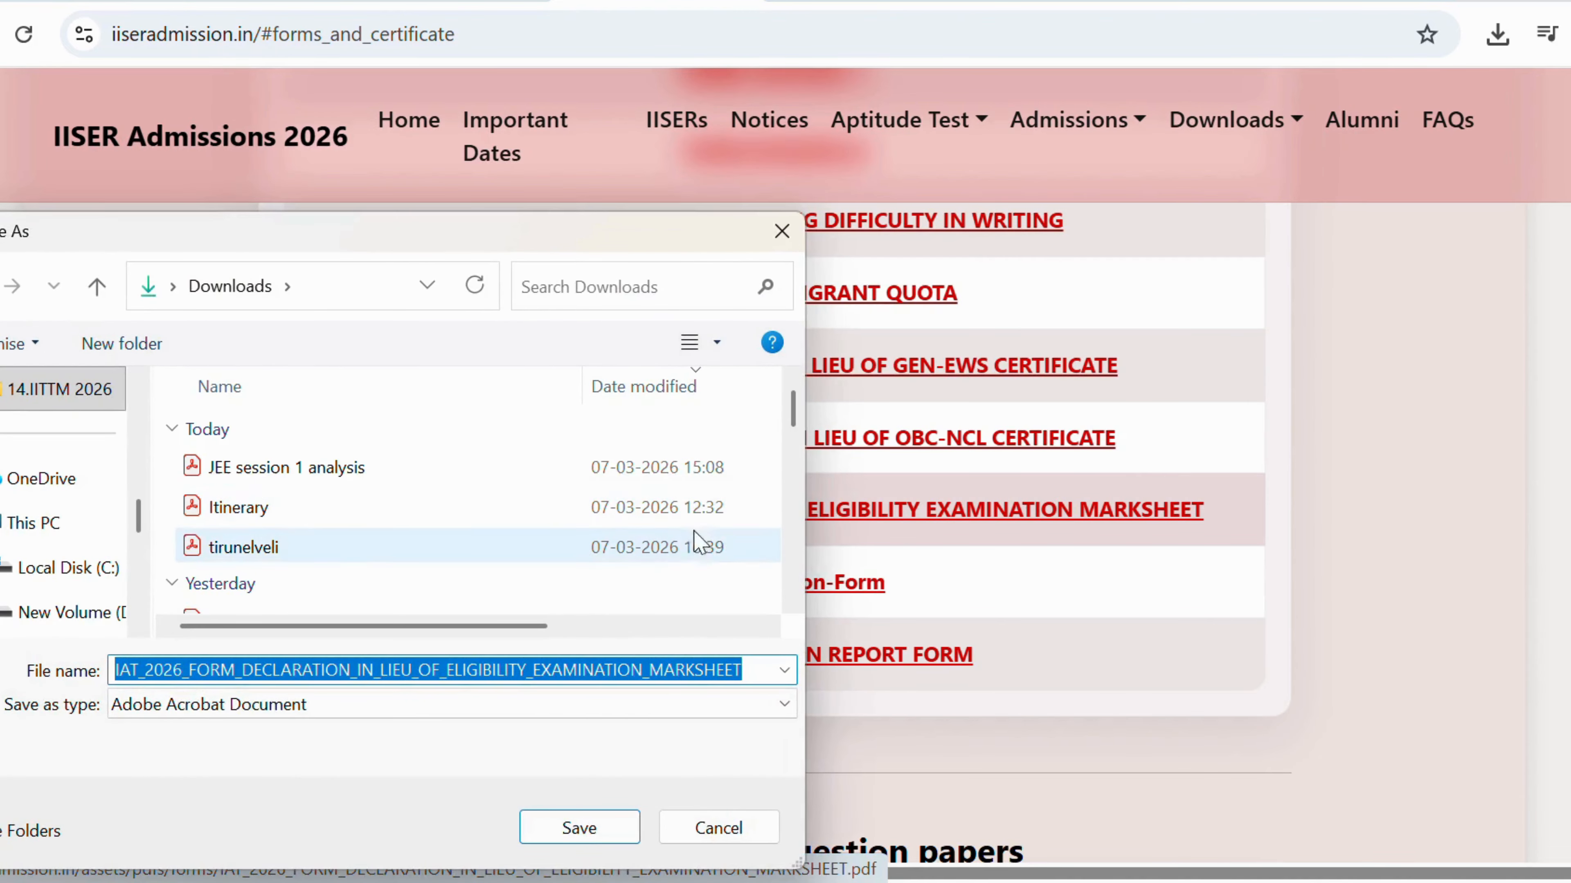
pyautogui.click(581, 842)
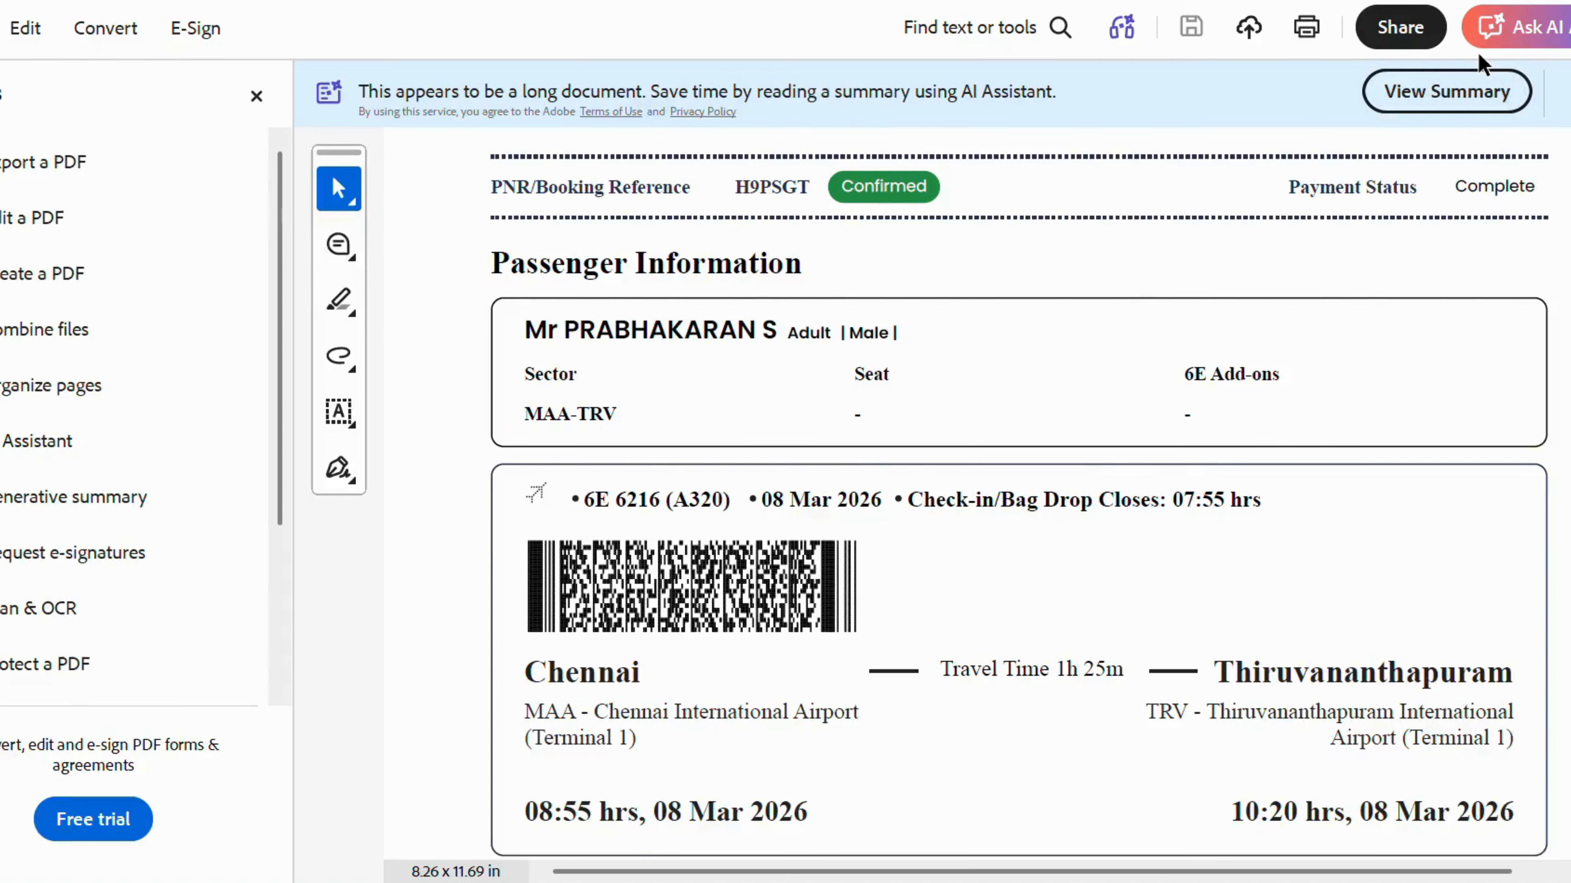
pyautogui.scroll(-1, 944, 402)
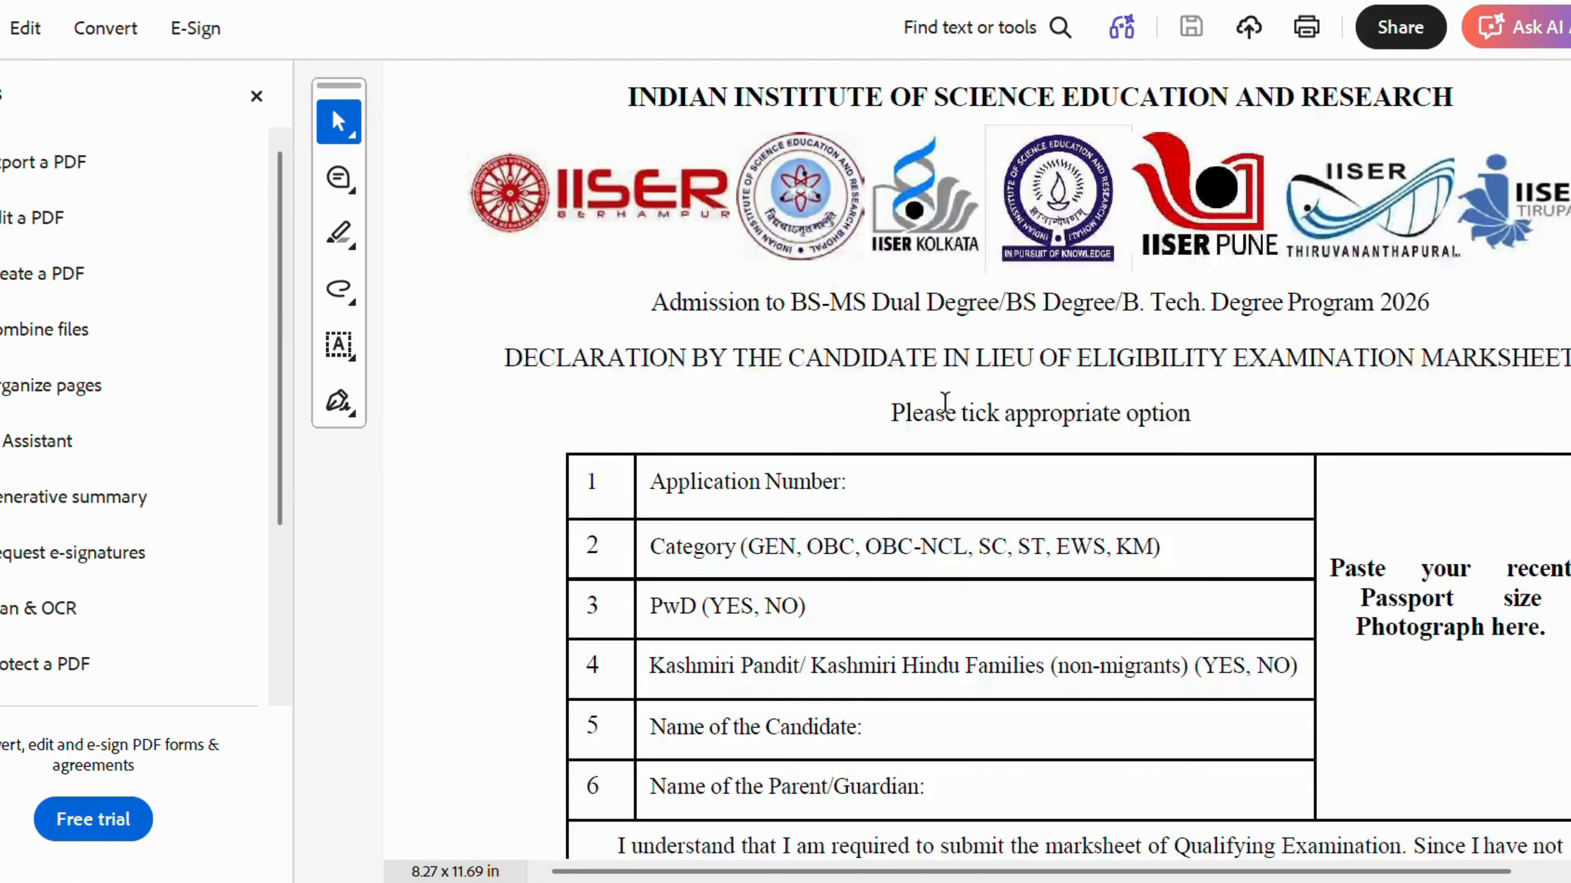
pyautogui.scroll(-3, 1295, 591)
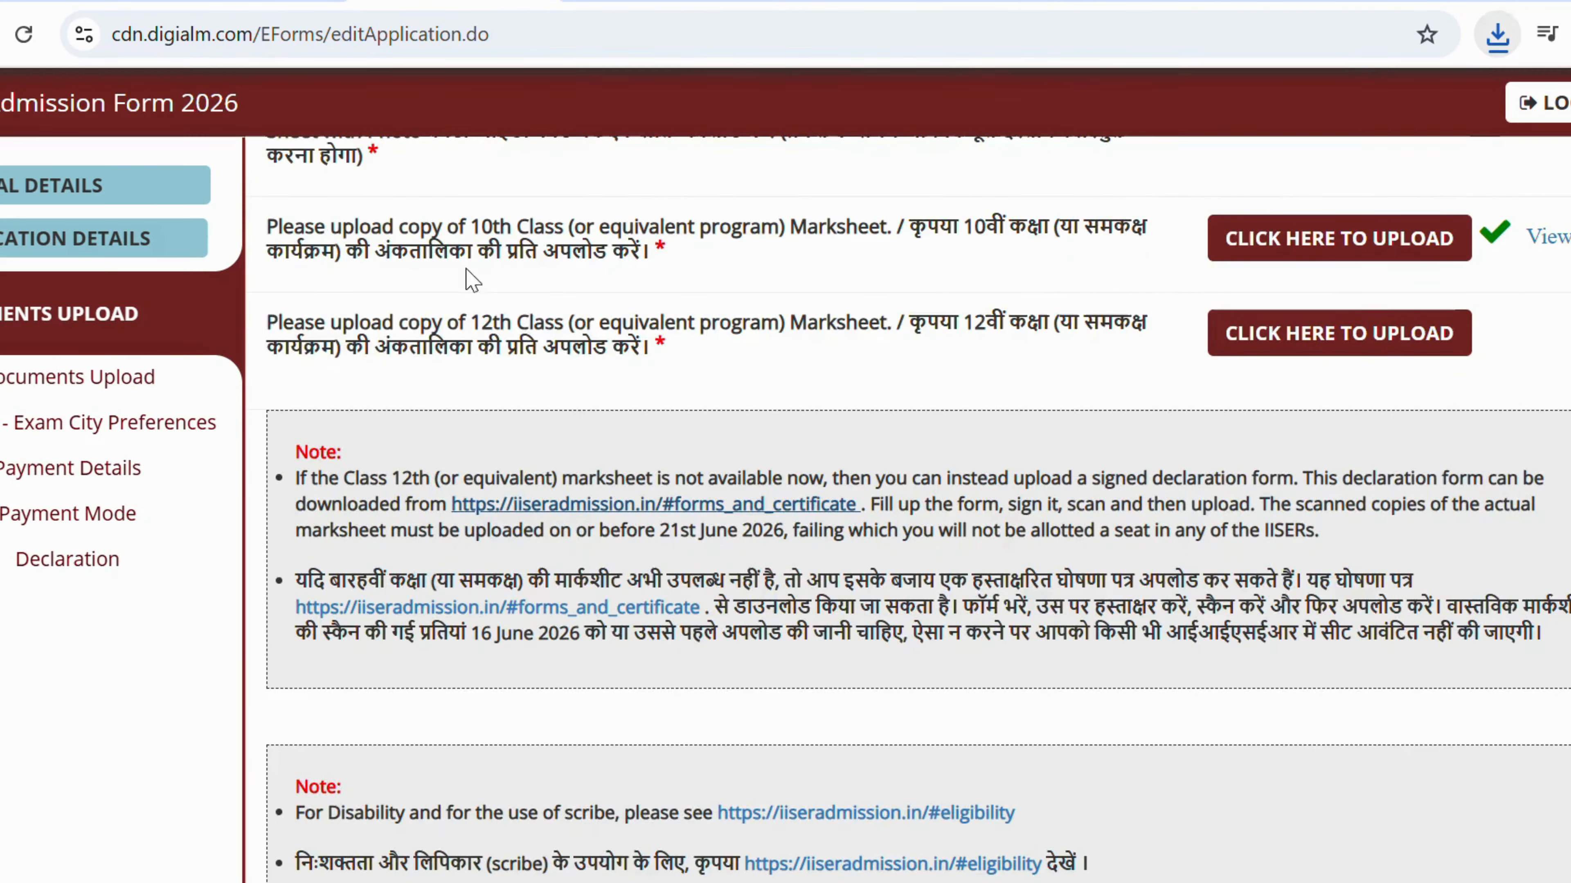
# Select the application number under Personal Details, then return to the declaration PDF.
pyautogui.scroll(15, 603, 339)
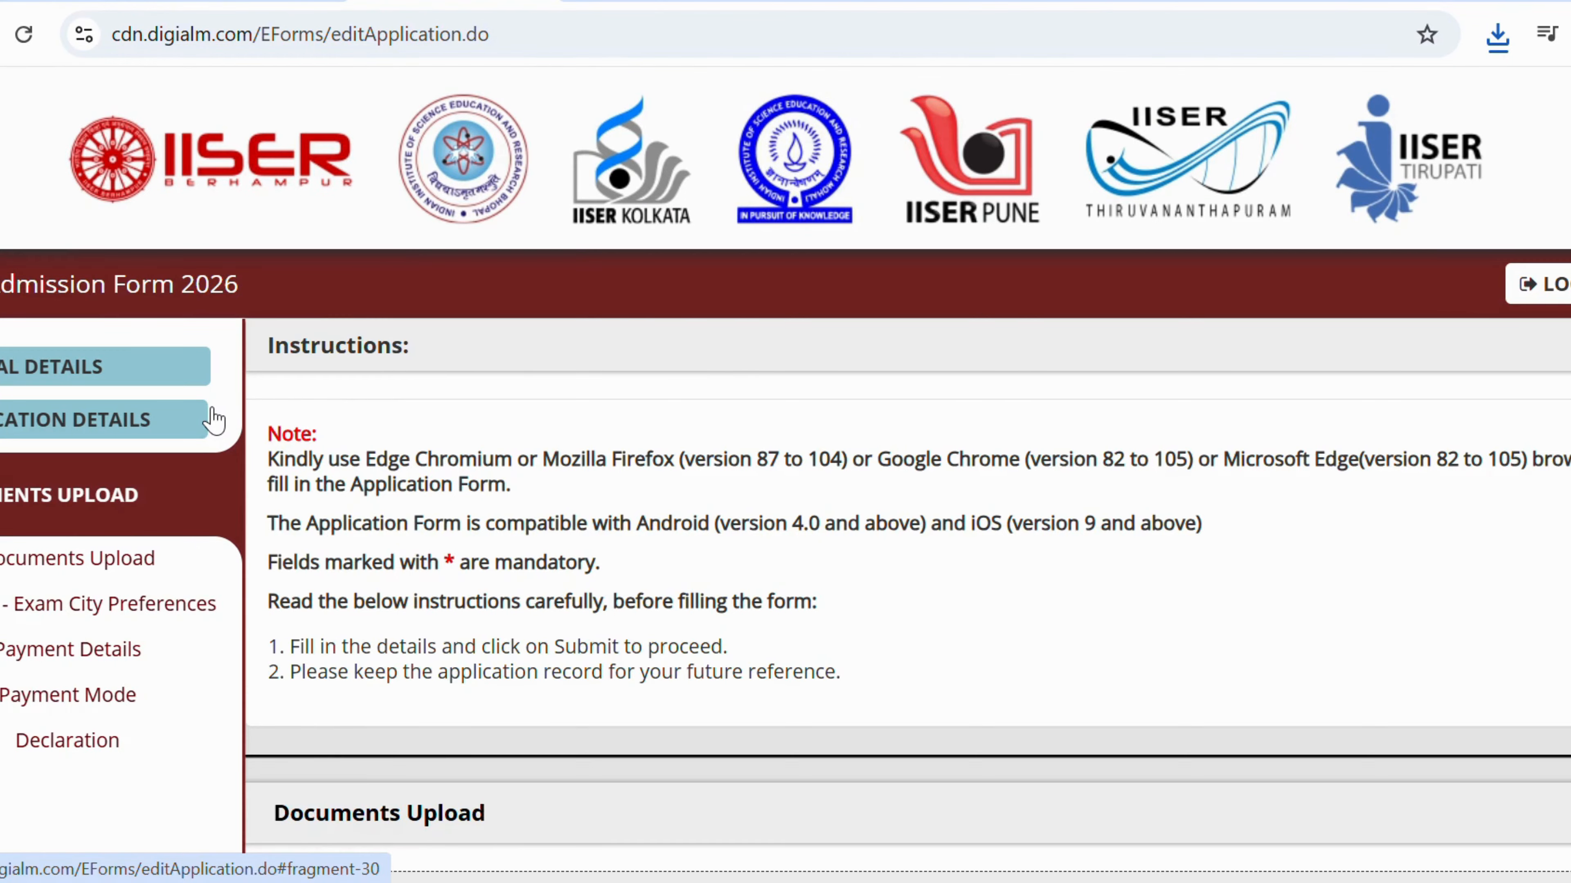
pyautogui.scroll(-5, 215, 421)
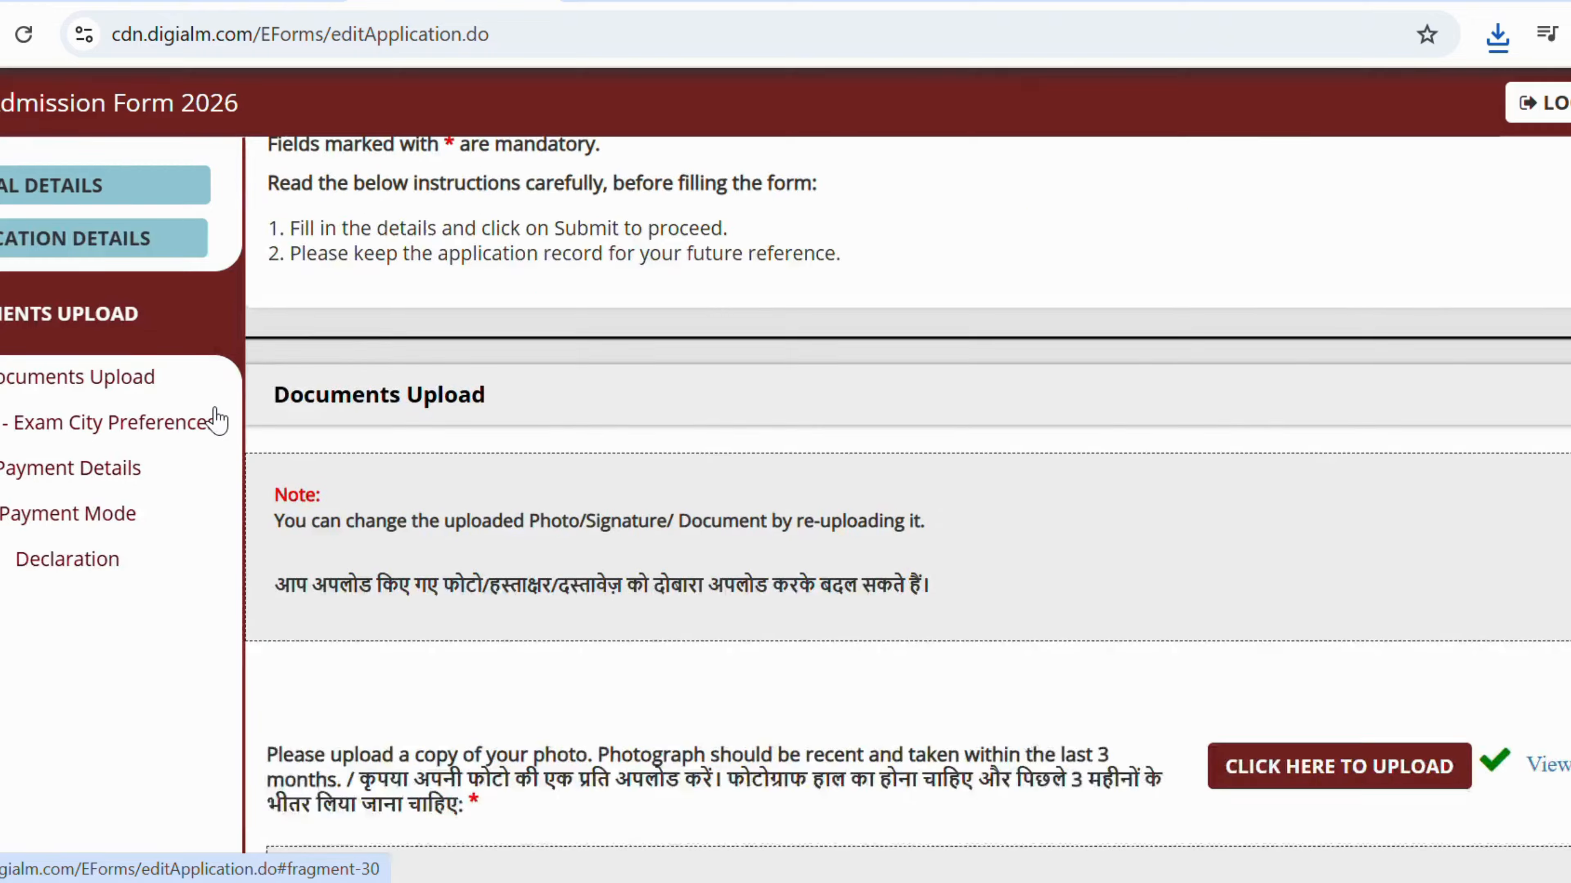
pyautogui.scroll(4, 215, 412)
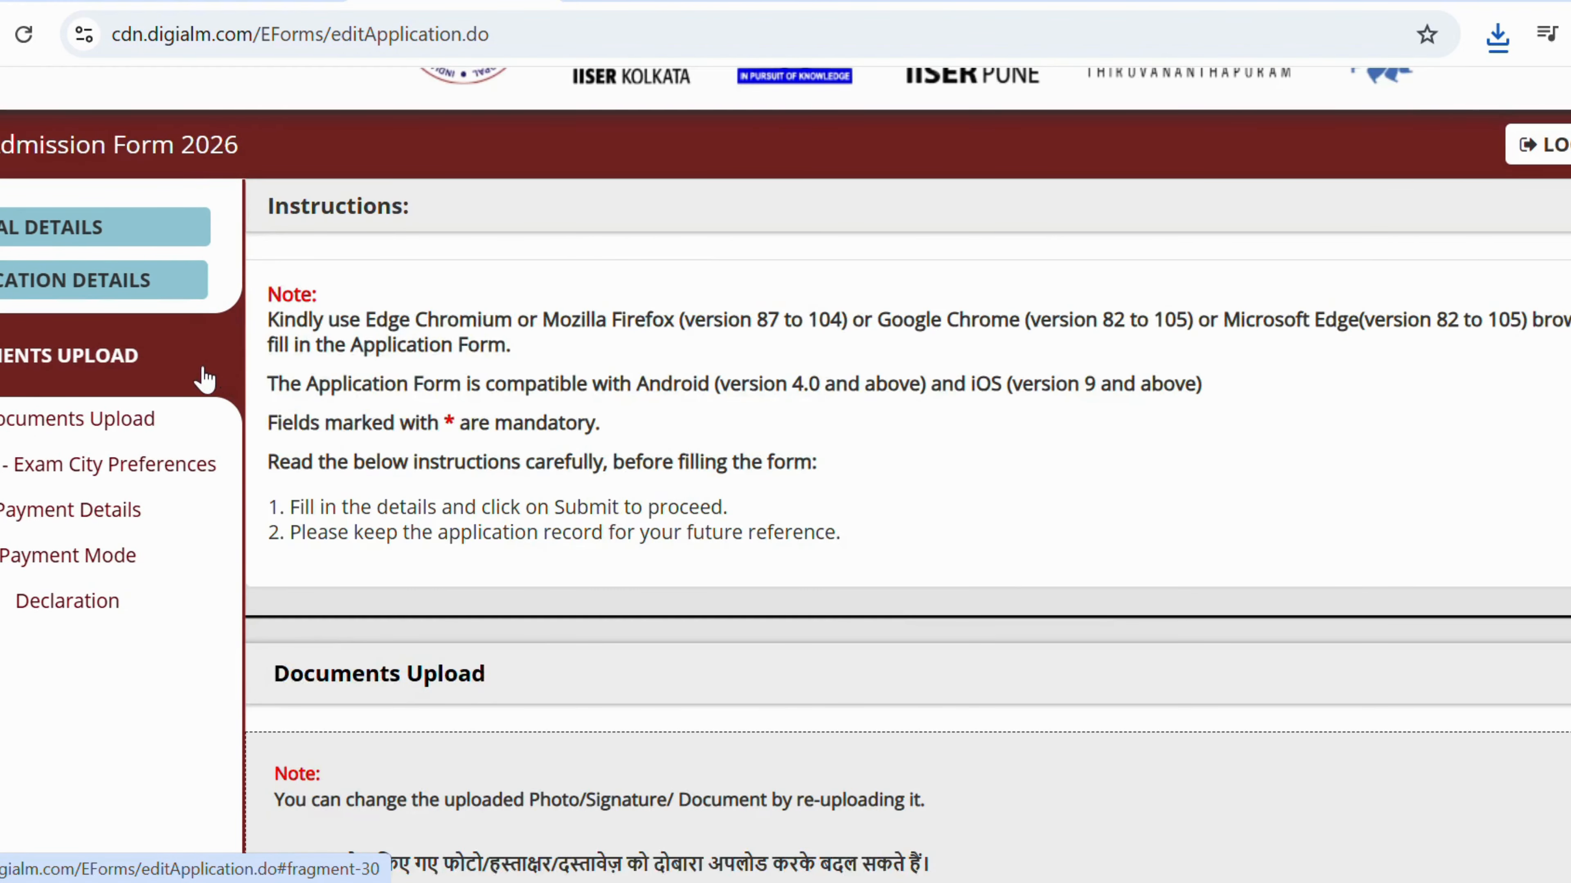
pyautogui.scroll(2, 158, 414)
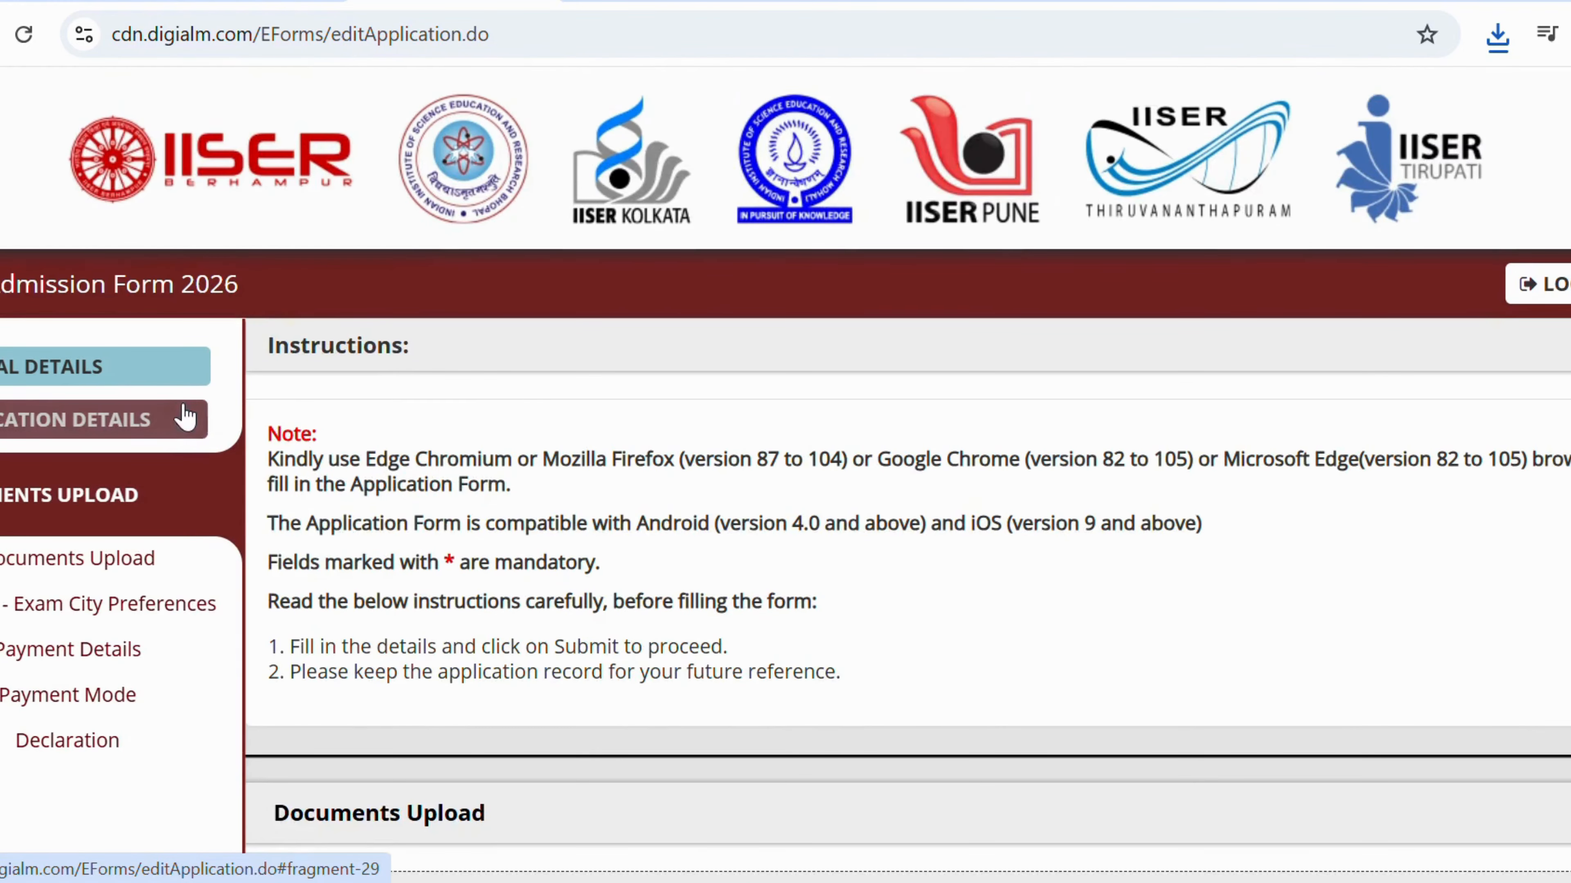
pyautogui.click(65, 387)
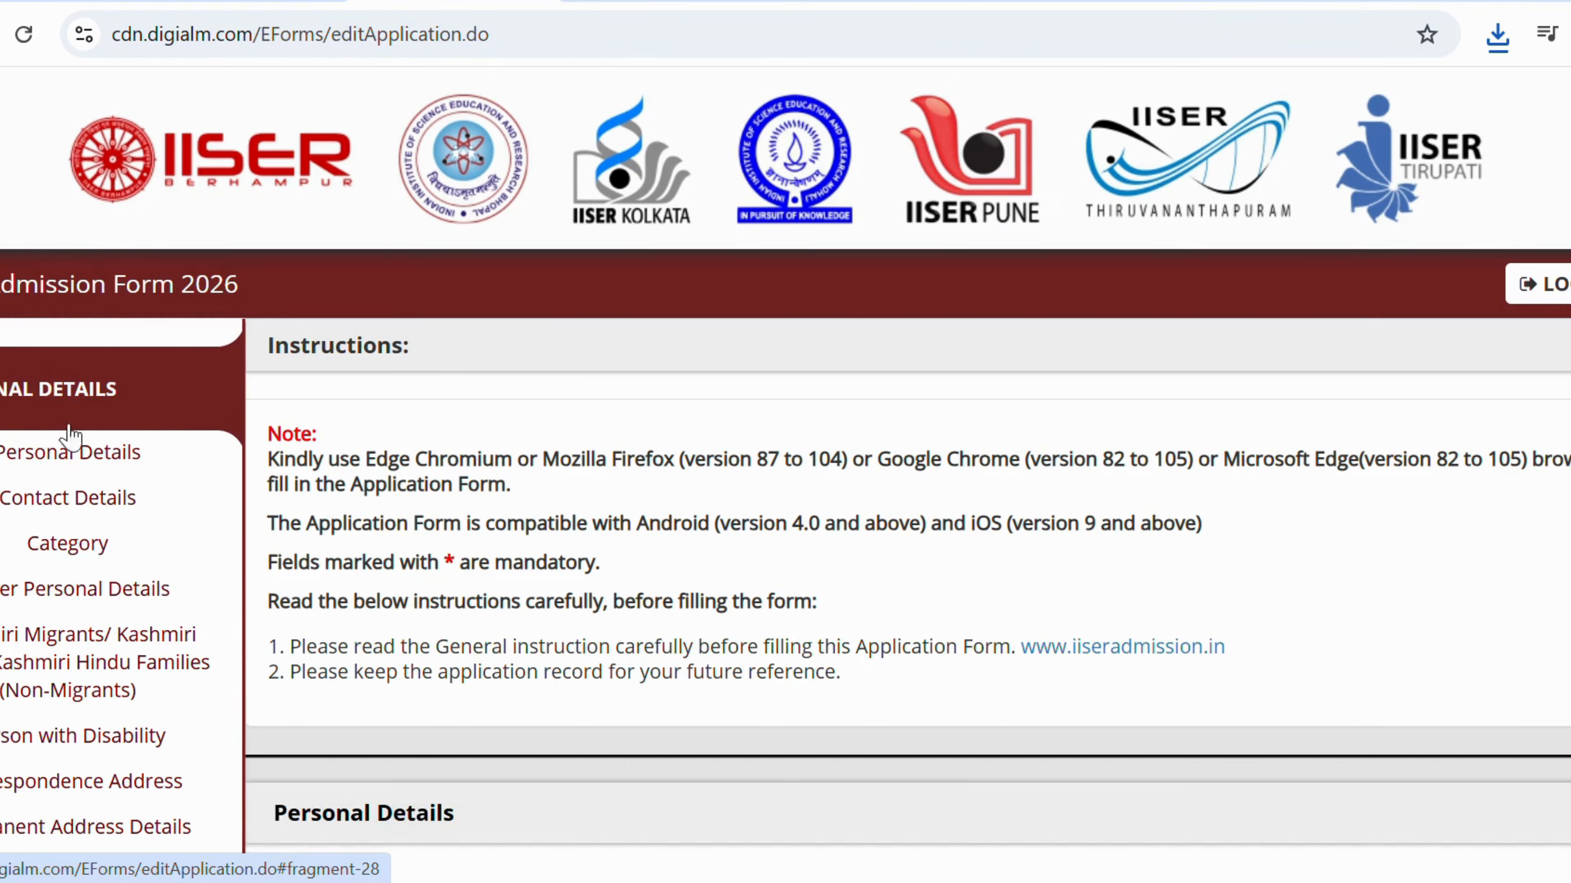
pyautogui.click(70, 436)
pyautogui.scroll(6, 501, 396)
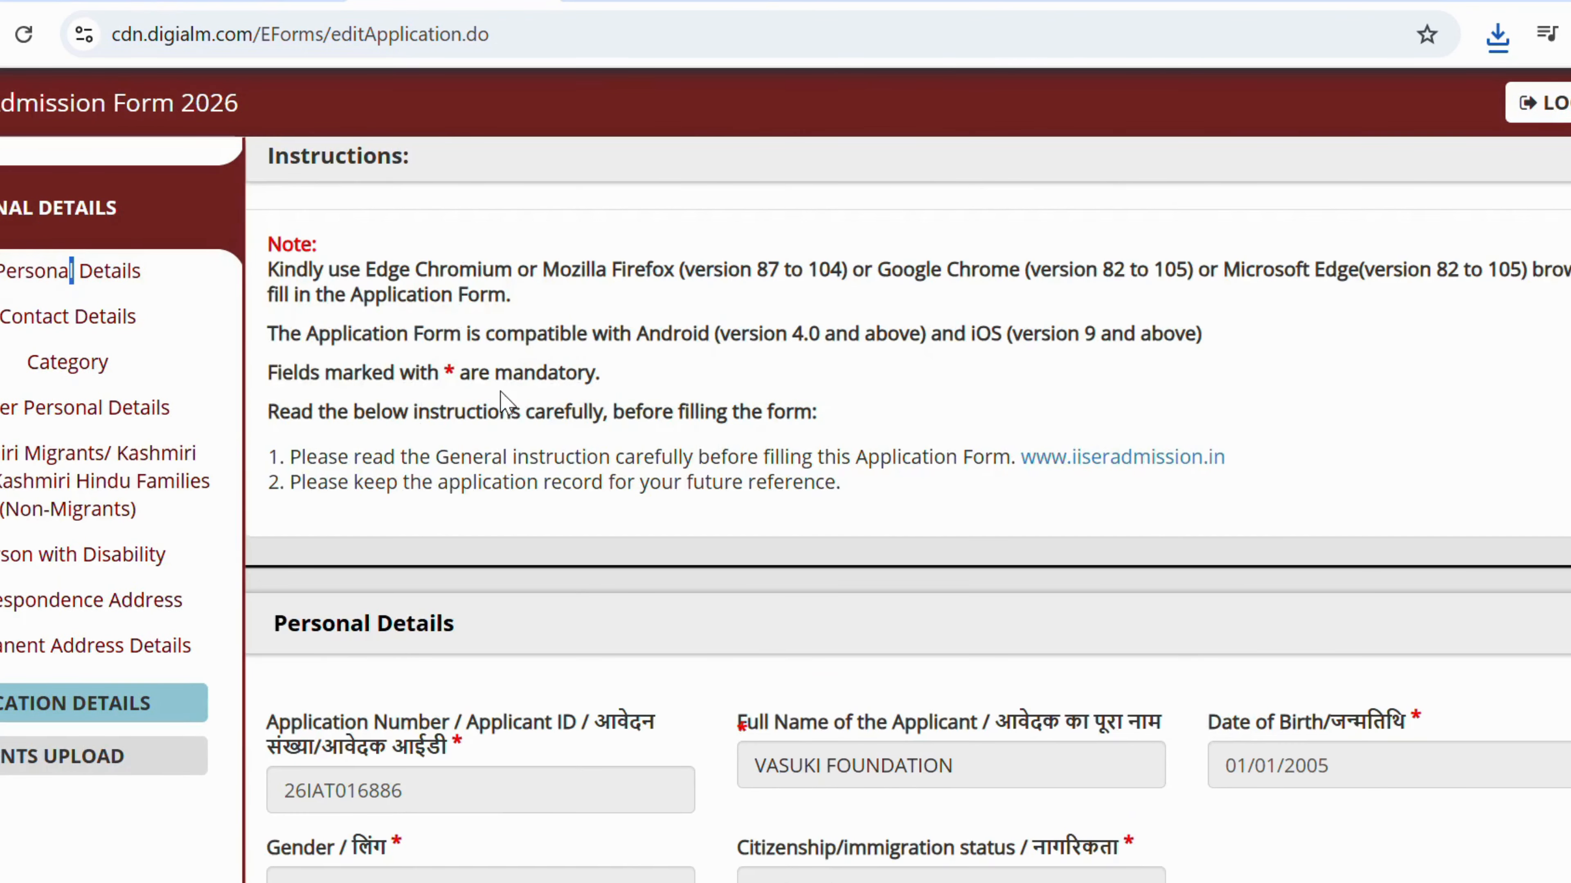
pyautogui.scroll(-2, 294, 726)
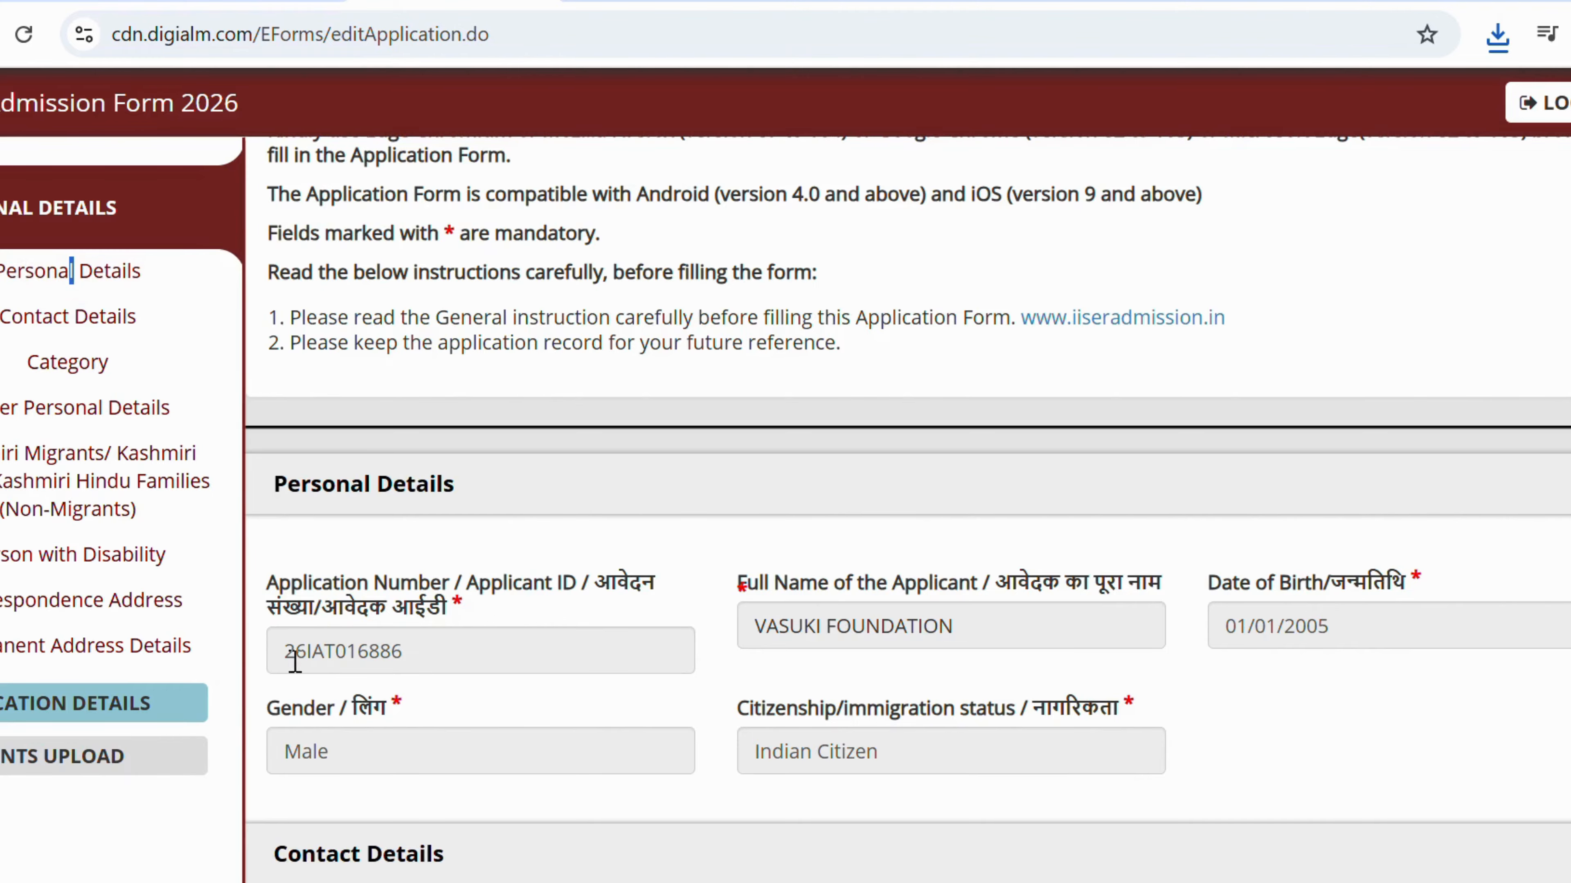
pyautogui.moveTo(439, 655); pyautogui.dragTo(337, 651)
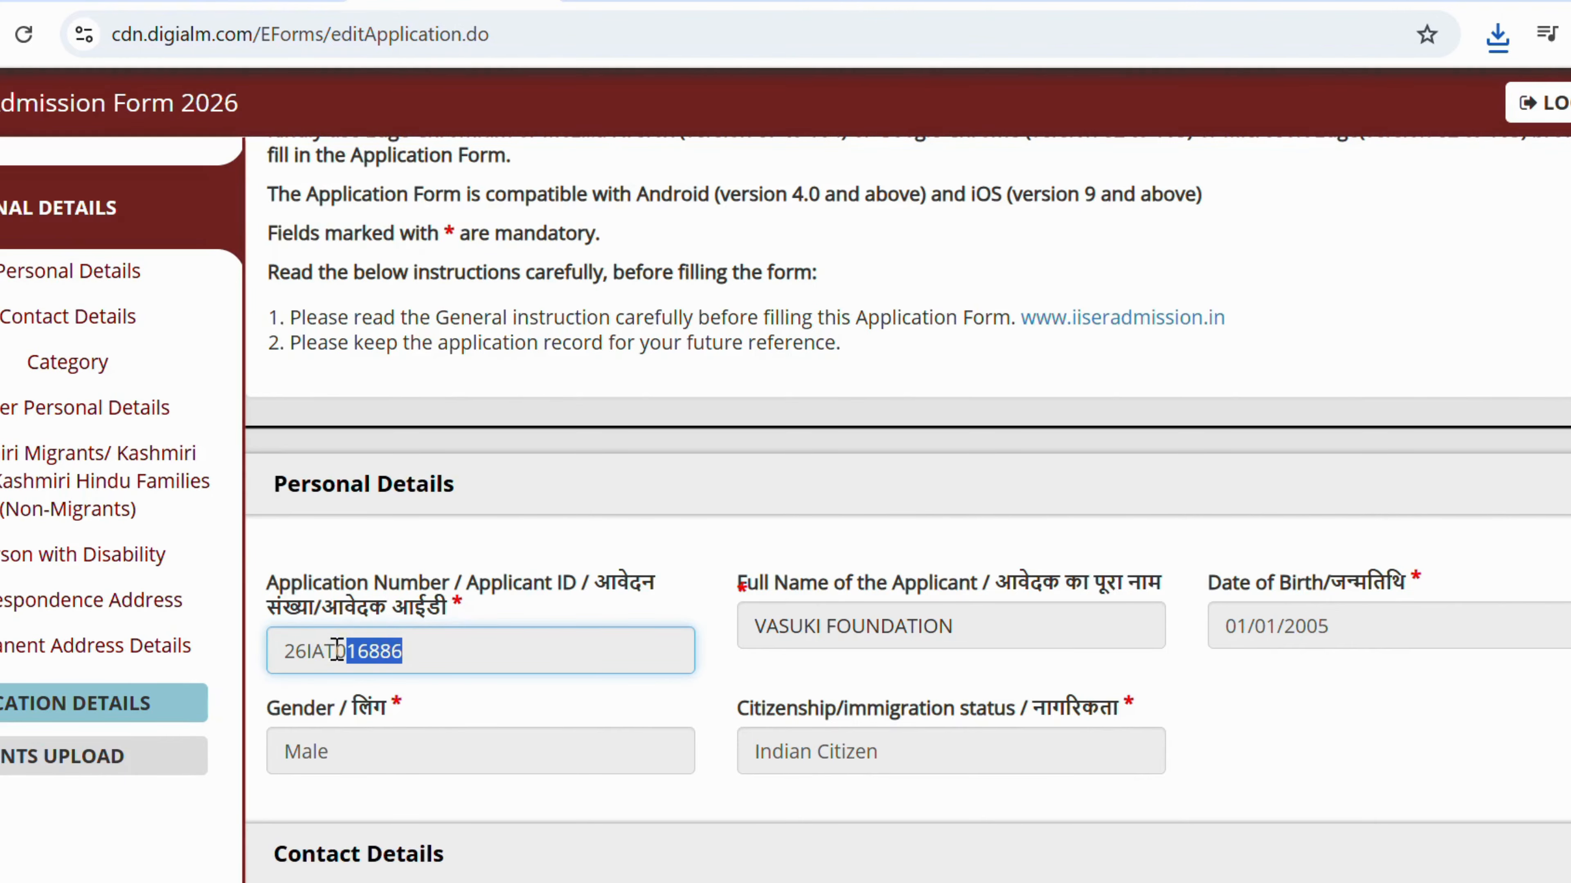
pyautogui.scroll(-4, 124, 599)
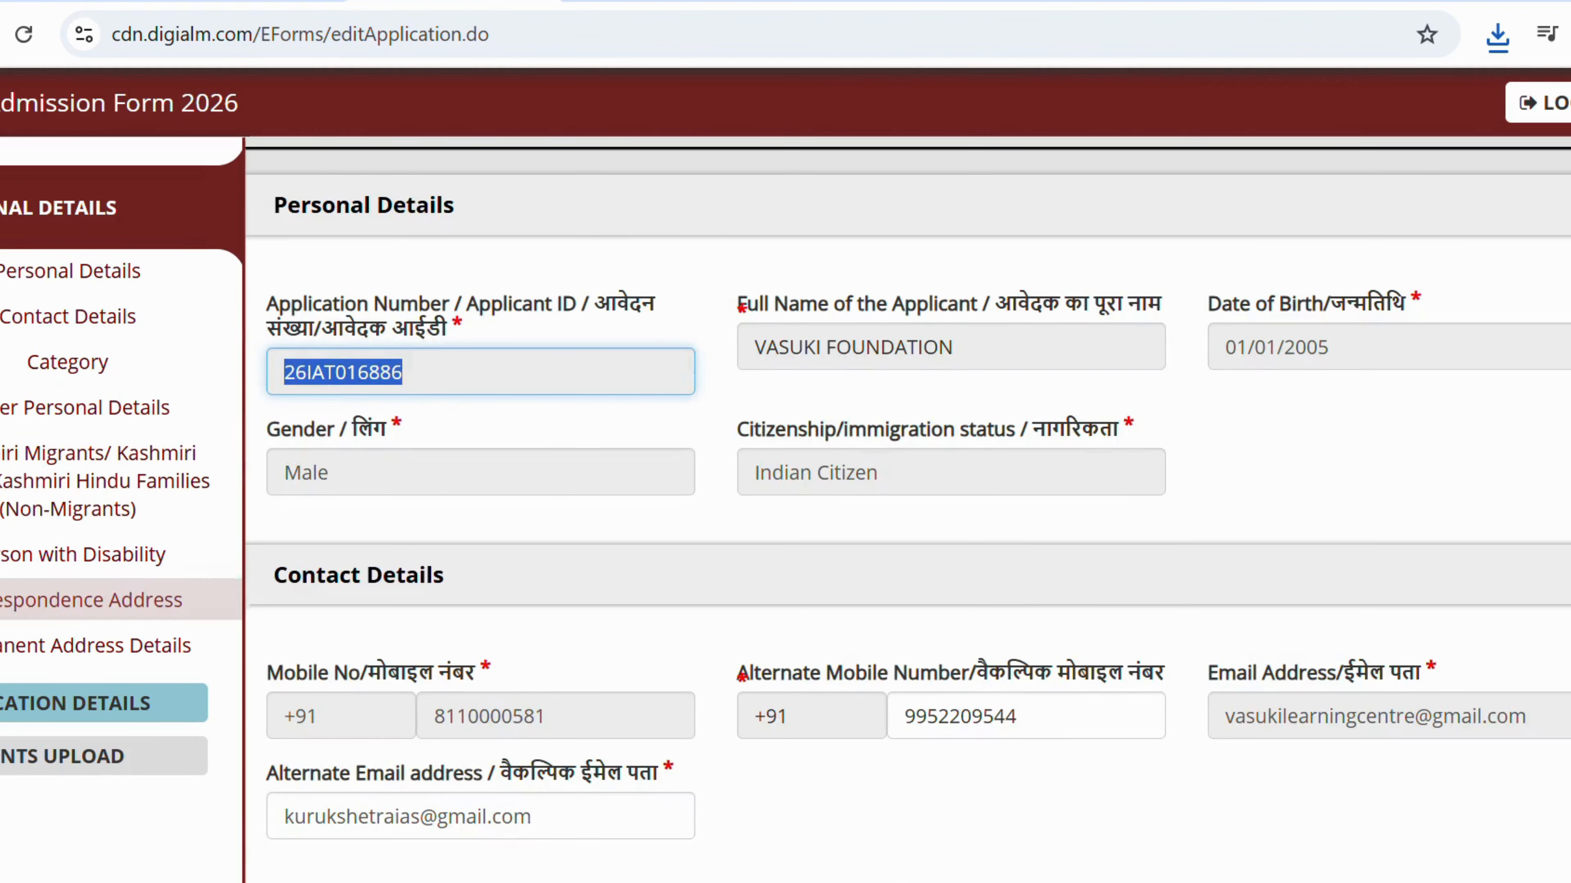
pyautogui.click(1379, 871)
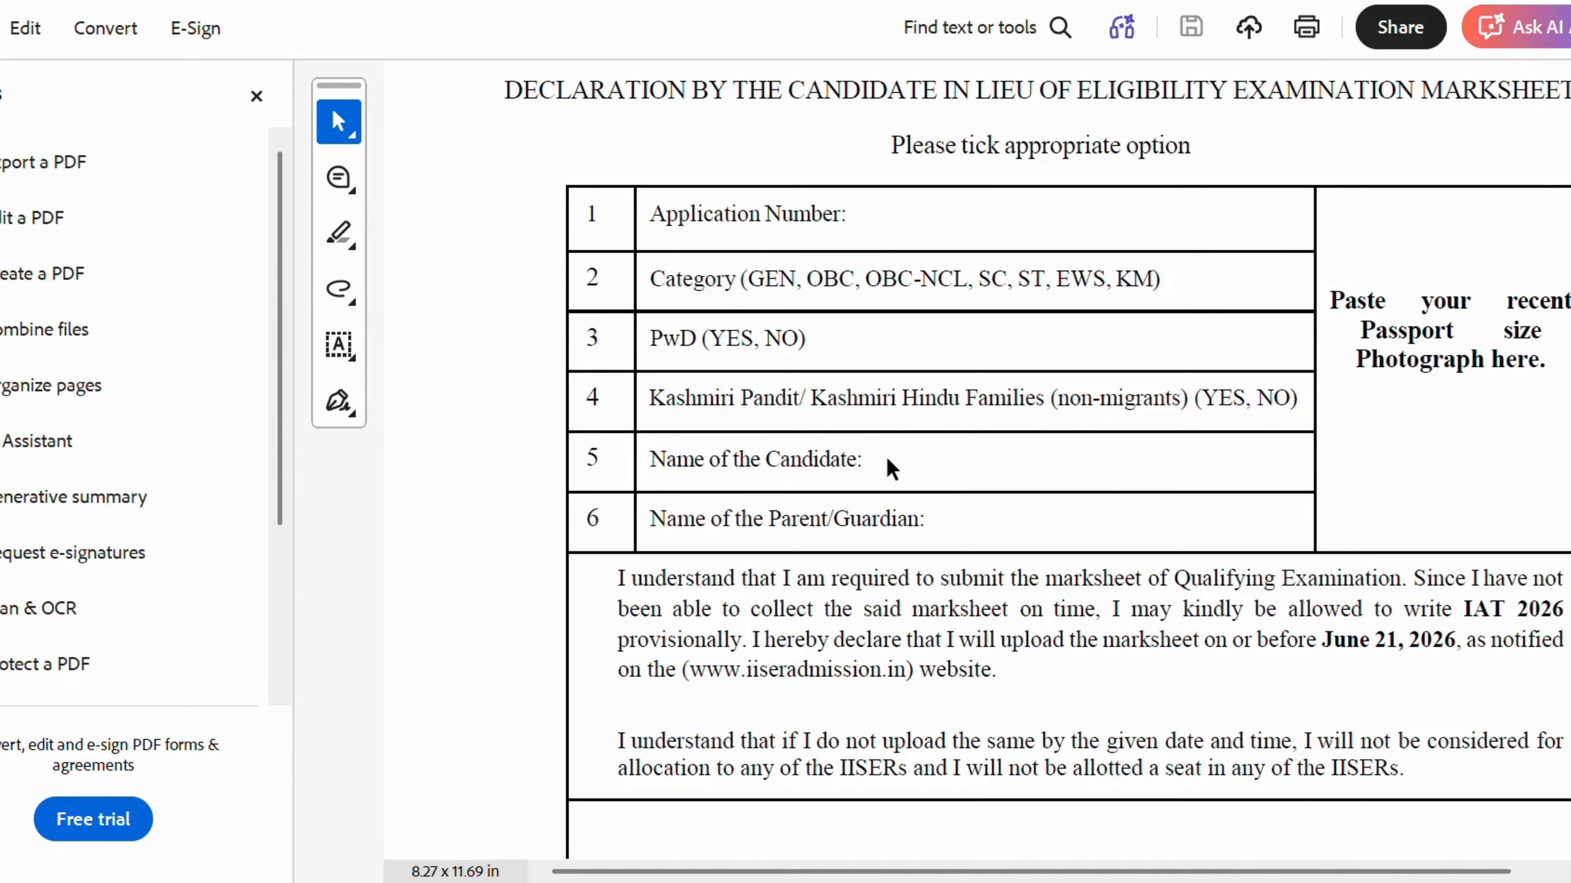
# Scroll the declaration PDF to its Signature, Place and Date lines, then return to the admission form.
pyautogui.scroll(-2, 1072, 537)
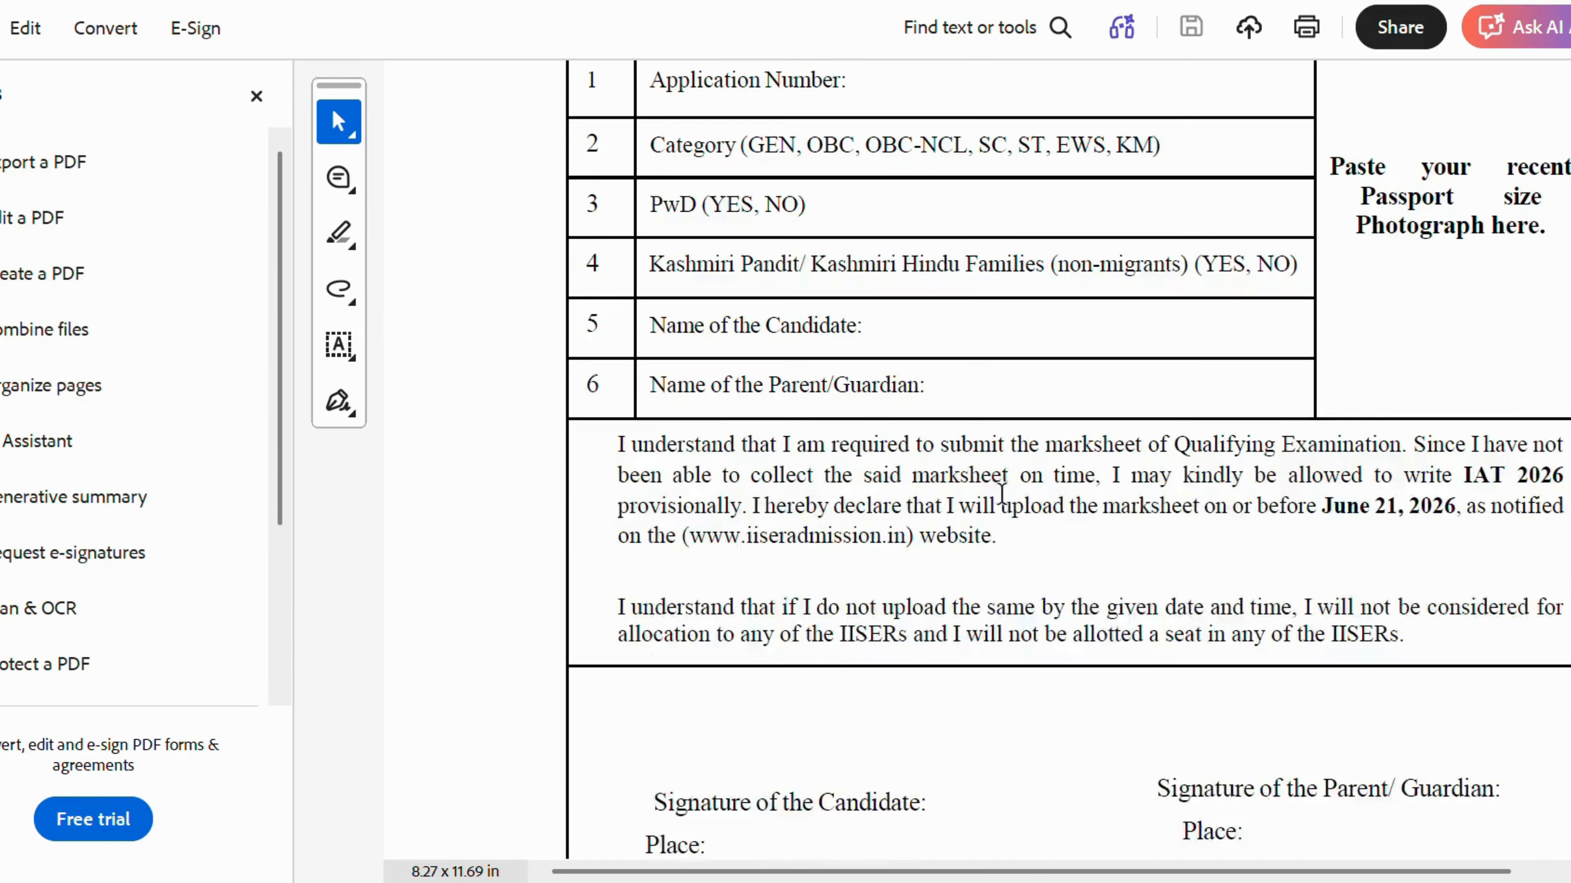
pyautogui.scroll(-1, 996, 489)
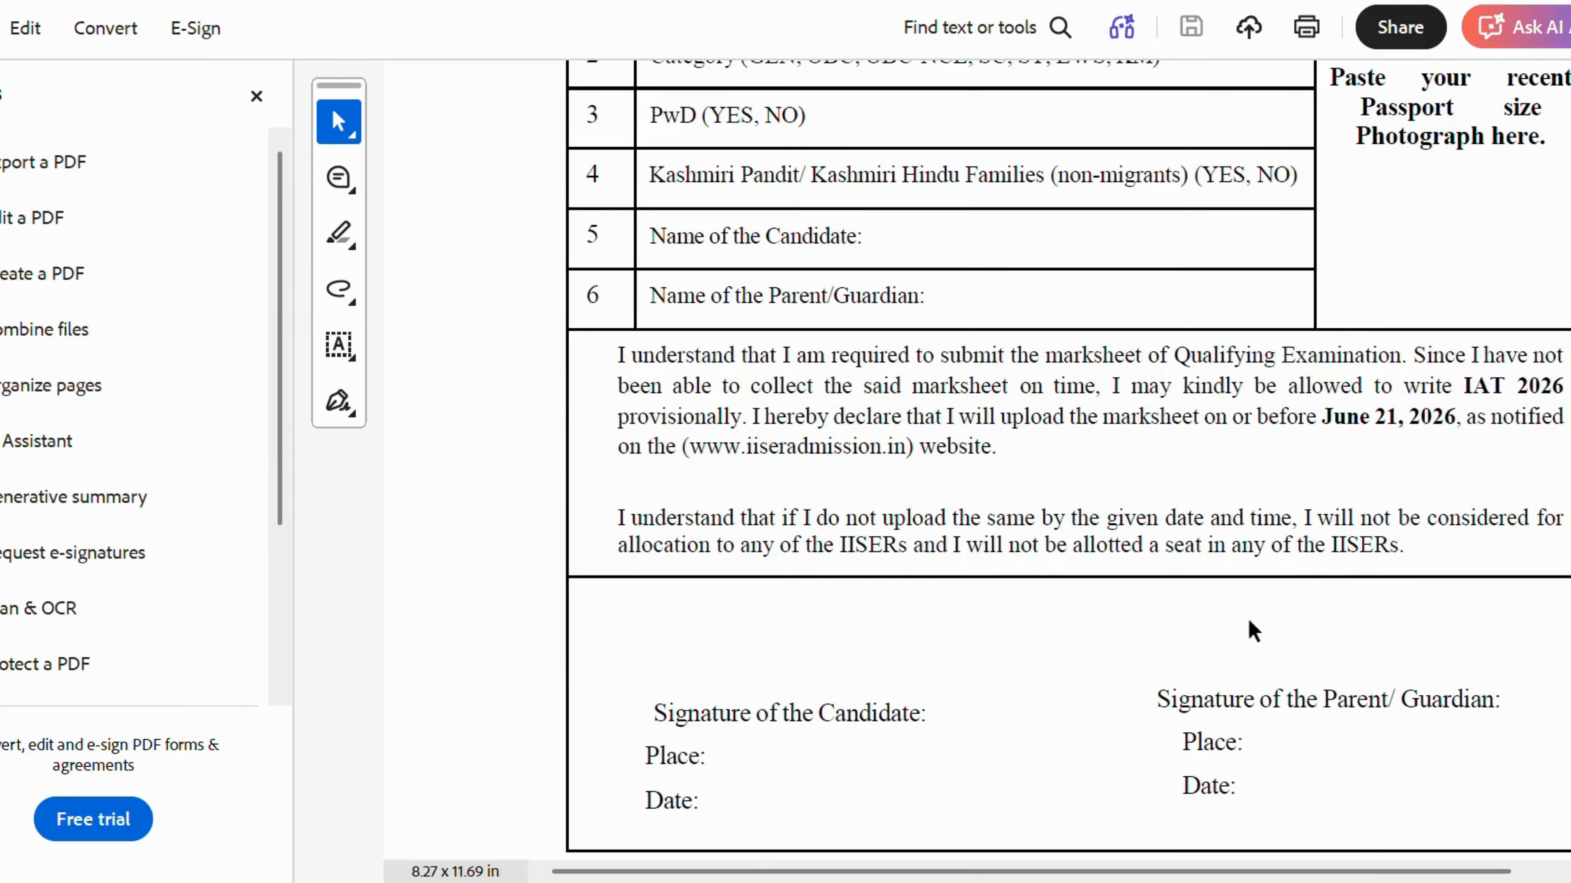
pyautogui.scroll(-2, 1293, 612)
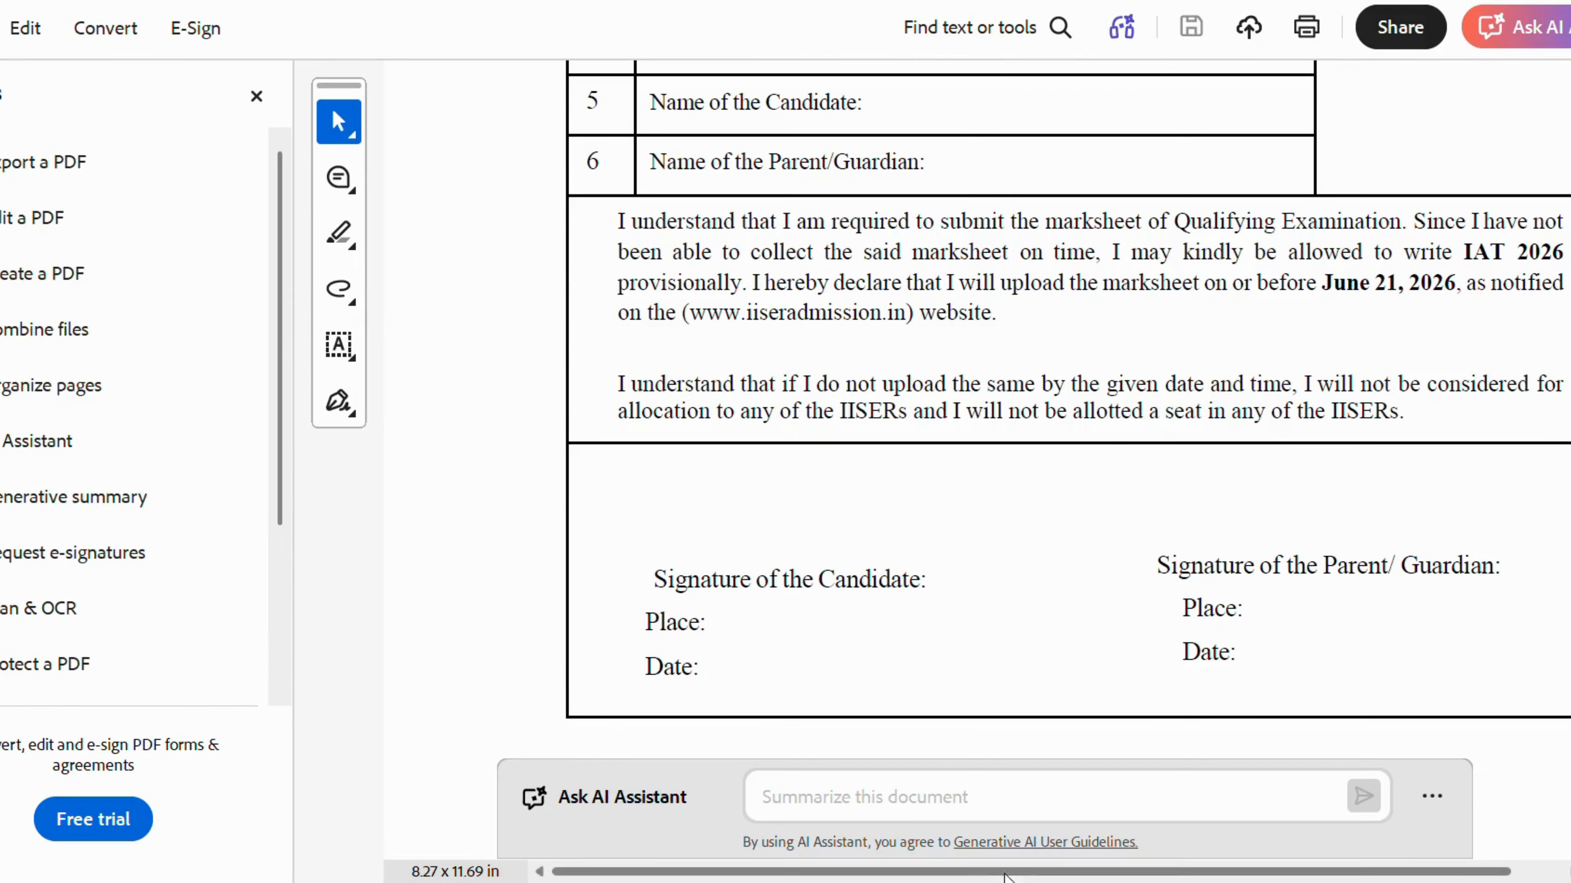
pyautogui.doubleClick(343, 371)
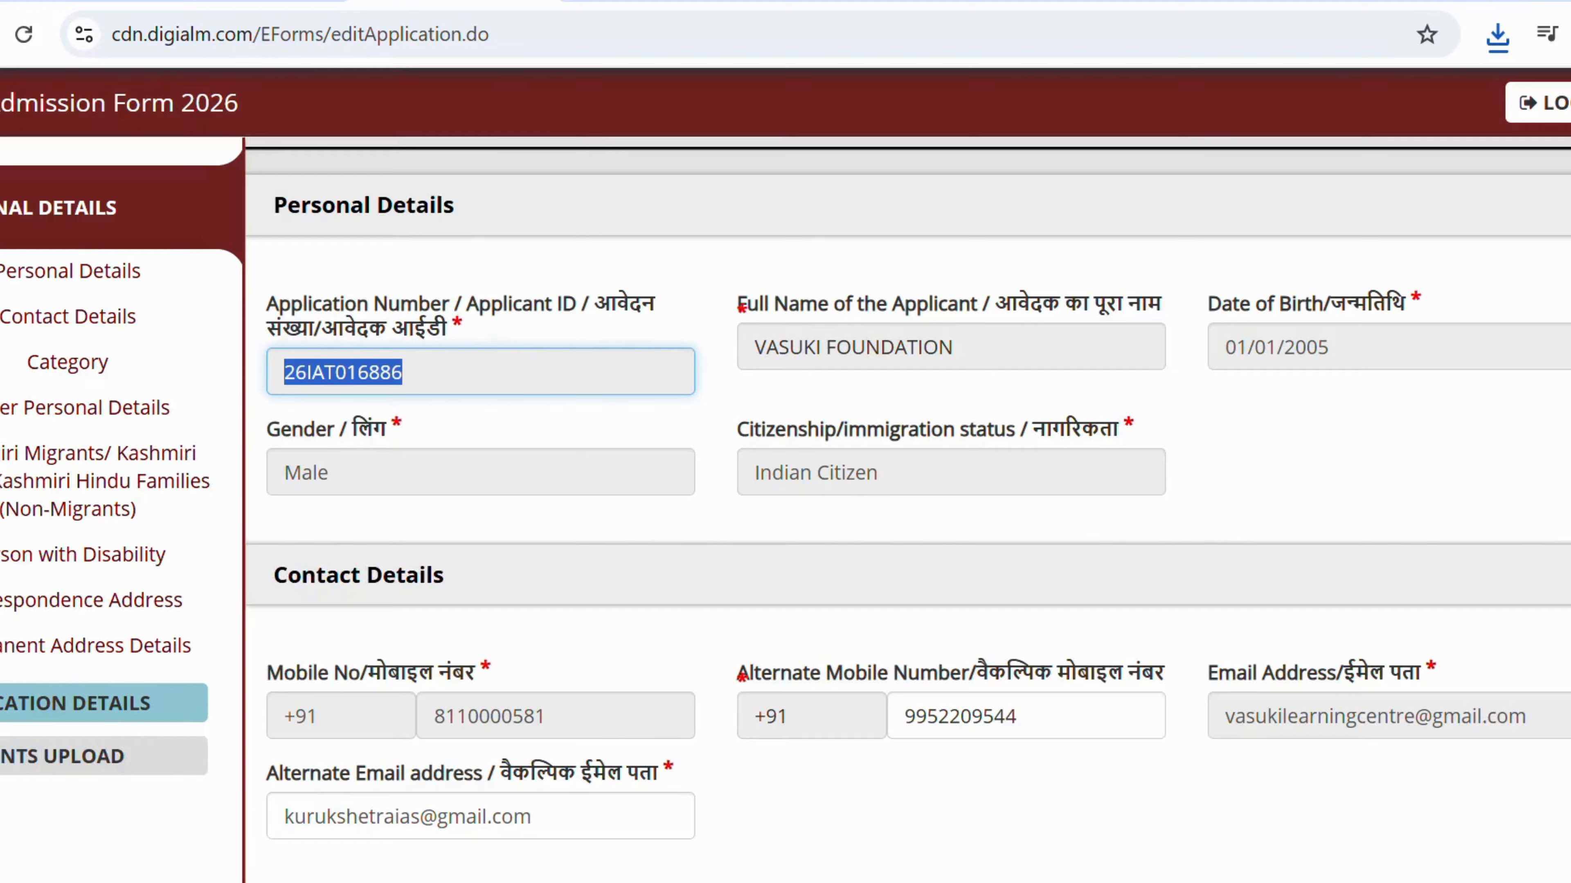
# Try uploading the declaration form as the 12th class marksheet, which is rejected as too small.
pyautogui.click(63, 758)
pyautogui.scroll(-10, 857, 498)
pyautogui.scroll(-6, 857, 499)
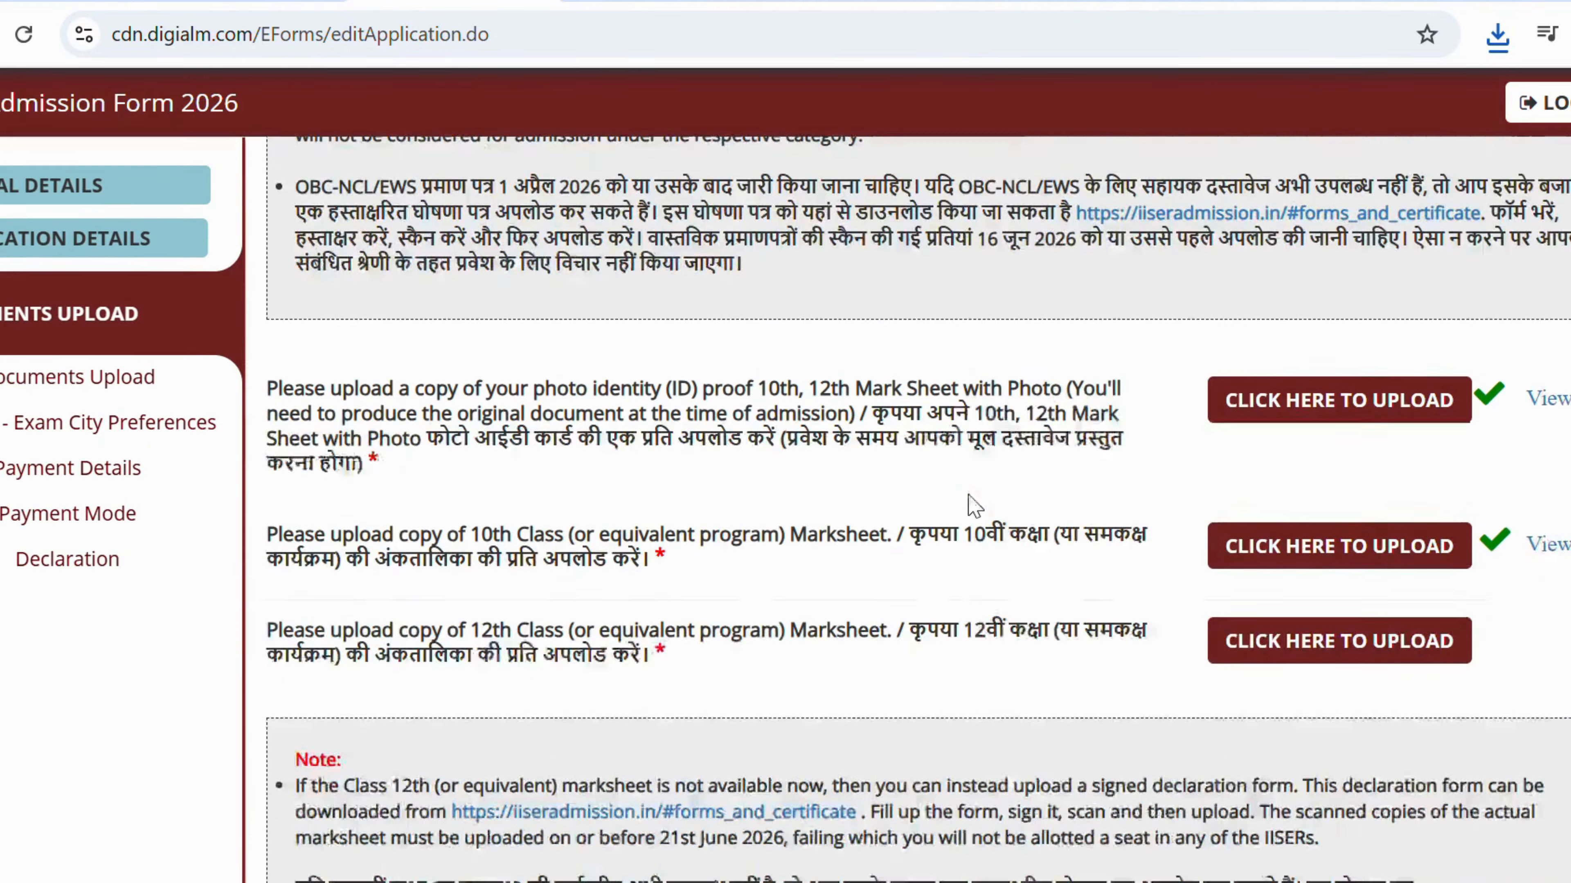
pyautogui.click(1247, 553)
pyautogui.click(691, 385)
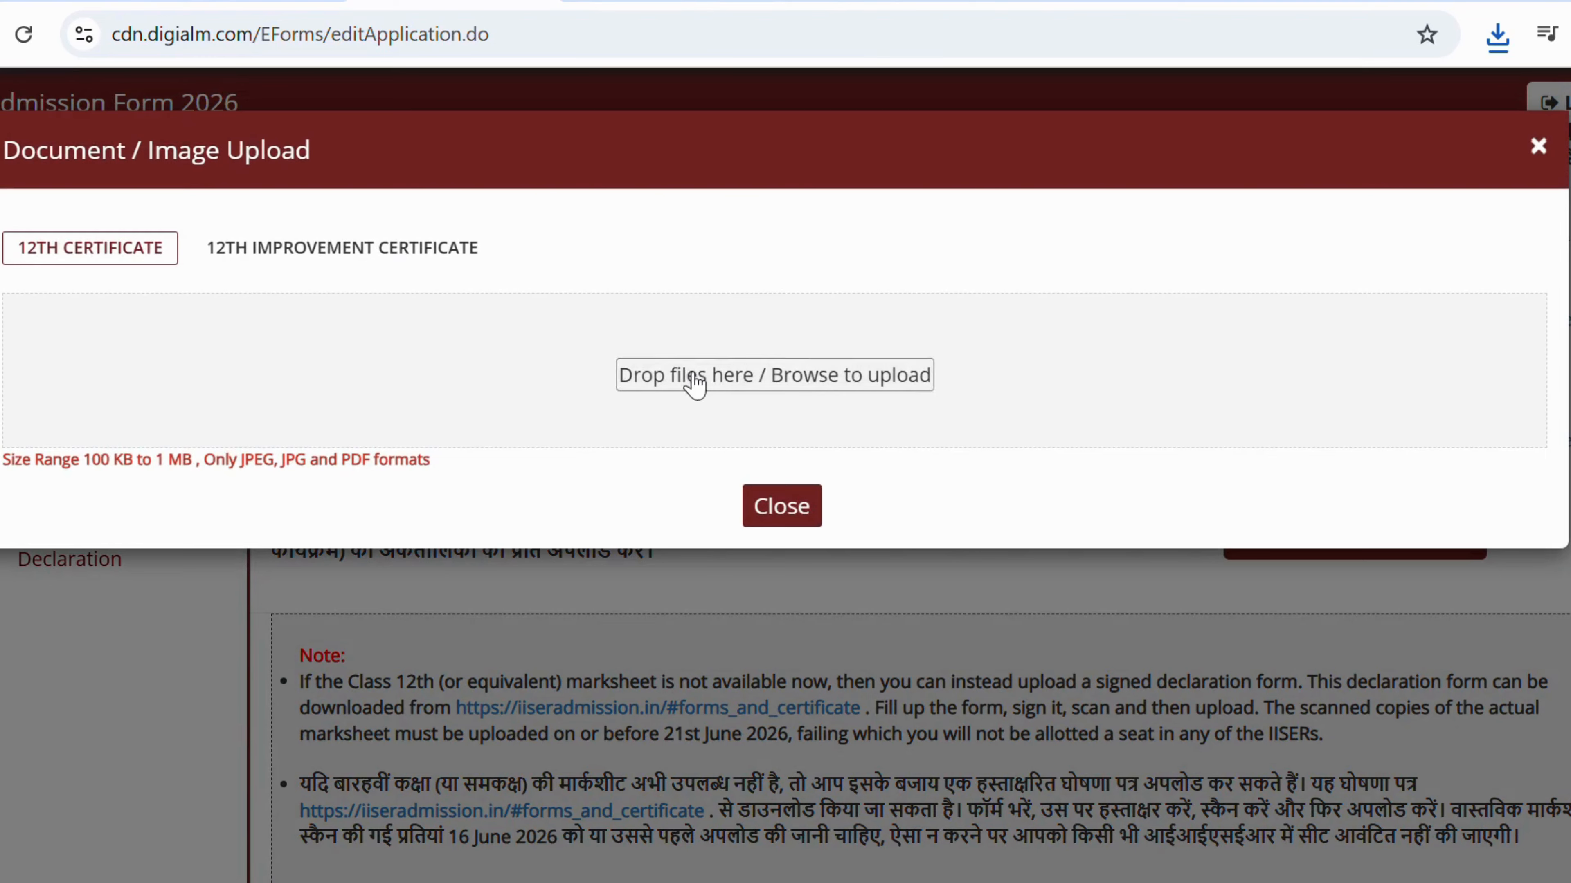
pyautogui.click(297, 467)
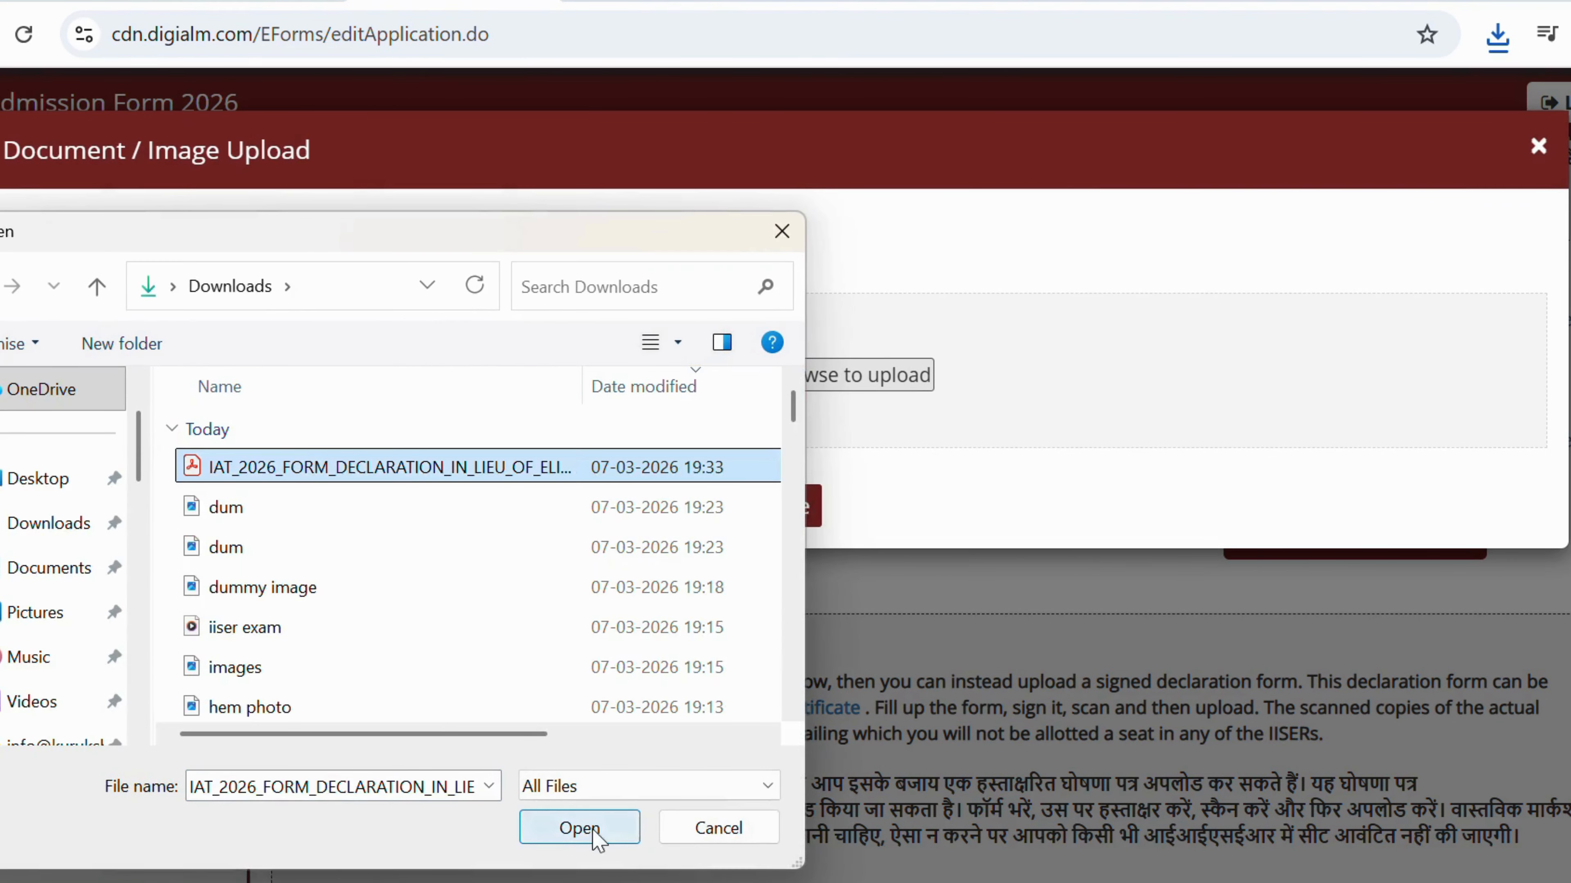
pyautogui.click(590, 829)
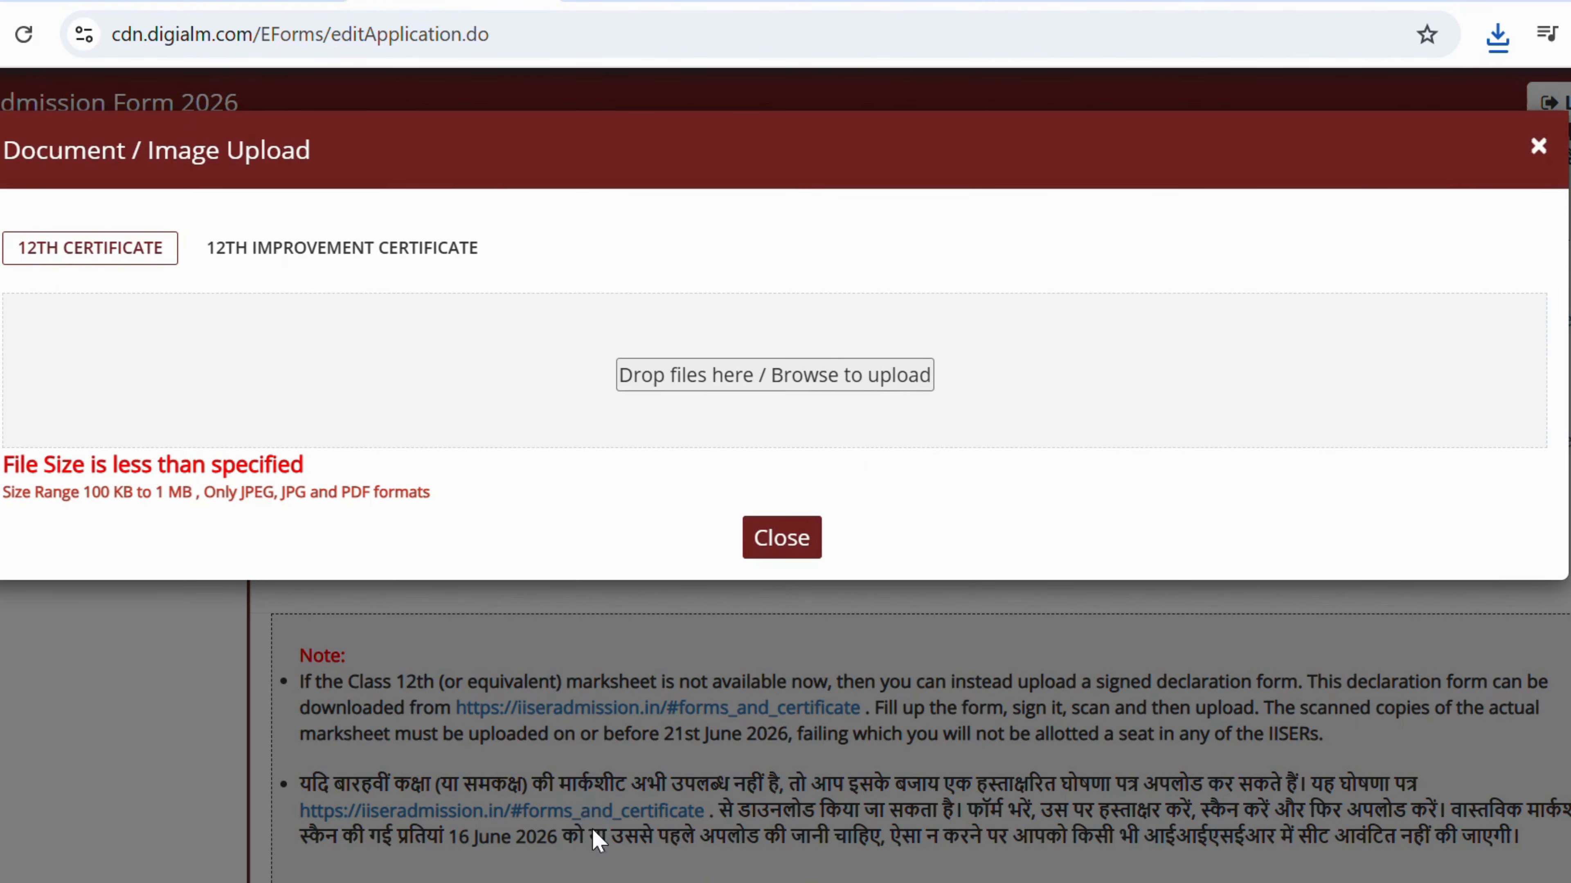
# Upload dum.jpg as the 12th class marksheet instead and close the upload window.
pyautogui.click(707, 375)
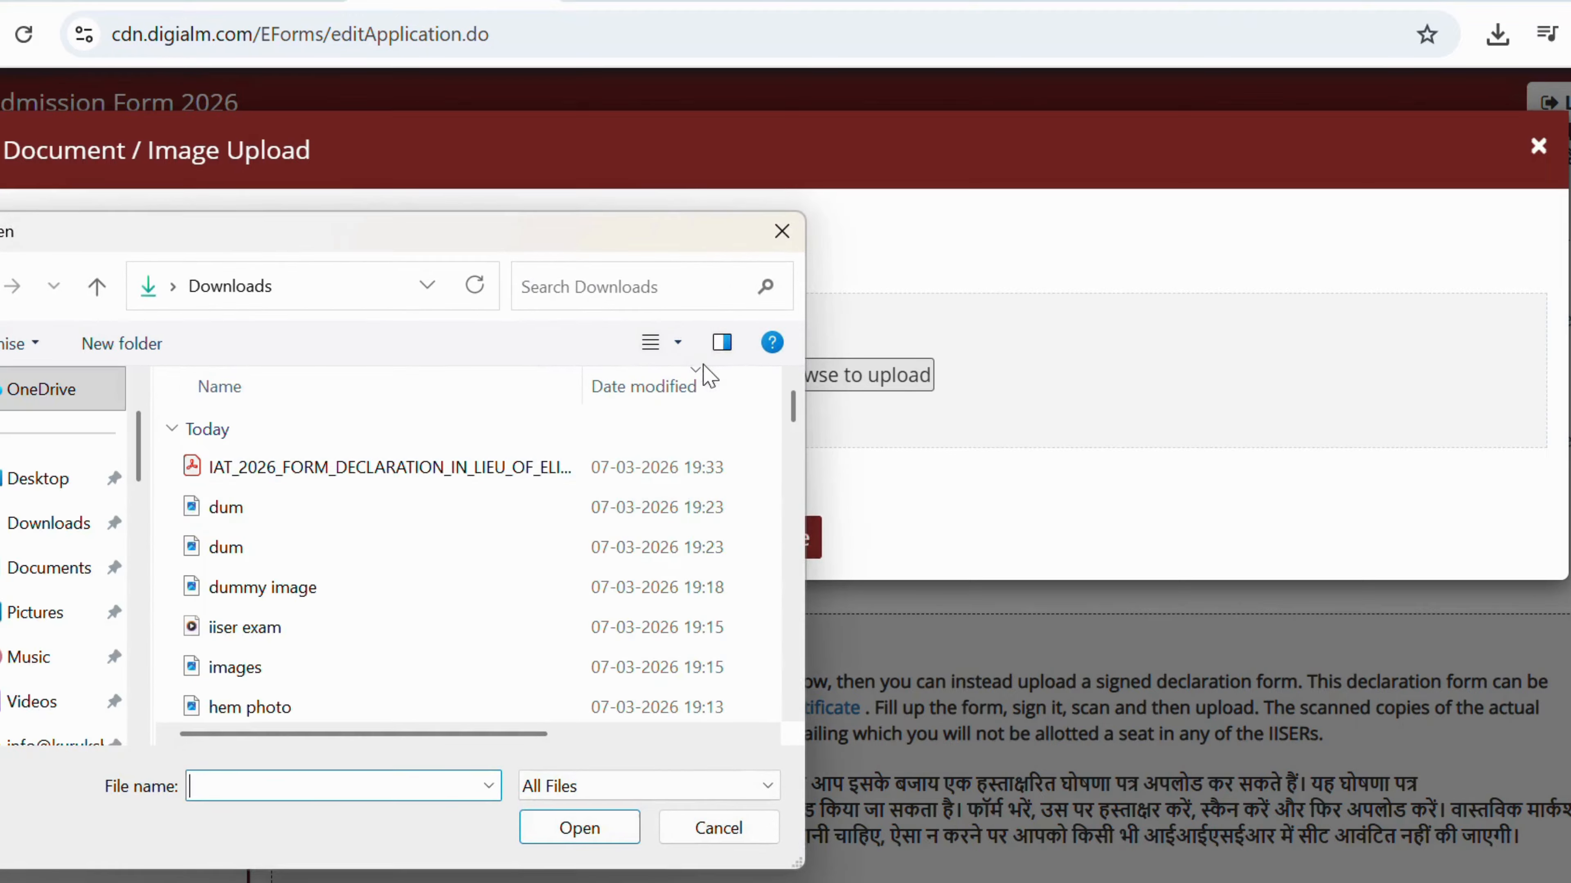
pyautogui.click(235, 507)
pyautogui.click(579, 829)
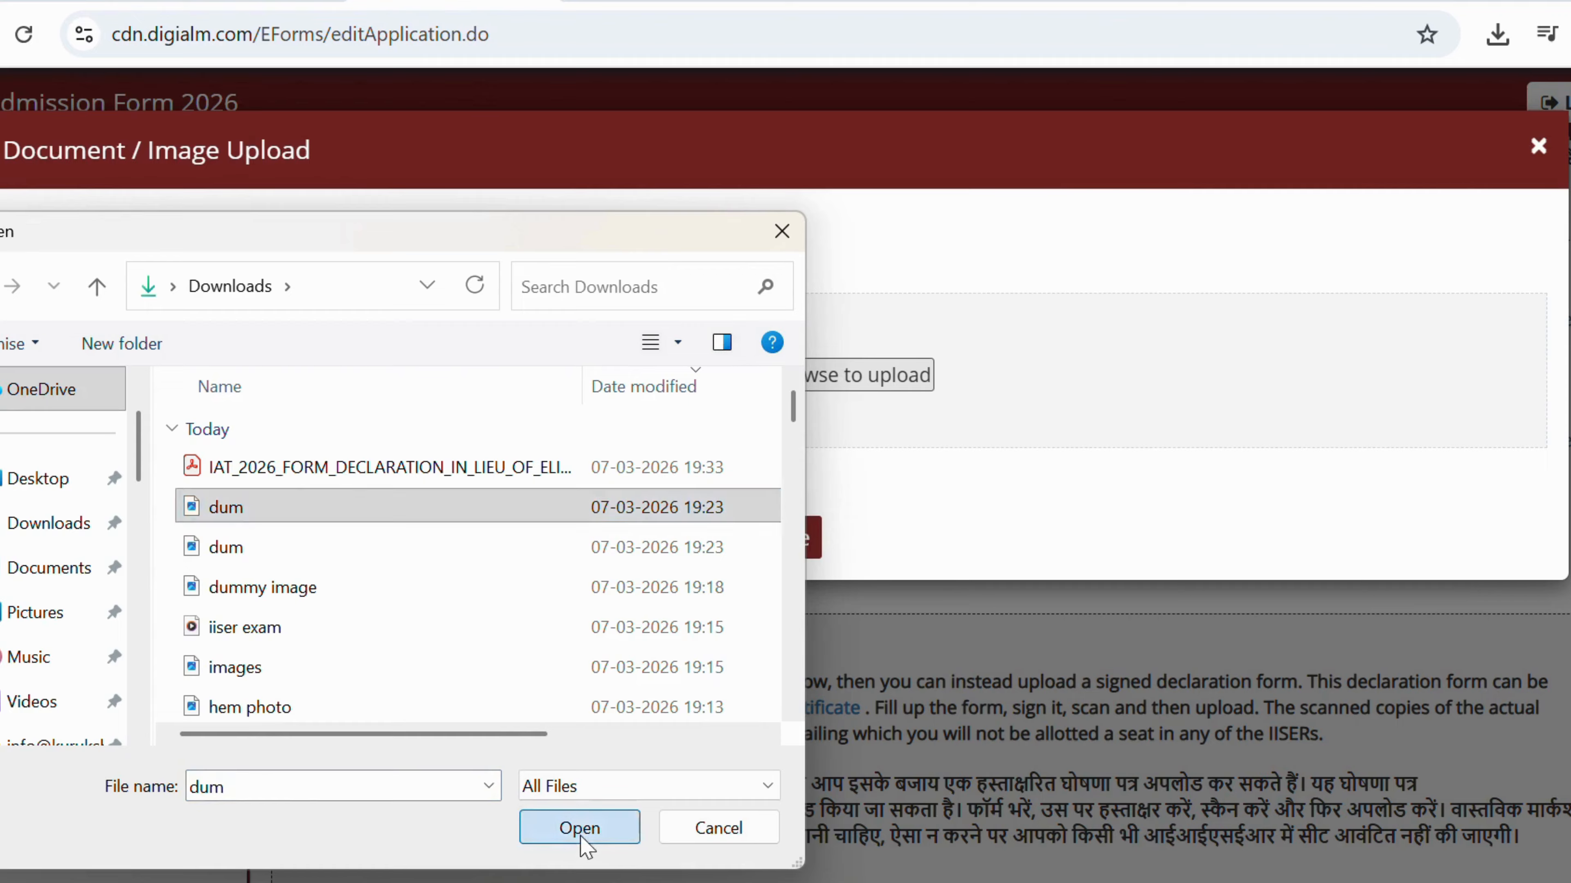
pyautogui.click(772, 561)
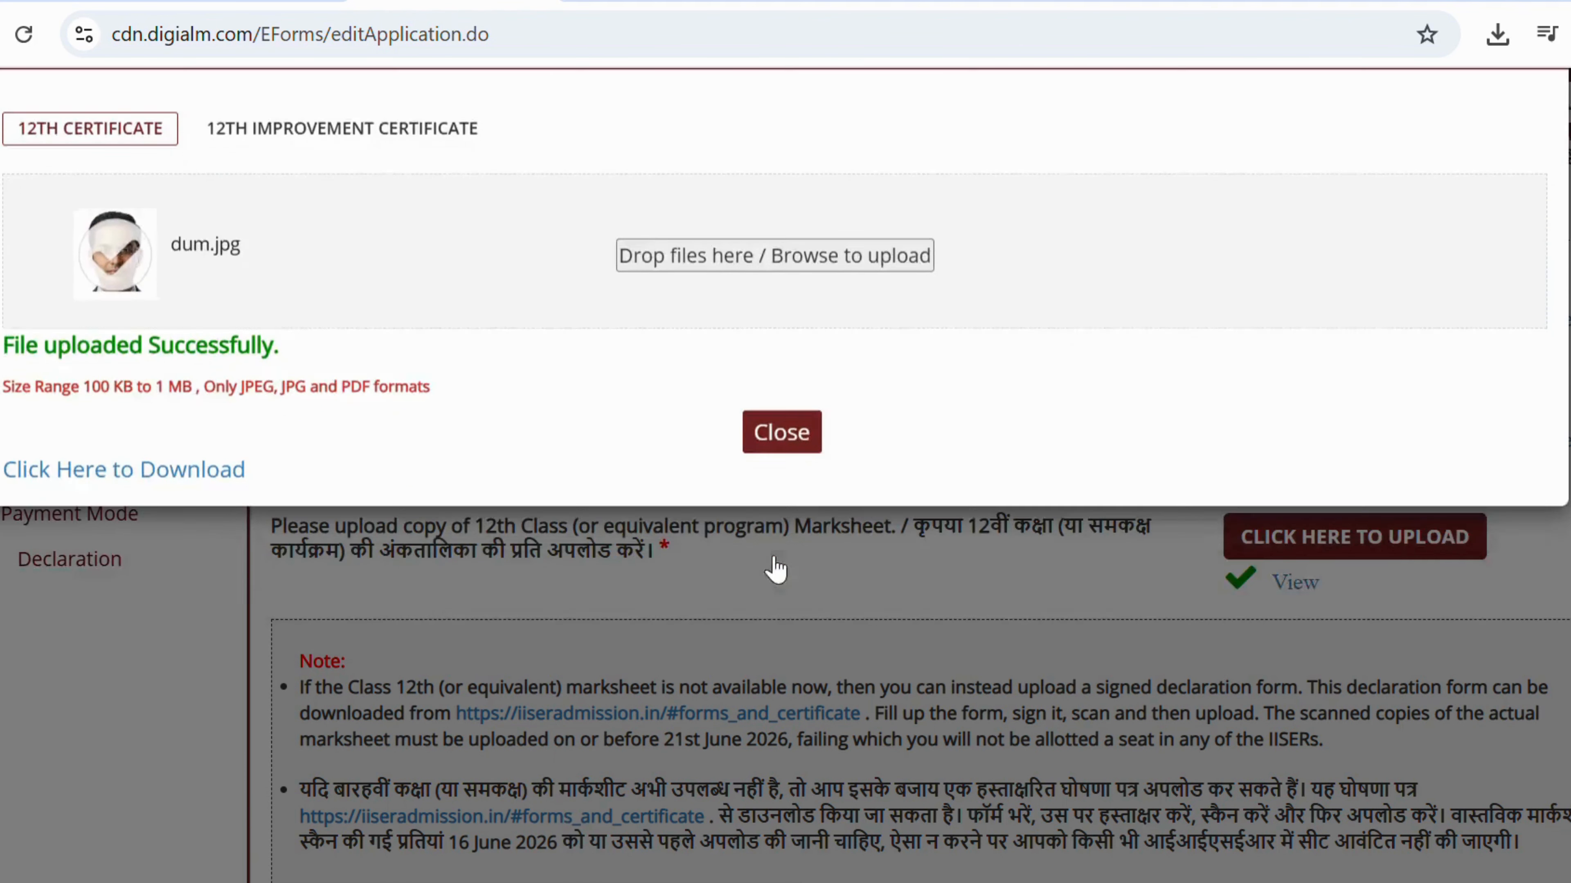
pyautogui.scroll(-15, 841, 539)
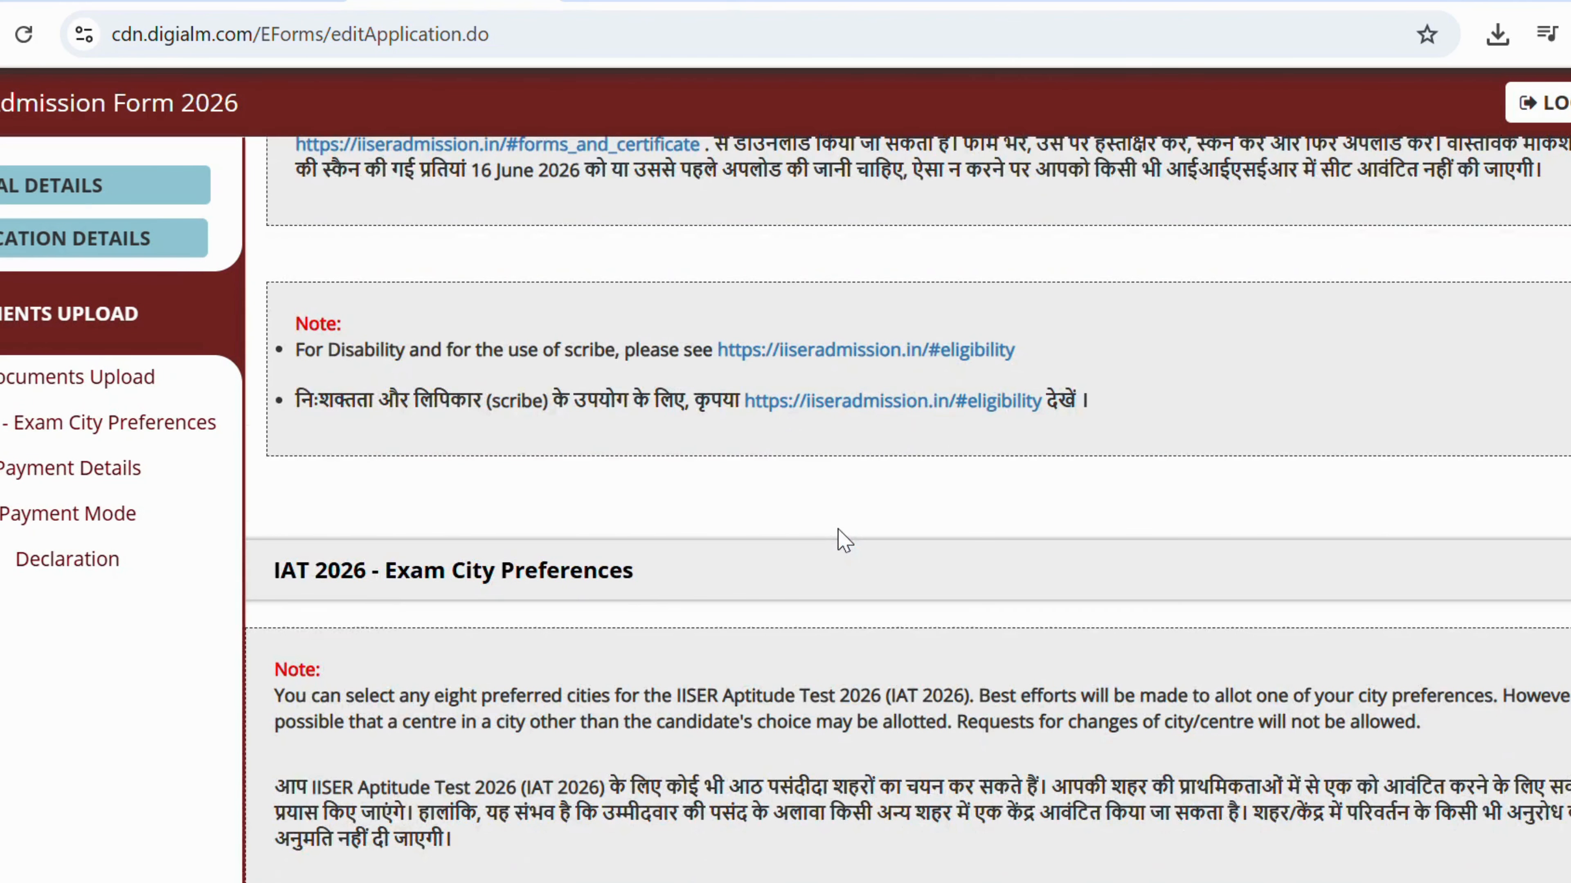
# Set preference 1 to Tamil Nadu with city Salem.
pyautogui.scroll(-4, 841, 532)
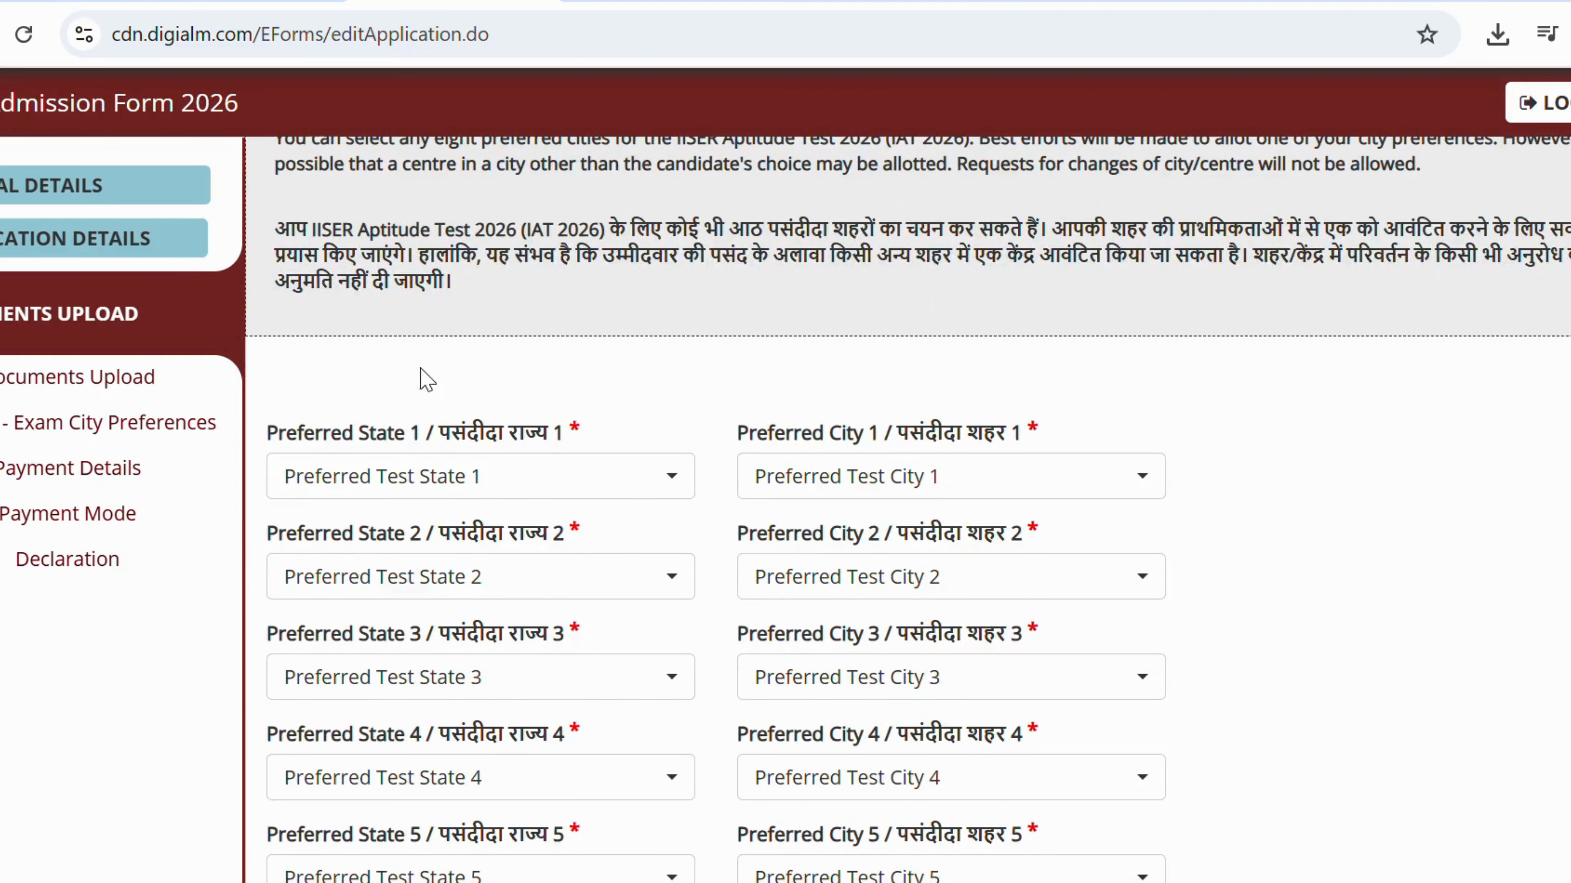
pyautogui.scroll(-3, 420, 375)
pyautogui.scroll(3, 393, 366)
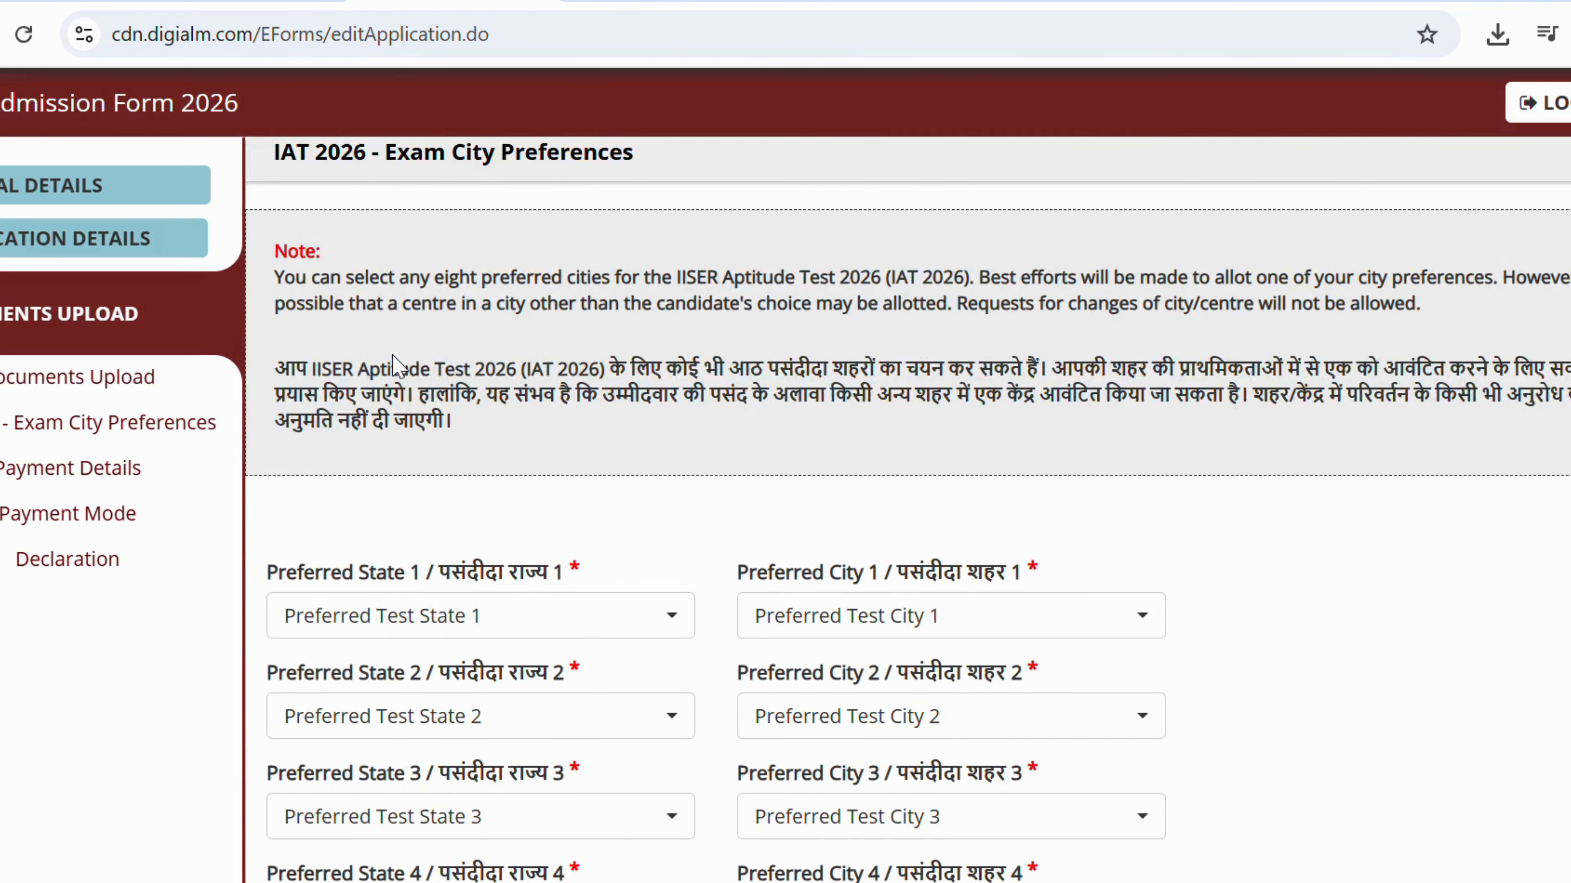
pyautogui.scroll(-3, 387, 352)
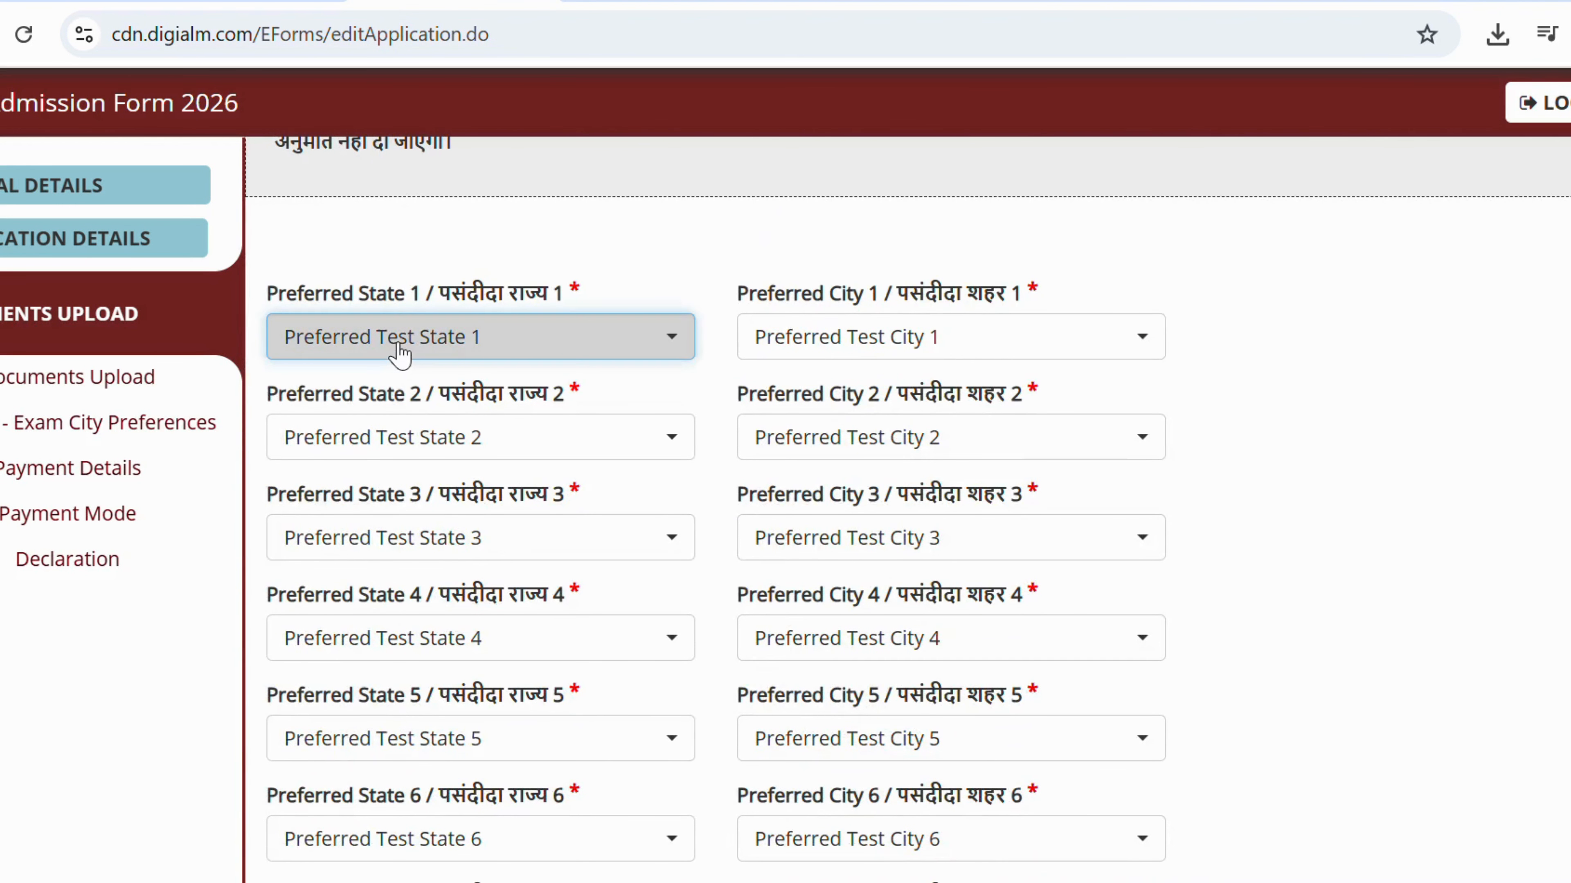
pyautogui.click(395, 350)
pyautogui.write('ta')
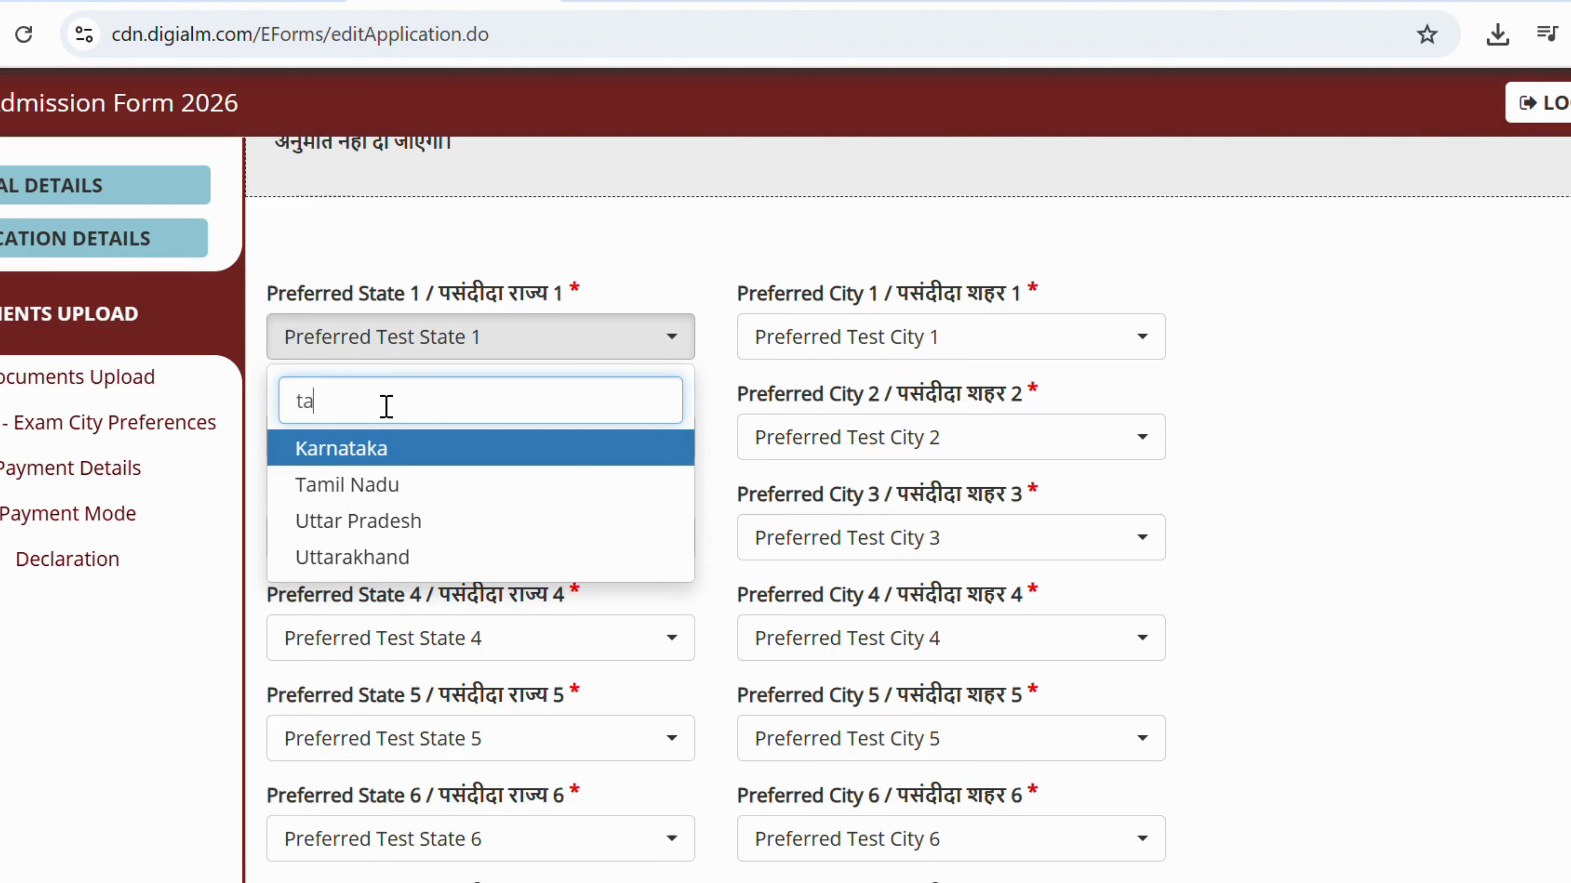
pyautogui.click(342, 490)
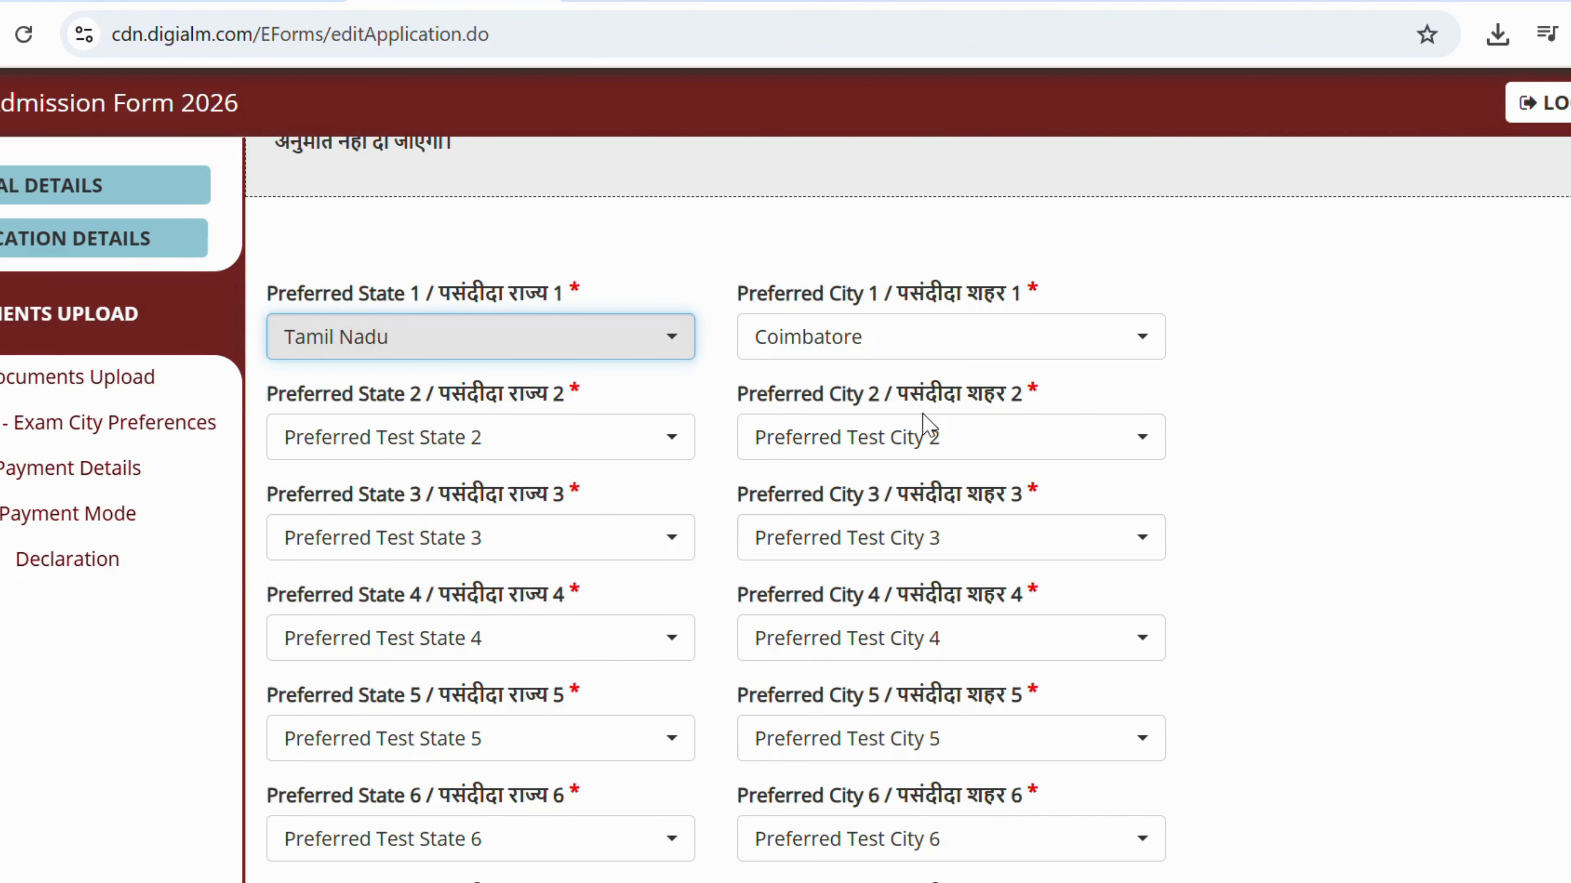
pyautogui.click(873, 353)
pyautogui.scroll(-10, 835, 527)
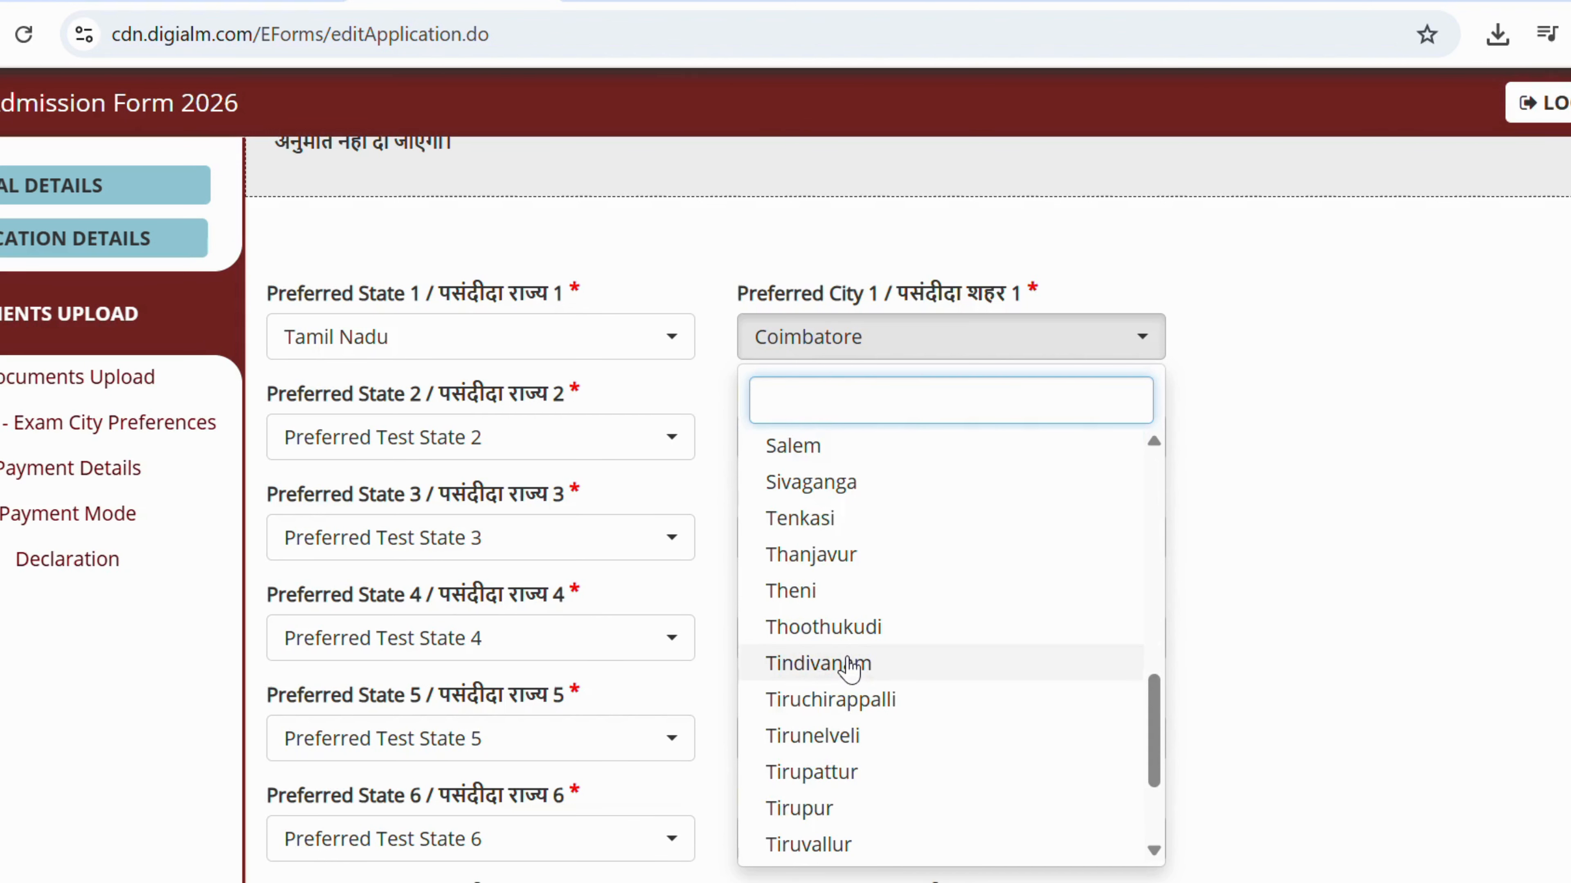
pyautogui.click(1026, 396)
pyautogui.scroll(-4, 866, 340)
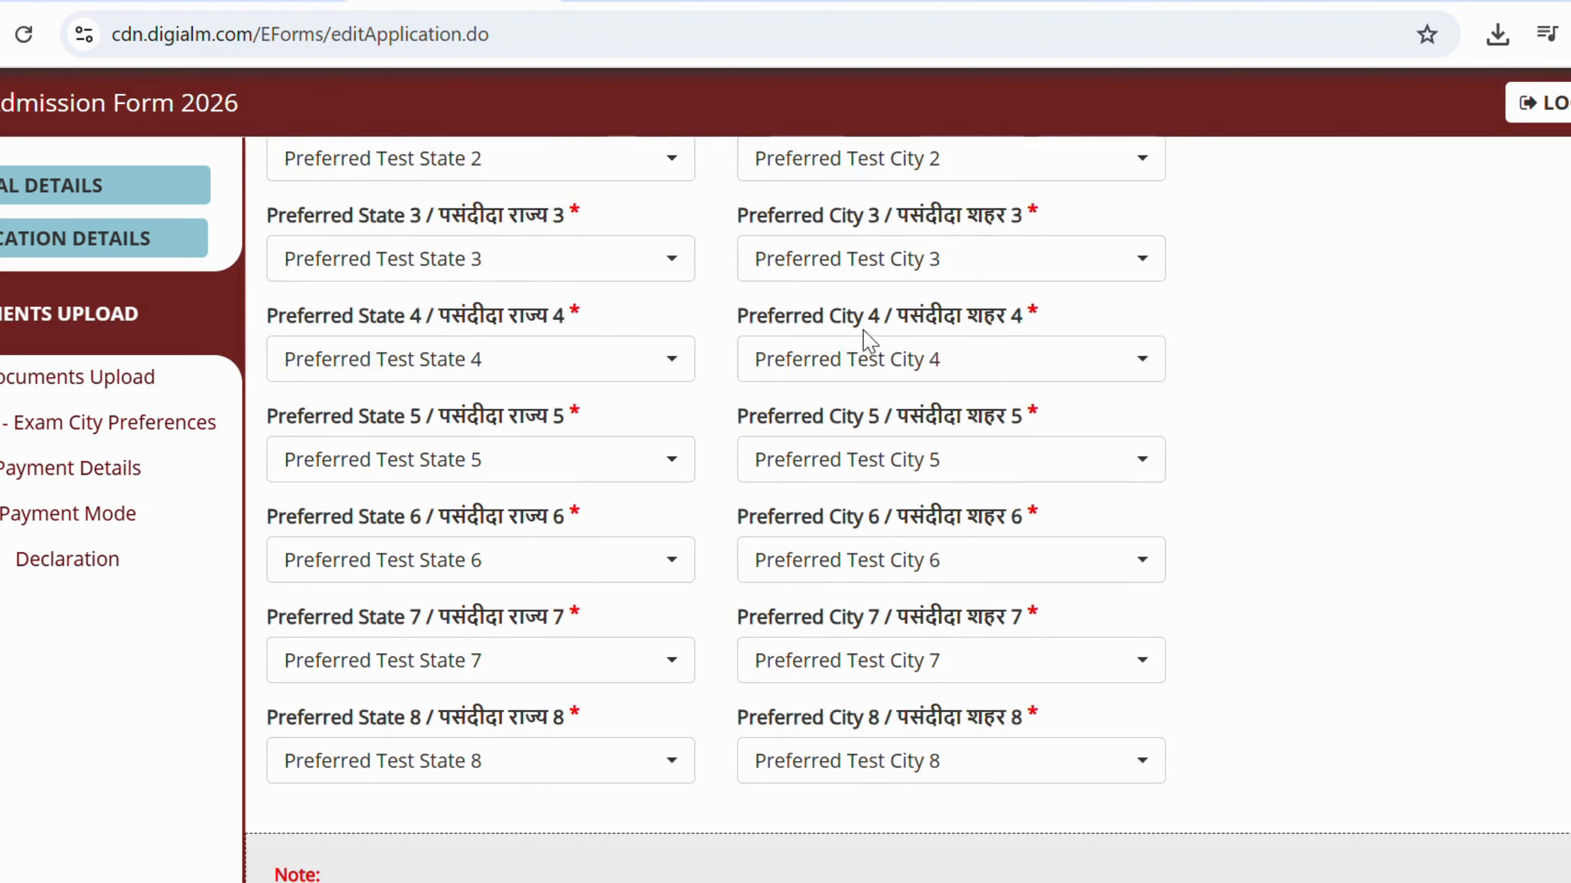
pyautogui.scroll(4, 865, 347)
pyautogui.click(866, 350)
pyautogui.write('sa')
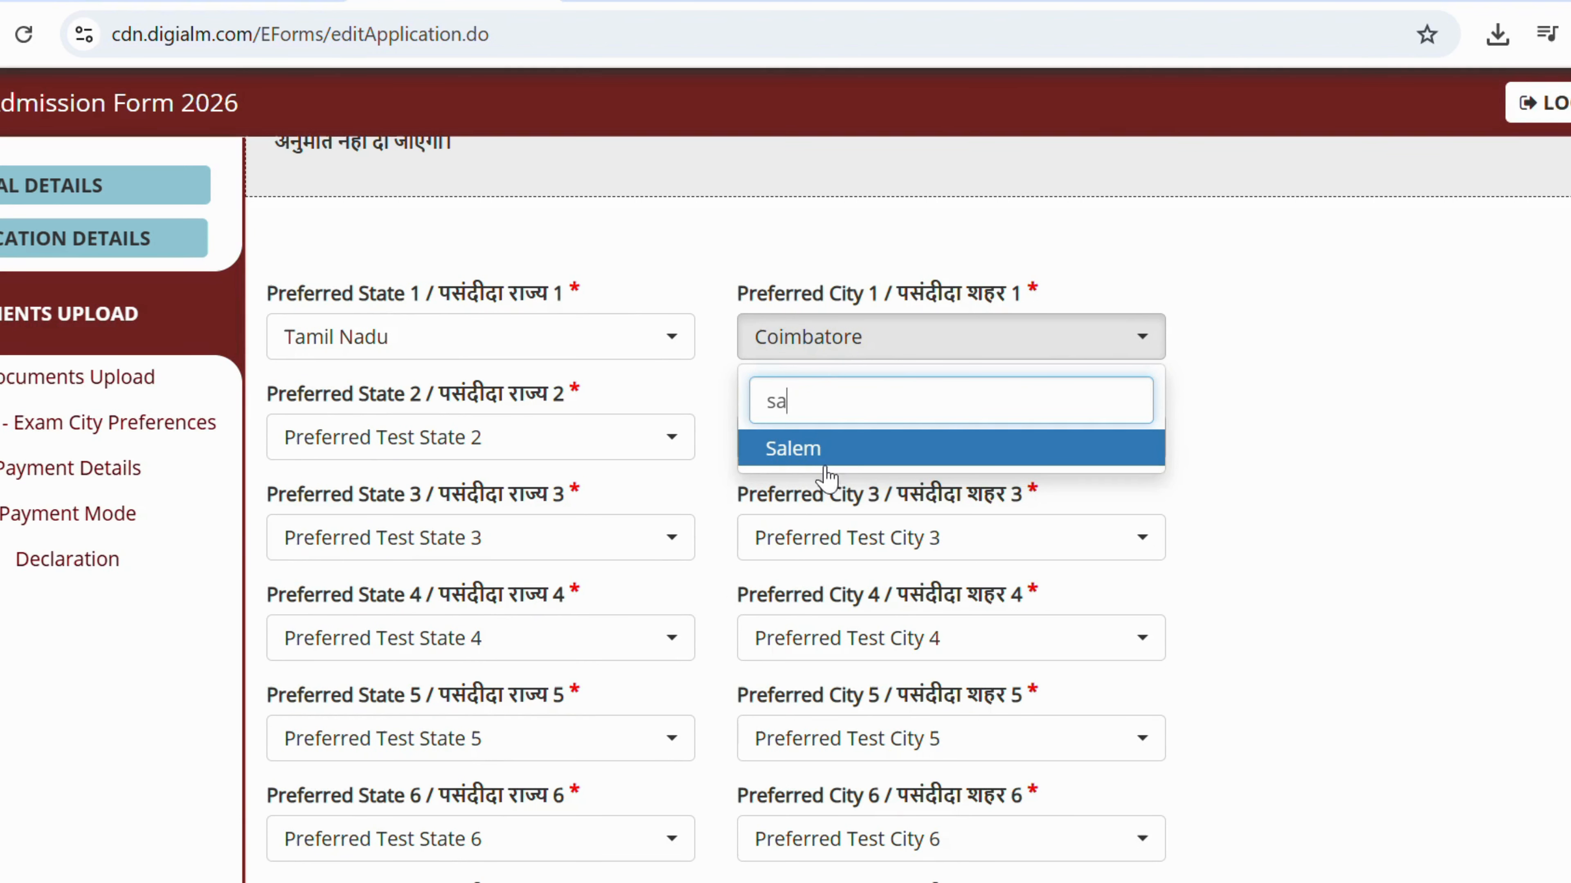
pyautogui.click(827, 469)
# Set preference 2 to Tamil Nadu with city Coimbatore.
pyautogui.click(452, 435)
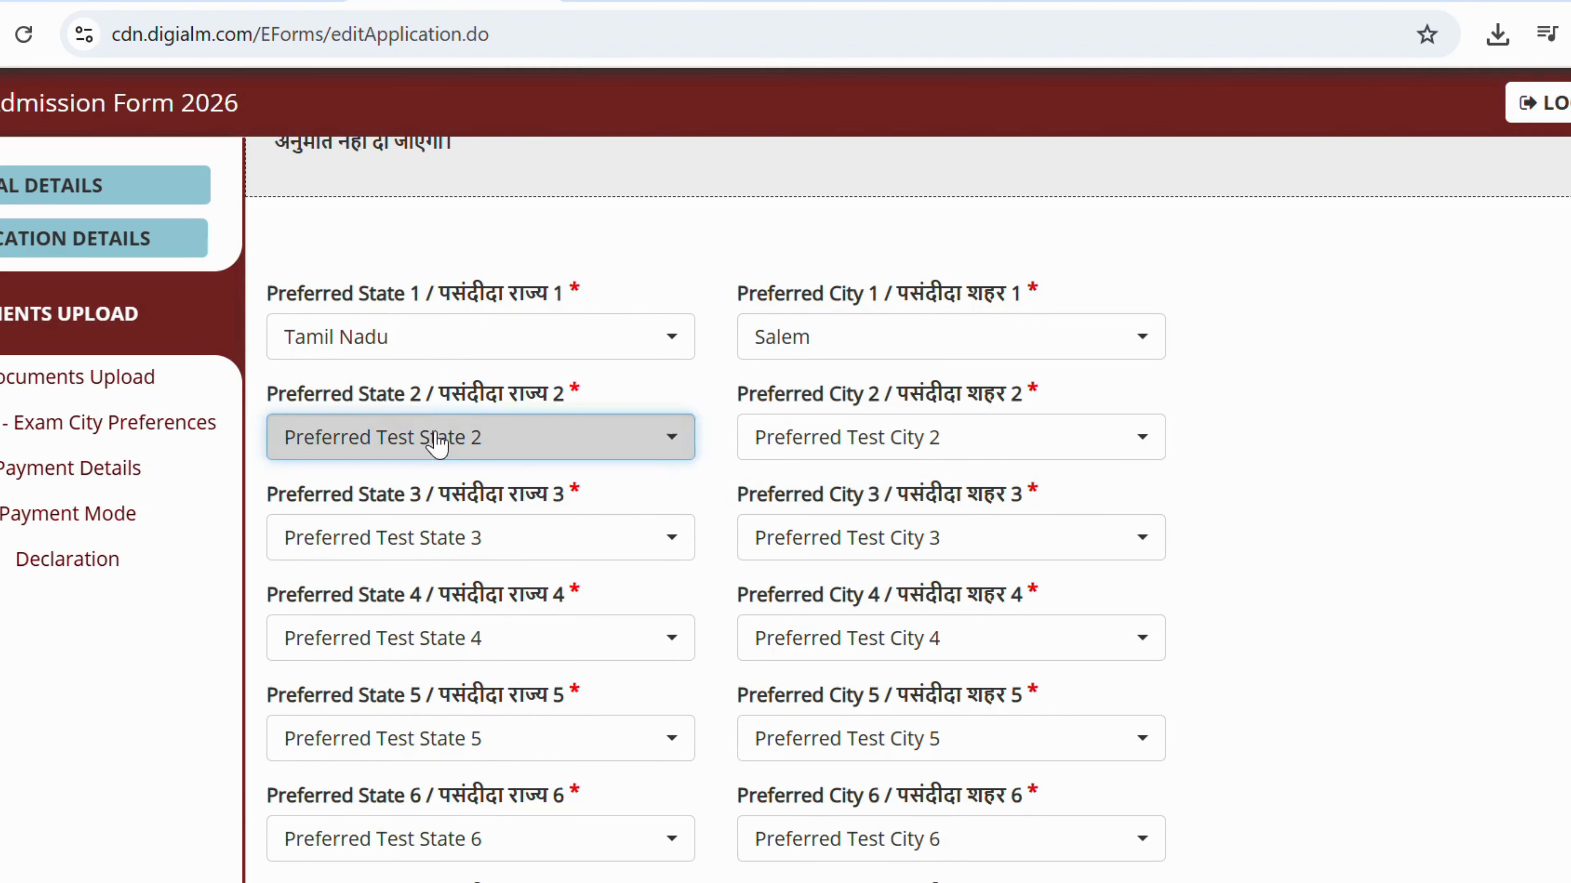
pyautogui.write('ta')
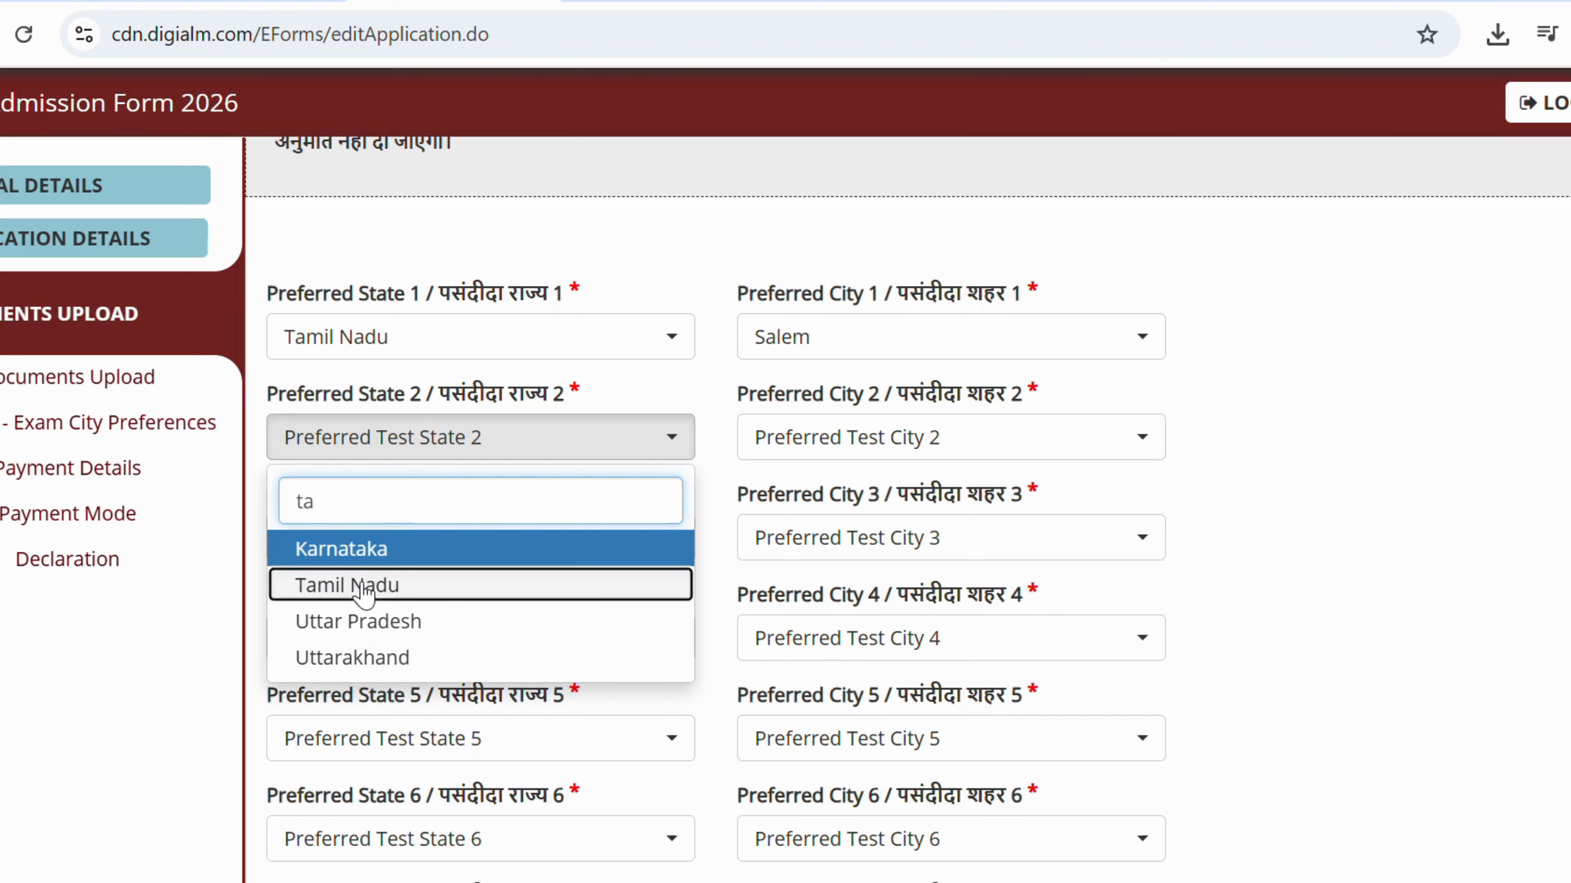
pyautogui.click(355, 588)
pyautogui.click(791, 438)
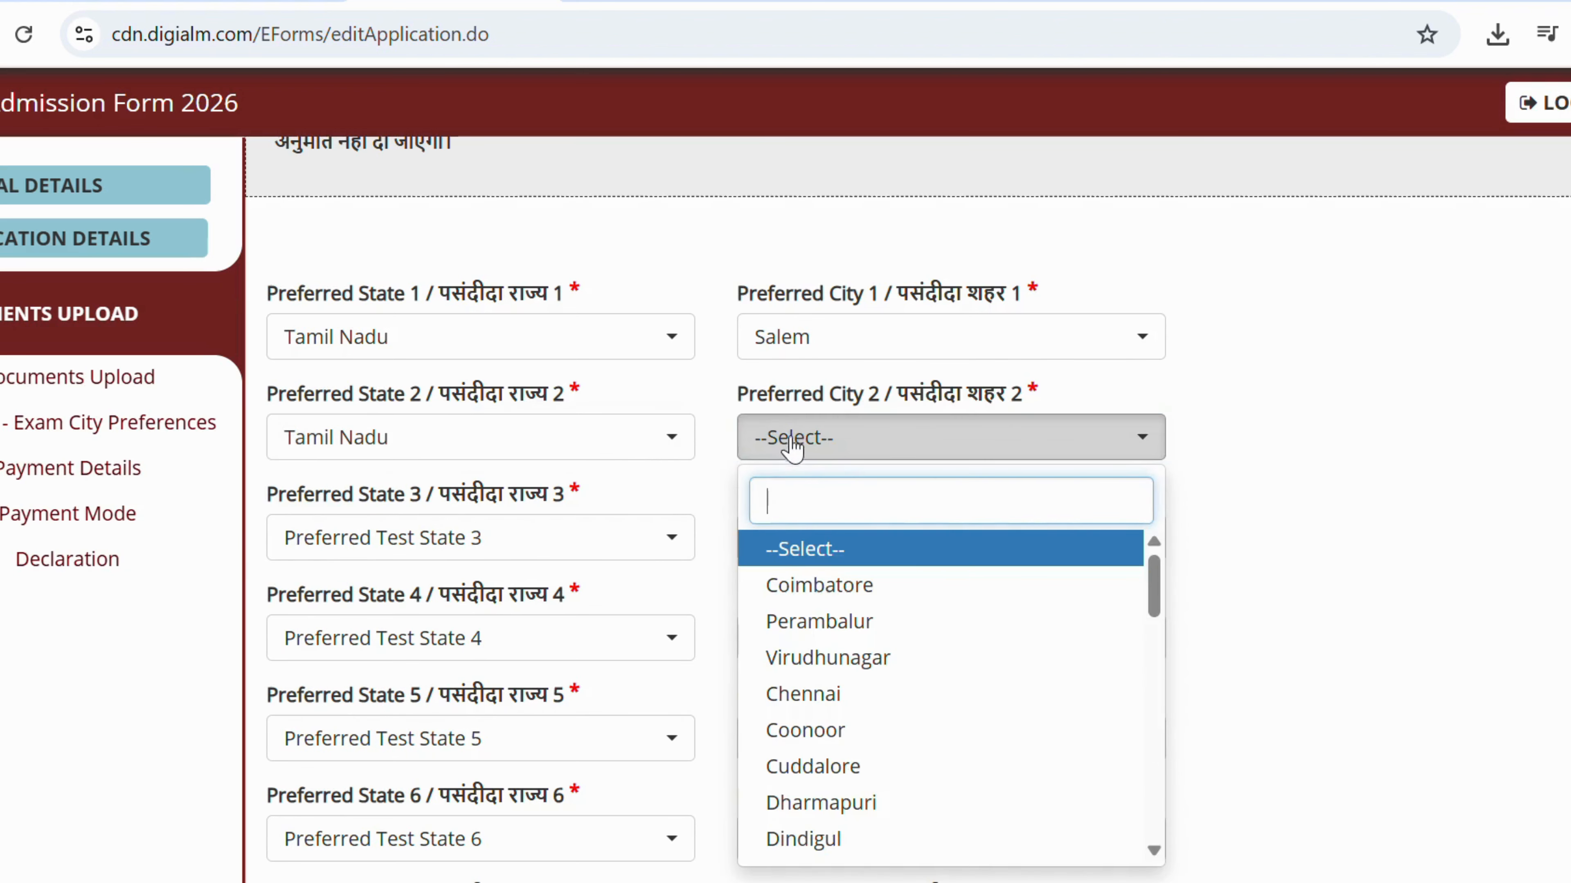
pyautogui.click(804, 584)
# Set preference 3 to Tamil Nadu with city Virudhunagar.
pyautogui.click(381, 543)
pyautogui.write('ta')
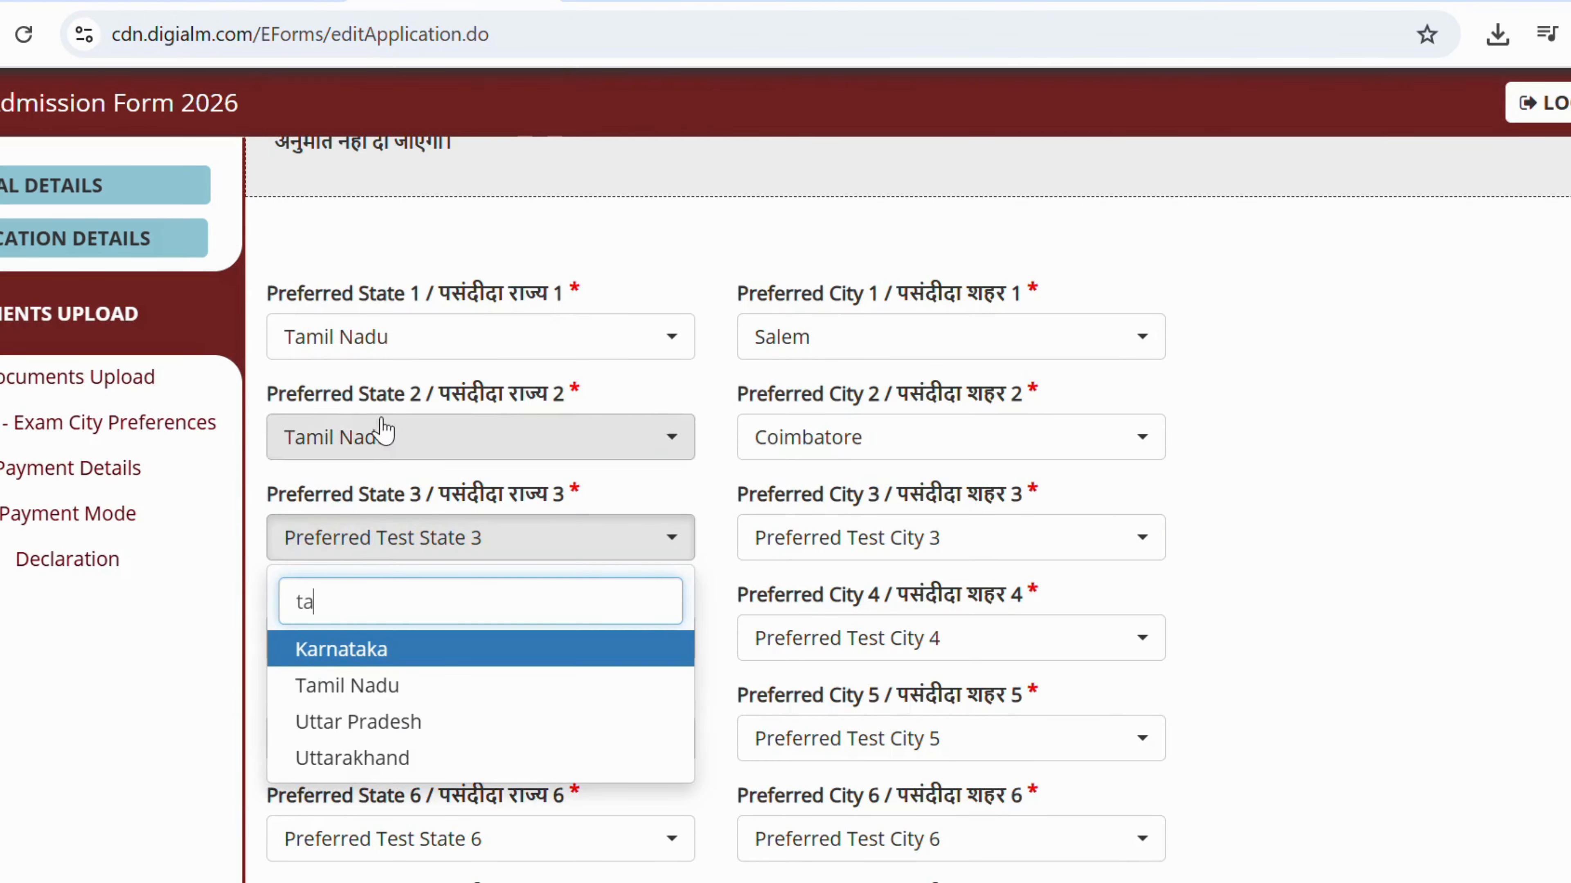
pyautogui.click(310, 686)
pyautogui.click(835, 551)
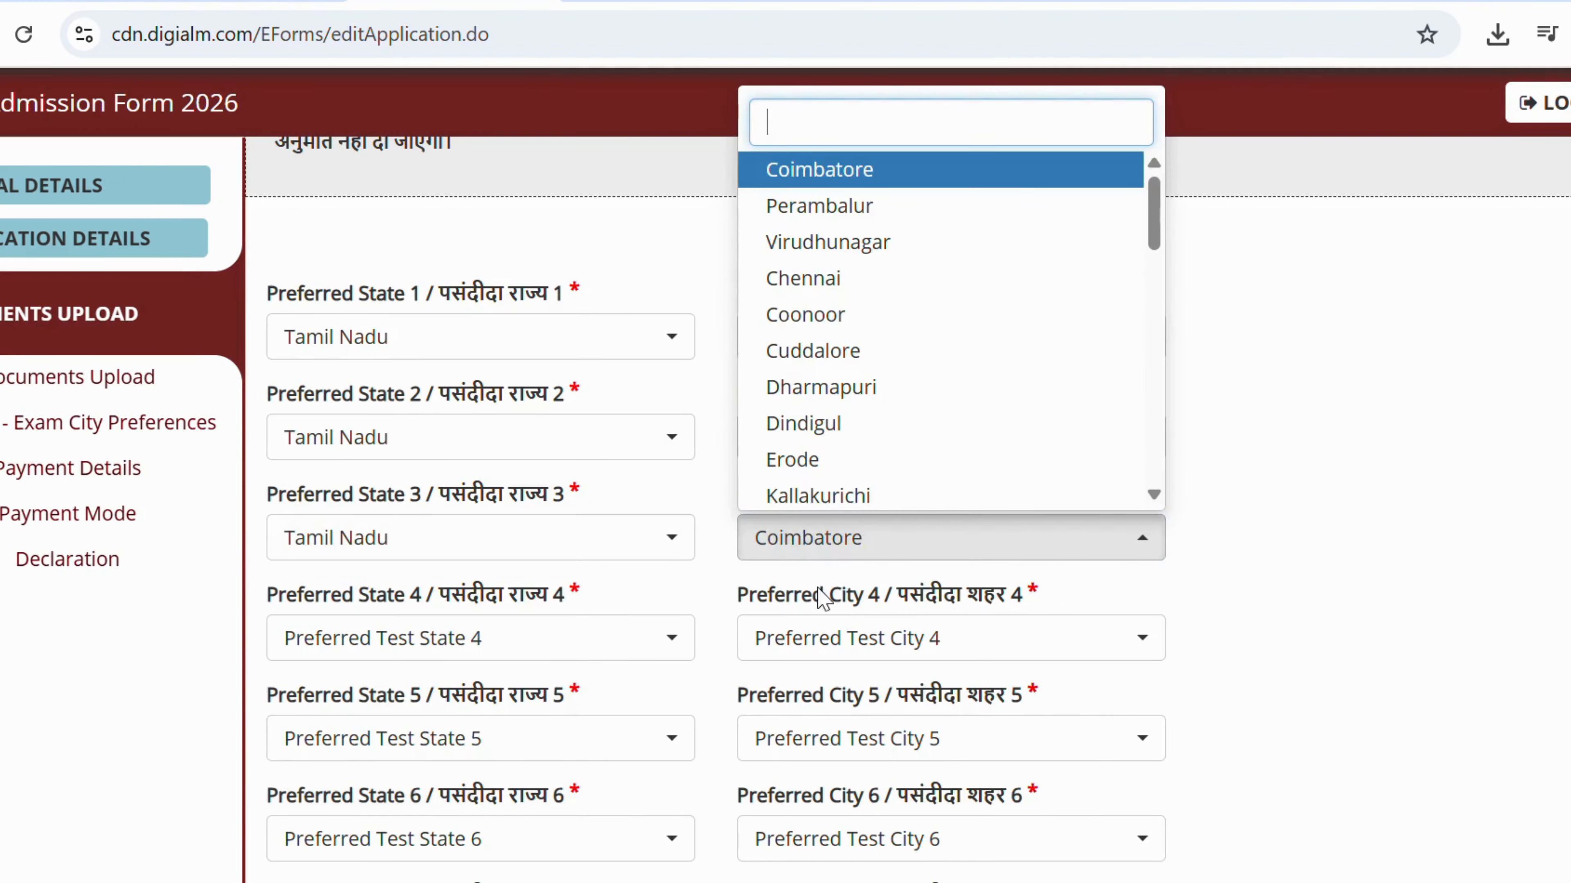
pyautogui.click(817, 248)
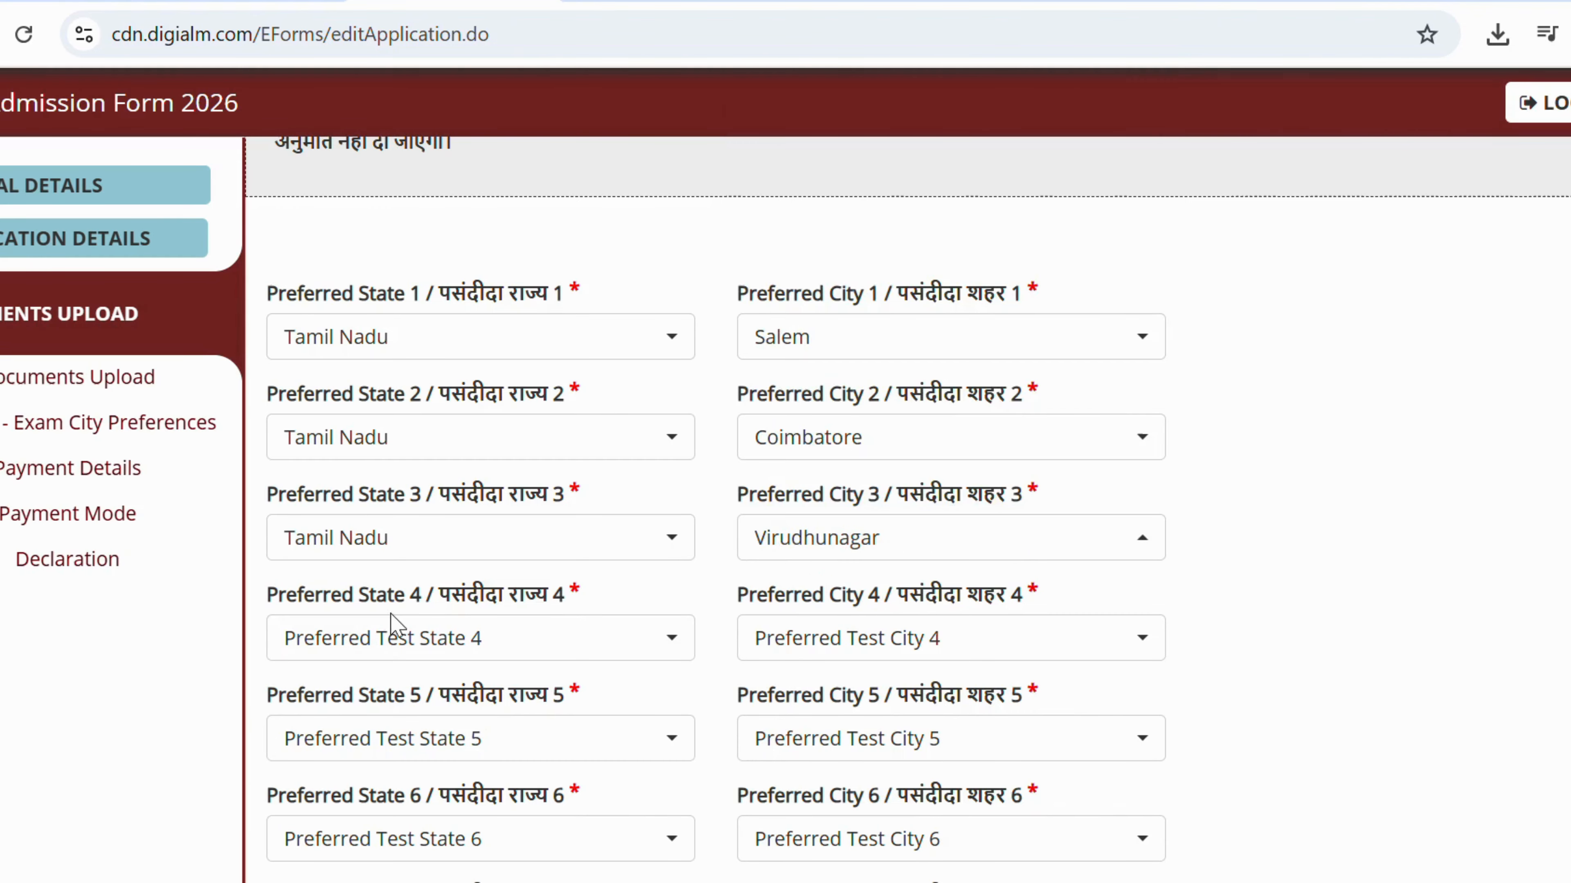
# Set preference 4 to Tamil Nadu with city Dindigul.
pyautogui.click(391, 641)
pyautogui.click(356, 208)
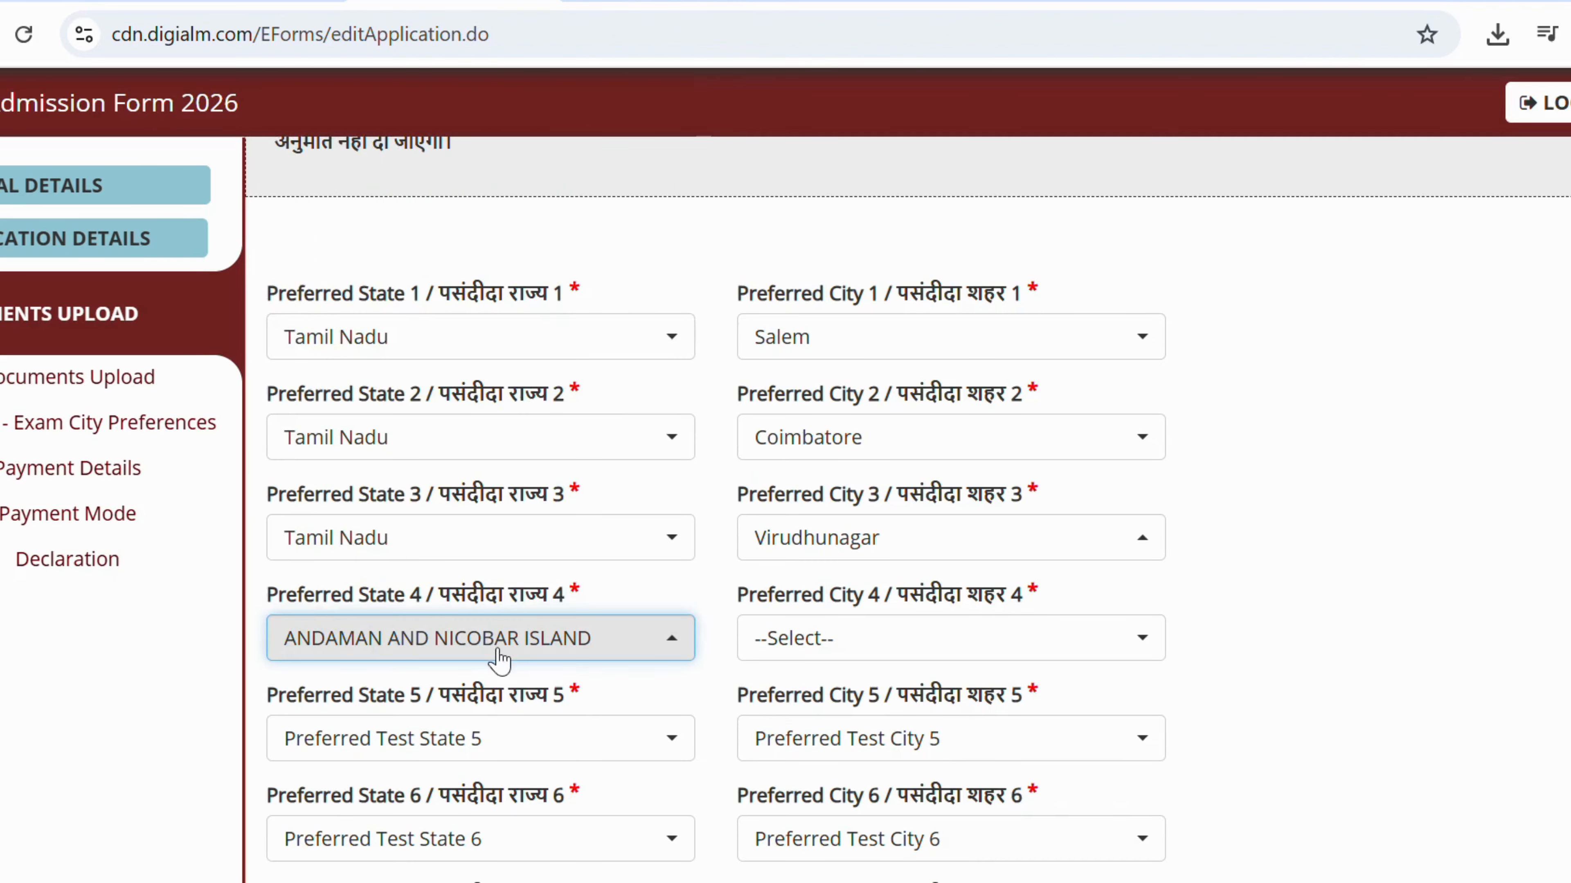
pyautogui.click(596, 643)
pyautogui.scroll(-5, 402, 408)
pyautogui.click(344, 518)
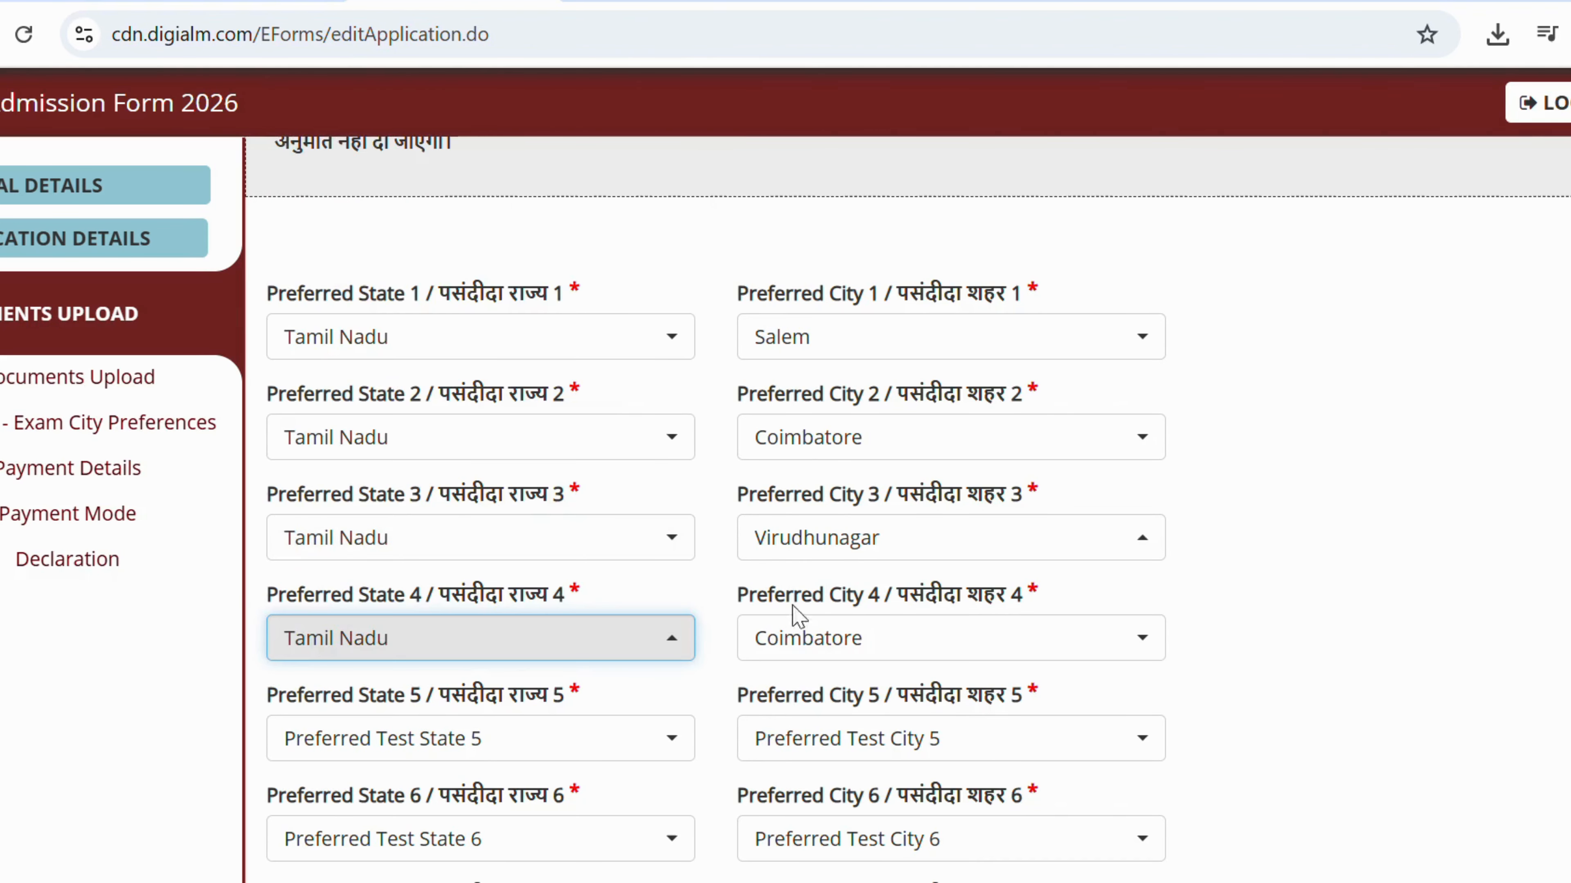
pyautogui.click(806, 640)
pyautogui.click(773, 427)
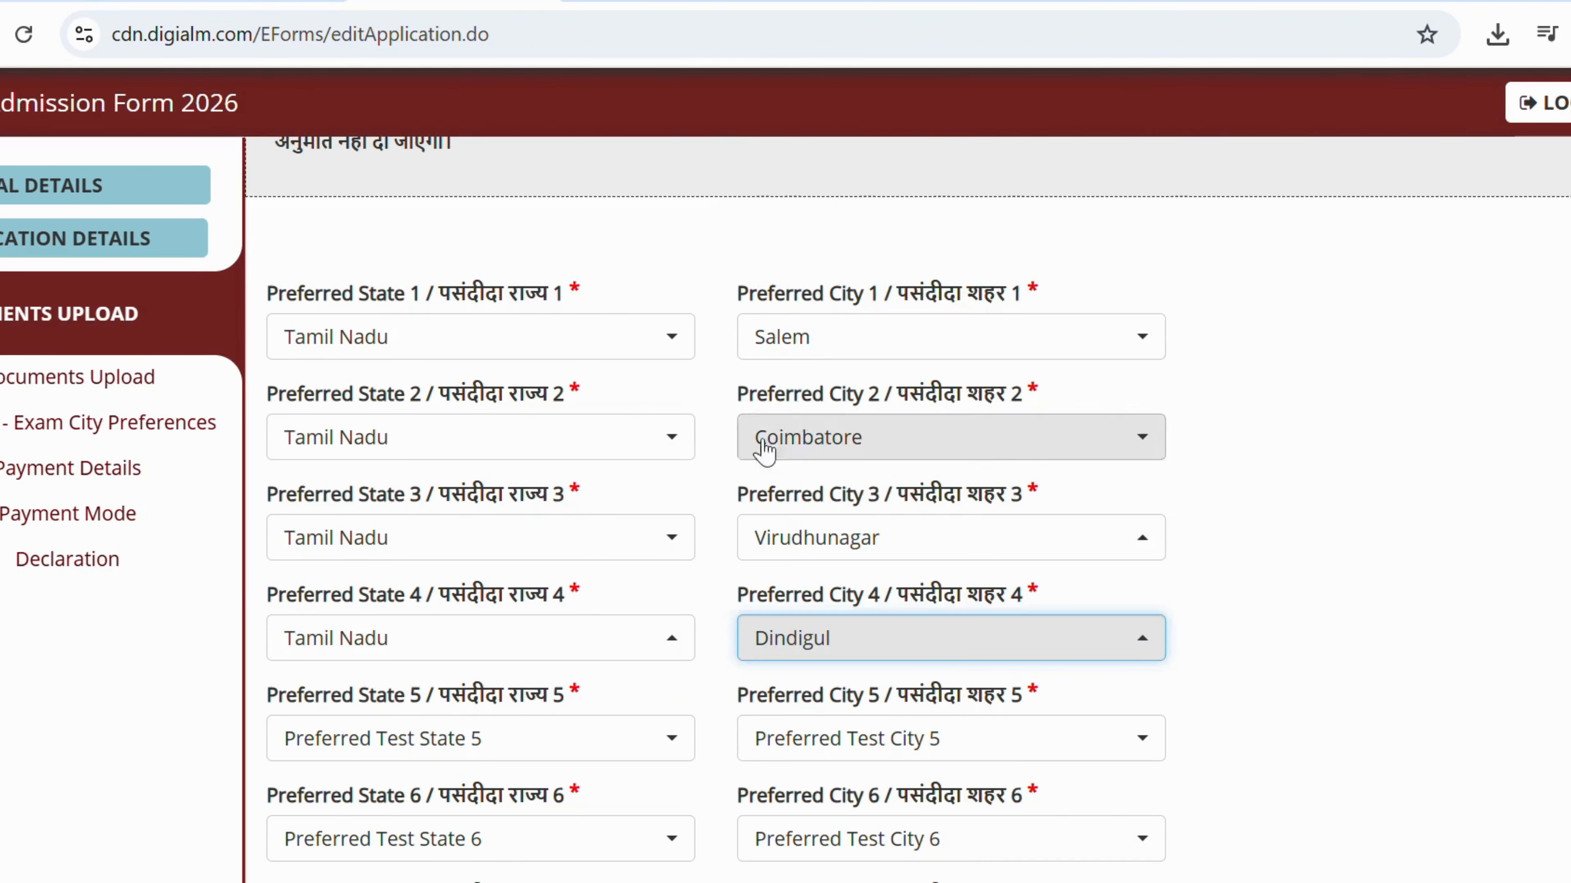
# Set preference 5 to Tamil Nadu with city Erode.
pyautogui.scroll(-2, 433, 600)
pyautogui.click(409, 596)
pyautogui.write('t')
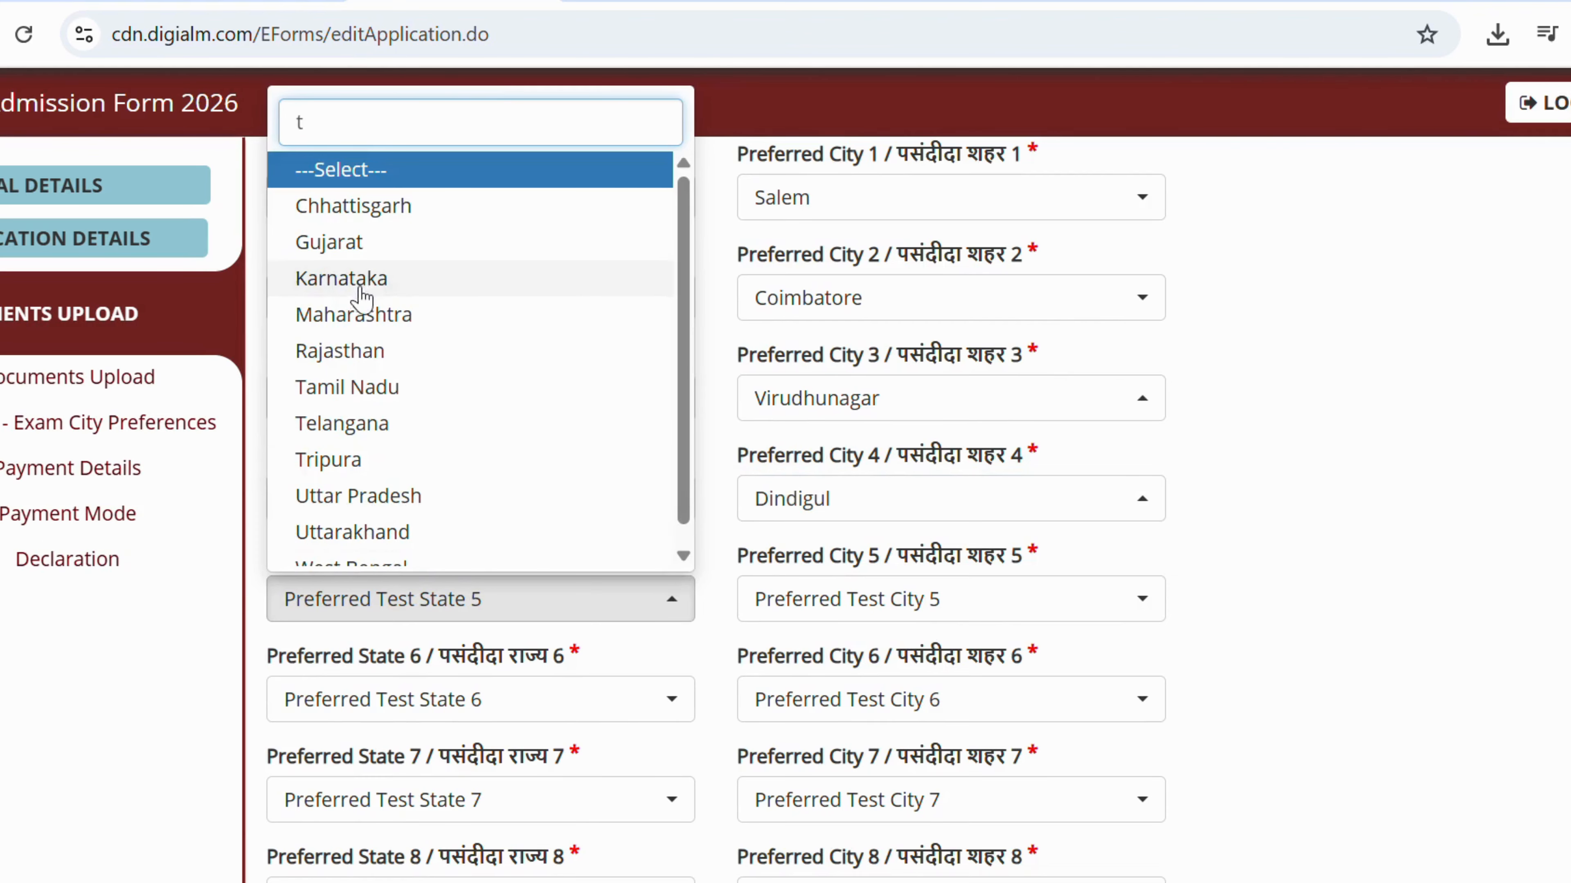
pyautogui.scroll(-1, 371, 379)
pyautogui.click(381, 372)
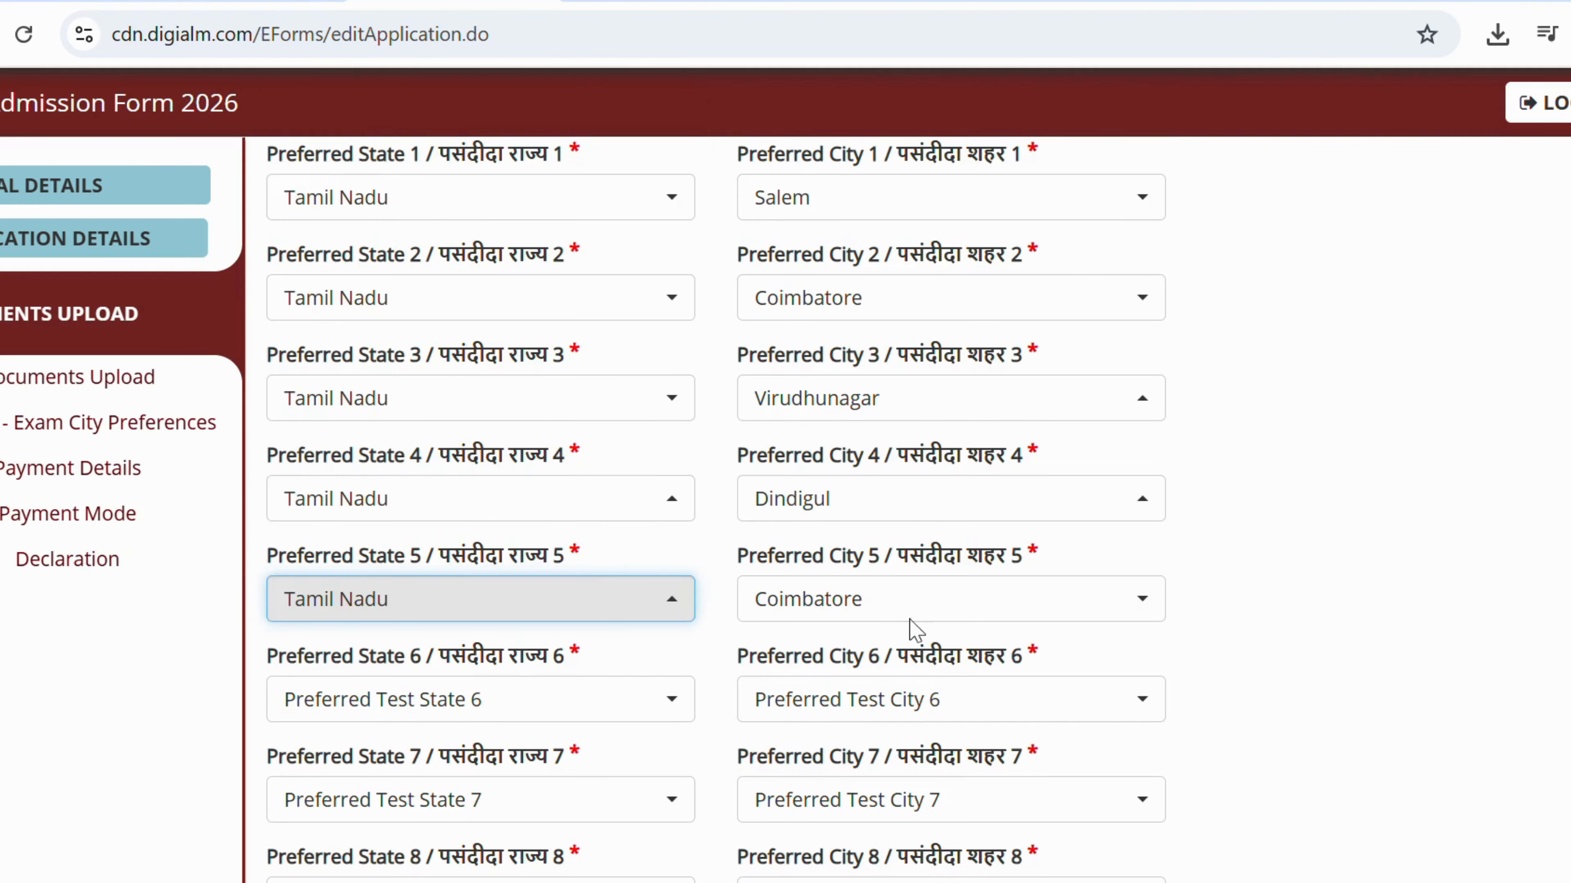
pyautogui.click(896, 599)
pyautogui.click(814, 456)
# Try choosing Tamil Nadu as the state for preference 6.
pyautogui.scroll(-4, 557, 495)
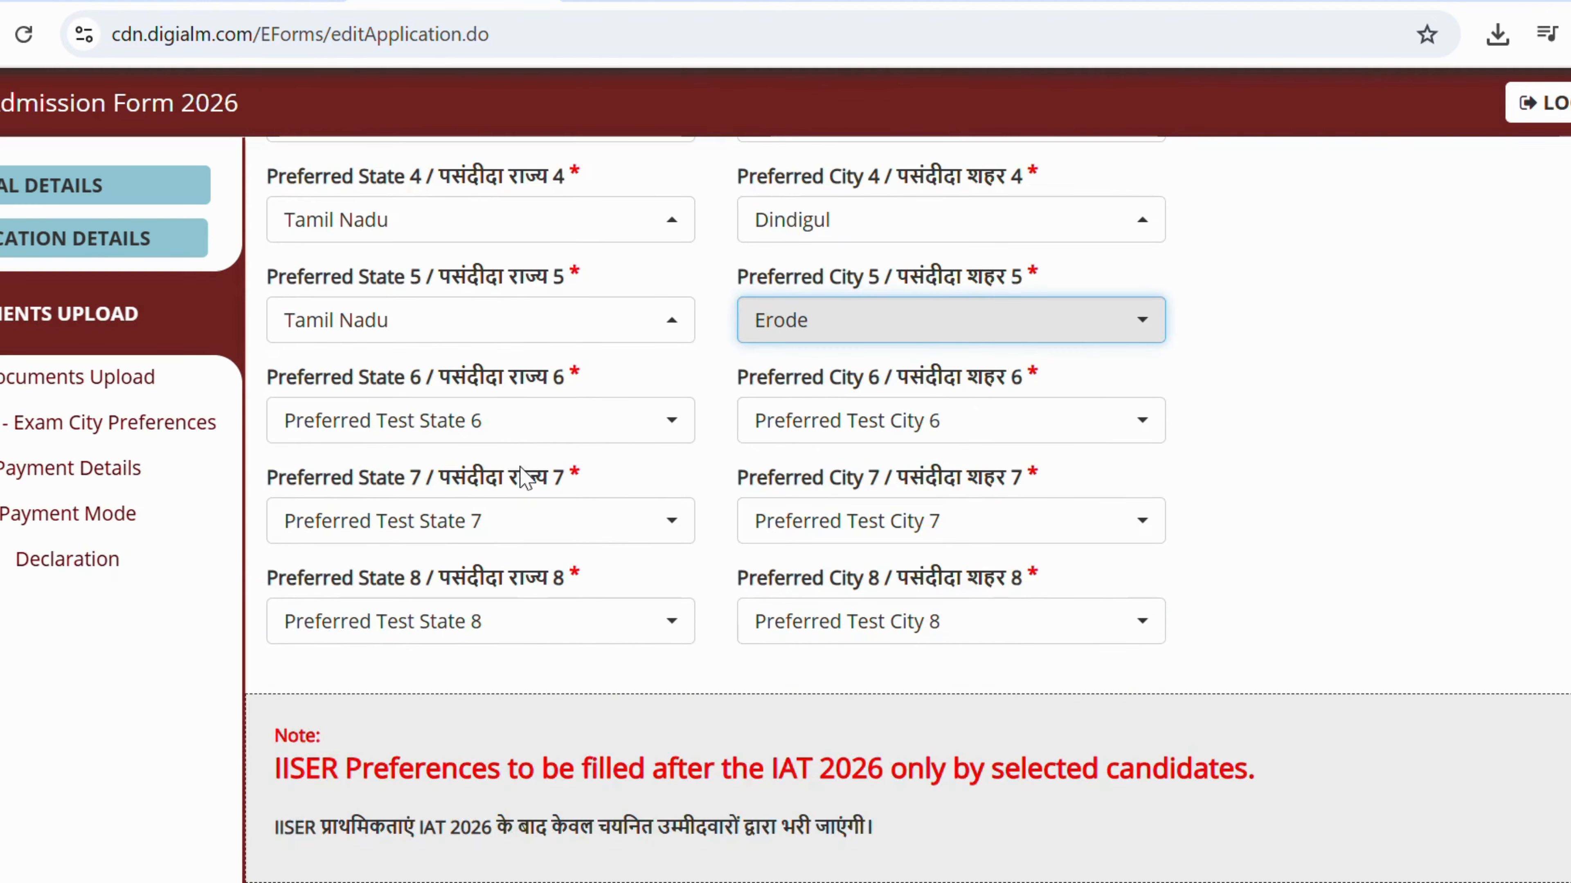
pyautogui.click(539, 436)
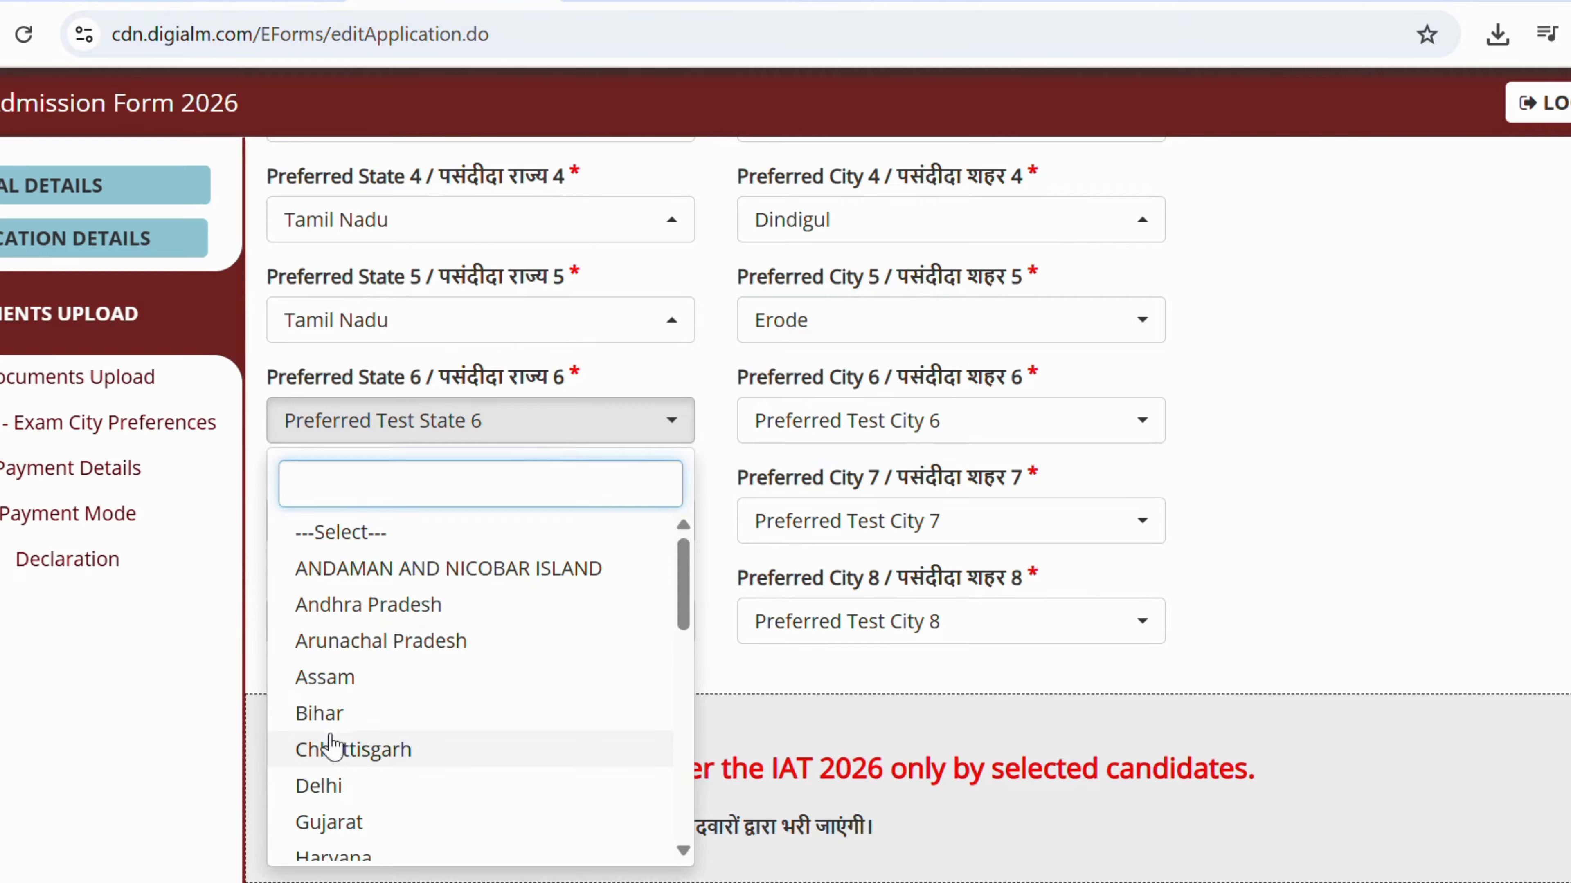
pyautogui.write('t')
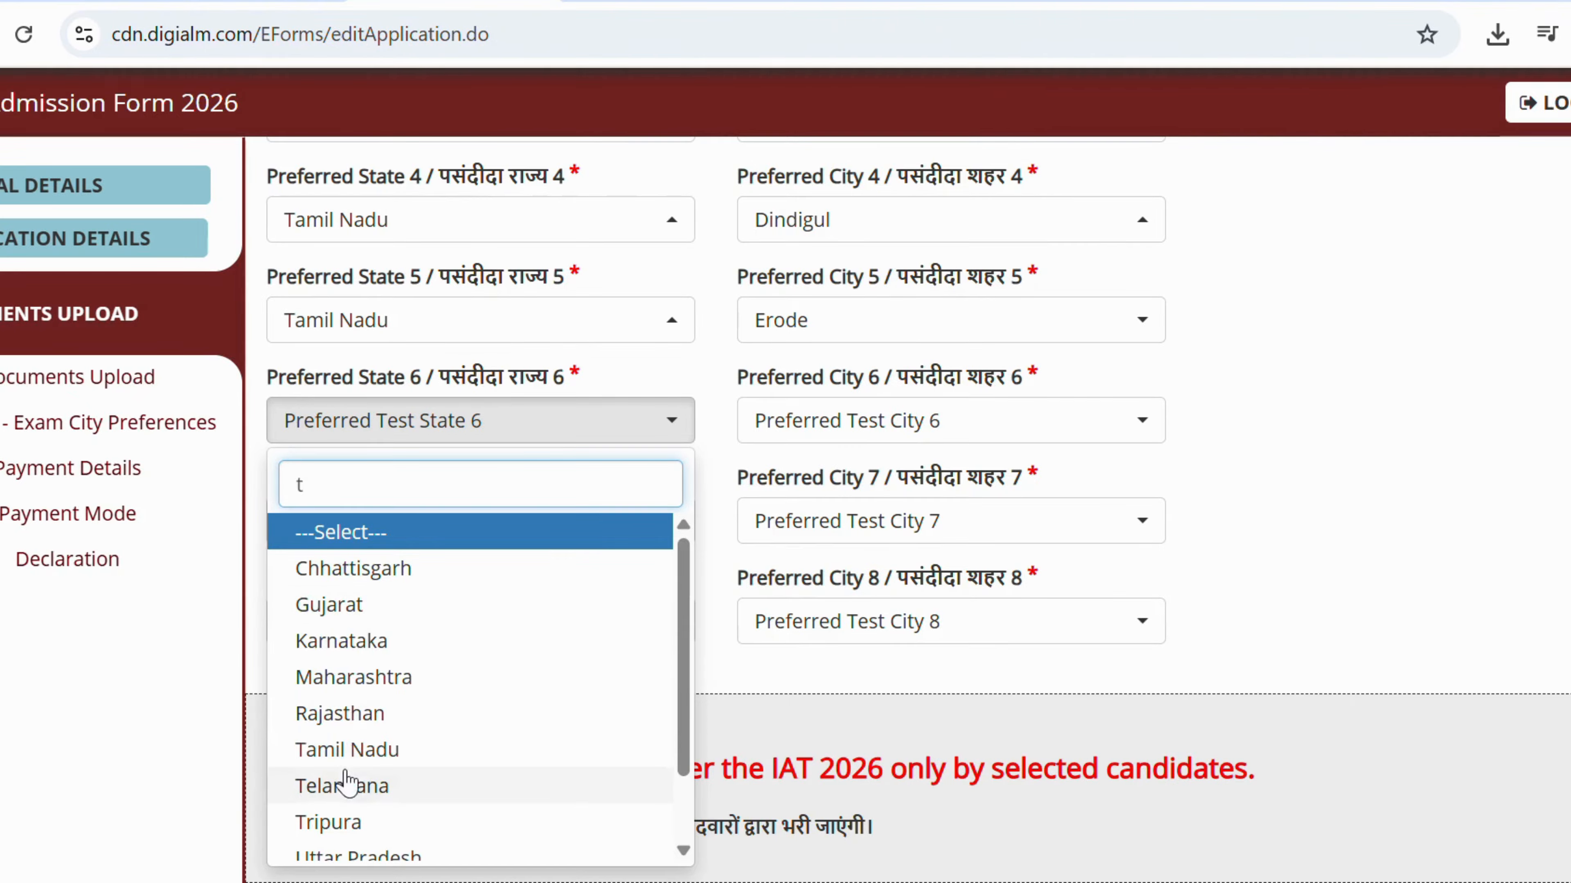
pyautogui.click(346, 749)
# Attempt Perambalur for preference 6 and Tamil Nadu for preference 7, both blocked by limit alerts.
pyautogui.click(933, 372)
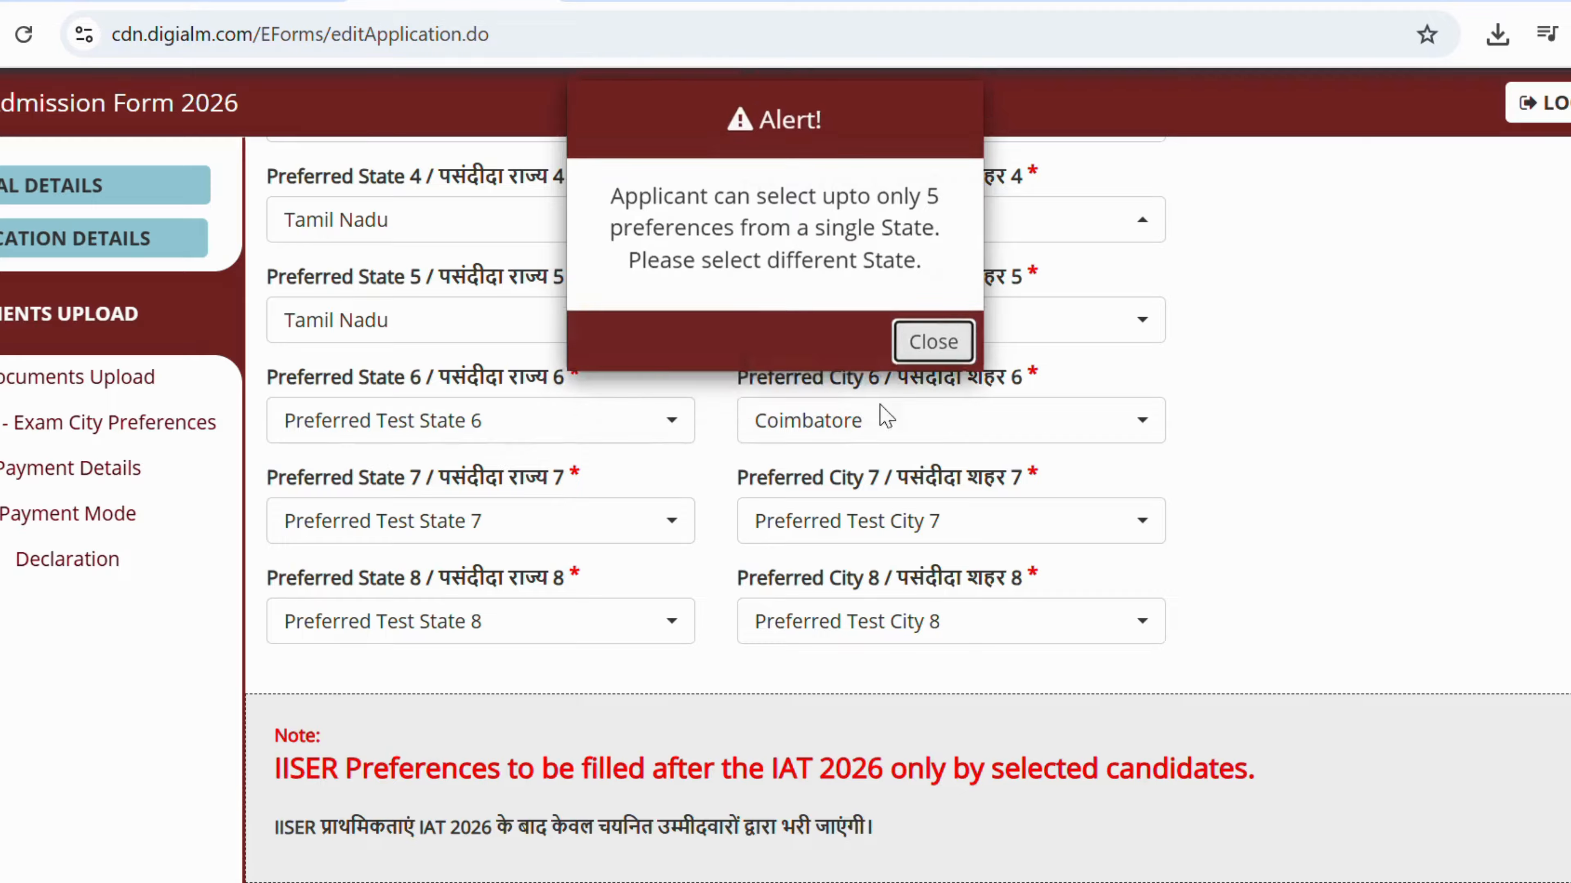
pyautogui.click(833, 419)
pyautogui.click(818, 569)
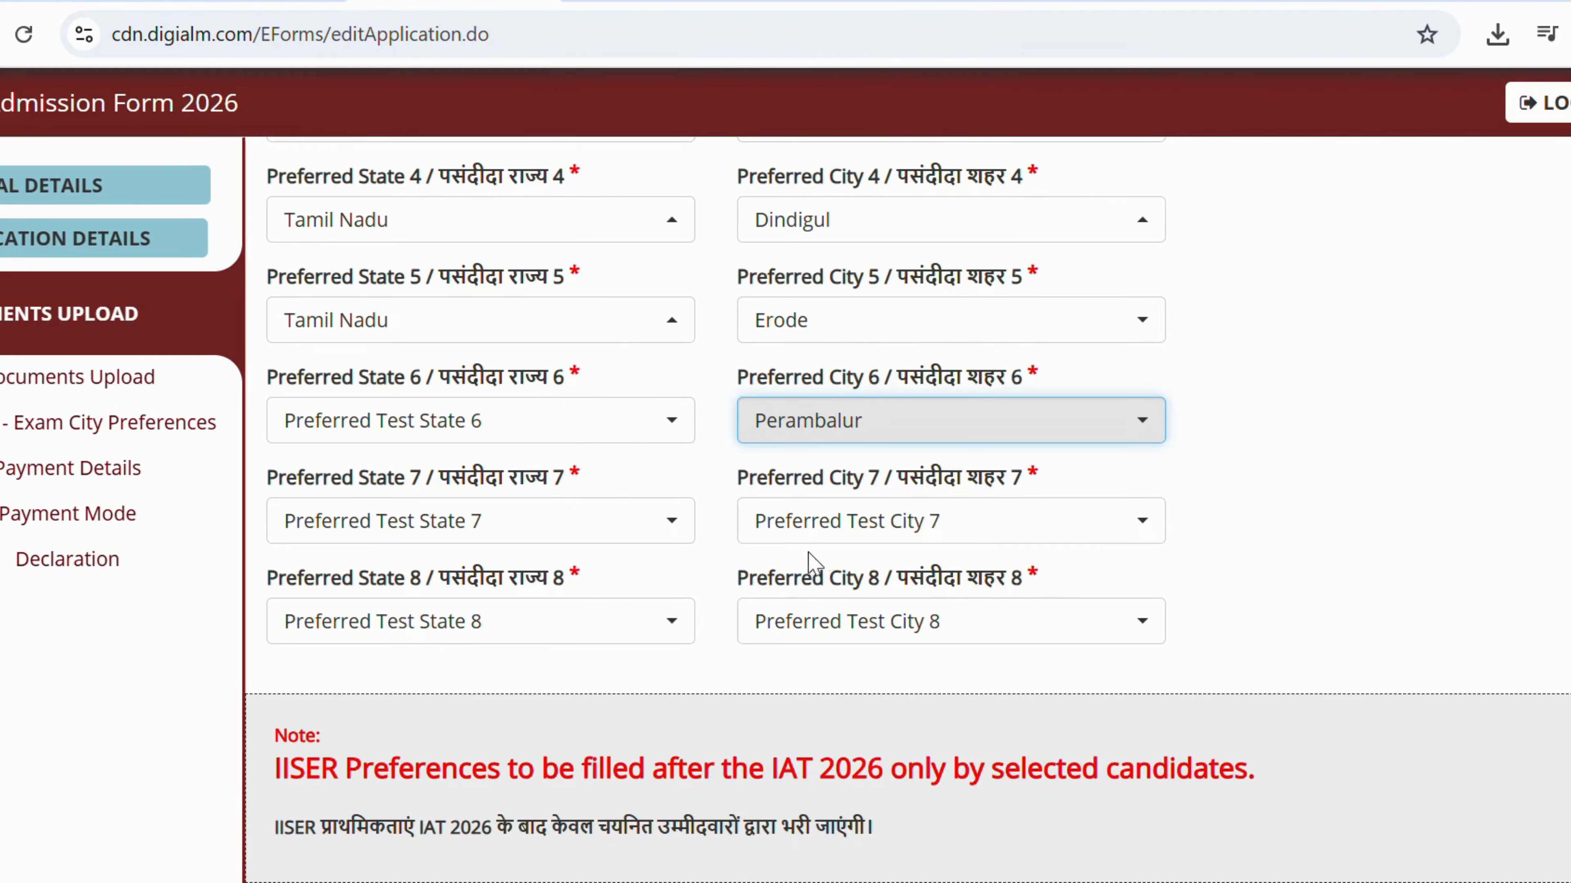
pyautogui.scroll(5, 785, 444)
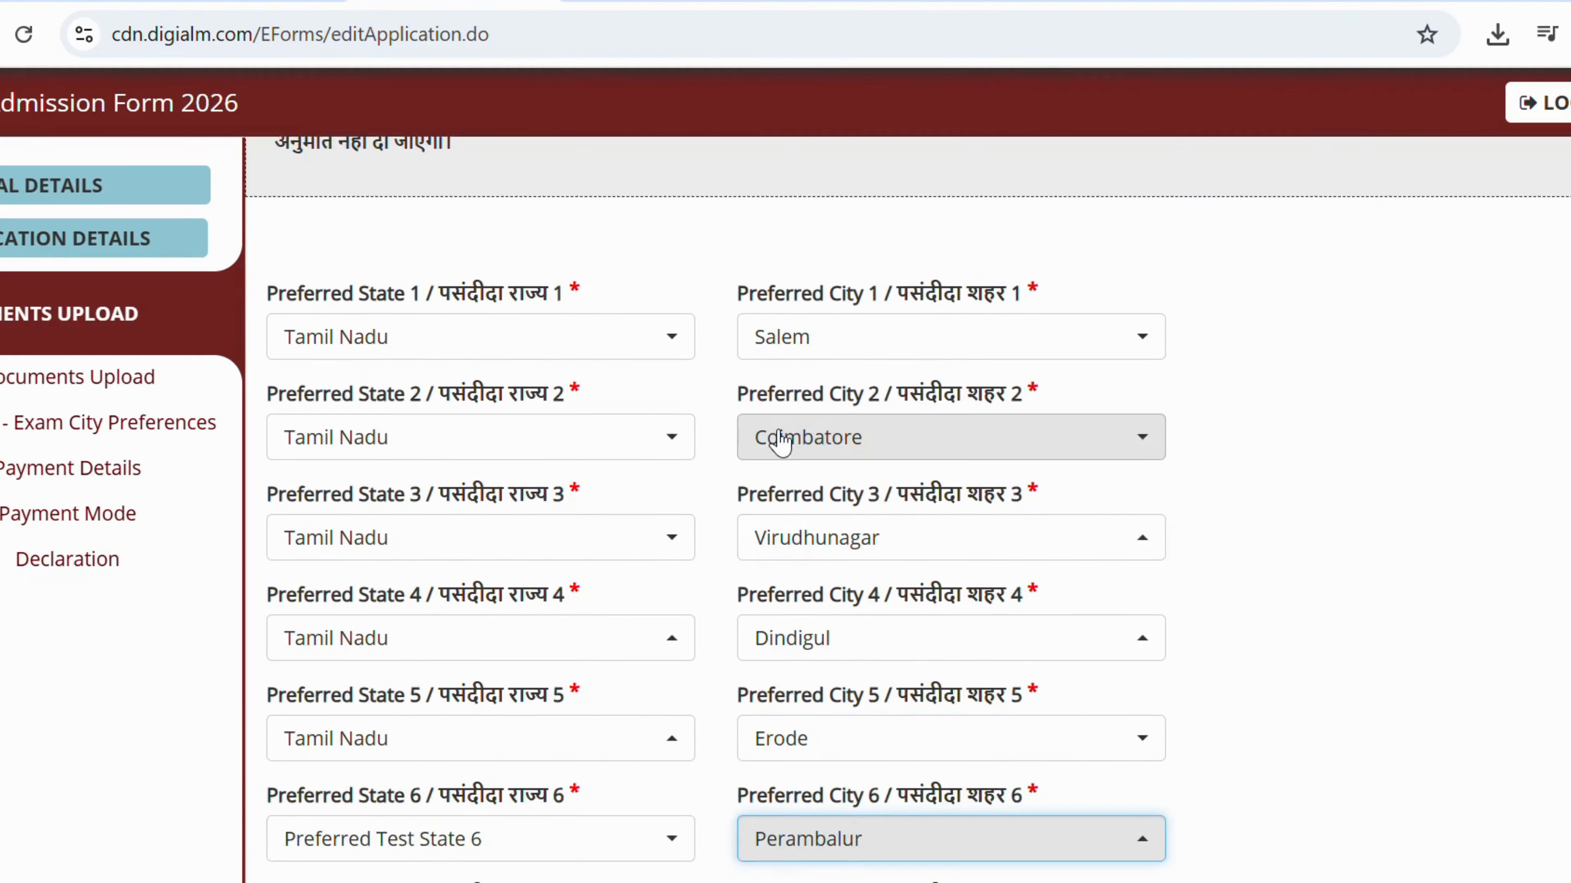
pyautogui.scroll(-5, 766, 441)
pyautogui.click(413, 529)
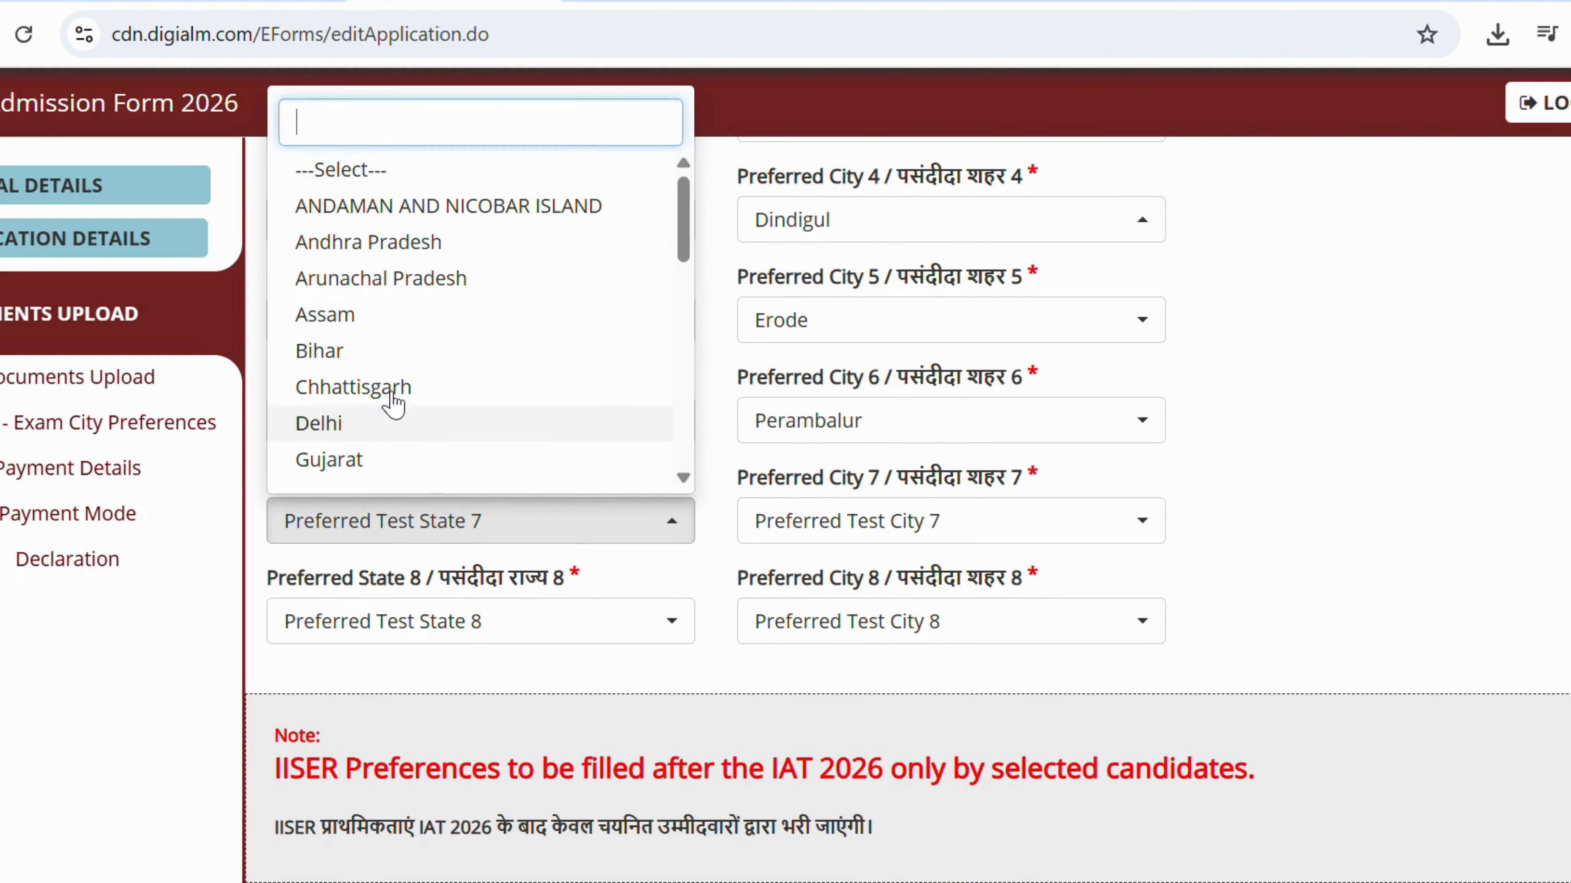
pyautogui.scroll(-6, 393, 400)
pyautogui.click(387, 296)
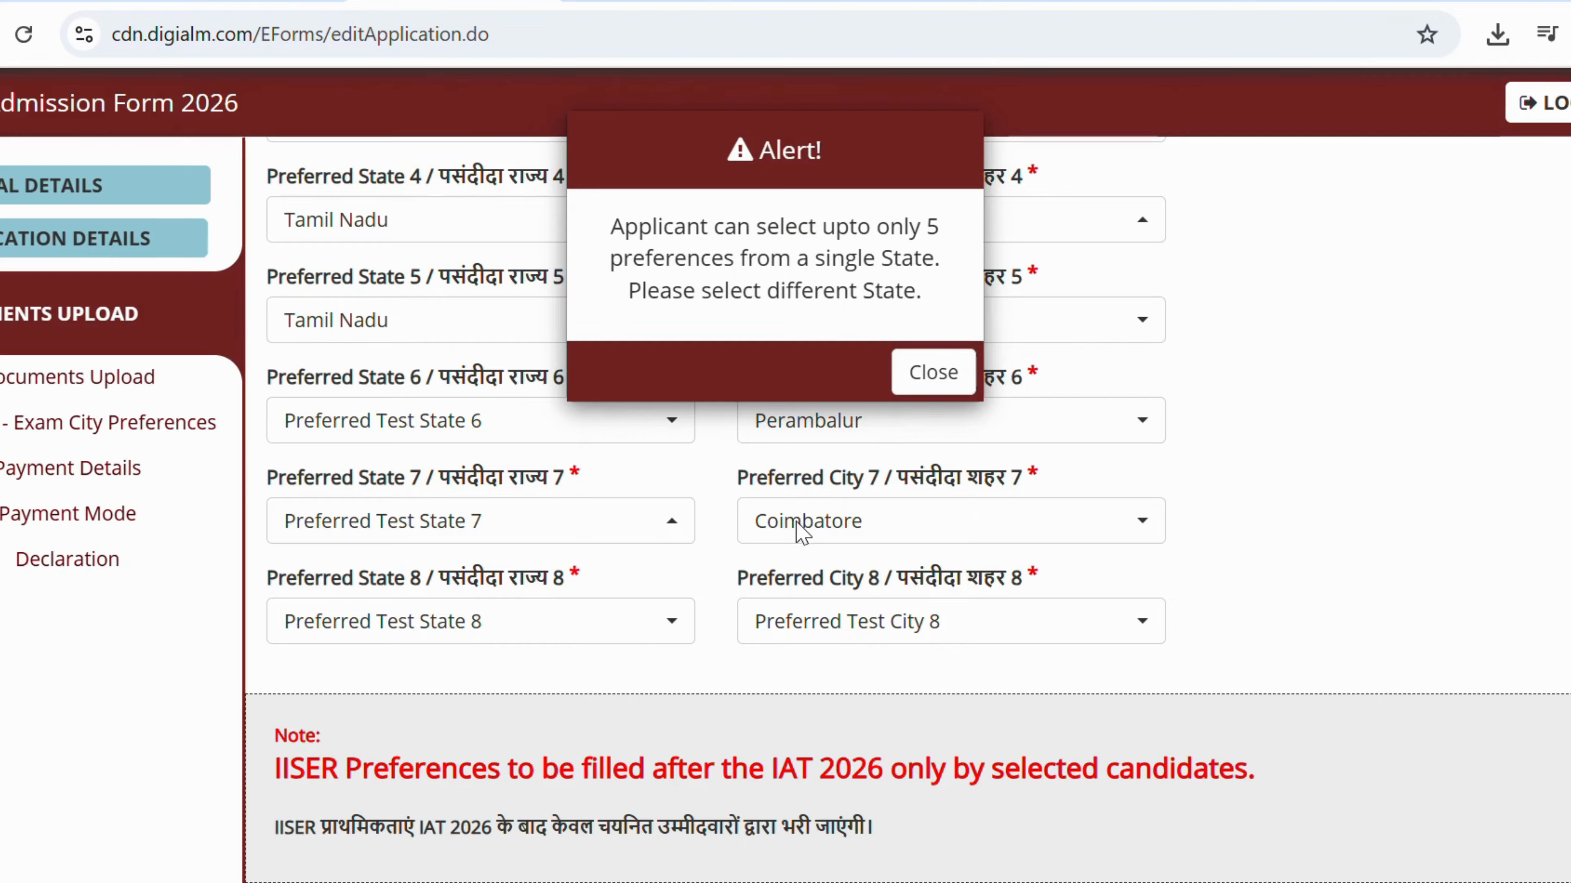
pyautogui.click(940, 374)
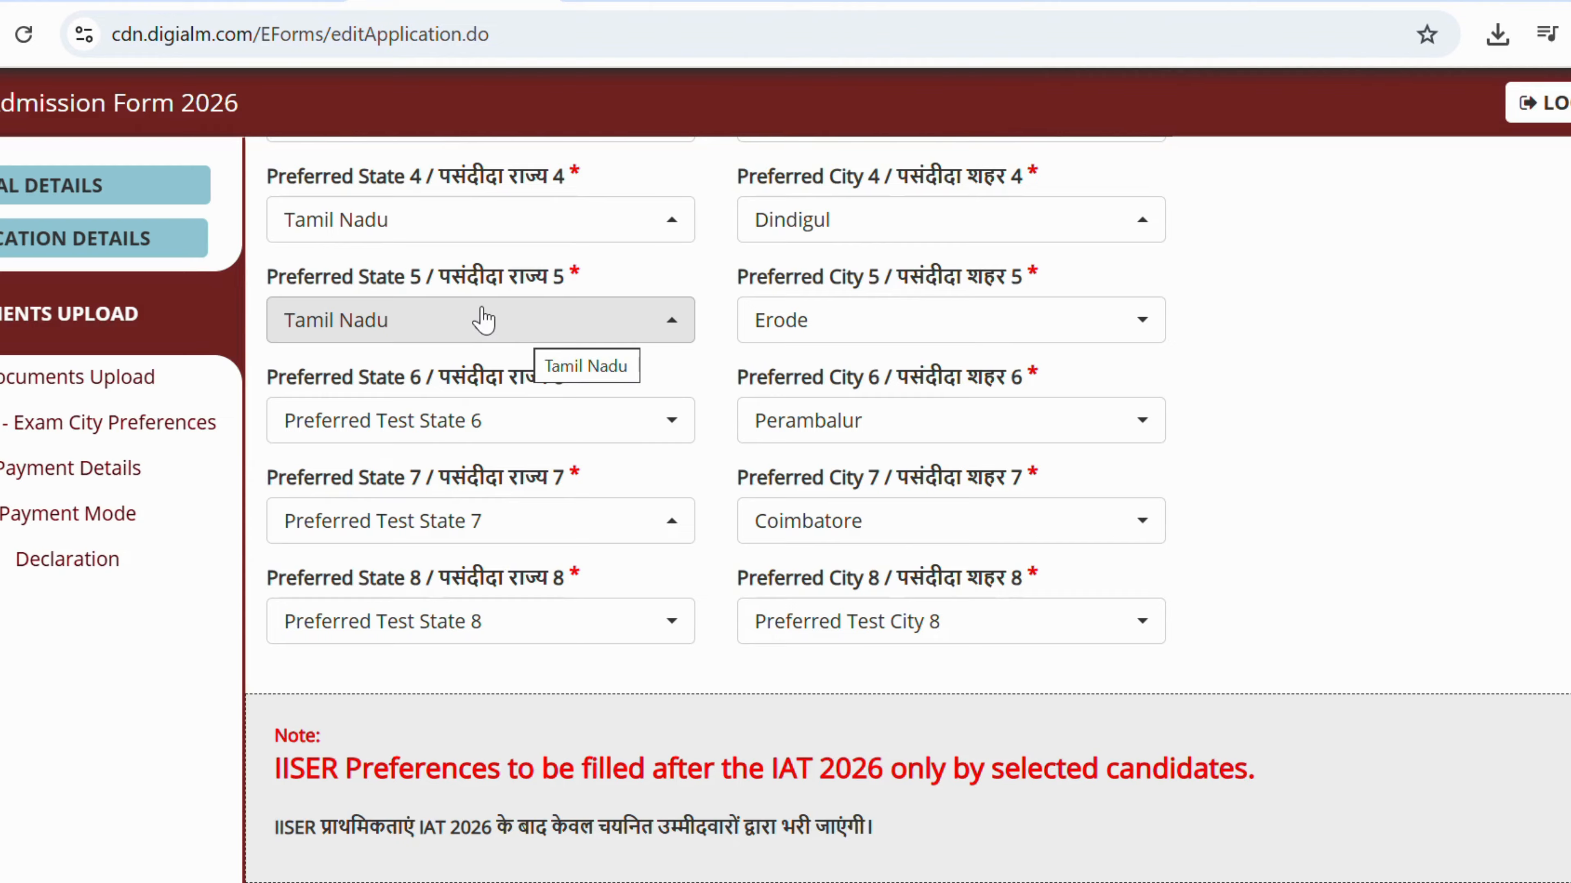
# Set preference 6 to ANDAMAN AND NICOBAR ISLAND with city Port Blair.
pyautogui.click(465, 441)
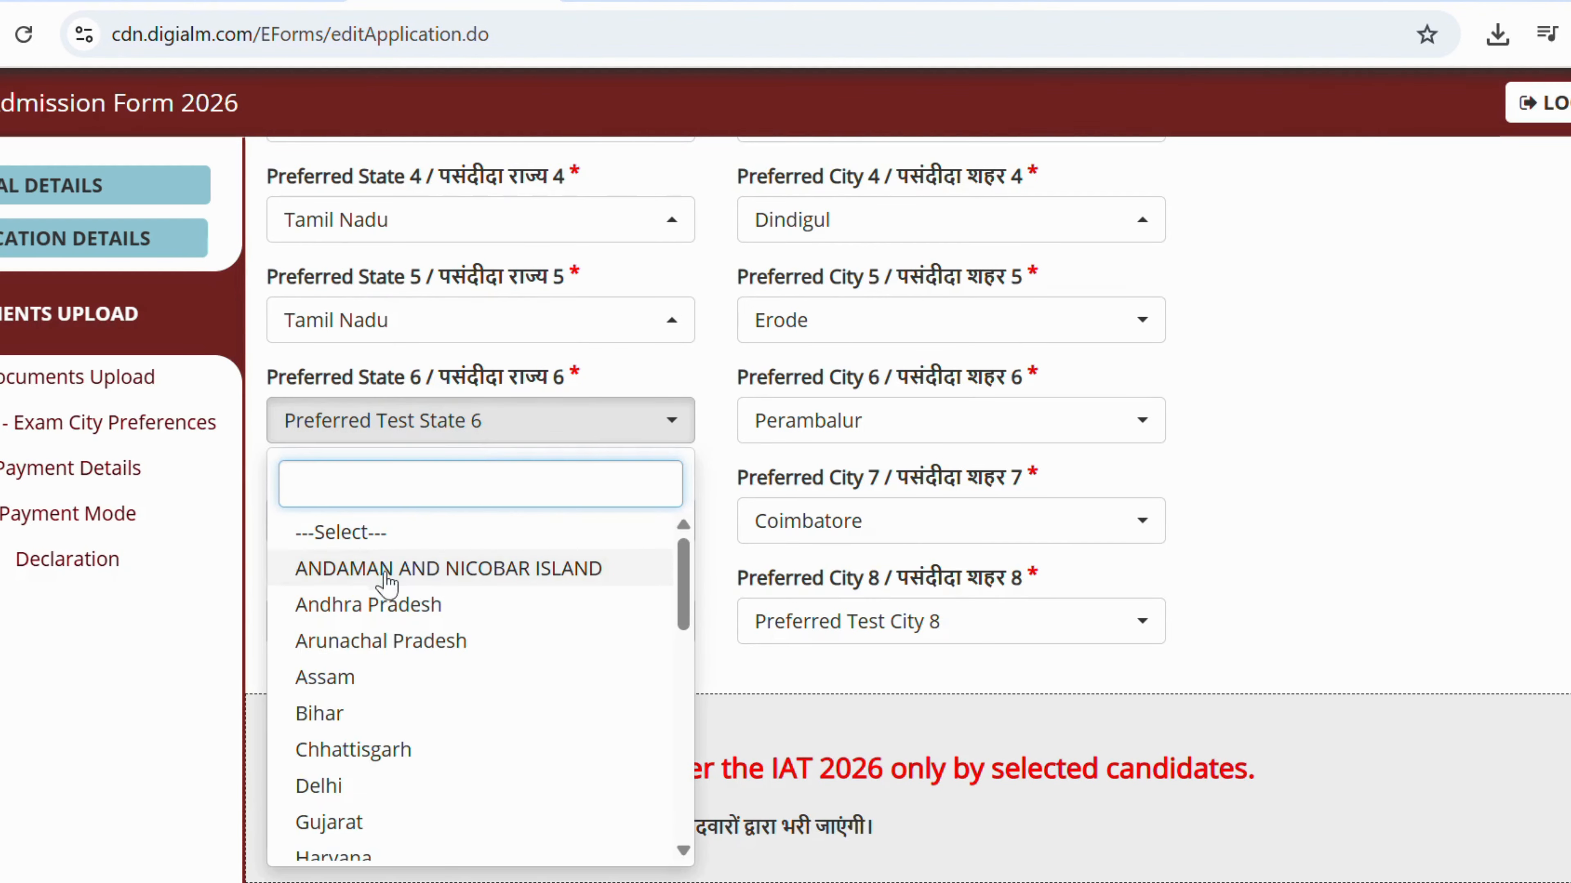
pyautogui.click(426, 568)
pyautogui.click(876, 427)
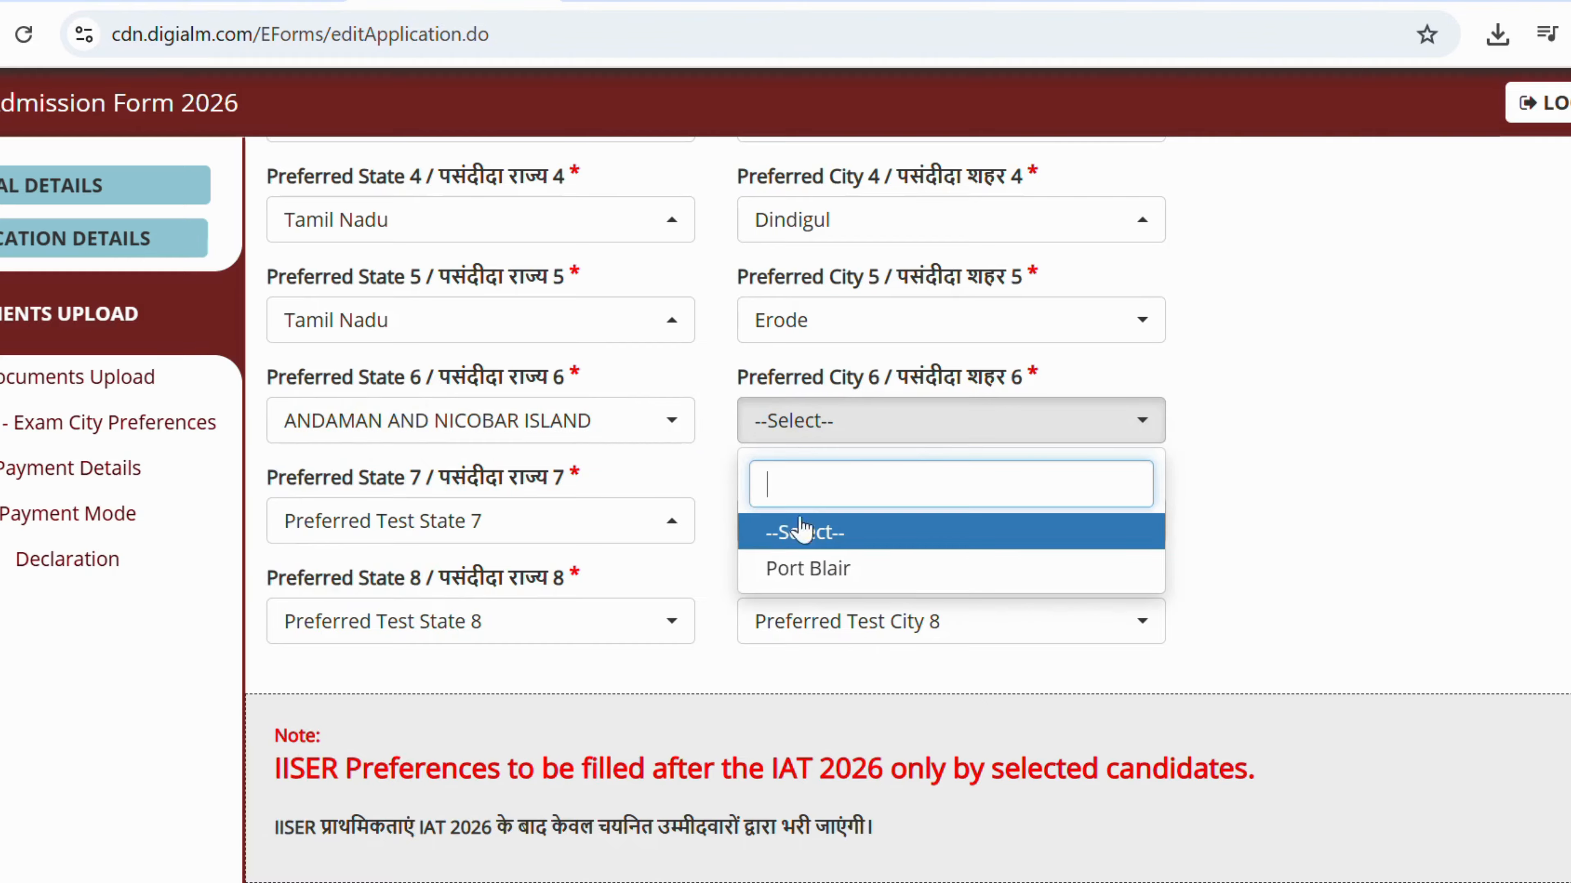
pyautogui.click(789, 565)
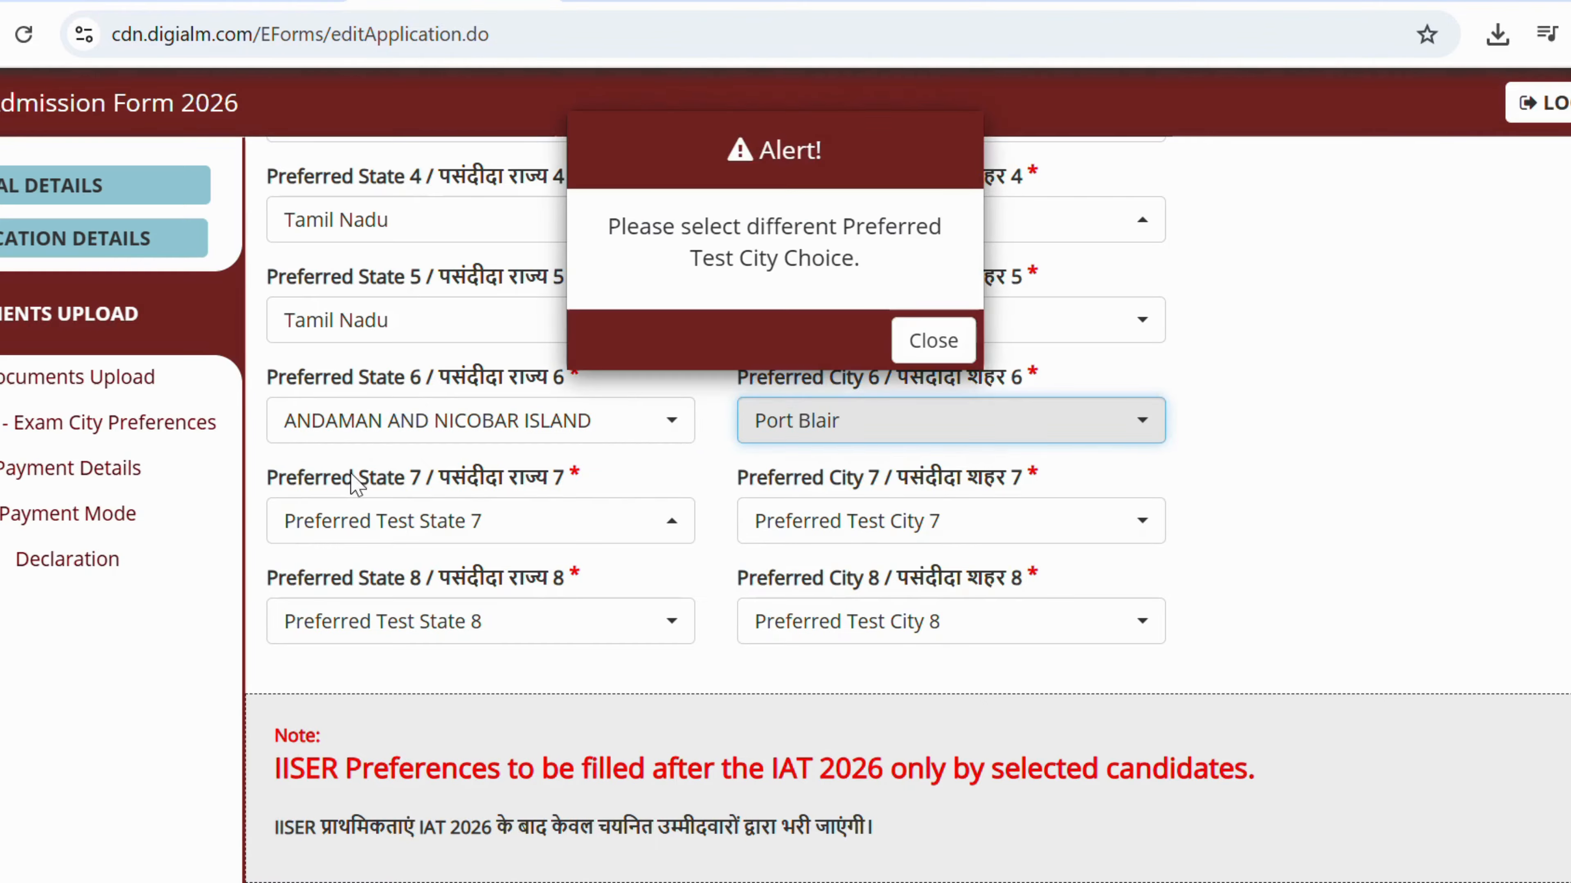
pyautogui.click(933, 341)
# Set preference 7 to Rajasthan with city Alwar.
pyautogui.click(465, 522)
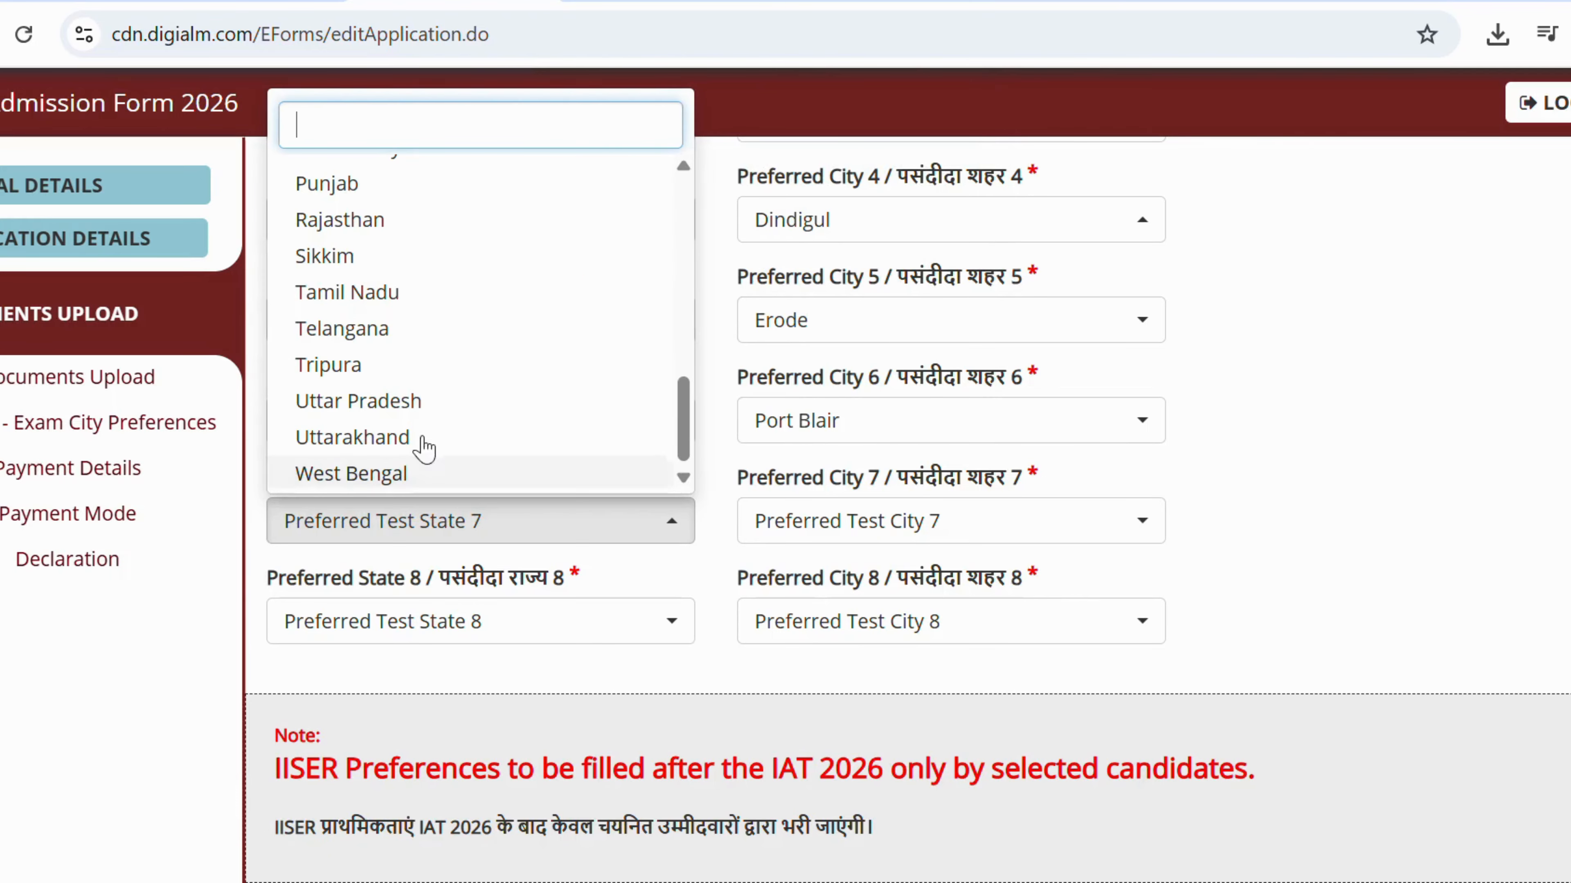
pyautogui.click(396, 226)
pyautogui.click(804, 514)
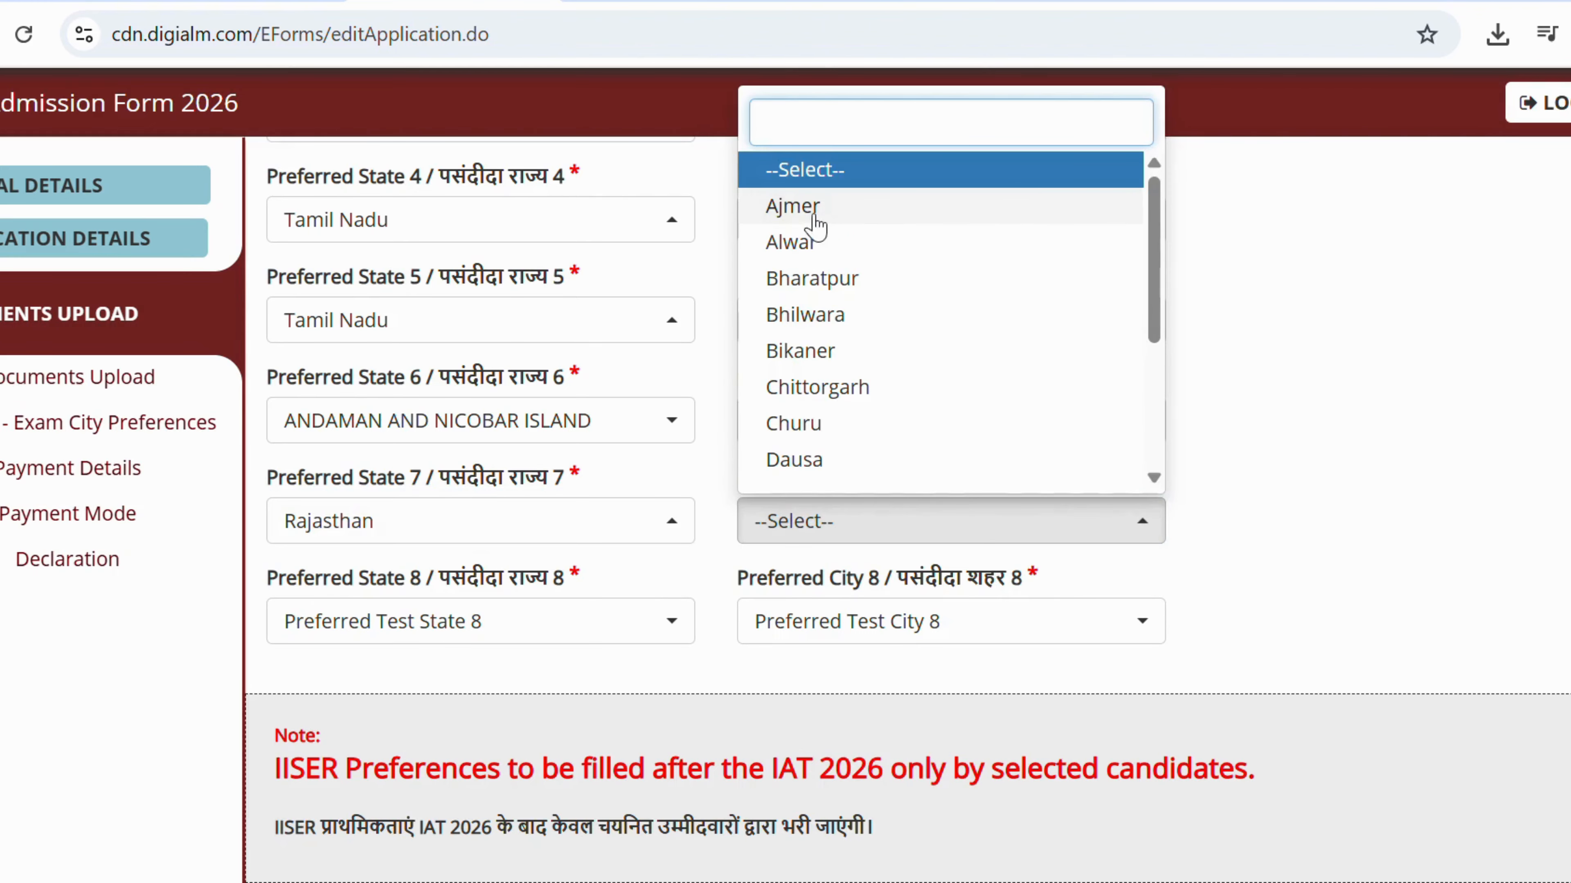
pyautogui.click(779, 243)
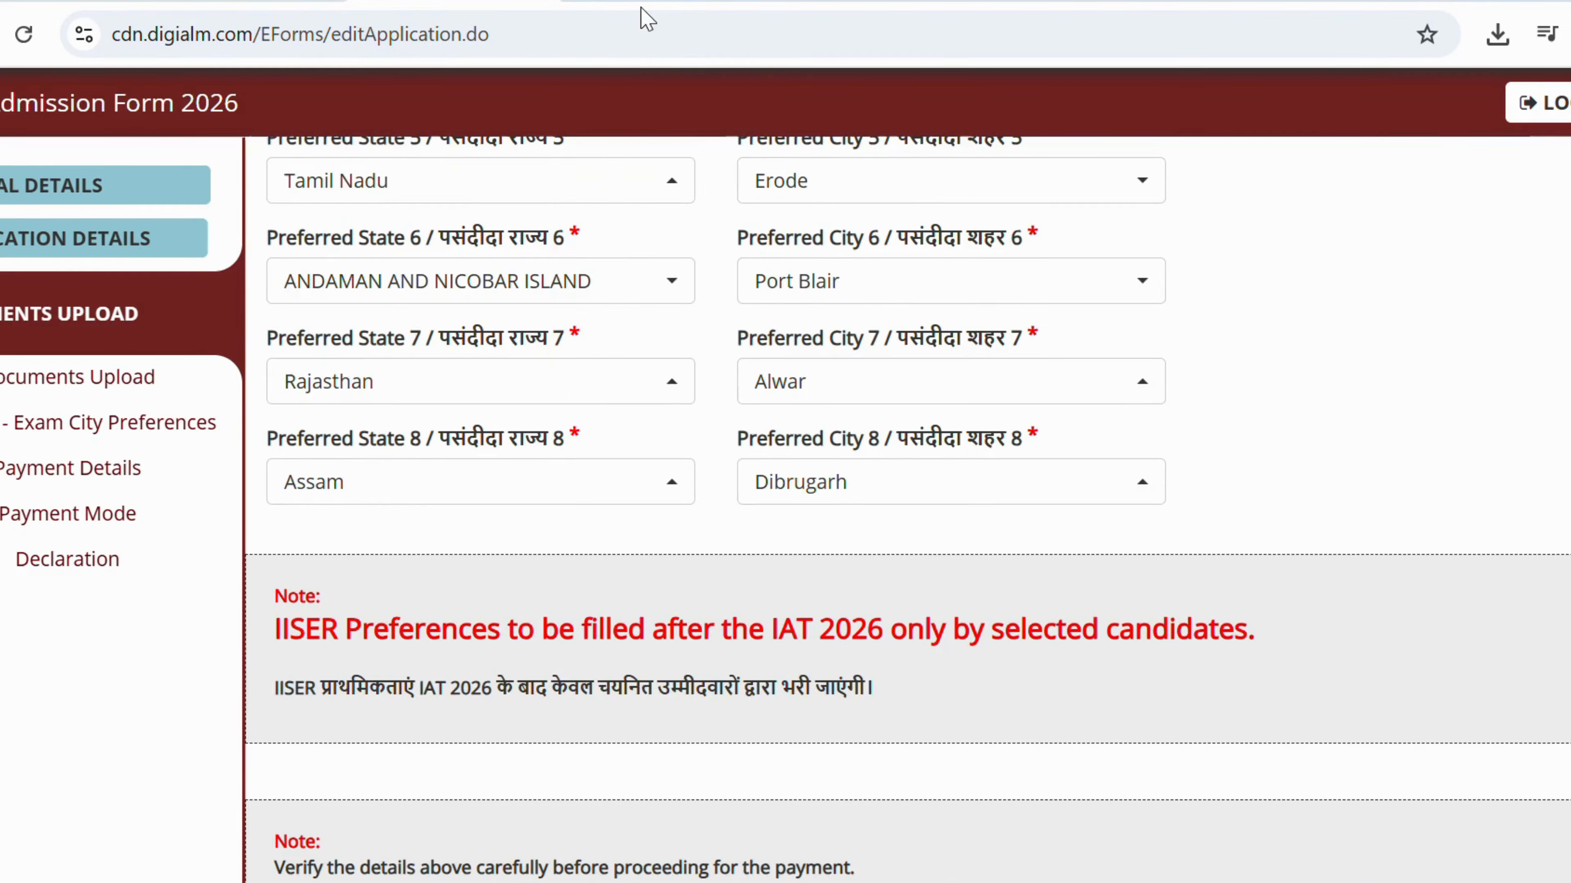
pyautogui.scroll(-5, 658, 101)
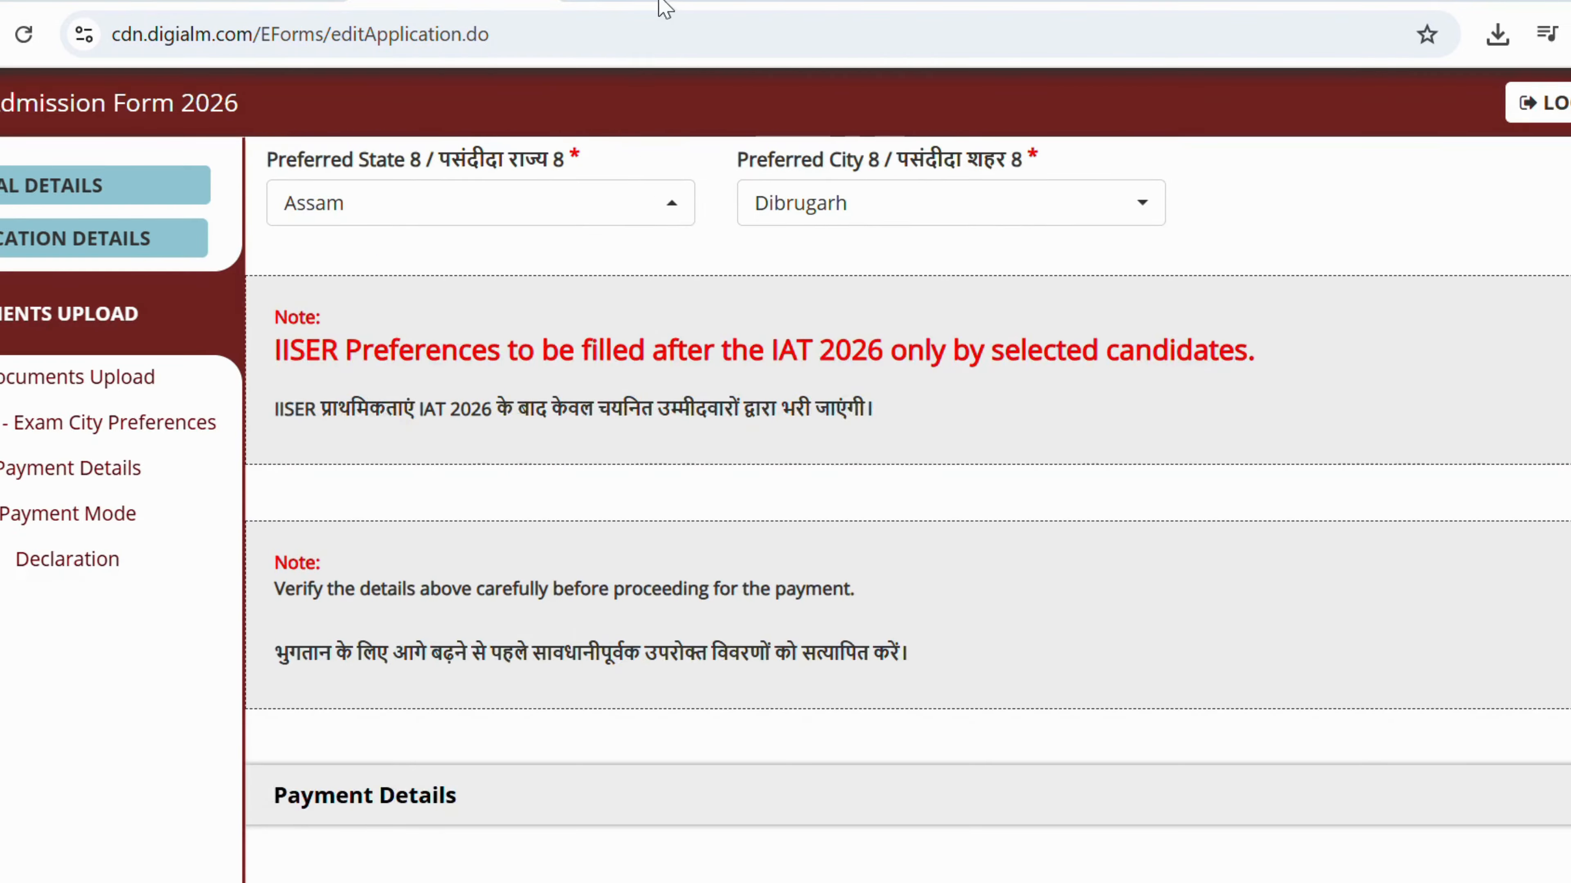
pyautogui.scroll(1, 594, 7)
# Enter the captcha code on the form.
pyautogui.scroll(-15, 796, 817)
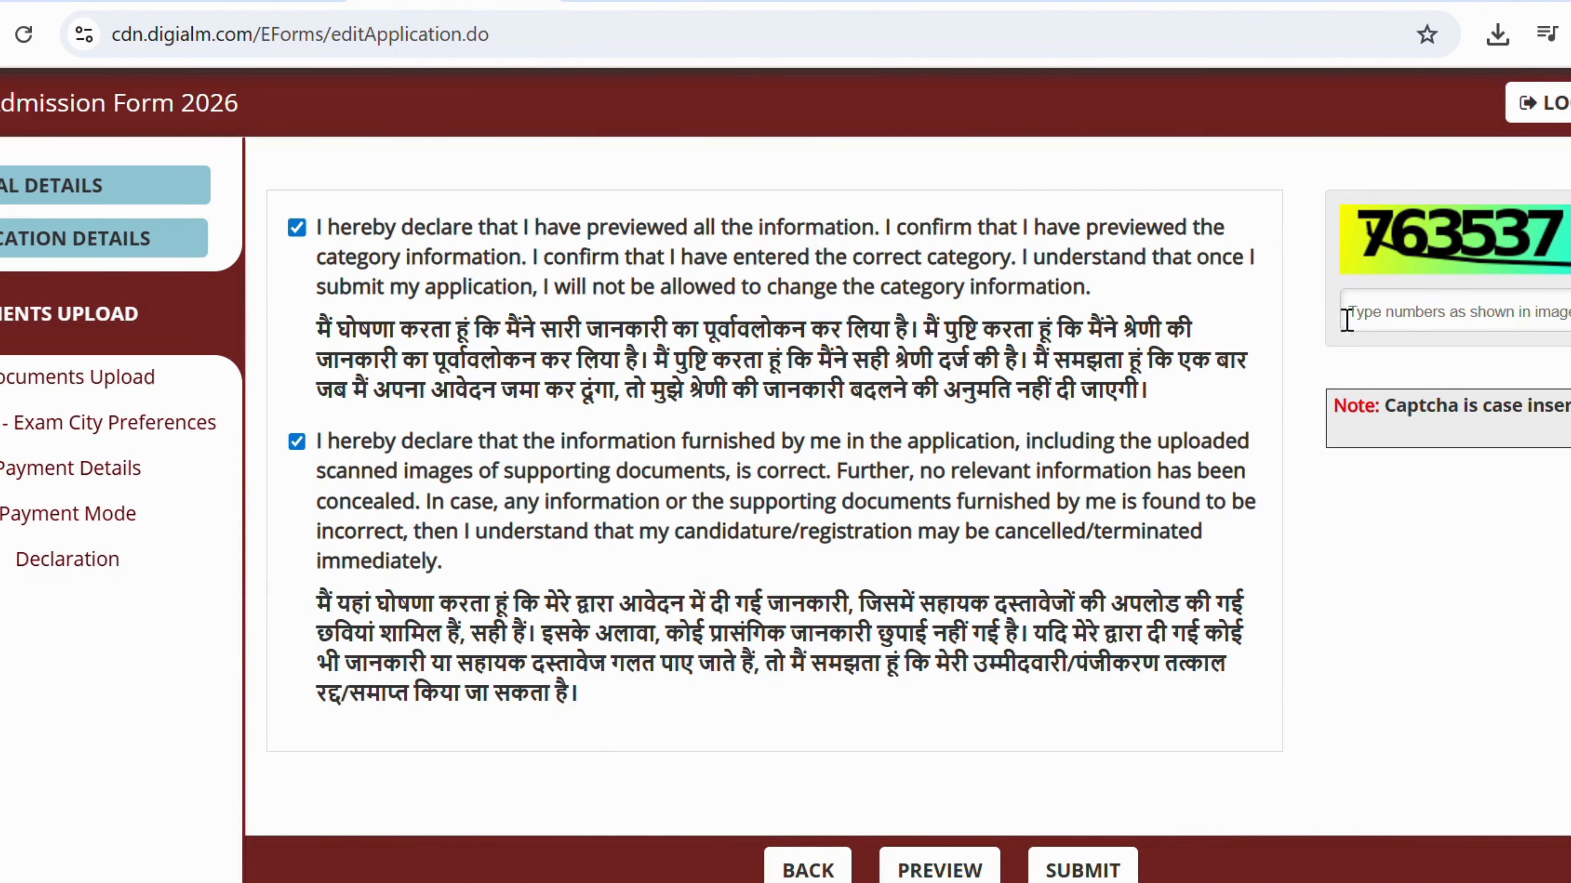
pyautogui.click(1403, 316)
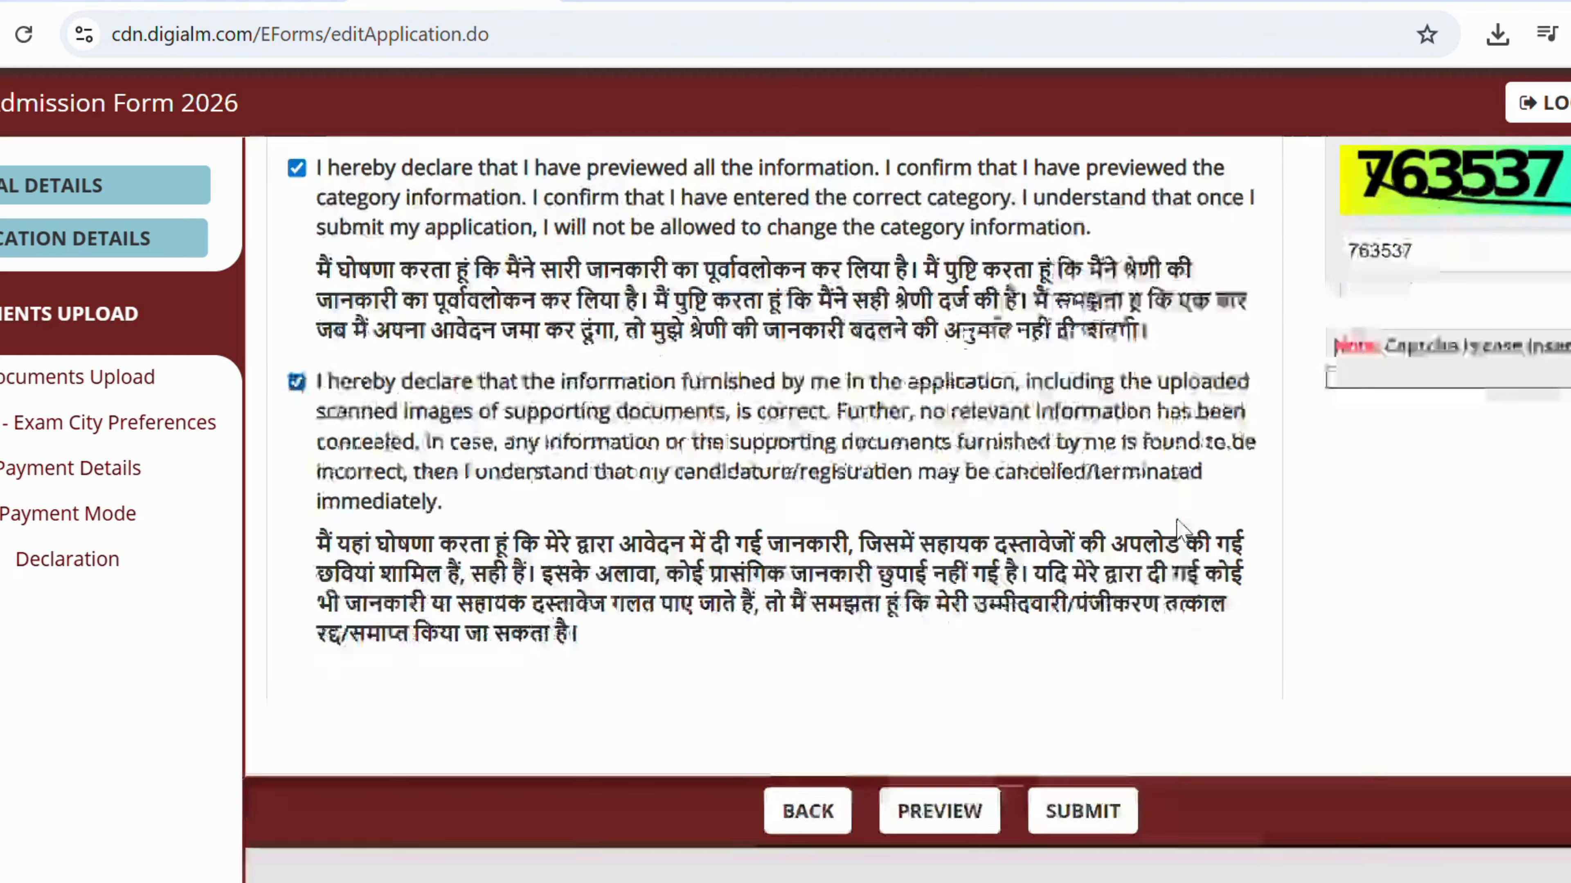
pyautogui.scroll(-2, 1402, 317)
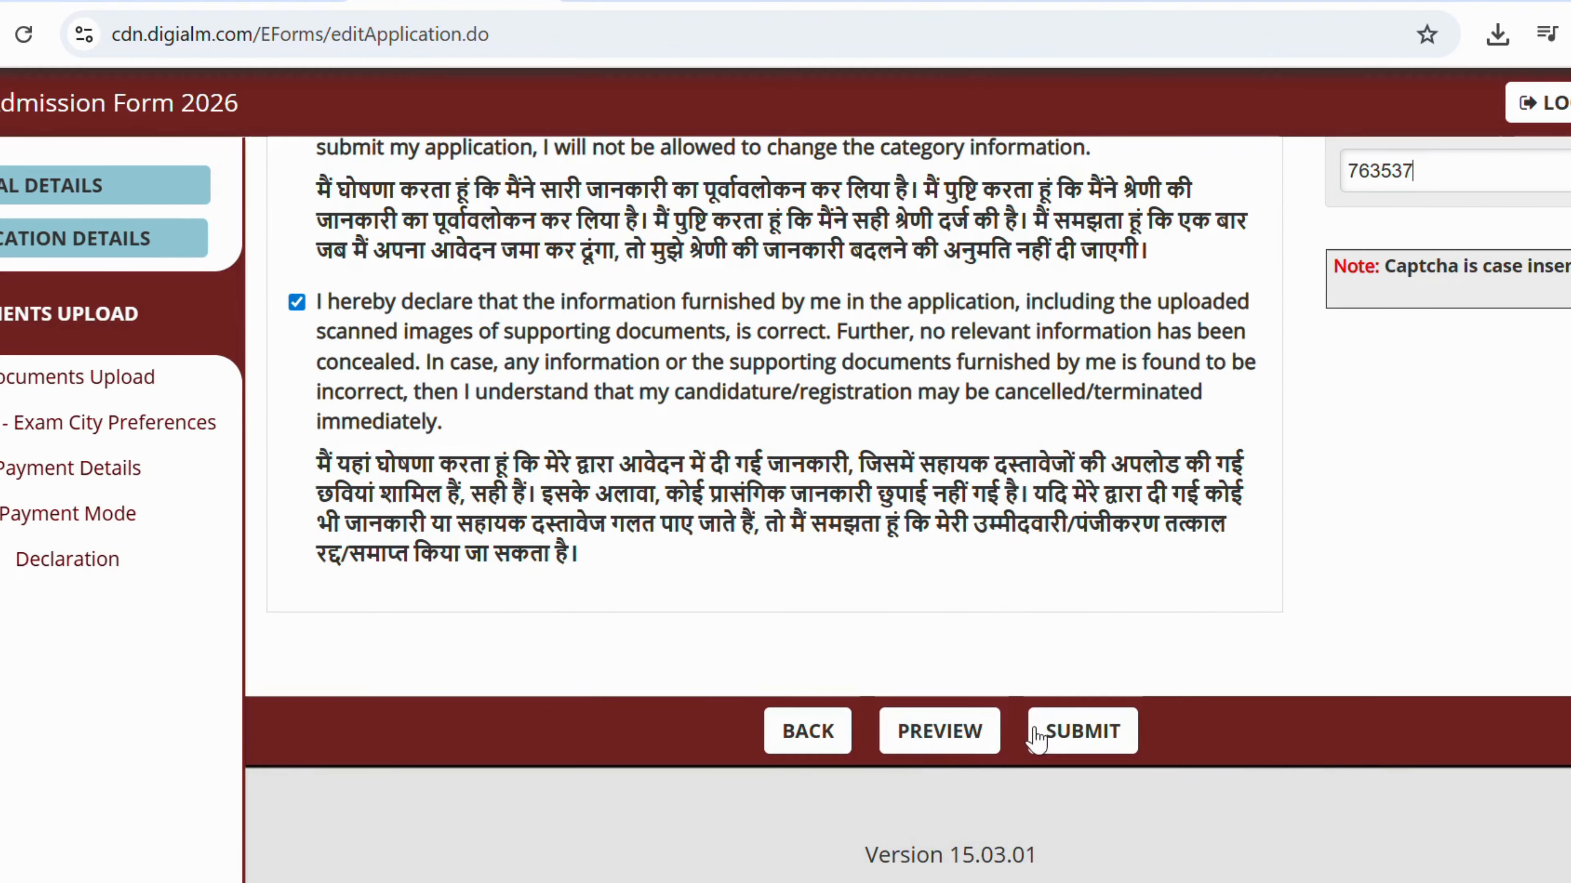
# Review the full application preview and close it with Ok.
pyautogui.click(939, 732)
pyautogui.scroll(-15, 847, 489)
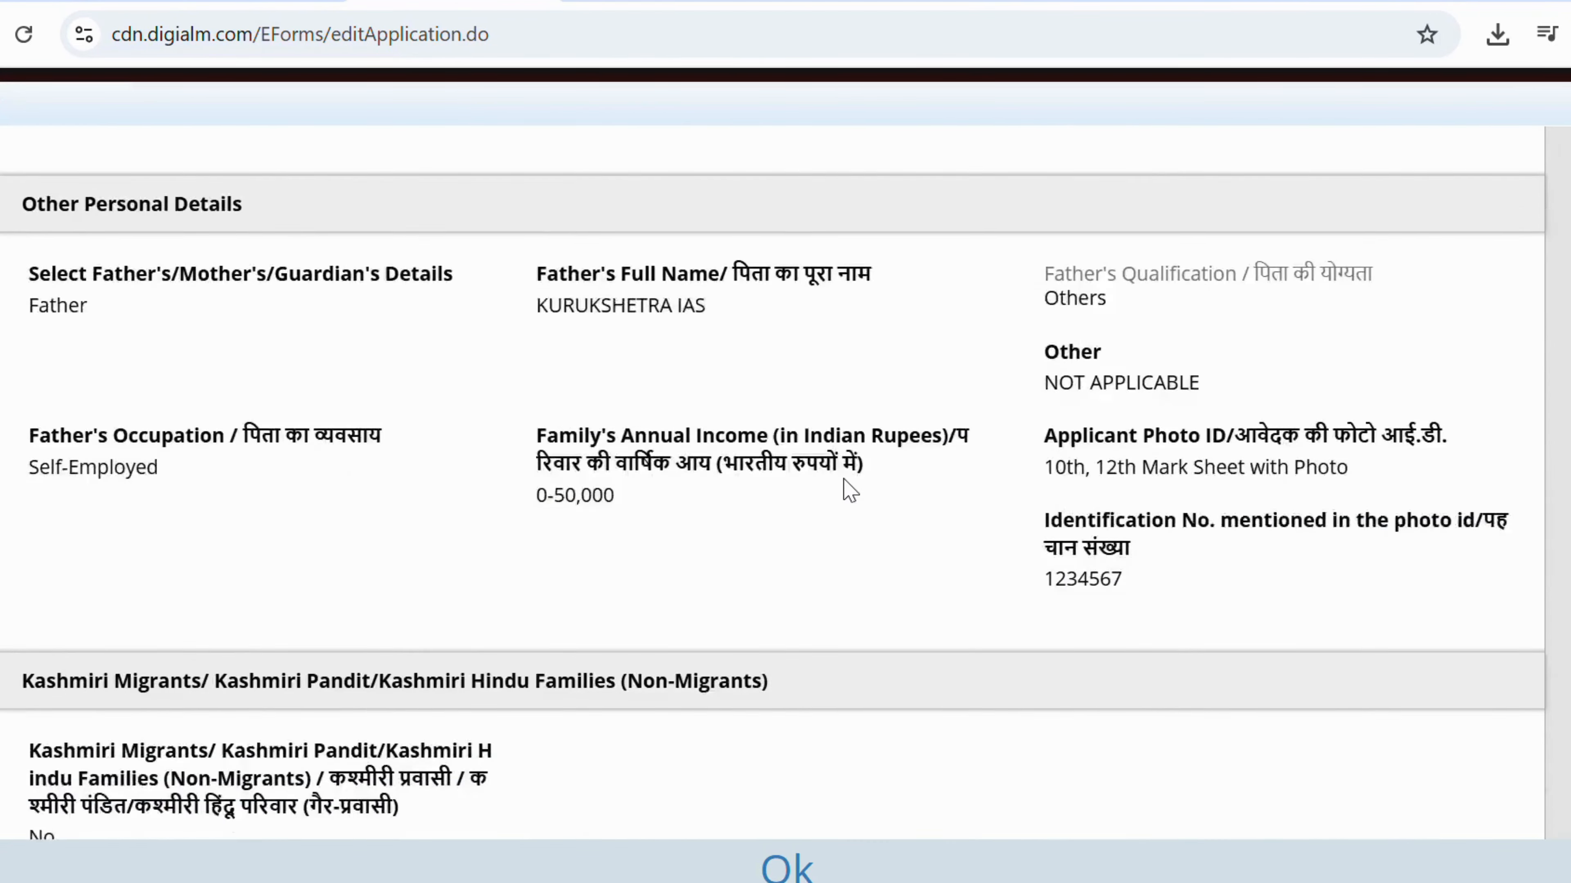
pyautogui.scroll(-20, 849, 489)
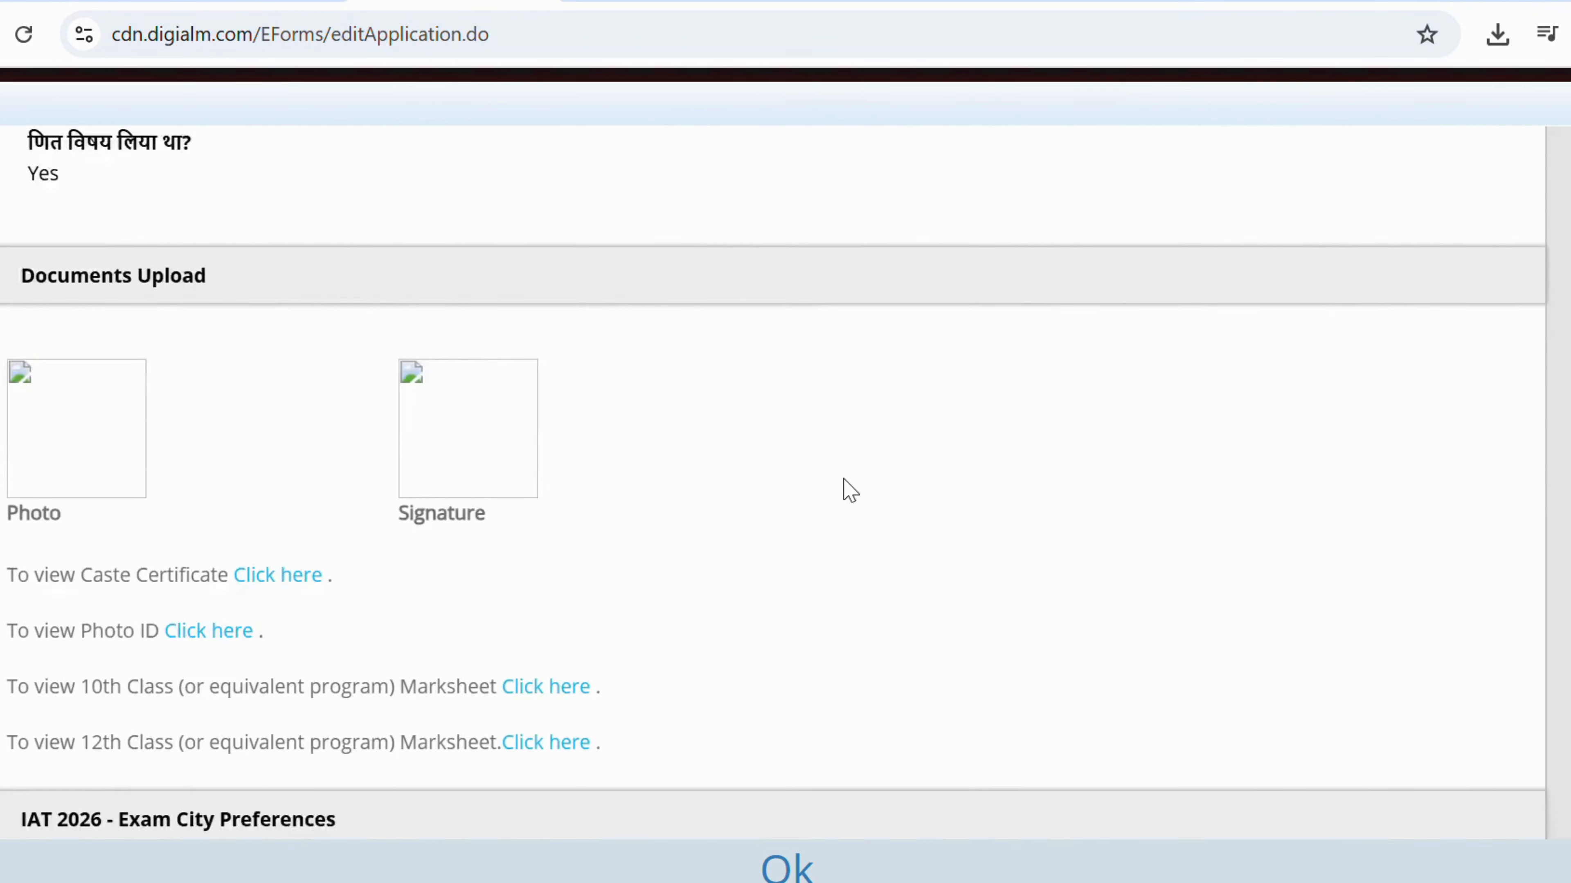
pyautogui.scroll(-20, 845, 481)
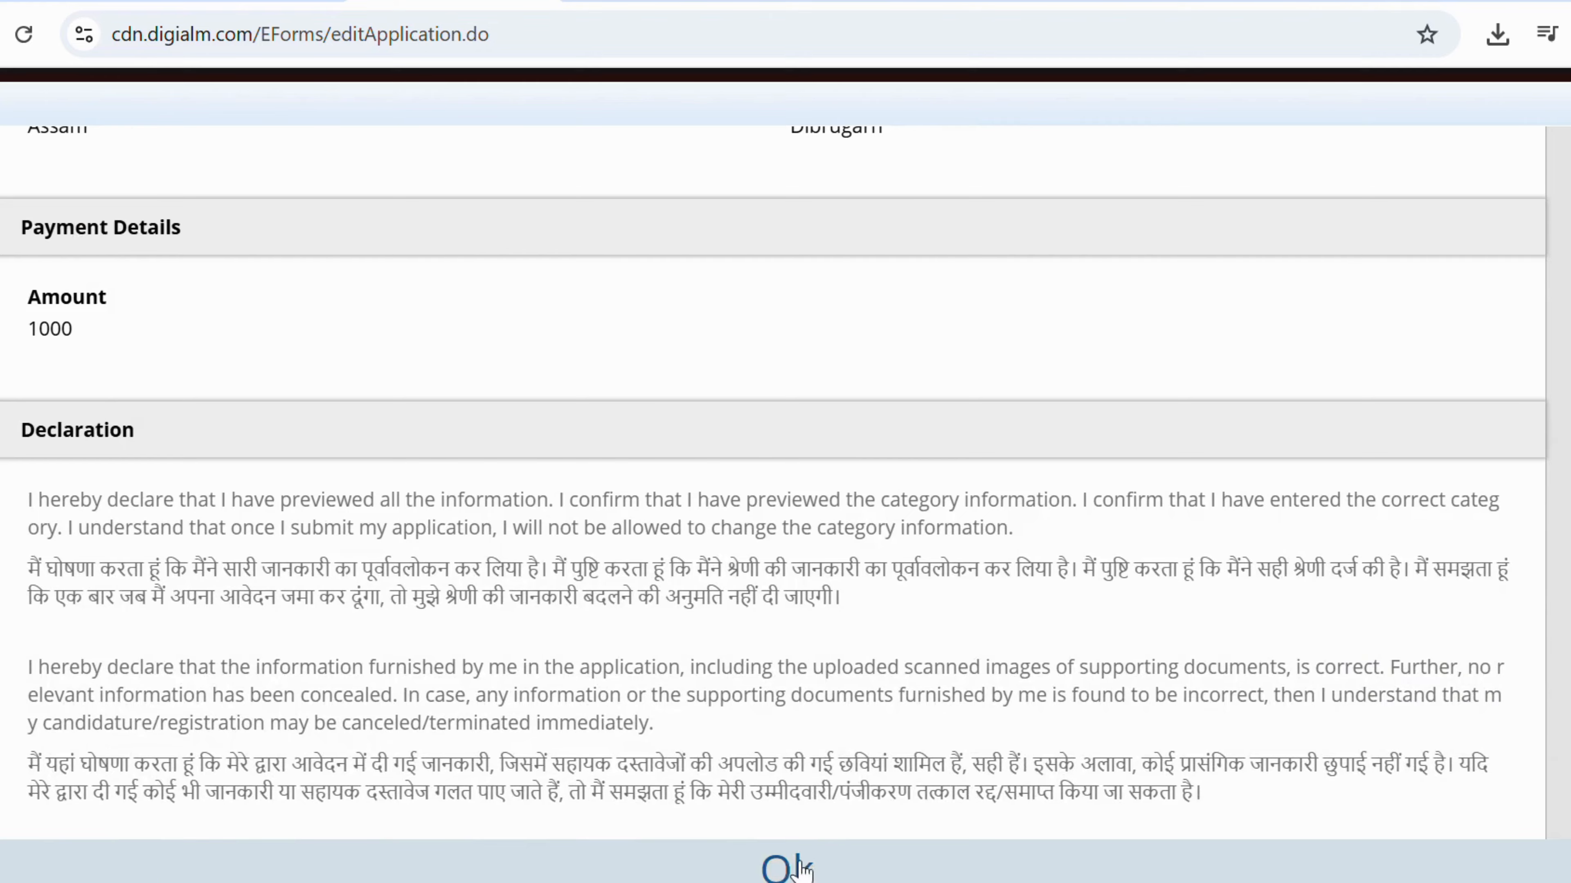
pyautogui.click(802, 869)
pyautogui.scroll(15, 803, 612)
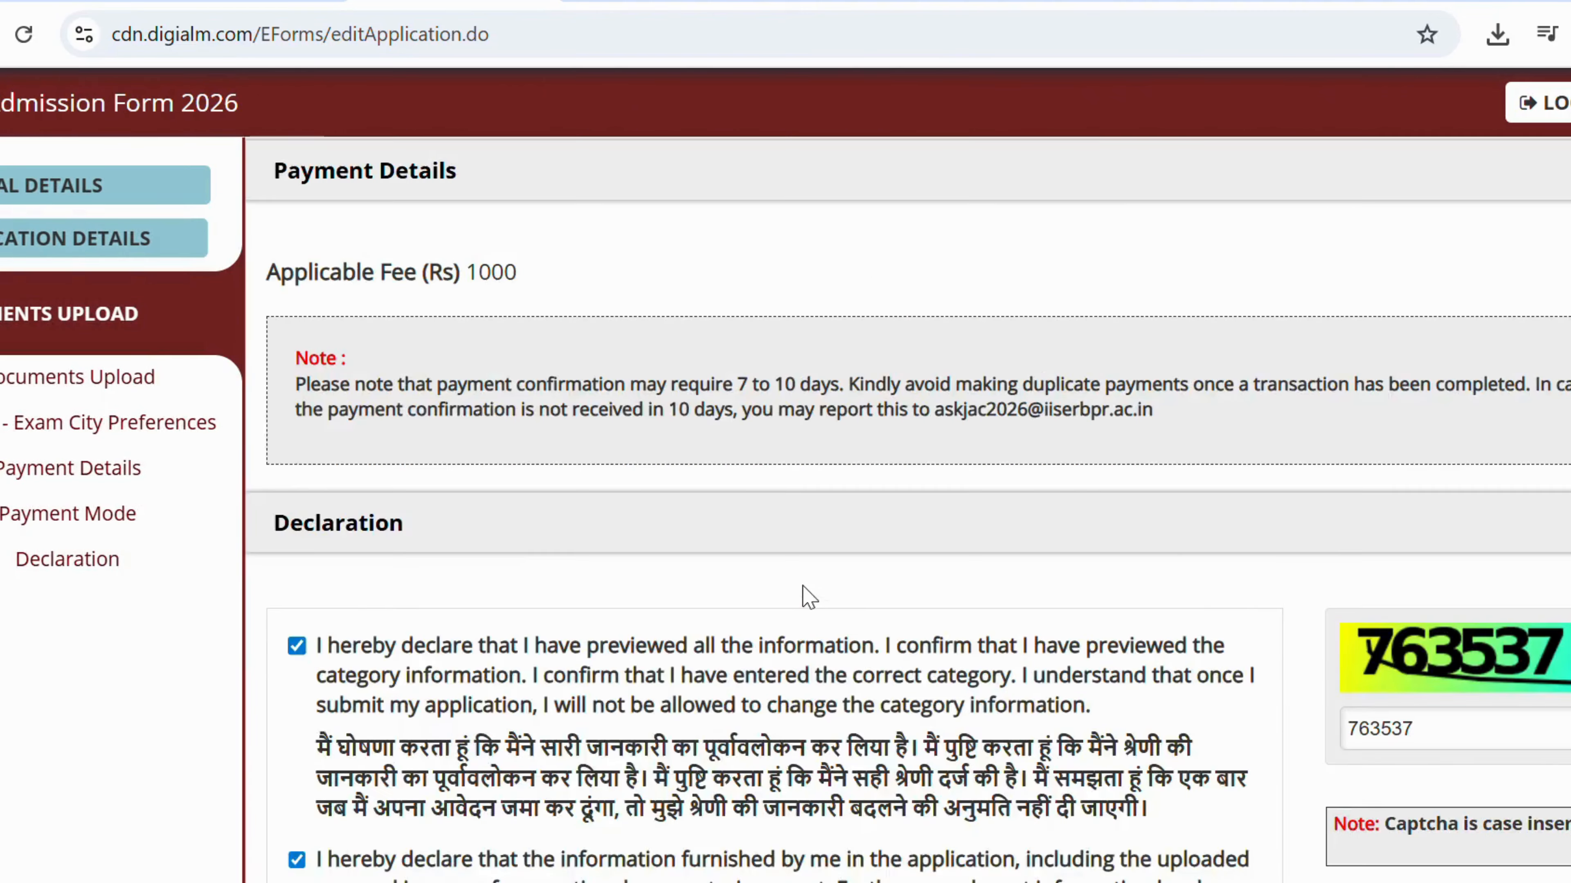
# Submit the application, confirm the details were verified, and dismiss the incomplete-application and incorrect-captcha notices.
pyautogui.scroll(-5, 803, 597)
pyautogui.scroll(-15, 809, 598)
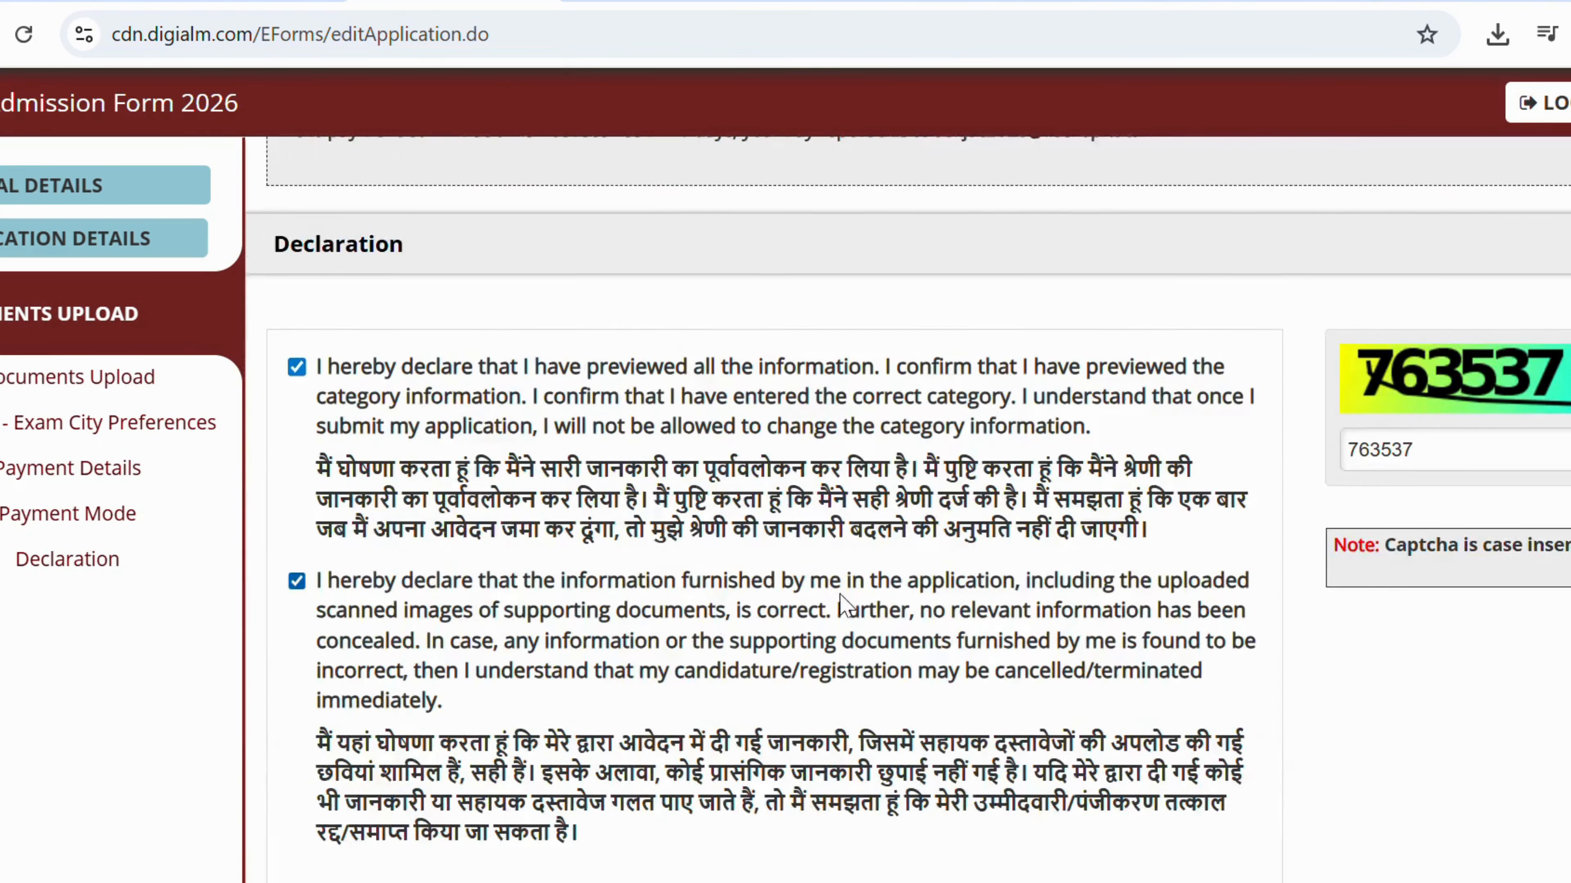
pyautogui.click(1084, 730)
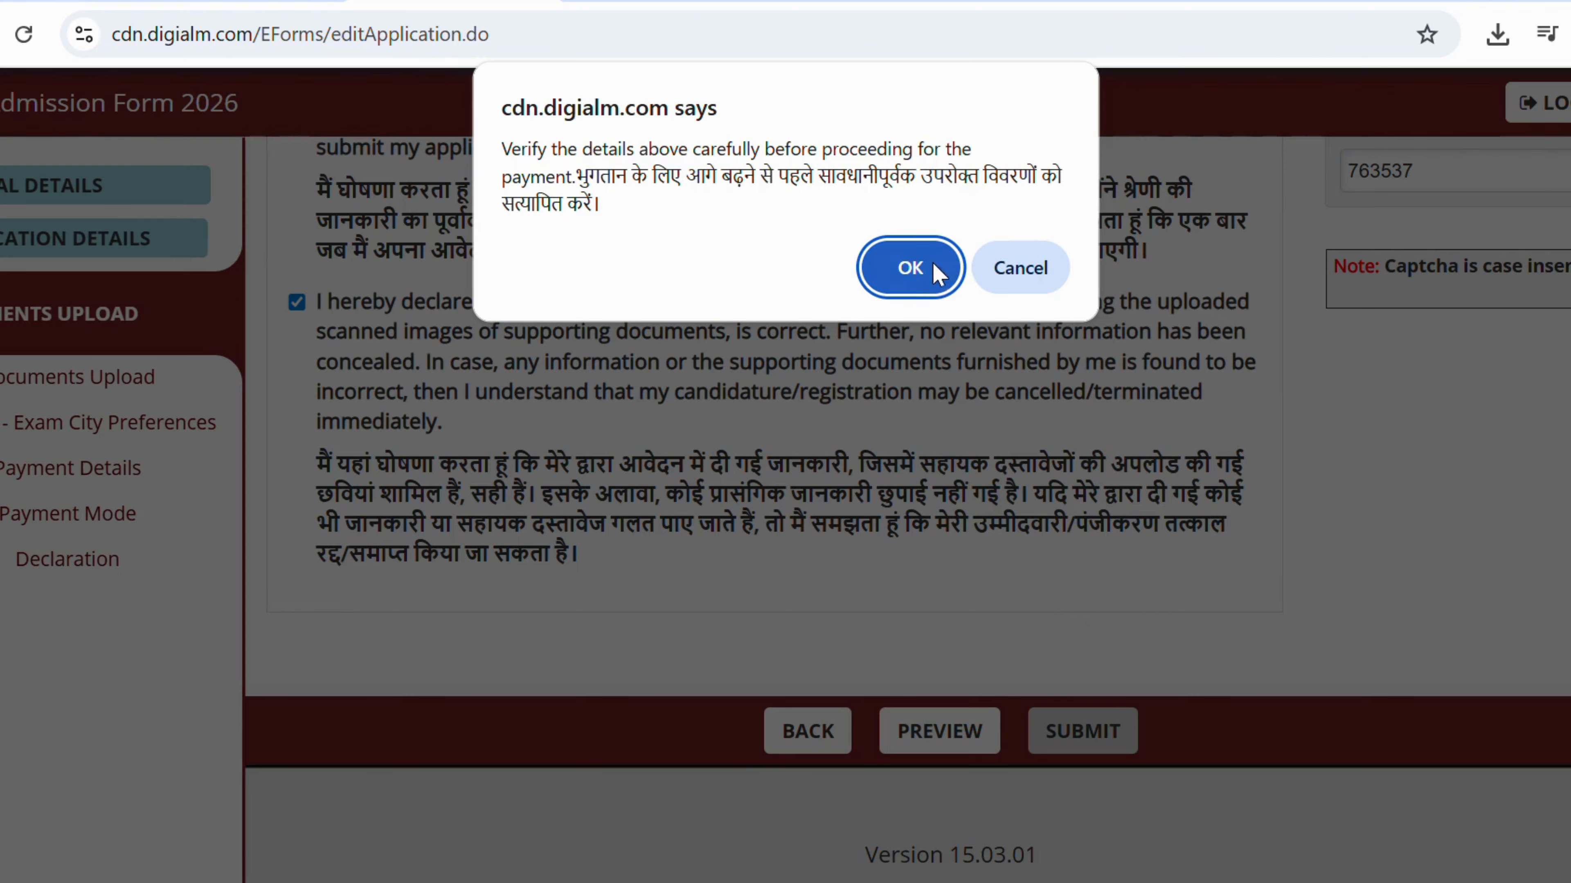
pyautogui.click(937, 279)
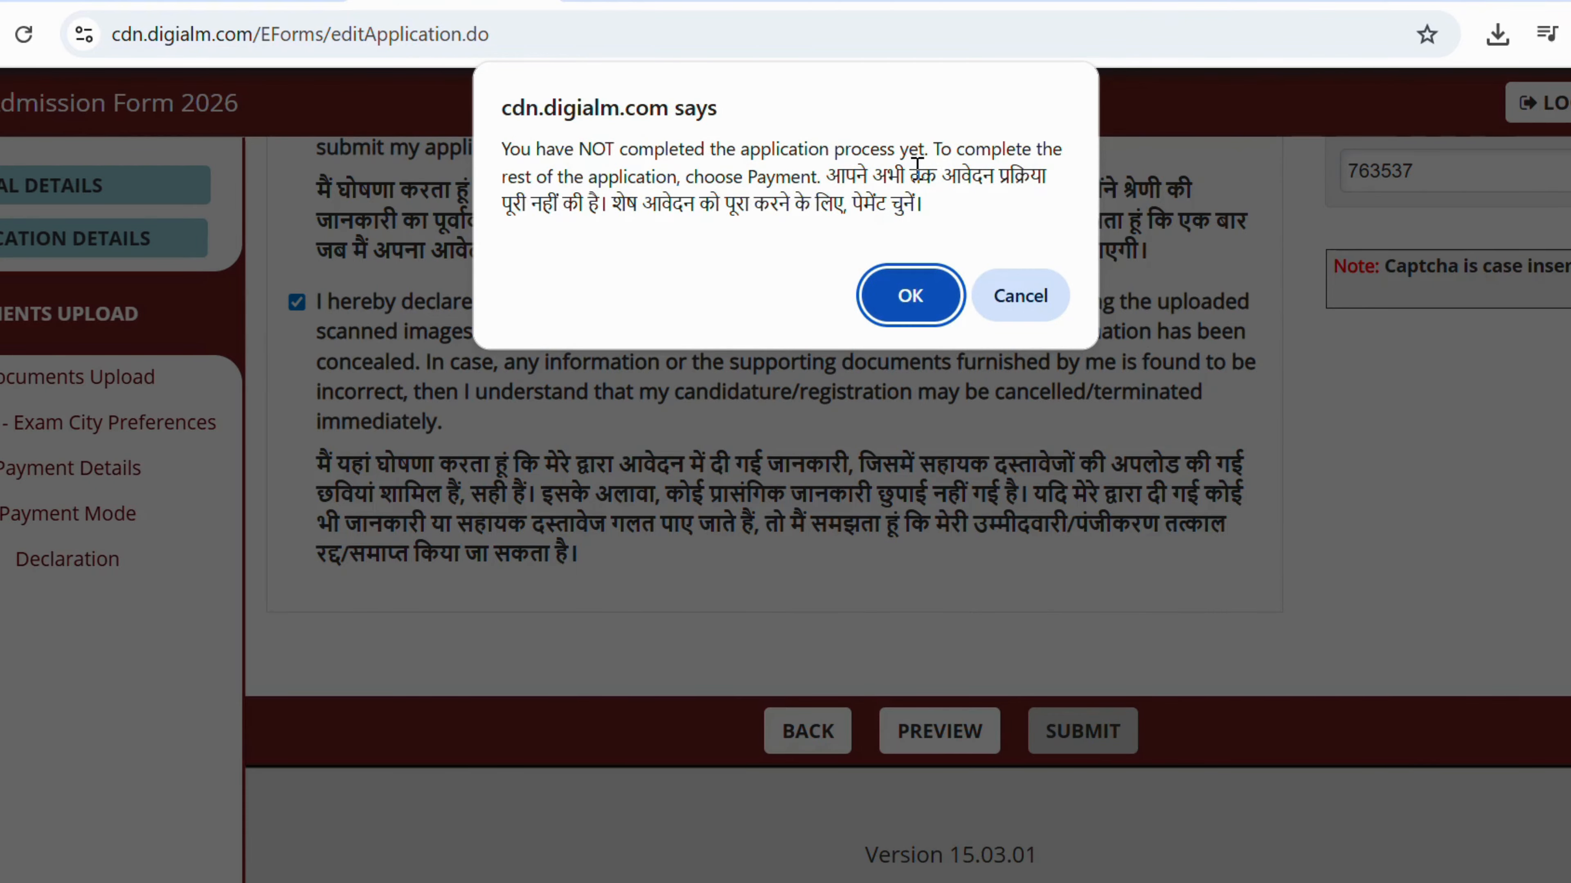
pyautogui.click(908, 303)
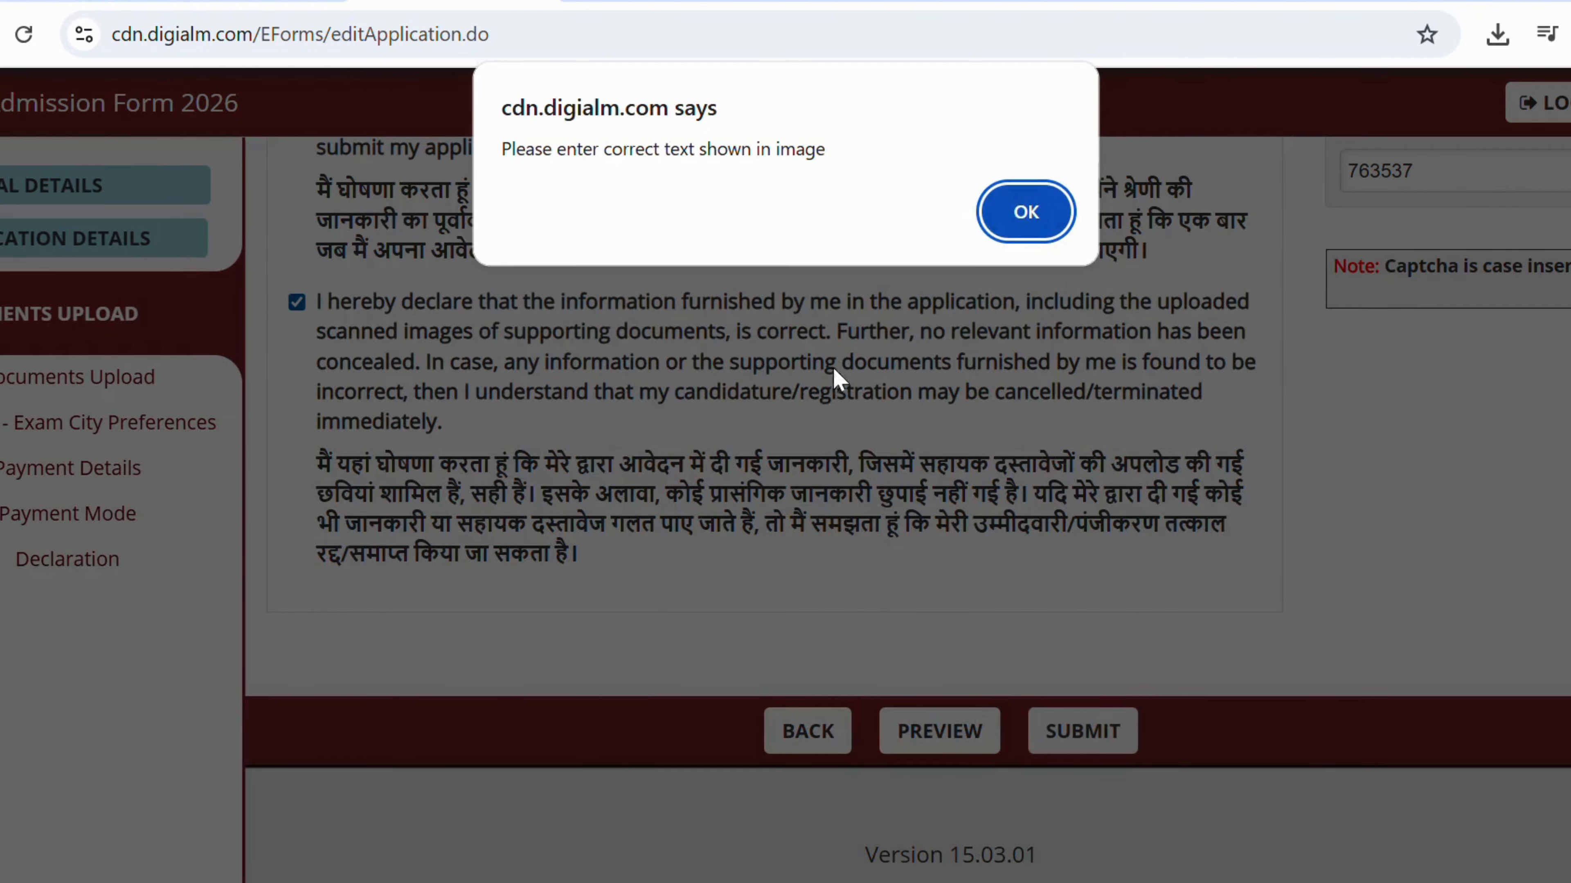
pyautogui.click(1002, 217)
# Go to the Payment Details and Payment Mode sections to reach SBI ePay with 1000.00 due.
pyautogui.scroll(5, 767, 378)
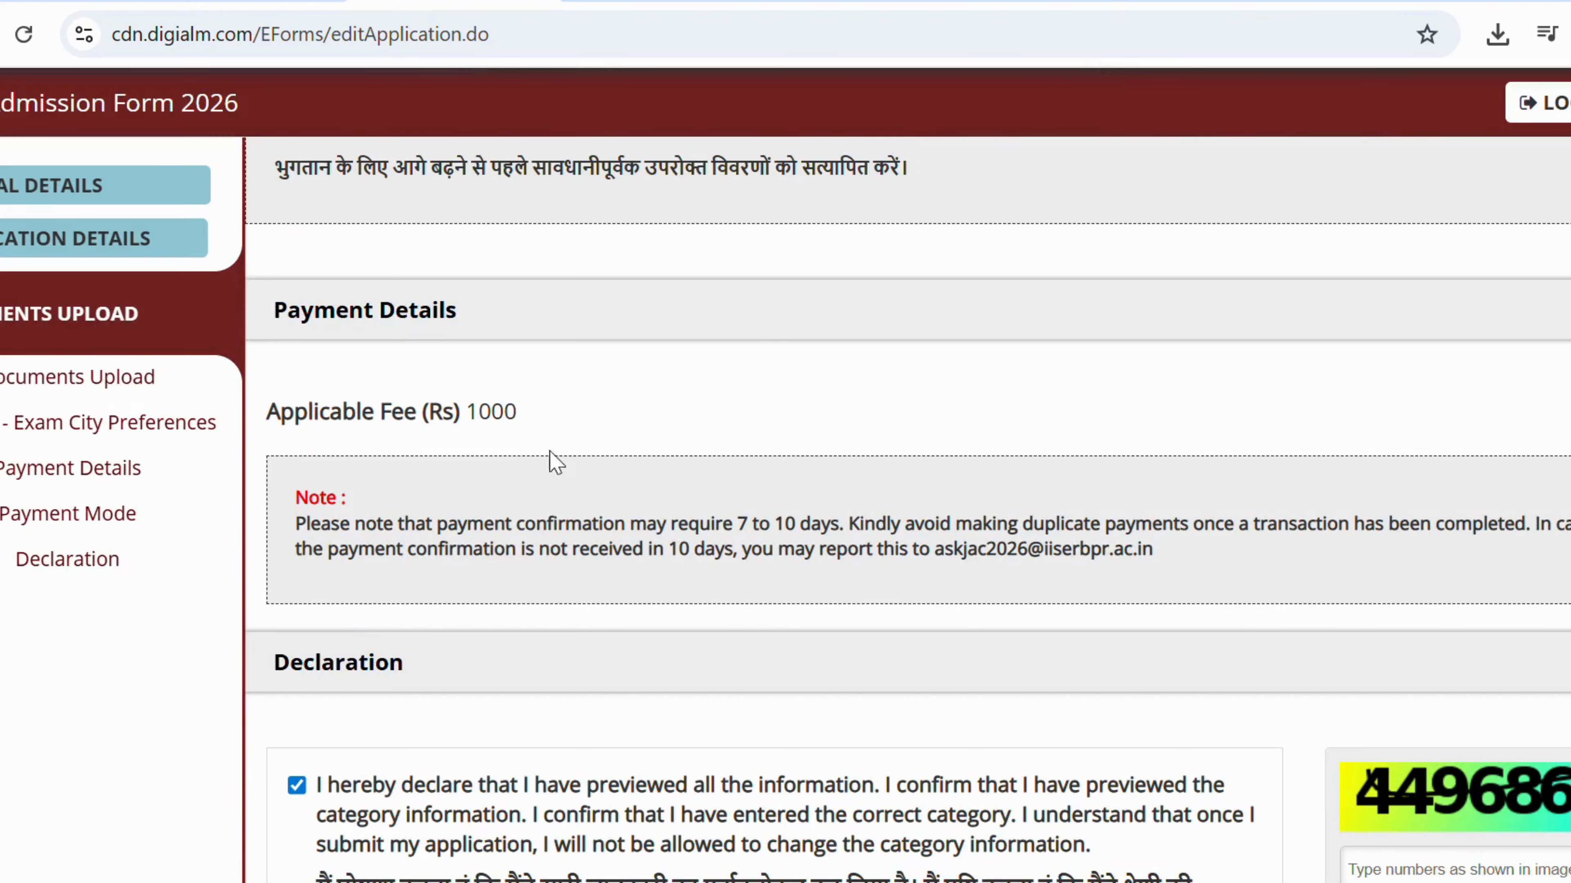
pyautogui.scroll(4, 437, 441)
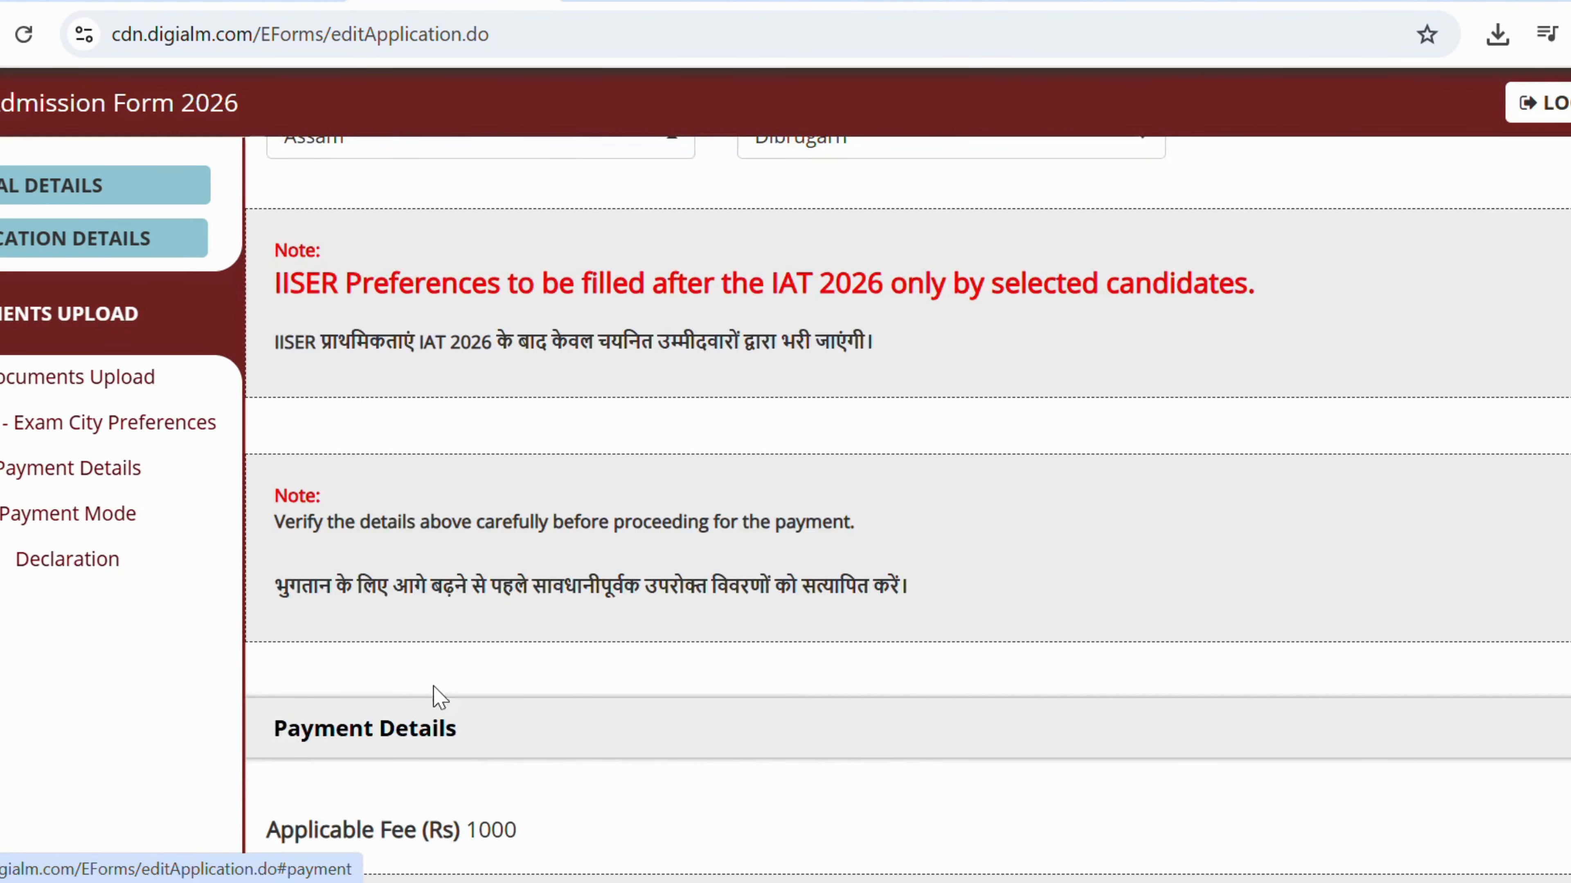
pyautogui.click(454, 619)
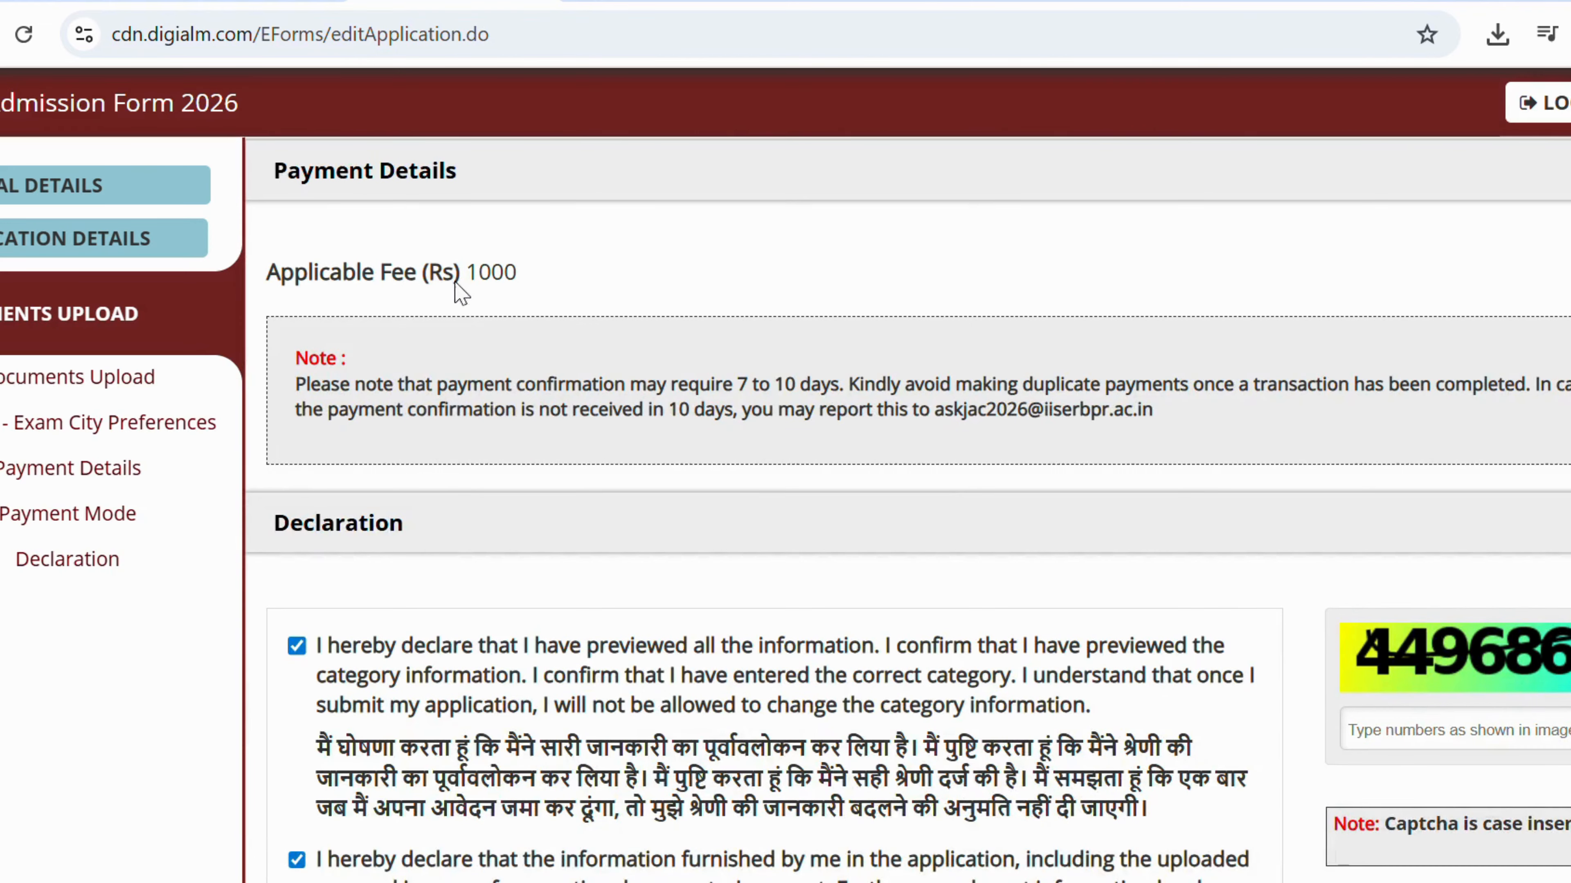
pyautogui.scroll(-5, 460, 263)
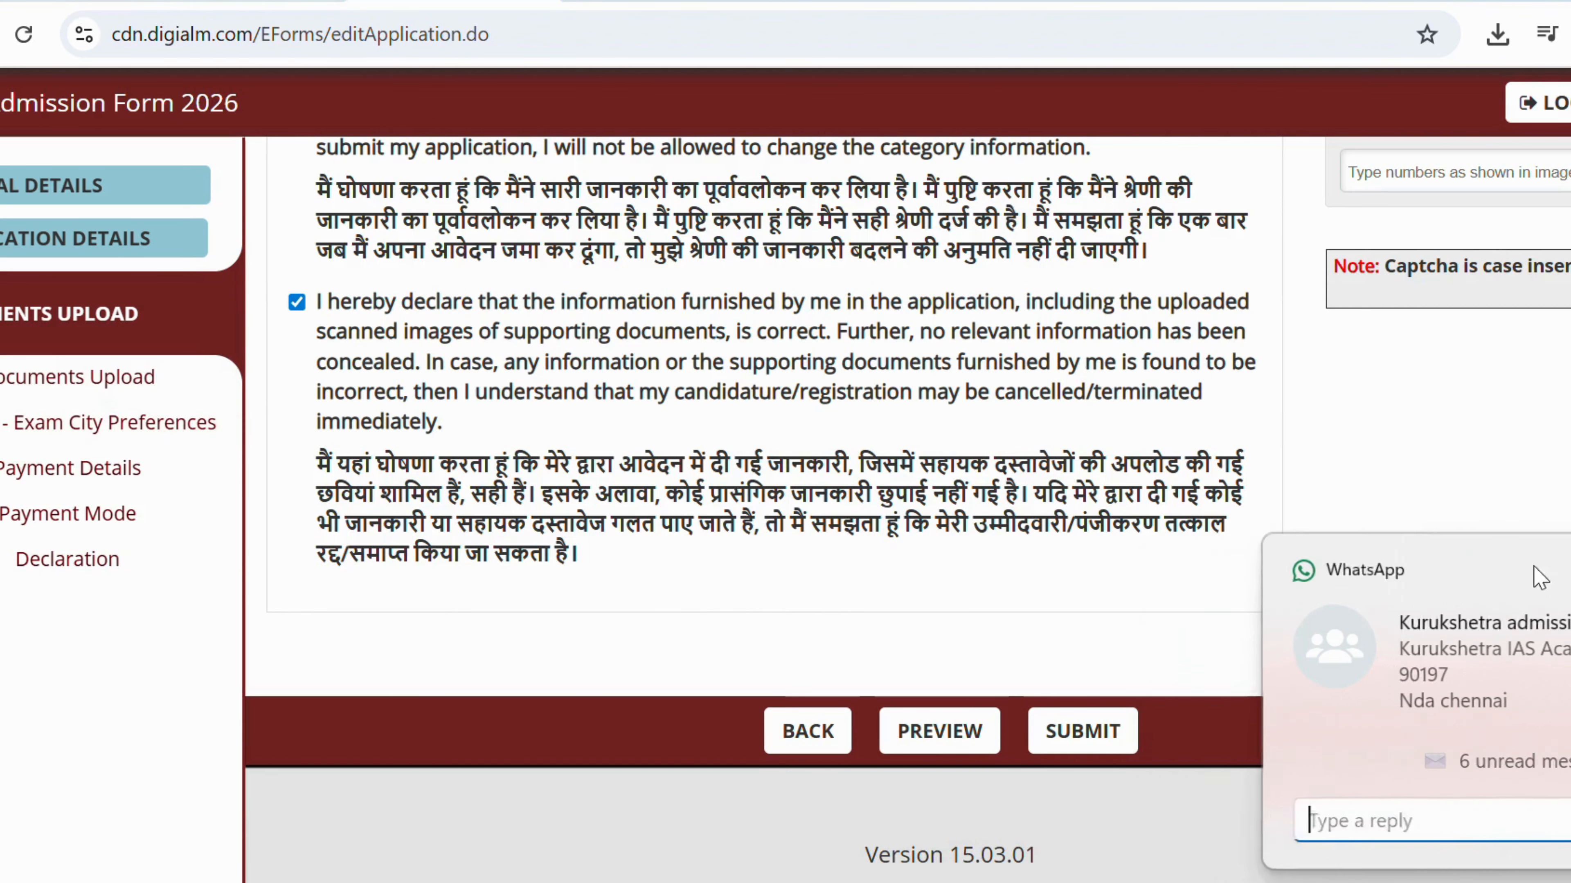
pyautogui.click(1536, 572)
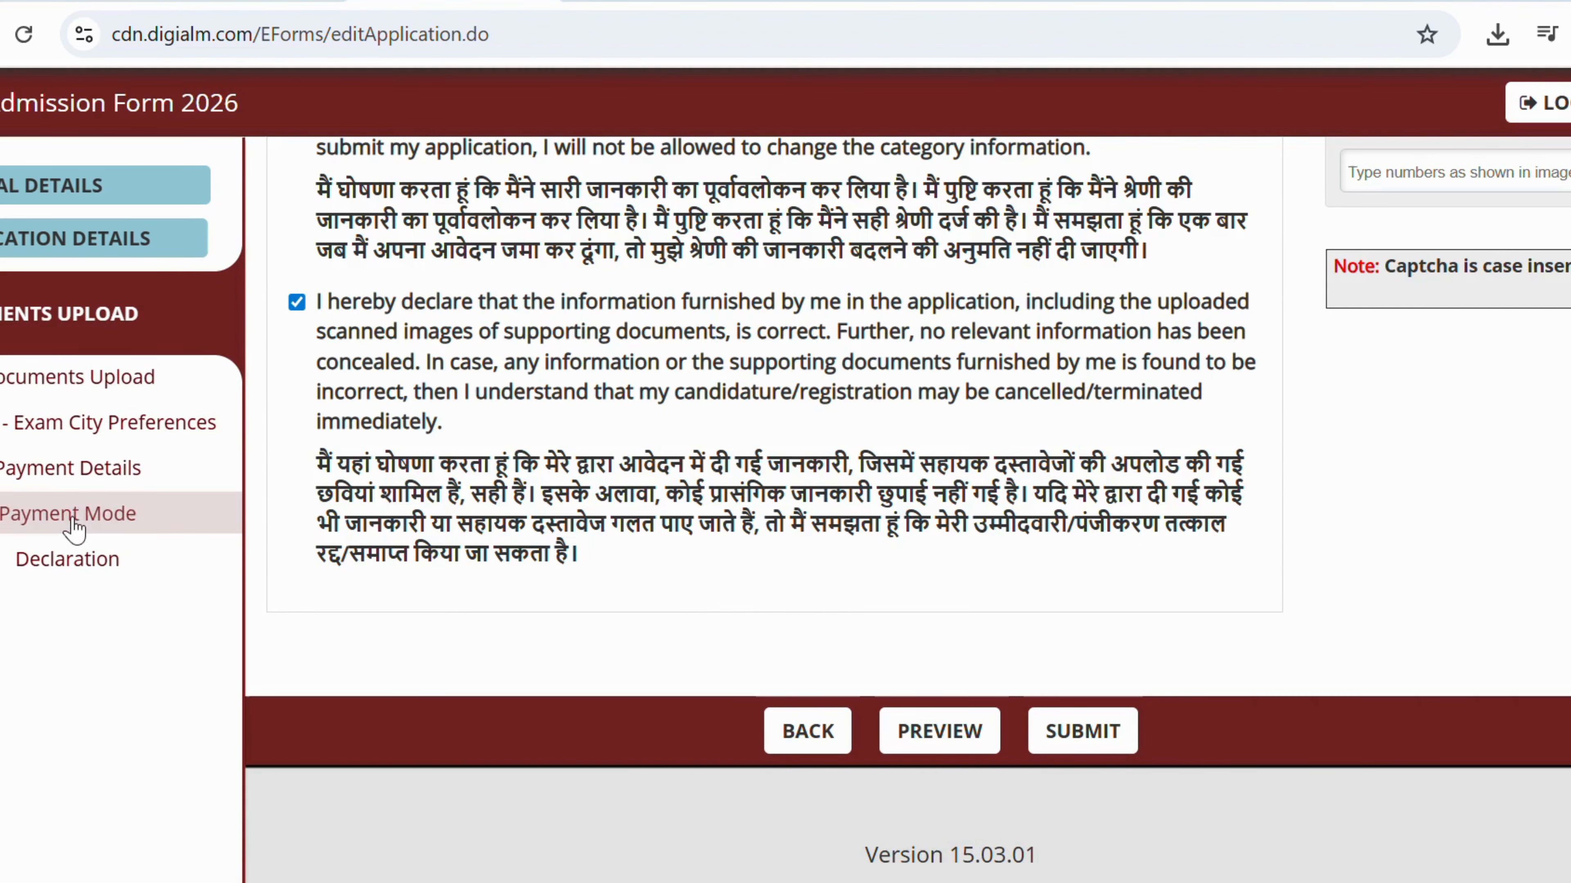
pyautogui.click(84, 476)
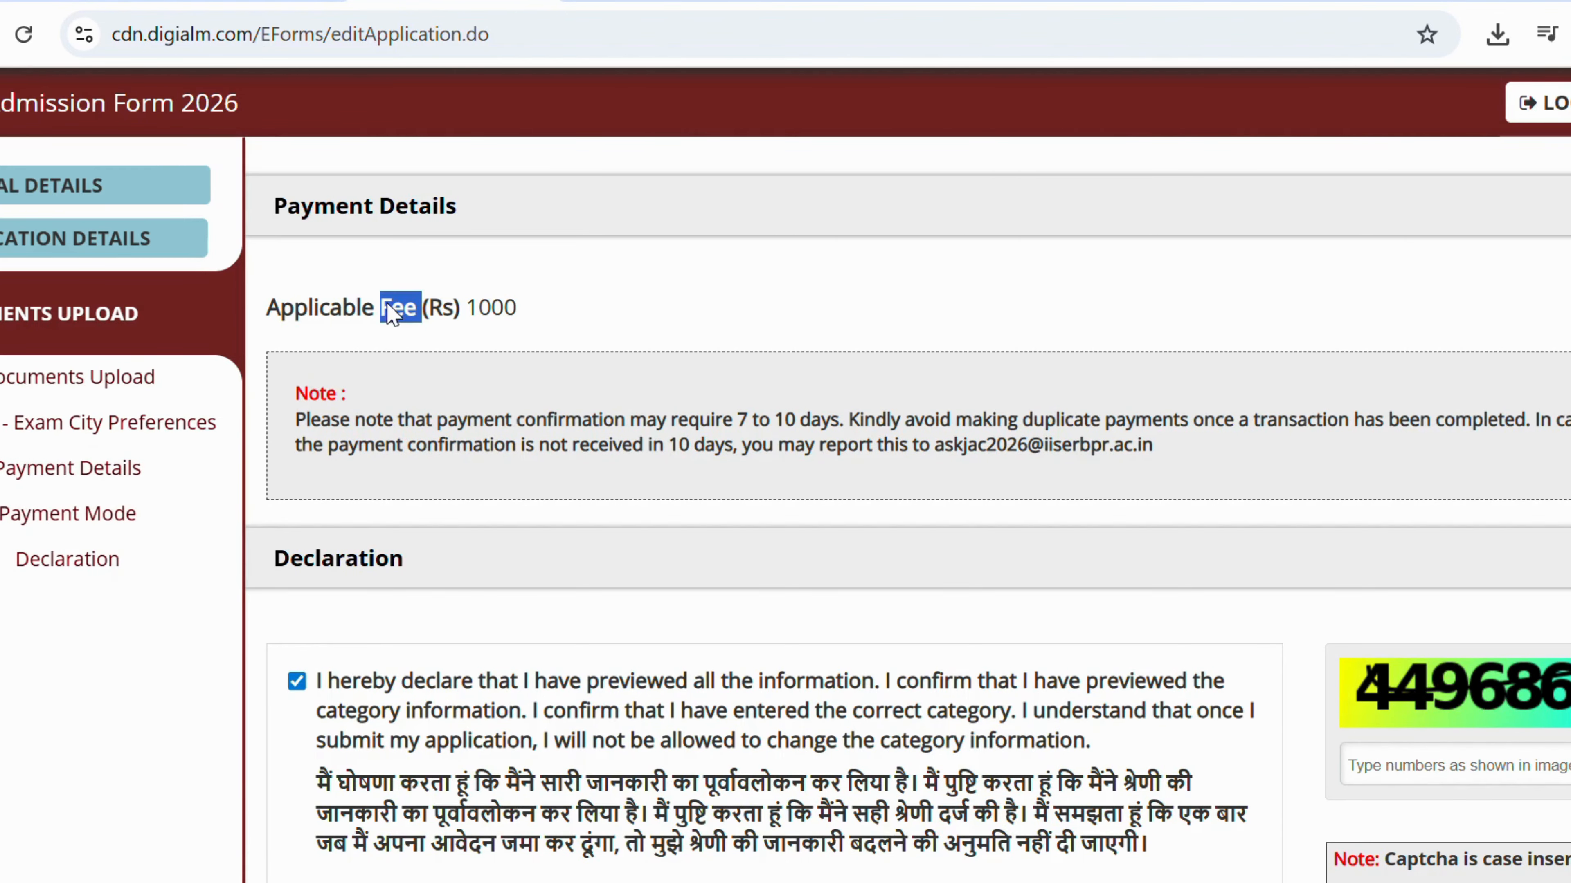
pyautogui.click(149, 520)
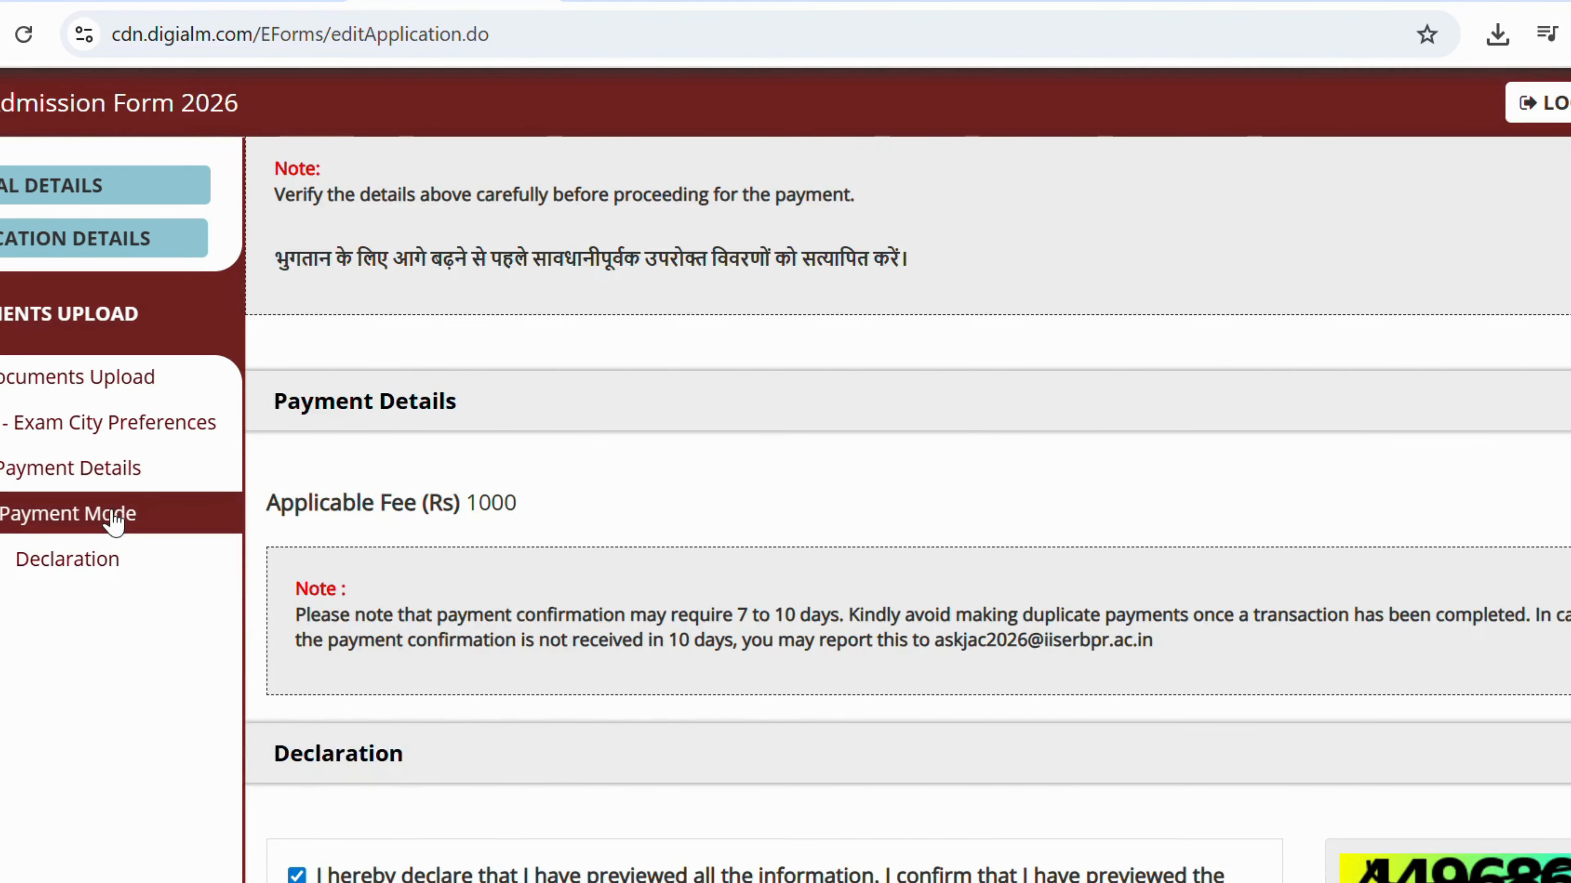
pyautogui.scroll(3, 114, 521)
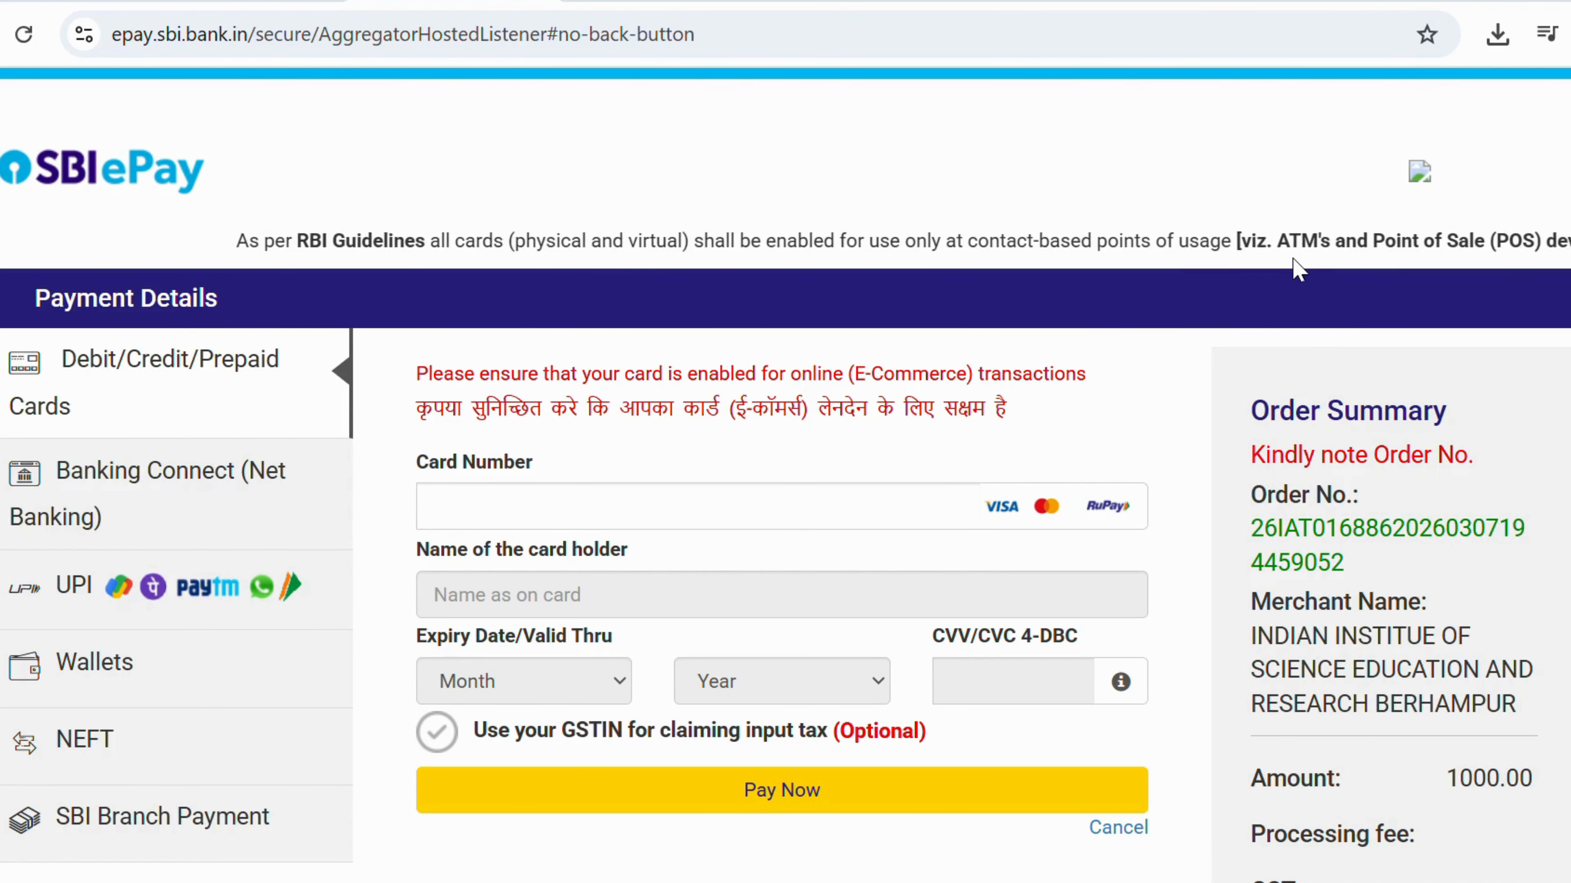
pyautogui.scroll(-4, 385, 456)
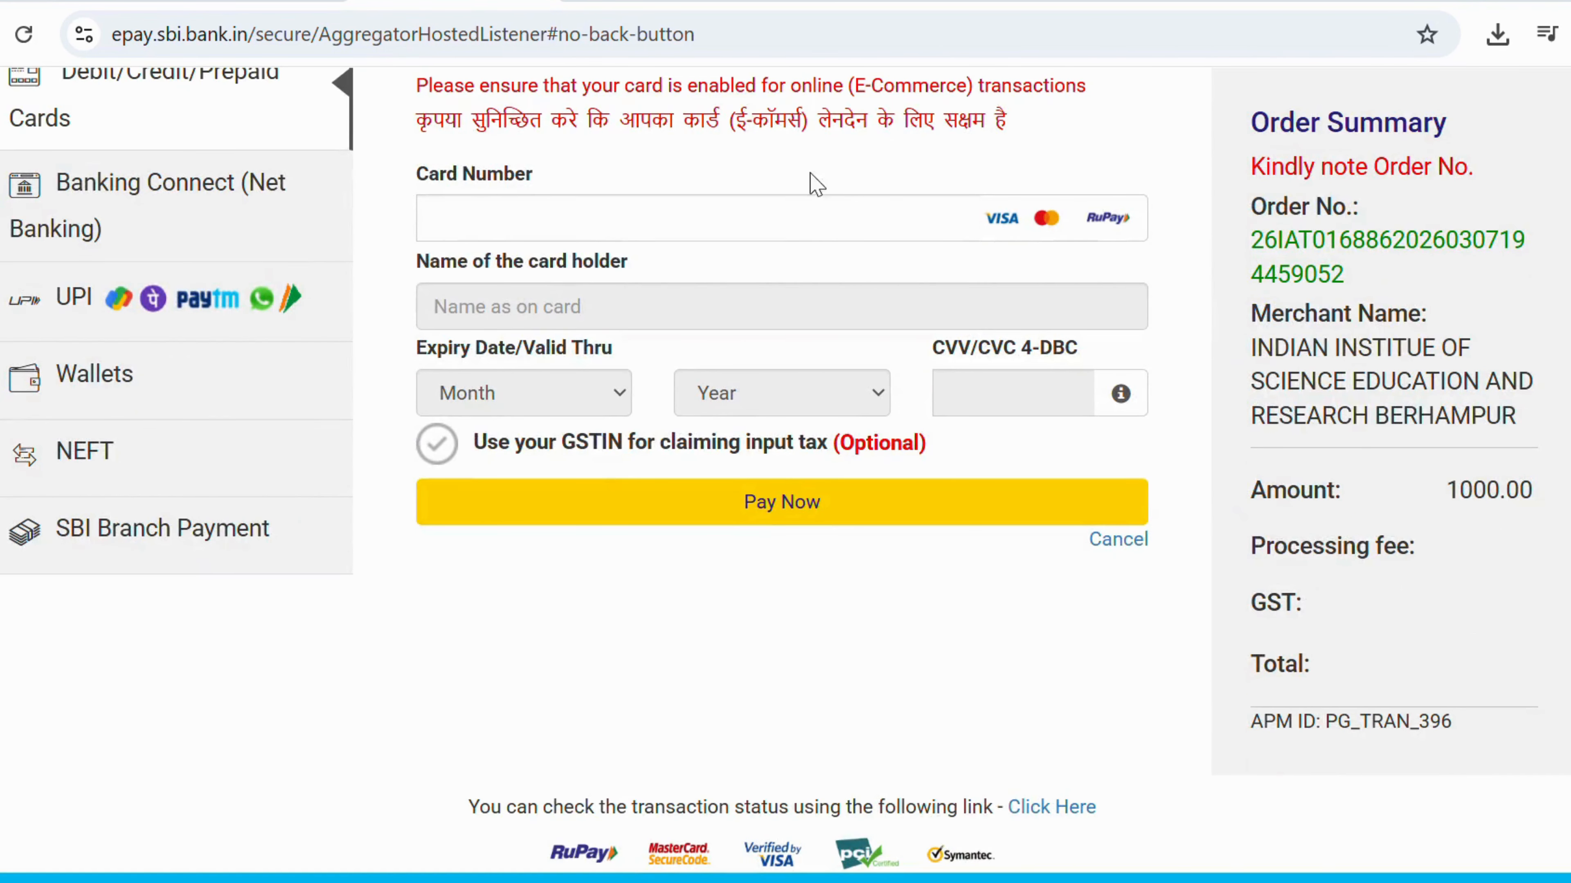